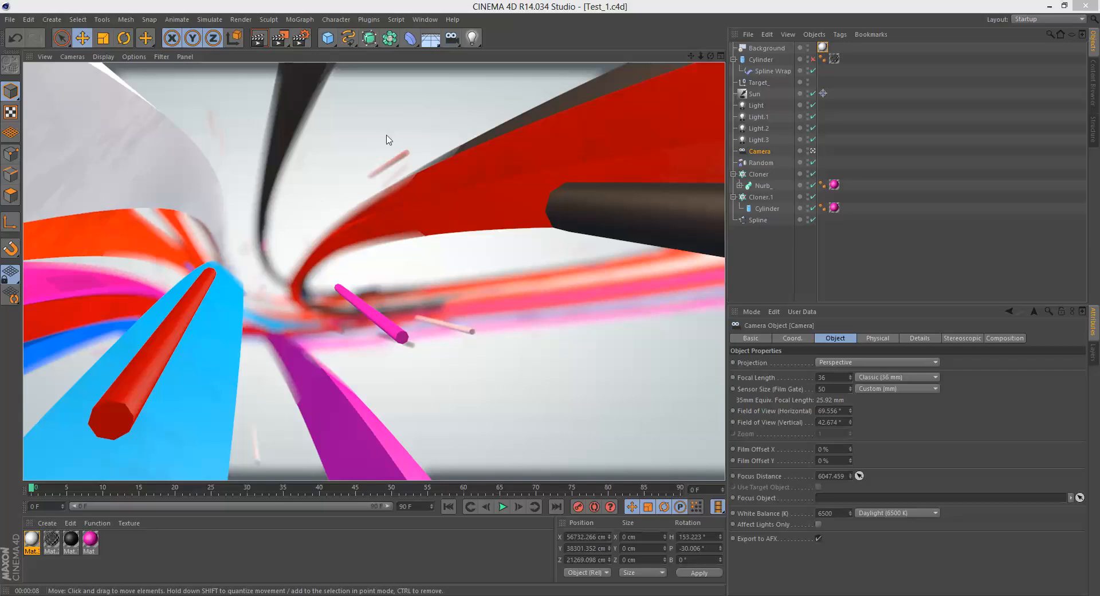
click(868, 216)
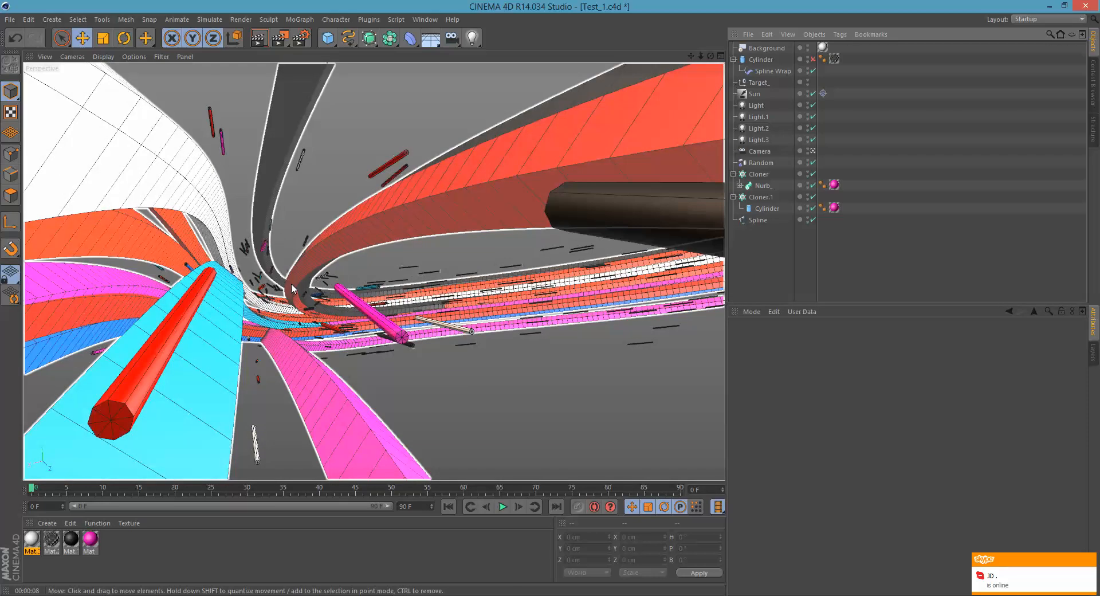
alt+right_drag(262, 294, 370, 246)
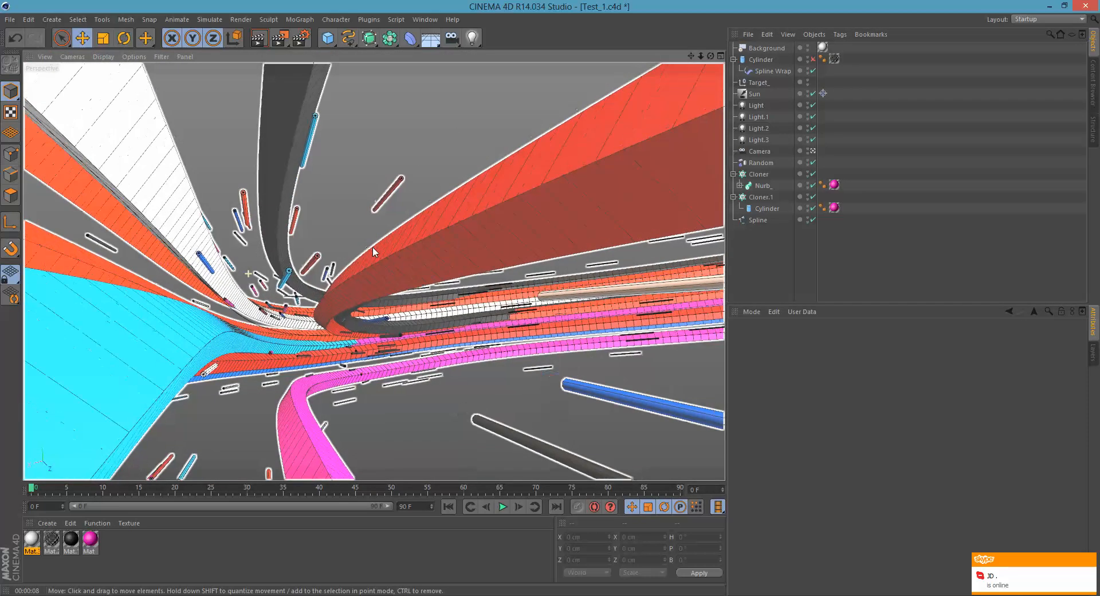
alt+drag(318, 264, 238, 243)
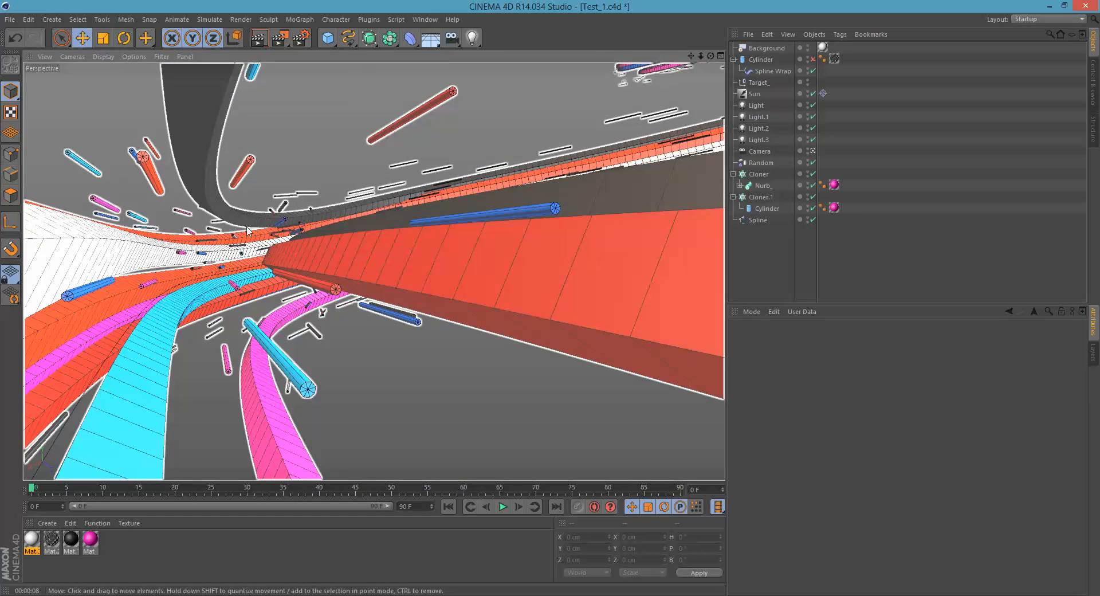
Step: Create a new empty project and turn on the grid display in the Perspective view
click(10, 19)
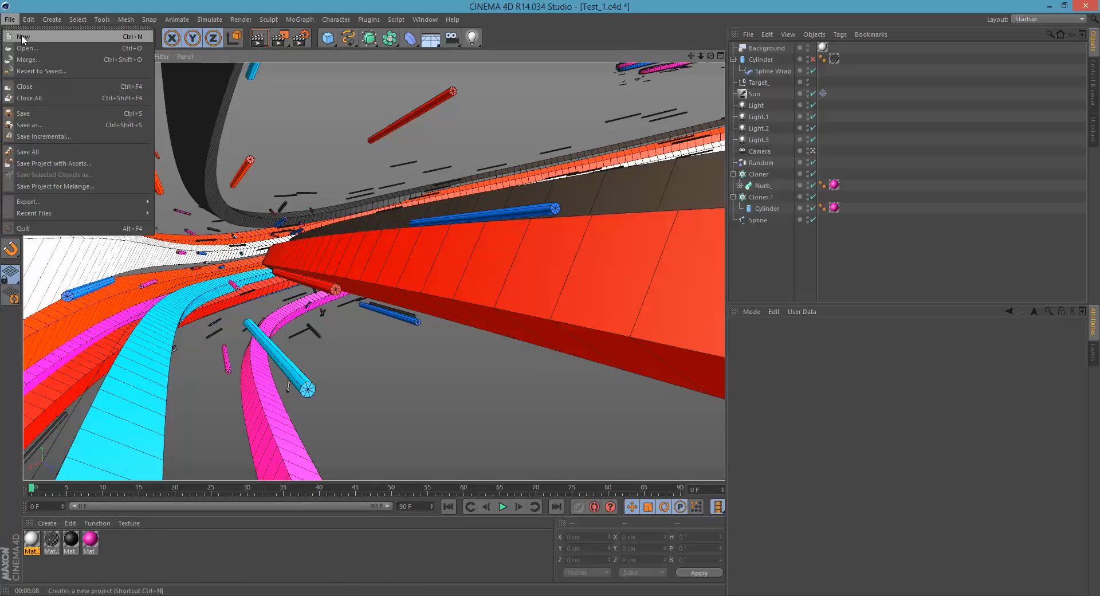
click(23, 27)
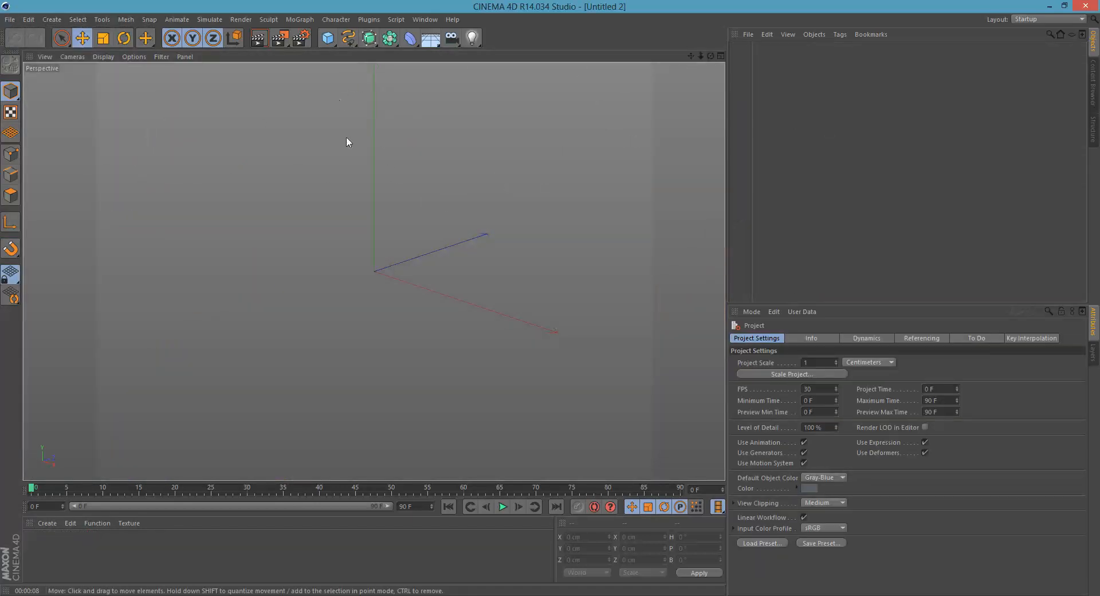
click(162, 56)
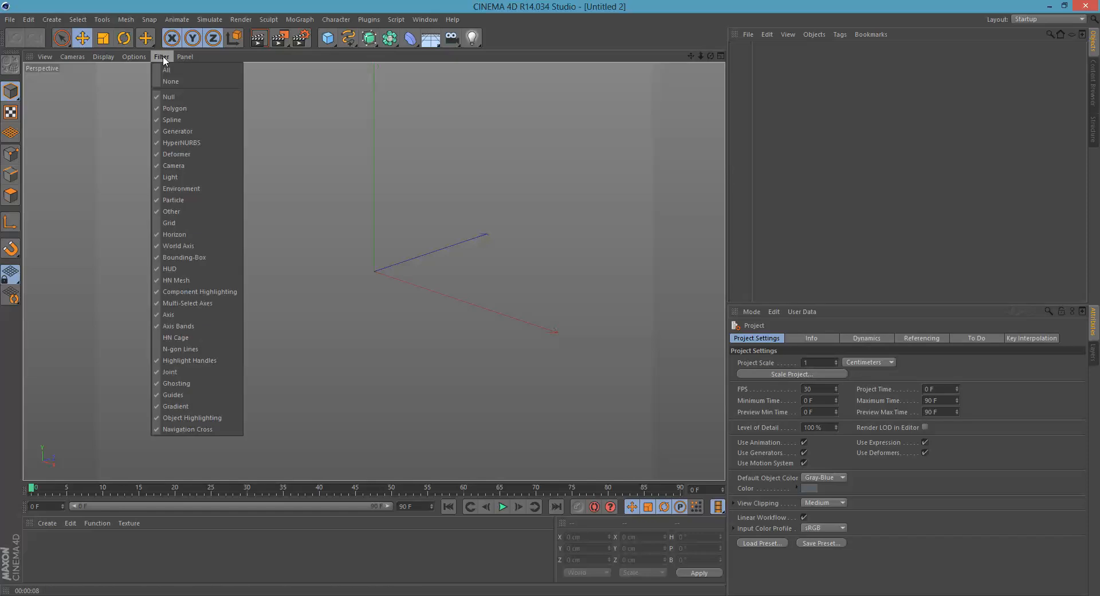
click(177, 222)
Step: Switch to an enlarged Top view around the origin and activate the Linear spline tool
middle_click(396, 237)
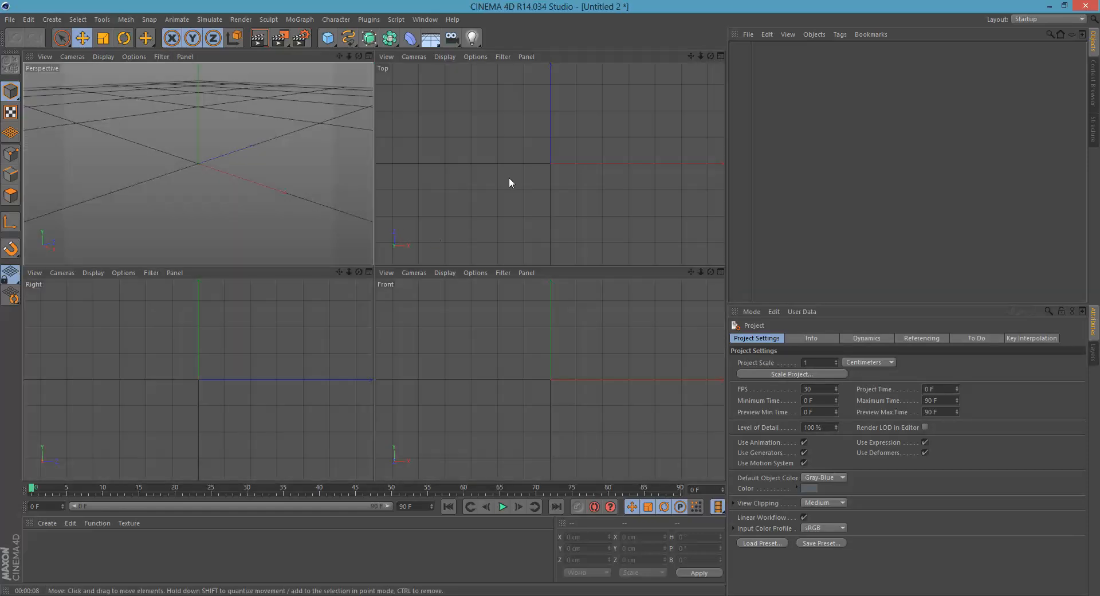
middle_click(509, 177)
alt+right_drag(533, 162, 433, 217)
alt+middle_drag(409, 235, 347, 236)
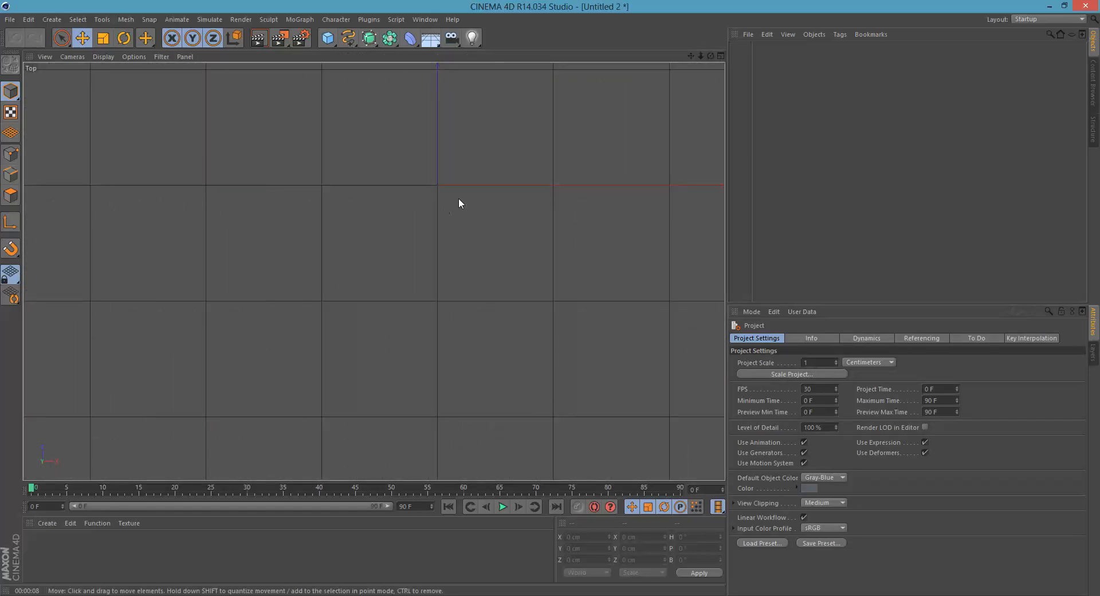
mouse_move(466, 210)
alt+middle_down()
mouse_move(382, 240)
mouse_move(390, 269)
alt+middle_up()
scroll(401, 208, up, 2)
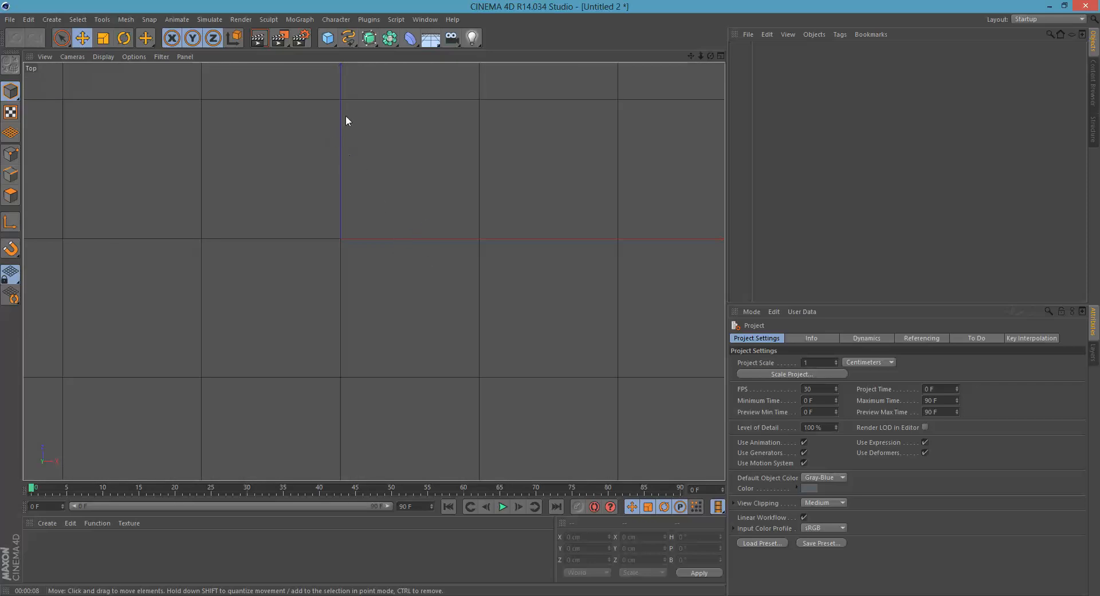
click(348, 38)
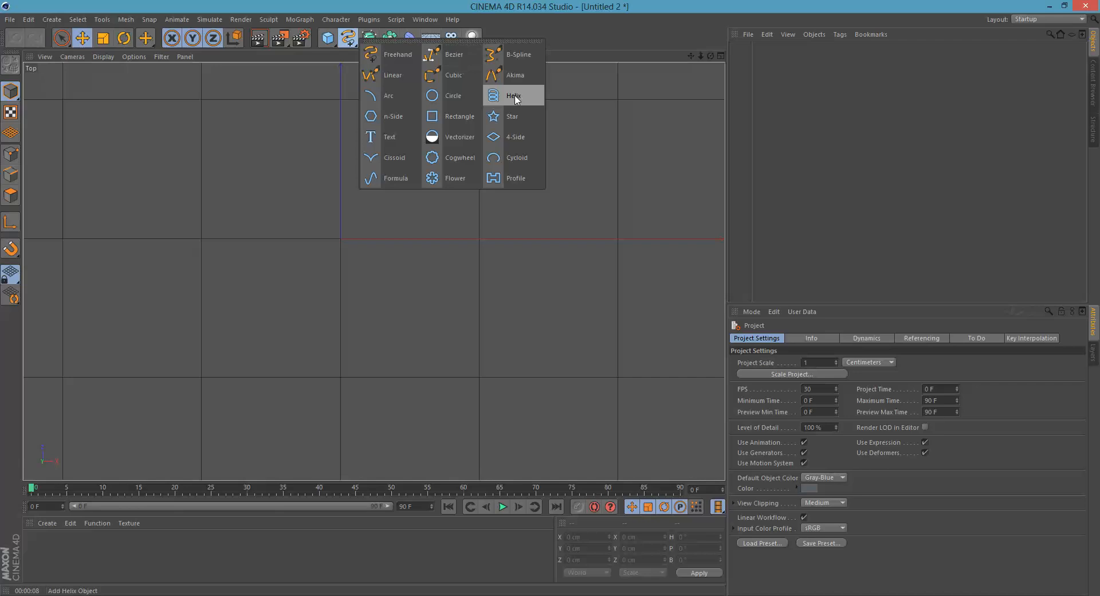
click(378, 77)
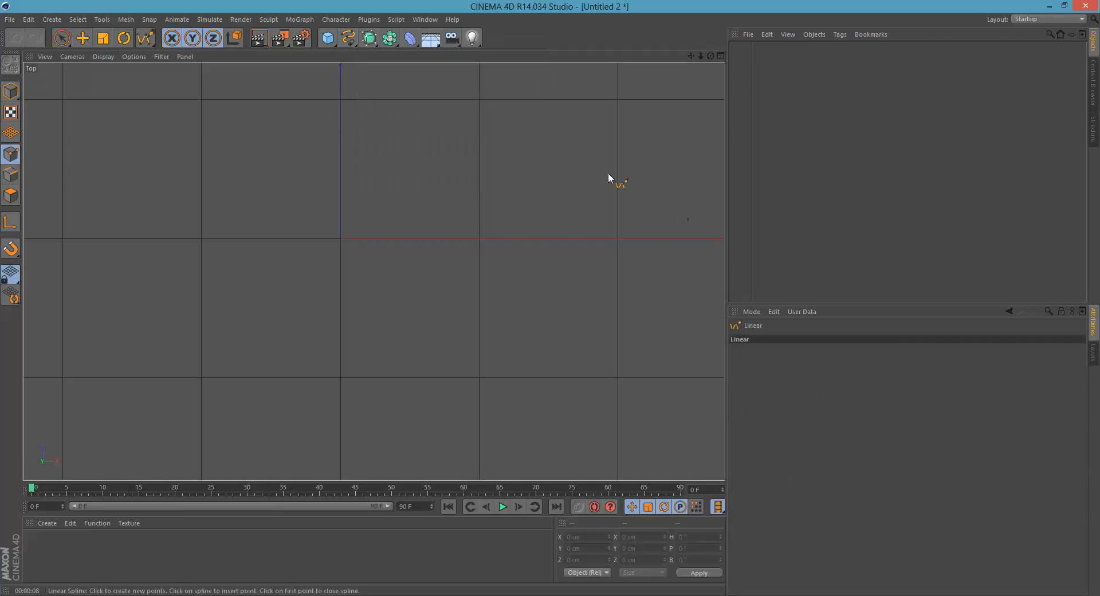
click(348, 40)
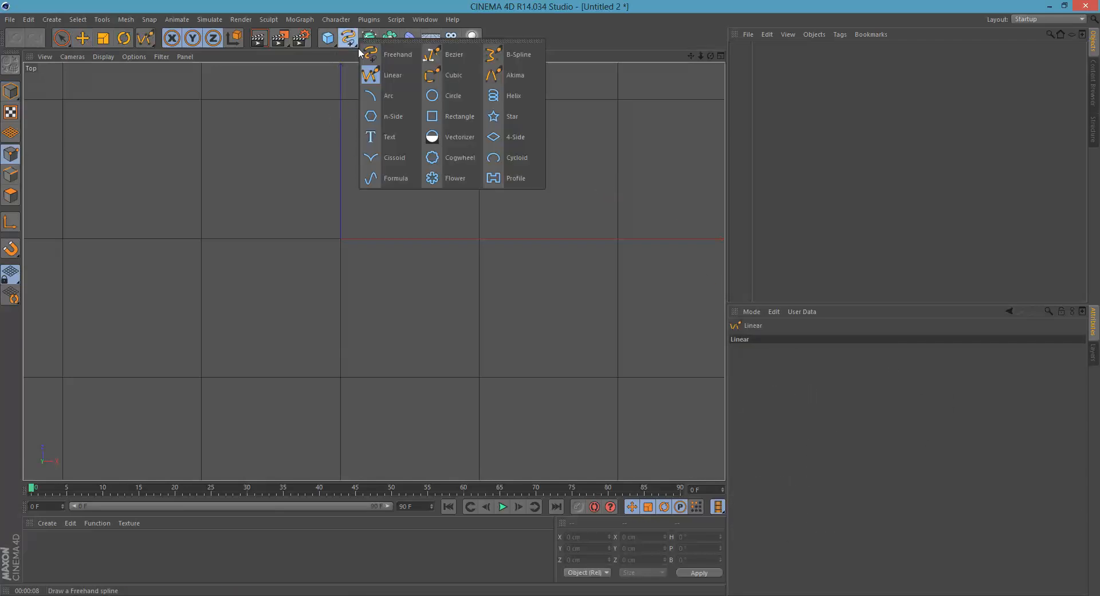
click(408, 78)
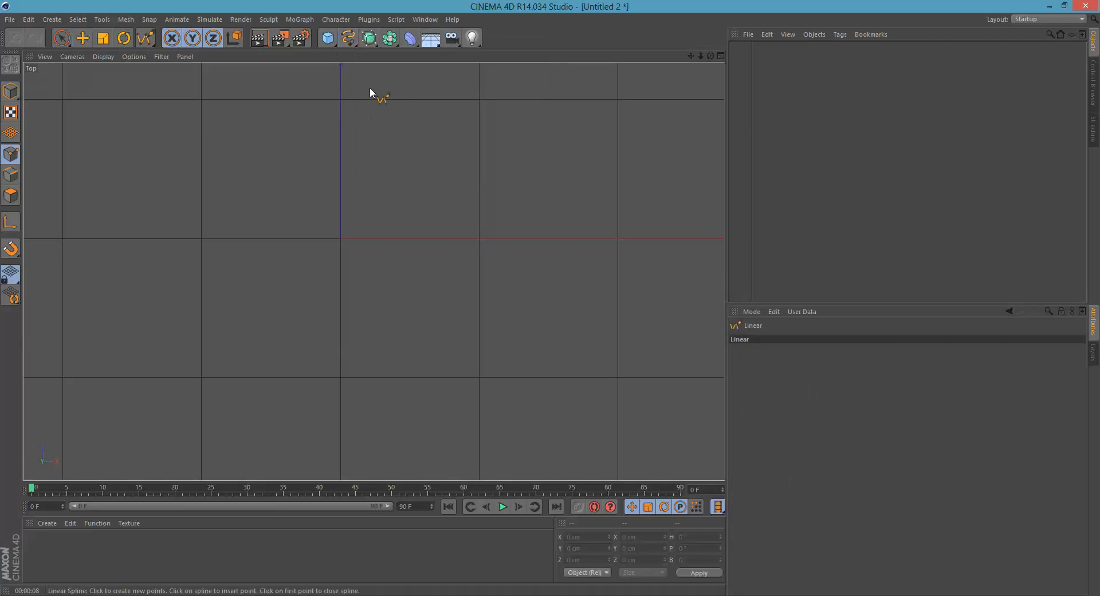
click(350, 41)
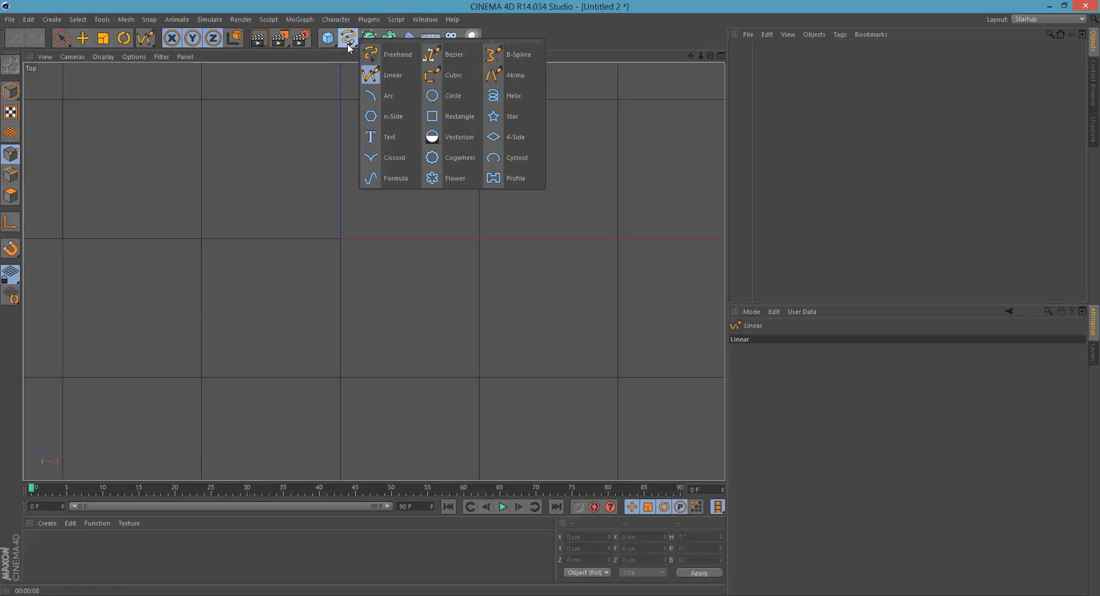
click(390, 77)
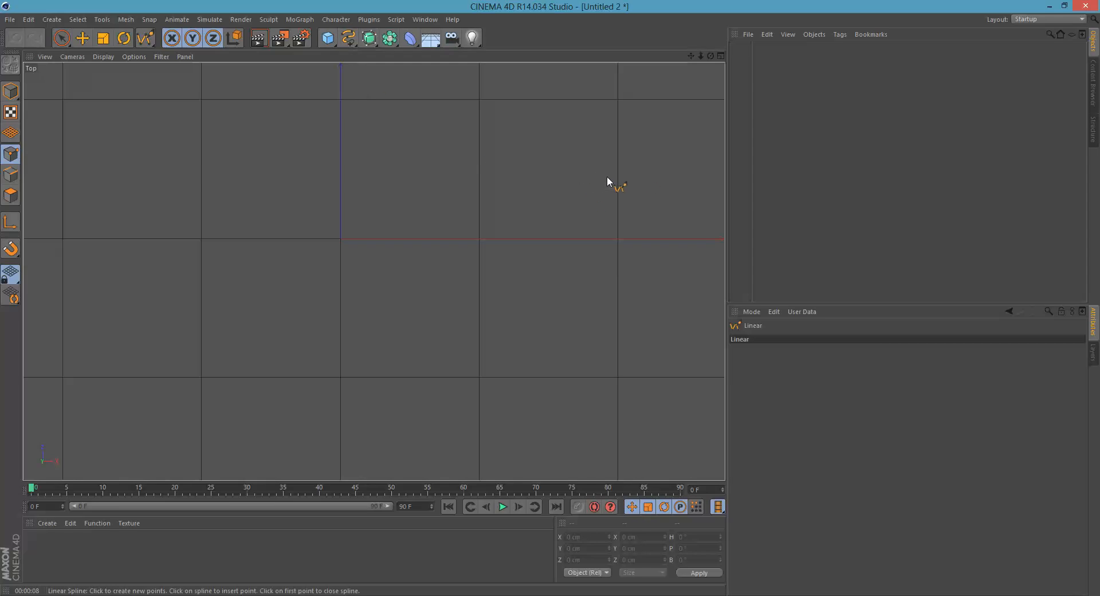
Step: Draw an open ten-point zigzag linear spline along the X axis, working from the positive to the negative side
click(636, 144)
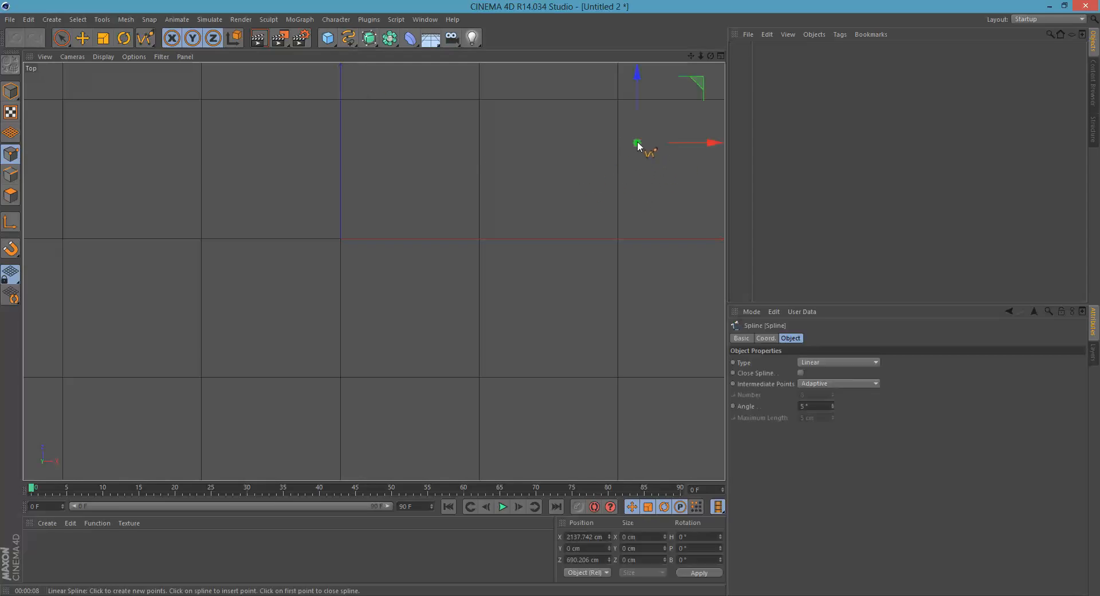
click(556, 241)
click(507, 174)
click(388, 264)
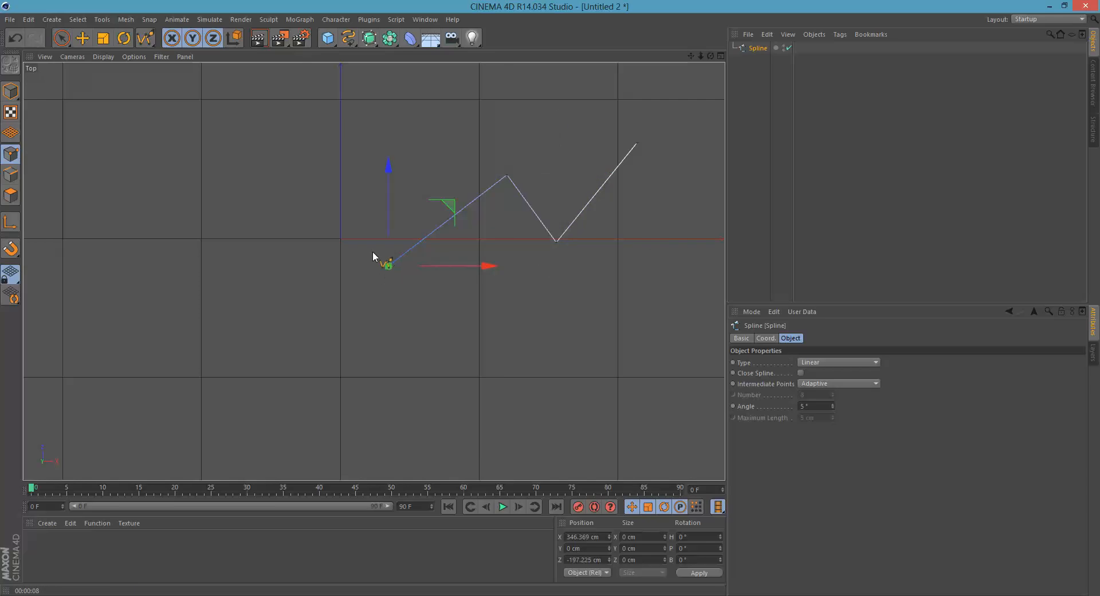
click(342, 192)
click(298, 299)
click(213, 213)
click(169, 327)
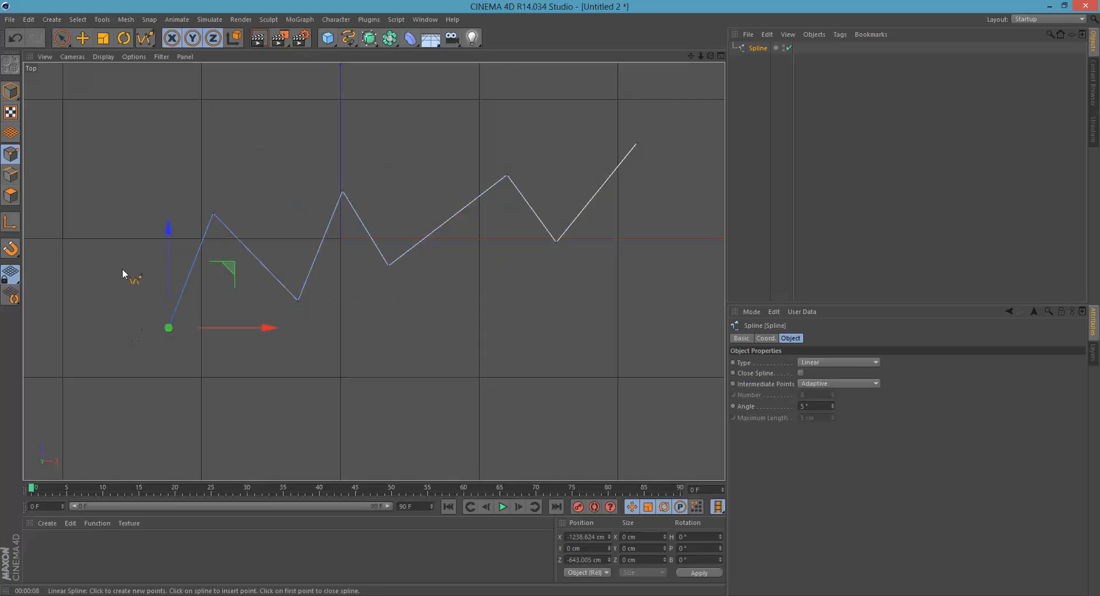
click(107, 220)
alt+middle_drag(167, 257, 351, 238)
click(177, 231)
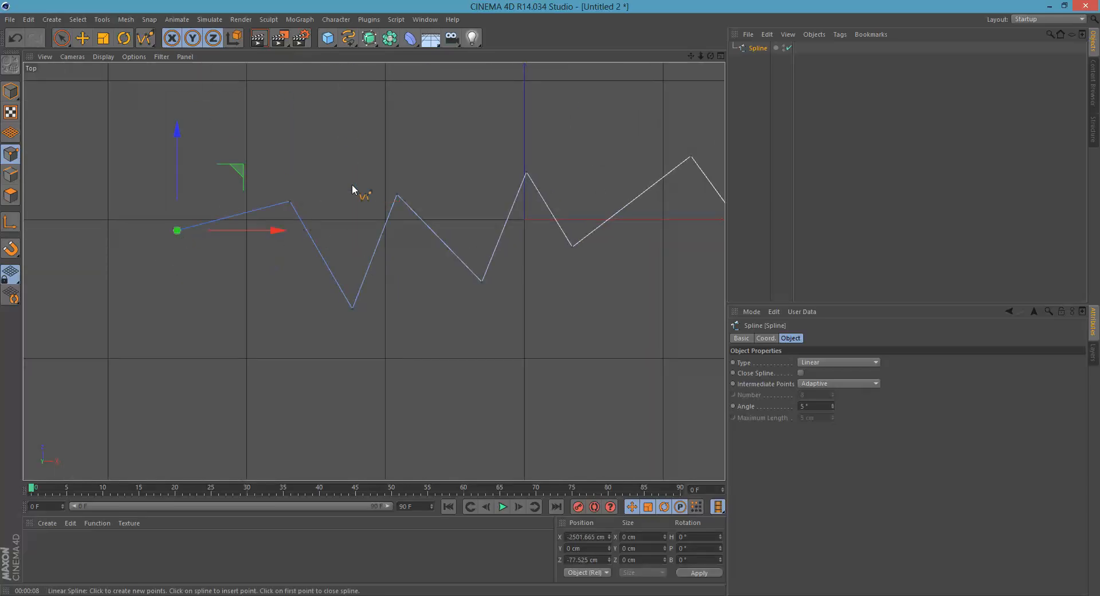
alt+middle_drag(438, 174, 311, 193)
scroll(304, 197, down, 3)
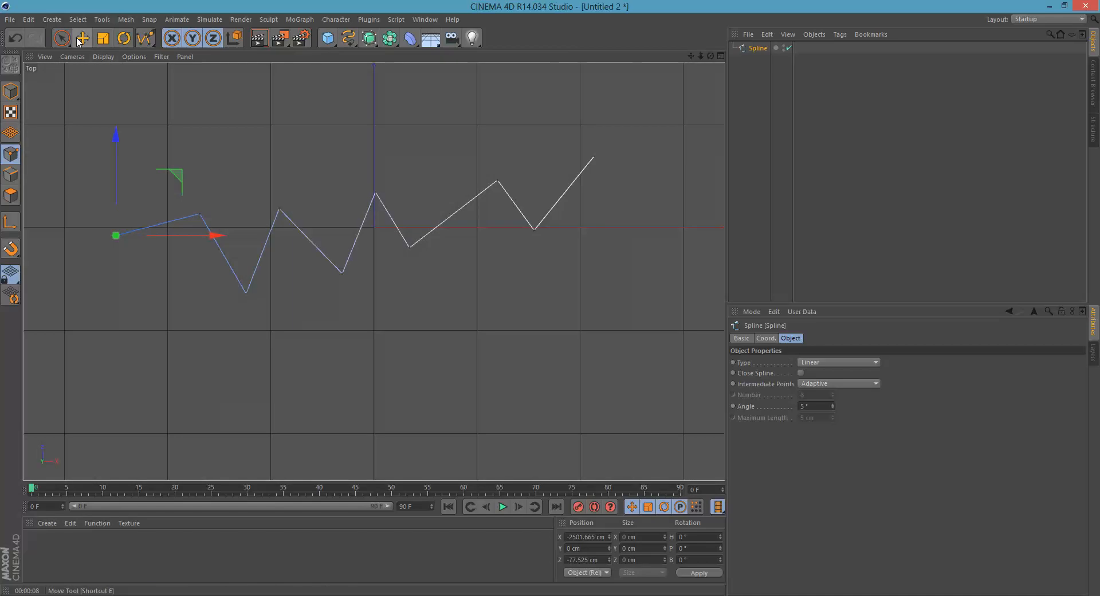
Step: Try out Rectangle Selection on individual peak points of the zigzag spline
drag(61, 38, 106, 73)
click(106, 74)
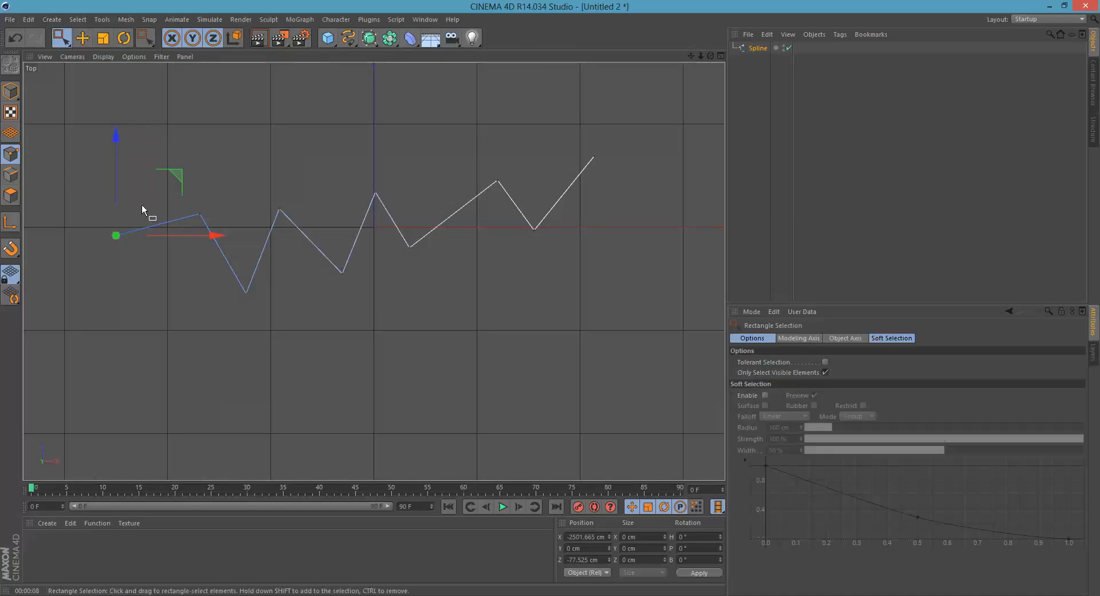
drag(67, 154, 186, 144)
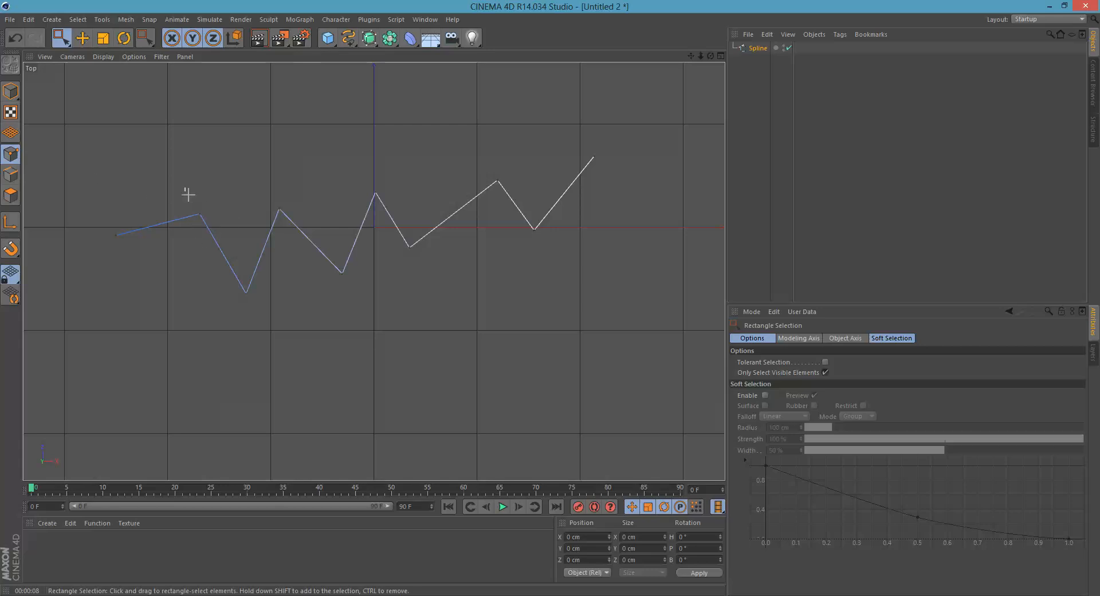
drag(185, 188, 224, 239)
drag(320, 172, 412, 238)
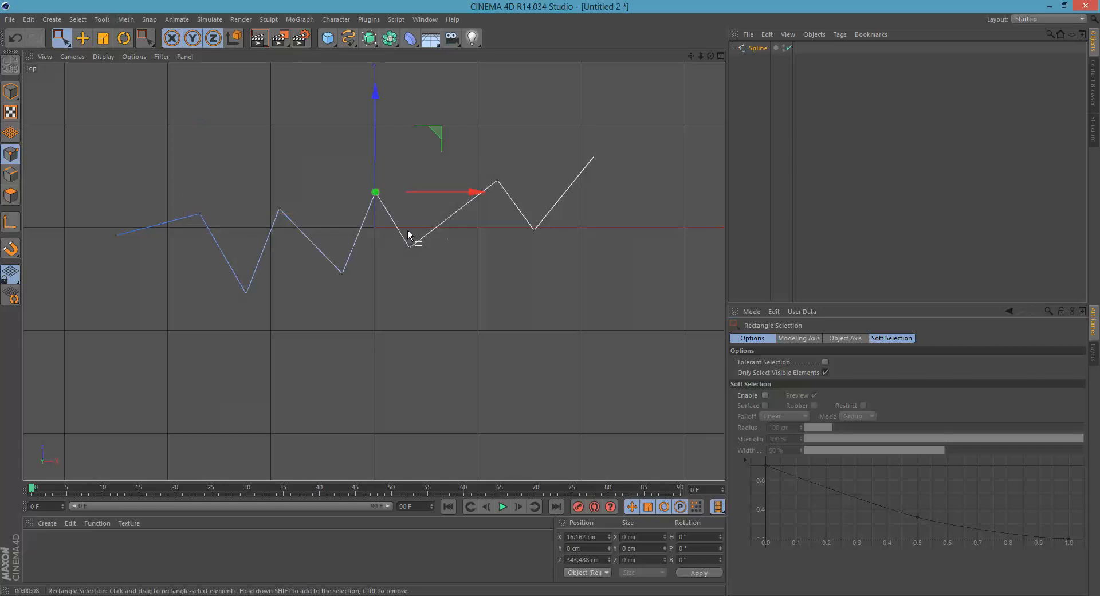
drag(233, 184, 351, 255)
drag(162, 166, 266, 256)
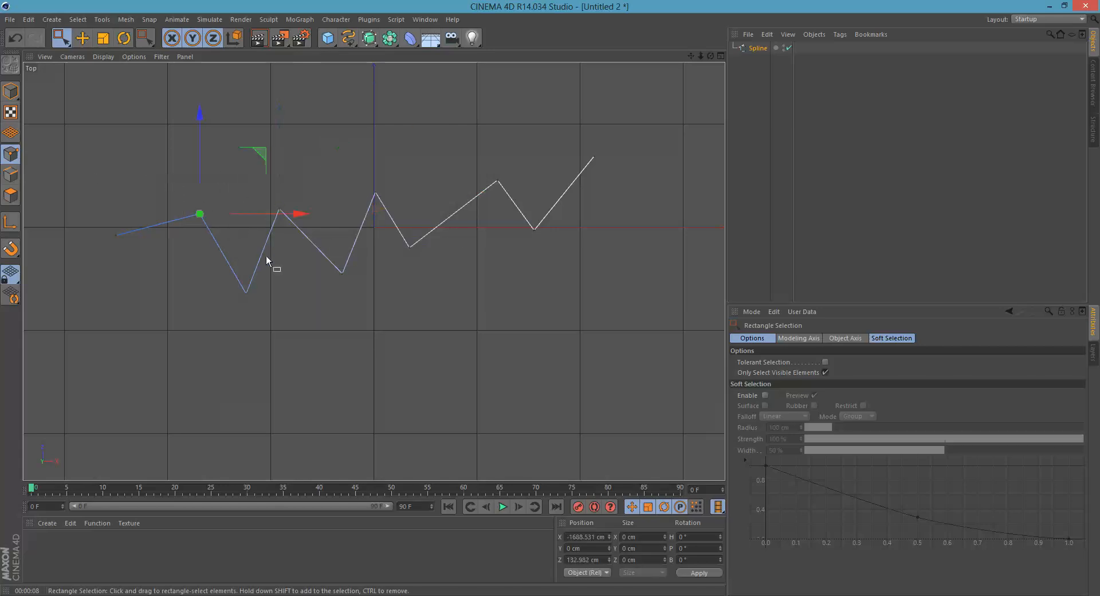
drag(290, 160, 518, 219)
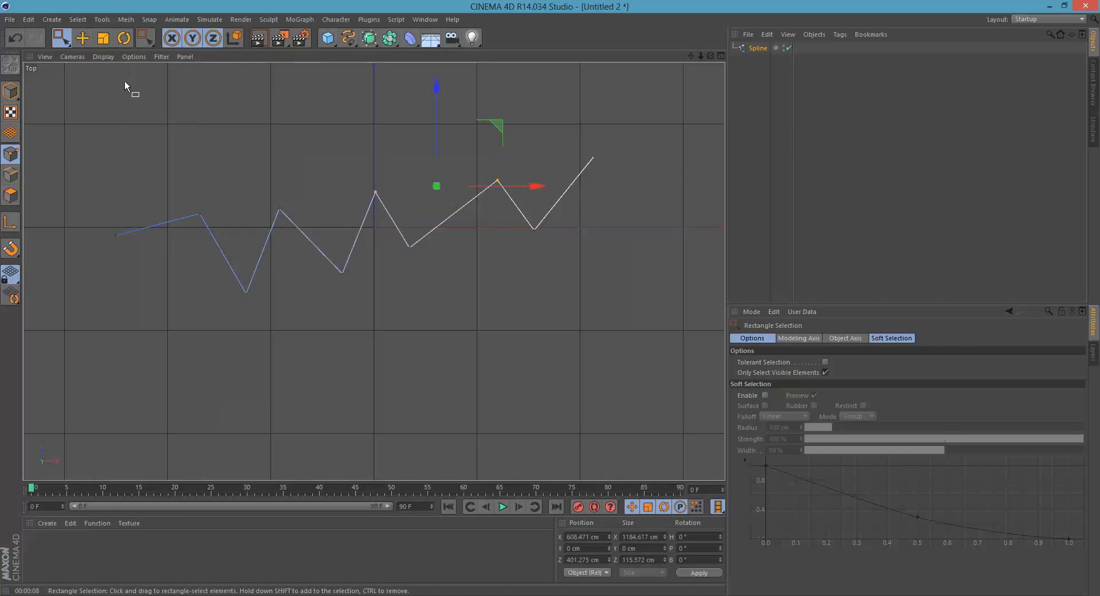
Step: Select all points of the spline with Rectangle Selection and apply Soft Interpolation to them
click(61, 38)
click(84, 11)
click(62, 40)
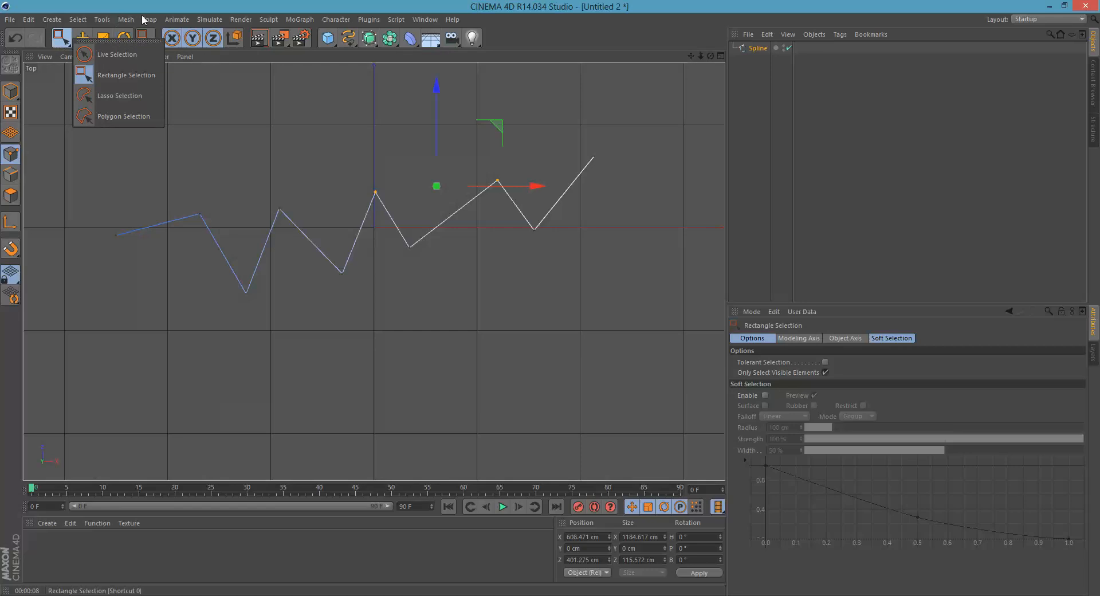
click(99, 81)
drag(73, 139, 671, 310)
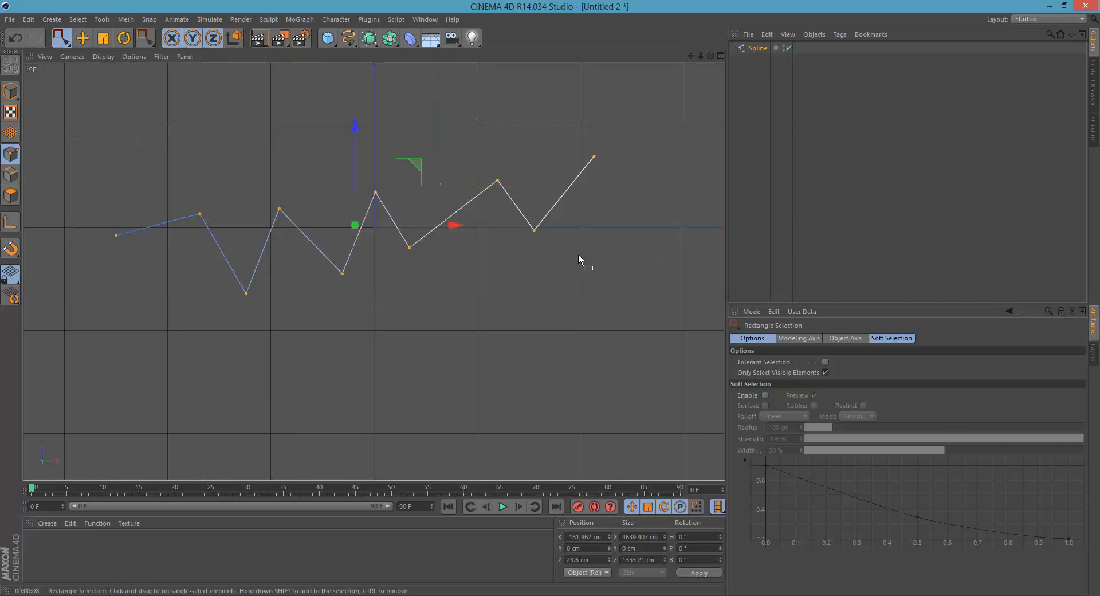
right_click(298, 144)
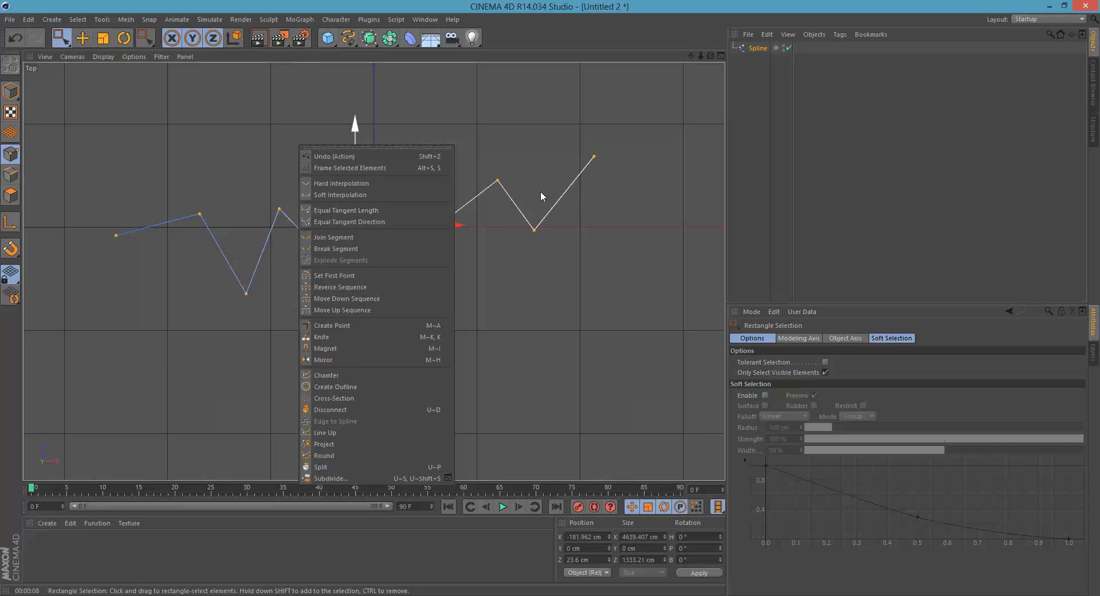
click(335, 195)
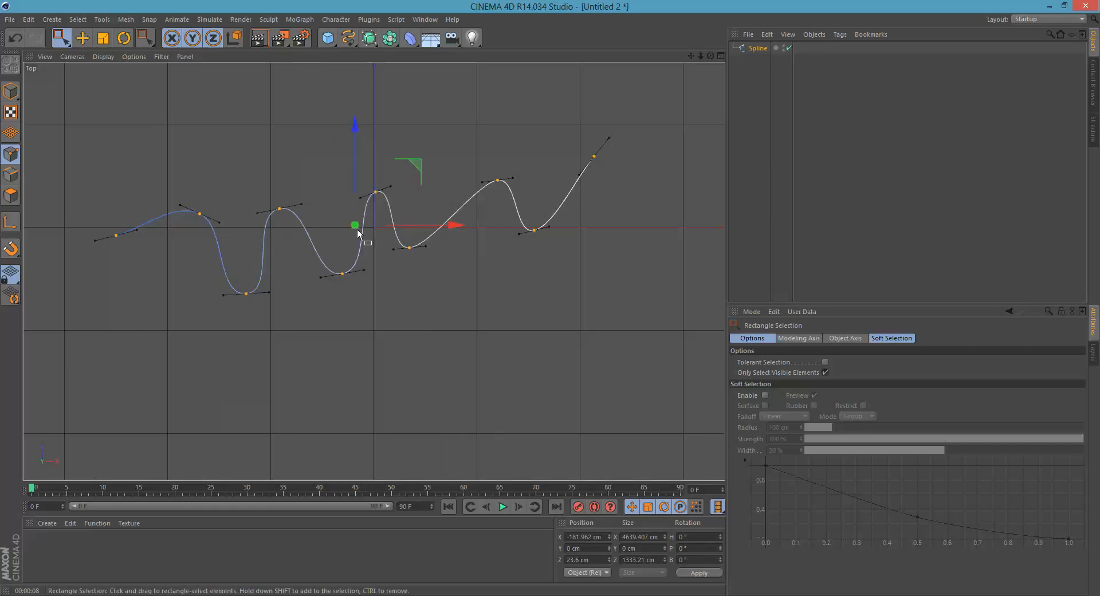
Step: Examine the smoothed spline's course and flatness in the Top and Perspective views, checking its object properties
alt+middle_drag(354, 229, 378, 221)
mouse_move(263, 210)
alt+right_down()
mouse_move(304, 207)
mouse_move(270, 219)
alt+right_up()
alt+middle_drag(326, 235, 323, 240)
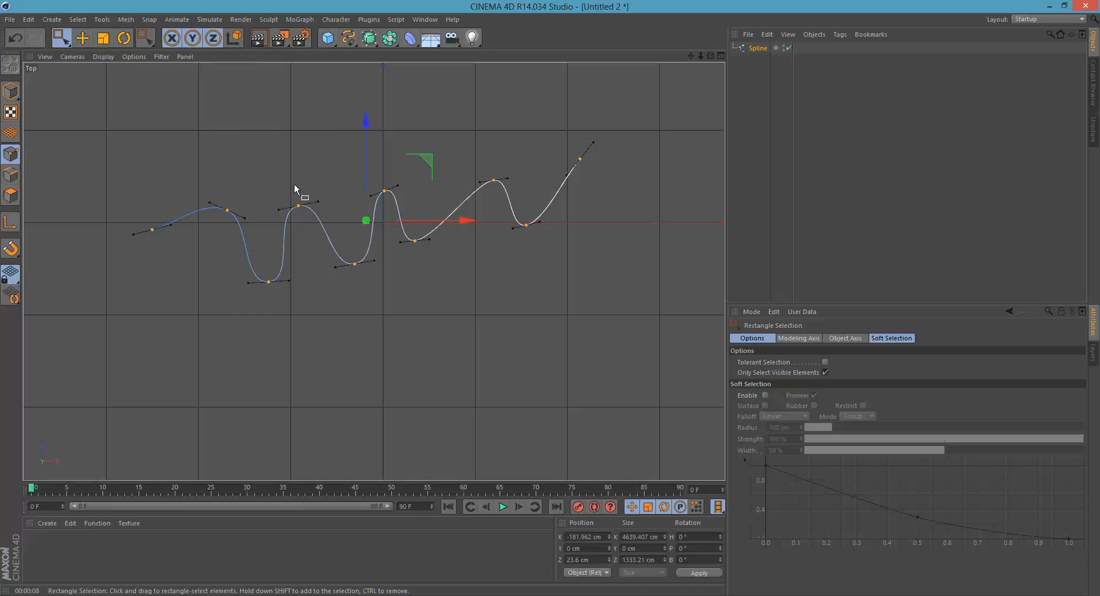
middle_click(332, 200)
middle_click(235, 196)
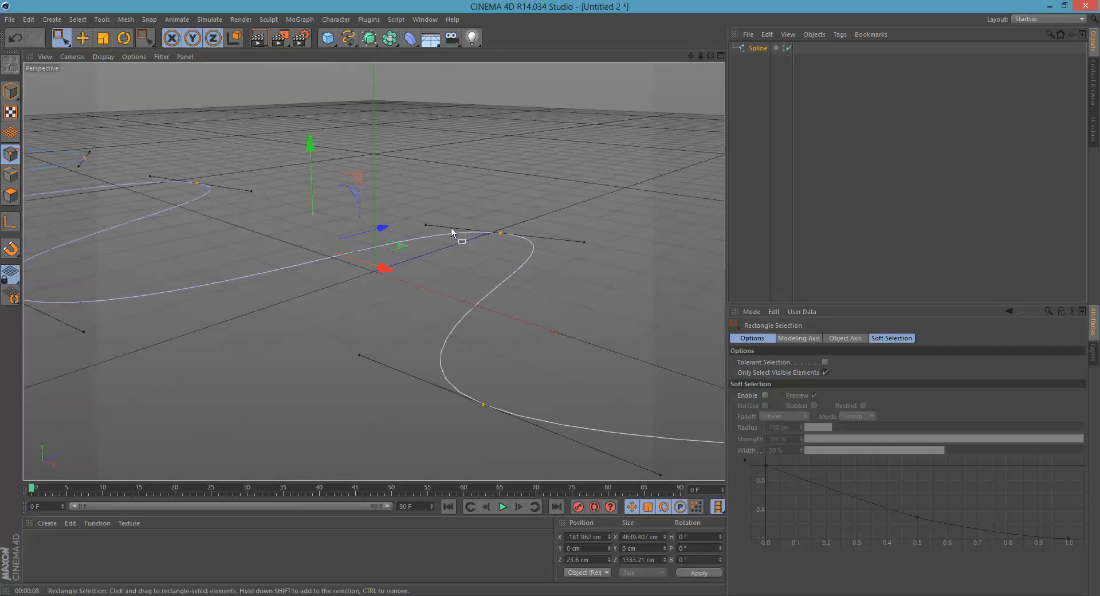
alt+drag(451, 228, 589, 229)
drag(368, 41, 529, 40)
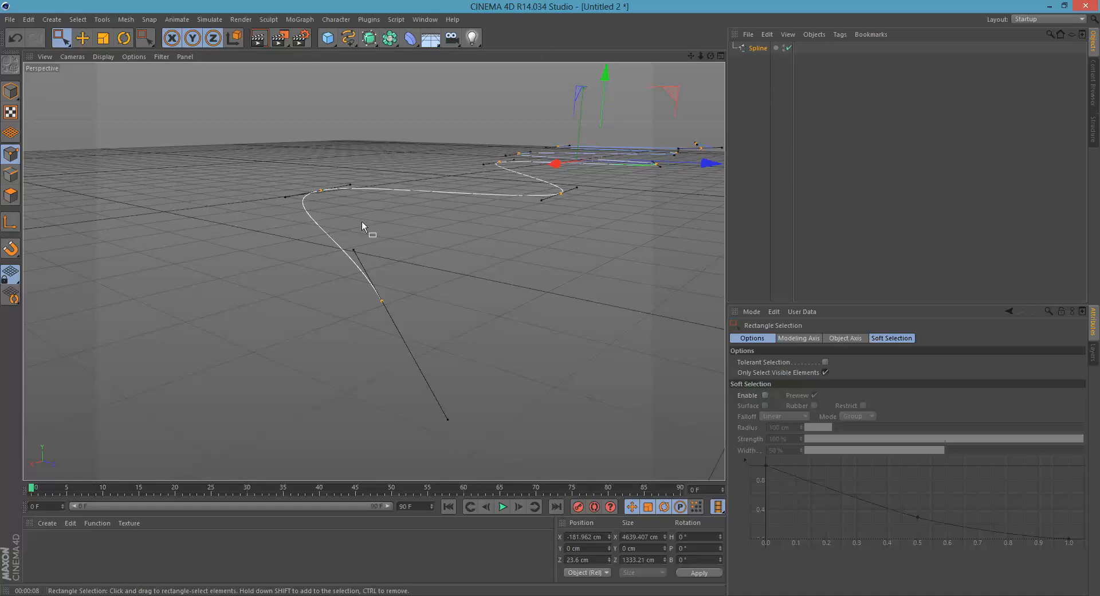
alt+drag(362, 221, 610, 105)
click(757, 49)
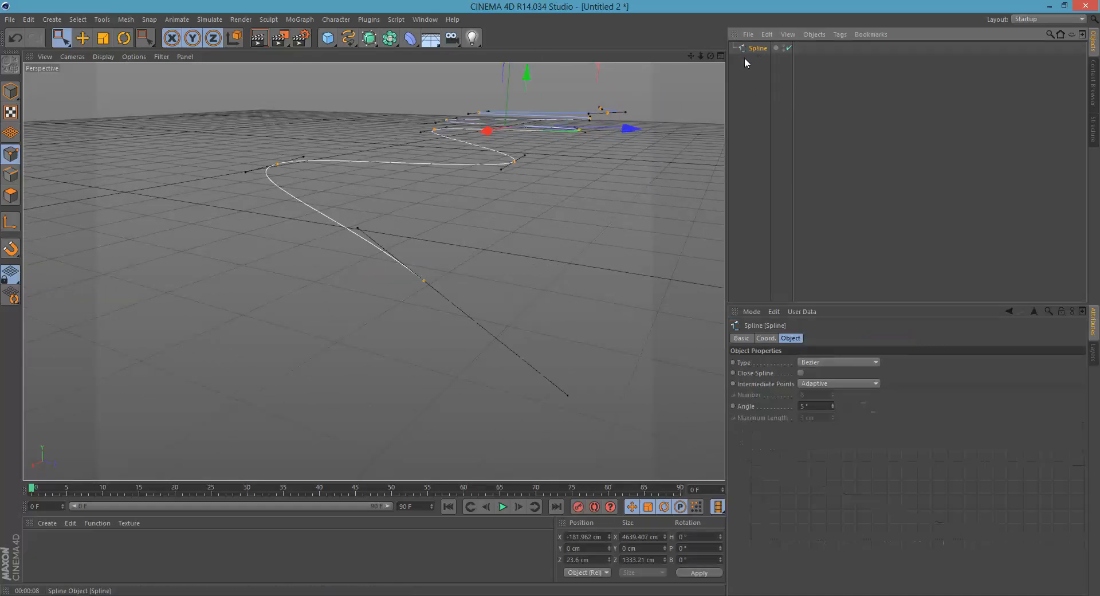
click(349, 40)
click(348, 38)
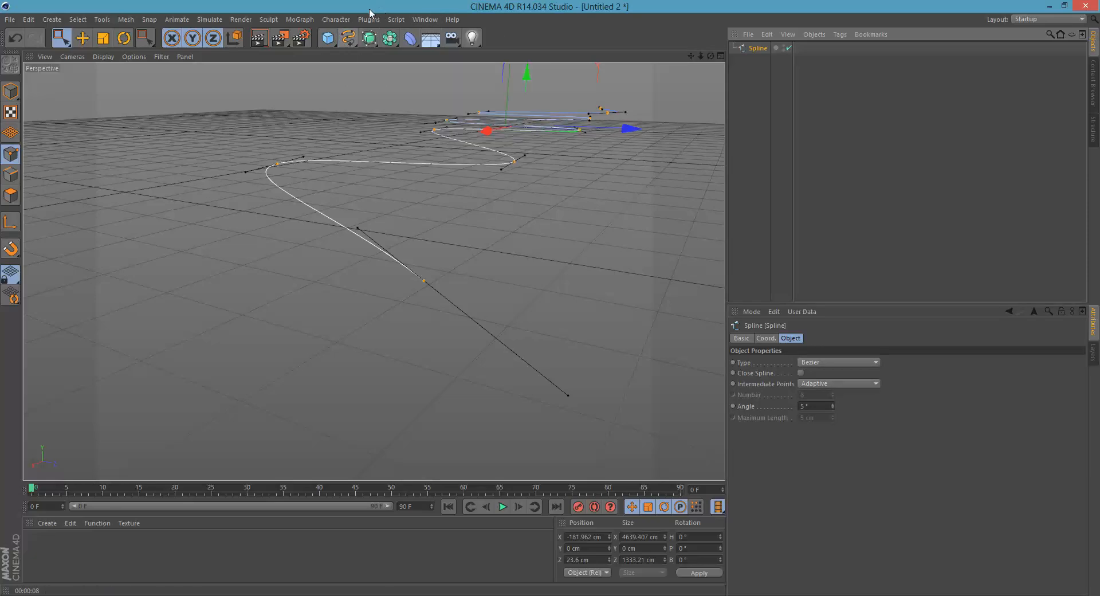
mouse_move(332, 148)
alt+mouse_down()
mouse_move(325, 202)
mouse_move(366, 216)
alt+mouse_up()
mouse_move(428, 177)
alt+mouse_down()
mouse_move(441, 174)
mouse_move(370, 172)
mouse_move(375, 198)
mouse_move(359, 215)
mouse_move(359, 202)
alt+mouse_up()
middle_click(361, 204)
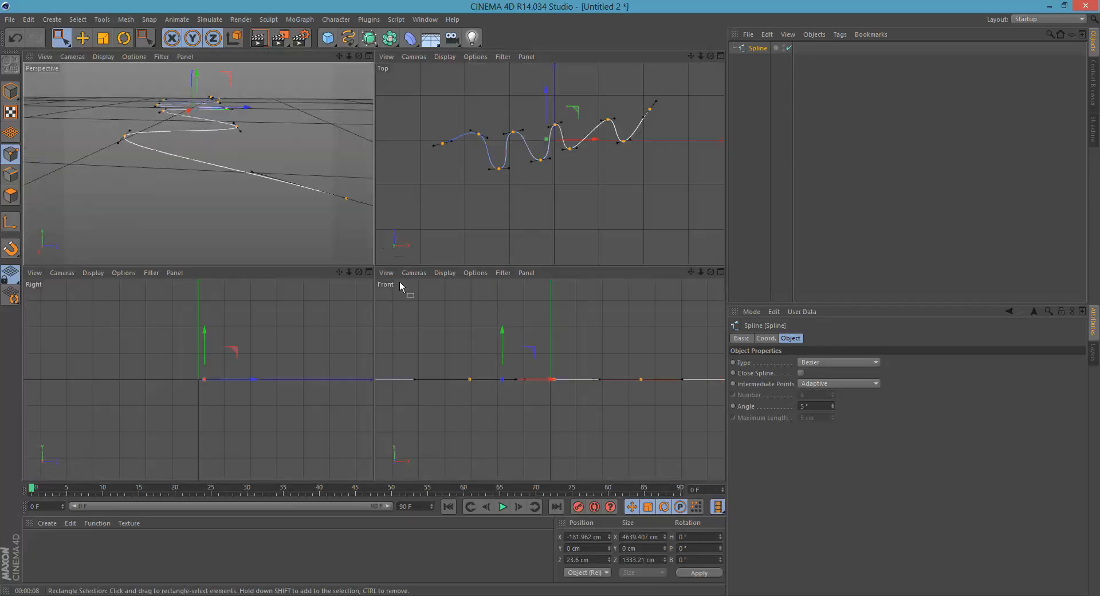
Step: Examine the flat spline in the Front view and test selecting a single point with Rectangle Selection
middle_click(545, 346)
scroll(539, 281, down, 10)
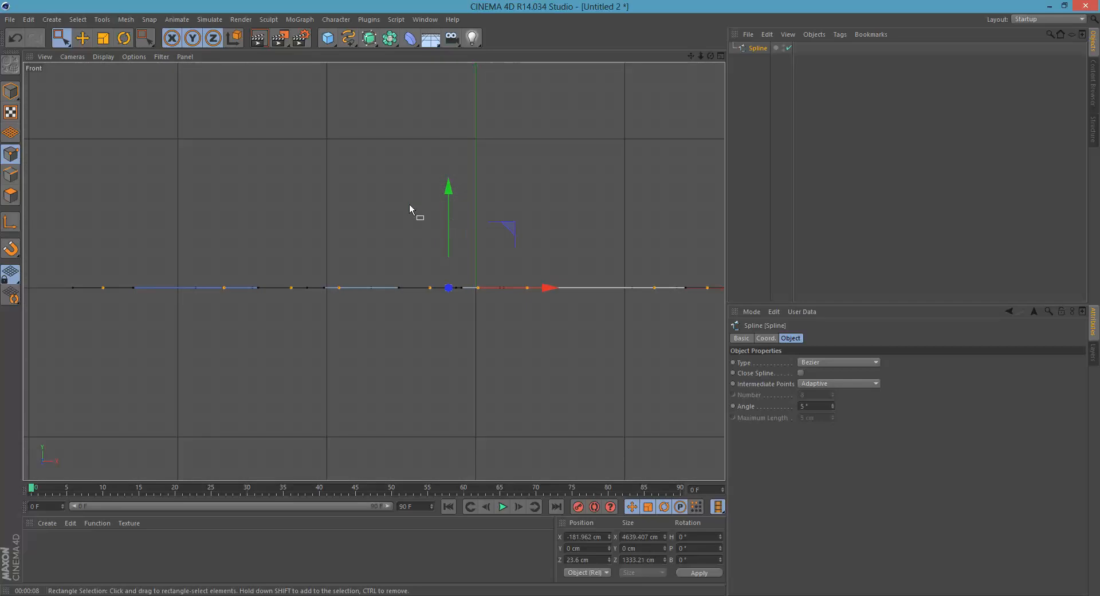
click(405, 231)
scroll(502, 266, down, 5)
alt+middle_drag(437, 284, 379, 247)
scroll(379, 248, up, 4)
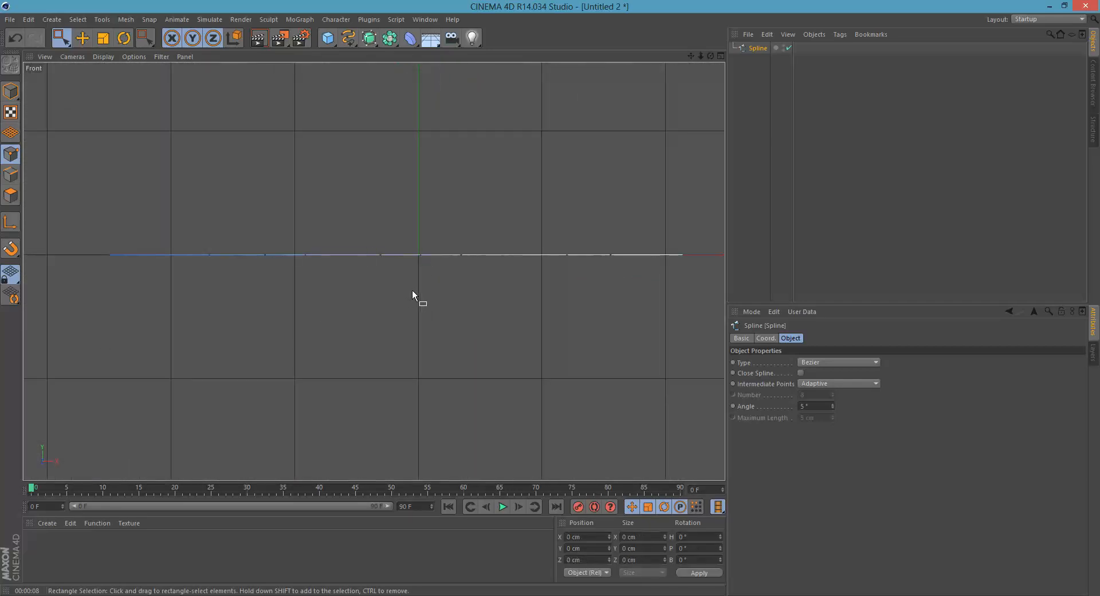
drag(358, 225, 408, 307)
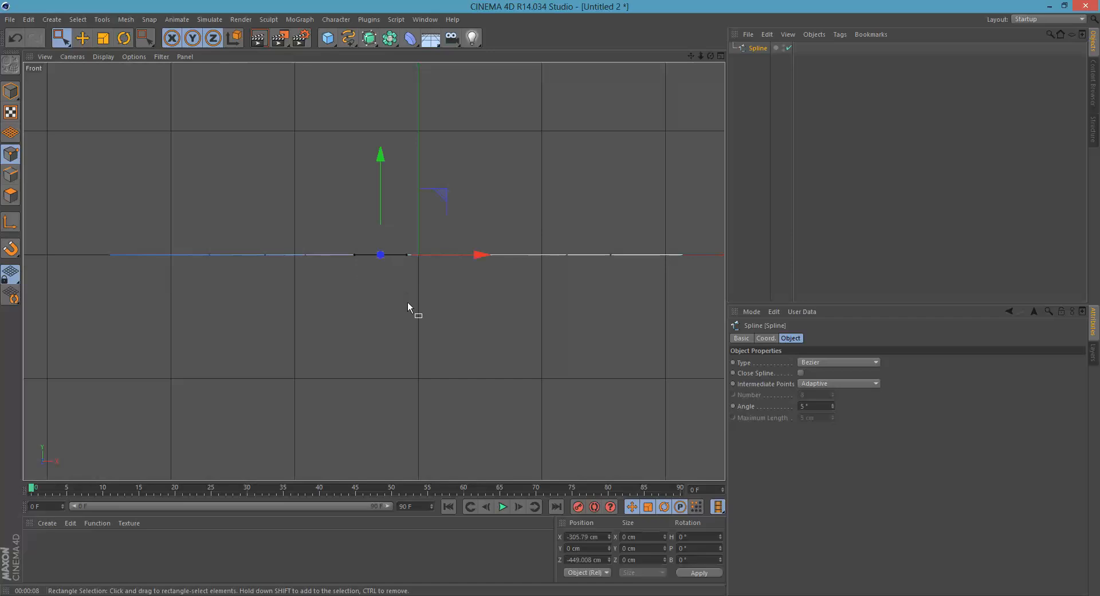
click(335, 213)
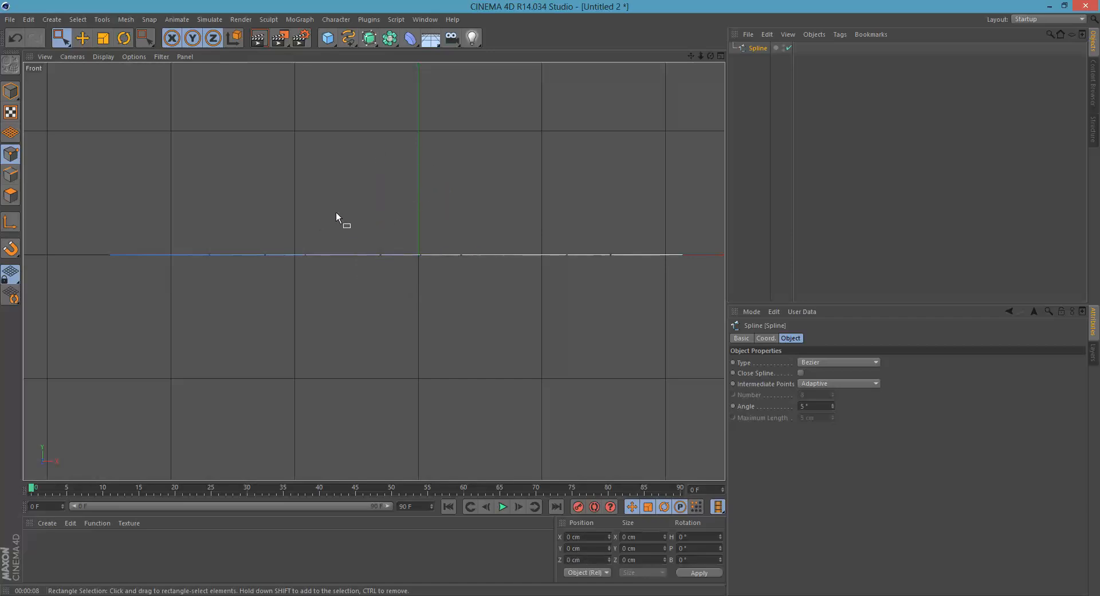
middle_click(349, 209)
scroll(246, 375, down, 5)
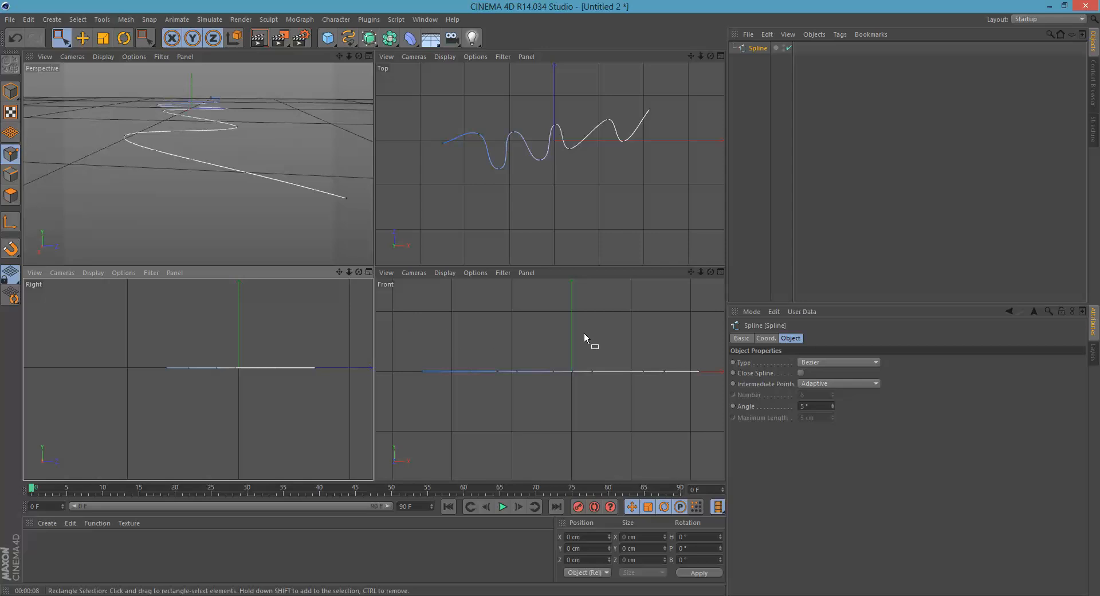
Step: In the Front view, move three separate spline points vertically to heights of about 307 cm, 384 cm and -480 cm
drag(529, 347, 566, 411)
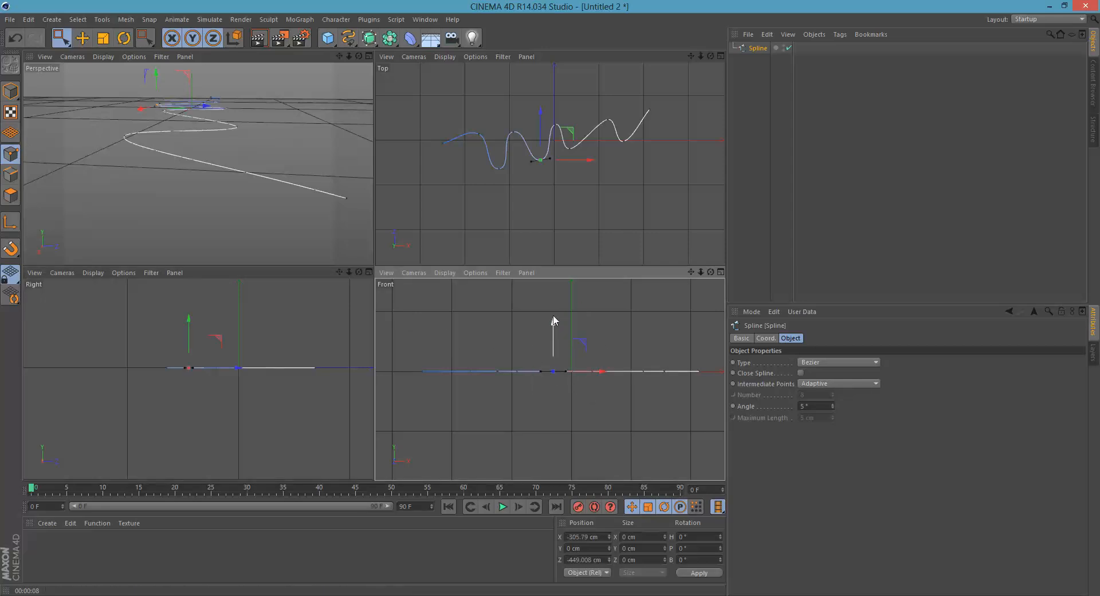
drag(552, 319, 553, 304)
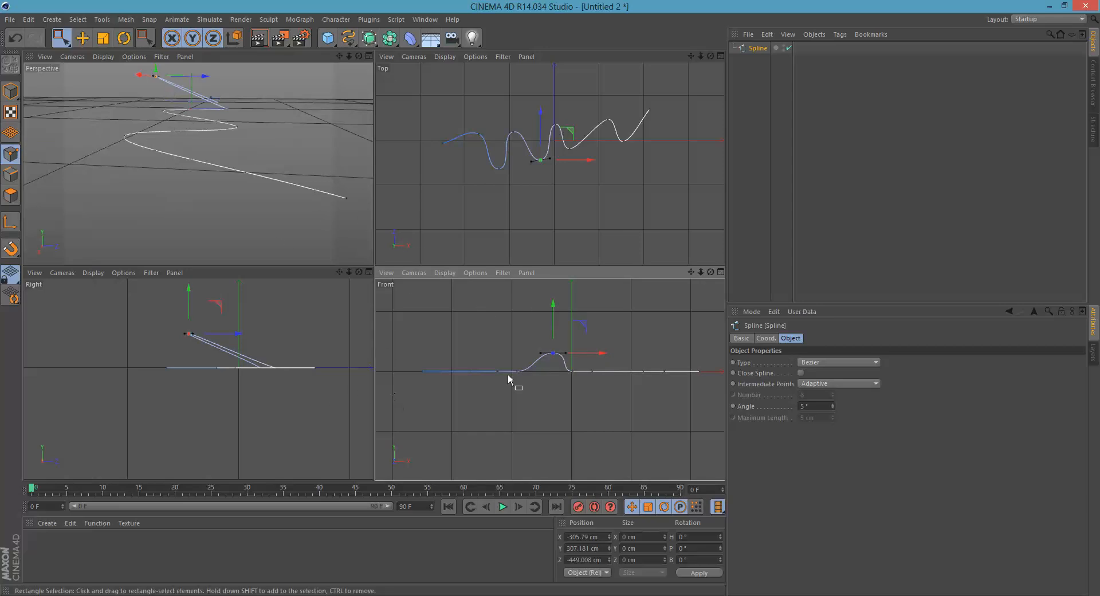
drag(629, 372, 642, 303)
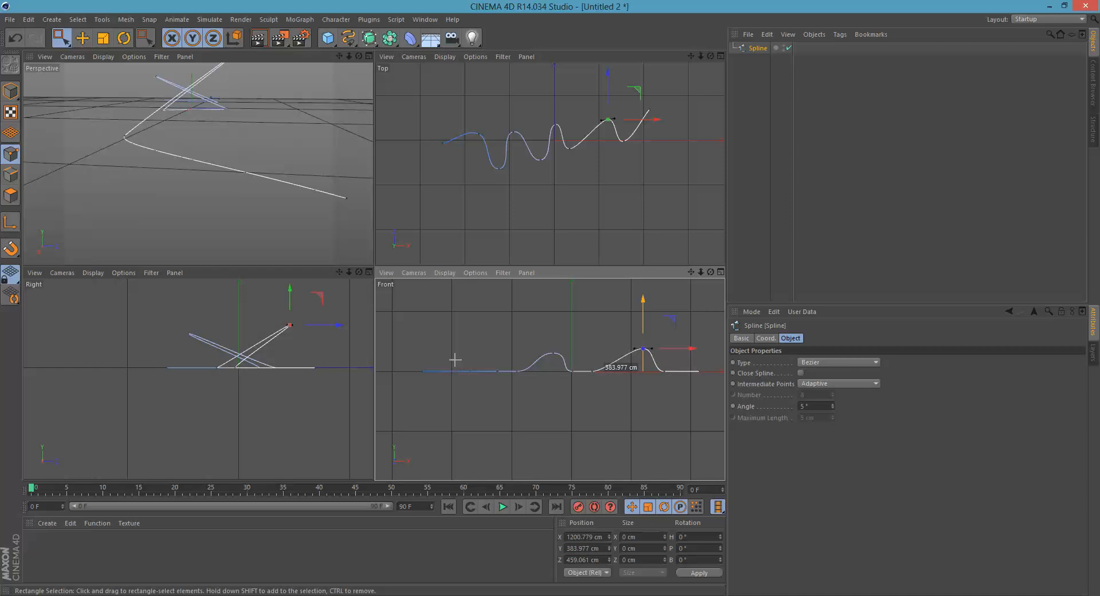
drag(455, 360, 485, 376)
drag(471, 341, 468, 371)
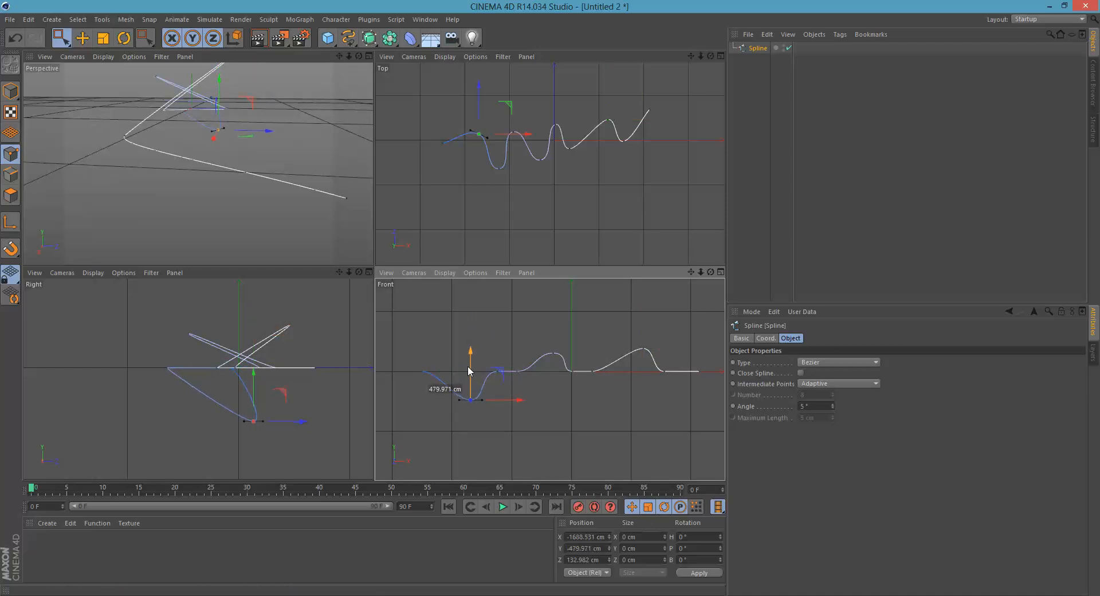
Step: Add a 4-Side spline of type Diamond to serve as the profile for the winding path
click(291, 375)
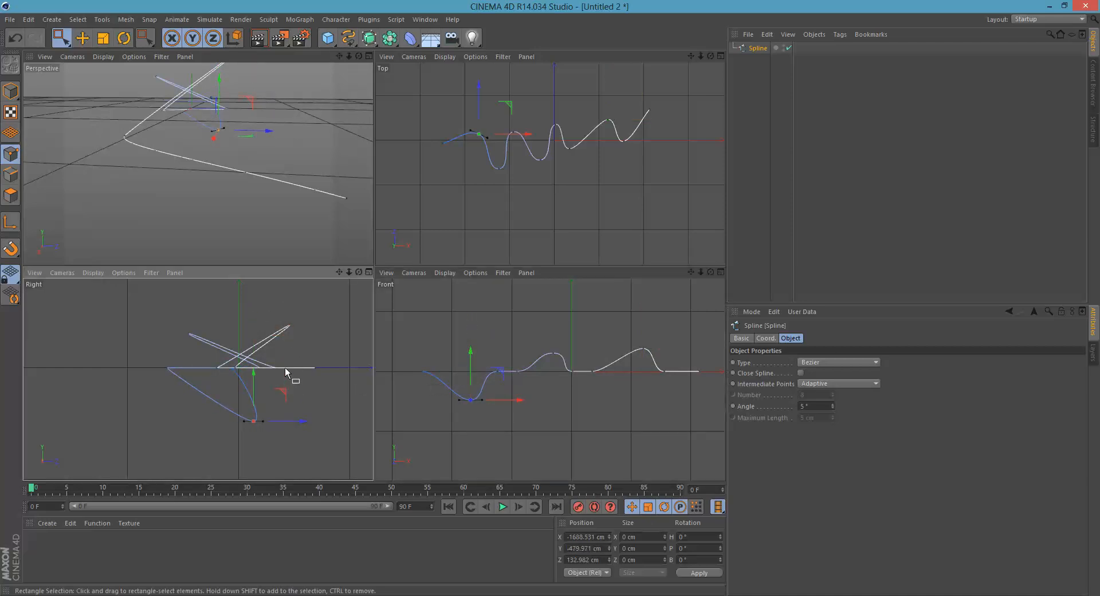
middle_click(262, 188)
alt+drag(285, 224, 455, 242)
alt+right_drag(407, 202, 390, 250)
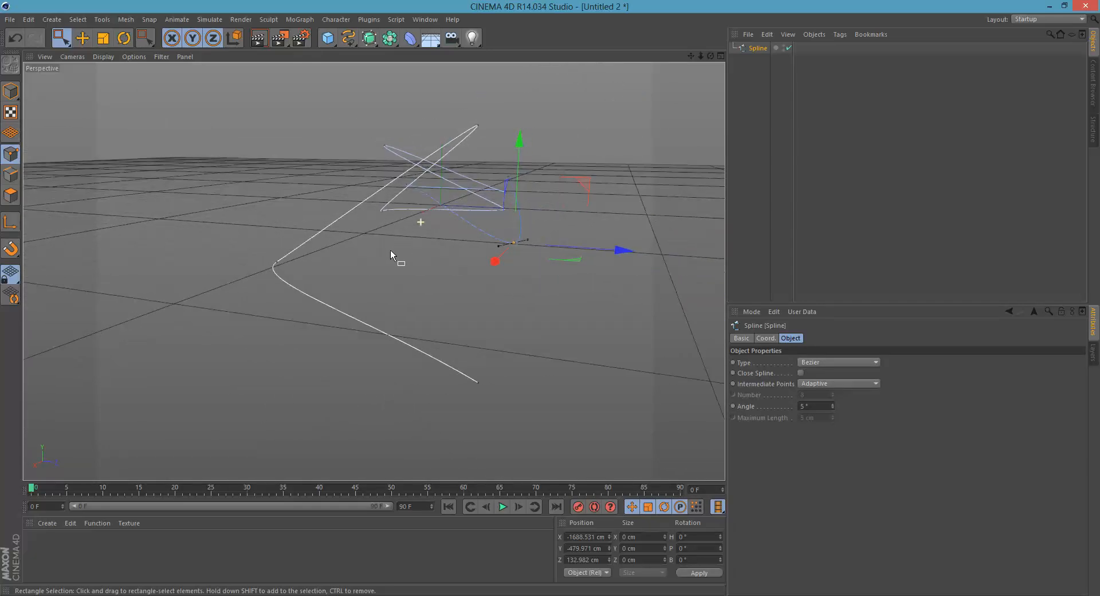
alt+middle_drag(428, 275, 409, 284)
middle_click(412, 277)
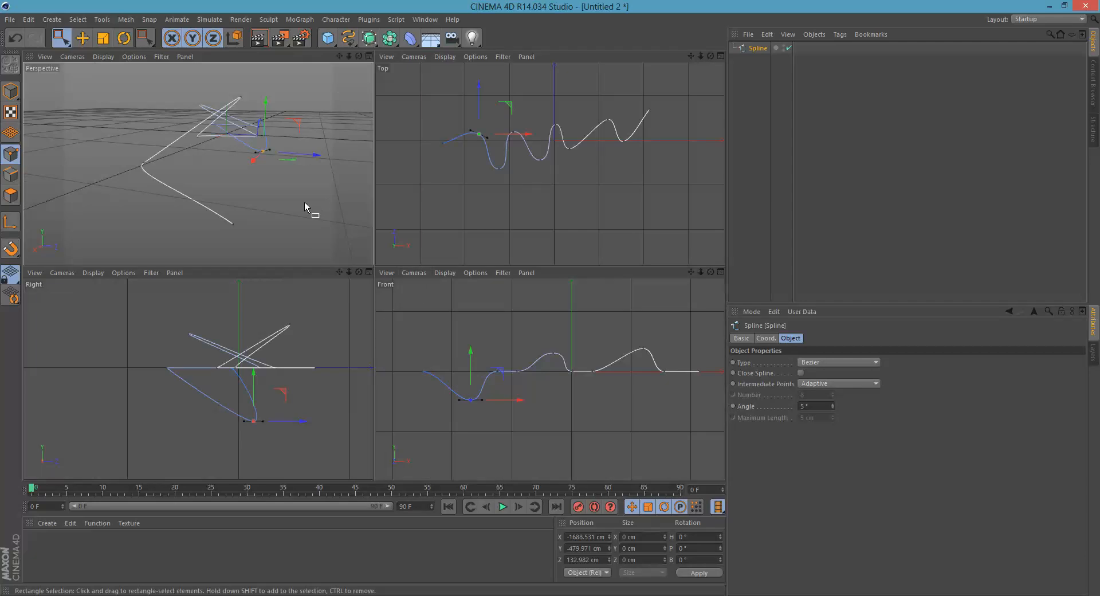
middle_click(304, 201)
click(349, 38)
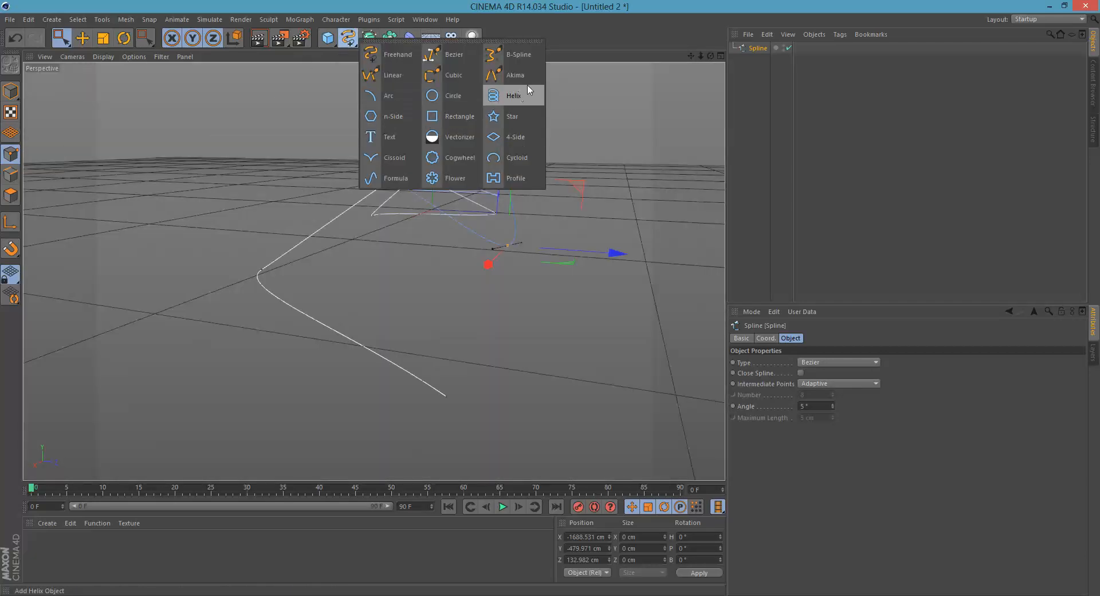
click(516, 137)
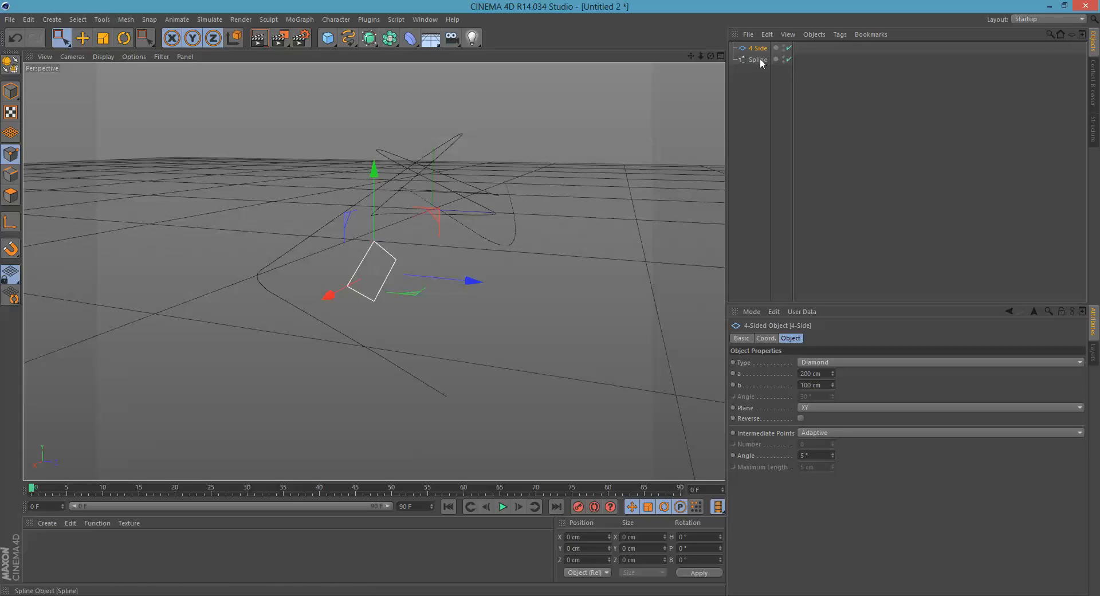
Step: Create a Sweep NURBS and nest the 4-Side and the Spline inside it, with the 4-Side above the Spline
click(365, 42)
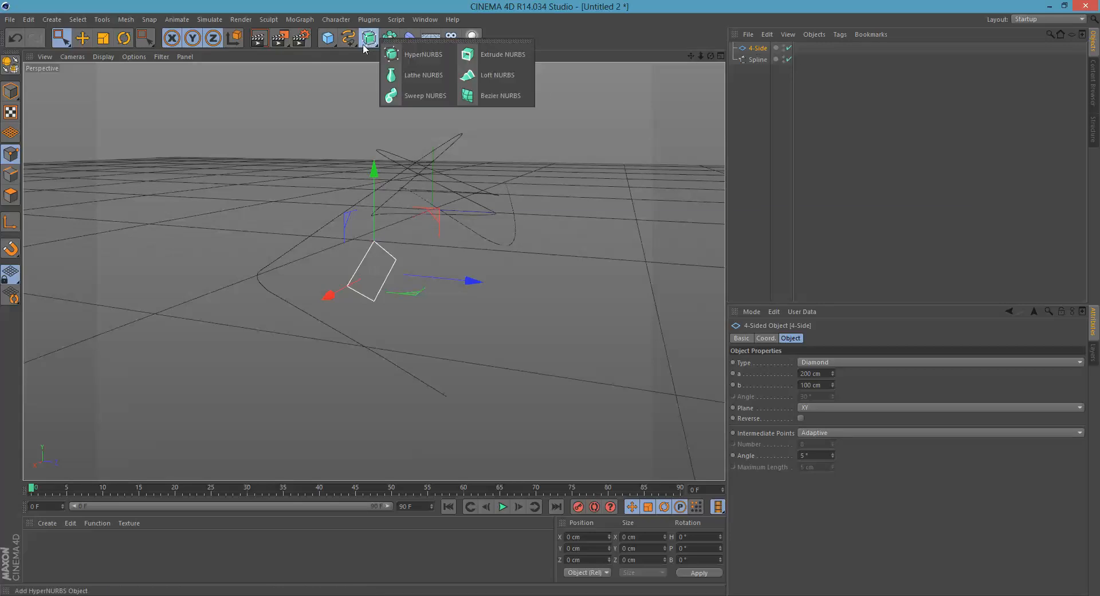
click(421, 95)
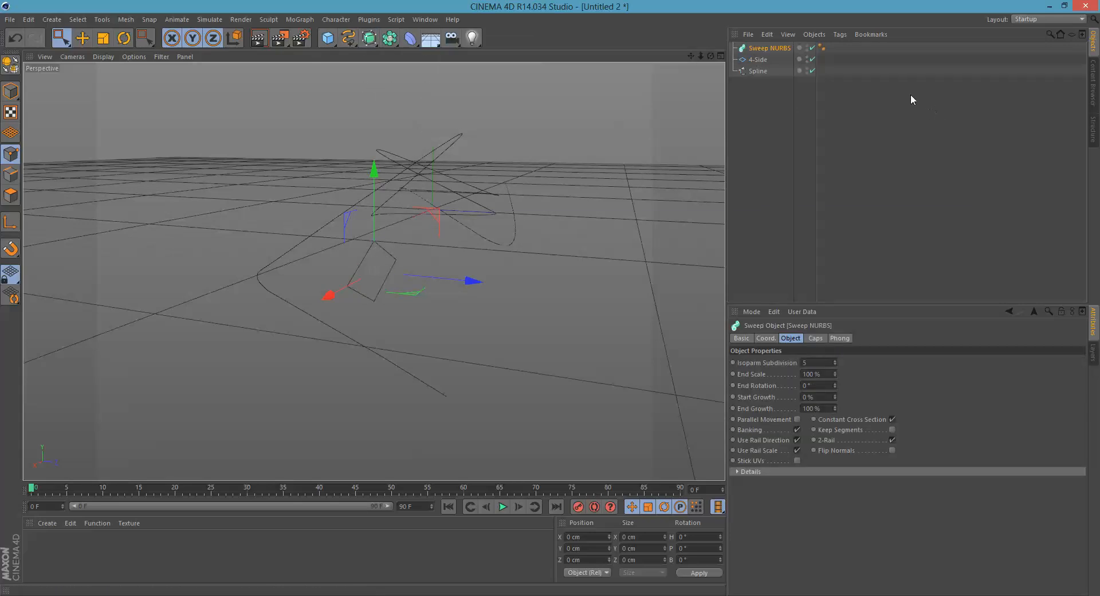
click(781, 61)
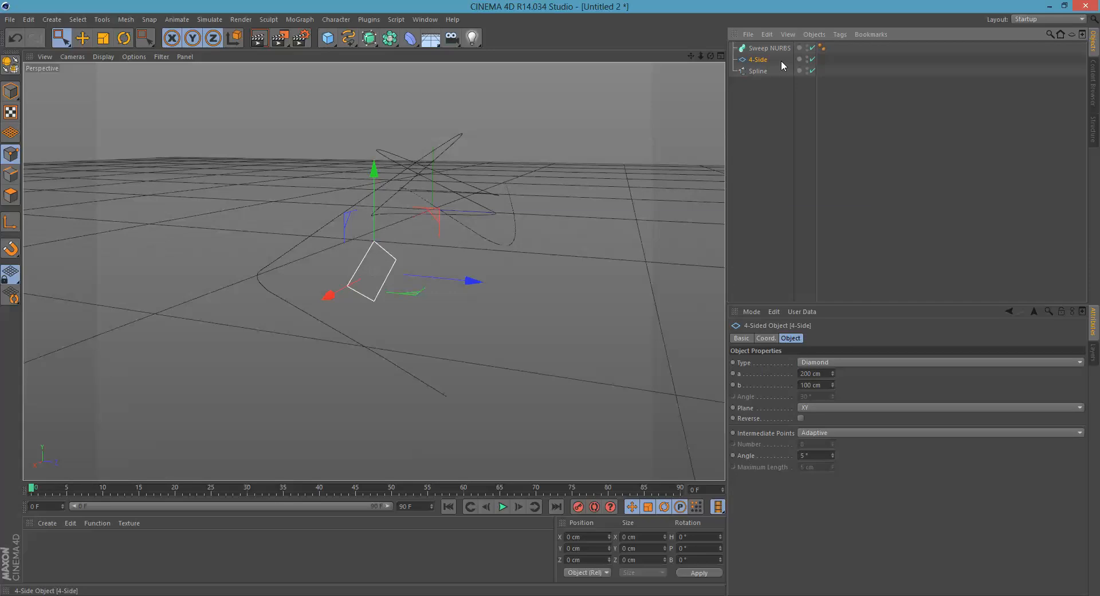
click(763, 49)
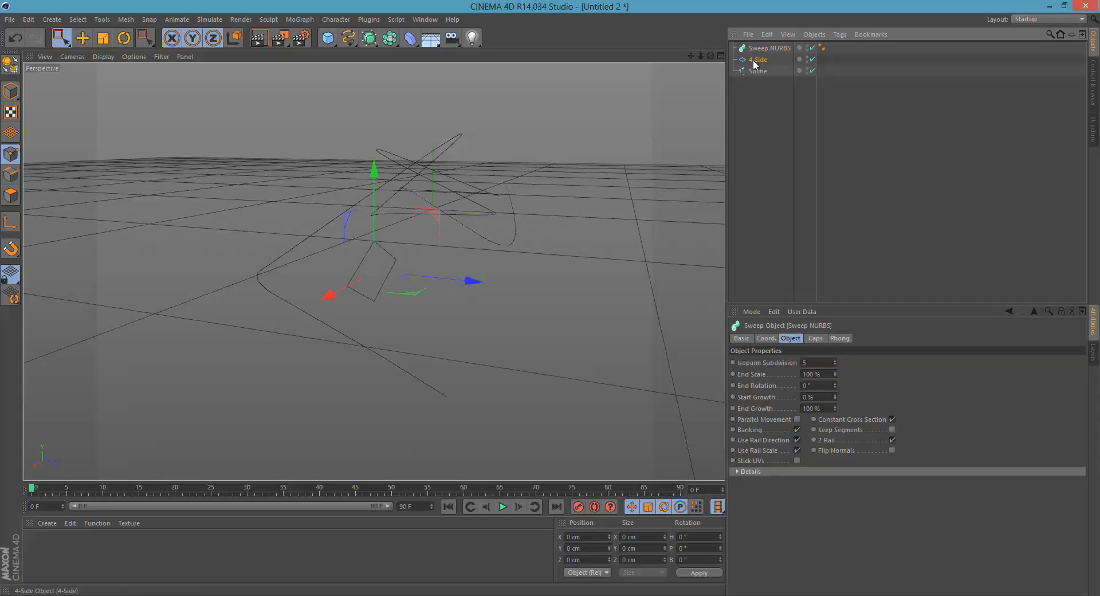
mouse_move(754, 64)
mouse_down()
mouse_move(767, 50)
mouse_move(761, 66)
mouse_up()
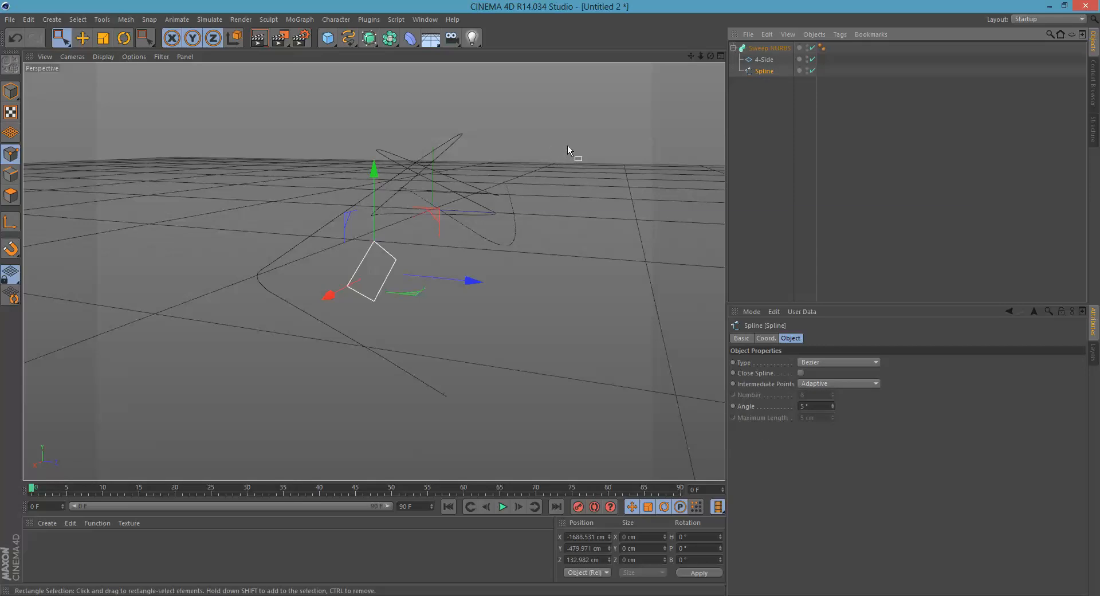
Step: Examine the swept tube's shape and bends in the Perspective, Top and Front views
alt+drag(397, 183, 487, 197)
middle_click(414, 212)
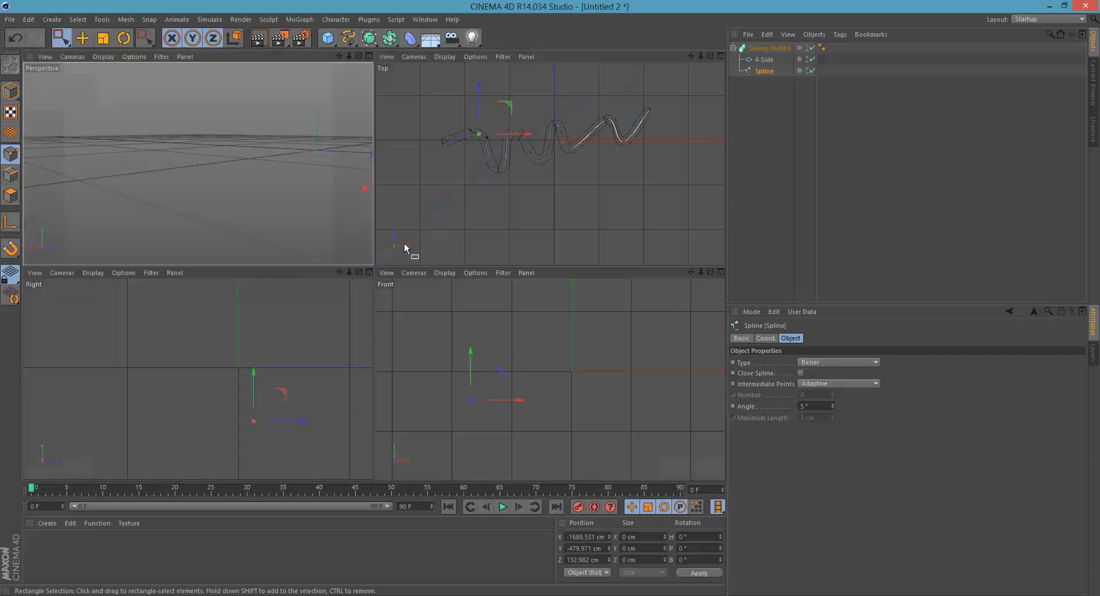
middle_click(569, 387)
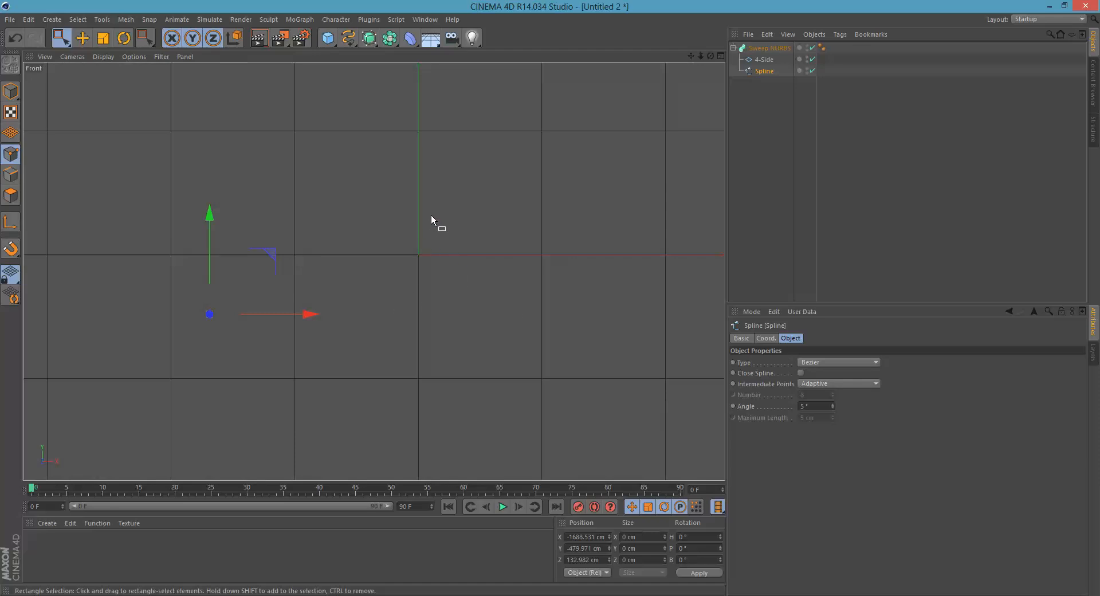
mouse_move(396, 308)
alt+middle_down()
mouse_move(400, 290)
mouse_move(380, 299)
alt+middle_up()
scroll(524, 236, up, 2)
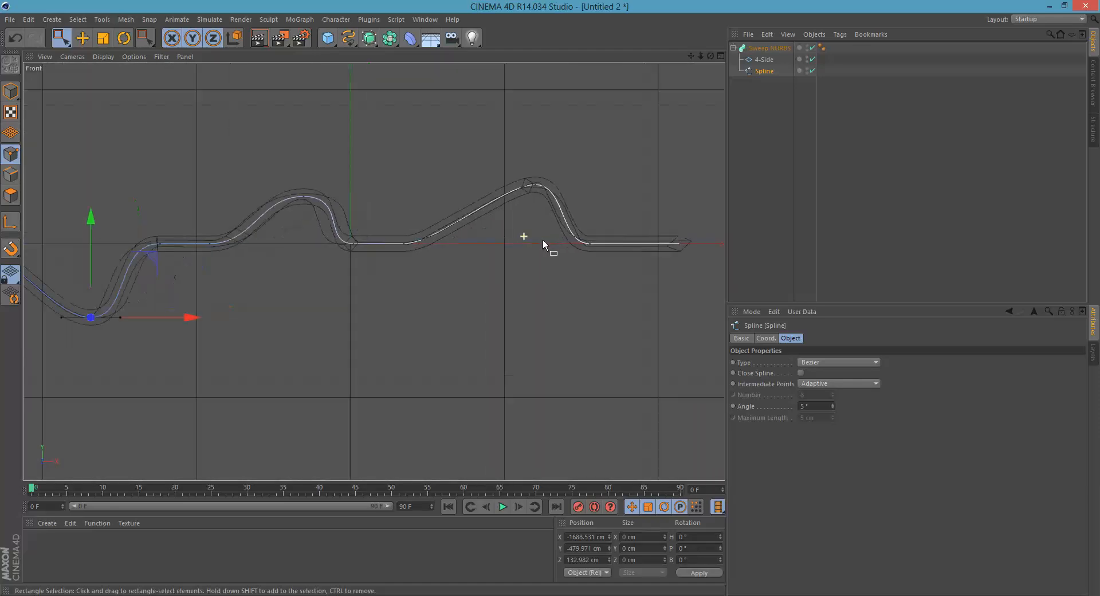
scroll(543, 240, down, 4)
middle_click(432, 300)
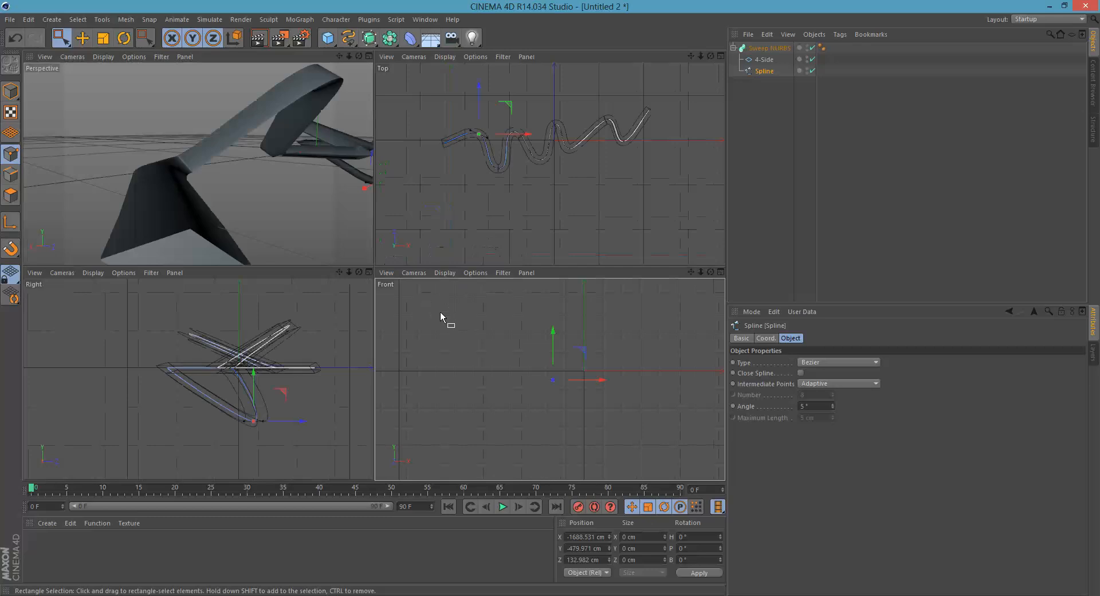
middle_click(400, 359)
scroll(515, 287, up, 5)
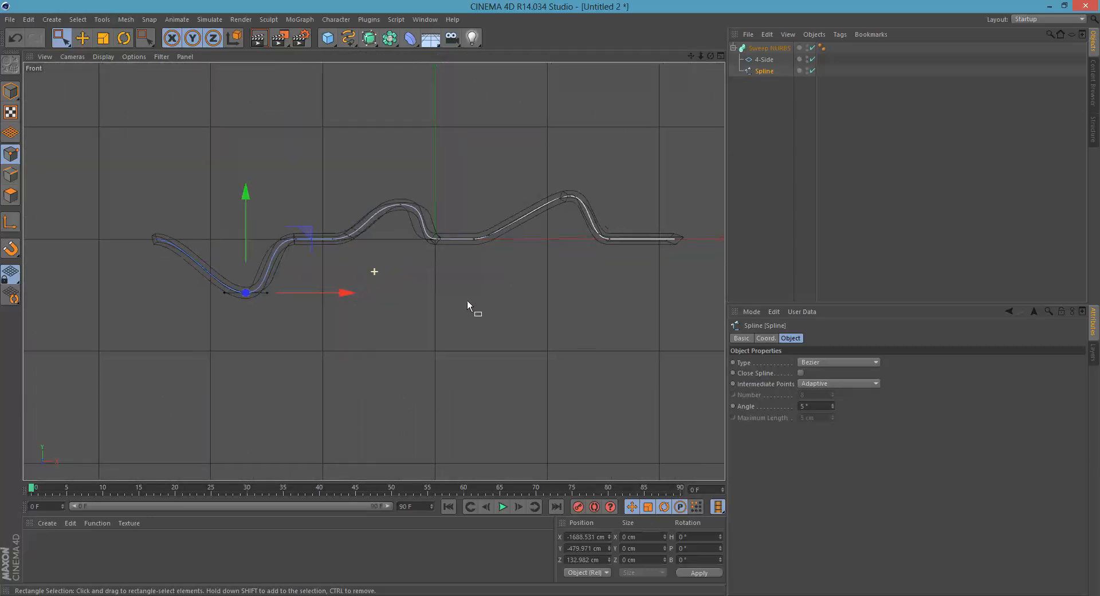
alt+middle_drag(467, 302, 436, 310)
Step: Disable the Sweep NURBS and move the spline's peak on the positive X side just below the axis and toward the centre
click(762, 86)
click(768, 73)
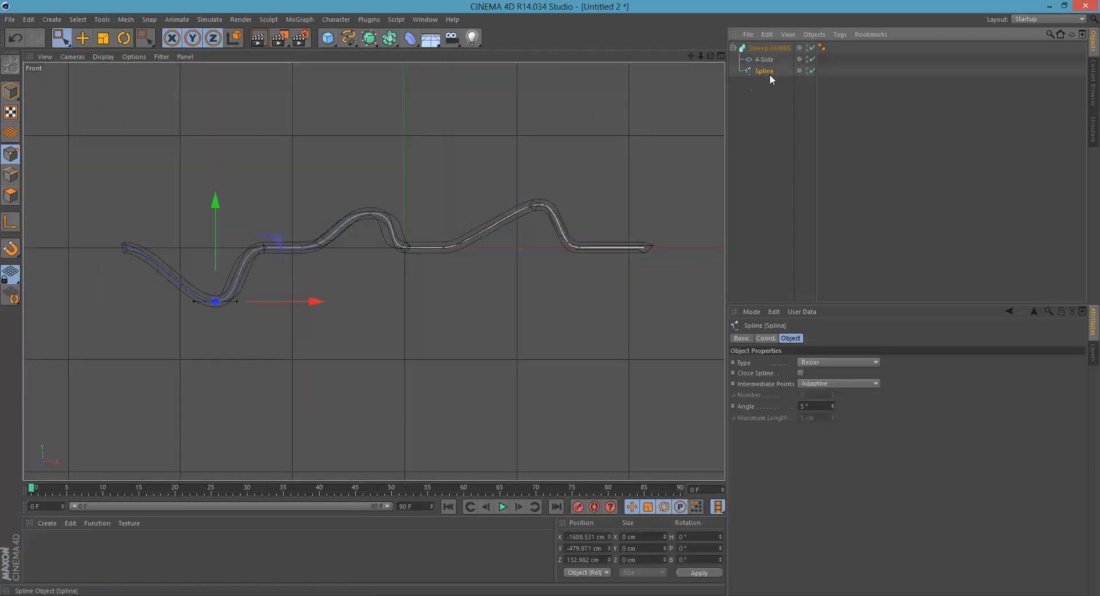
click(813, 47)
alt+middle_drag(451, 270, 439, 274)
drag(506, 199, 550, 220)
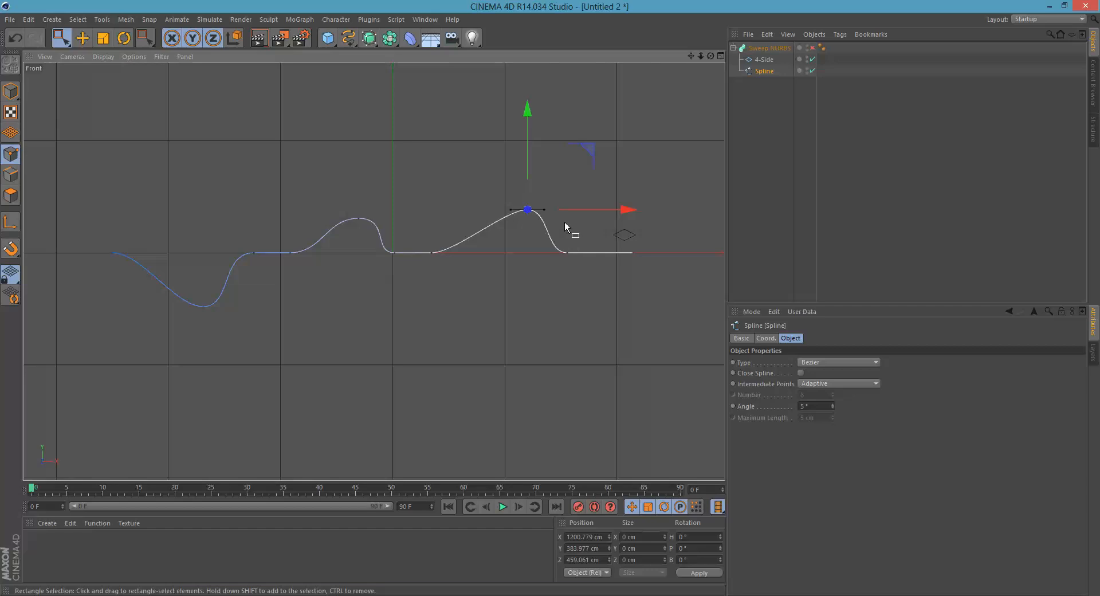
drag(526, 138, 517, 191)
drag(587, 263, 558, 266)
click(473, 202)
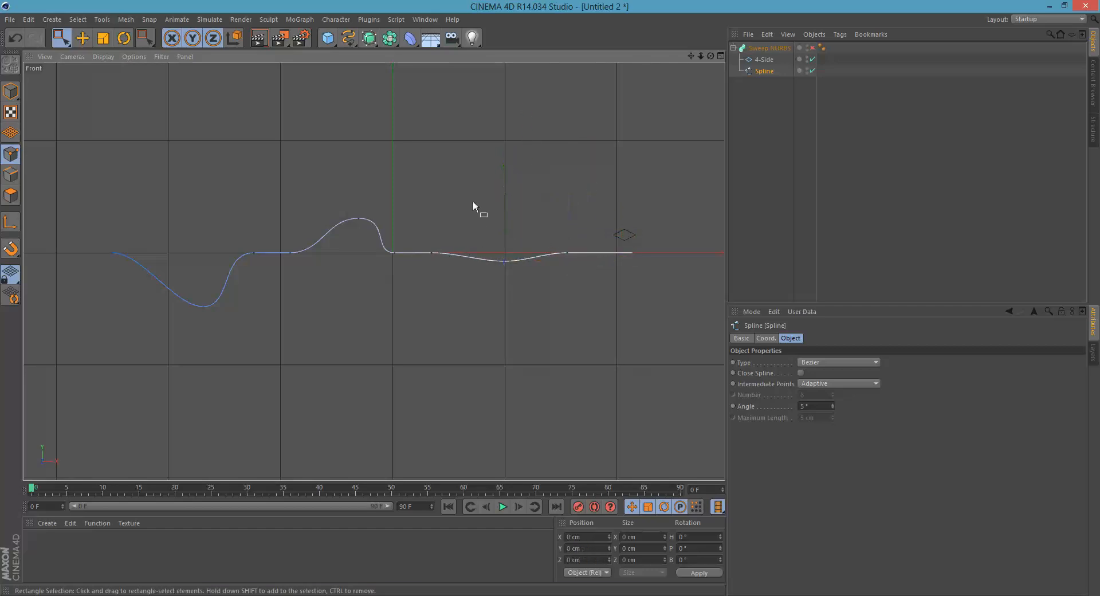
Step: Raise the trough point to a height of about -122 cm and move the remaining peak to about X -428 cm, Y 128 cm
click(182, 294)
drag(199, 248, 205, 200)
click(358, 218)
drag(356, 163, 353, 186)
click(360, 217)
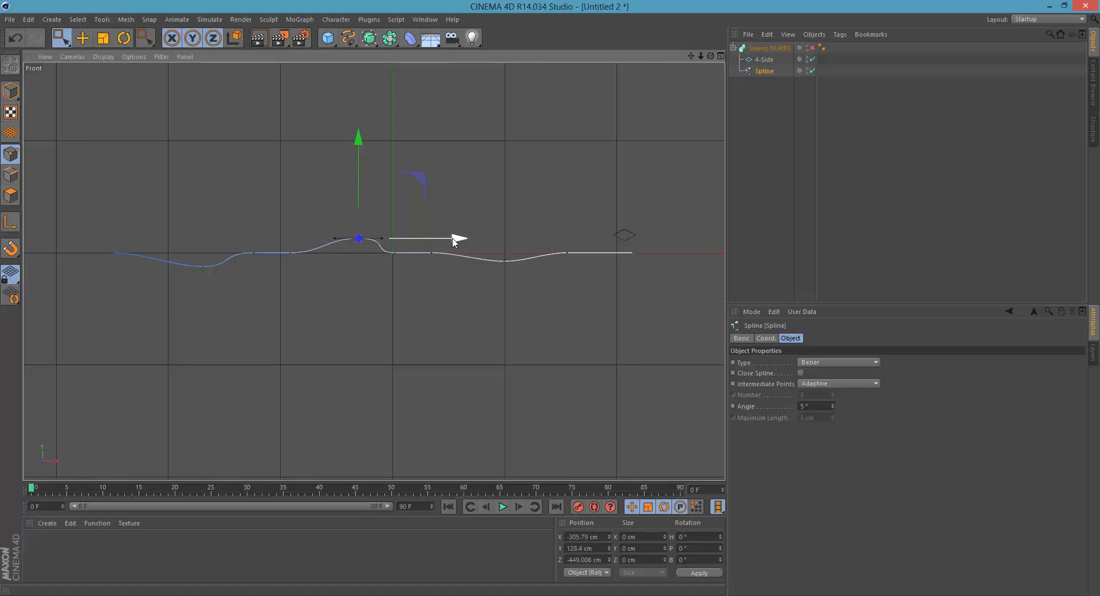
drag(453, 239, 438, 235)
Step: Enable the Sweep NURBS again to show the flattened tube in the Perspective view
middle_click(455, 193)
middle_click(277, 211)
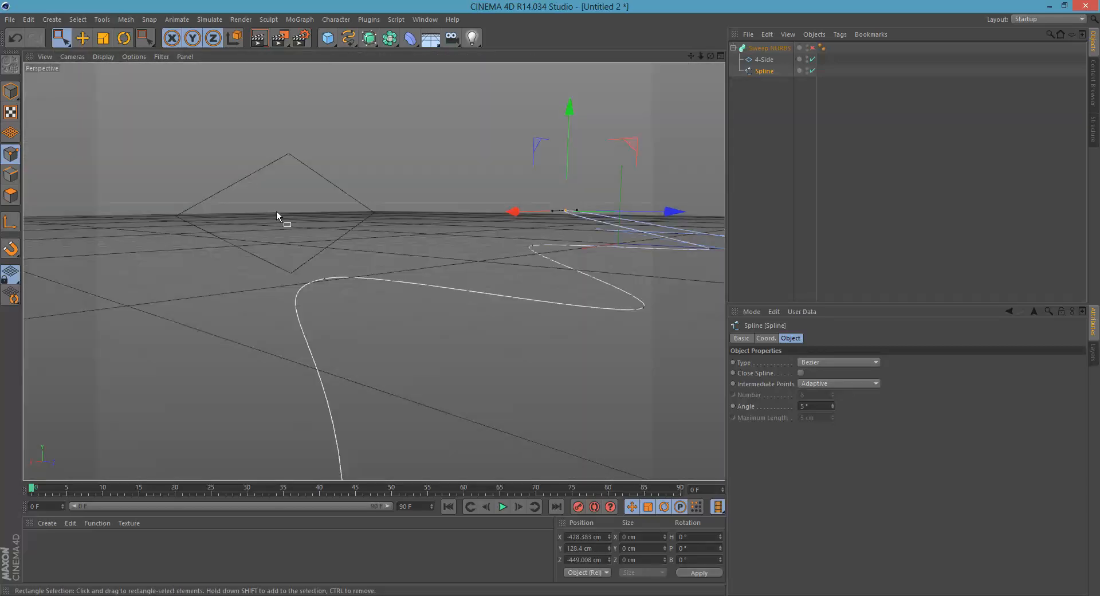
alt+drag(276, 215, 496, 218)
click(810, 48)
Step: Move the spline point near X 538 cm along Z to about -71 cm to soften the tube's bend
alt+drag(377, 243, 390, 300)
alt+drag(551, 227, 458, 206)
drag(390, 294, 358, 342)
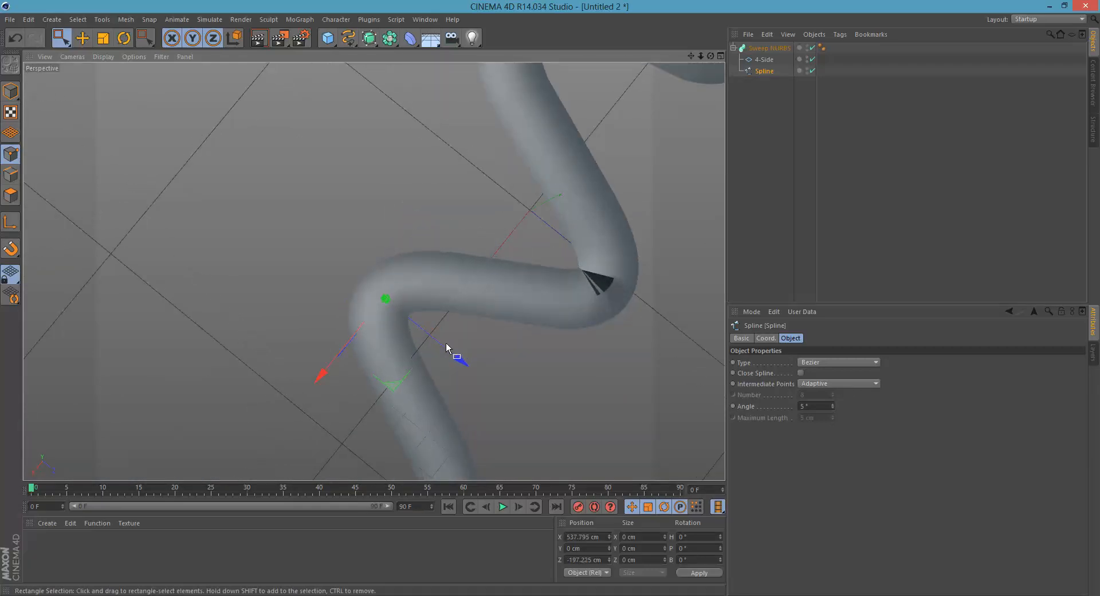
drag(459, 358, 483, 359)
Step: Shift the spline point at the raised bend to about X -317 cm, Z -326 cm
alt+drag(510, 286, 604, 333)
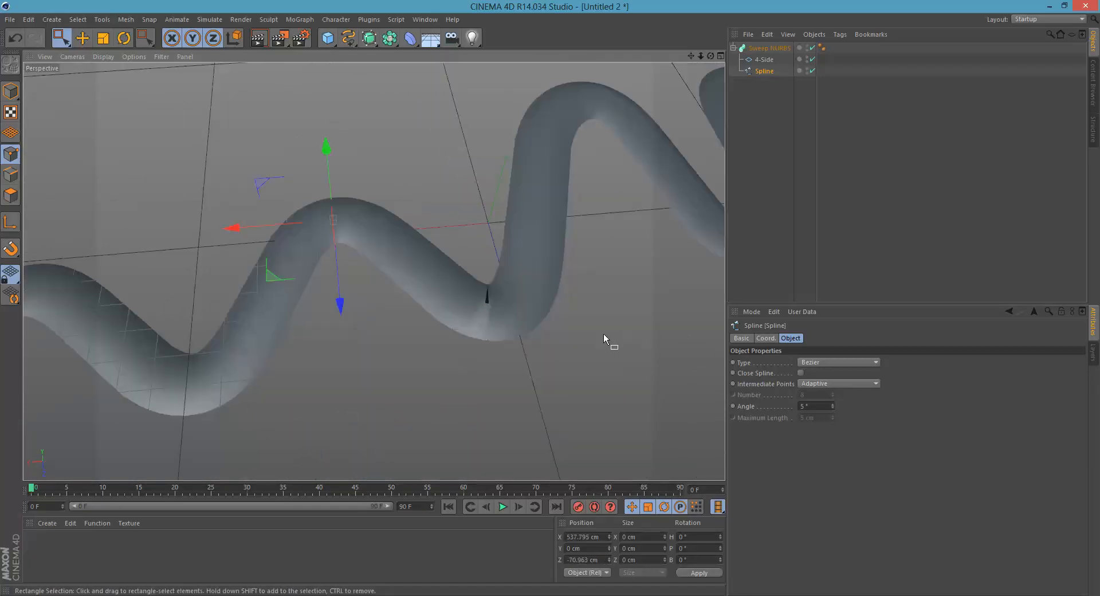
alt+drag(536, 236, 521, 304)
mouse_move(448, 234)
alt+middle_down()
mouse_move(407, 374)
mouse_move(410, 330)
alt+middle_up()
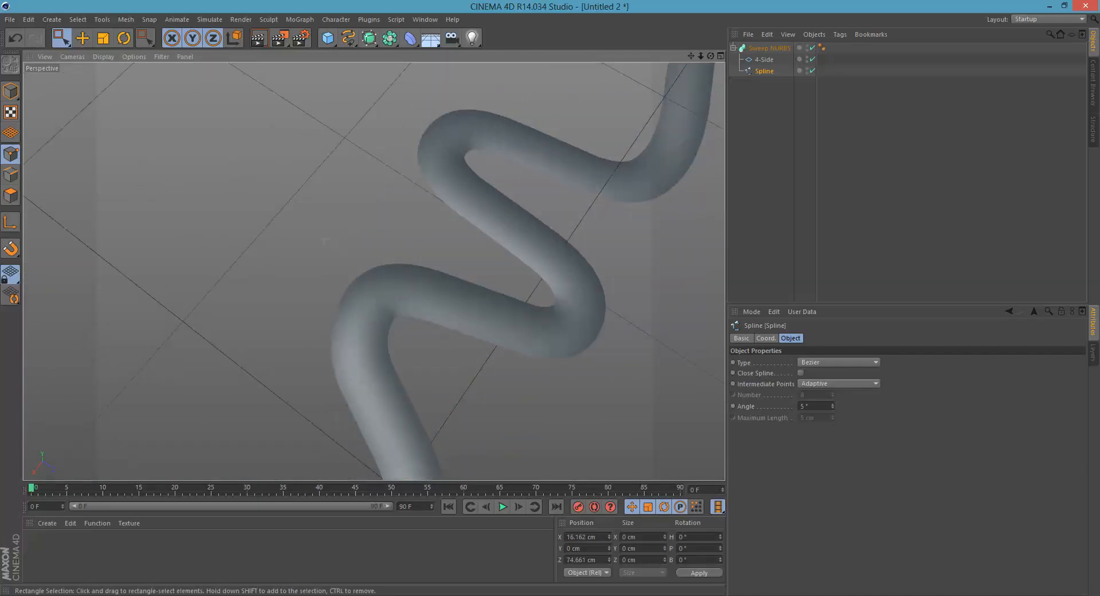
drag(324, 237, 493, 387)
drag(307, 388, 311, 386)
drag(408, 374, 456, 379)
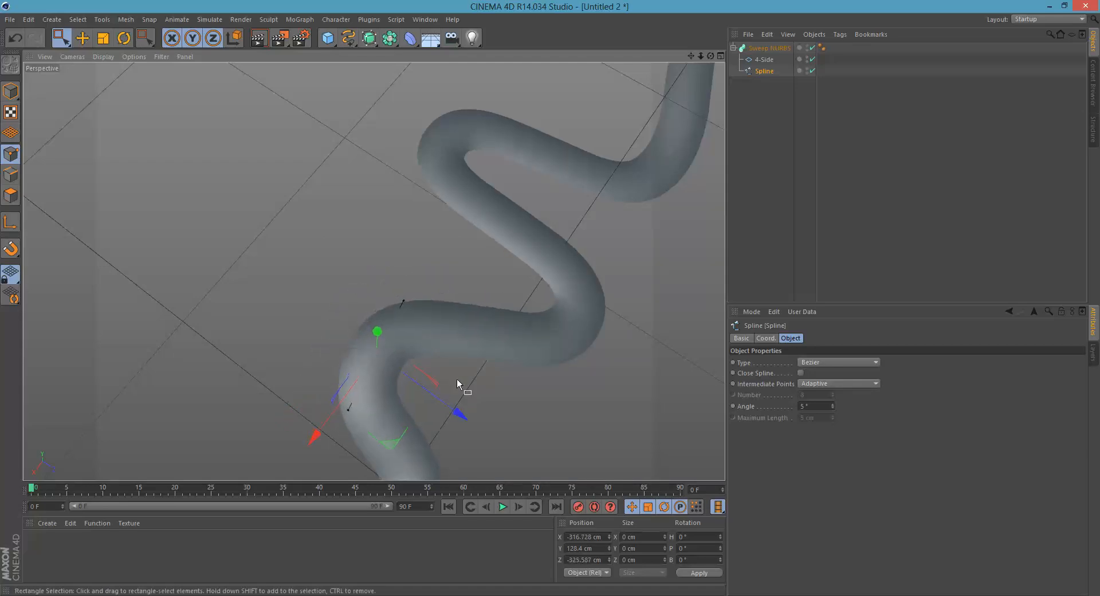
Step: Move the spline point at the bend nearest the tube's negative X end along X to about -1807 cm
alt+middle_drag(450, 224, 412, 306)
drag(357, 174, 542, 303)
alt+middle_drag(527, 241, 421, 292)
drag(403, 243, 608, 345)
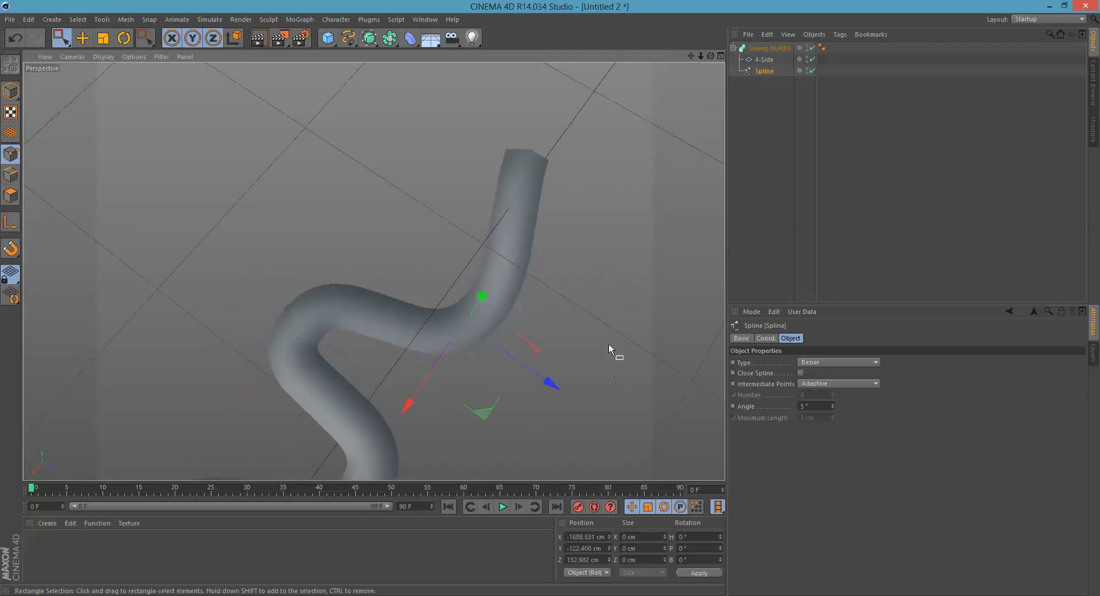
drag(407, 404, 427, 379)
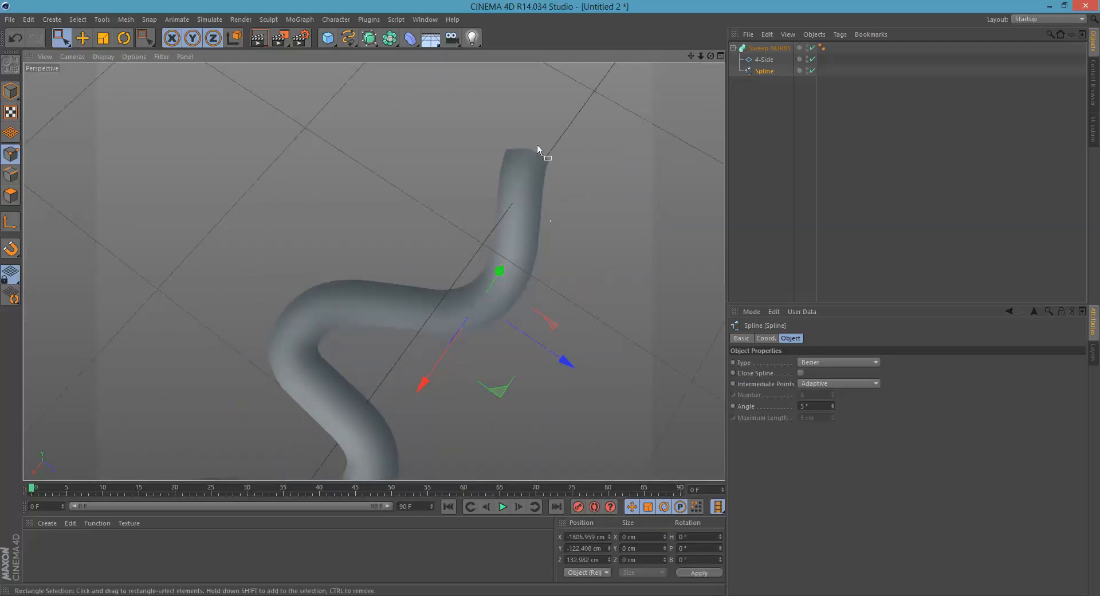
Step: Select the spline's end point at the tube's negative X end
drag(467, 122, 657, 210)
click(487, 203)
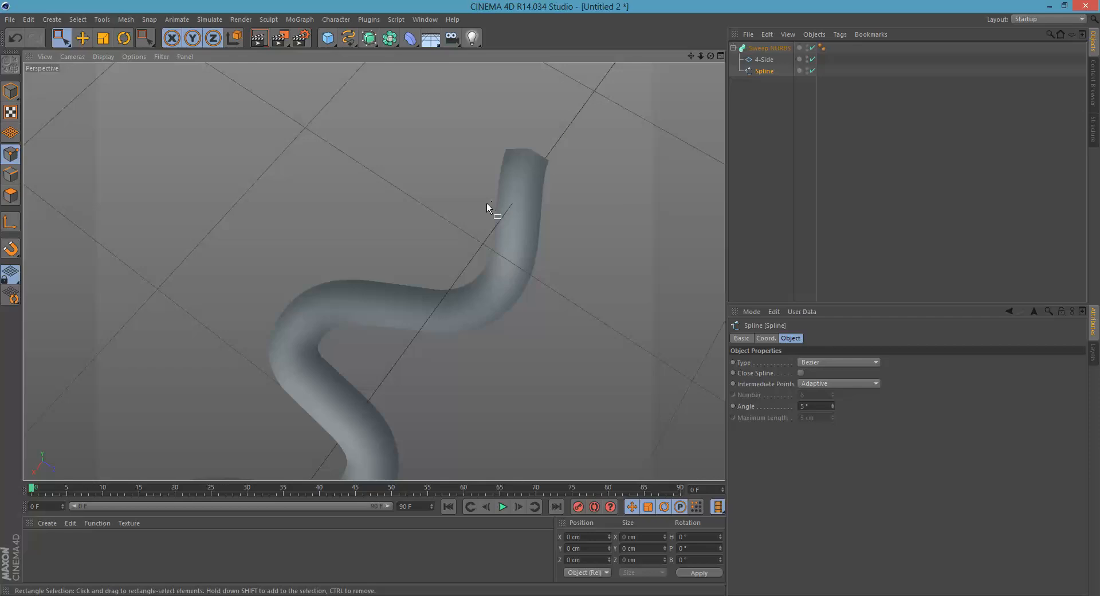
drag(496, 136, 591, 202)
drag(475, 227, 546, 137)
Step: Examine the tube's bends along its length and the flat shape of its open end
alt+middle_drag(374, 314, 484, 197)
alt+right_drag(460, 246, 358, 321)
alt+middle_drag(357, 321, 445, 234)
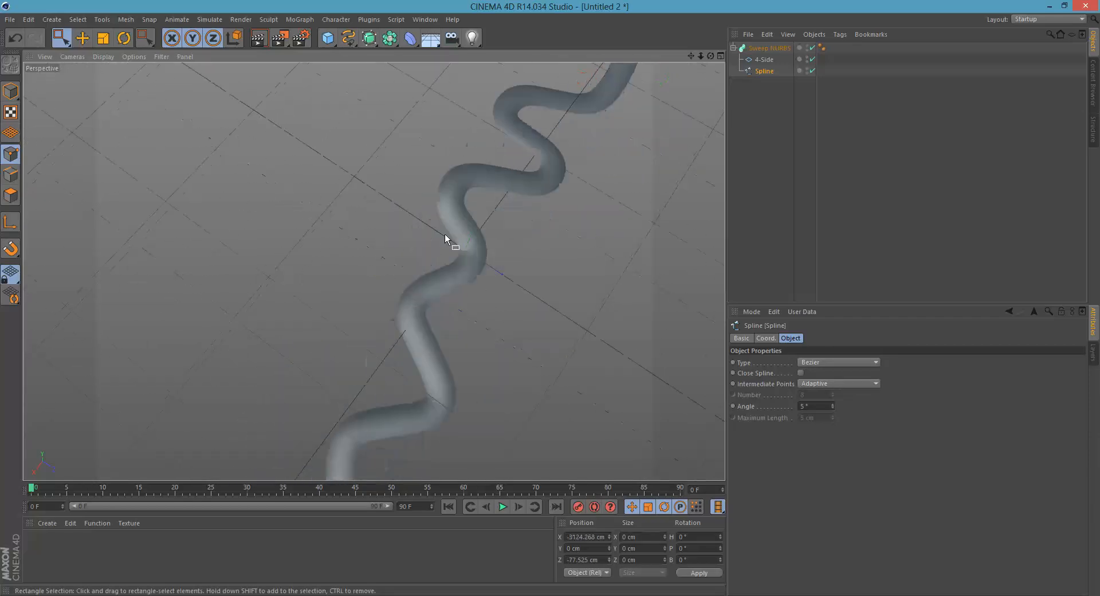
alt+middle_drag(417, 371, 436, 290)
alt+drag(436, 290, 421, 201)
alt+middle_drag(391, 432, 424, 344)
alt+right_drag(447, 336, 608, 321)
alt+drag(504, 324, 497, 293)
alt+middle_drag(496, 293, 482, 294)
alt+drag(314, 232, 280, 252)
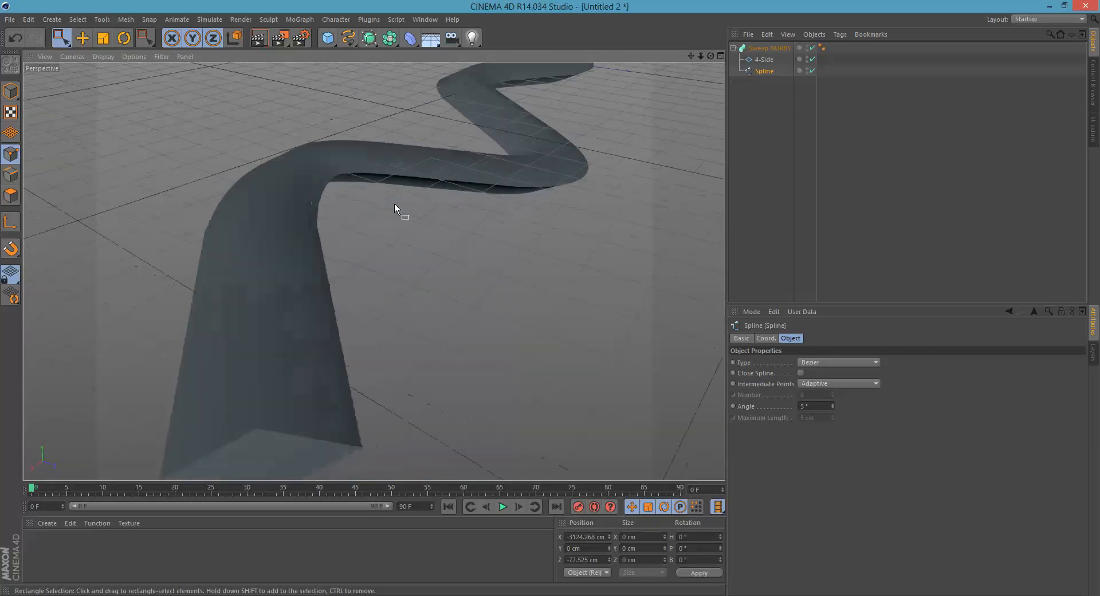
Step: Resize the 4-Side diamond profile to 128 cm for a and 102 cm for b
click(775, 60)
alt+drag(204, 221, 246, 249)
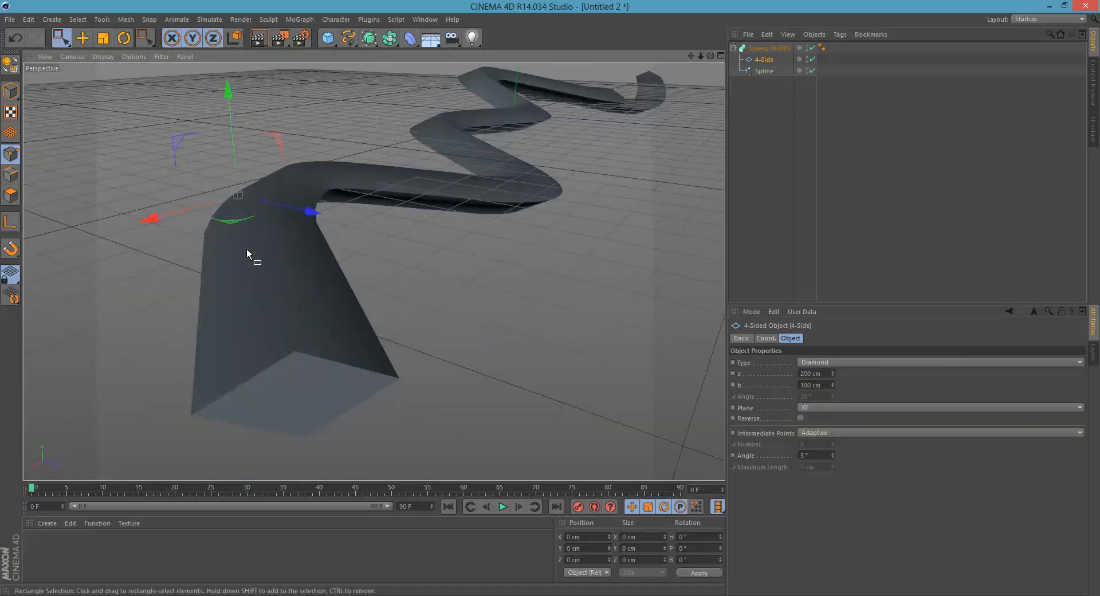
mouse_move(833, 372)
mouse_down()
mouse_move(834, 417)
mouse_move(833, 393)
mouse_up()
drag(834, 393, 783, 353)
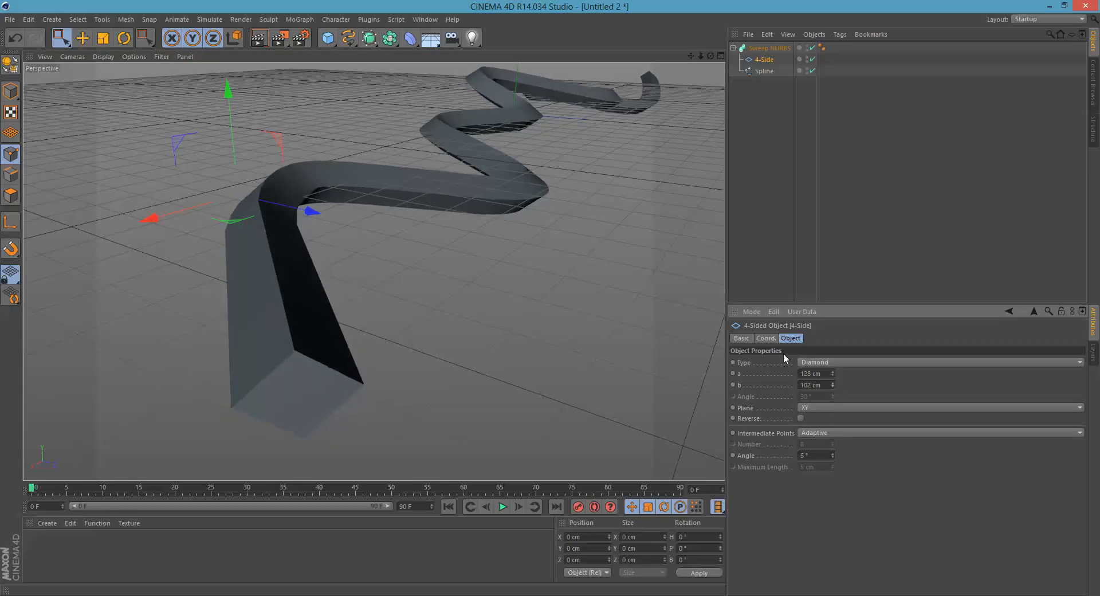
alt+drag(293, 276, 301, 314)
alt+right_drag(302, 314, 350, 250)
Step: Set both the a and b dimensions of the diamond profile to 100 cm
click(821, 372)
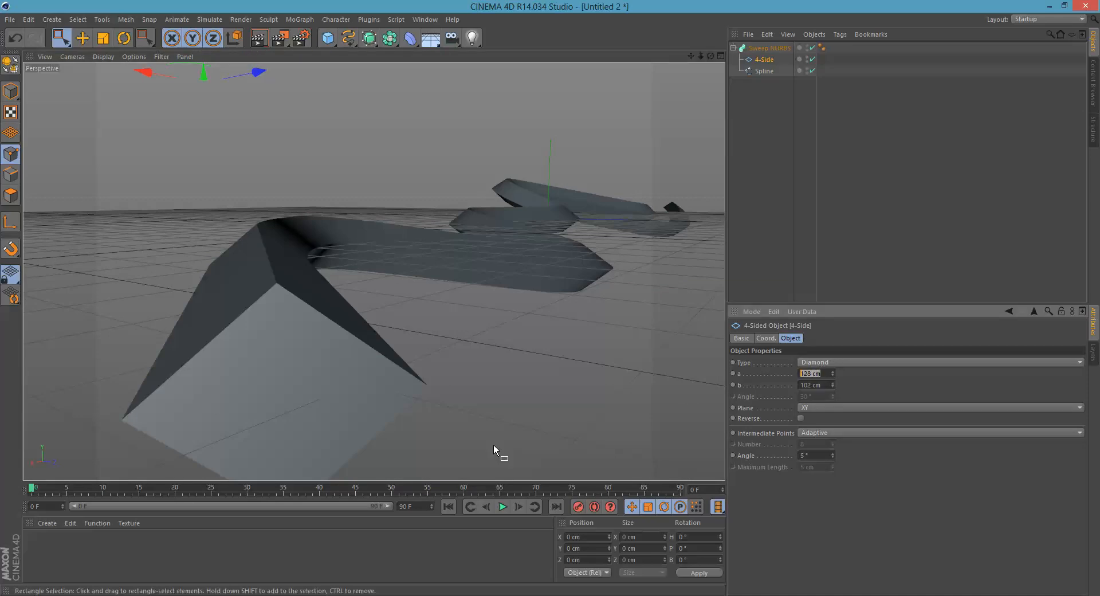
text(100)
key(Tab)
text(100)
key(Return)
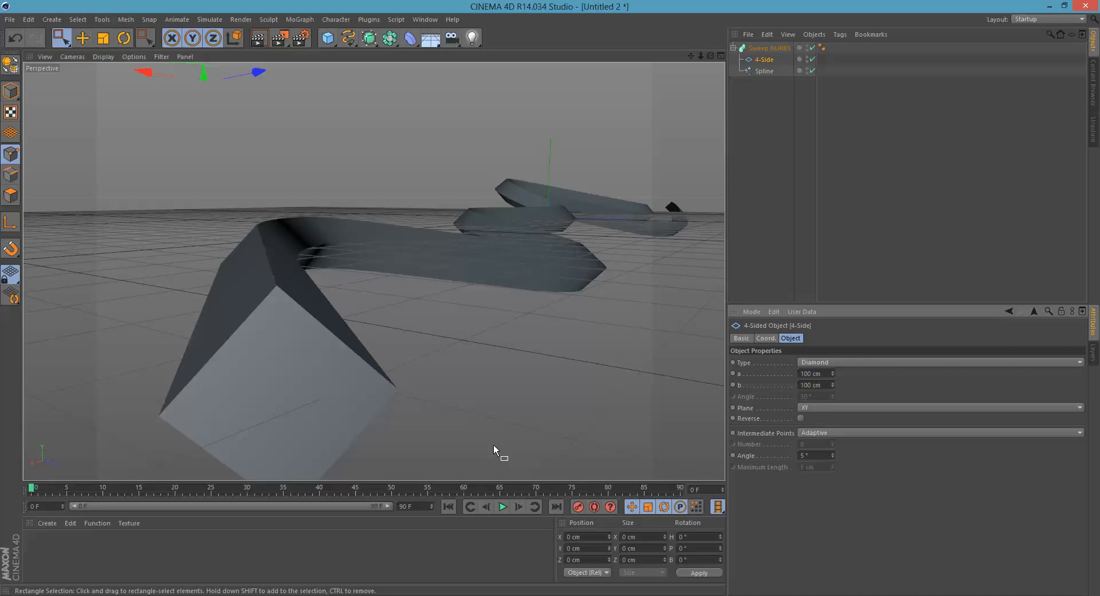
Step: Set both the a and b dimensions of the diamond profile to 50 cm for a thinner tube
click(823, 373)
text(500)
key(Tab)
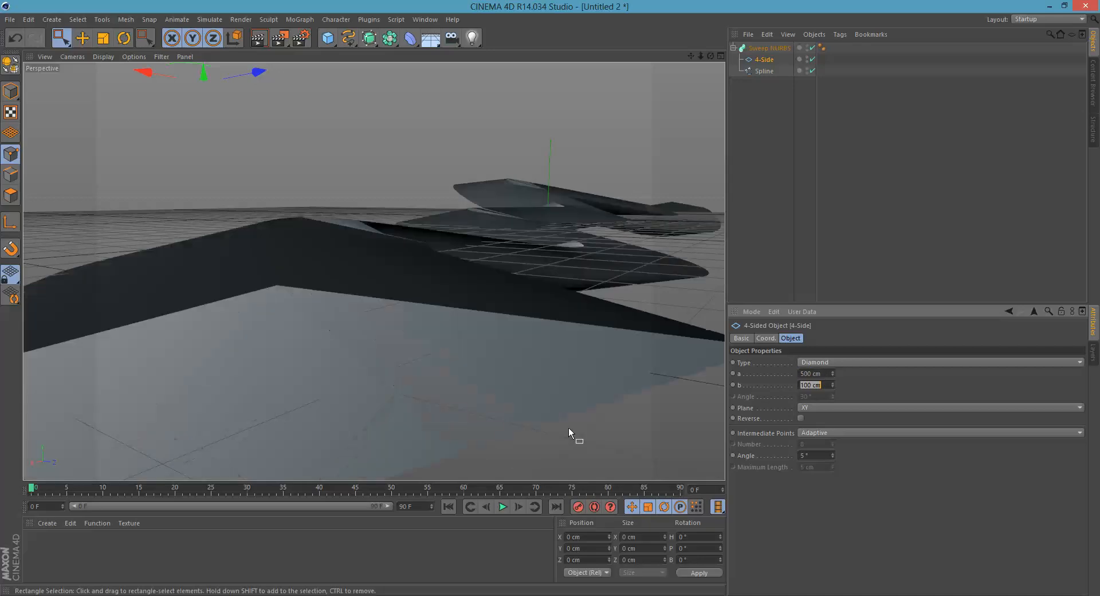
key(shift+Tab)
text(50)
key(Tab)
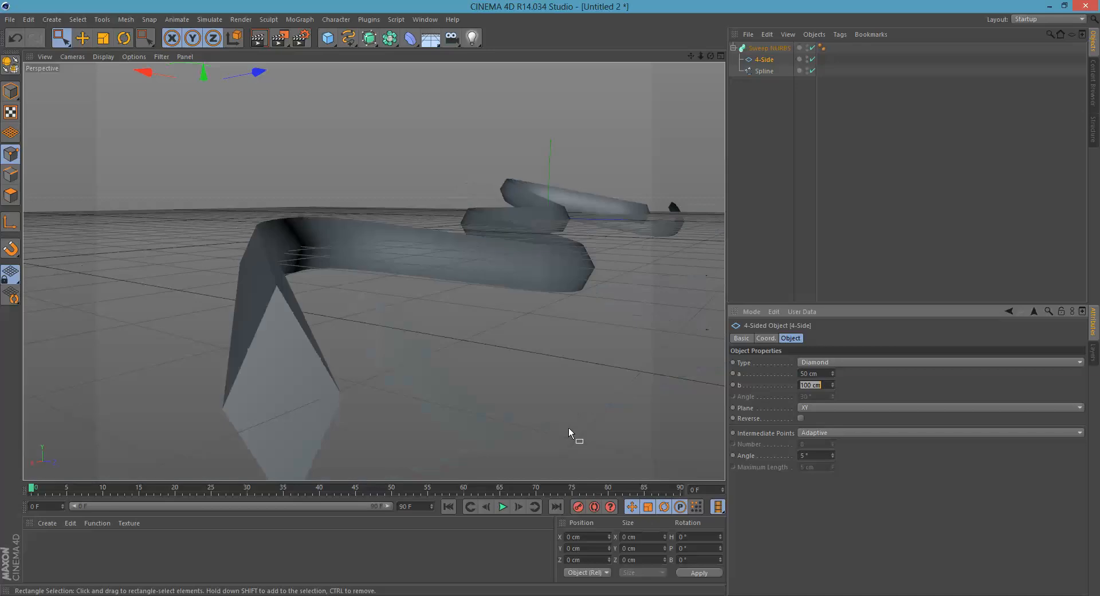
text(50)
key(Return)
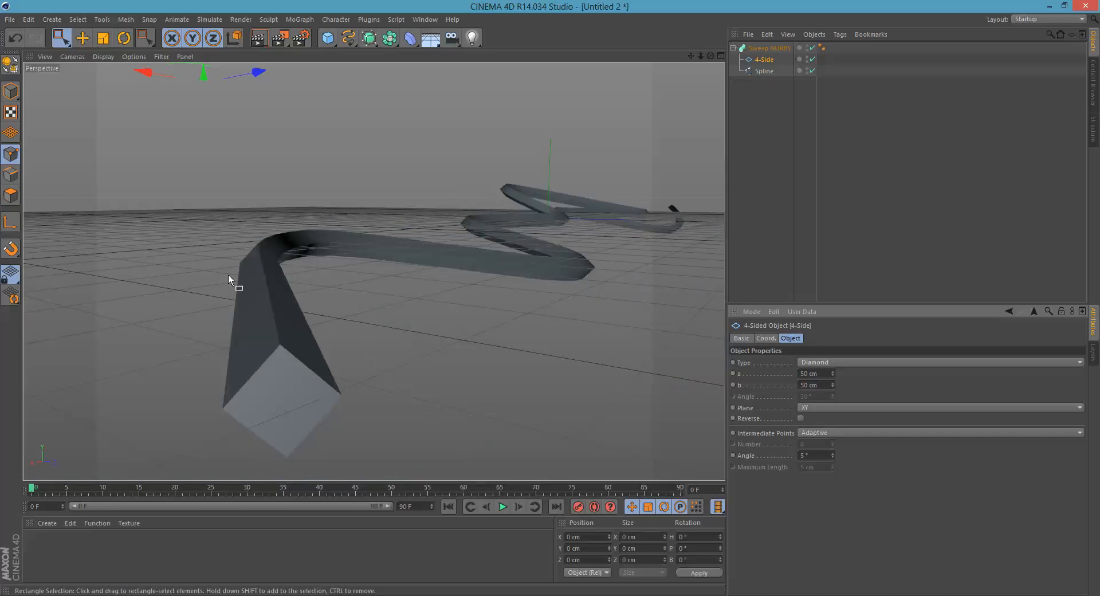
Step: Switch the Perspective view's display mode to Gouraud Shading (Lines) to show the tube's segments
alt+drag(228, 276, 318, 266)
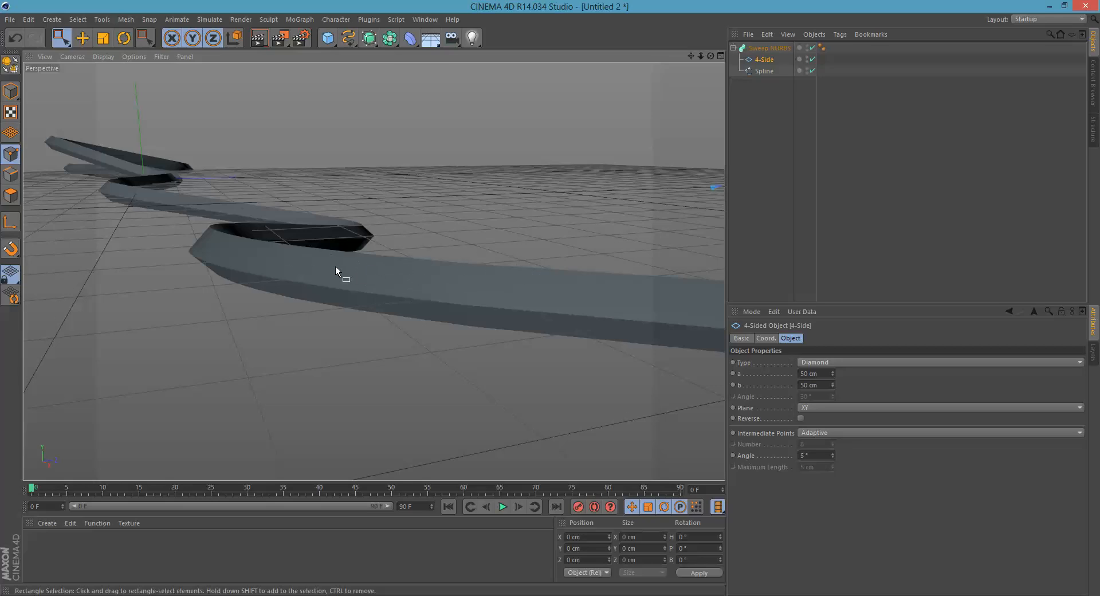
alt+drag(335, 265, 309, 227)
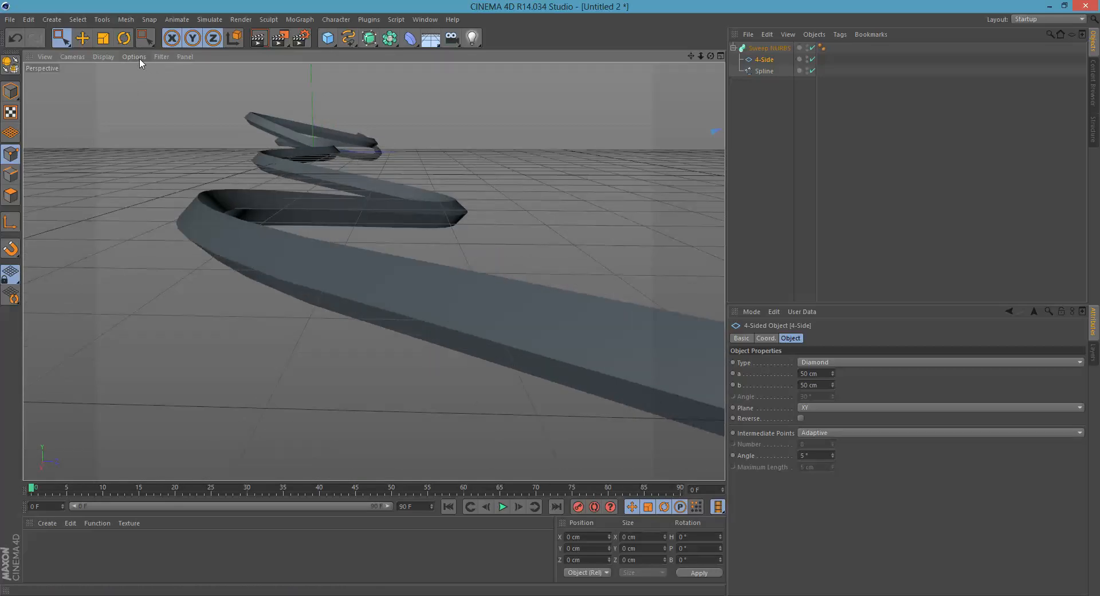
click(105, 56)
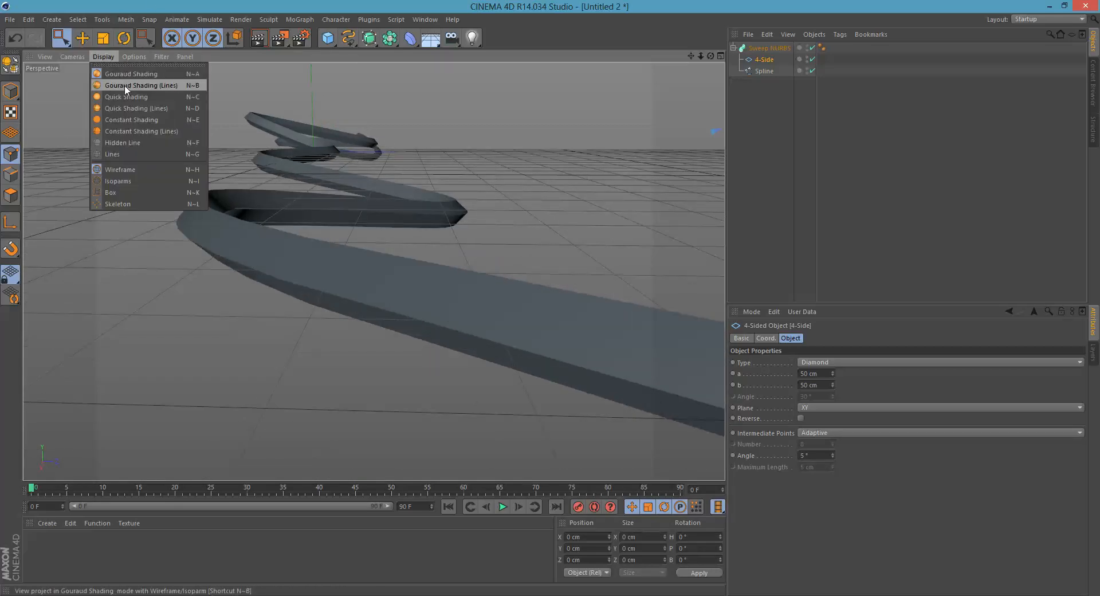
click(165, 85)
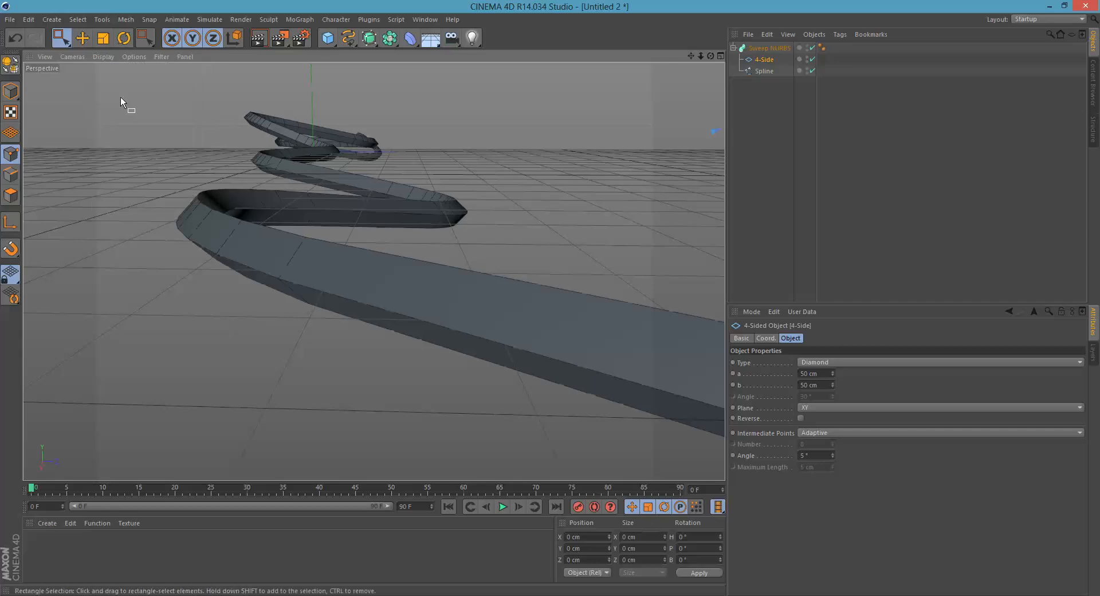
Step: Lower the spline's adaptive intermediate points Angle to 1° for denser segments along the bends
mouse_move(206, 273)
alt+mouse_down()
mouse_move(309, 280)
mouse_move(203, 218)
mouse_move(344, 198)
mouse_move(349, 219)
mouse_move(270, 219)
mouse_move(257, 263)
mouse_move(355, 247)
mouse_move(457, 152)
mouse_move(397, 166)
mouse_move(444, 229)
mouse_move(360, 180)
mouse_move(317, 206)
mouse_move(341, 173)
mouse_move(327, 195)
mouse_move(399, 271)
mouse_move(723, 124)
alt+mouse_up()
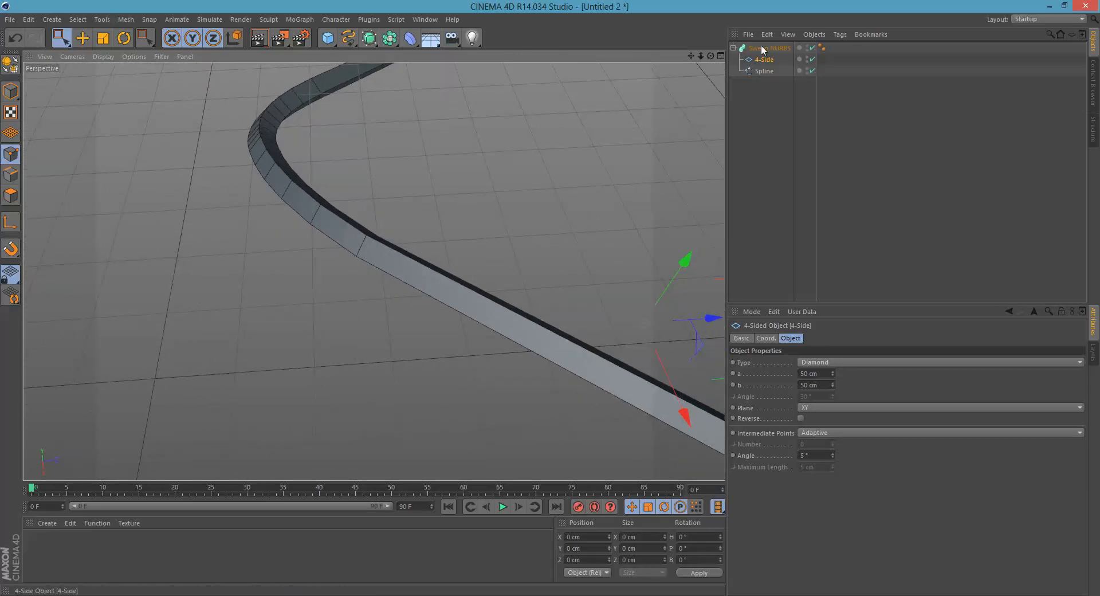
click(757, 70)
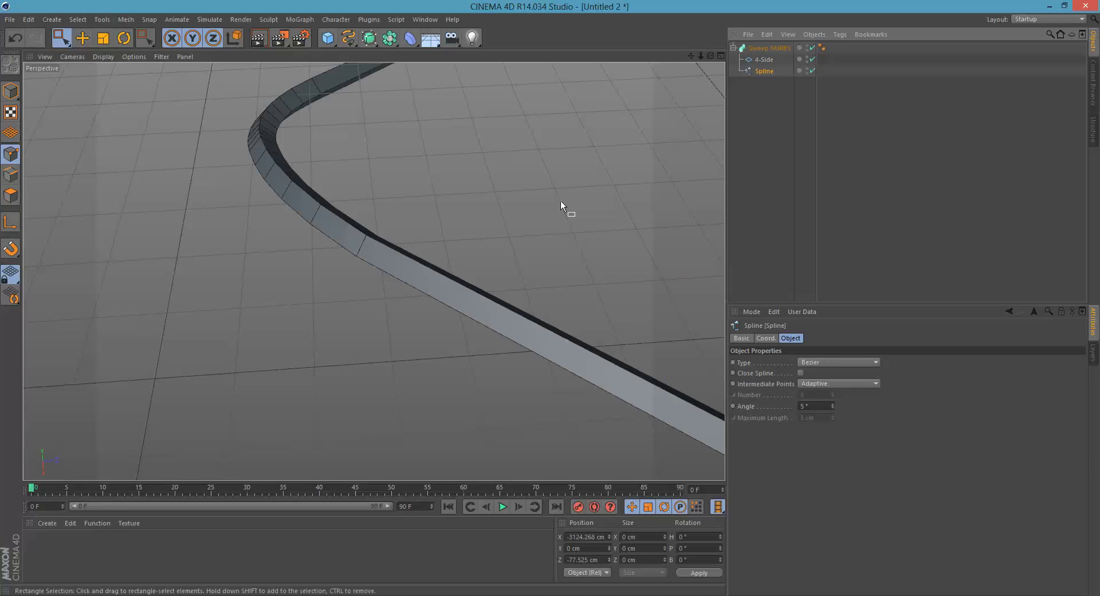
scroll(331, 221, down, 8)
alt+drag(323, 264, 517, 233)
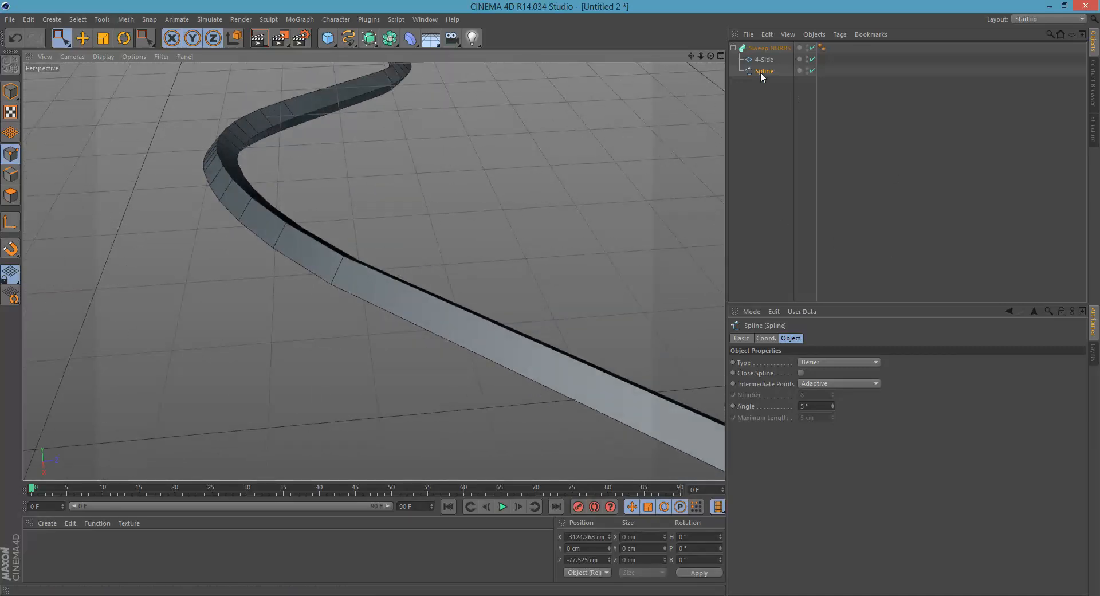
drag(833, 404, 833, 408)
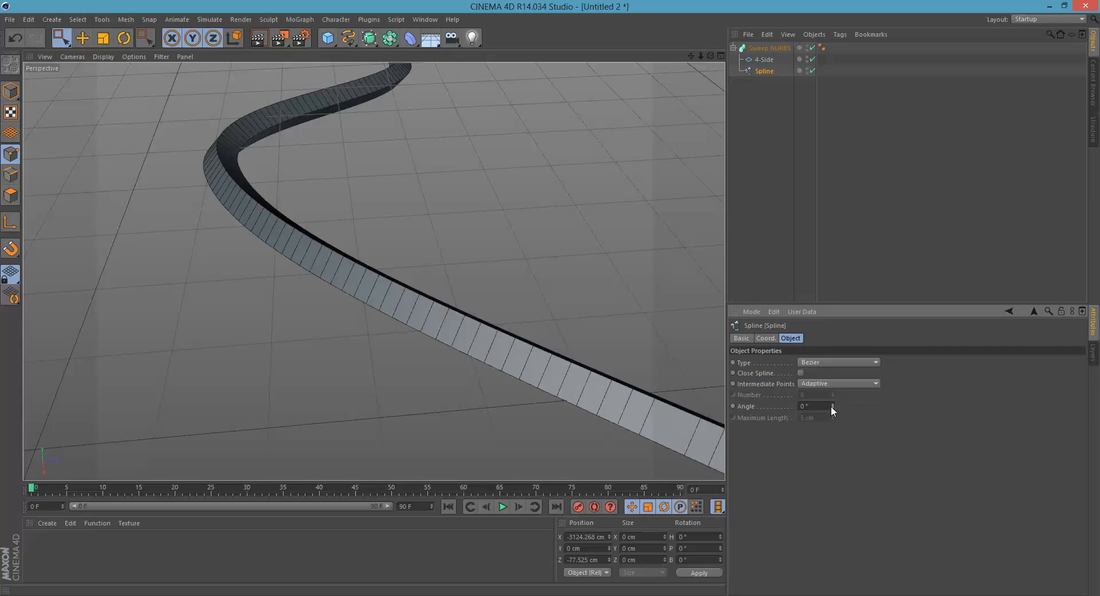
click(832, 403)
alt+drag(285, 220, 319, 245)
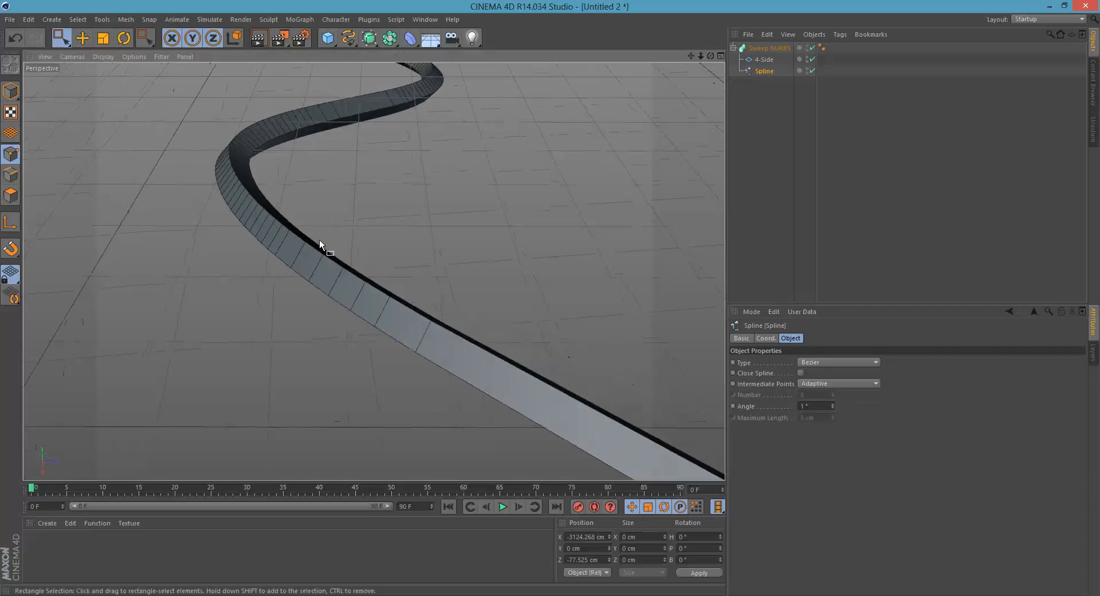
click(763, 406)
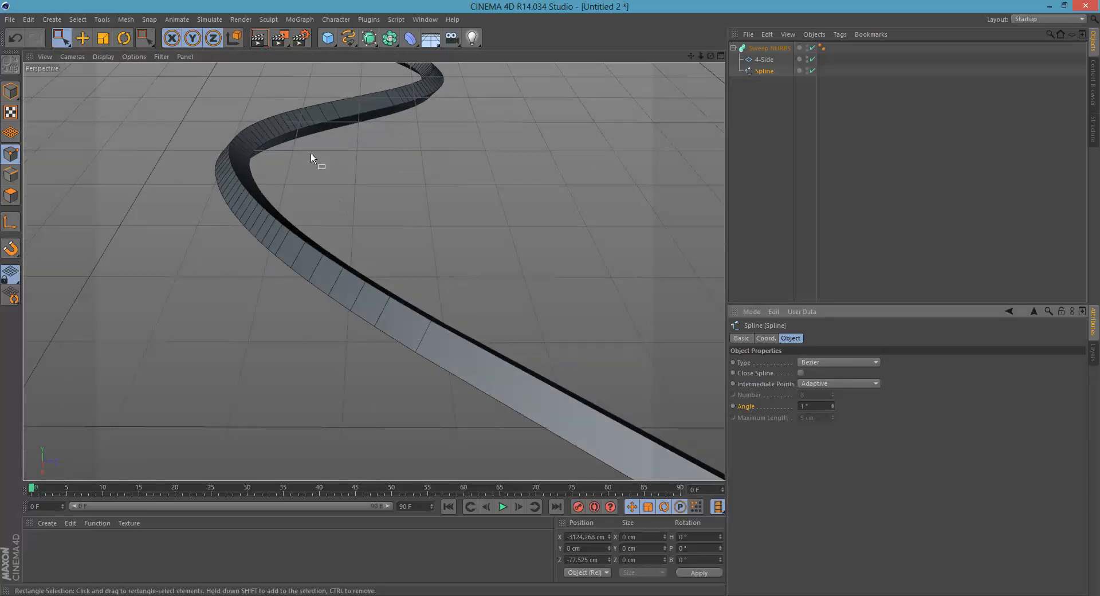
alt+drag(311, 155, 471, 144)
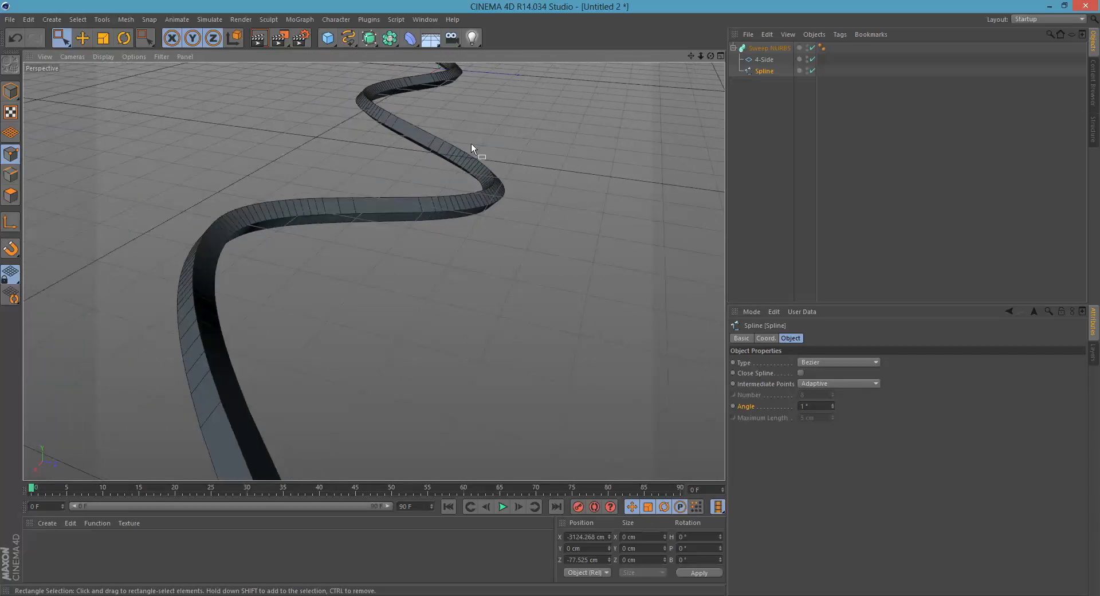
Step: Reselect the spline and enlarge the Attribute Manager
click(856, 77)
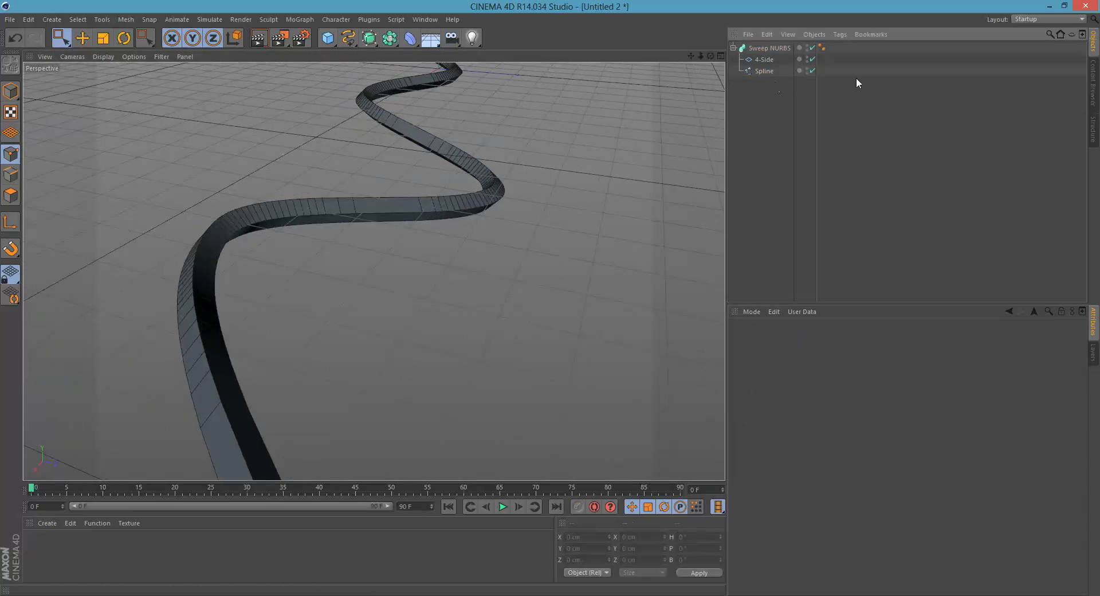
click(757, 71)
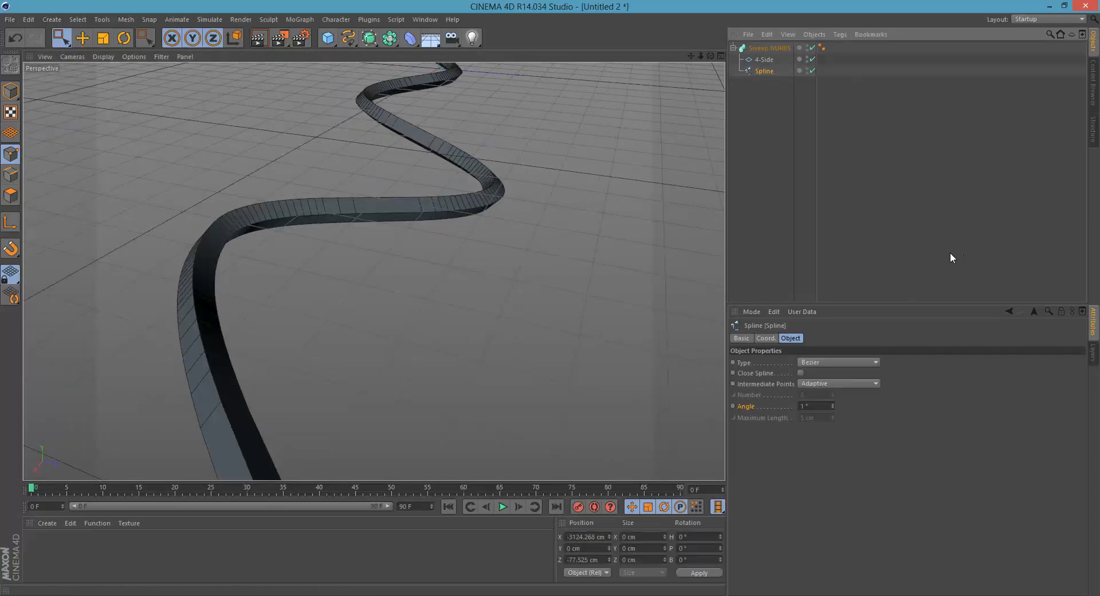
drag(888, 302, 888, 272)
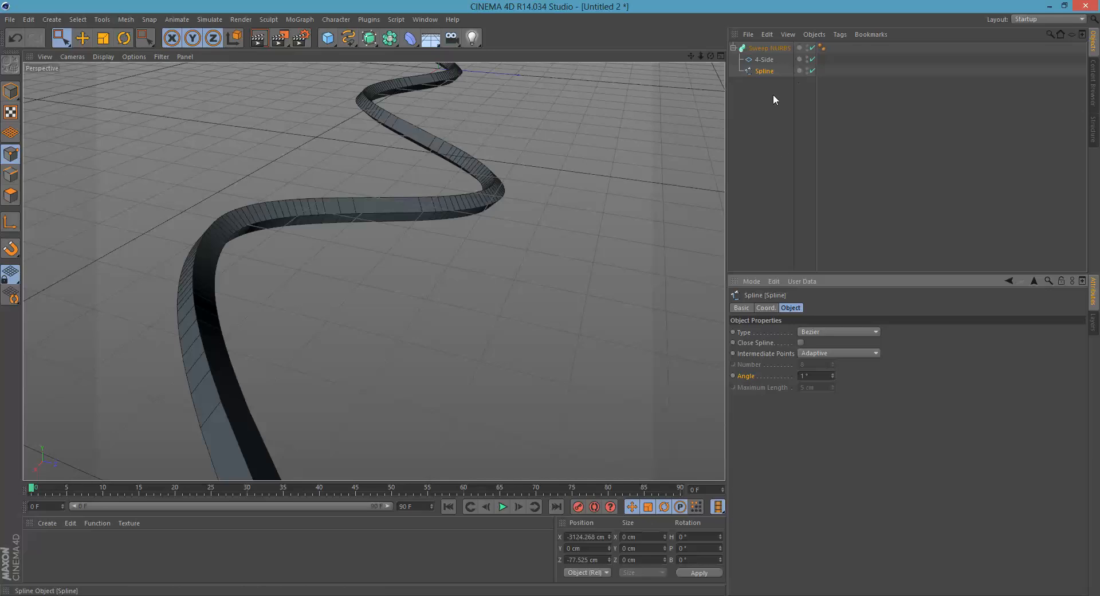
Step: Reset the spline's intermediate points Angle to its default, and set it to 2°
alt+drag(384, 213, 322, 214)
alt+middle_drag(322, 215, 319, 208)
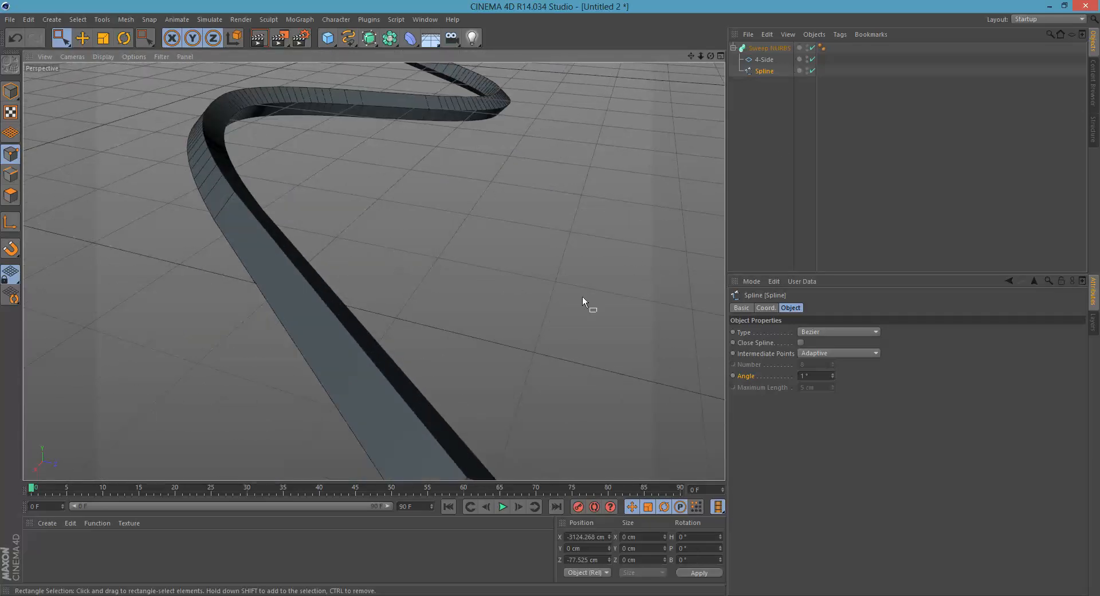
right_click(751, 377)
click(795, 459)
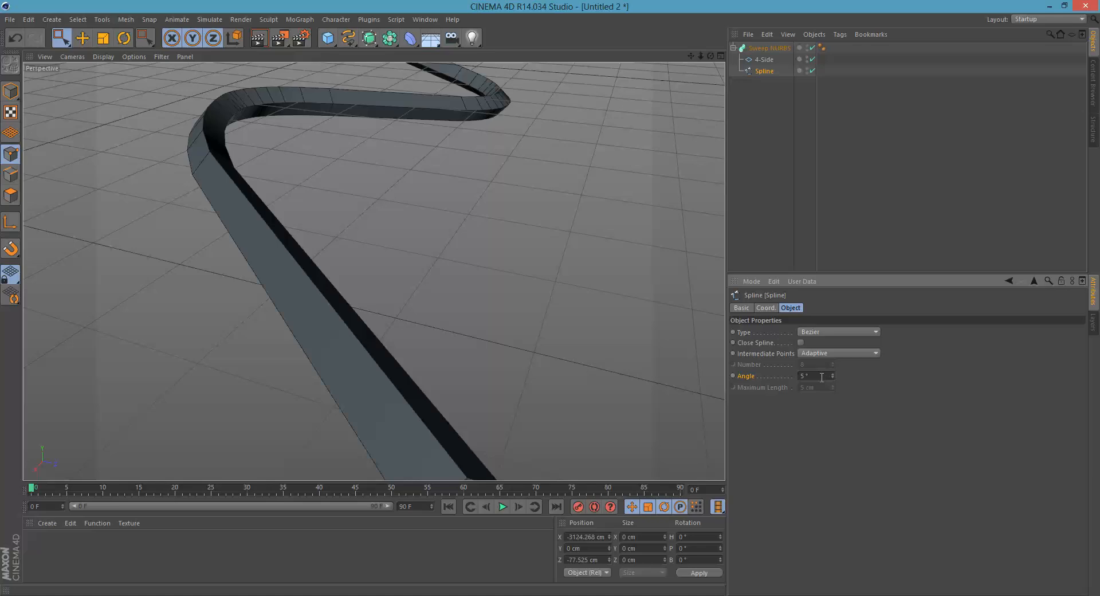
click(822, 376)
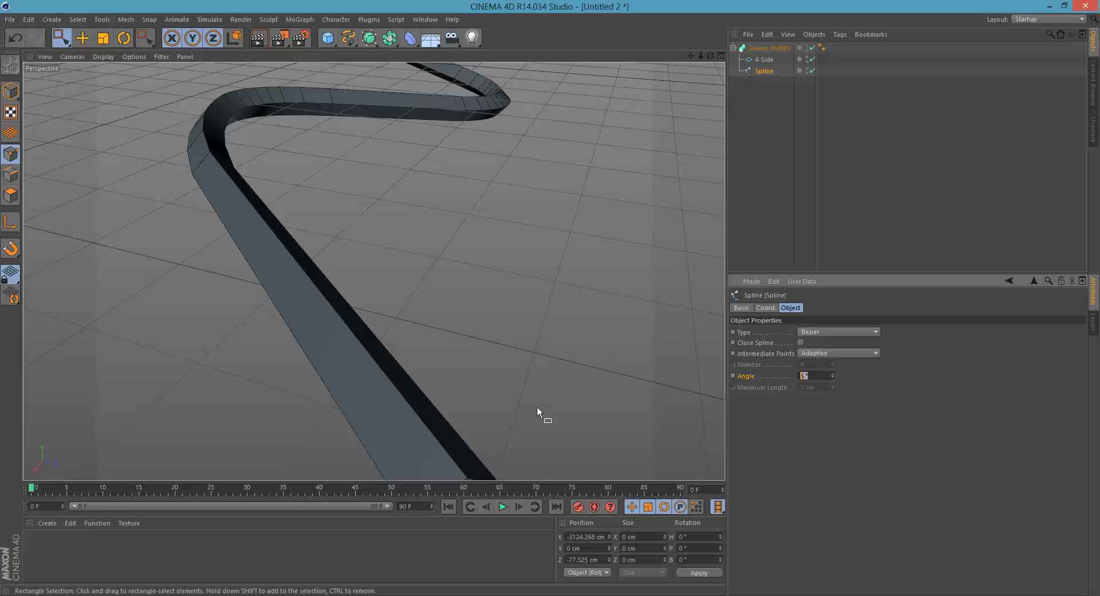
text(2)
key(Return)
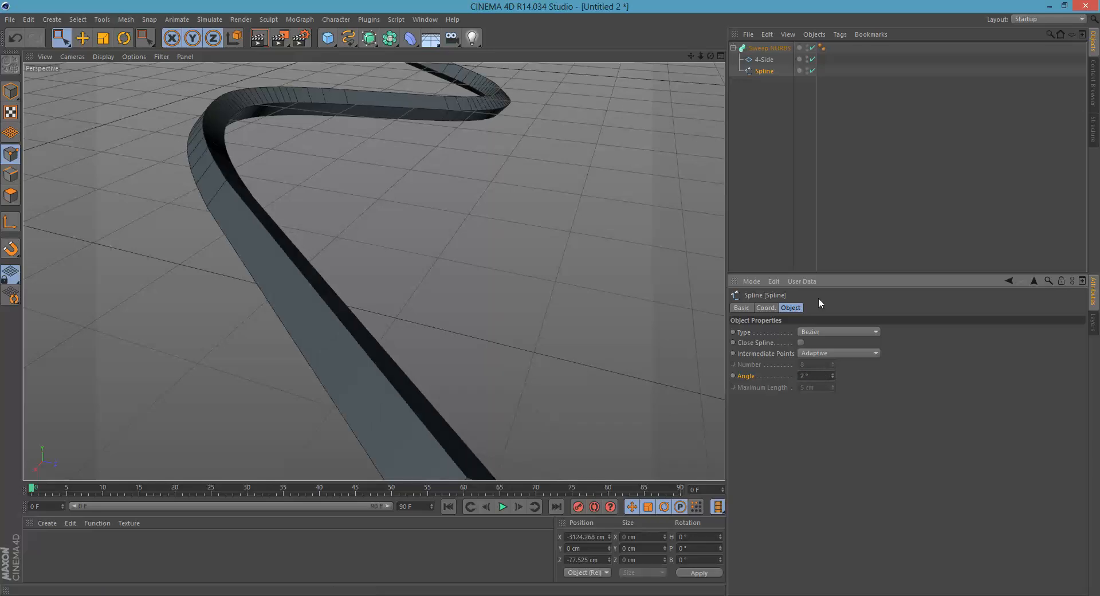
mouse_move(322, 179)
alt+mouse_down()
mouse_move(285, 179)
mouse_move(334, 197)
mouse_move(374, 170)
mouse_move(465, 263)
mouse_move(431, 208)
mouse_move(535, 234)
mouse_move(453, 233)
mouse_move(379, 257)
mouse_move(397, 232)
mouse_move(379, 187)
mouse_move(393, 229)
mouse_move(364, 212)
mouse_move(362, 183)
mouse_move(379, 250)
mouse_move(365, 236)
mouse_move(594, 294)
mouse_move(420, 267)
mouse_move(468, 301)
mouse_move(633, 334)
mouse_move(456, 294)
mouse_move(481, 350)
mouse_move(405, 285)
mouse_move(461, 315)
mouse_move(422, 283)
mouse_move(421, 315)
mouse_move(377, 326)
mouse_move(403, 261)
mouse_move(409, 281)
mouse_move(382, 280)
mouse_move(387, 322)
mouse_move(370, 272)
mouse_move(430, 310)
mouse_move(348, 238)
alt+mouse_up()
click(301, 19)
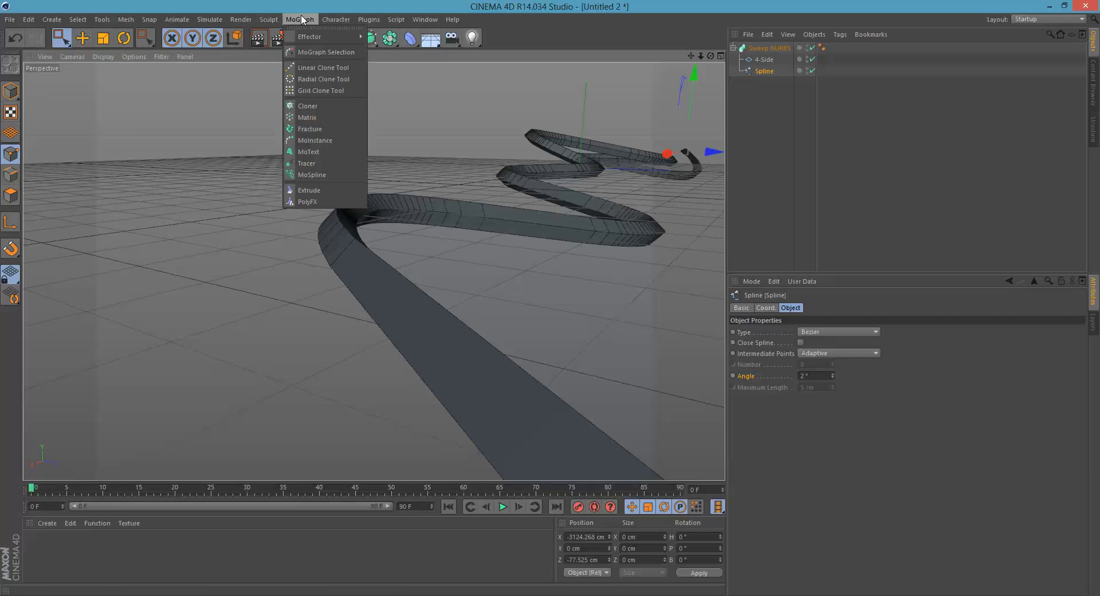
click(300, 6)
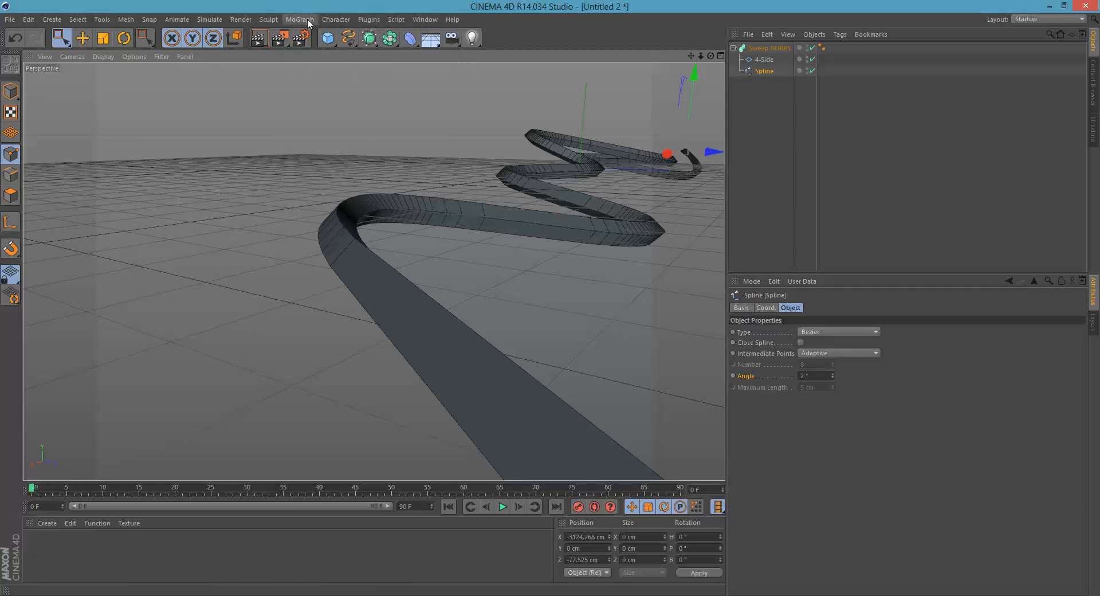
click(301, 20)
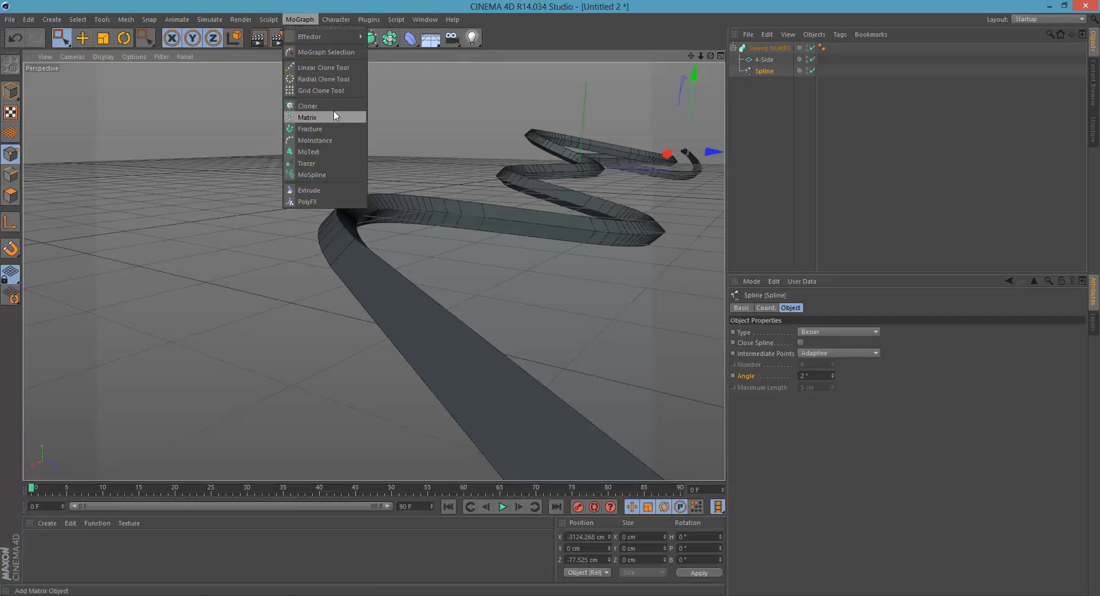
click(733, 50)
click(732, 48)
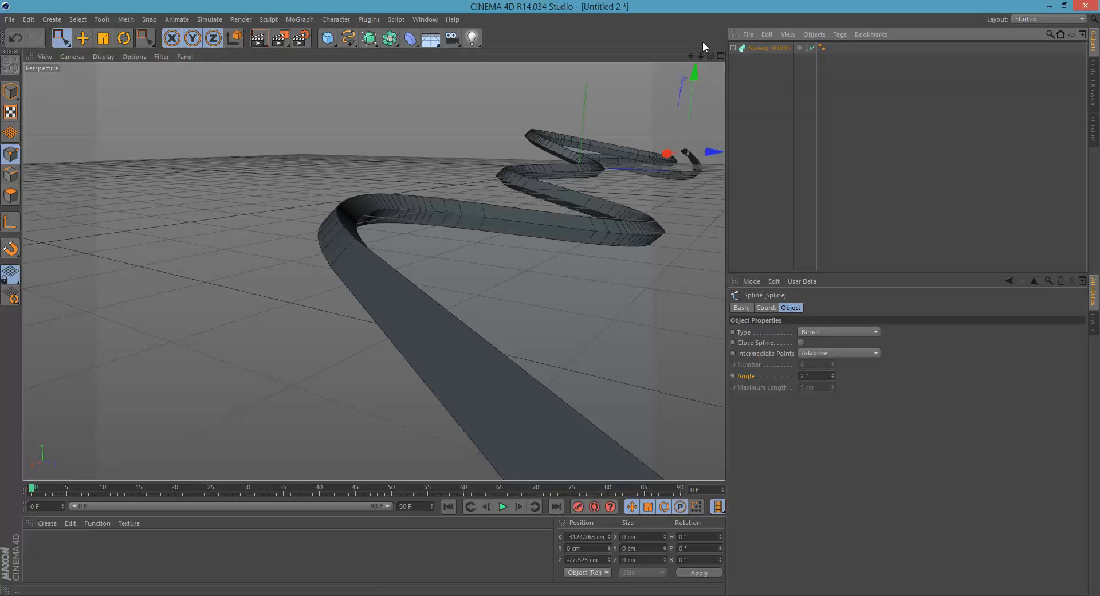
click(299, 19)
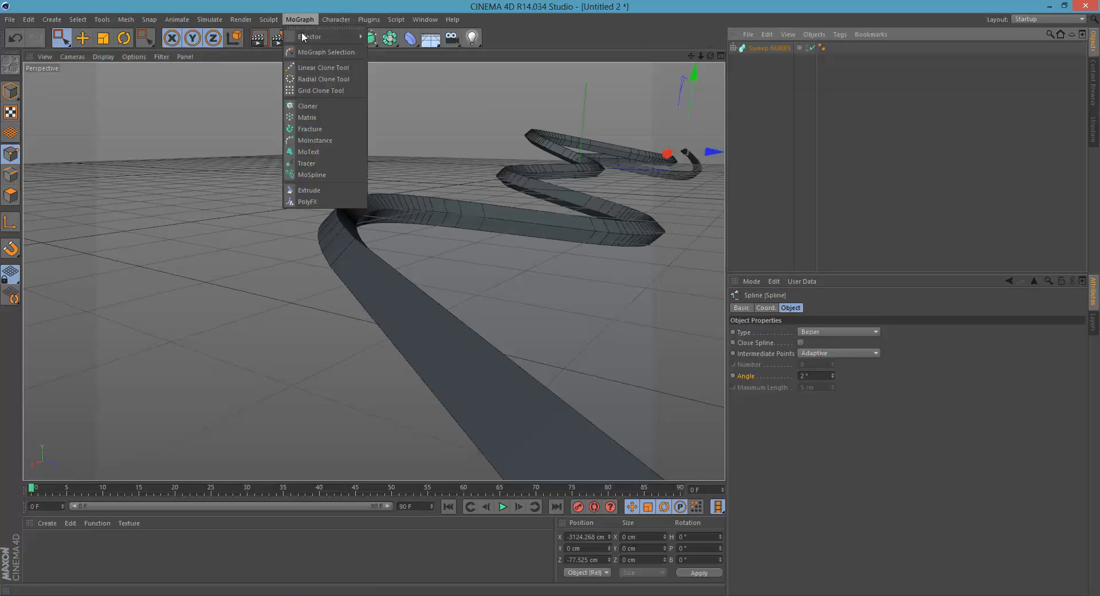
click(309, 105)
key(ctrl+z)
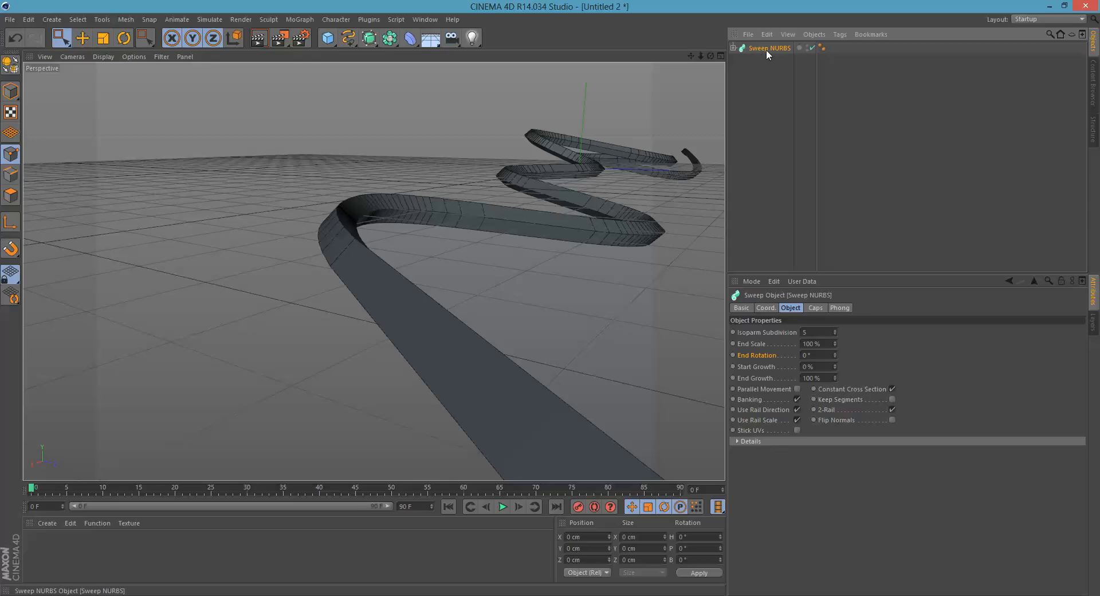
click(733, 48)
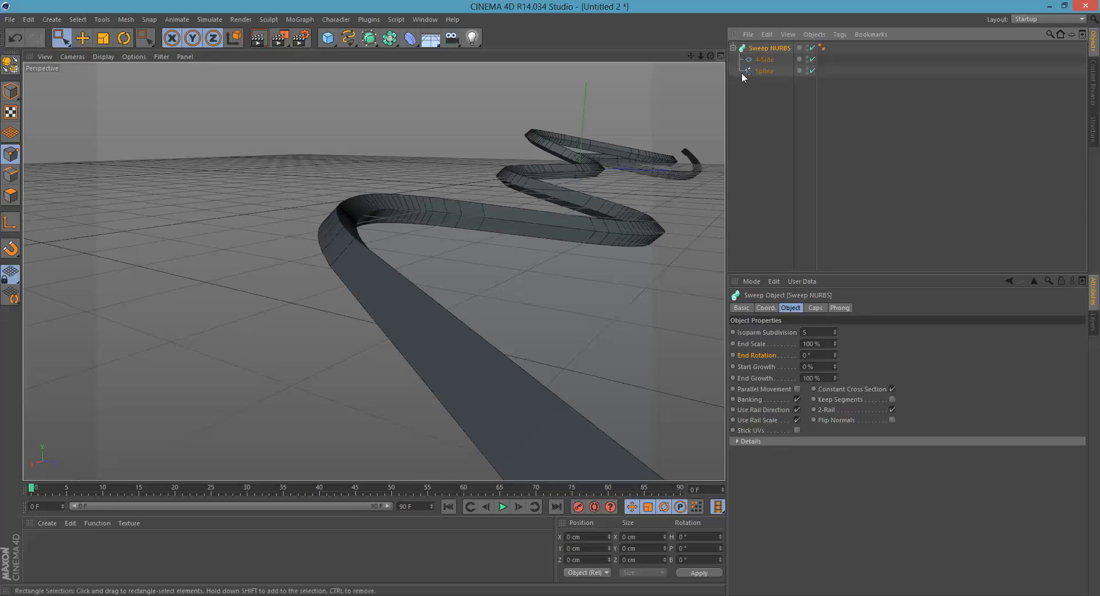
Step: Try to nest only the sweep's spline inside a new MoGraph Cloner
click(765, 70)
click(751, 88)
click(766, 71)
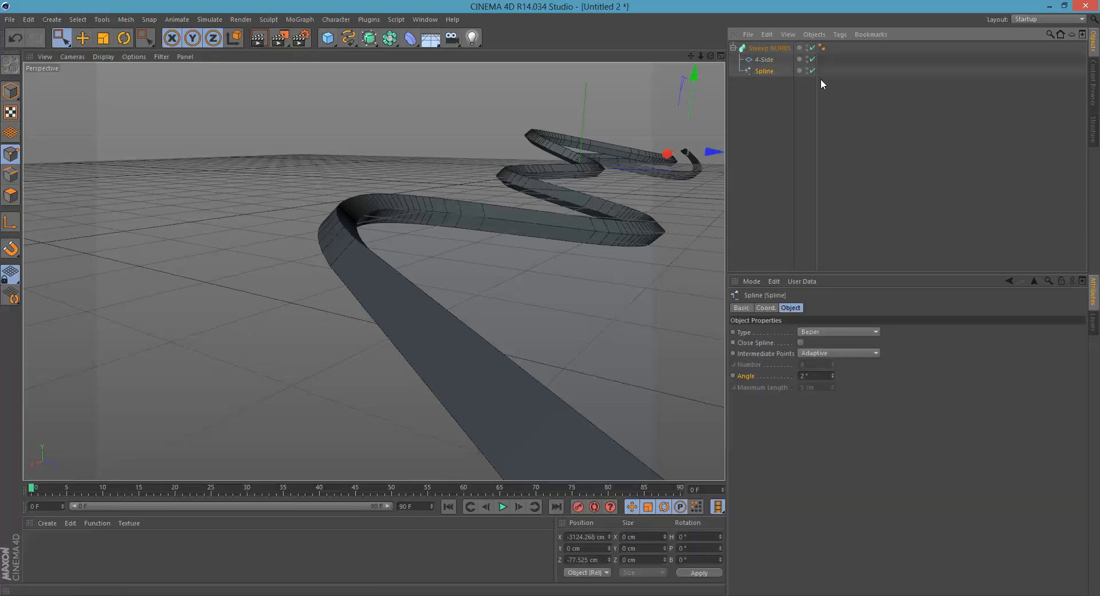
click(793, 94)
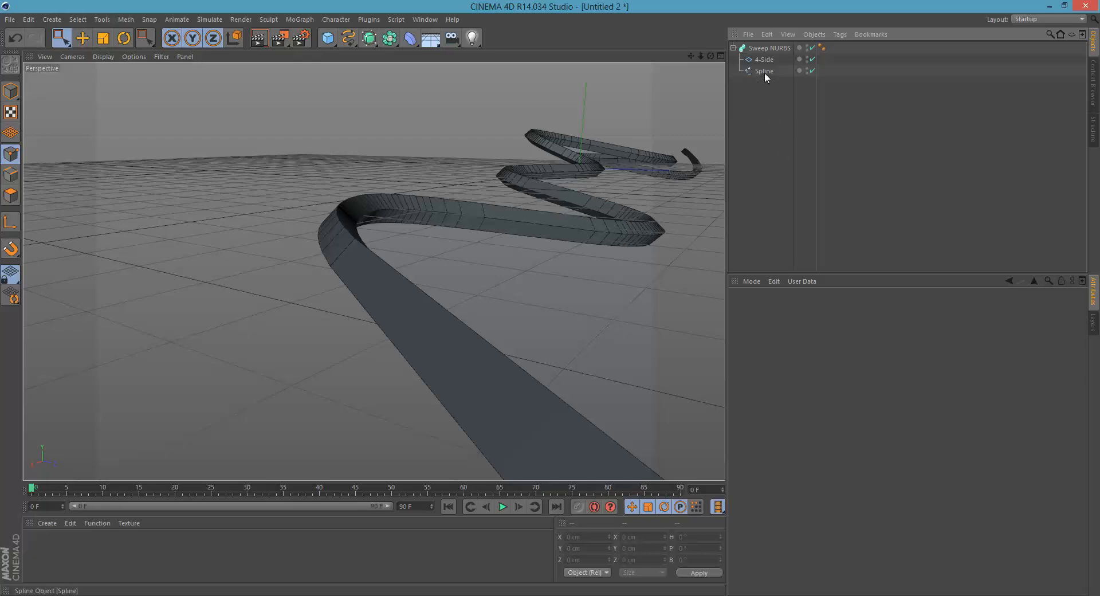
click(762, 71)
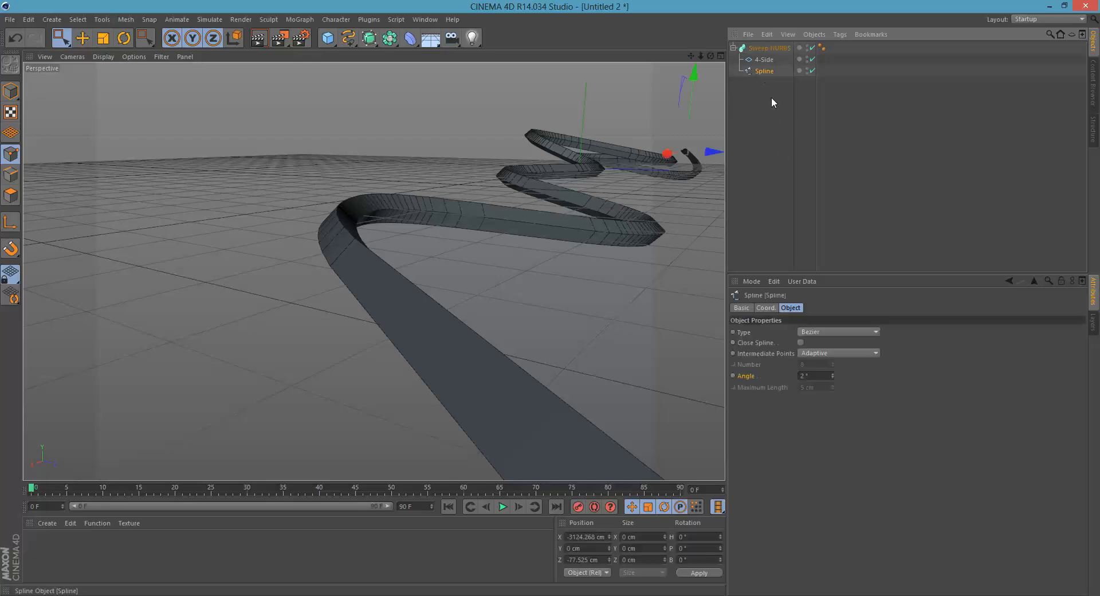
click(305, 22)
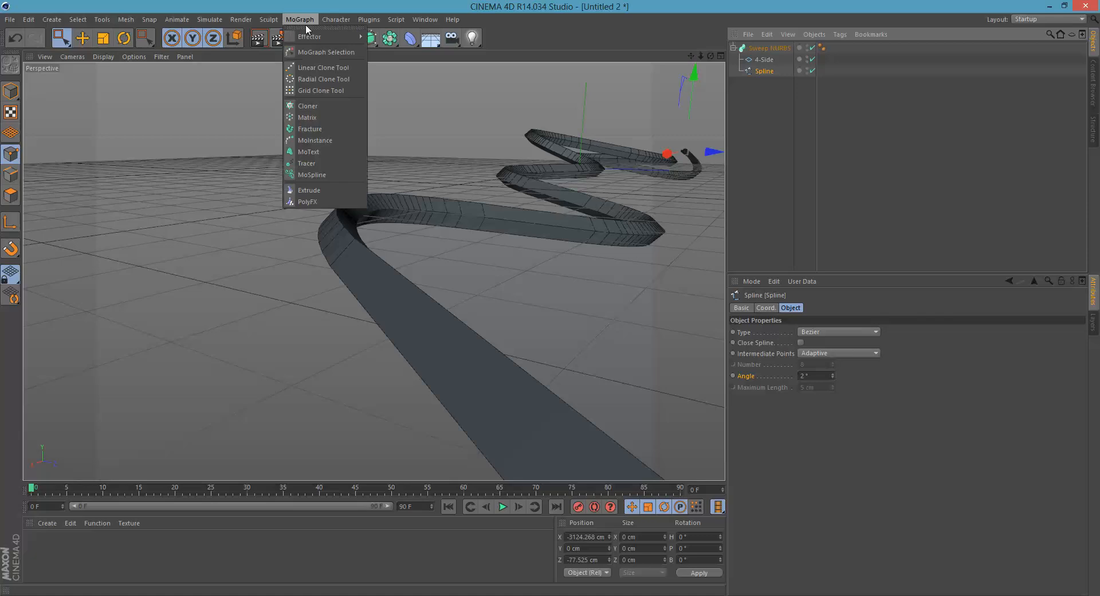
alt+click(307, 106)
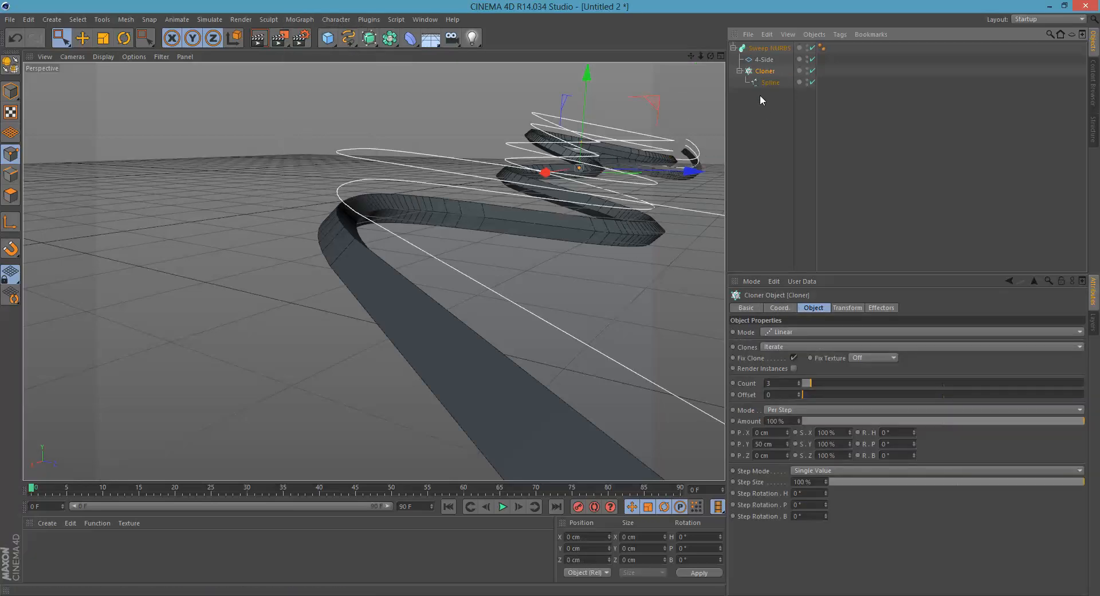
alt+drag(570, 156, 687, 149)
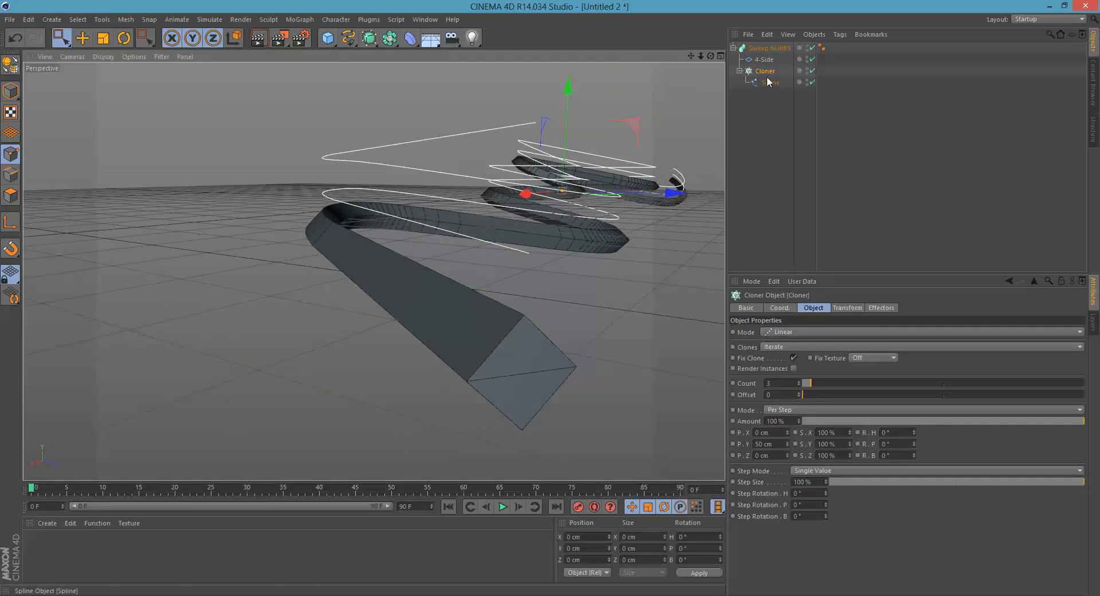
key(ctrl+z)
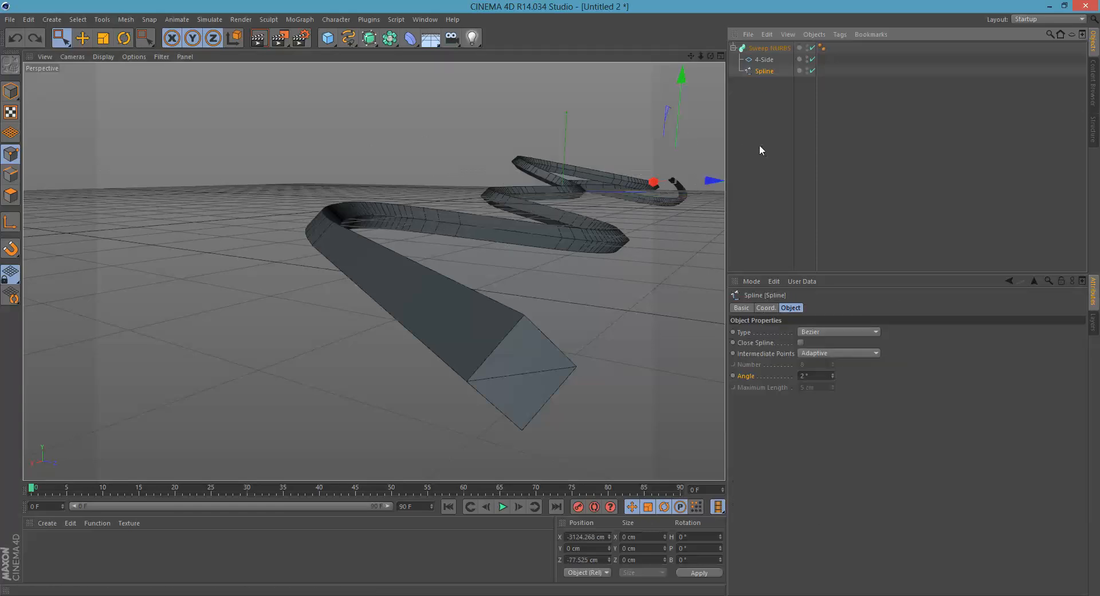
Step: Wrap the whole Sweep NURBS in a new MoGraph Cloner
alt+middle_drag(379, 246, 346, 282)
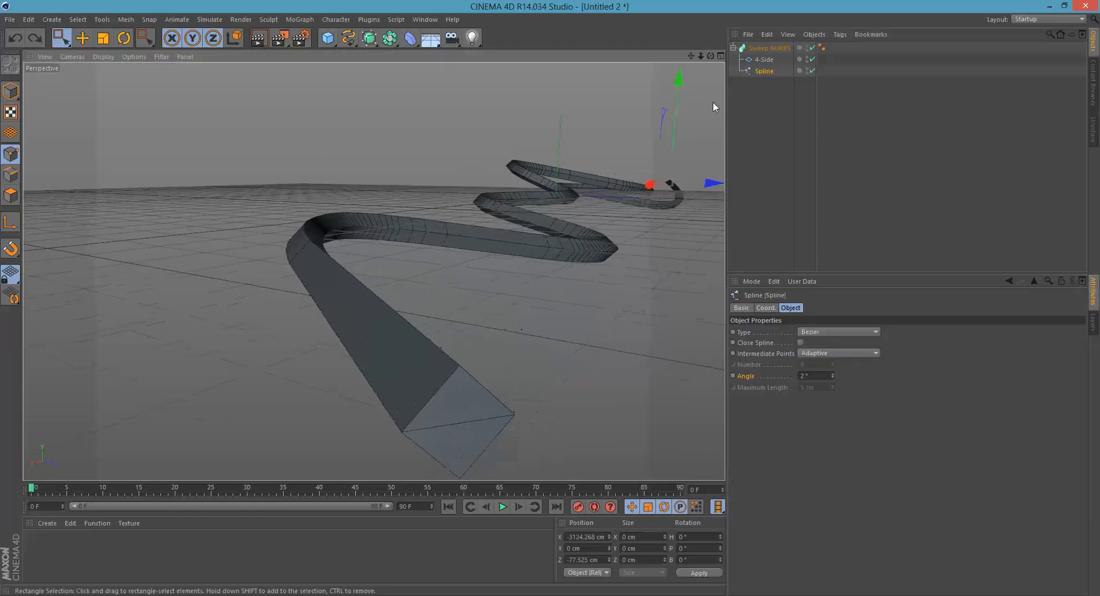
click(771, 49)
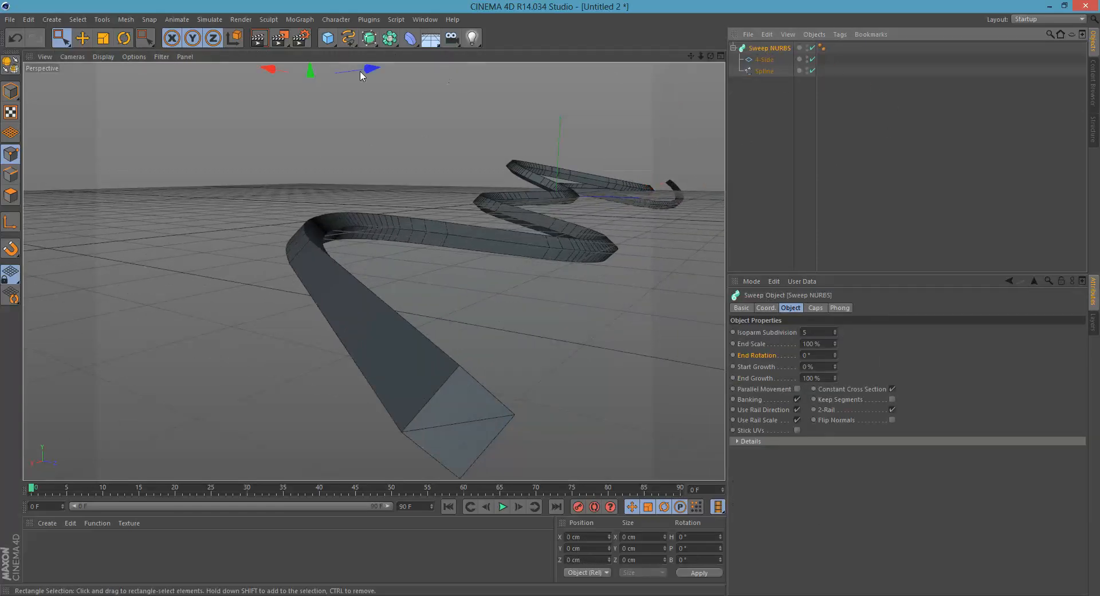
click(300, 19)
alt+click(354, 105)
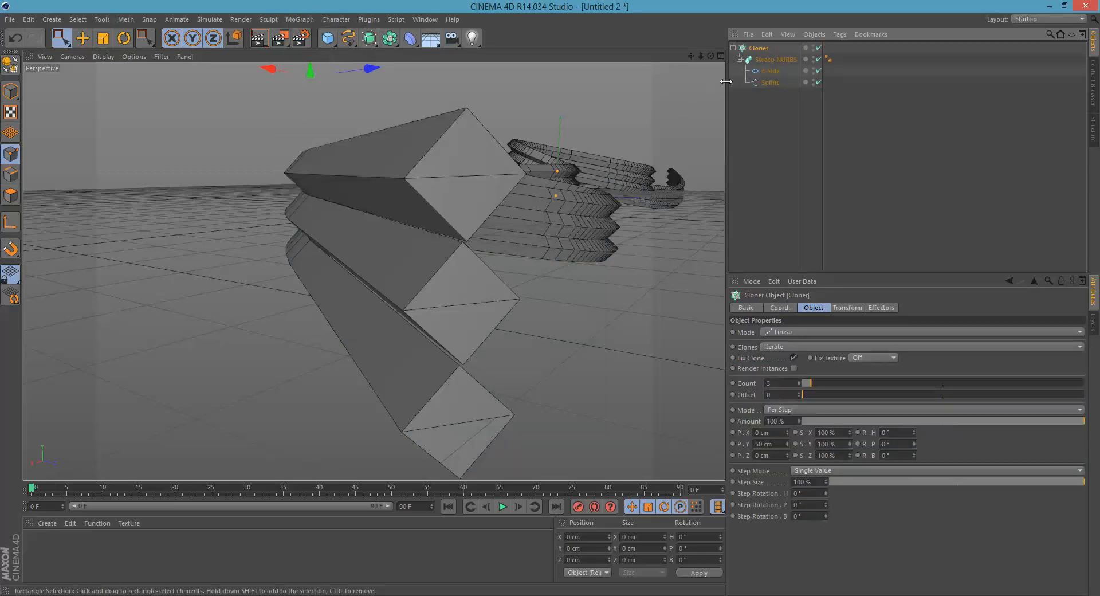
click(315, 20)
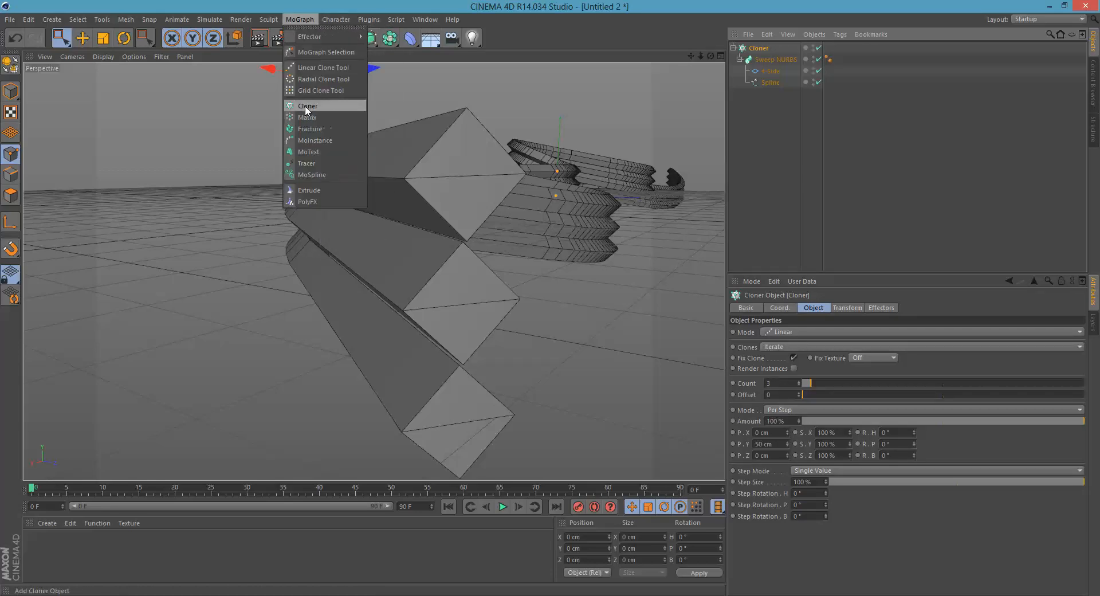
click(804, 135)
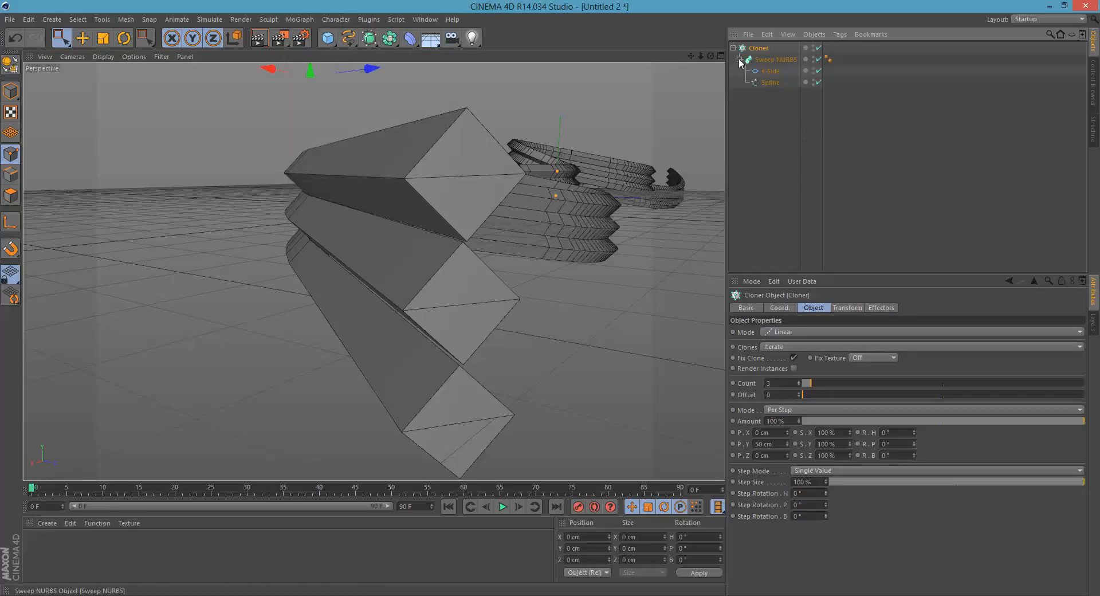
Step: Collapse the Sweep NURBS hierarchy and rename the object Basic_pipe_
click(740, 60)
click(766, 60)
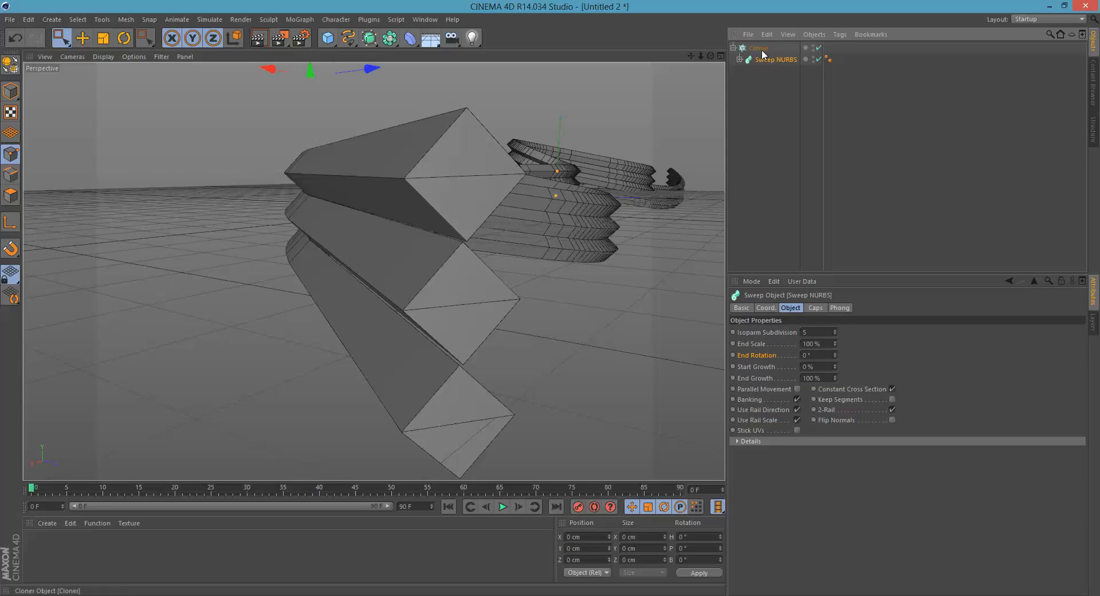
click(760, 49)
click(762, 60)
double_click(775, 59)
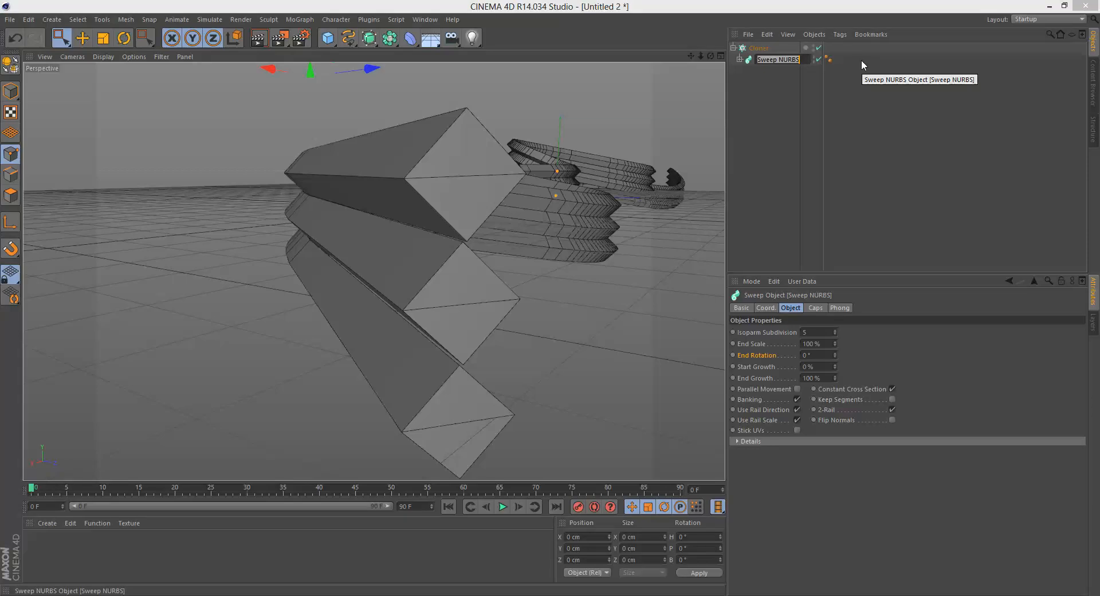
text(Basic_pipe)
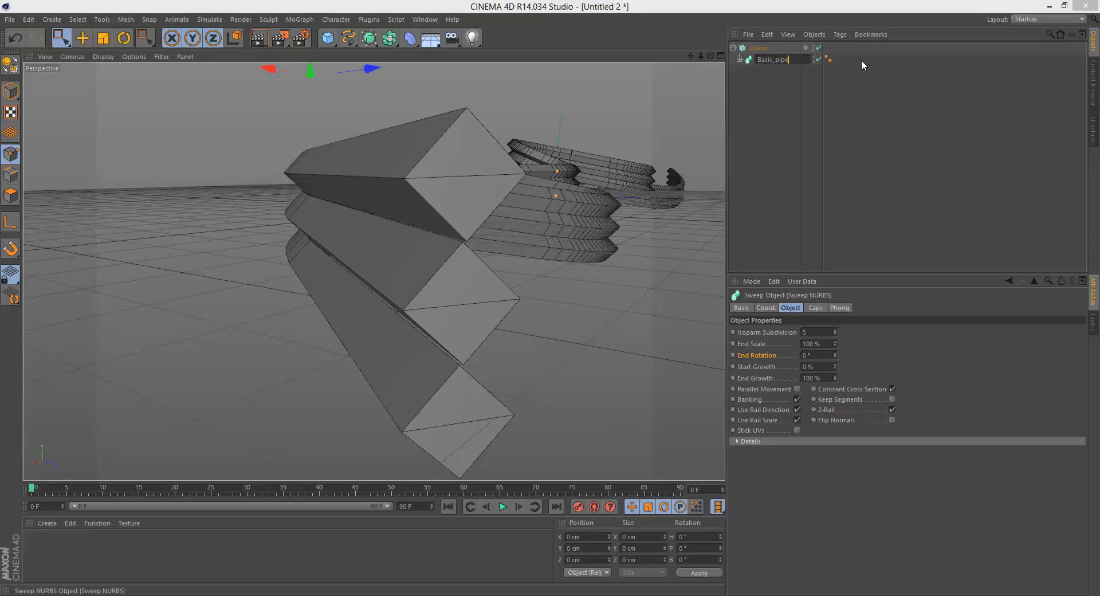
text(_)
key(Return)
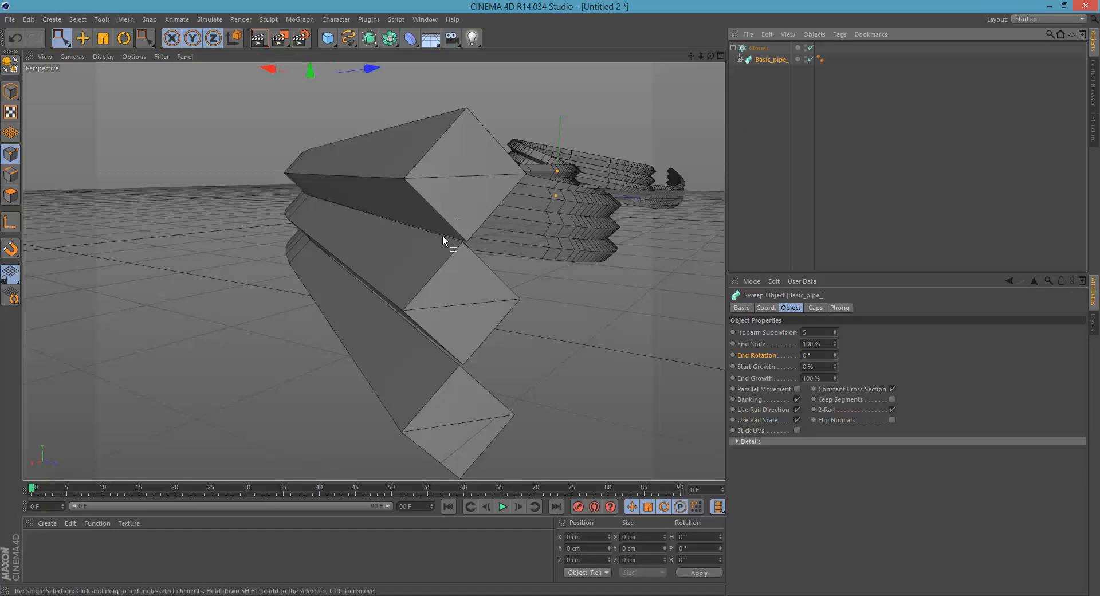
Step: Take Basic_pipe_ out of the Cloner and delete the empty Cloner
alt+drag(443, 236, 475, 180)
alt+middle_drag(474, 180, 396, 232)
alt+drag(396, 232, 370, 237)
alt+middle_drag(370, 237, 413, 236)
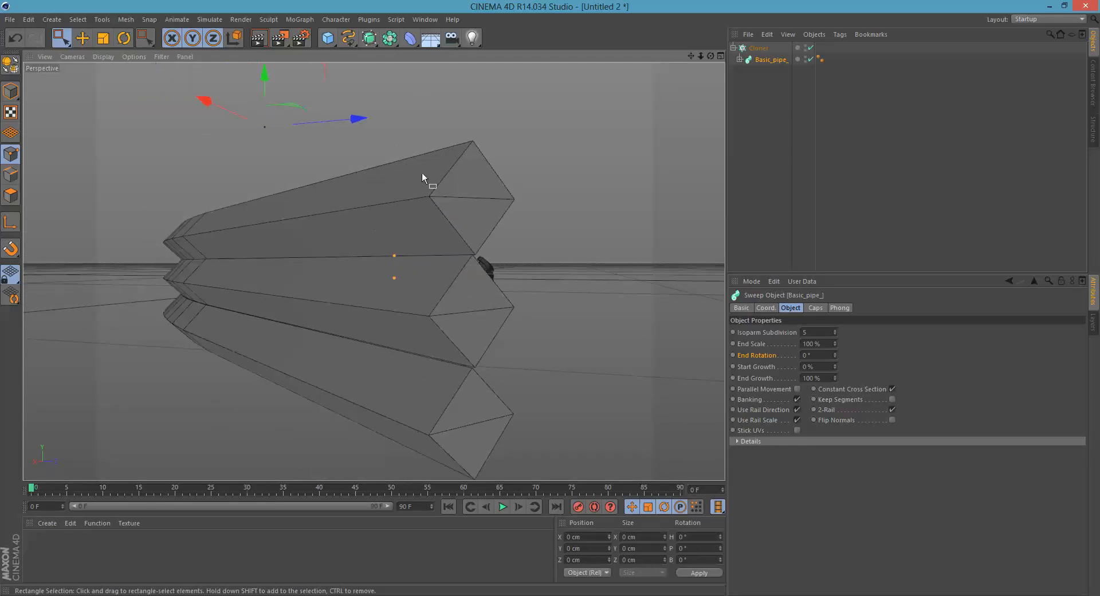
drag(776, 61, 767, 101)
click(758, 50)
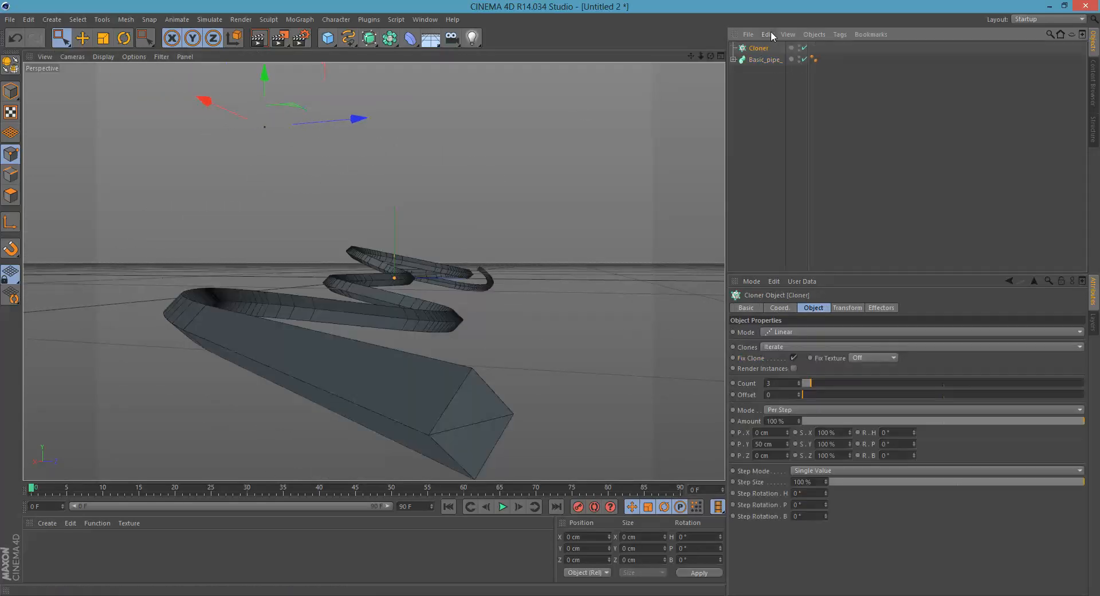
key(Delete)
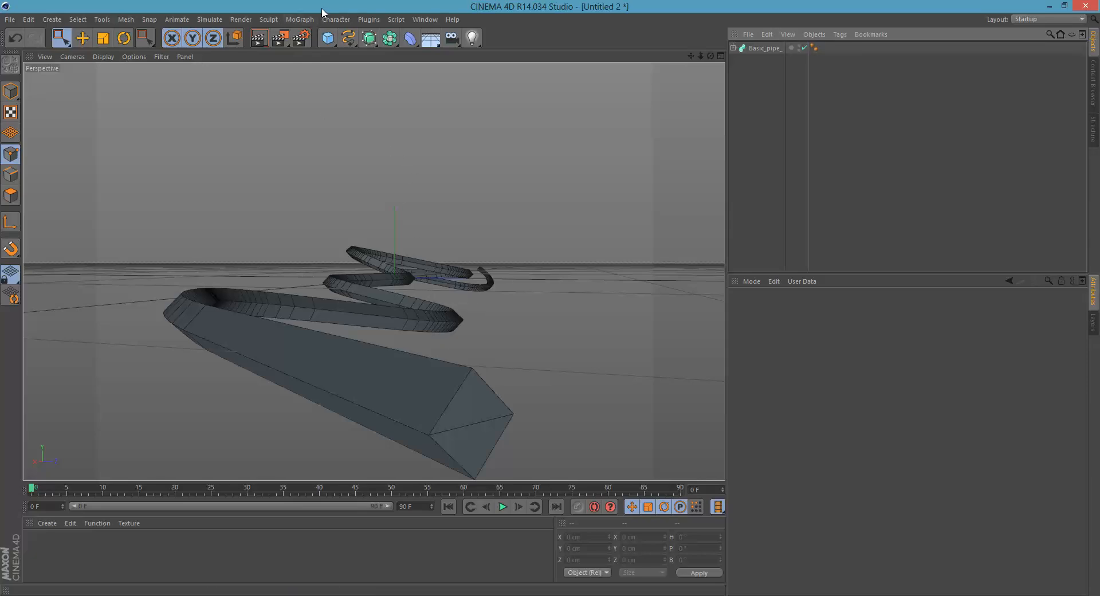
Step: Add a new MoGraph Cloner and make Basic_pipe_ its child
click(300, 19)
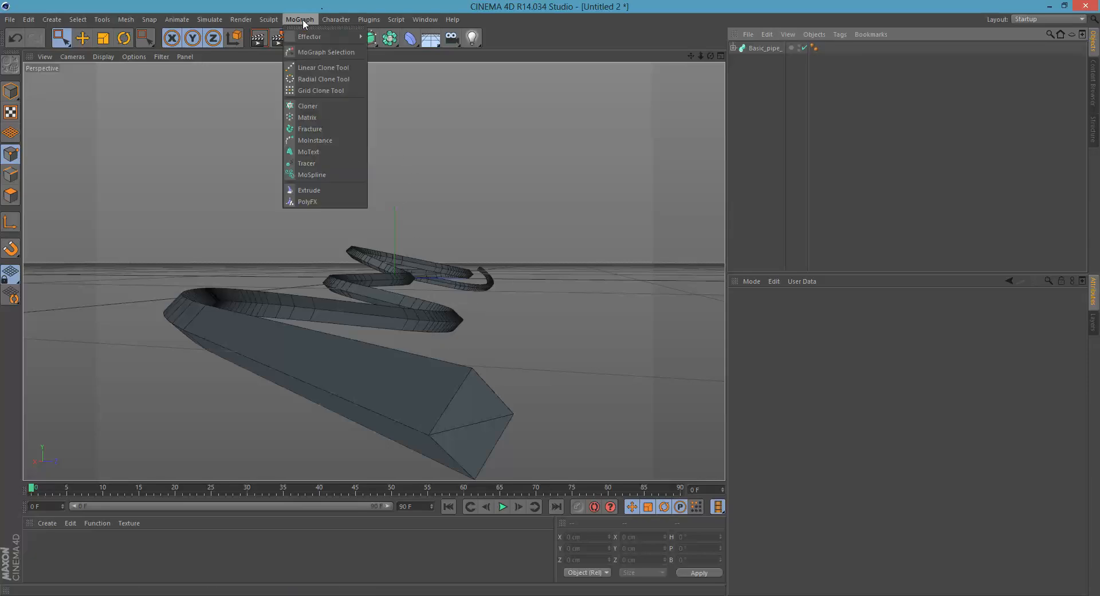
click(311, 106)
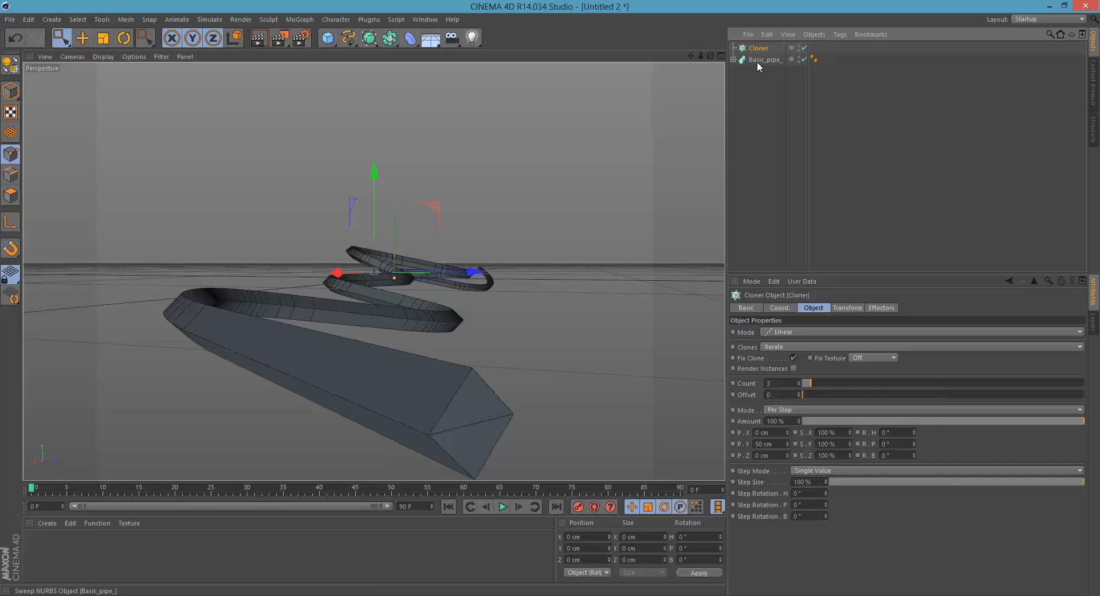
mouse_move(758, 62)
mouse_down()
mouse_move(769, 92)
mouse_move(784, 85)
mouse_move(768, 51)
mouse_up()
drag(764, 52, 765, 53)
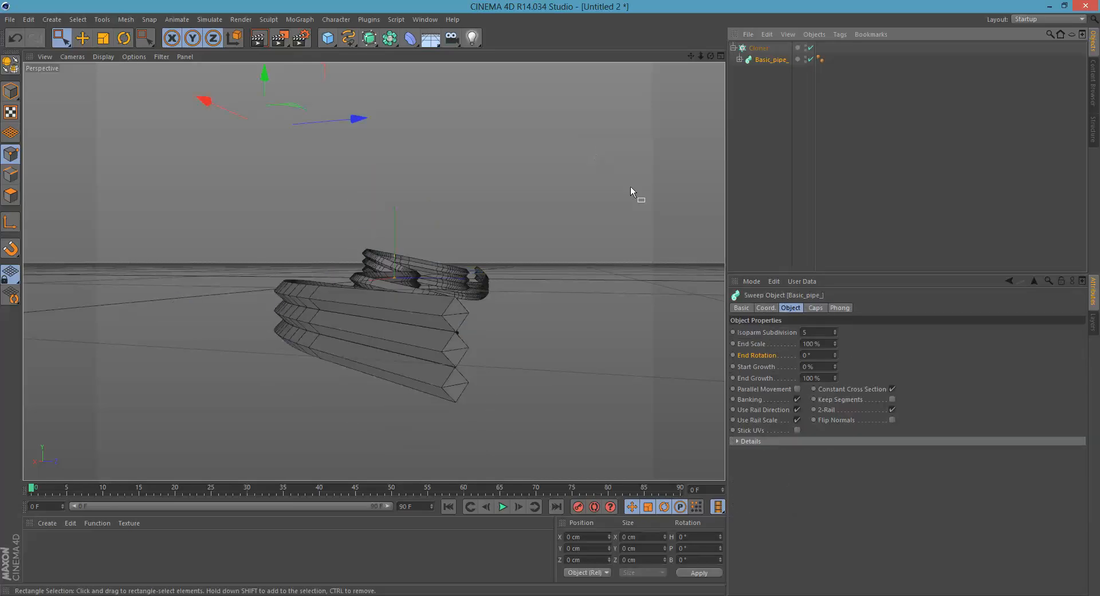
Step: Raise the Cloner's linear clone Count to 4
alt+drag(428, 240, 686, 146)
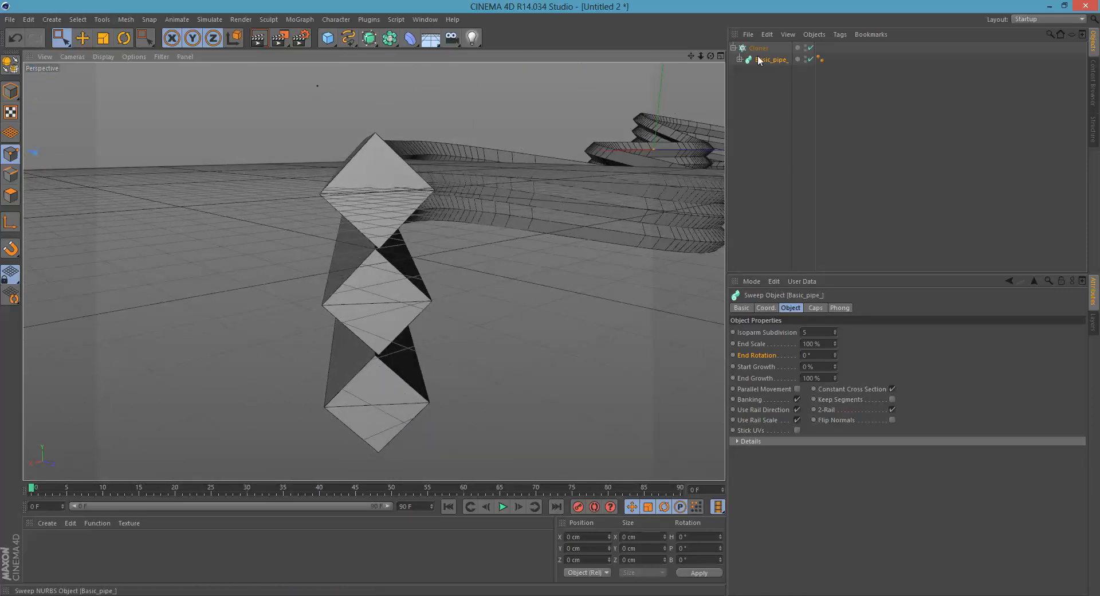
alt+drag(493, 181, 349, 206)
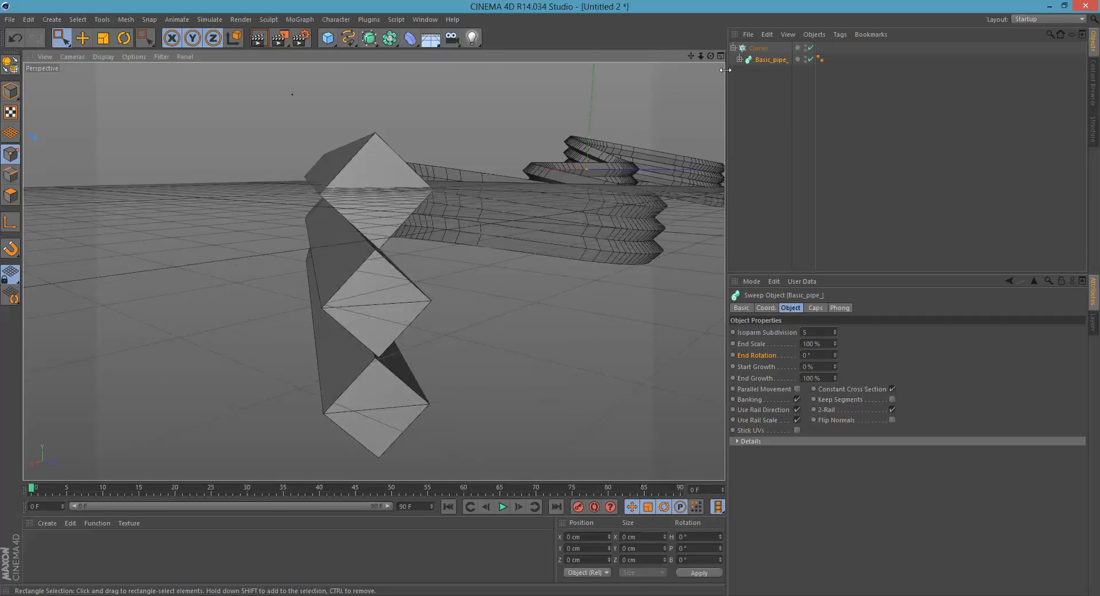
click(759, 48)
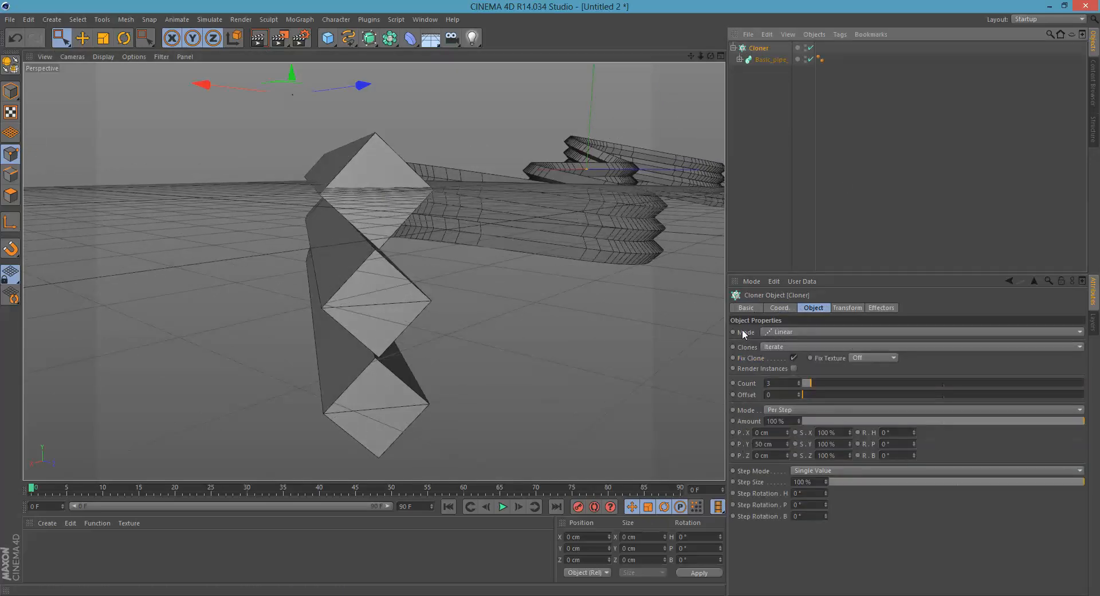
click(748, 411)
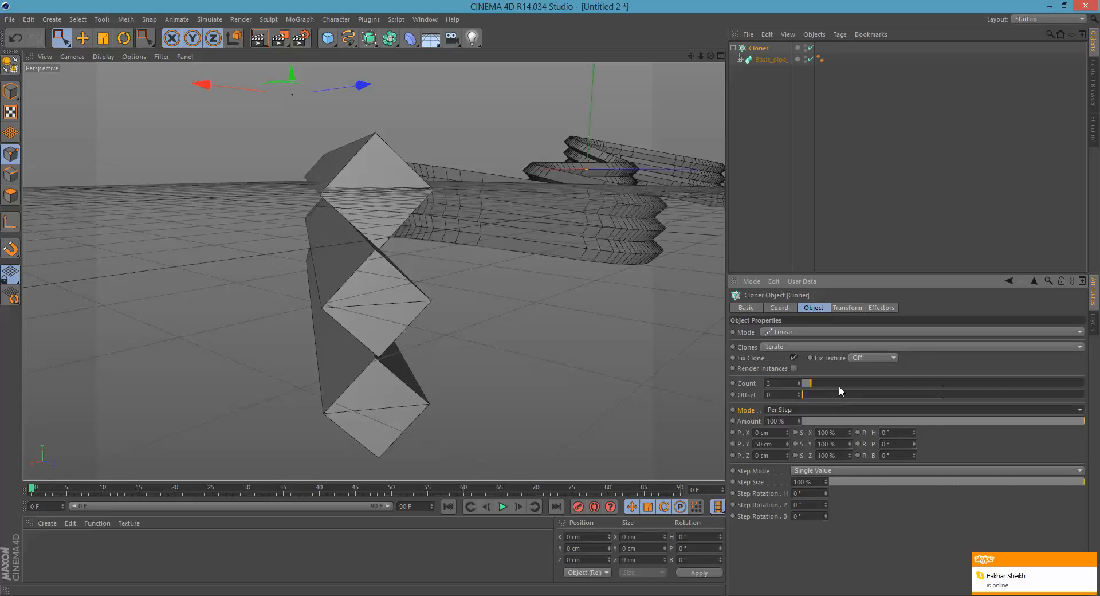
click(817, 383)
click(810, 384)
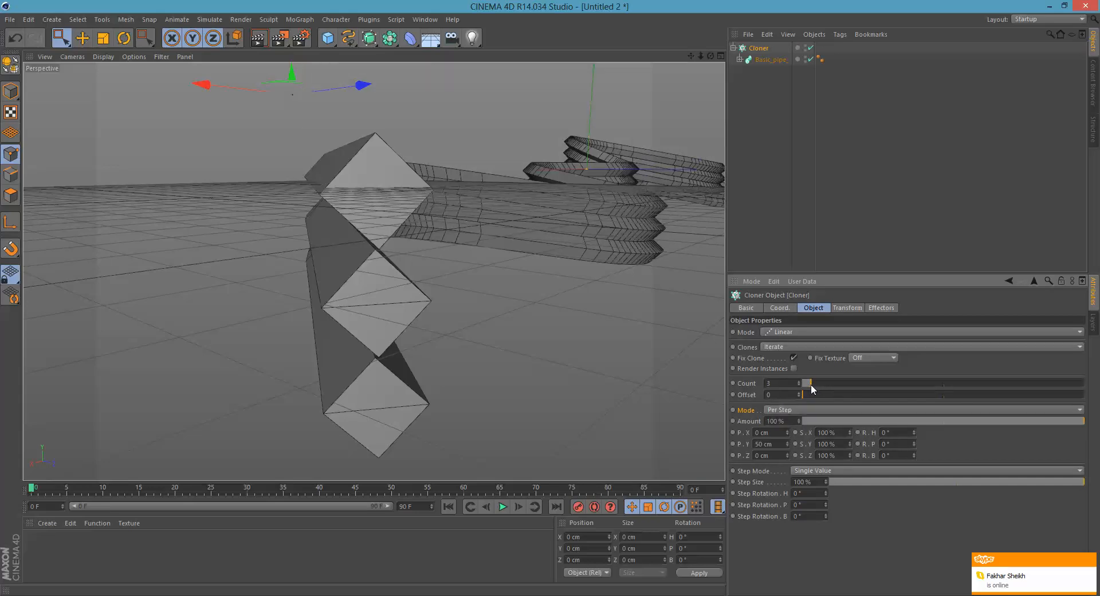
click(813, 384)
alt+middle_drag(367, 268, 360, 271)
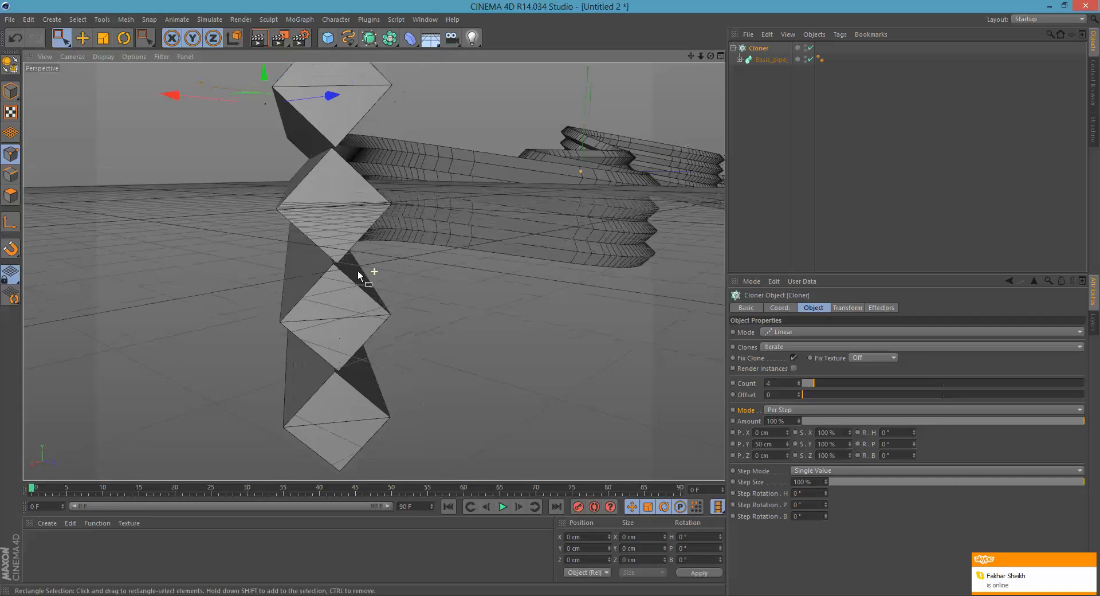
Step: Switch the Cloner to Radial mode and turn off Align so the pipes stay parallel
alt+middle_drag(561, 212, 597, 210)
alt+drag(597, 210, 508, 310)
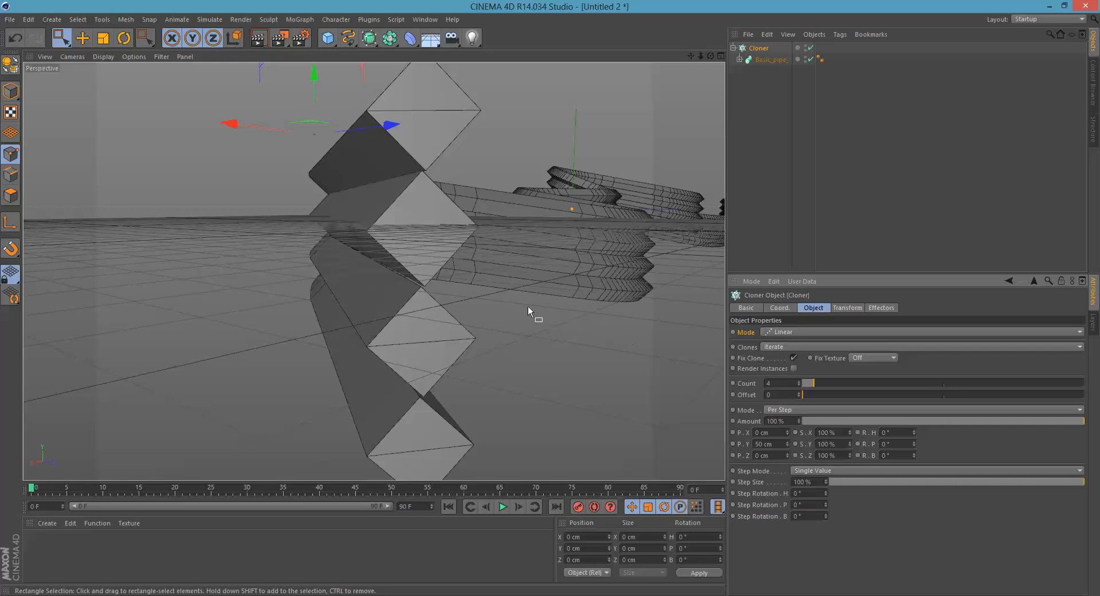
alt+drag(528, 306, 473, 300)
alt+drag(629, 305, 635, 322)
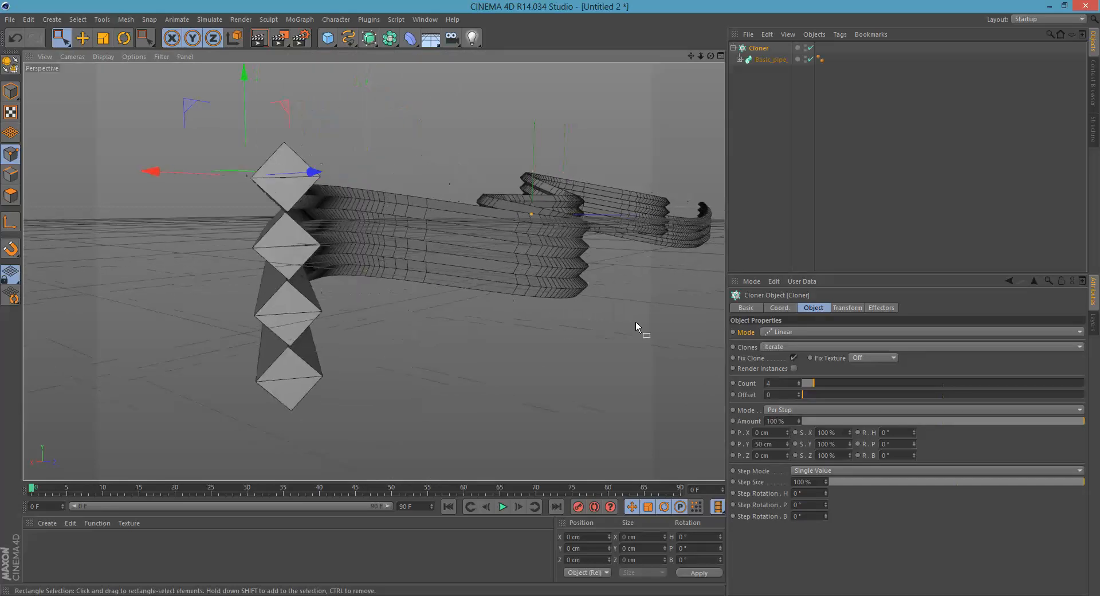
click(790, 332)
click(791, 367)
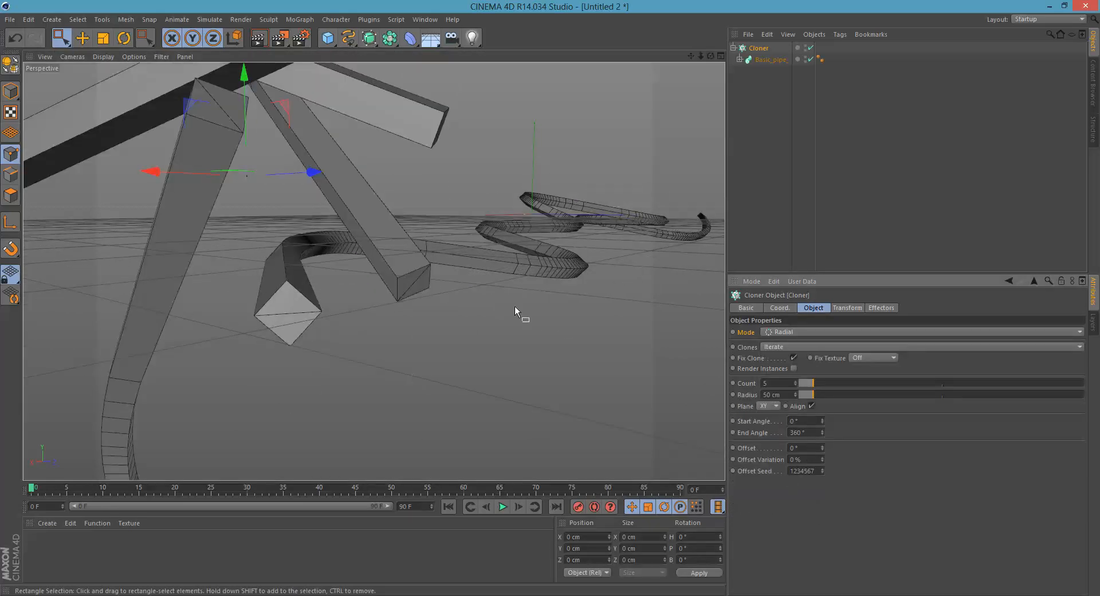
alt+drag(514, 306, 572, 365)
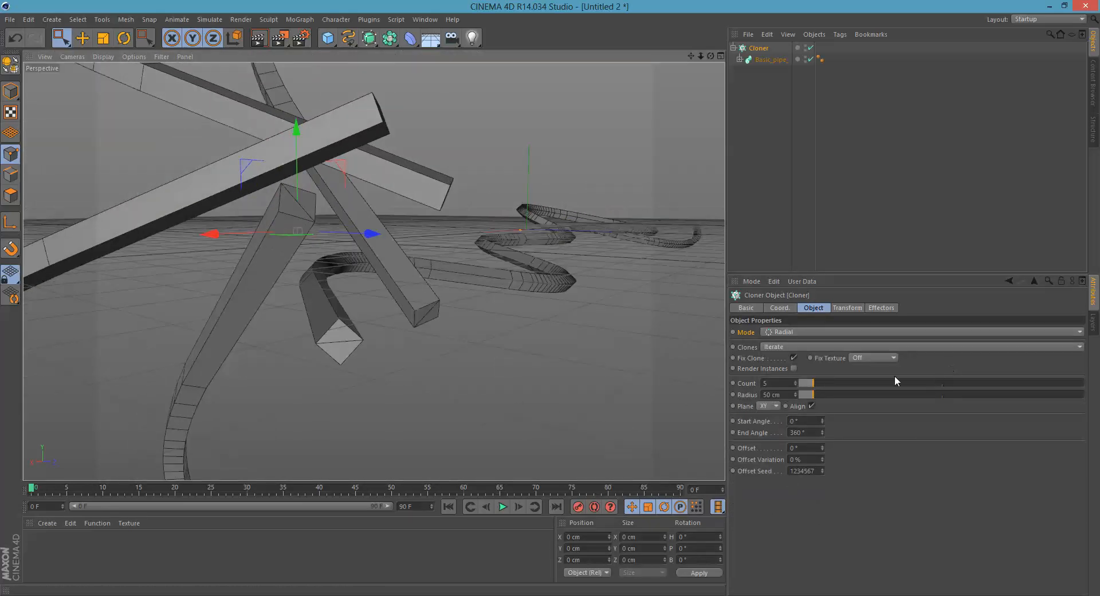
click(811, 406)
click(811, 405)
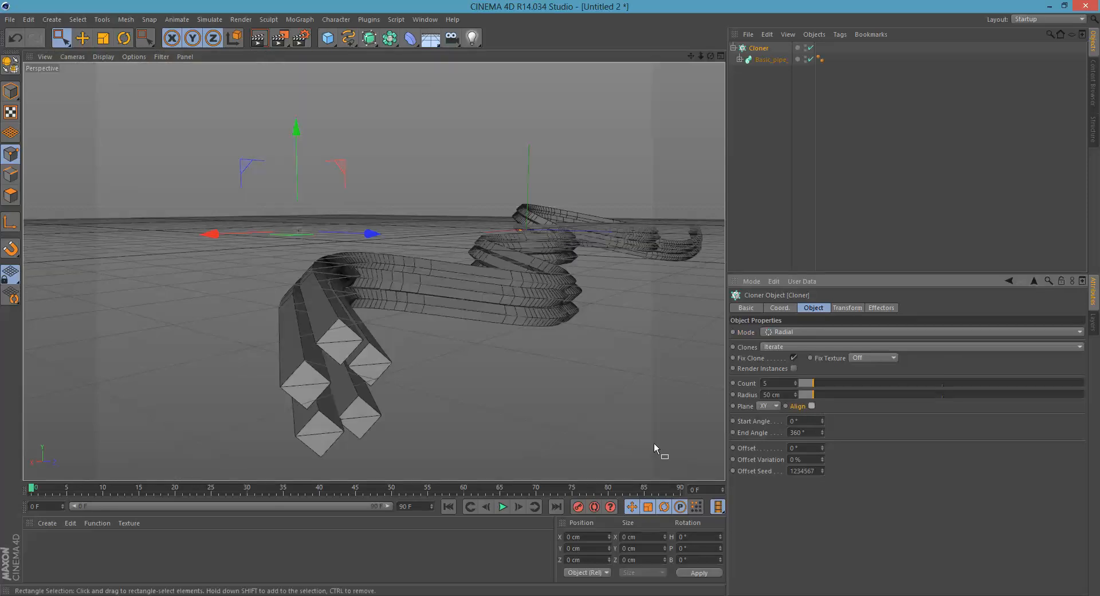
Step: Raise the radial Cloner's Count to 7
alt+drag(397, 284, 404, 321)
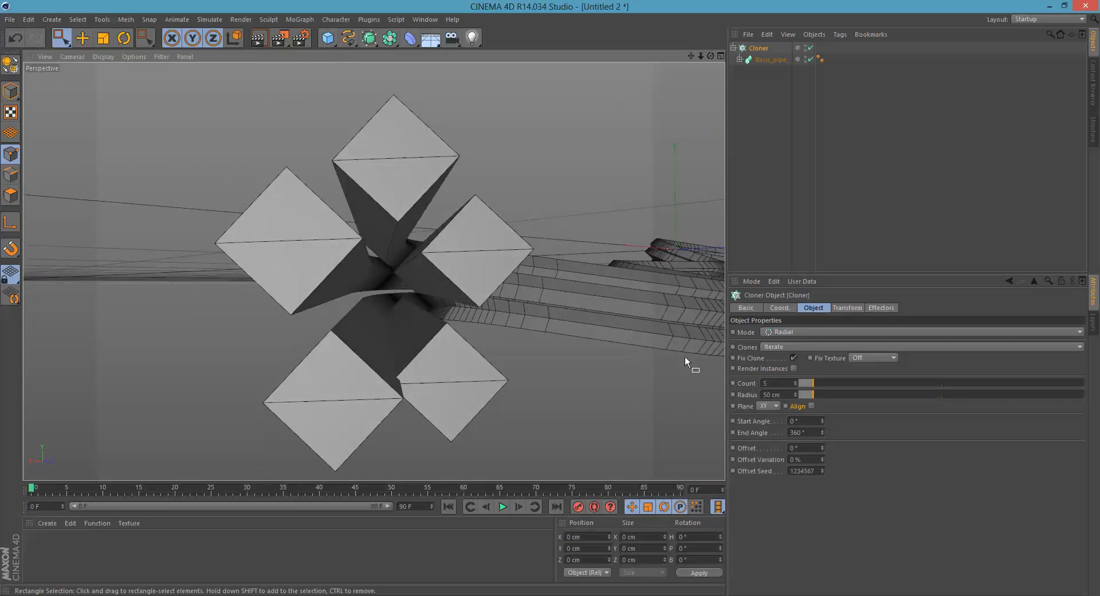
click(795, 381)
click(795, 381)
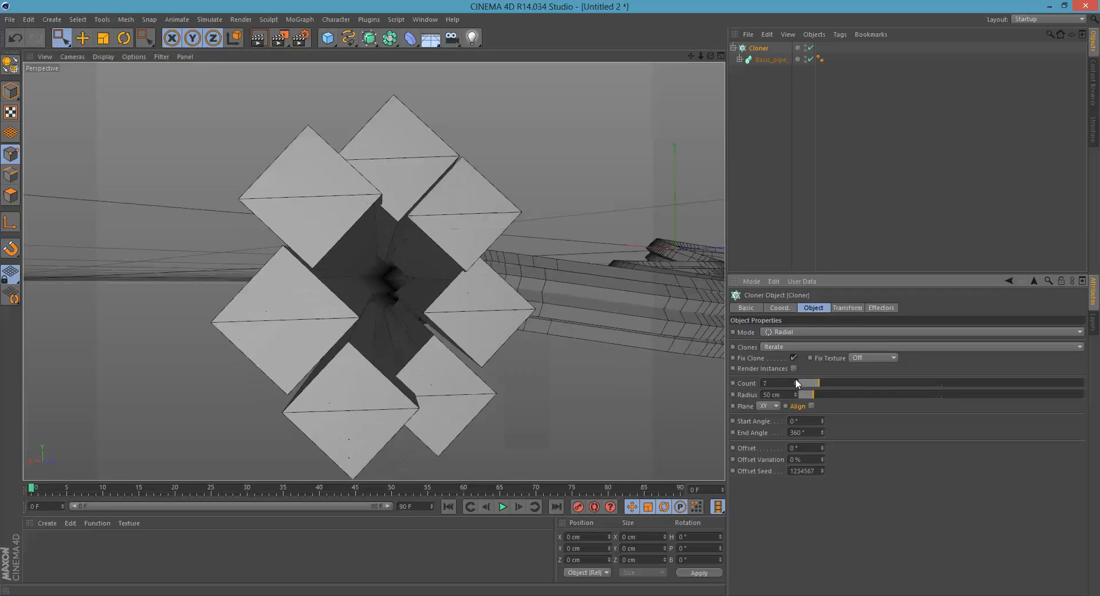
Step: Try the ZY and XZ planes for the radial Cloner and return it to XY
click(777, 403)
click(769, 416)
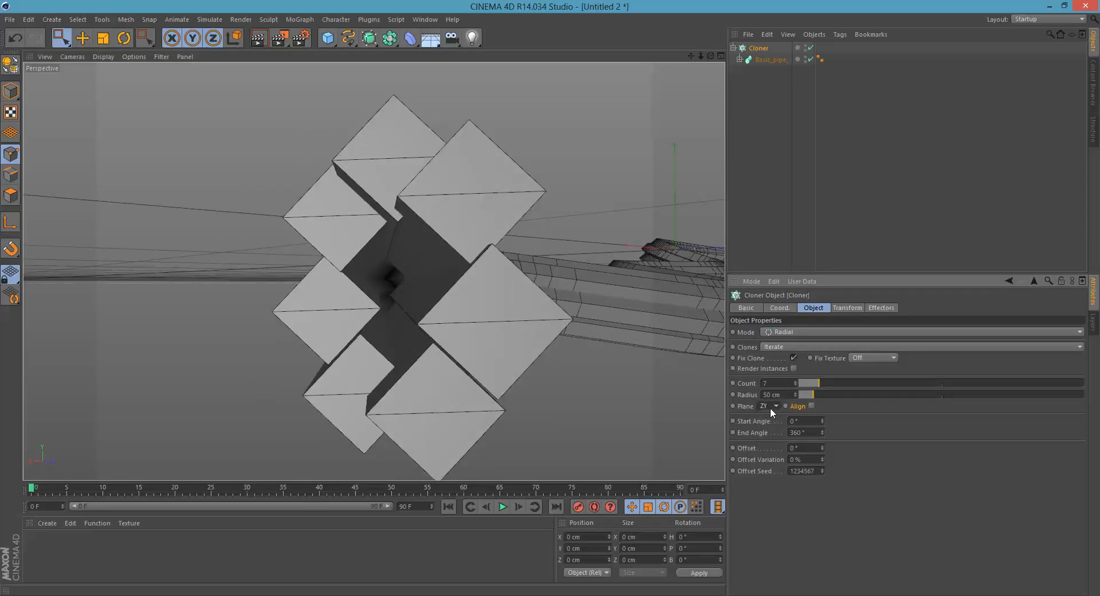
click(764, 440)
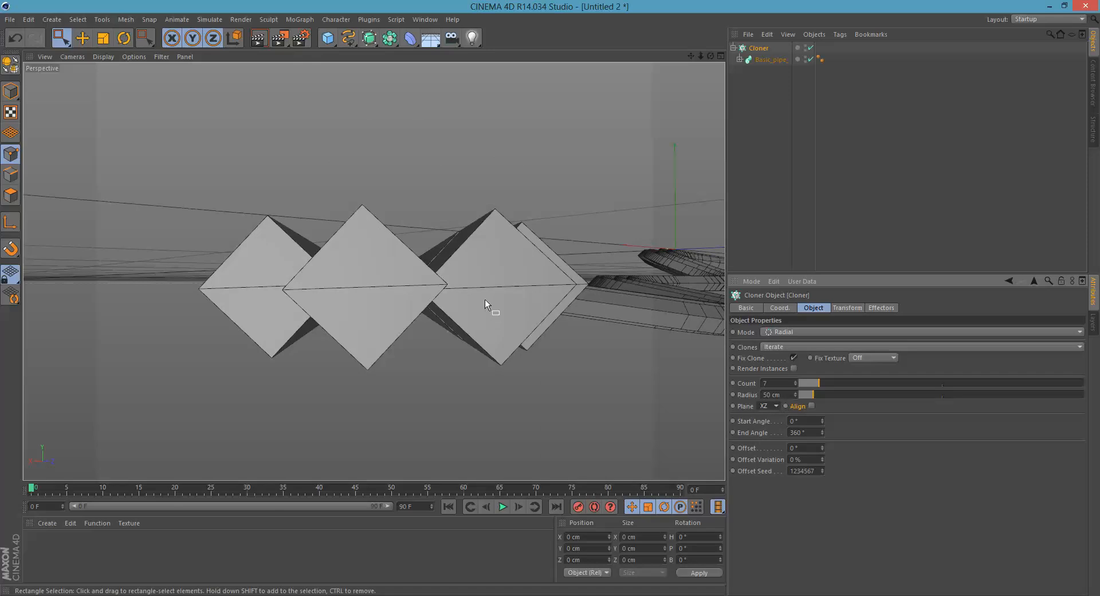
alt+drag(484, 299, 487, 349)
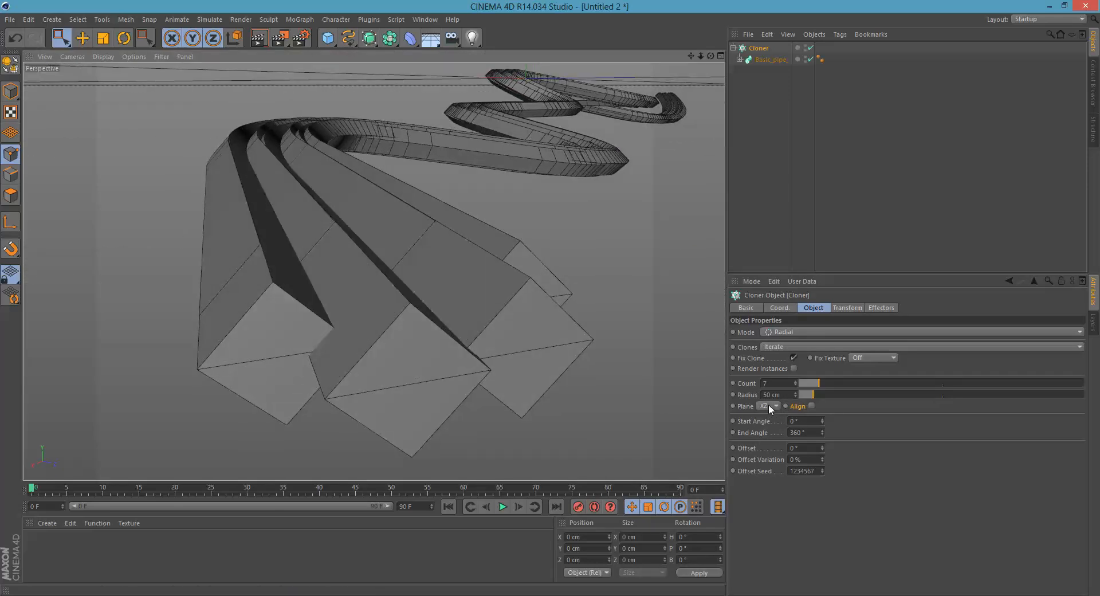
click(769, 405)
click(764, 418)
alt+drag(468, 297, 404, 294)
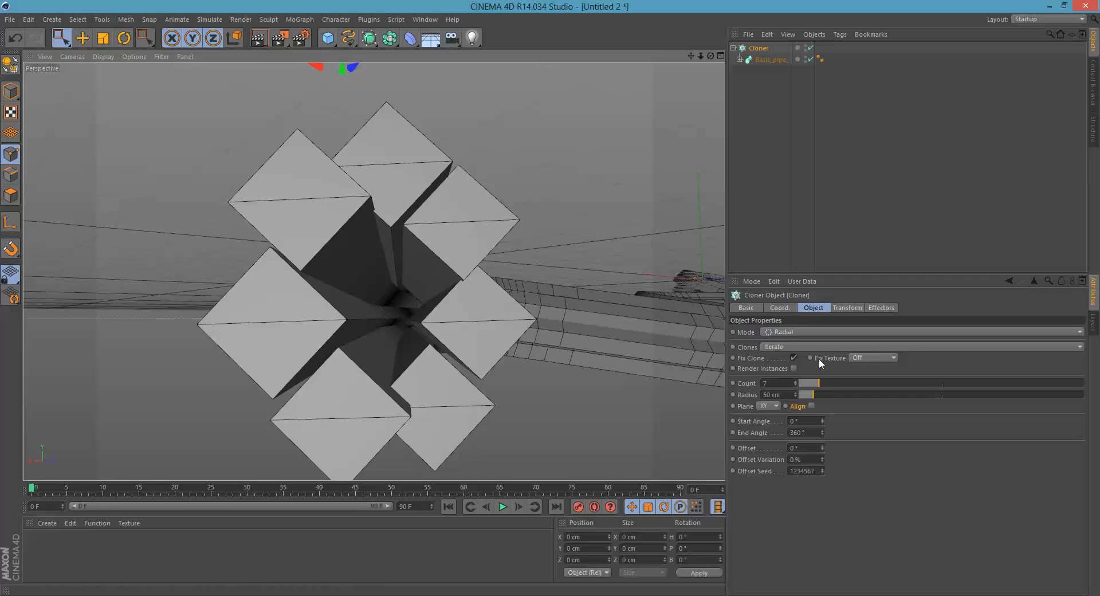
Step: Add a MoGraph Random effector to the Cloner
click(300, 19)
mouse_move(312, 36)
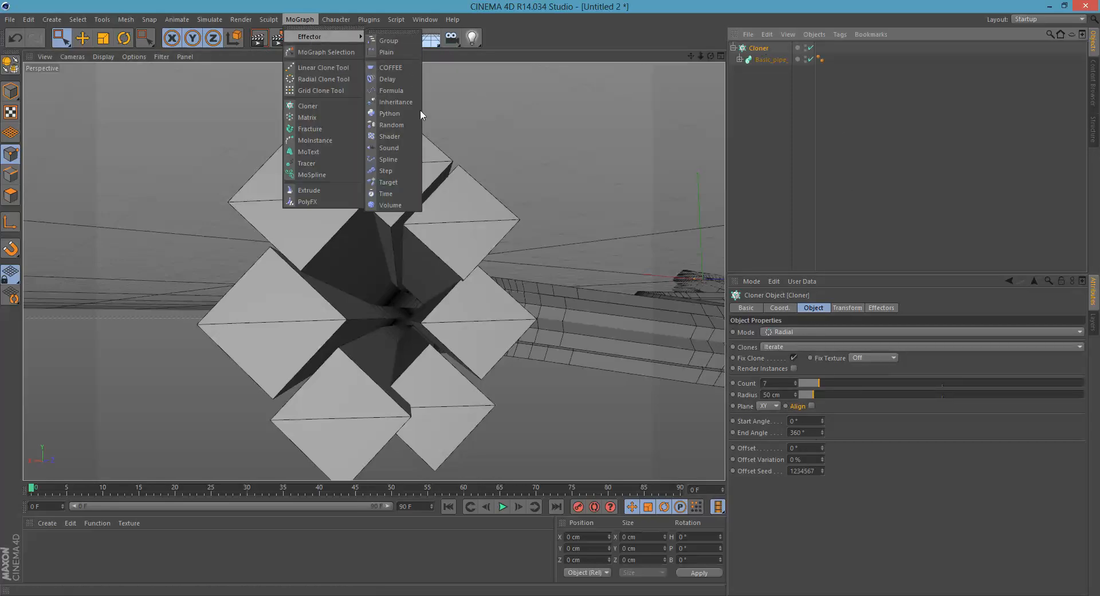
click(399, 124)
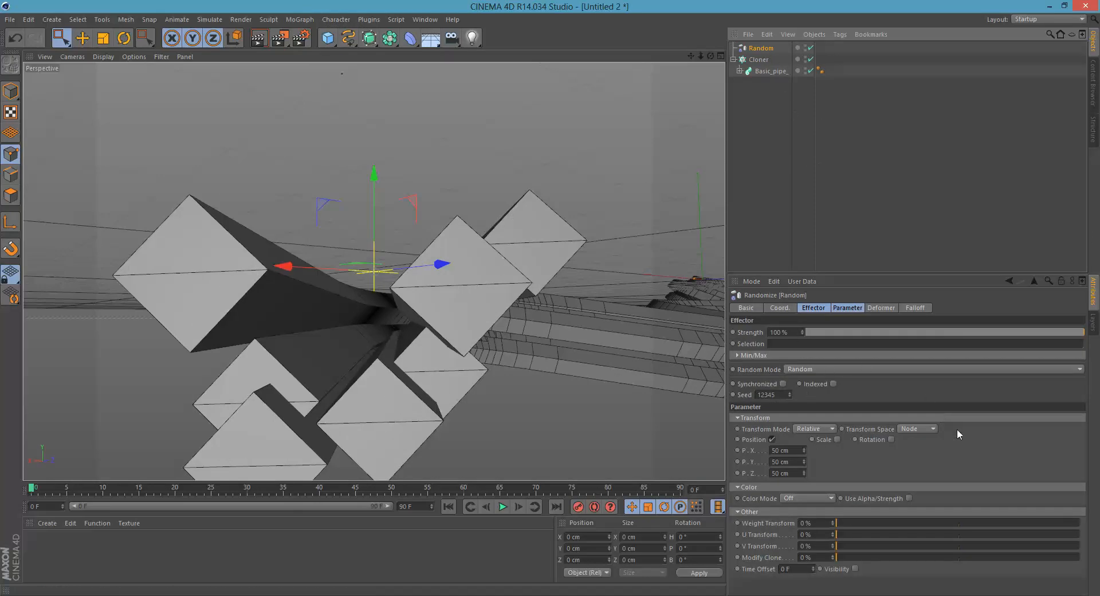
Step: Set the Random effector's position variation to -24 cm in Y and -2 cm in Z
click(829, 310)
click(850, 309)
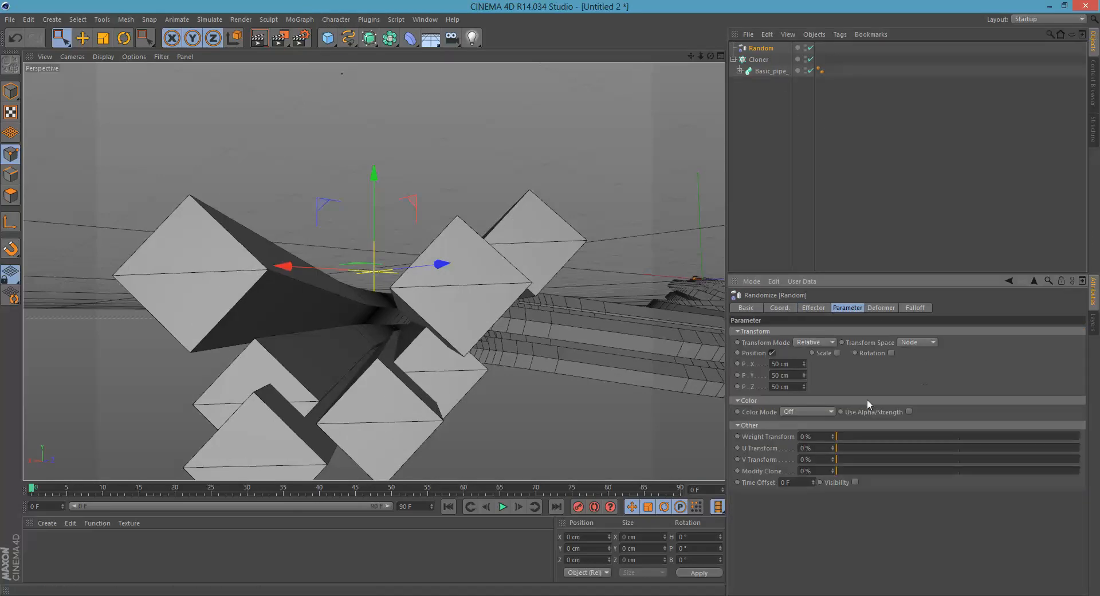
drag(804, 370, 814, 406)
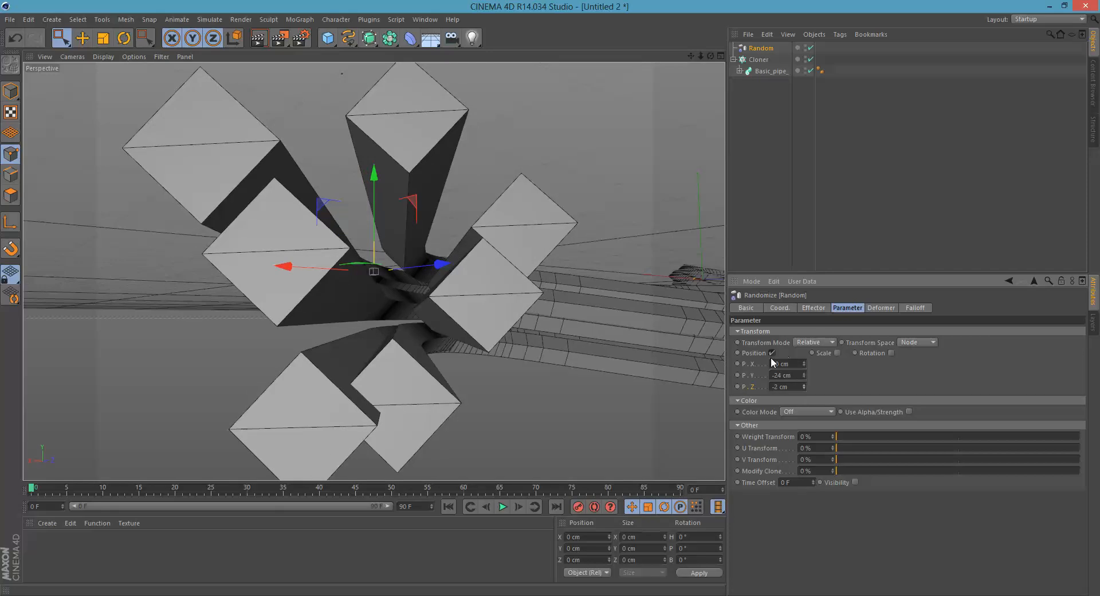
alt+drag(581, 338, 481, 281)
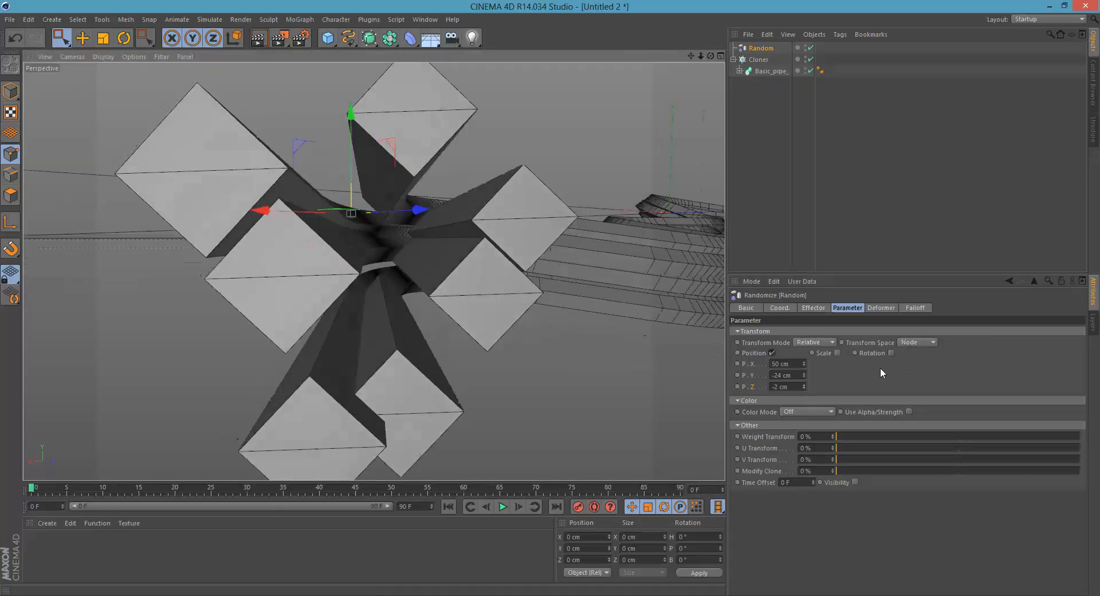
Step: Enable uniform scale variation on the Random effector and set Scale to -0.01
click(836, 354)
click(866, 396)
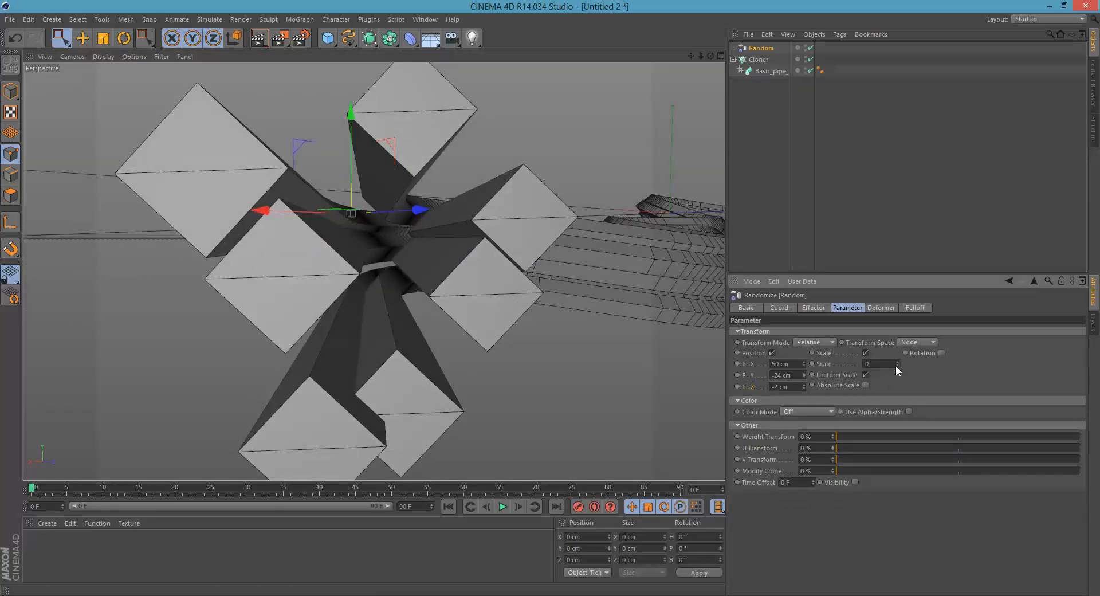
mouse_move(895, 366)
mouse_down()
mouse_move(898, 376)
mouse_move(898, 366)
mouse_up()
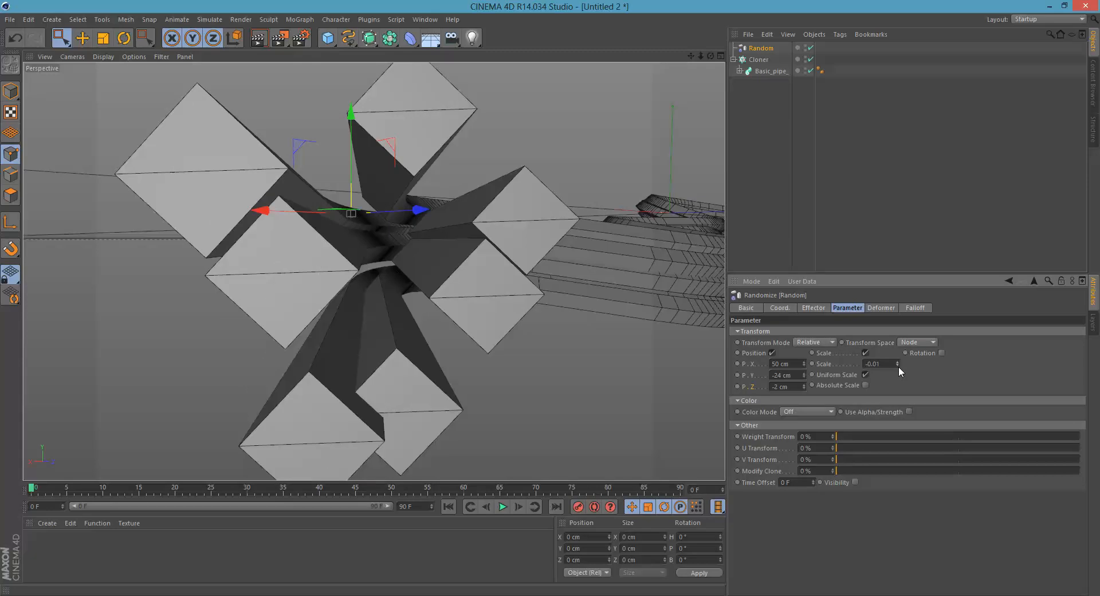
alt+drag(448, 297, 735, 307)
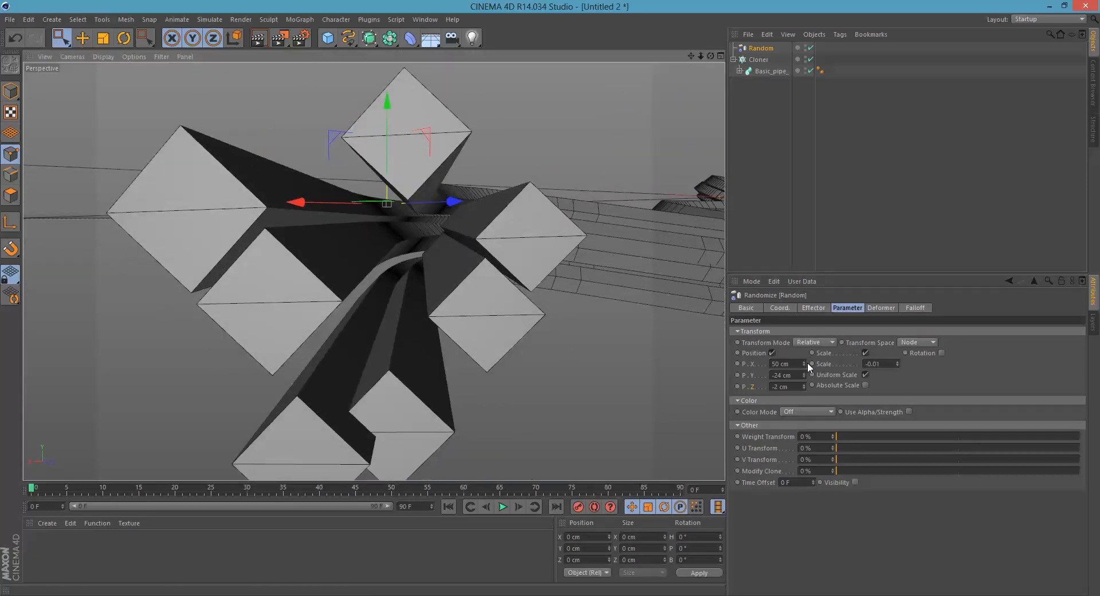
Step: Set the Random effector's position variation to 94 cm in X, -36 cm in Y and 70 cm in Z
drag(805, 363, 803, 340)
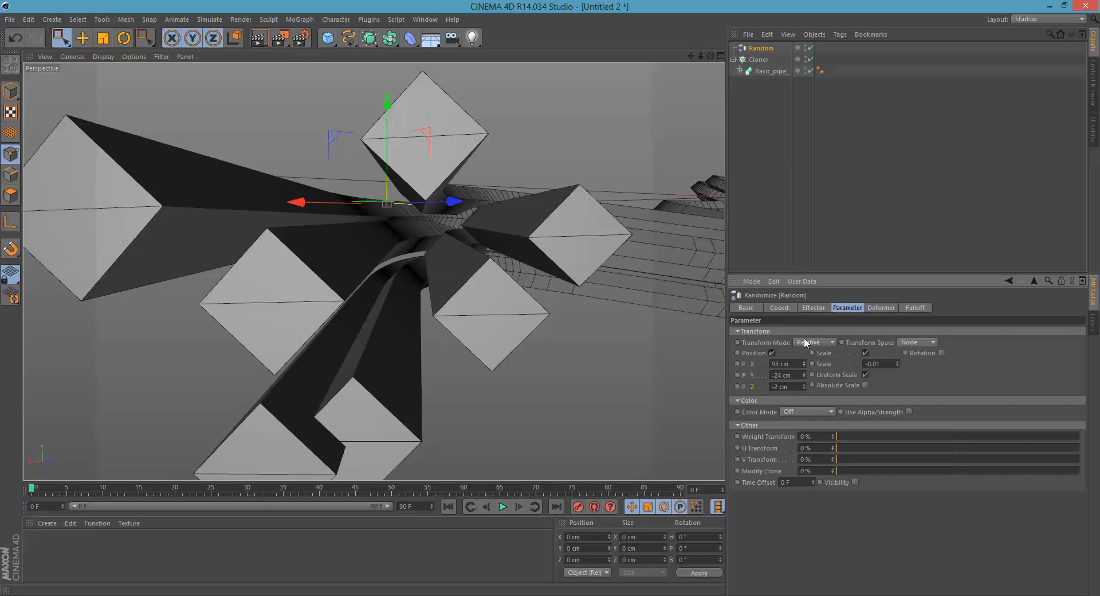
drag(804, 376, 799, 346)
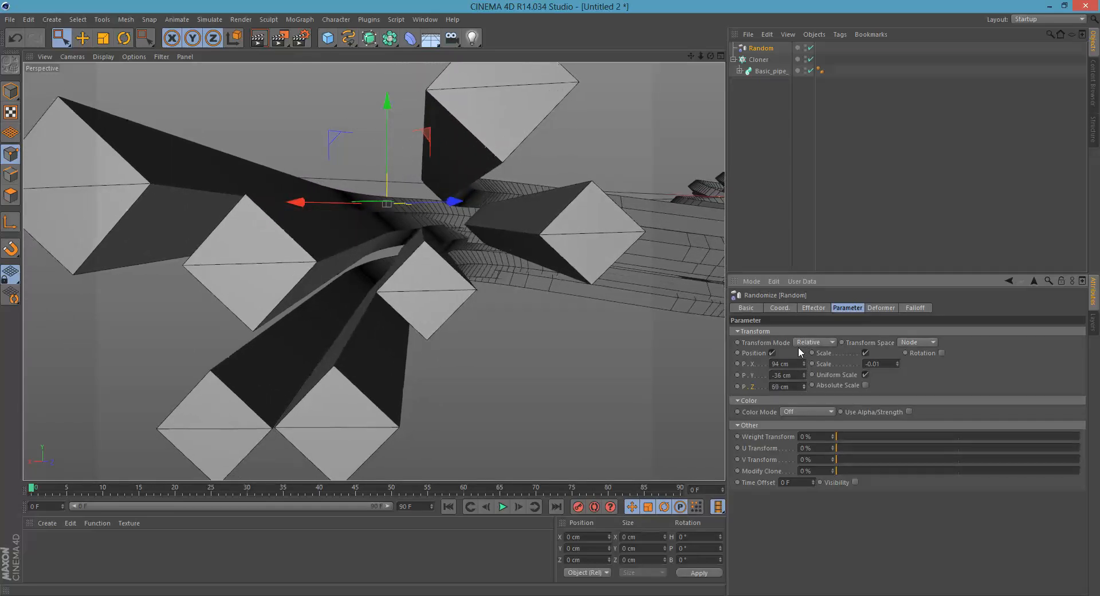
scroll(529, 327, up, 2)
alt+drag(442, 280, 407, 311)
alt+right_drag(403, 295, 444, 288)
alt+drag(445, 291, 481, 363)
Step: Duplicate the Basic_pipe_ sweep inside the Cloner
drag(764, 71, 766, 72)
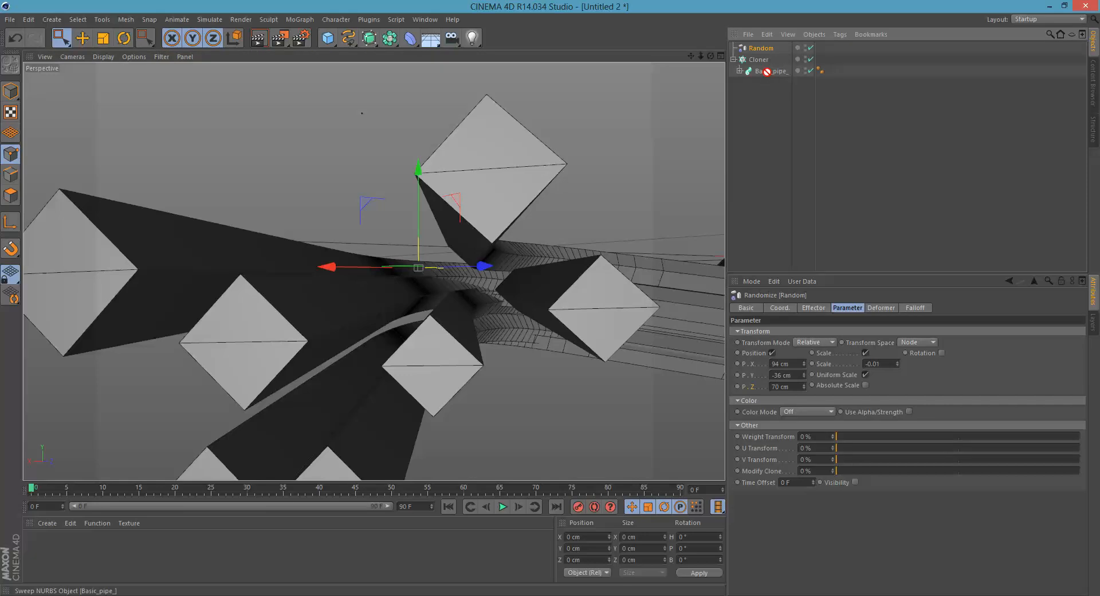
click(768, 72)
ctrl+drag(774, 69, 775, 72)
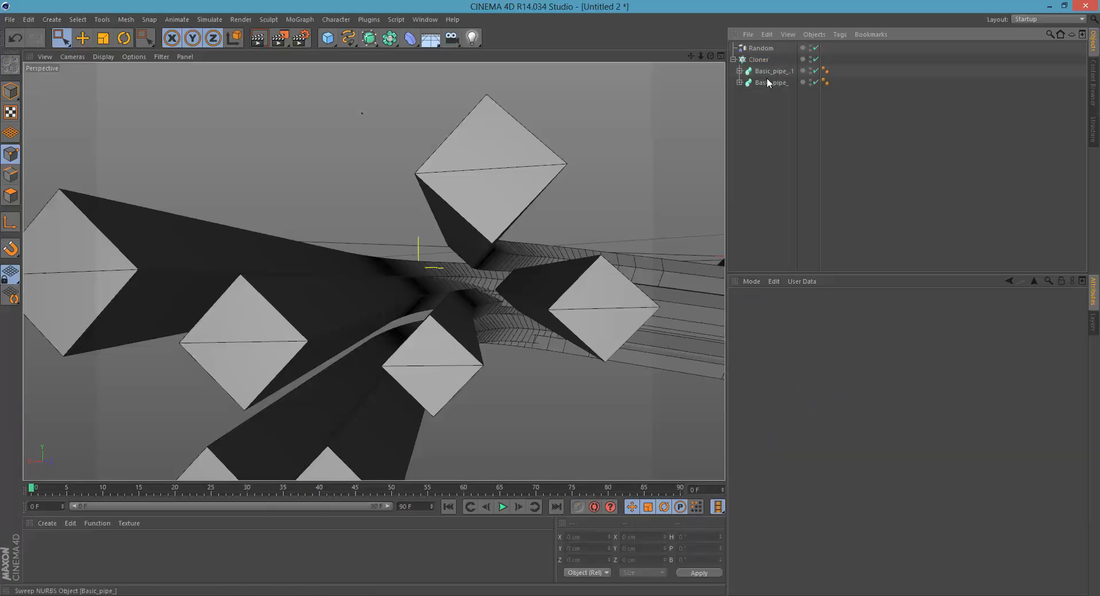
Step: Try the Kite type on the duplicated pipe's 4-Side profile and settle on Trapezium
click(739, 71)
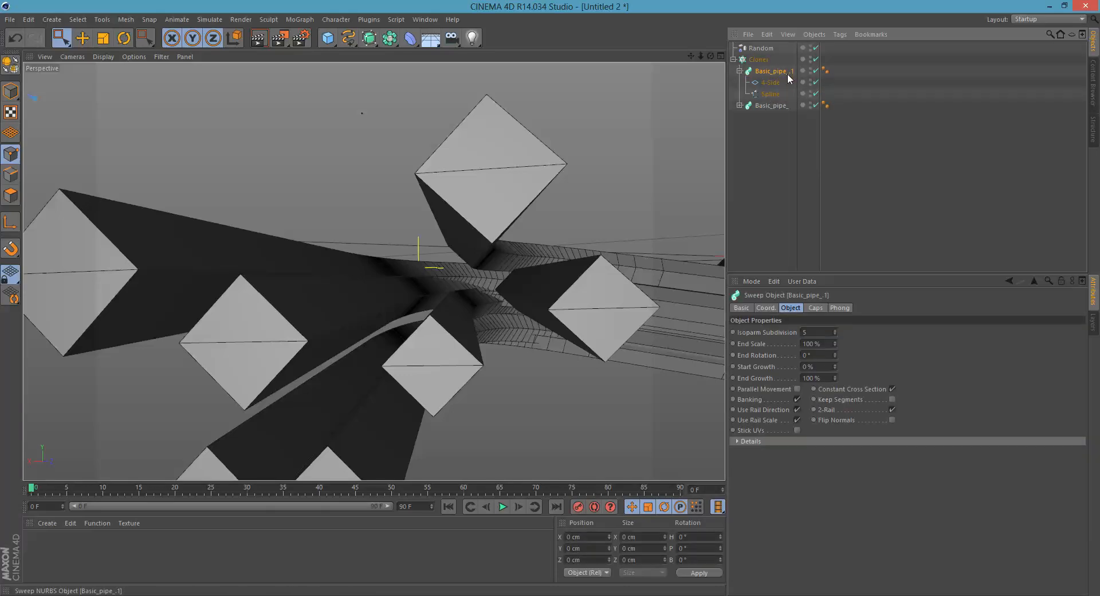
click(770, 83)
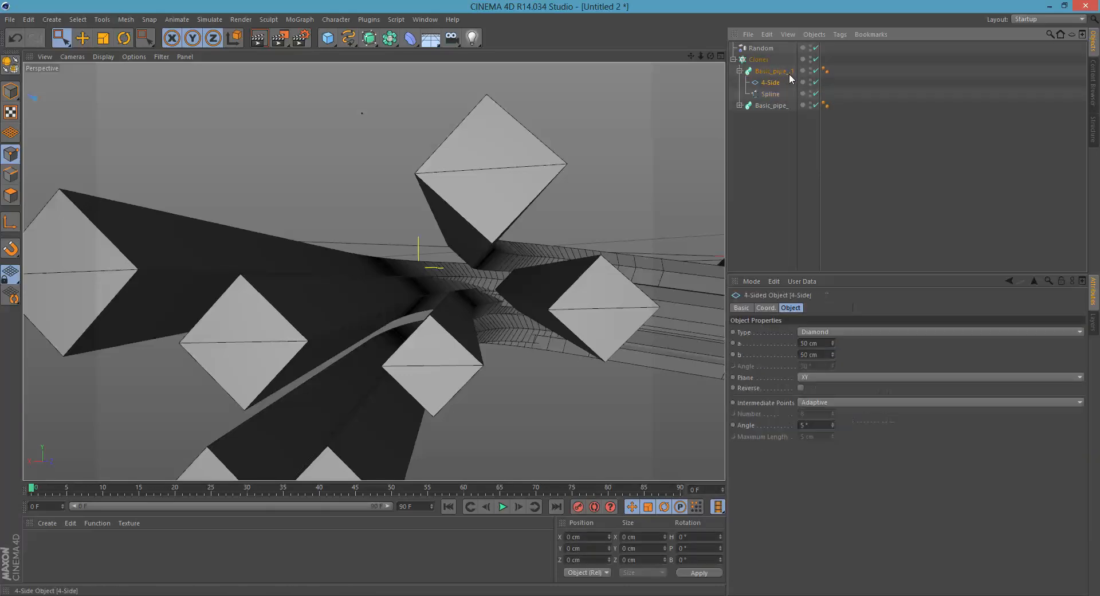
double_click(823, 342)
click(759, 152)
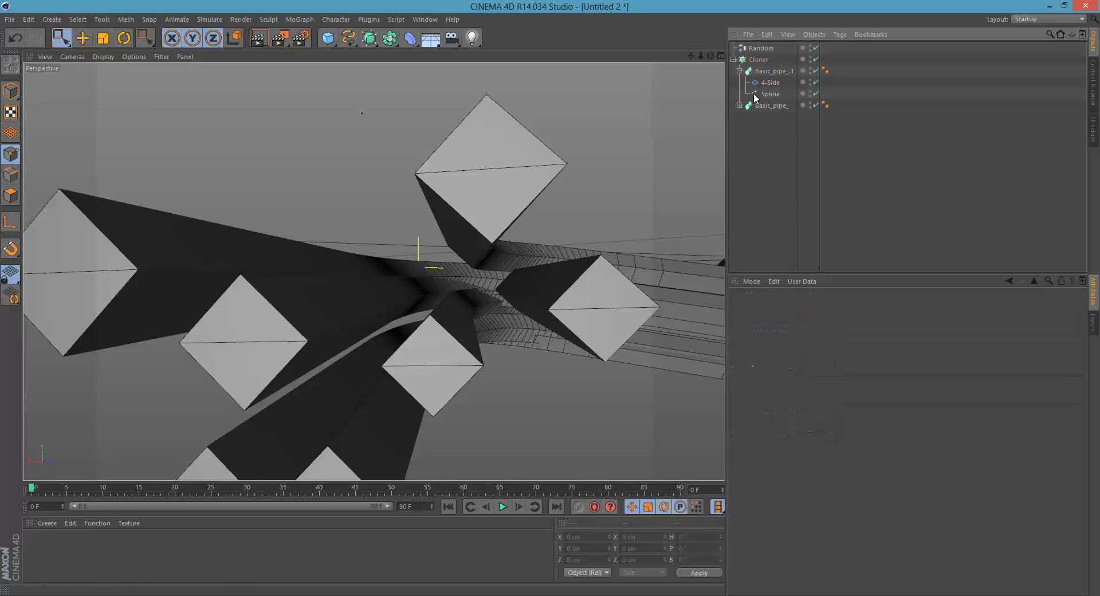
click(772, 70)
click(770, 82)
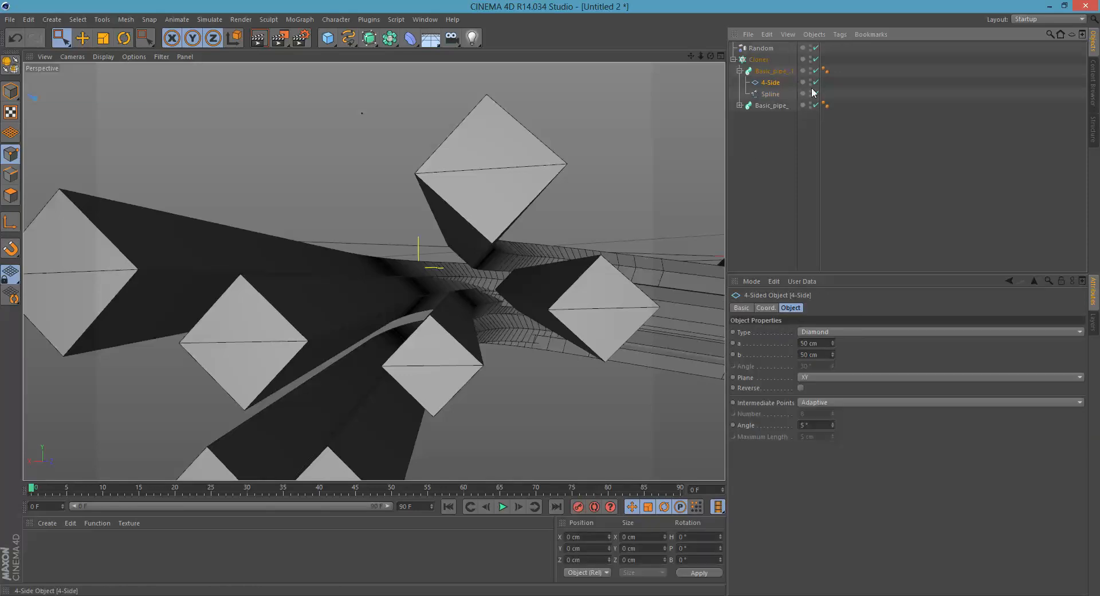
click(823, 332)
click(823, 355)
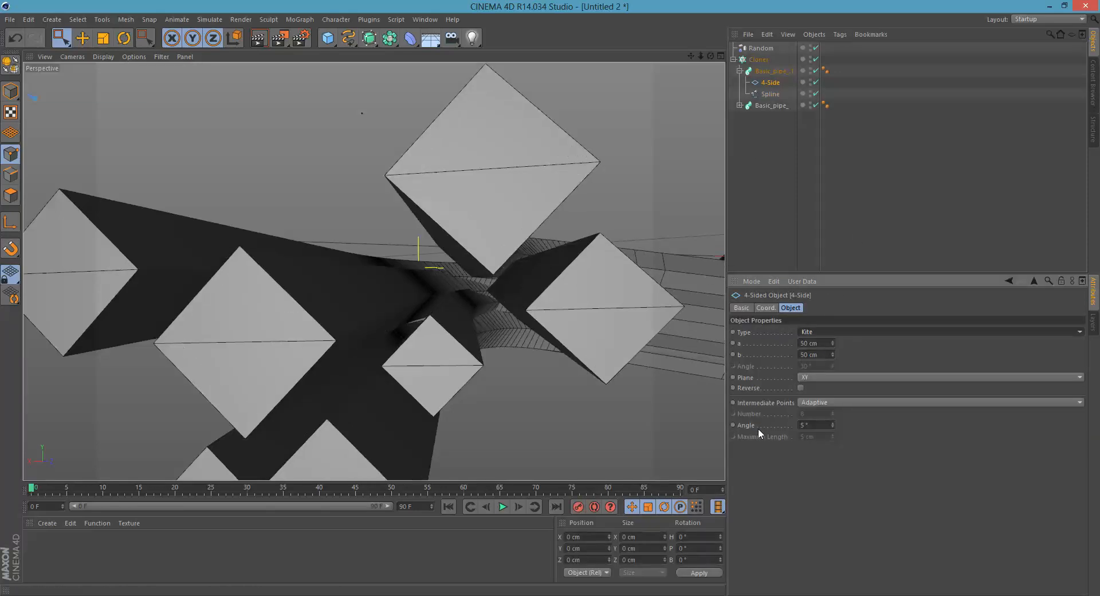
click(823, 332)
click(823, 378)
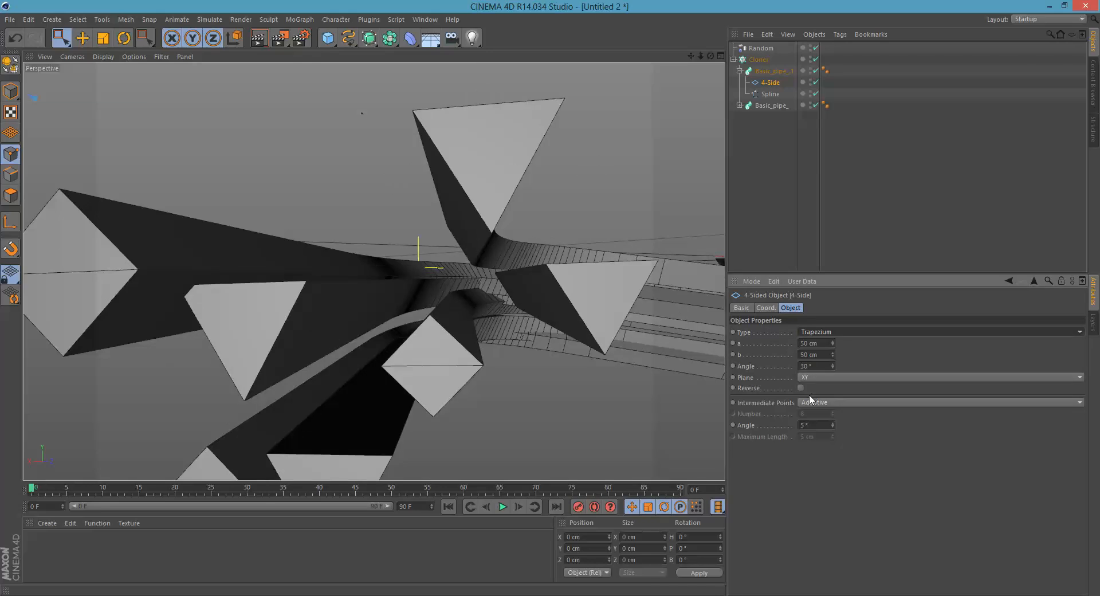
Step: Set both the a and b dimensions of the trapezium profile to 20 cm
click(823, 343)
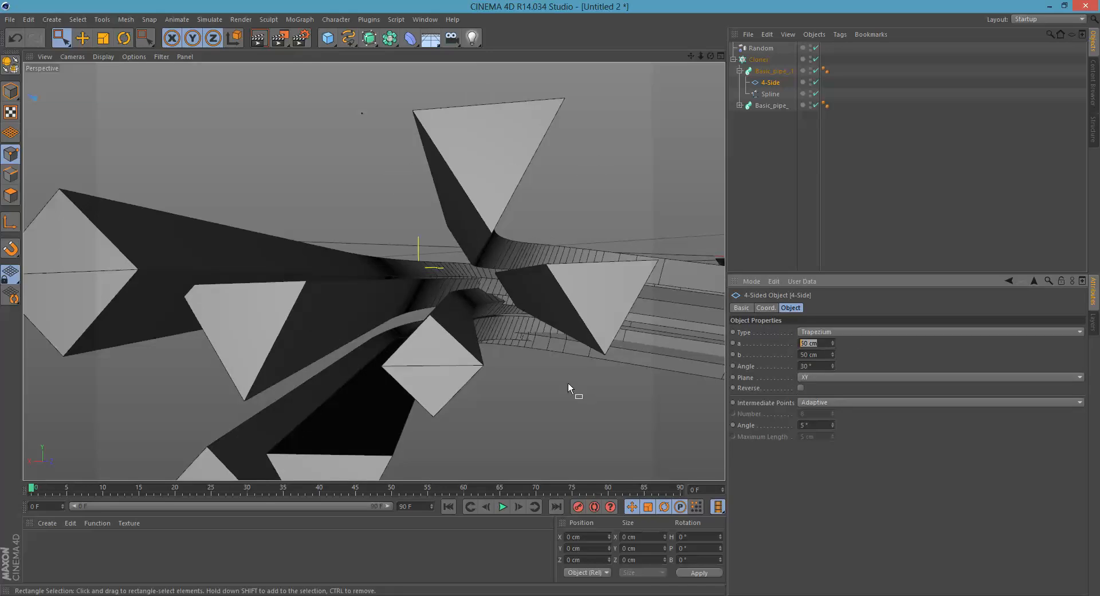
key(Tab)
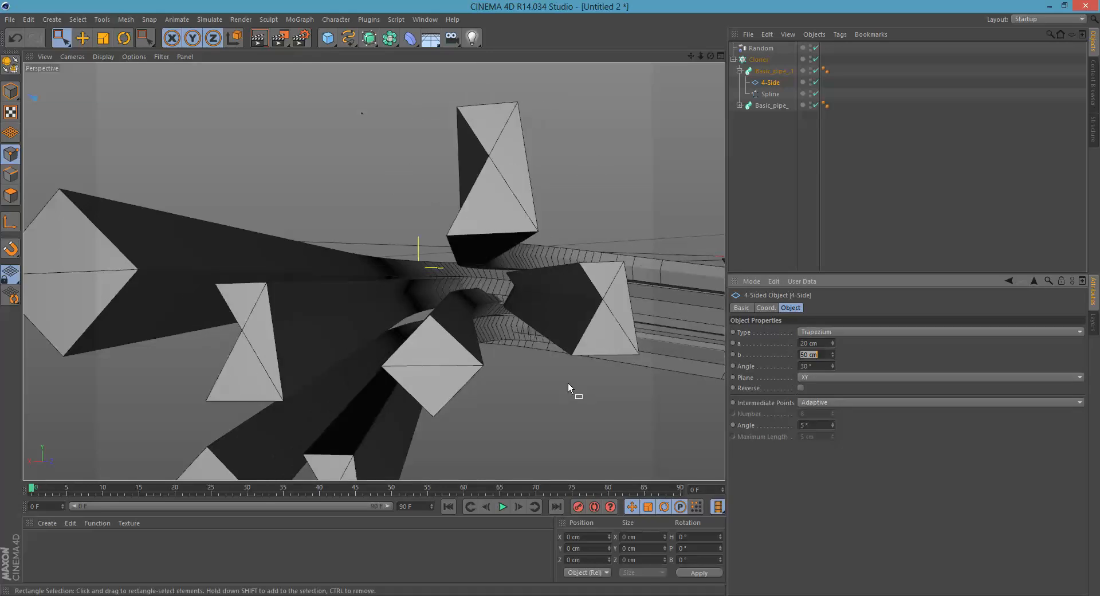
text(20)
key(Return)
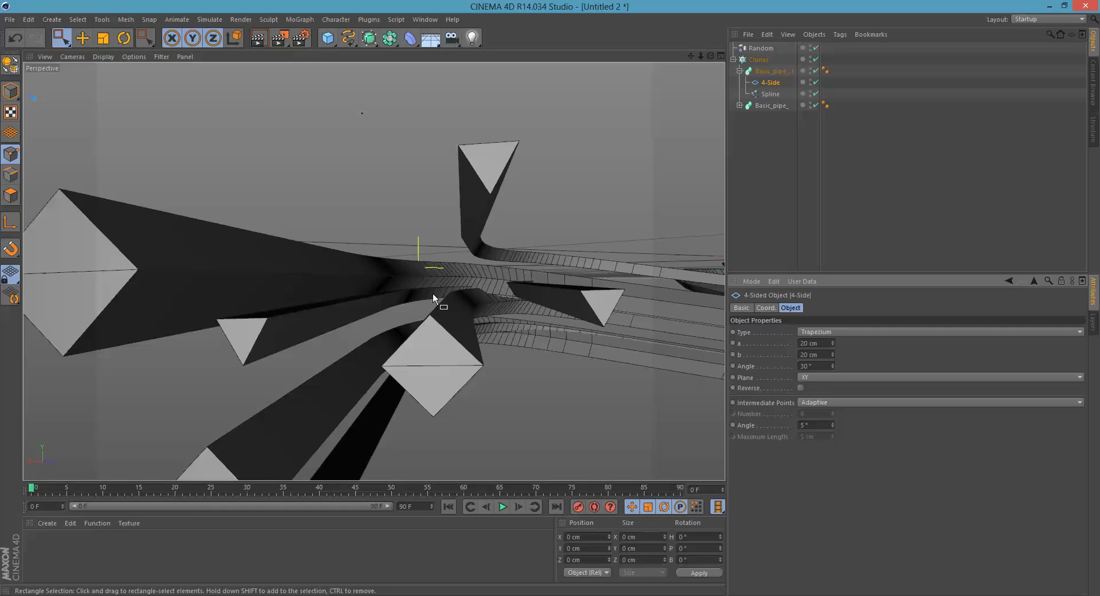
alt+drag(432, 294, 470, 318)
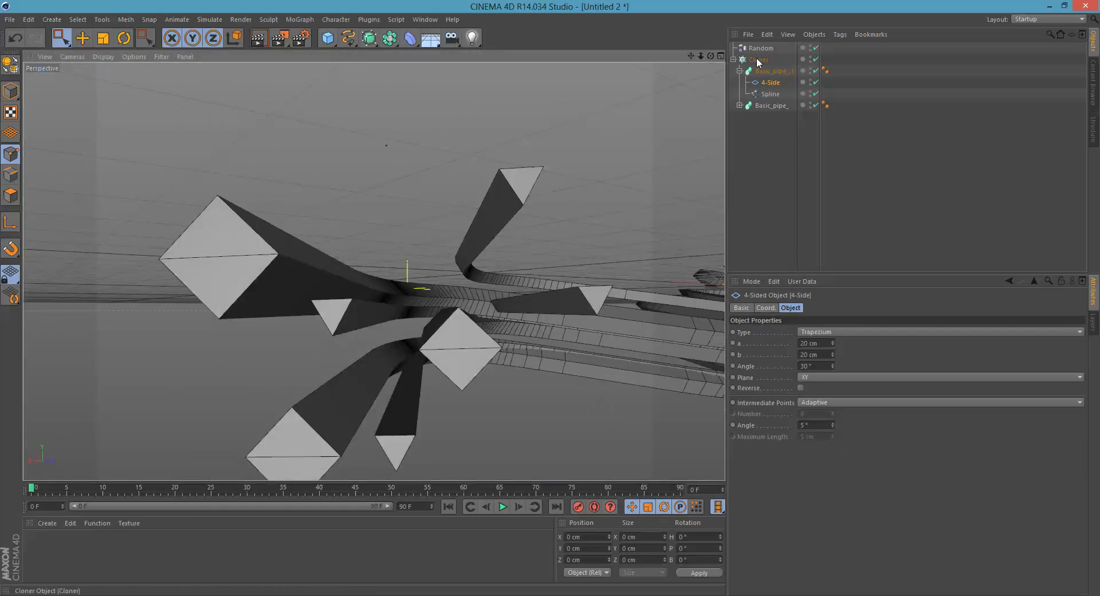
Step: Raise the radial Cloner's Count to 9 and inspect the spread of pipes up close
click(758, 59)
click(813, 308)
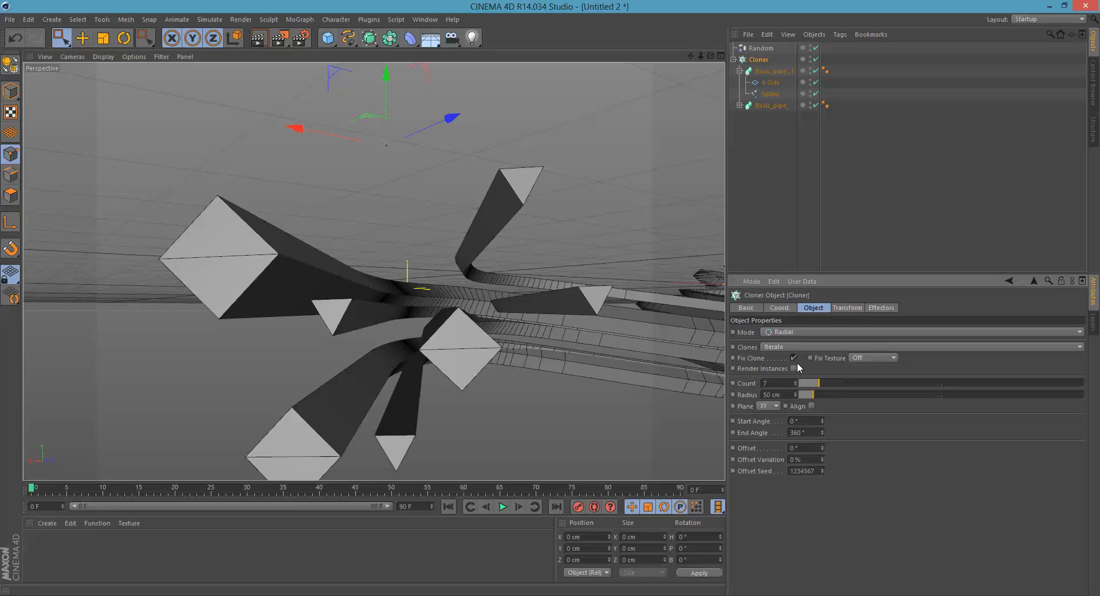
click(796, 380)
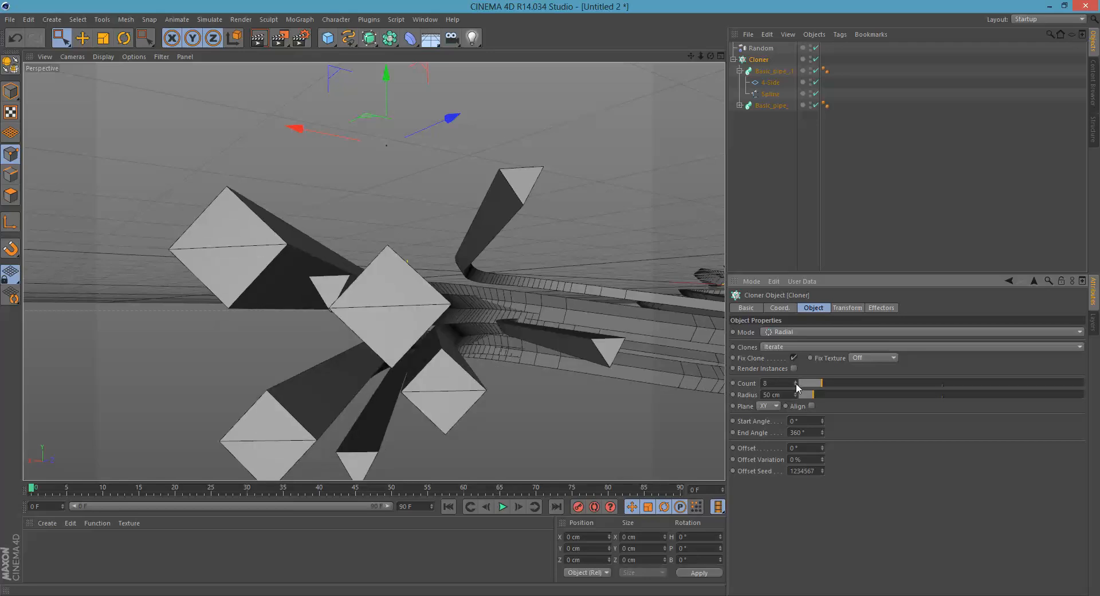
click(796, 380)
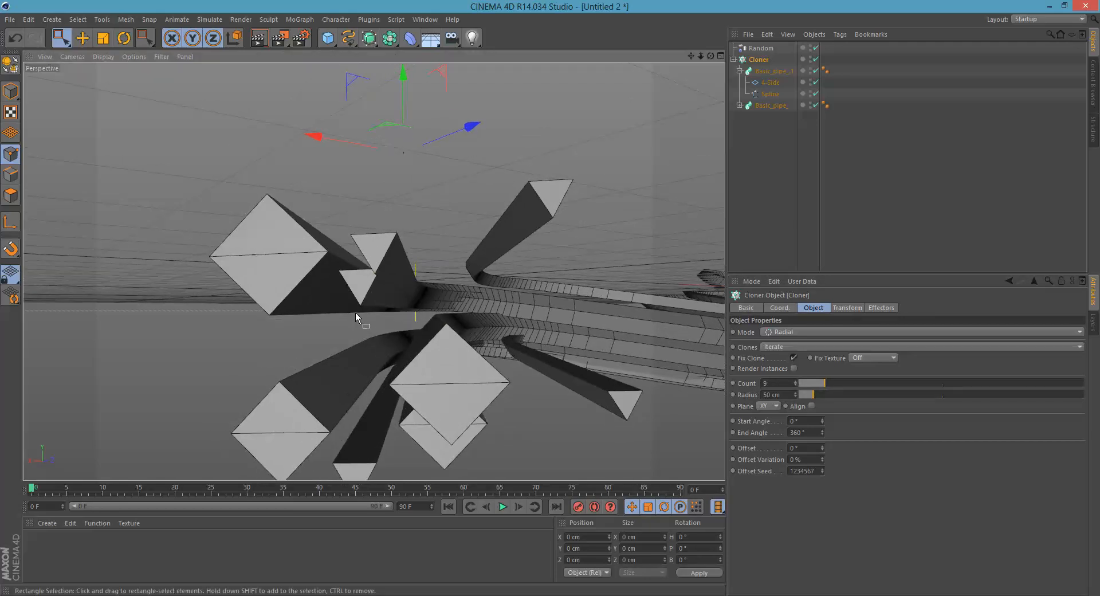
alt+drag(355, 312, 359, 351)
alt+right_drag(359, 352, 414, 347)
alt+drag(414, 347, 457, 338)
mouse_move(448, 302)
alt+mouse_down()
mouse_move(429, 271)
mouse_move(457, 292)
alt+mouse_up()
mouse_move(433, 292)
alt+right_down()
mouse_move(452, 292)
mouse_move(472, 315)
alt+right_up()
mouse_move(473, 315)
alt+mouse_down()
mouse_move(432, 312)
mouse_move(454, 315)
mouse_move(413, 291)
mouse_move(436, 323)
mouse_move(416, 280)
mouse_move(446, 310)
mouse_move(292, 379)
alt+mouse_up()
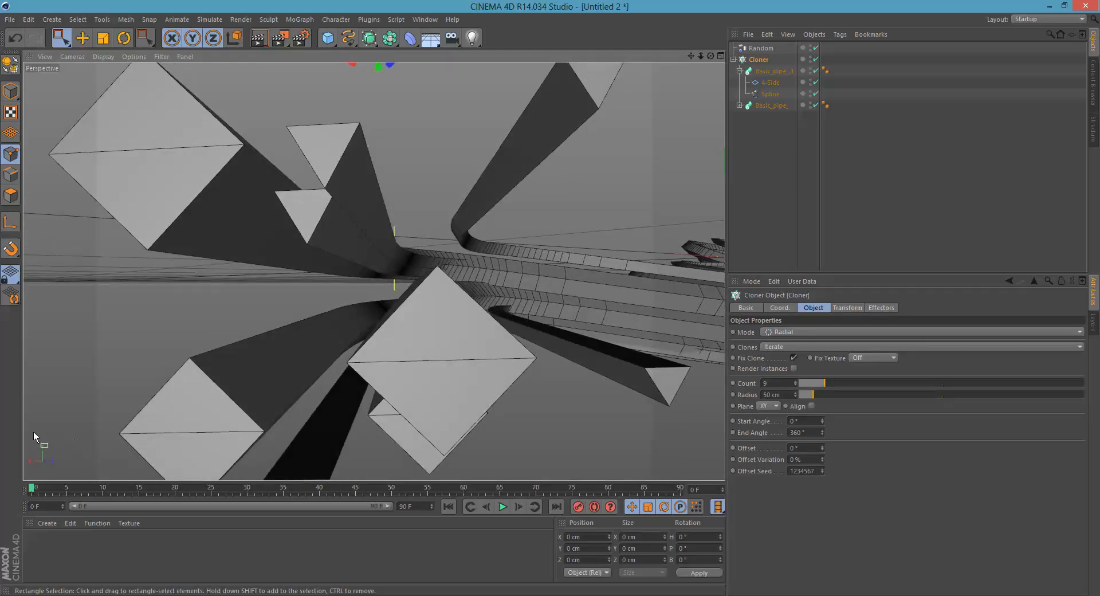
Step: Create a new material and open it in the Material Editor
double_click(40, 534)
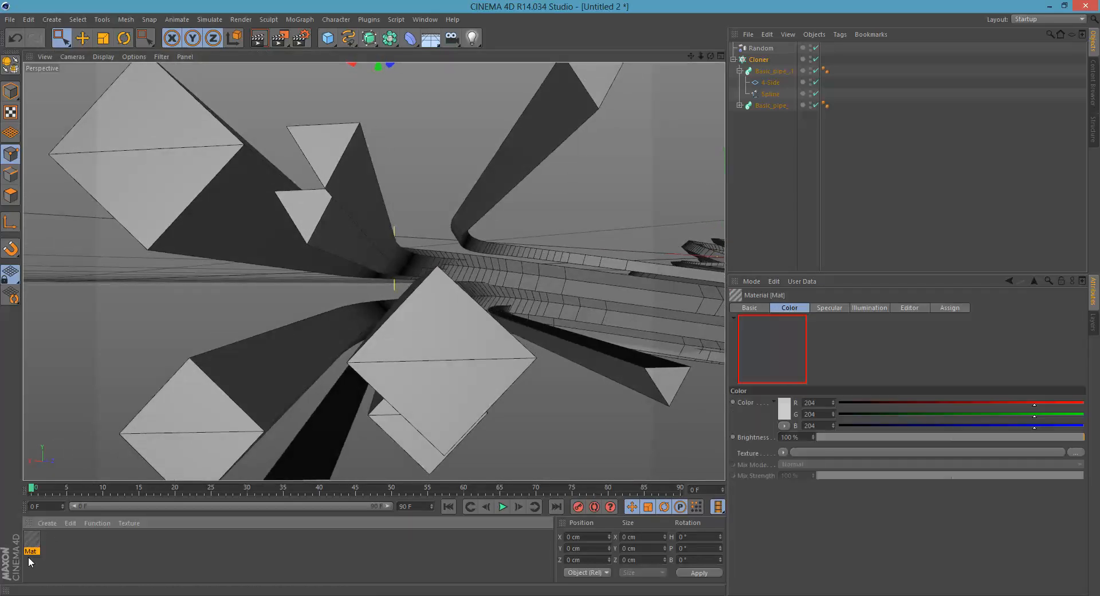
click(50, 523)
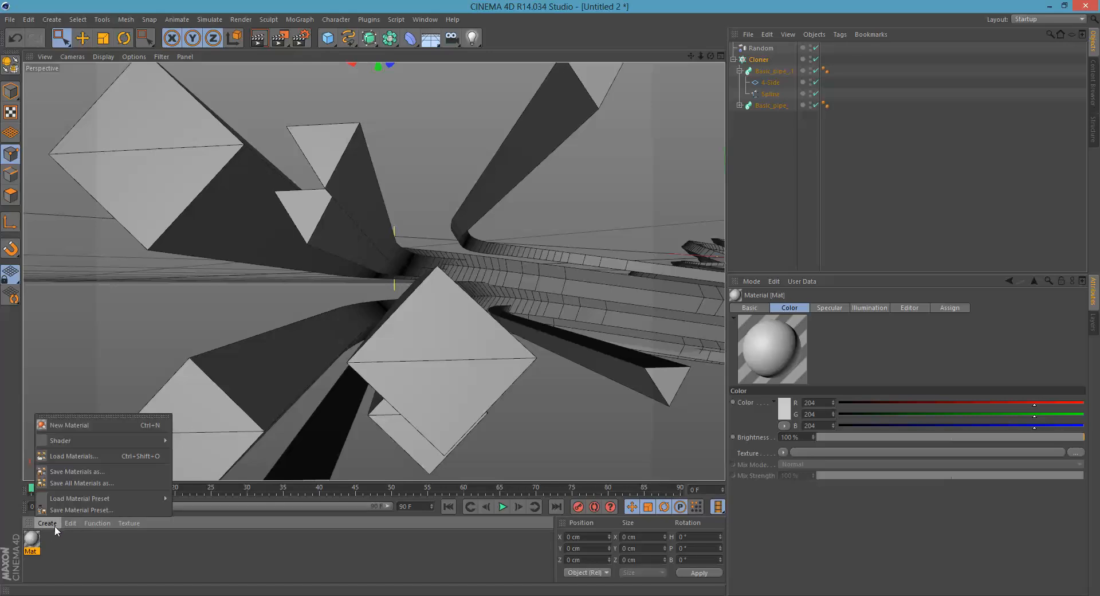
click(66, 424)
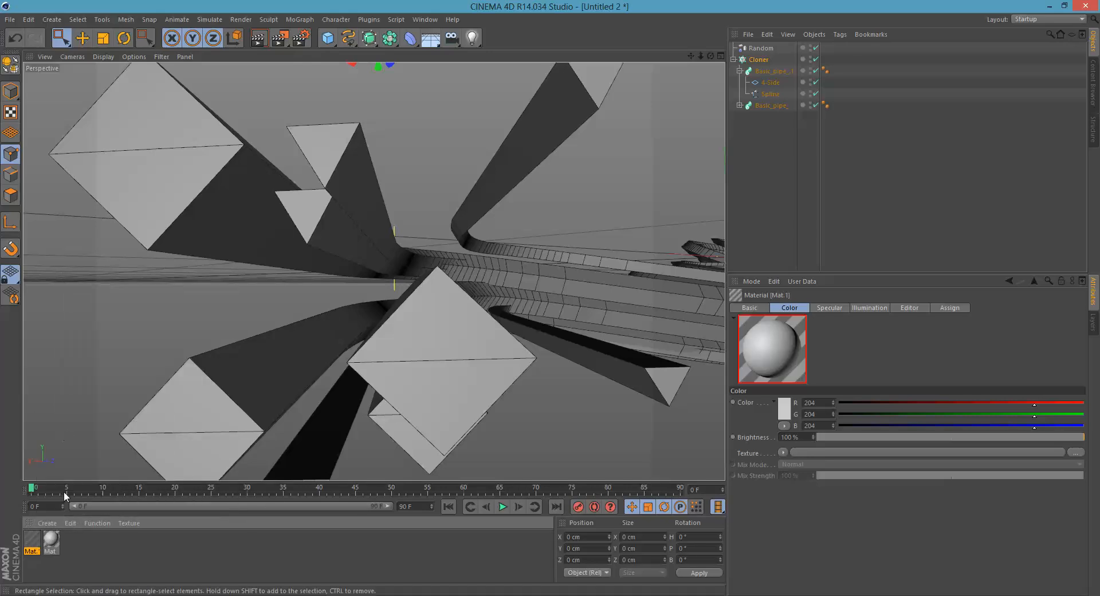
double_click(32, 542)
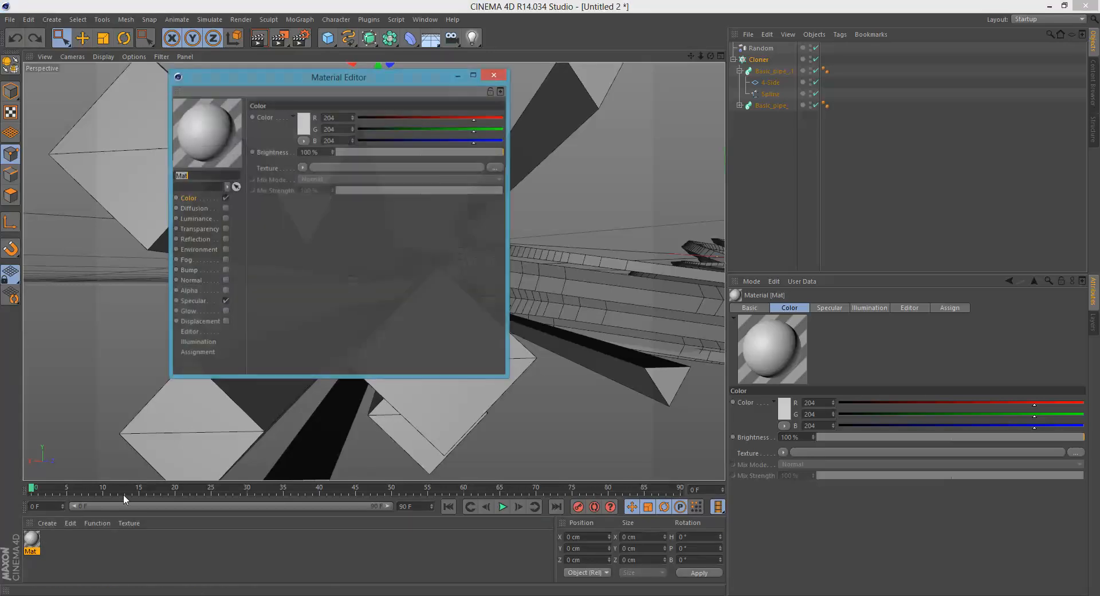
drag(323, 87, 593, 109)
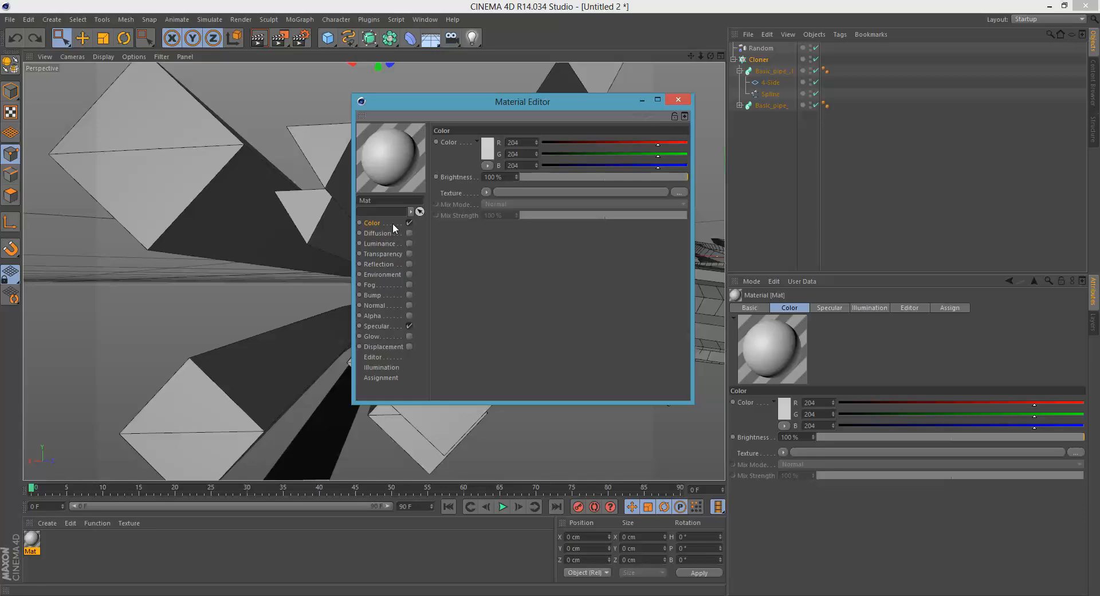
Step: Enable the new material's Luminance channel and turn off its Color channel
click(486, 192)
click(448, 245)
click(387, 242)
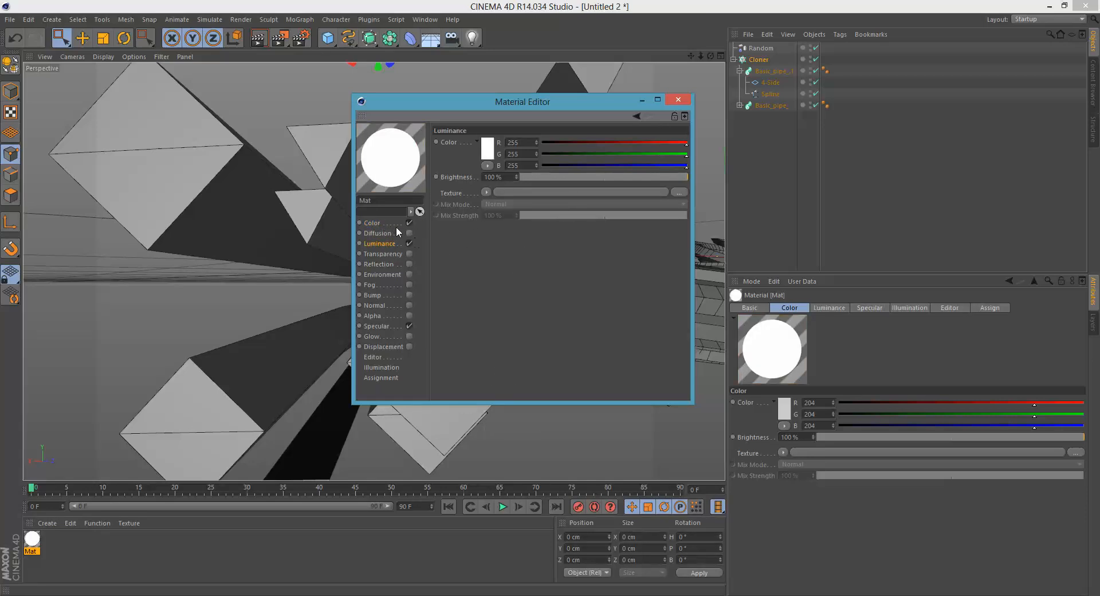
click(394, 224)
click(409, 223)
click(378, 244)
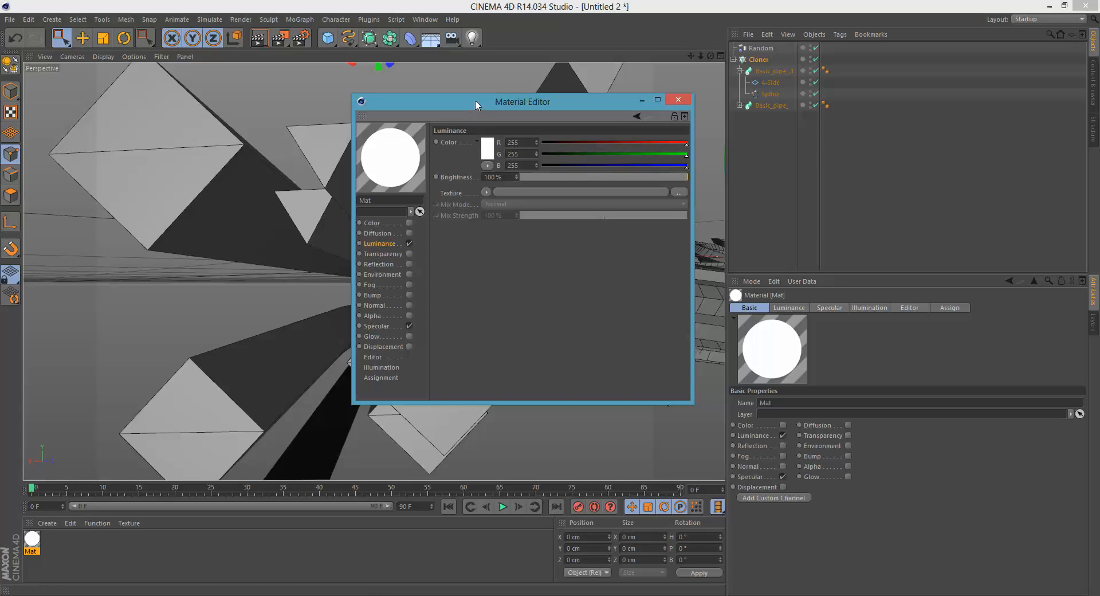
Step: Load the MoGraph Multi Shader as the texture of the material's Luminance channel
drag(480, 99, 485, 82)
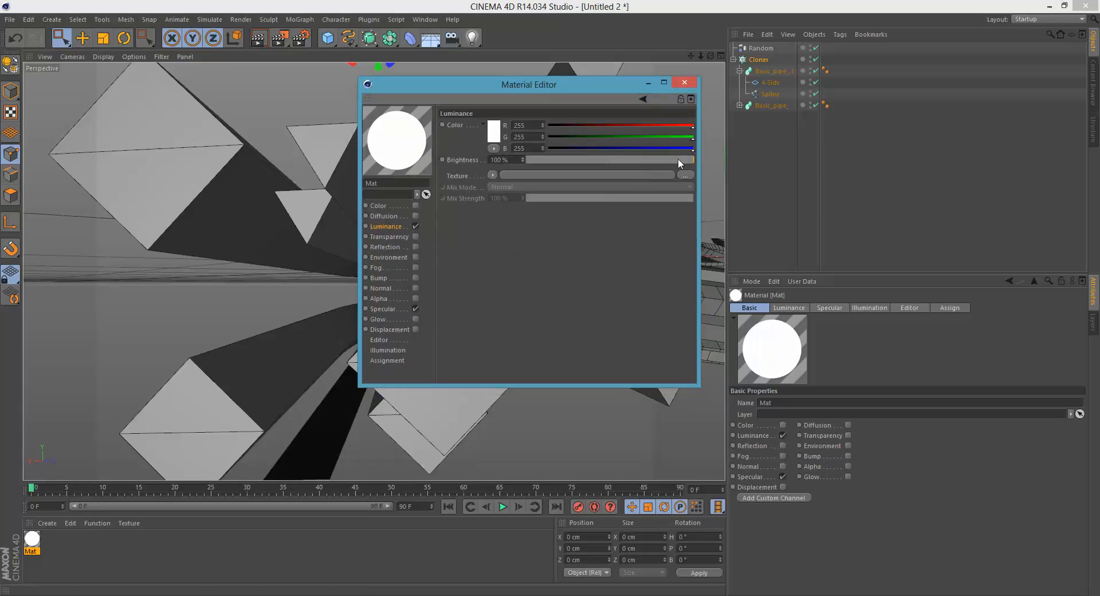
drag(513, 93, 522, 86)
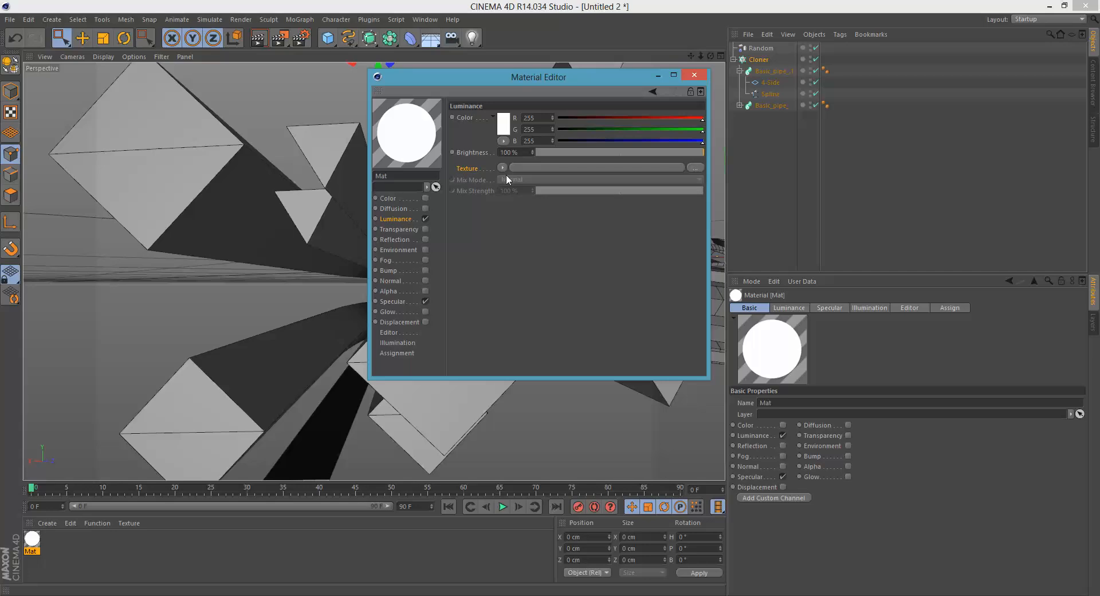
click(505, 166)
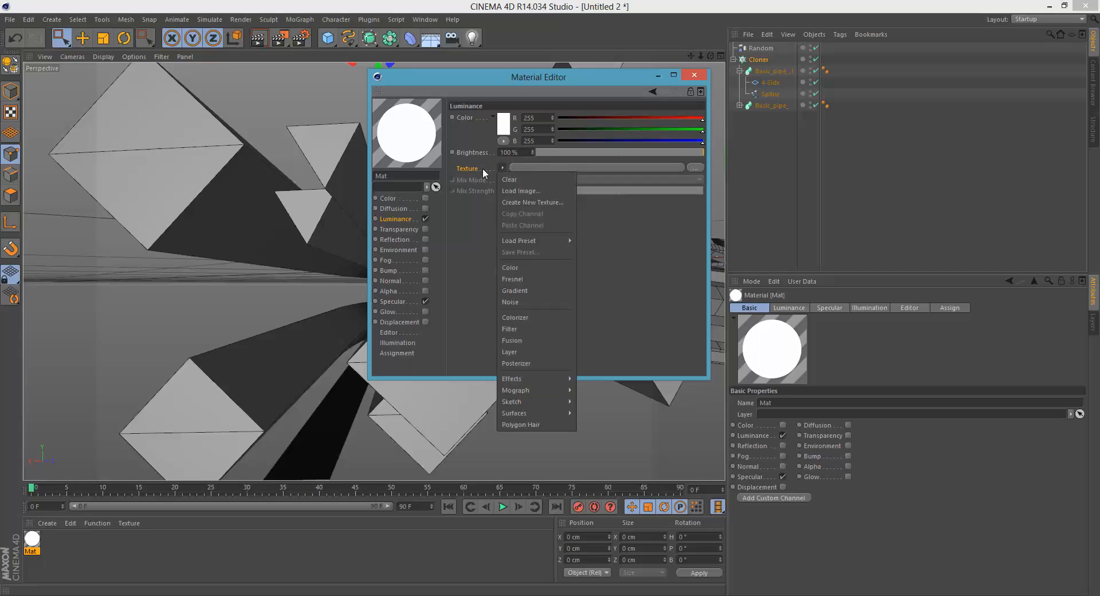
click(502, 167)
click(503, 168)
mouse_move(536, 378)
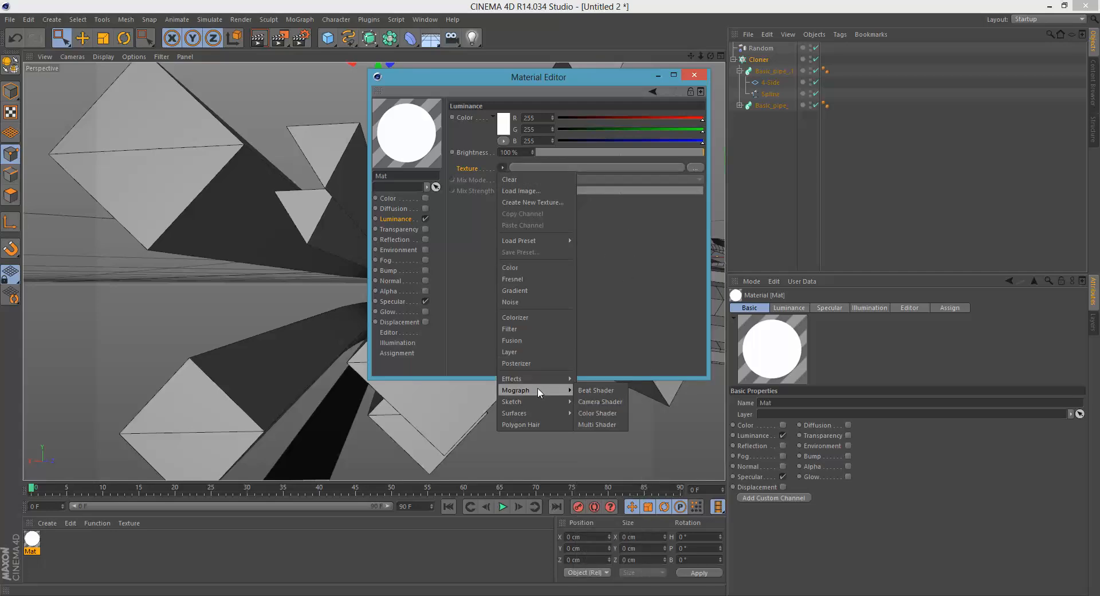
click(607, 424)
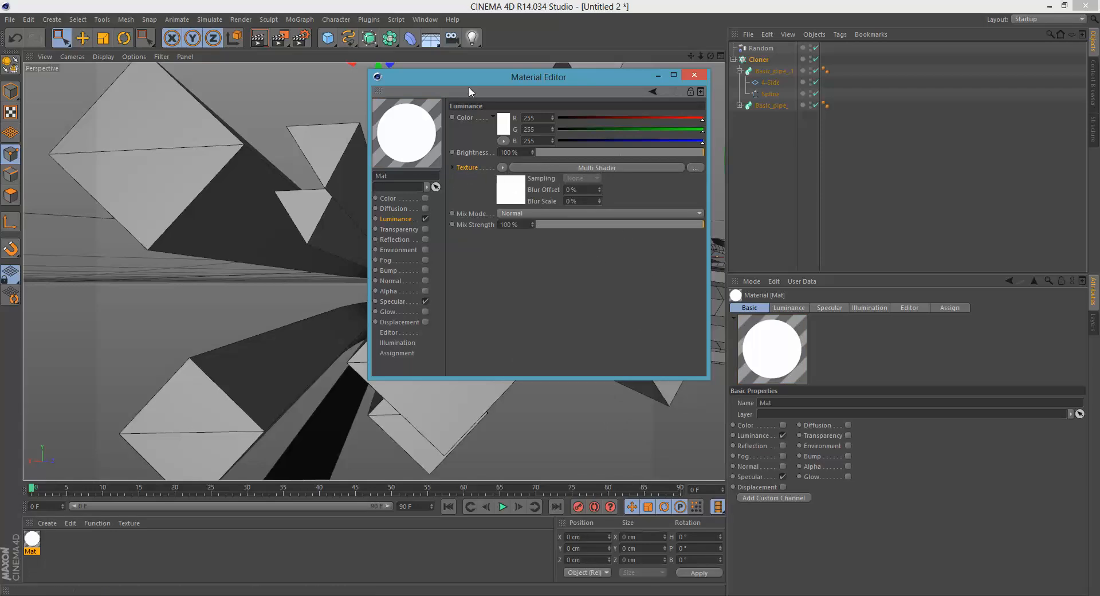
drag(469, 81, 447, 114)
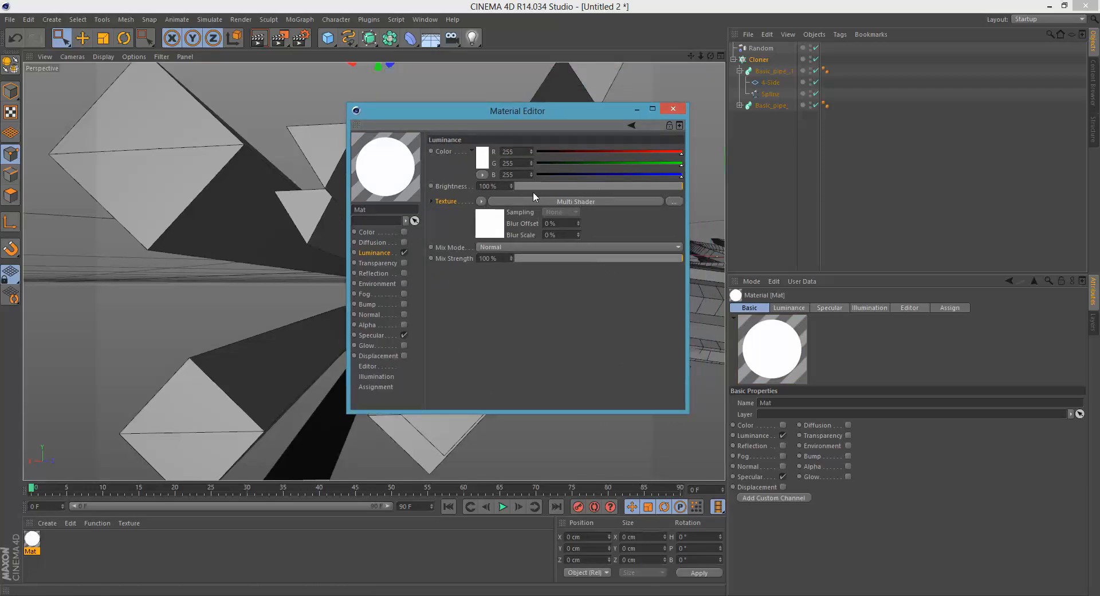
Step: Open the Multi Shader's properties and add four texture slots, up to Texture 6
click(491, 225)
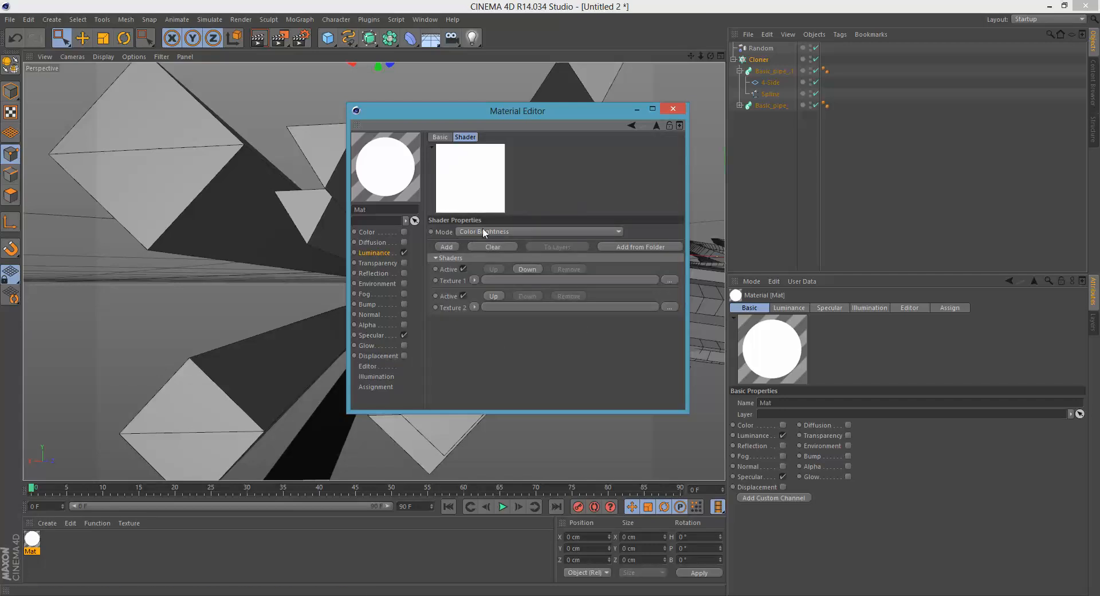
drag(520, 112, 749, 154)
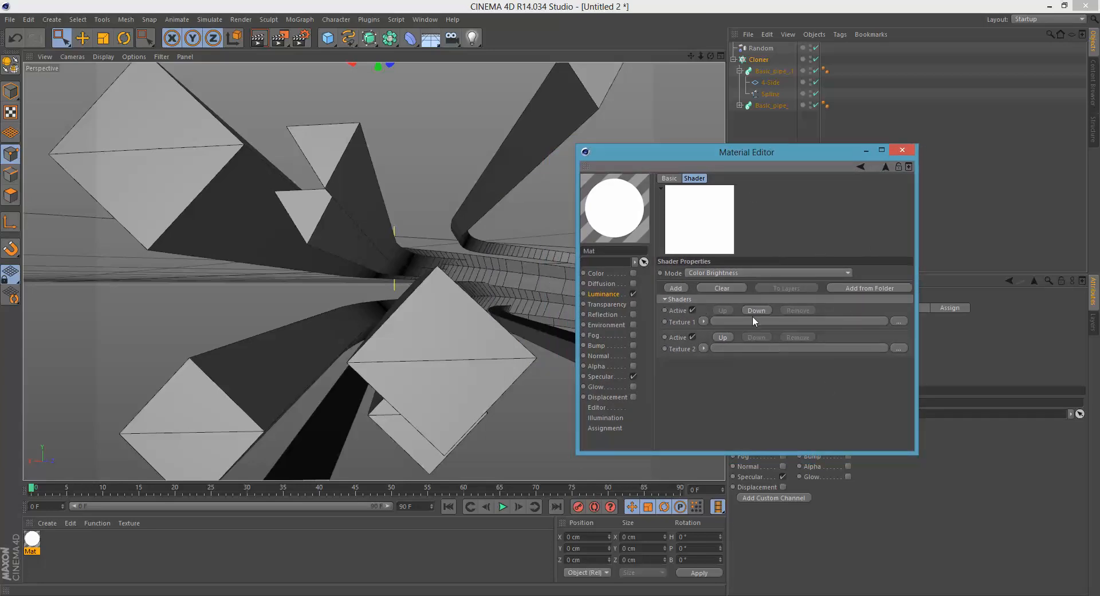
click(703, 322)
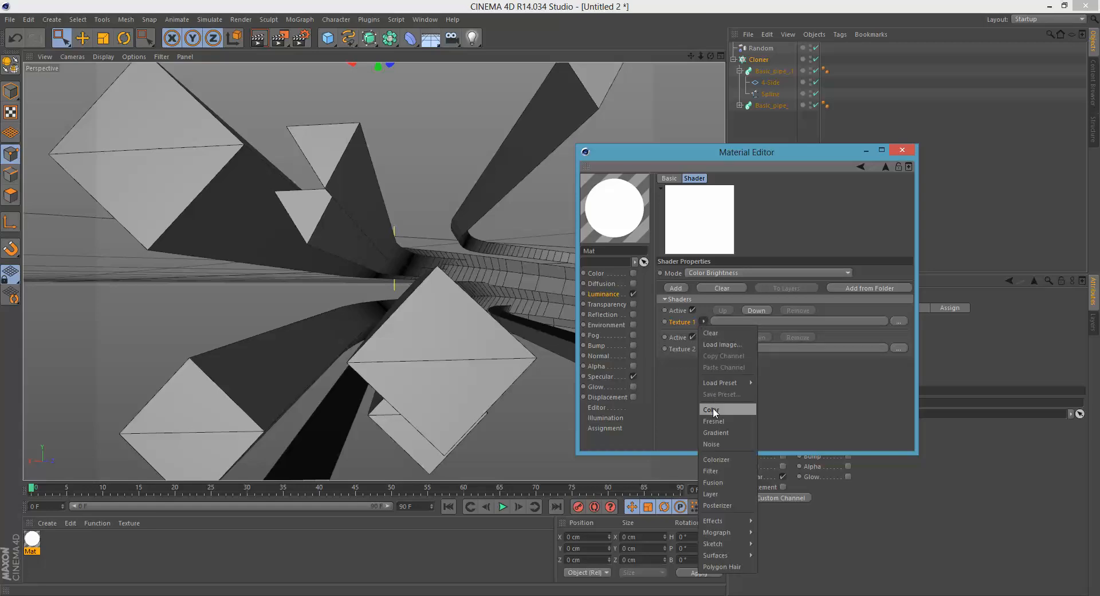
click(682, 324)
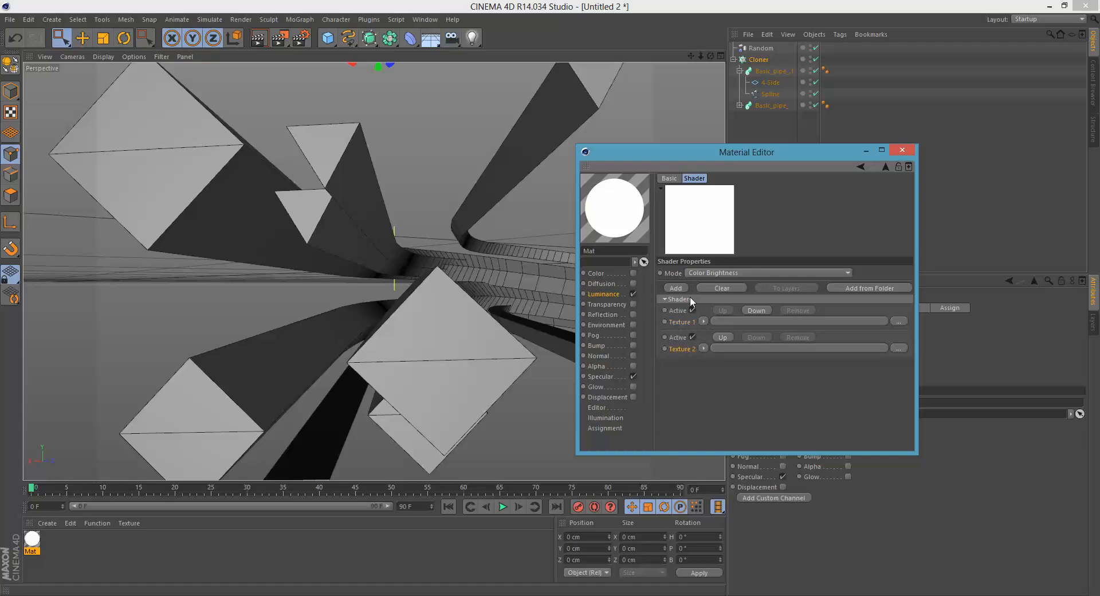
click(675, 288)
click(672, 291)
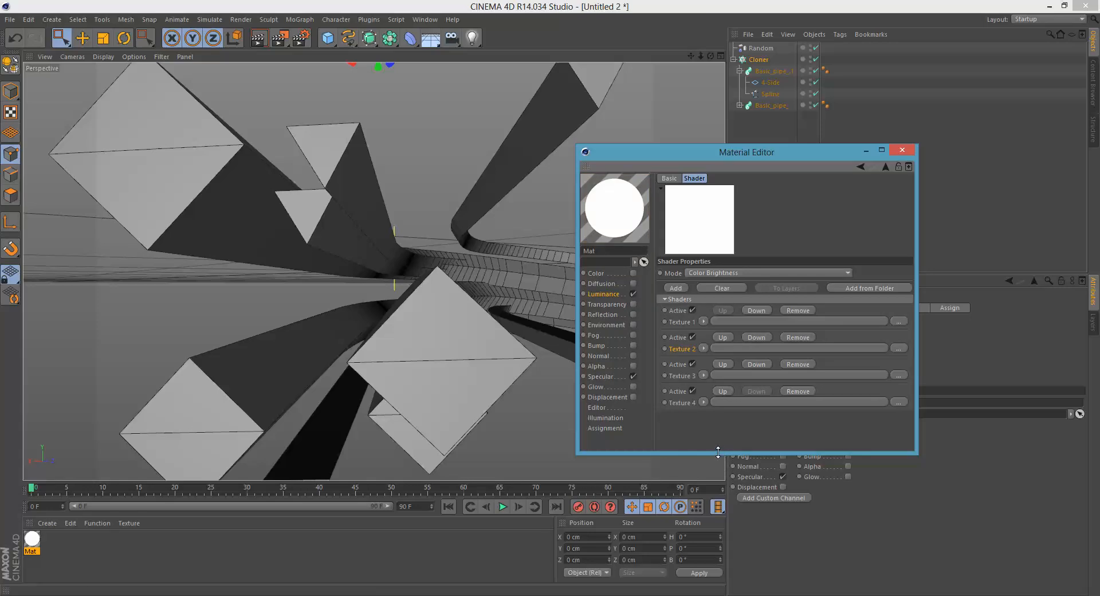
drag(718, 452, 711, 576)
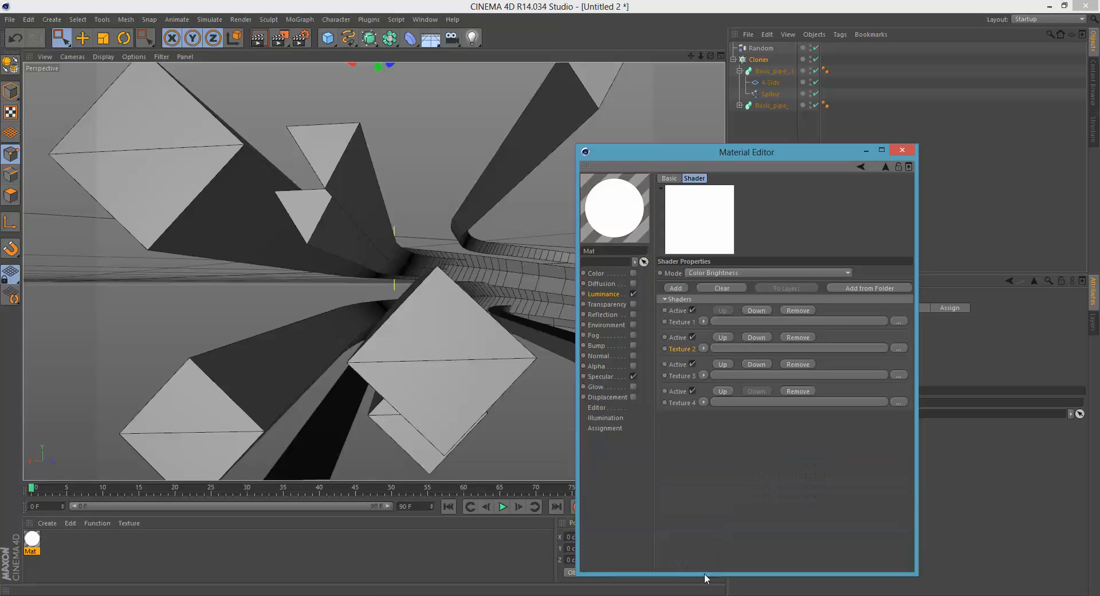
click(676, 289)
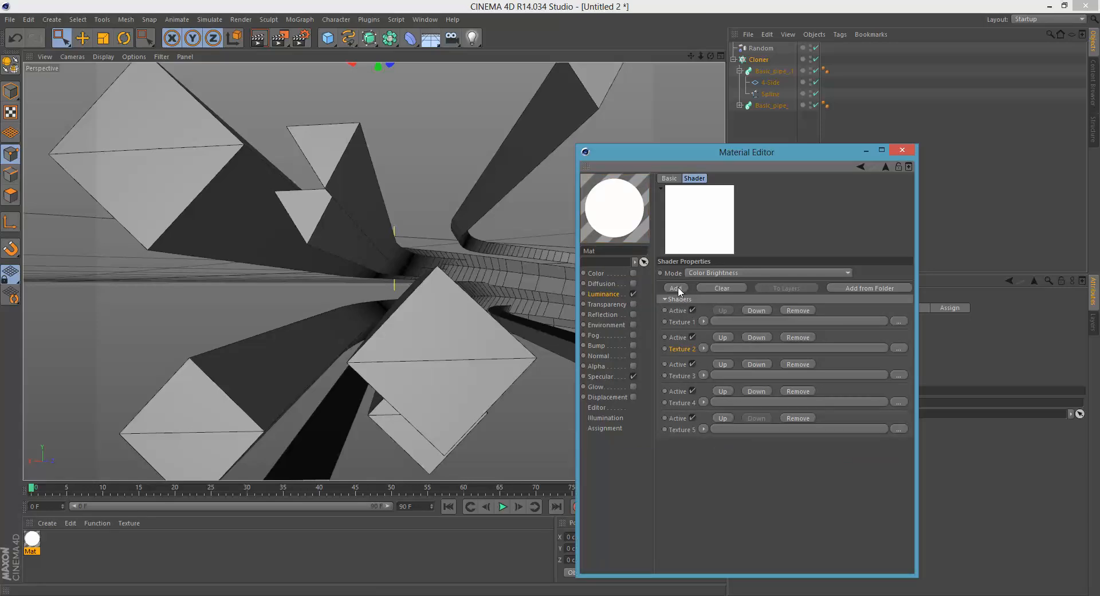
click(676, 288)
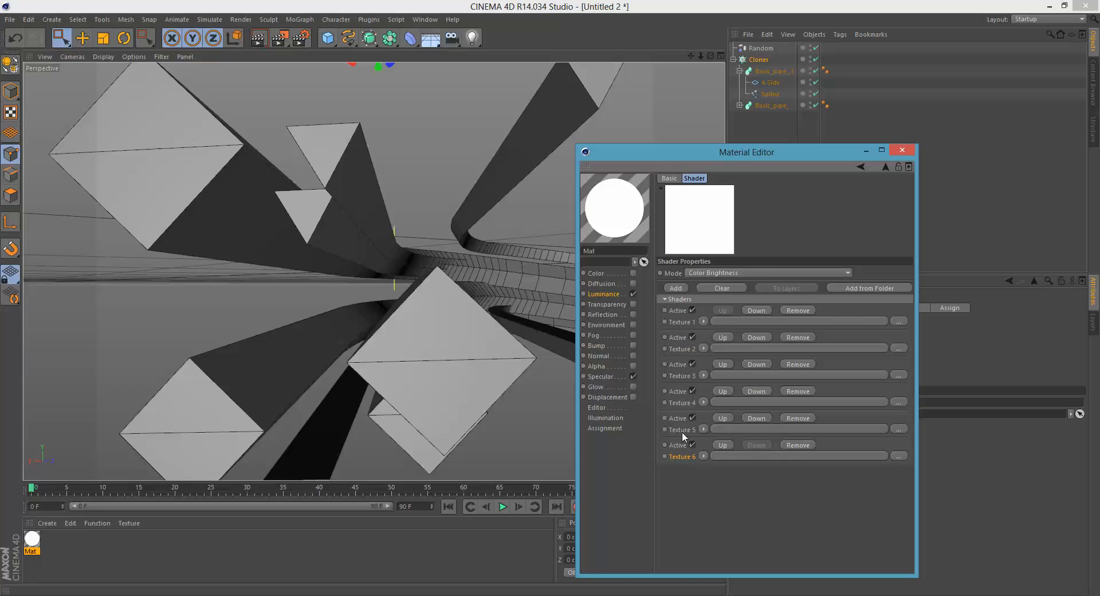
Step: Assign a Color shader to Texture 1 and set it to light orange, RGB 255, 161, 130
click(704, 321)
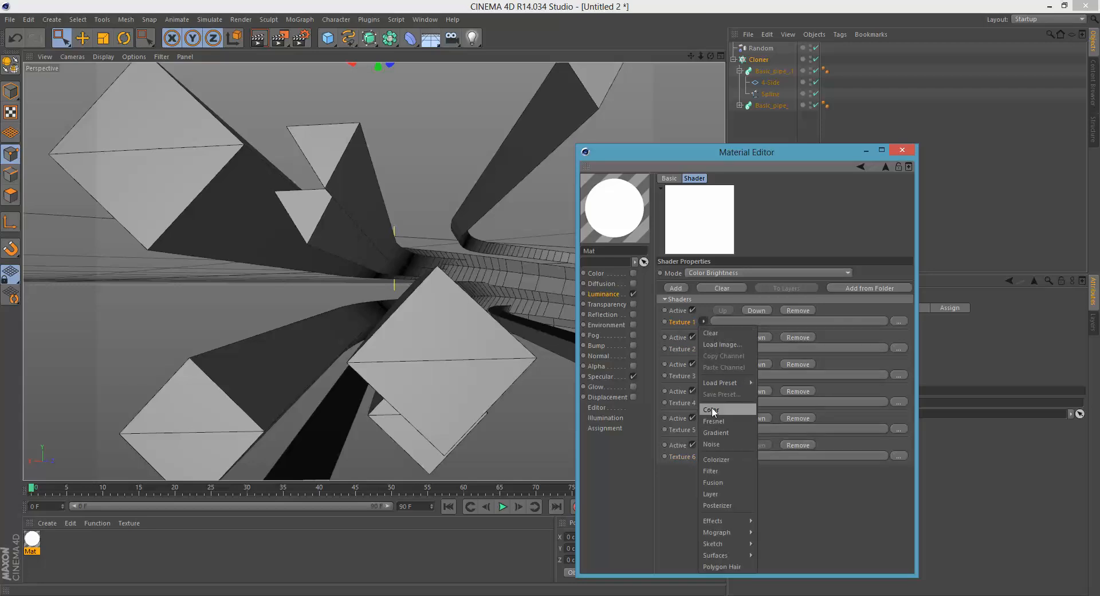
click(712, 412)
click(722, 343)
click(711, 287)
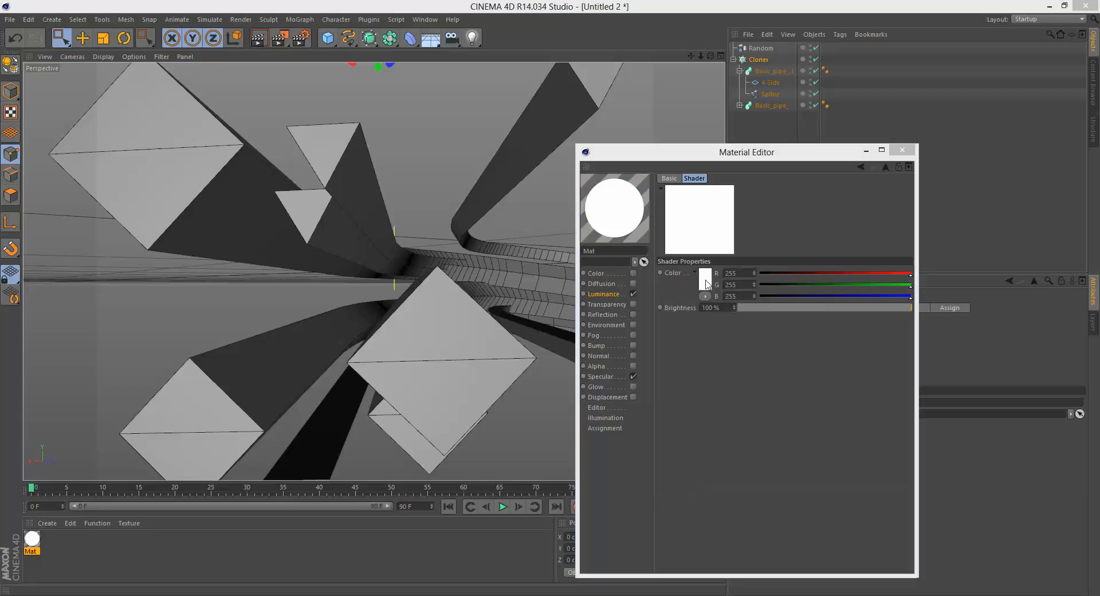
mouse_move(683, 239)
mouse_down()
mouse_move(710, 254)
mouse_move(679, 240)
mouse_up()
click(687, 337)
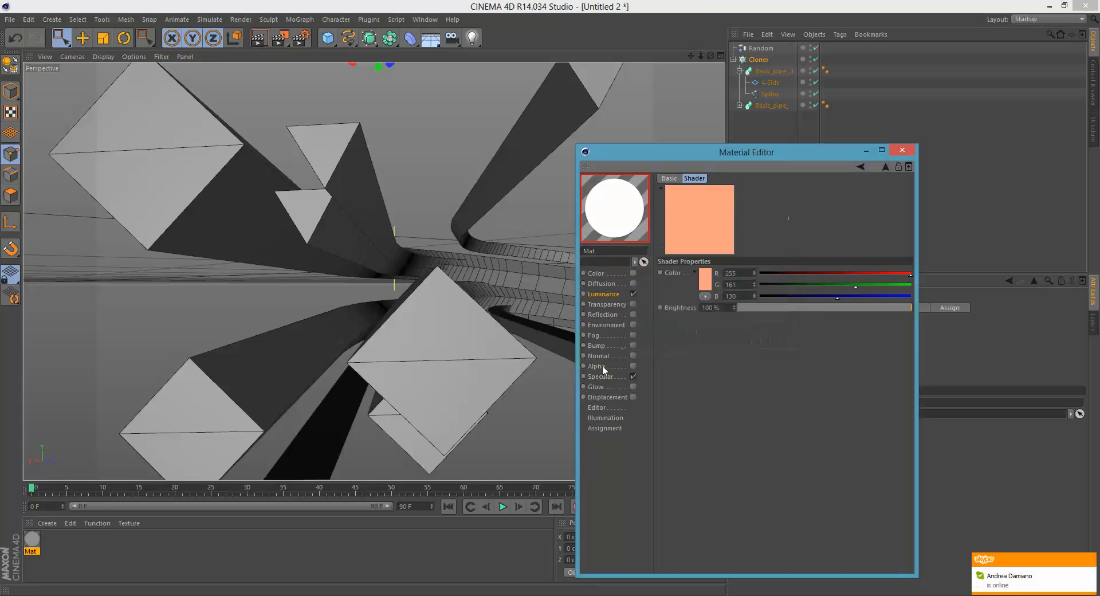
click(885, 167)
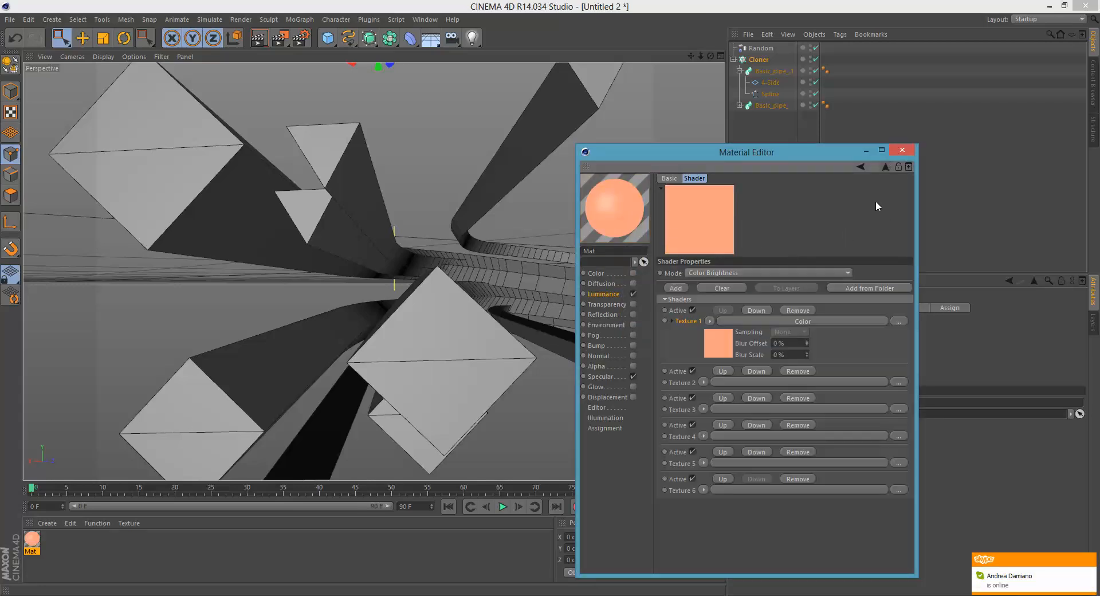
Step: Assign a Color shader to Texture 2 and set it to pure red, RGB 255, 0, 0
click(703, 382)
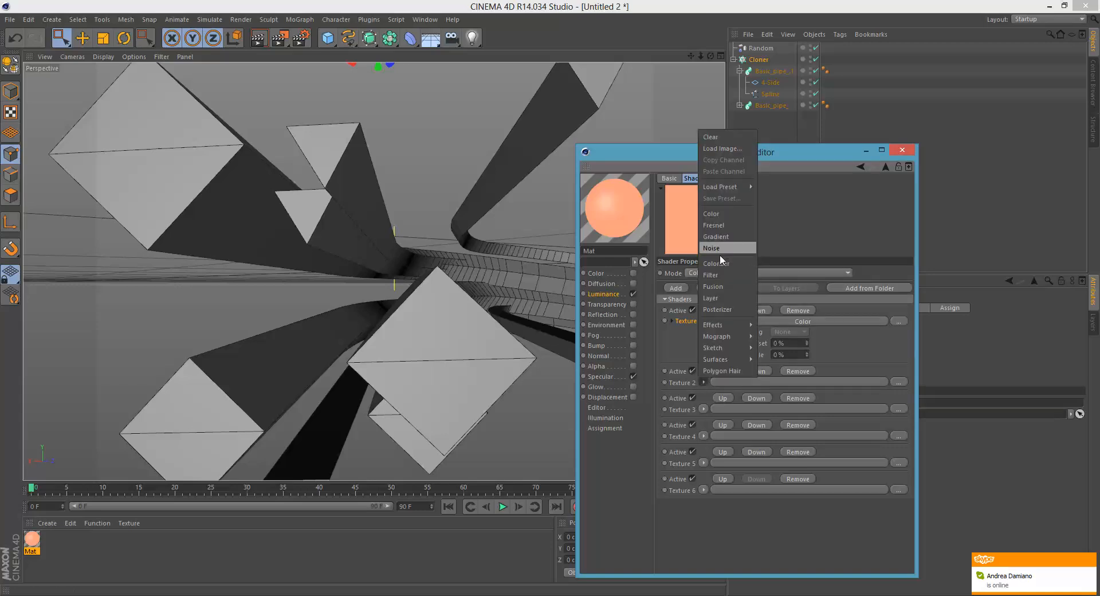
click(714, 214)
click(730, 401)
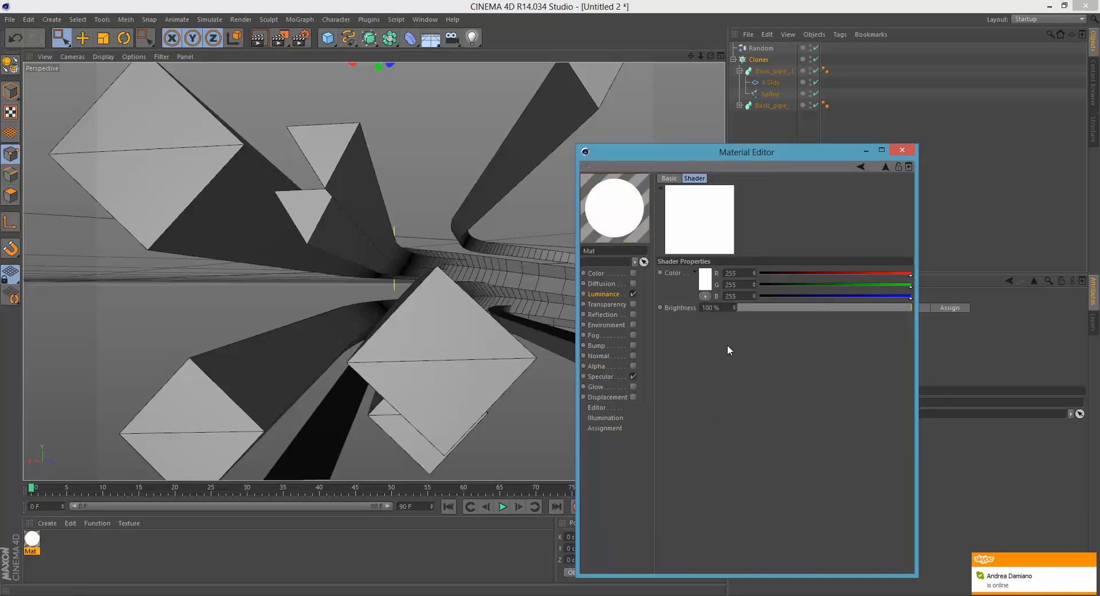
click(709, 280)
click(706, 276)
drag(706, 278, 714, 237)
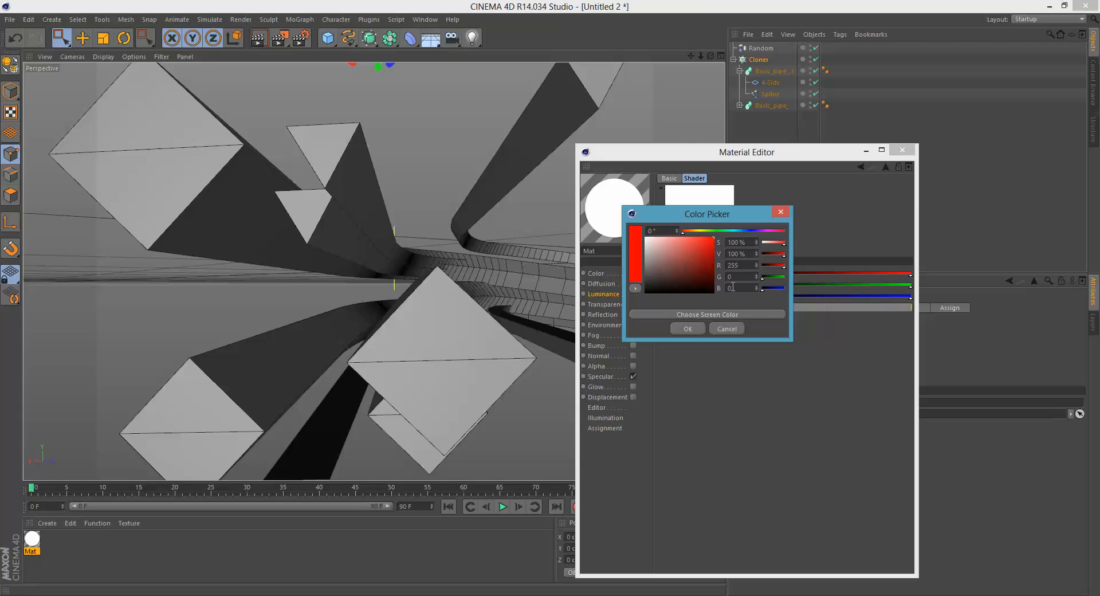
click(688, 330)
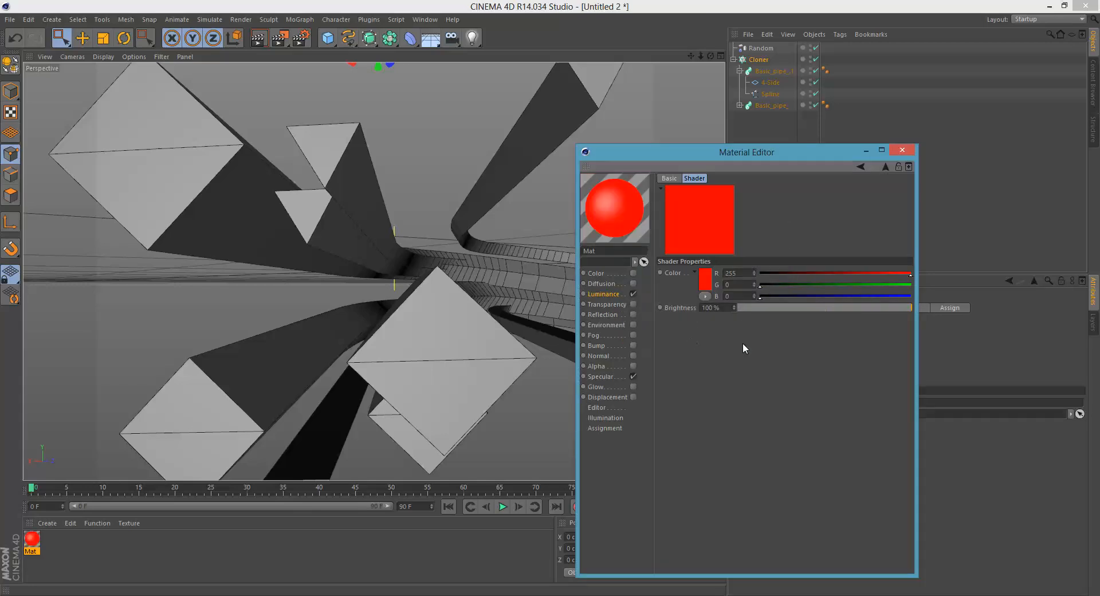
click(885, 167)
Step: Assign a Color shader to Texture 3 and set it to yellow, RGB 255, 229, 0
click(701, 442)
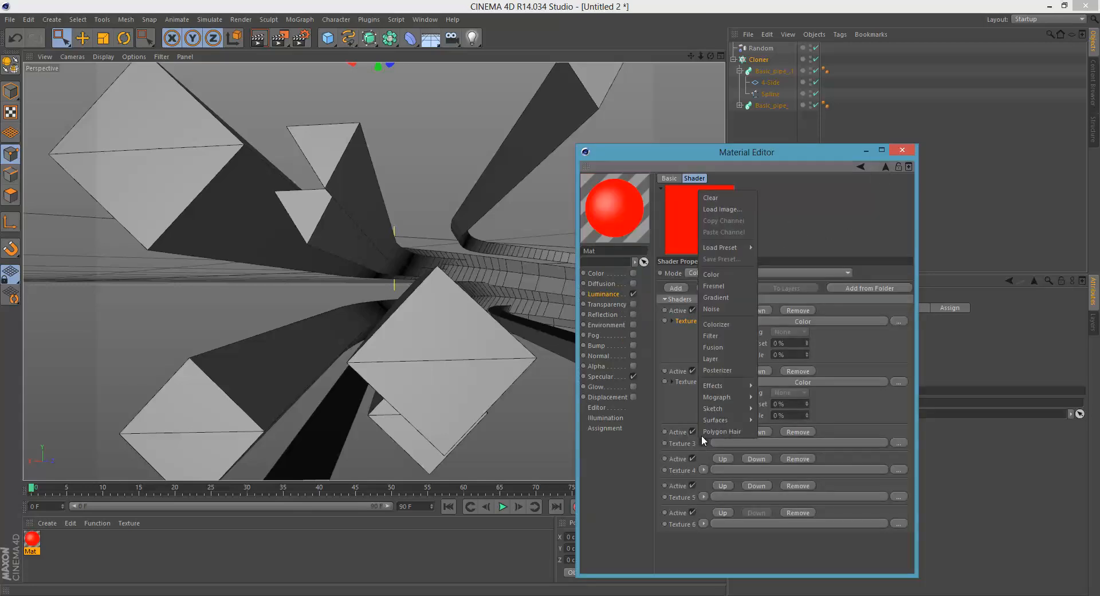
click(723, 273)
click(803, 442)
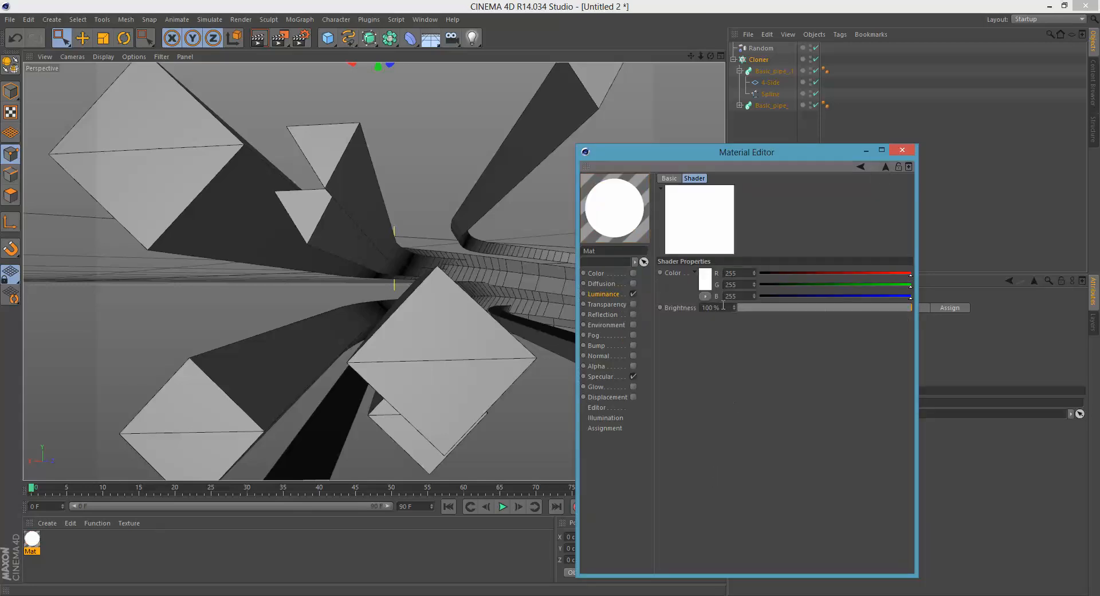
click(700, 284)
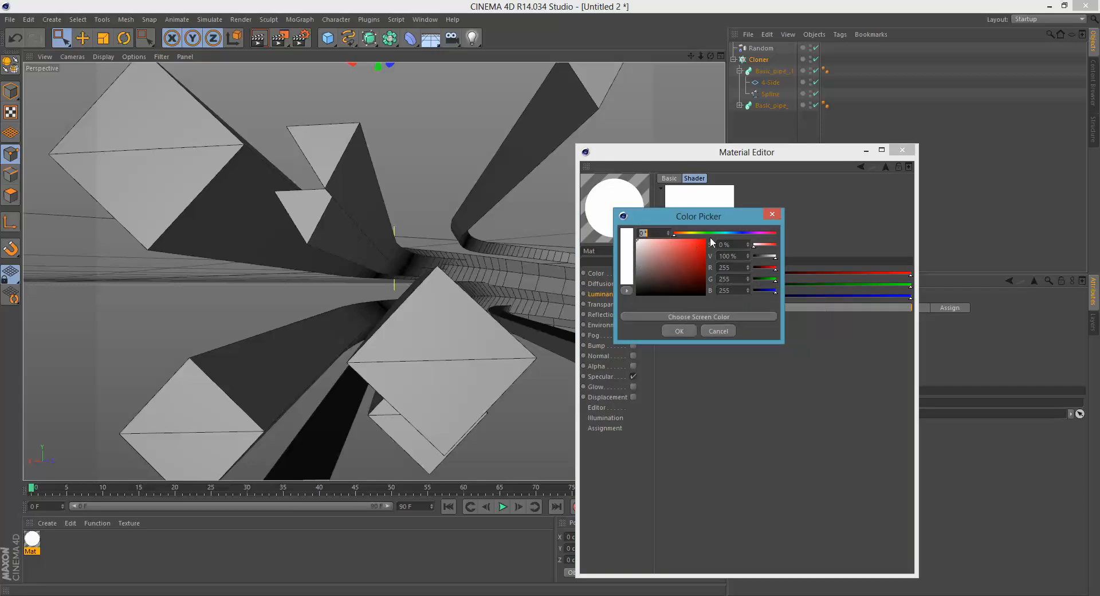
drag(692, 235, 724, 224)
click(680, 331)
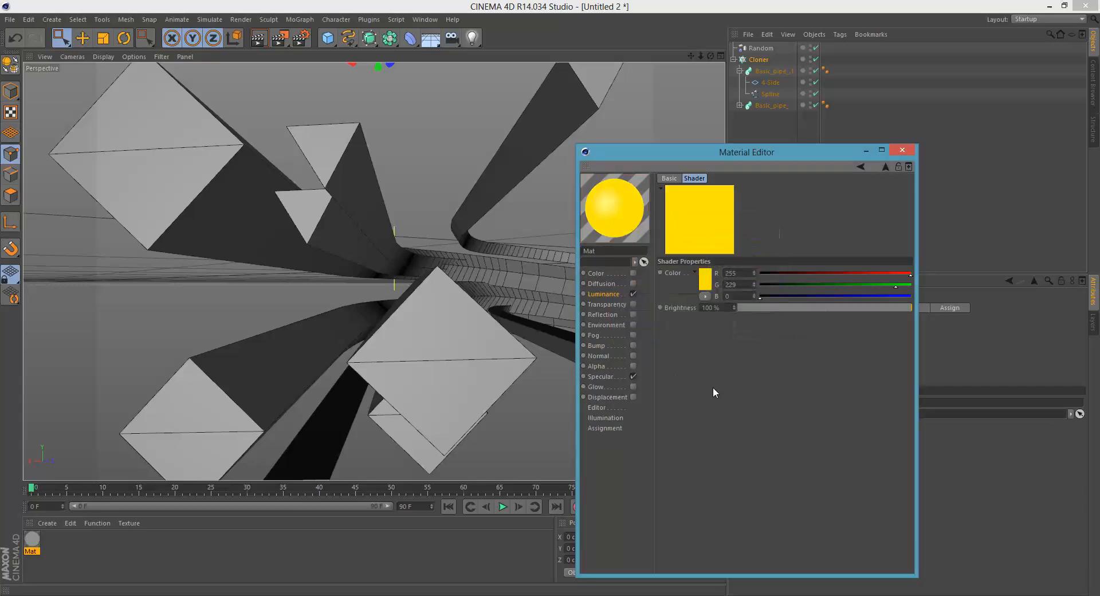
click(885, 167)
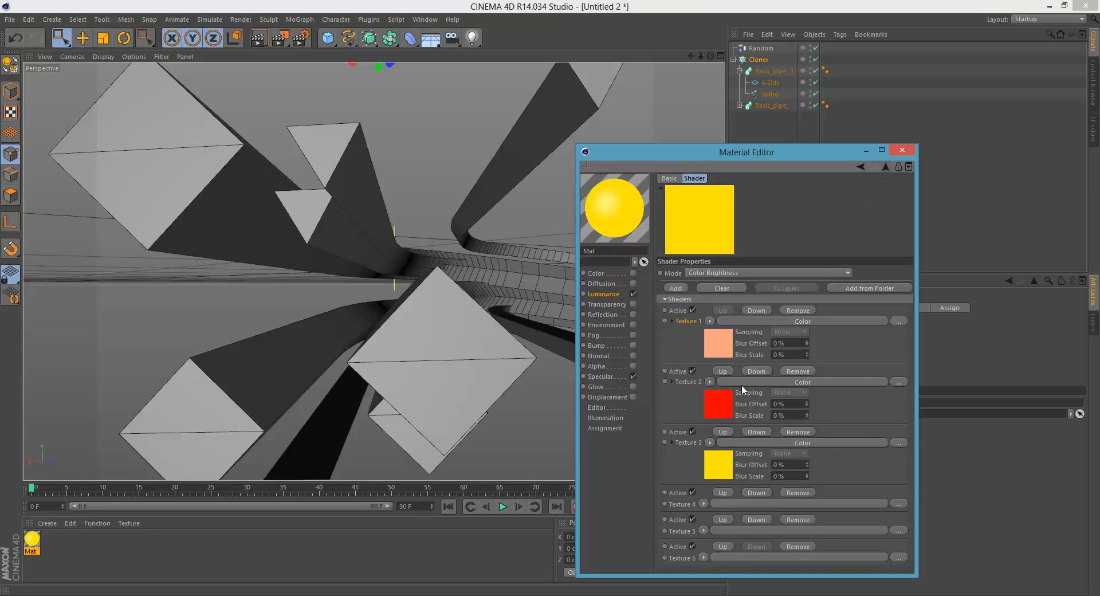
Step: Change Texture 3's color to lime green, RGB 161, 255, 0, and return to the Multi Shader's texture list
click(724, 473)
click(700, 286)
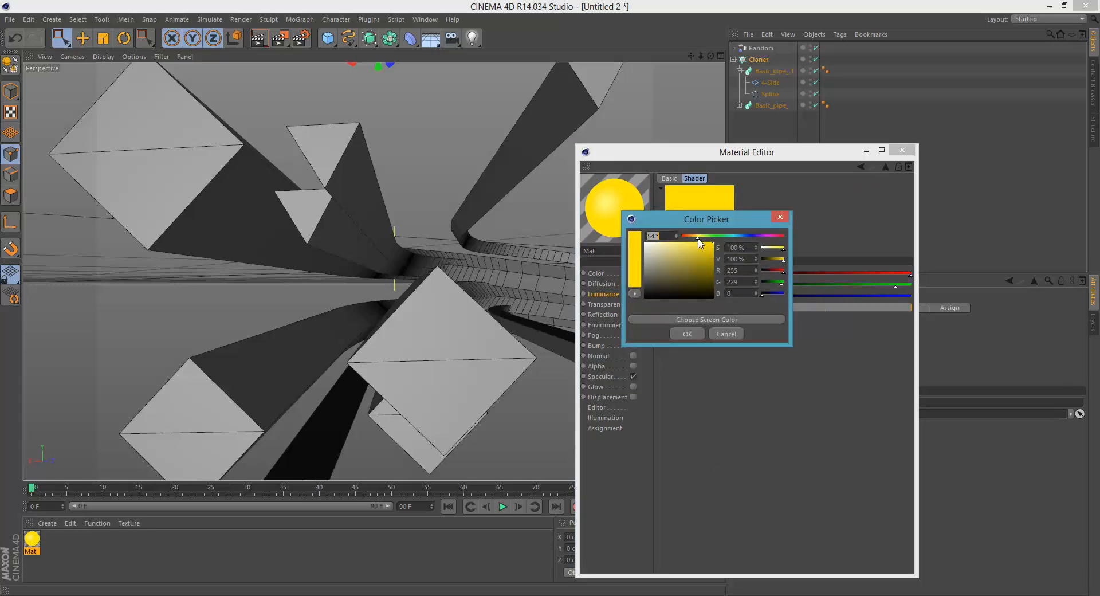
mouse_move(698, 237)
mouse_down()
mouse_move(715, 237)
mouse_move(705, 237)
mouse_up()
click(687, 334)
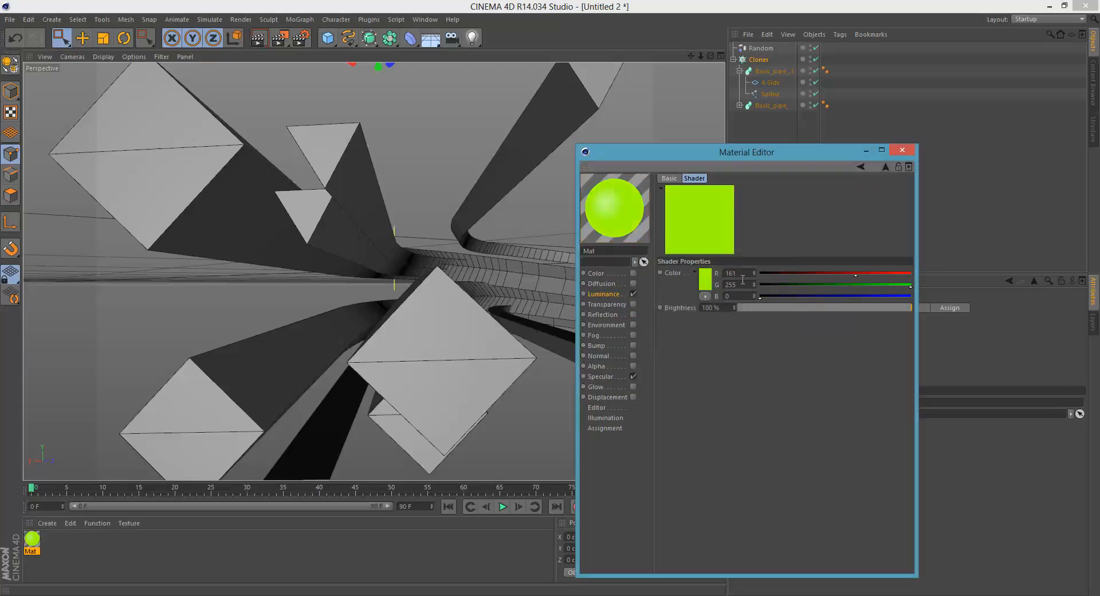
drag(771, 153, 826, 97)
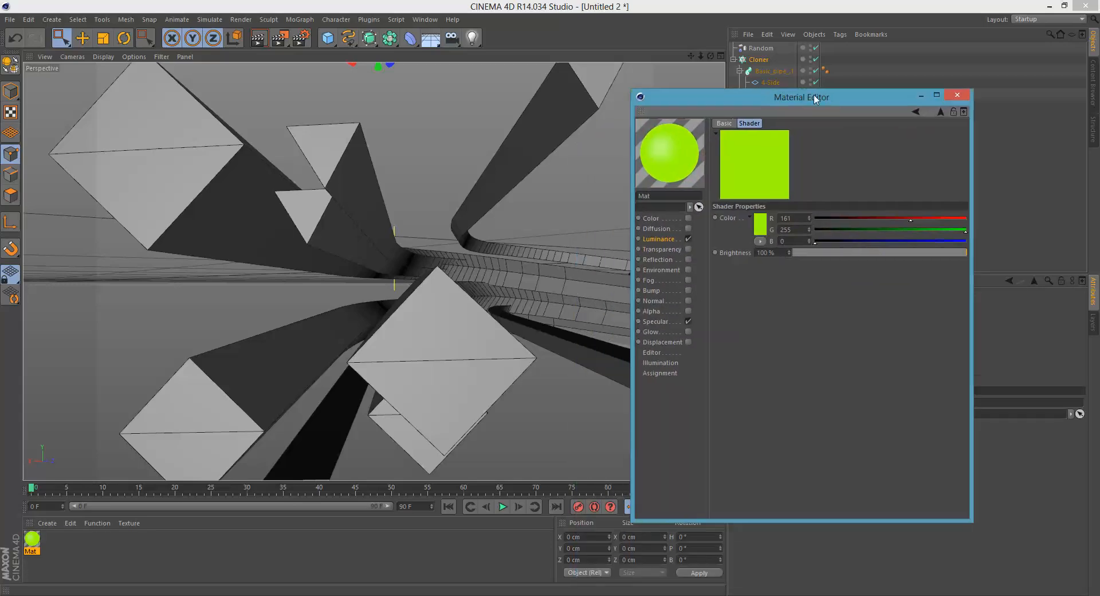
click(938, 112)
Step: Assign a Color shader to Texture 4, set it to blue, RGB 0, 114, 255, and return to the texture list
click(759, 448)
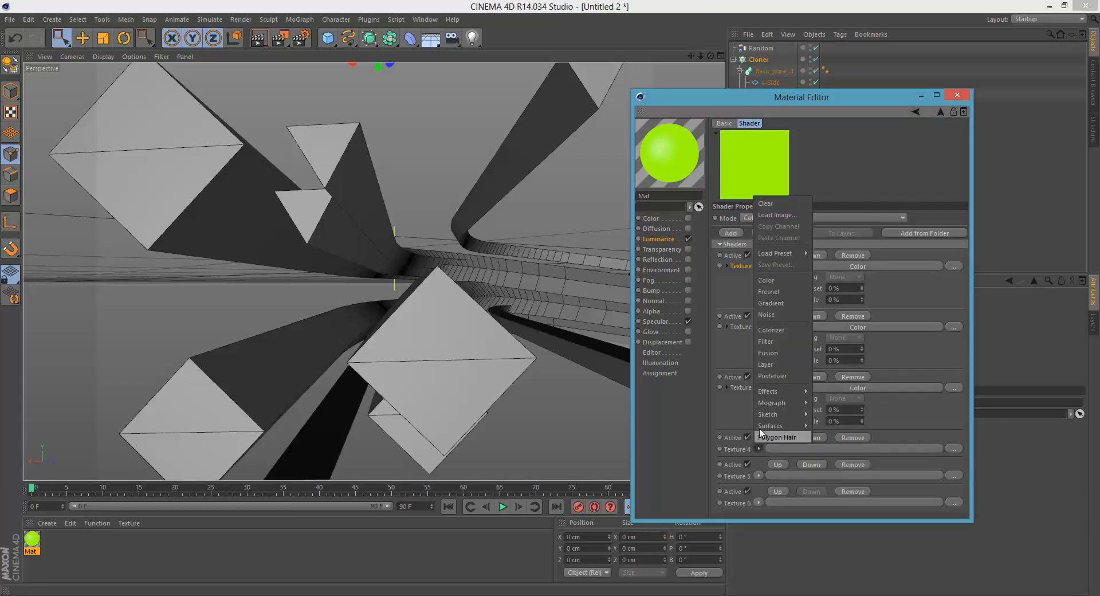
click(775, 291)
click(762, 473)
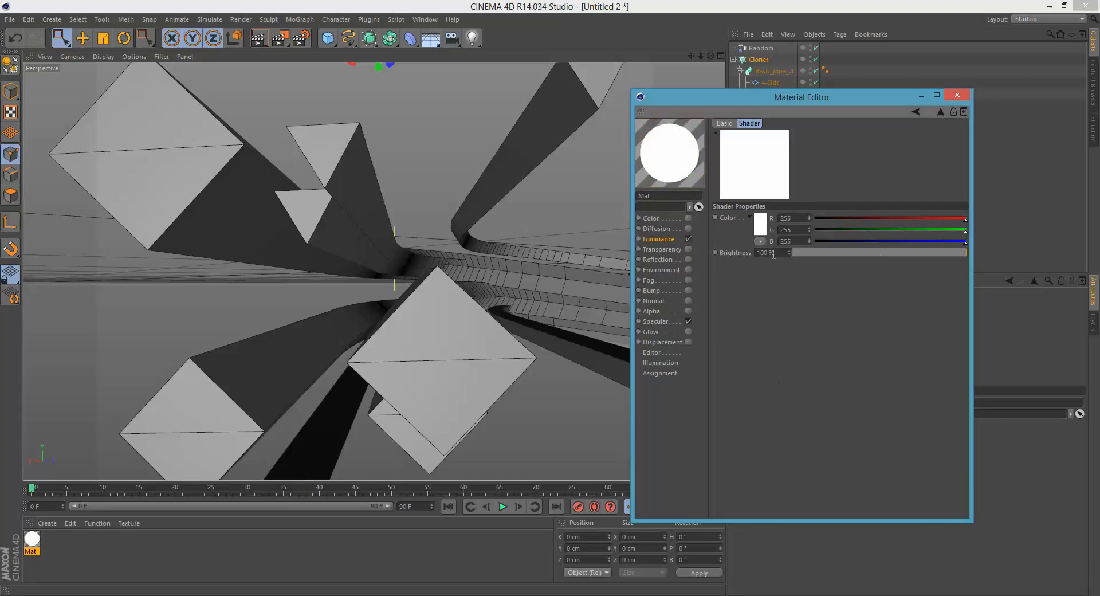
click(762, 232)
drag(784, 182, 795, 179)
drag(725, 214, 792, 166)
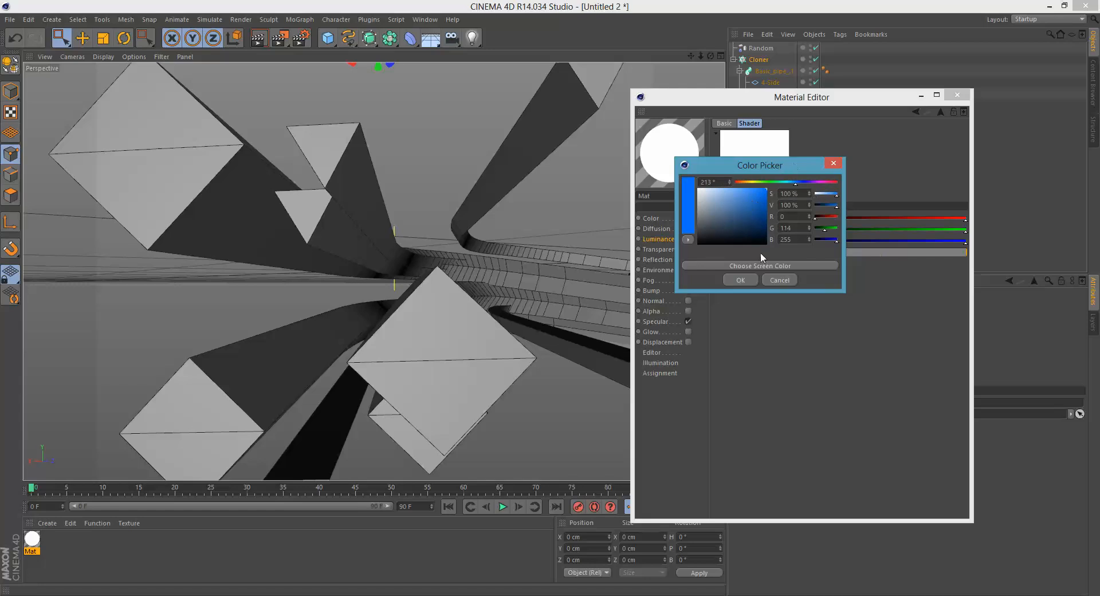
click(737, 278)
click(939, 112)
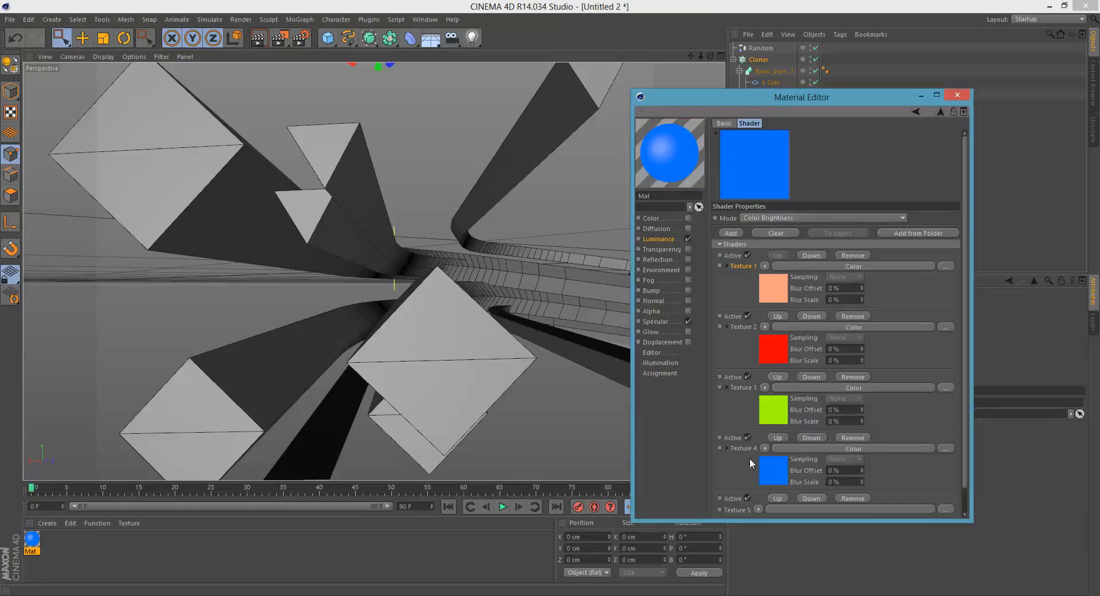
Step: Assign a Color shader to Texture 5, set it to purple, RGB 178, 0, 255, and return to the texture list
scroll(750, 461, down, 1)
click(757, 483)
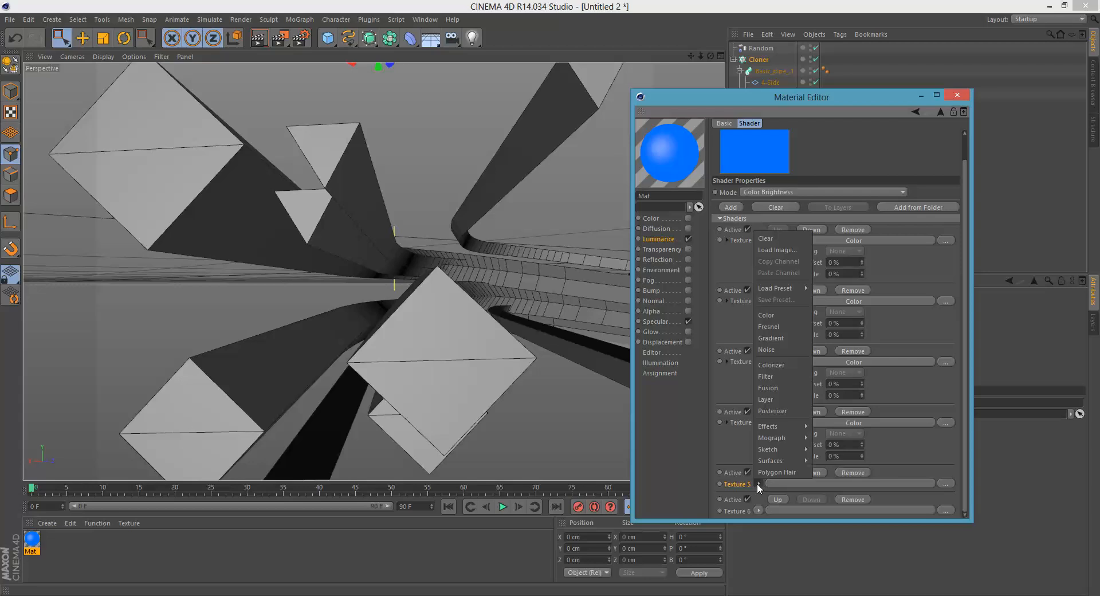
click(772, 315)
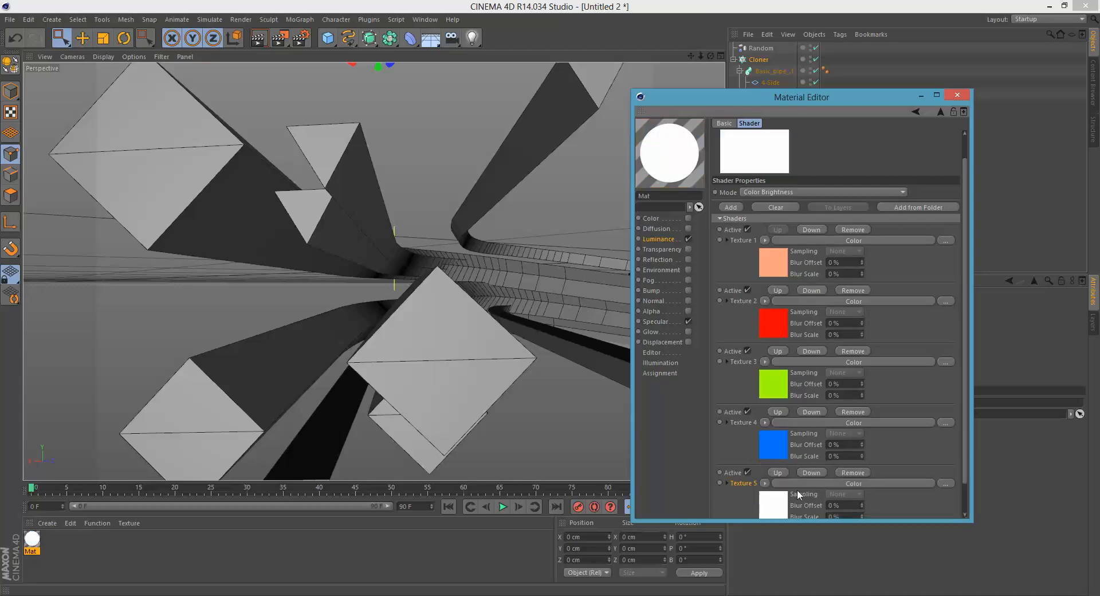
click(770, 501)
key(F5)
click(760, 224)
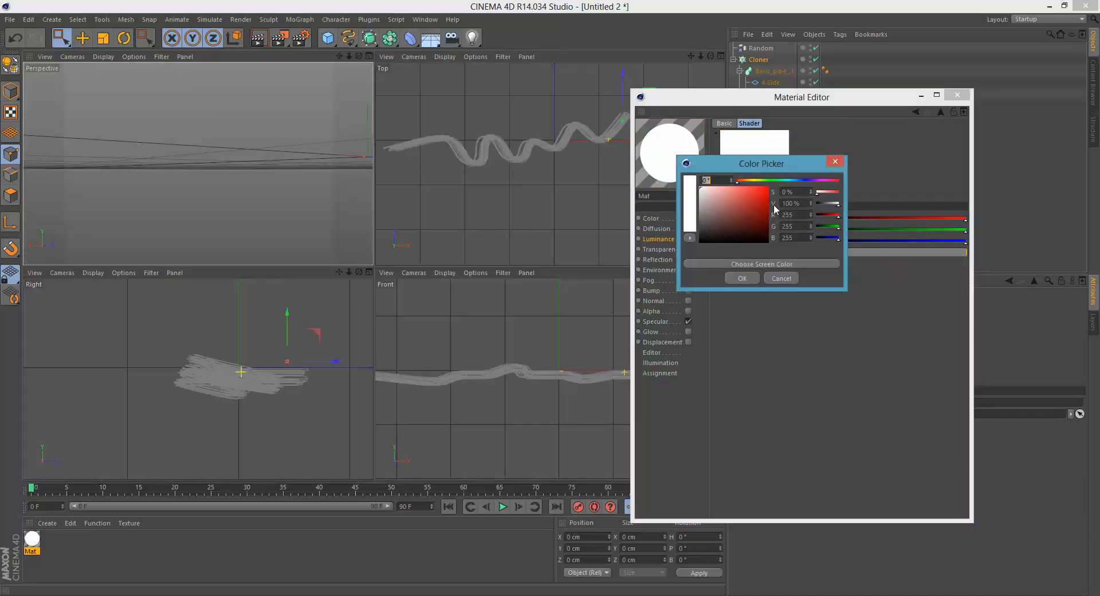
drag(835, 180, 817, 182)
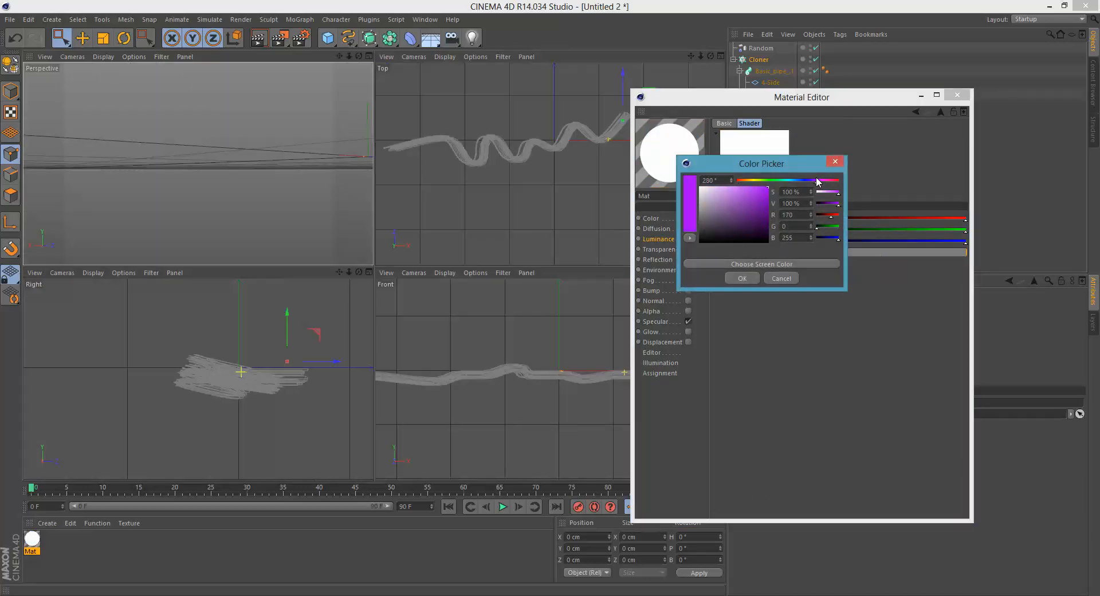
click(743, 278)
click(942, 111)
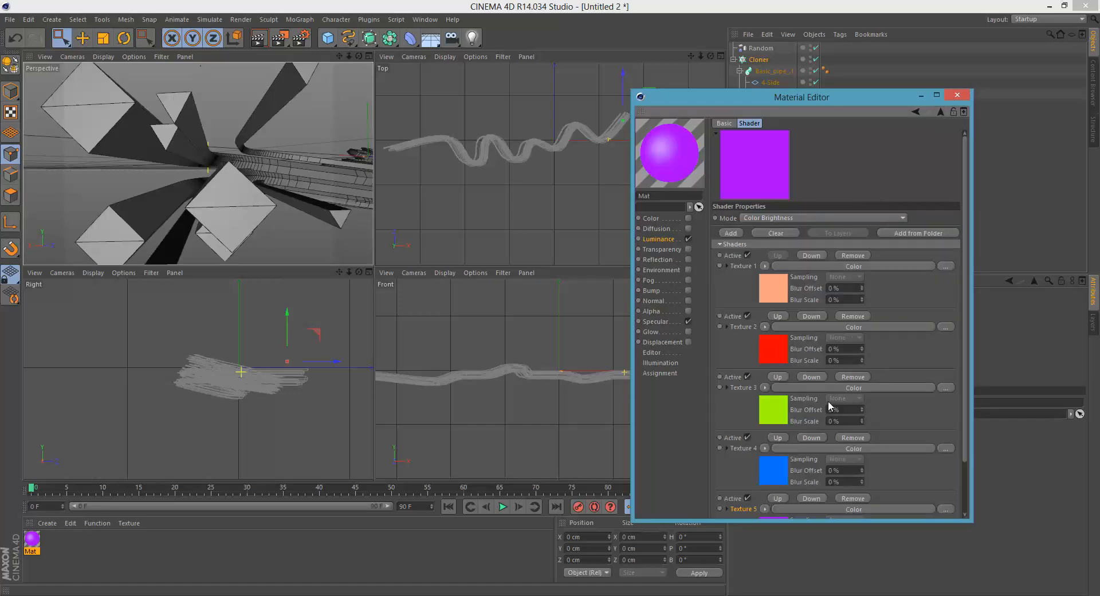
scroll(770, 503, down, 2)
click(759, 510)
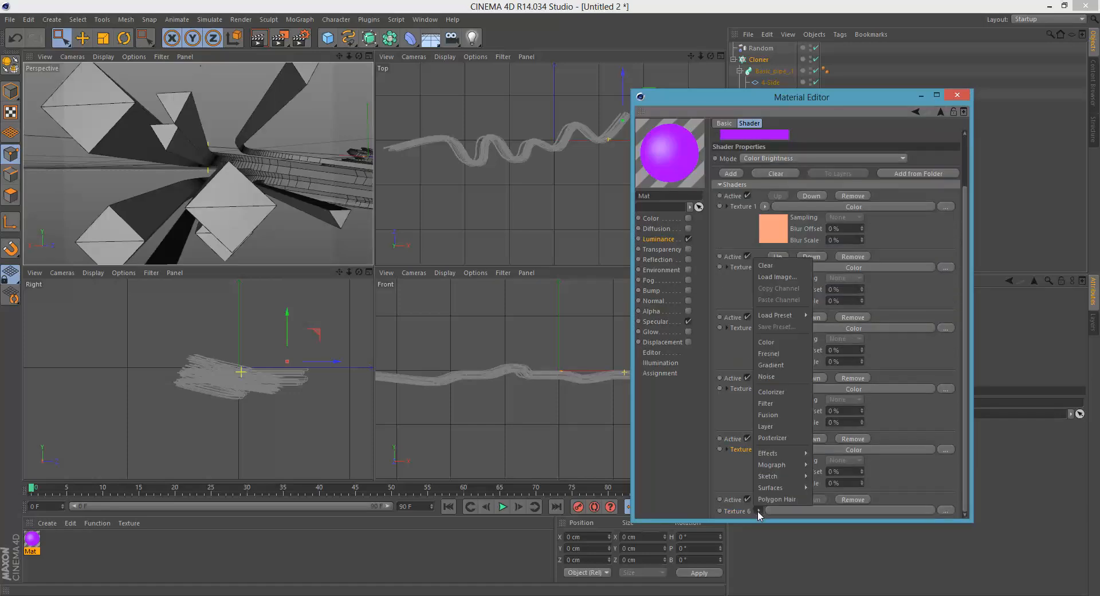
click(731, 512)
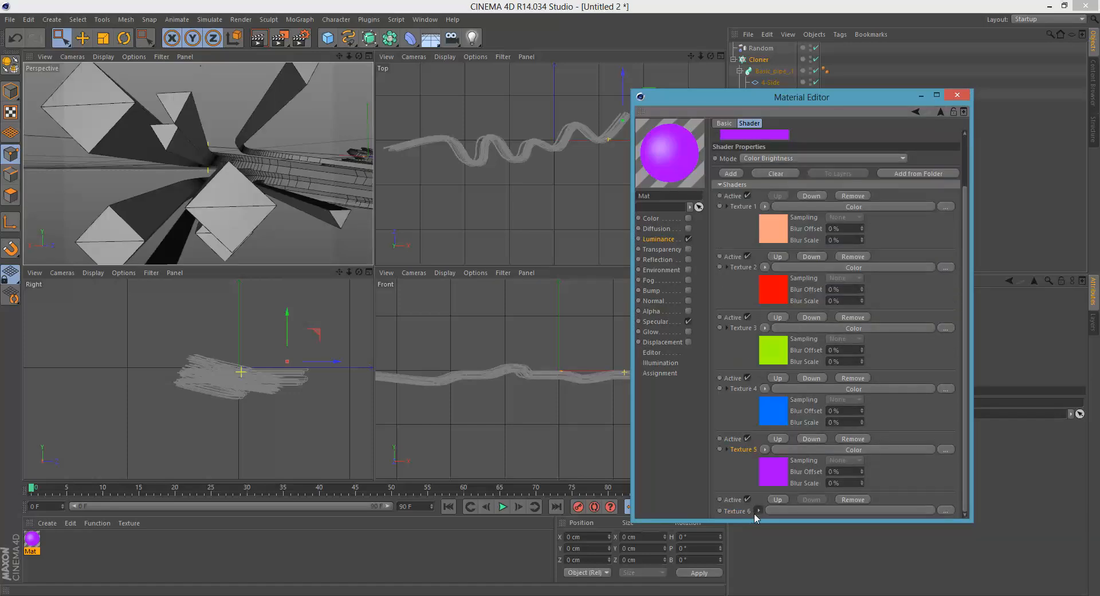
click(755, 512)
mouse_move(779, 316)
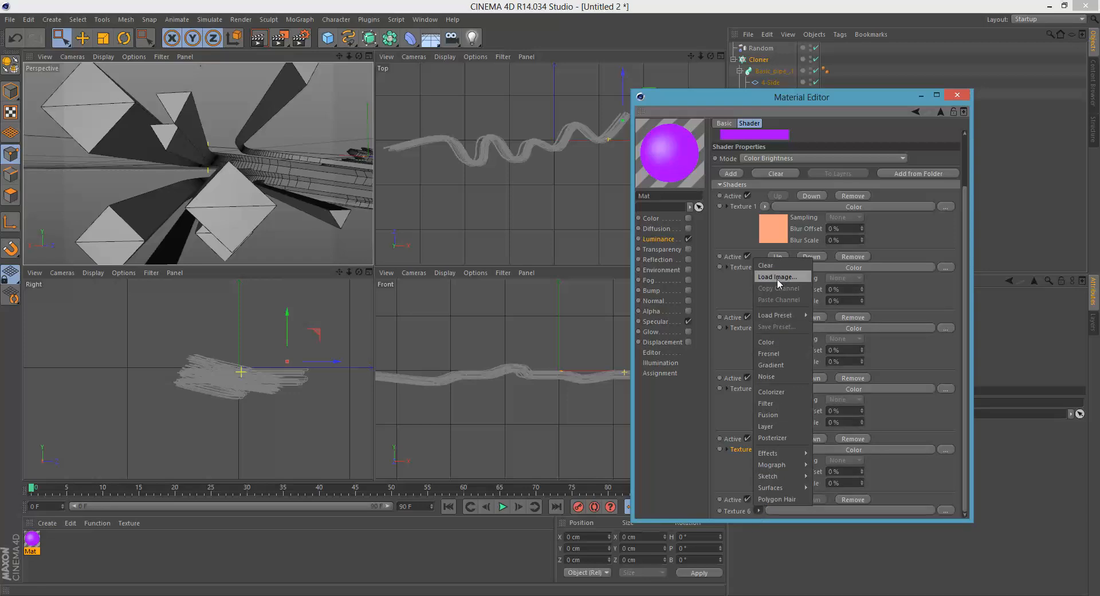
click(777, 278)
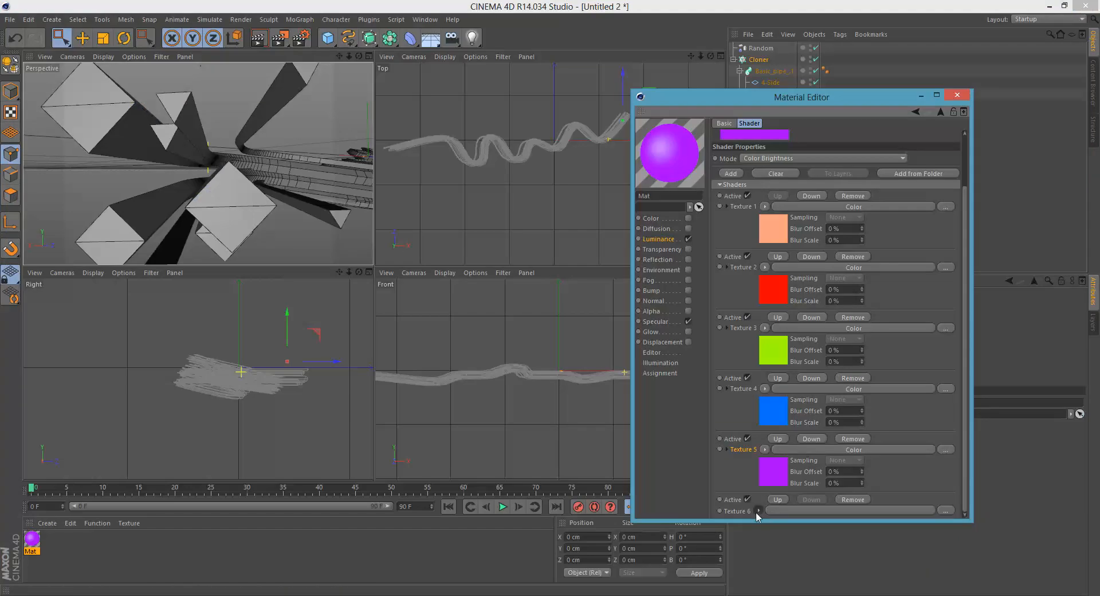
Step: Assign a Color shader to Texture 6, set it to dark grey, RGB 75, 75, 75, and close the Material Editor
click(758, 510)
click(773, 342)
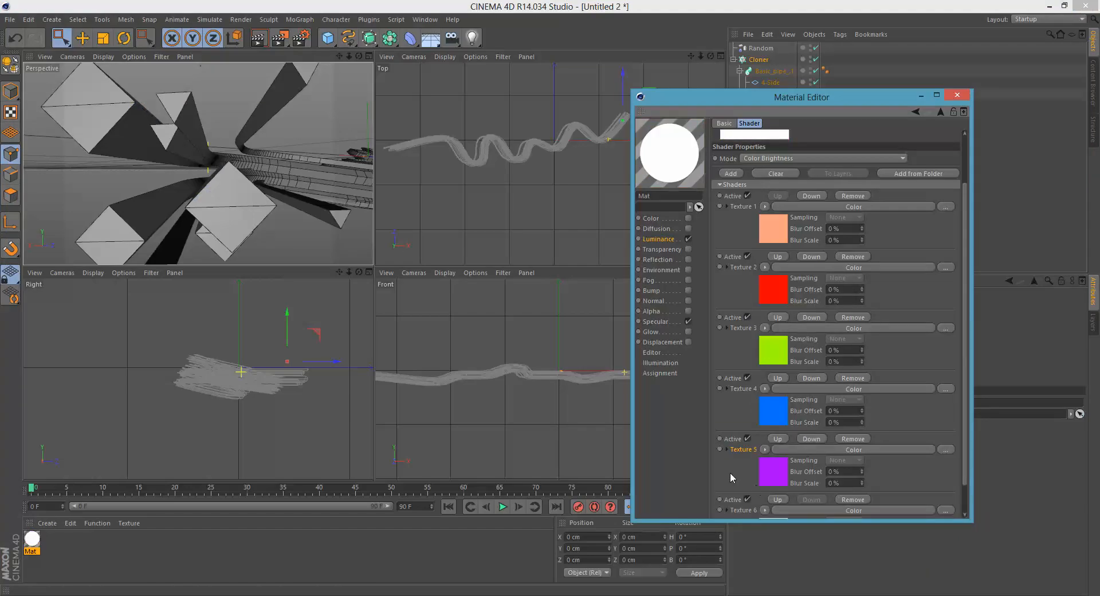
scroll(730, 474, down, 3)
click(766, 495)
click(757, 233)
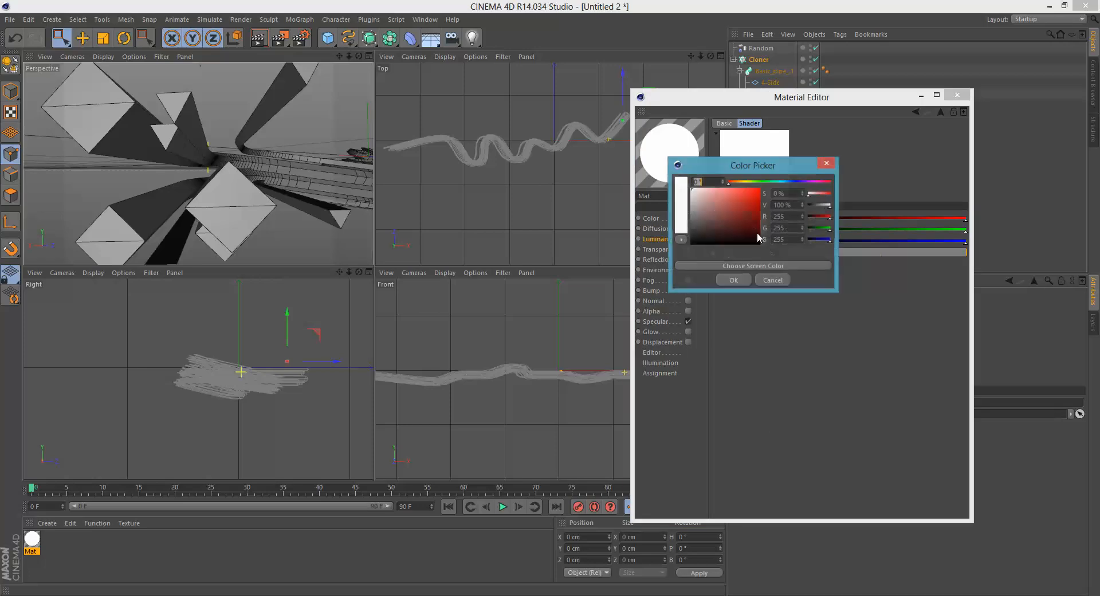
click(691, 228)
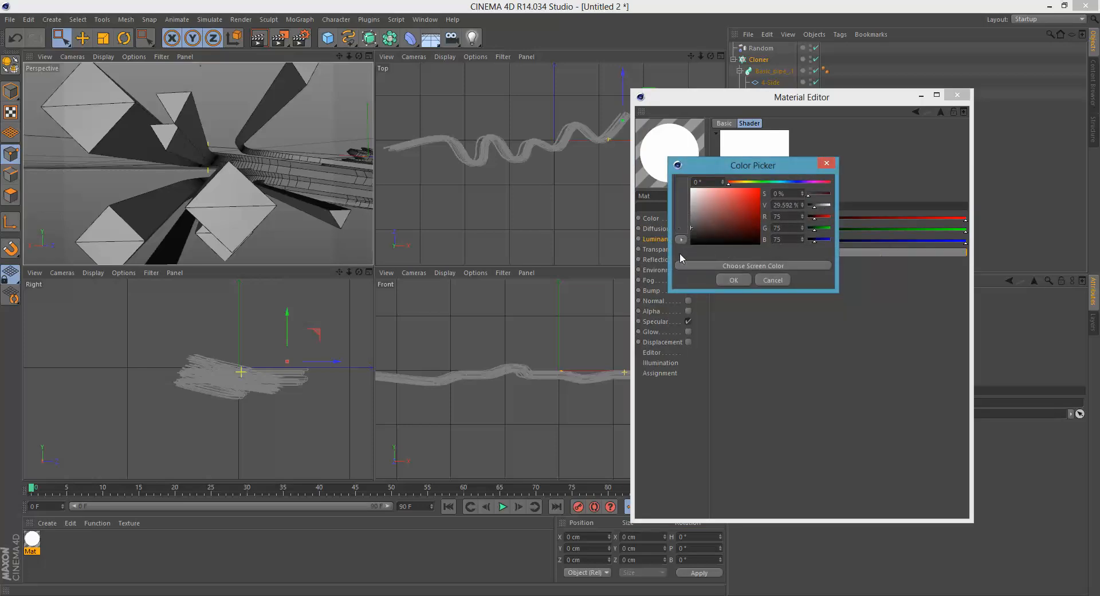
click(734, 279)
click(940, 111)
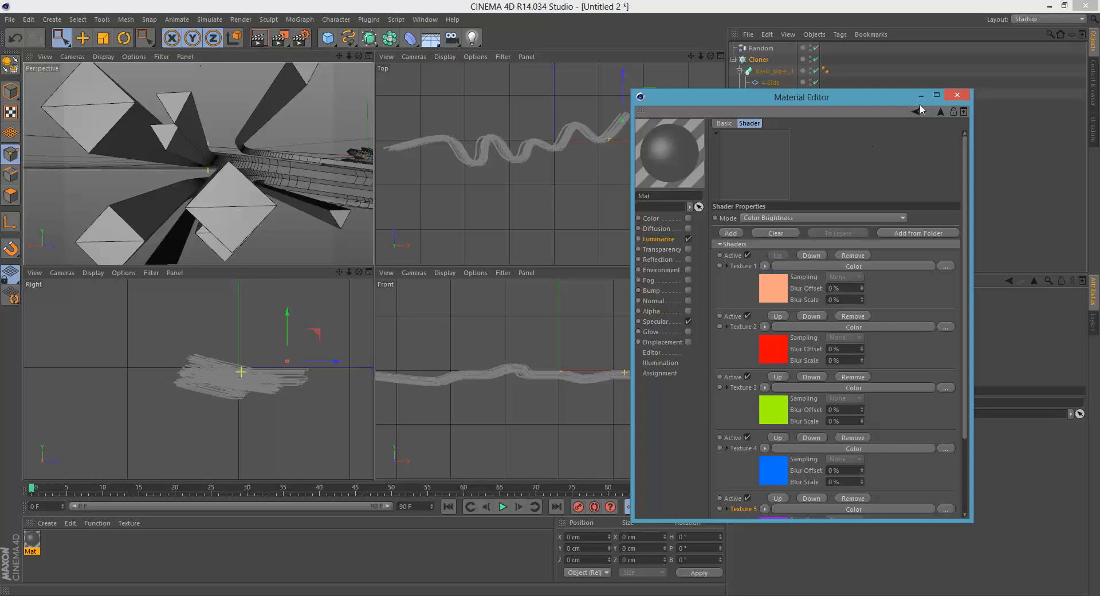
click(957, 94)
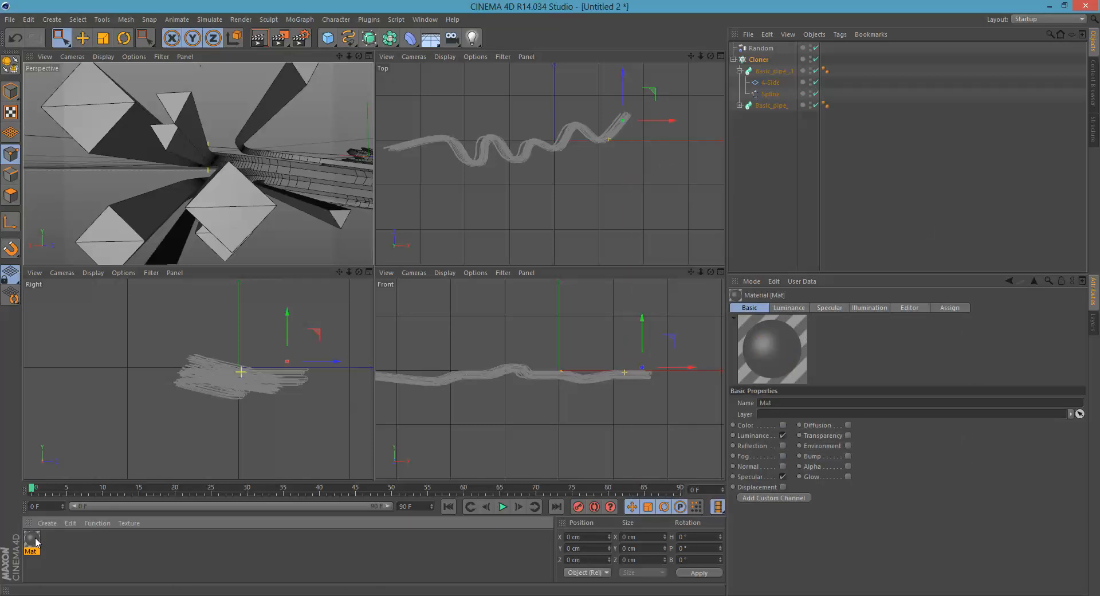
Step: Apply the Mat material to the Basic_pipe_.1 sweep and copy its texture tag onto Basic_pipe_
drag(35, 541, 789, 73)
click(739, 71)
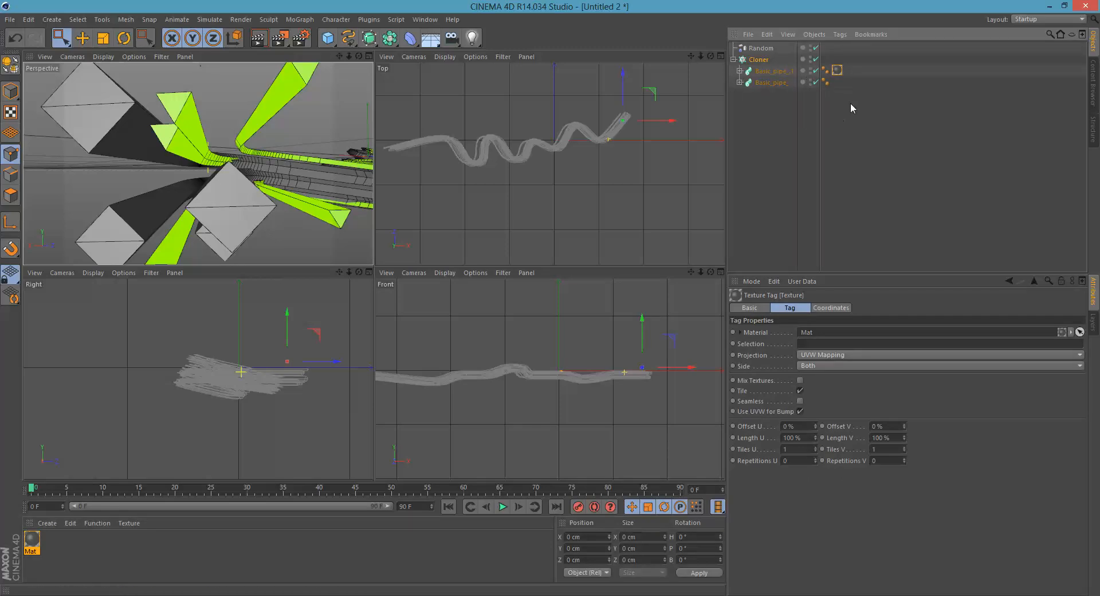
click(837, 98)
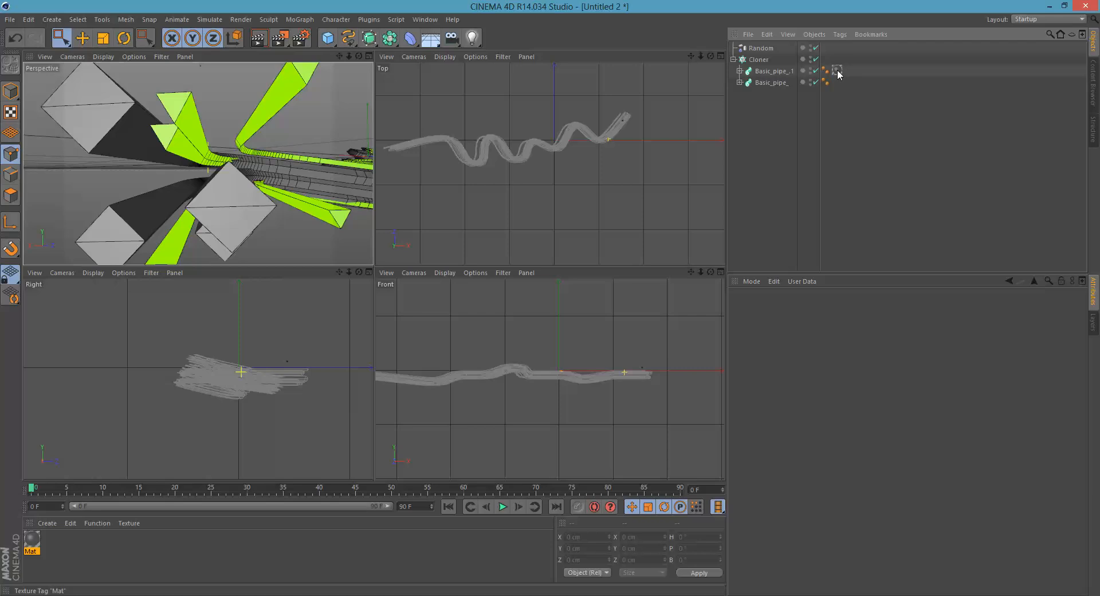
ctrl+drag(847, 80, 838, 82)
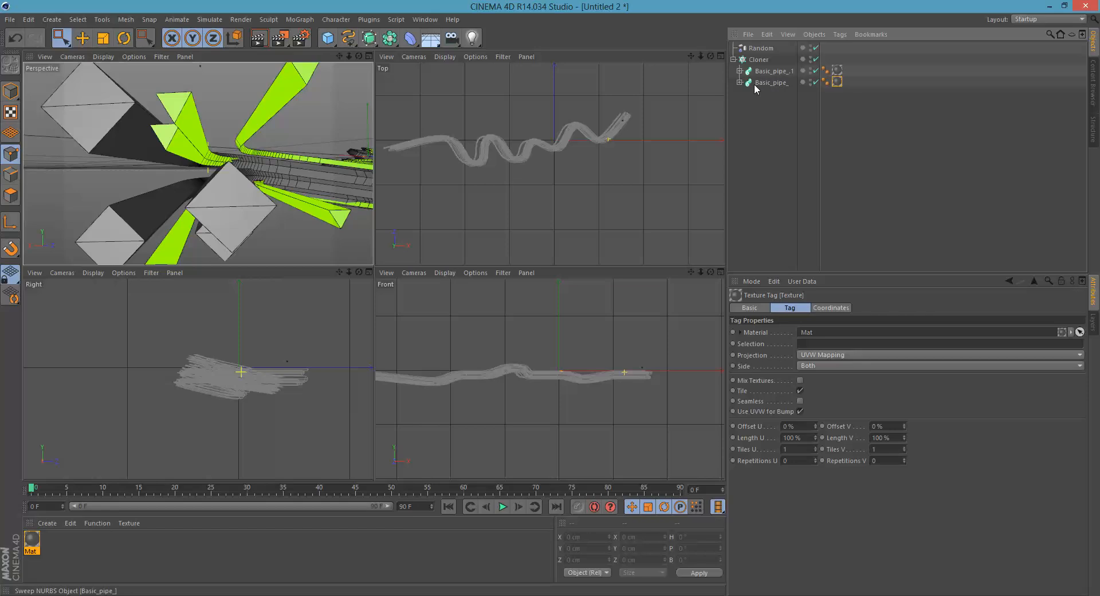
click(806, 98)
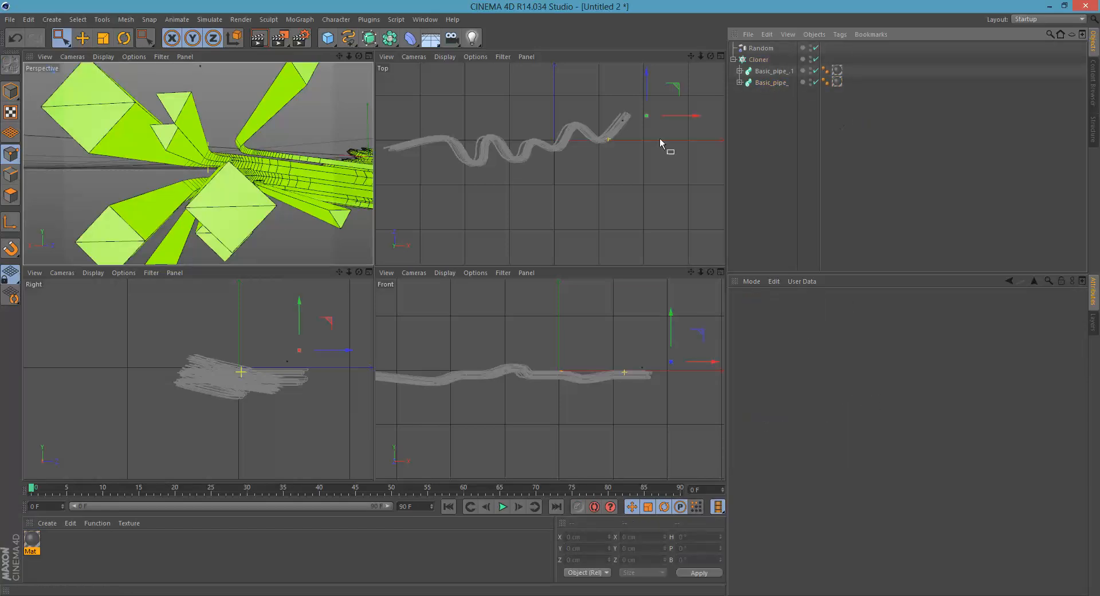
Step: Render the enlarged perspective view to check how the material looks on the cloned tubes
scroll(256, 177, up, 5)
middle_click(252, 177)
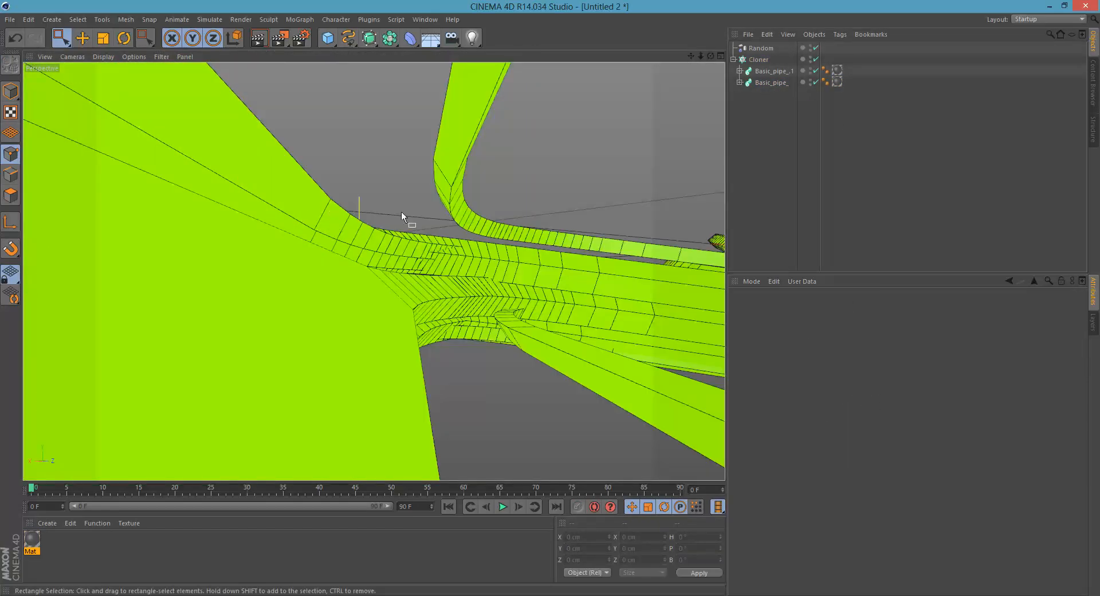
scroll(407, 211, down, 4)
alt+middle_drag(380, 248, 375, 295)
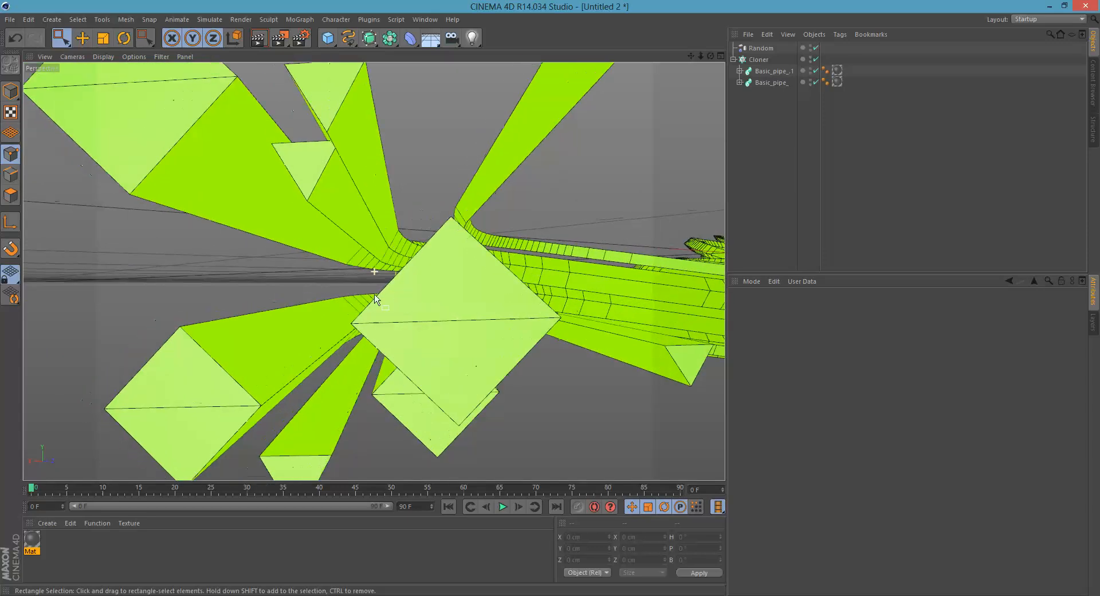
alt+drag(375, 295, 384, 275)
alt+drag(302, 267, 324, 286)
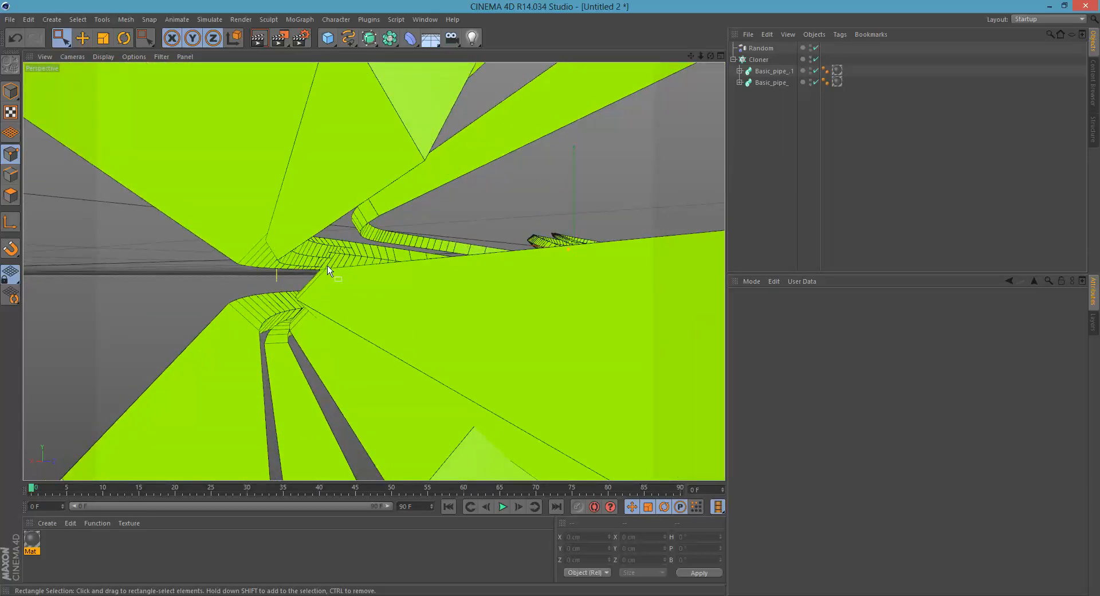
key(ctrl+r)
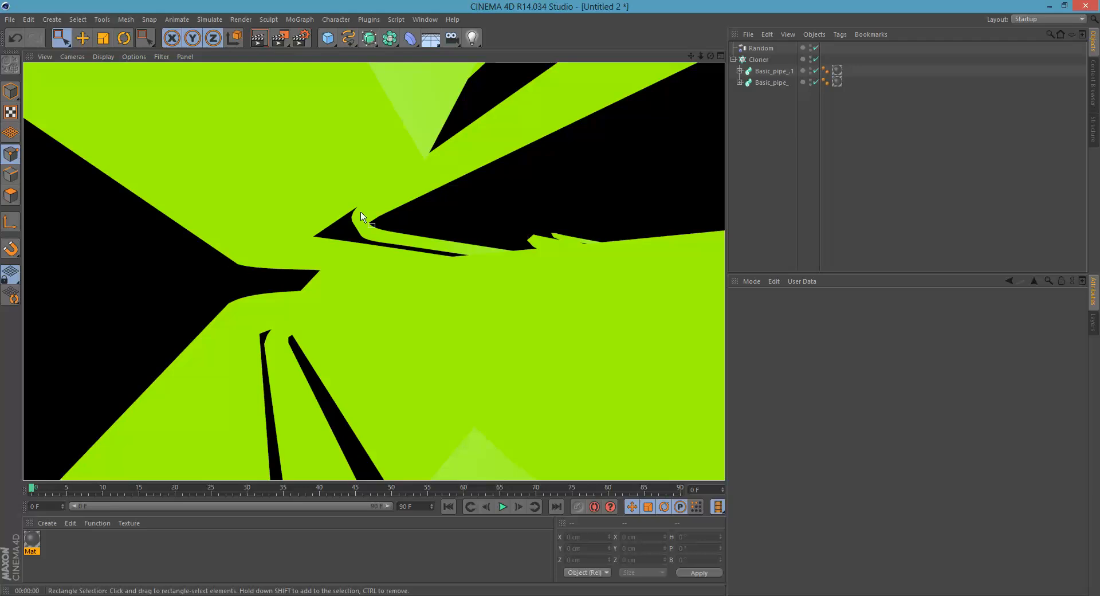
mouse_move(344, 289)
alt+mouse_down()
mouse_move(370, 285)
mouse_move(351, 275)
mouse_move(382, 245)
mouse_move(346, 283)
mouse_move(361, 299)
alt+mouse_up()
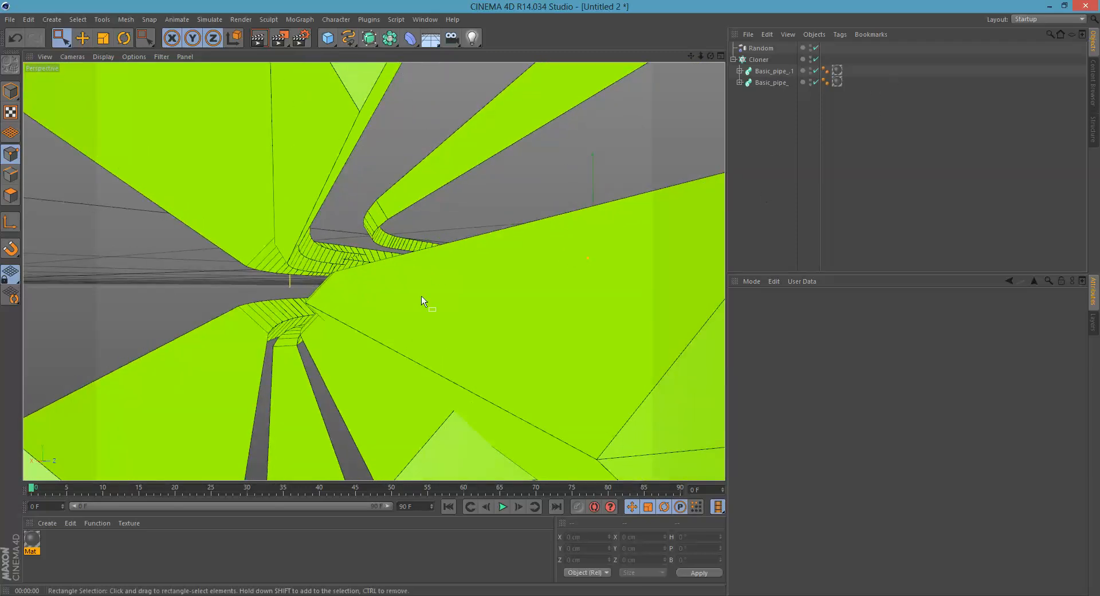
Step: Copy Mat's Multi Shader from the Luminance channel into an enabled Color channel and turn off Luminance
click(40, 545)
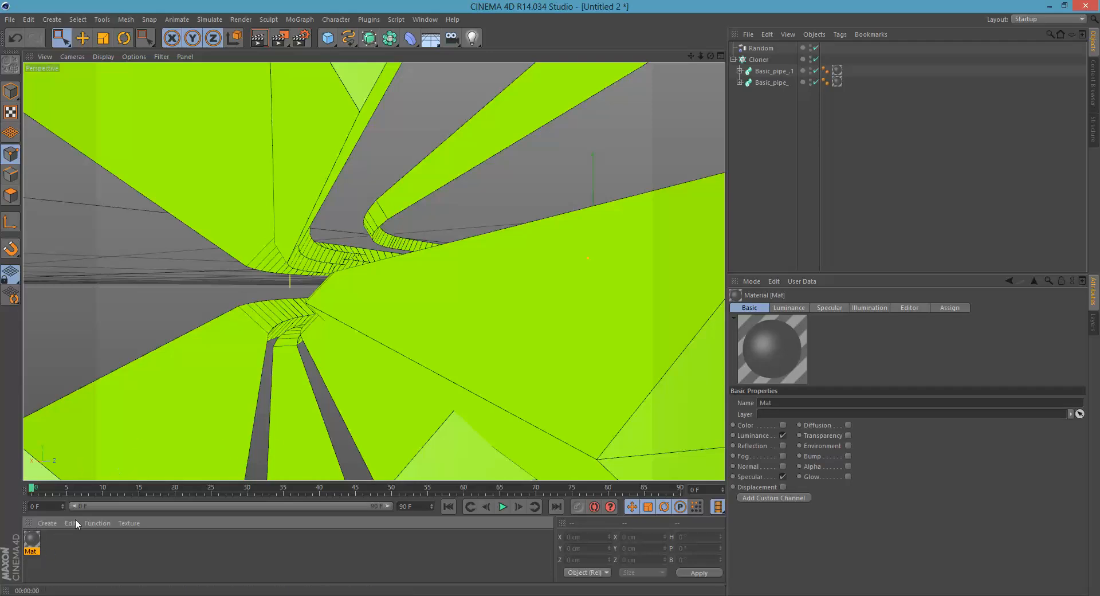
double_click(32, 538)
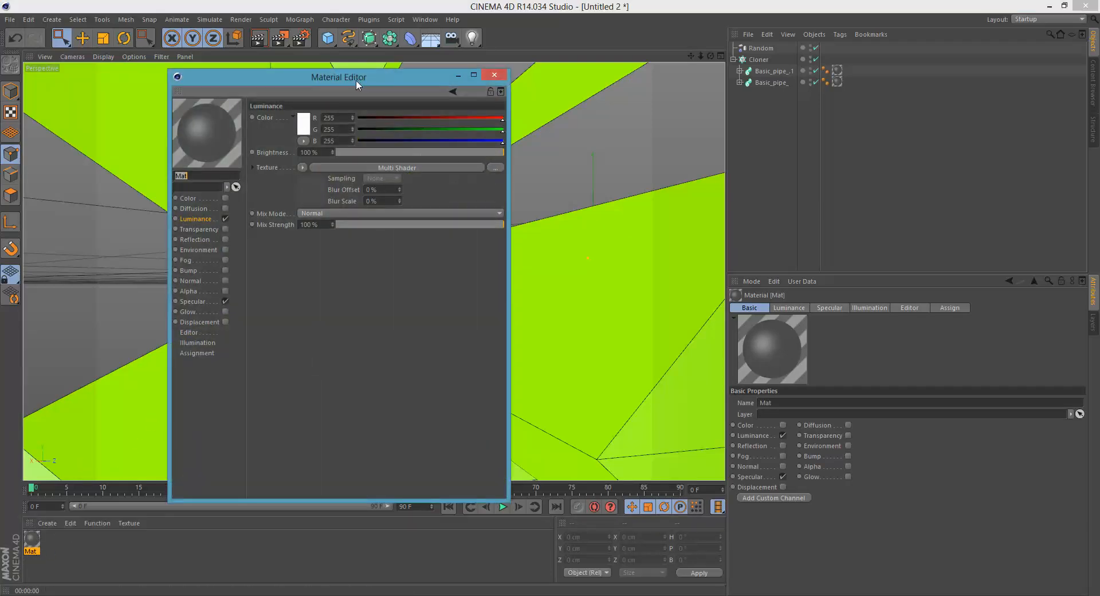
drag(356, 80, 657, 82)
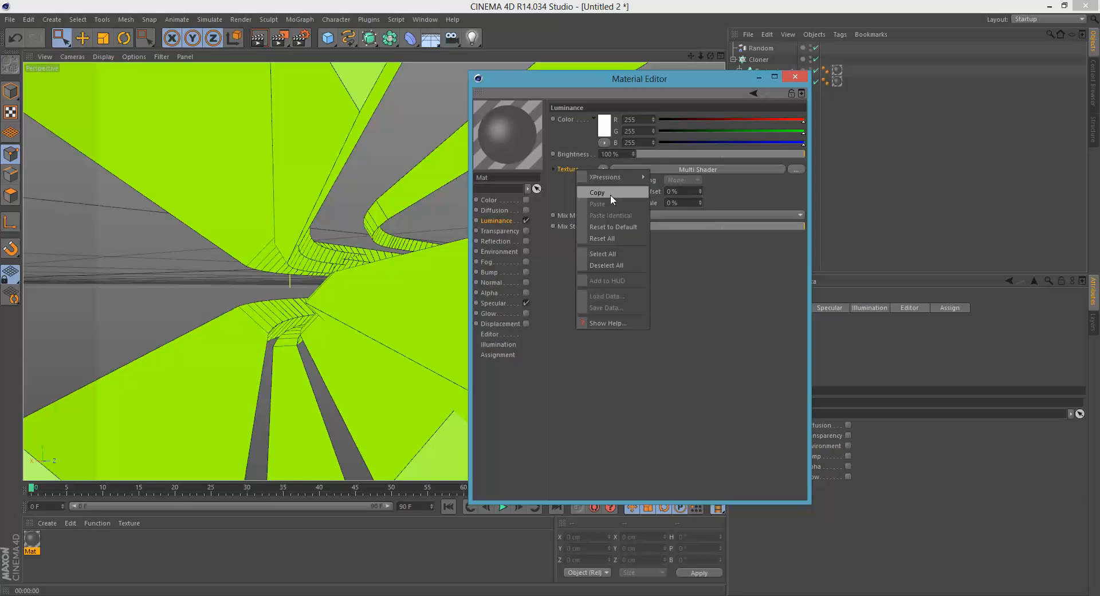
click(525, 200)
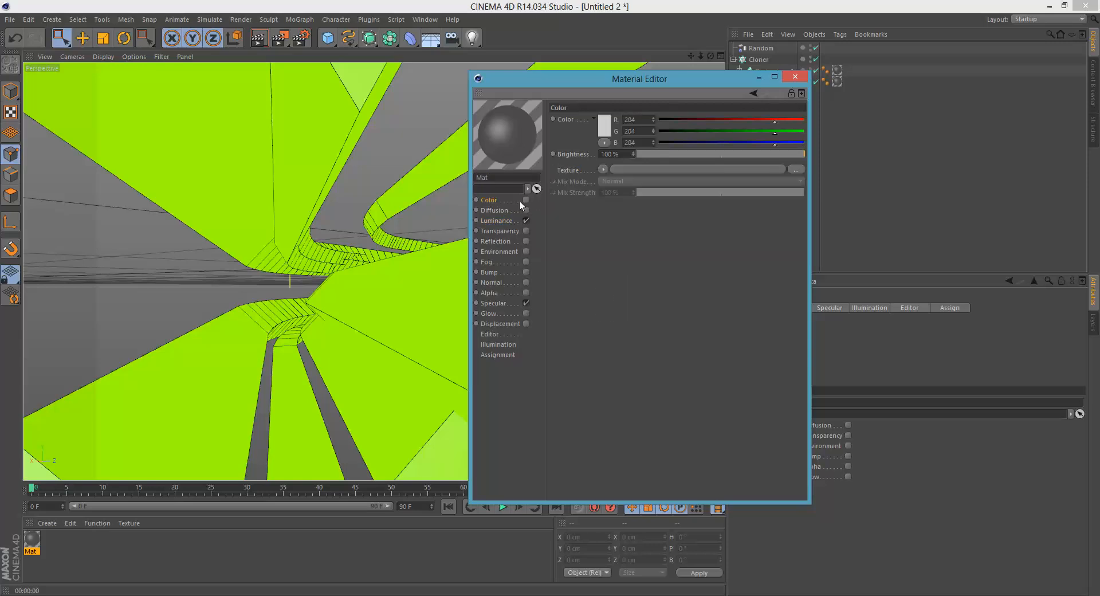
right_click(575, 171)
click(600, 205)
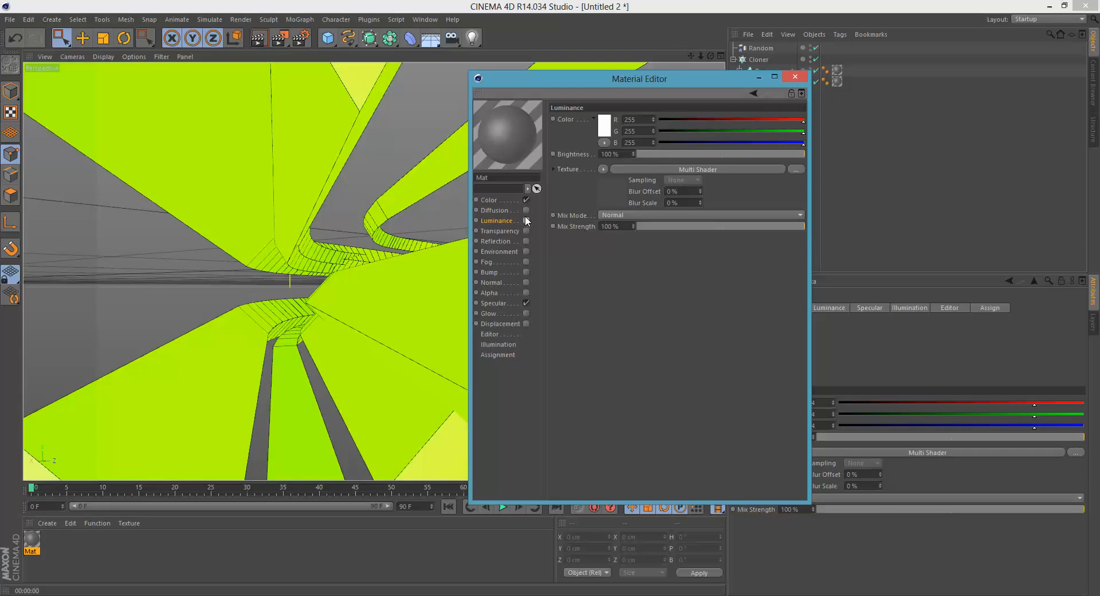
click(525, 221)
Step: Switch the Multi Shader in Mat's Color channel to Index Ratio mode and close the Material Editor
click(497, 200)
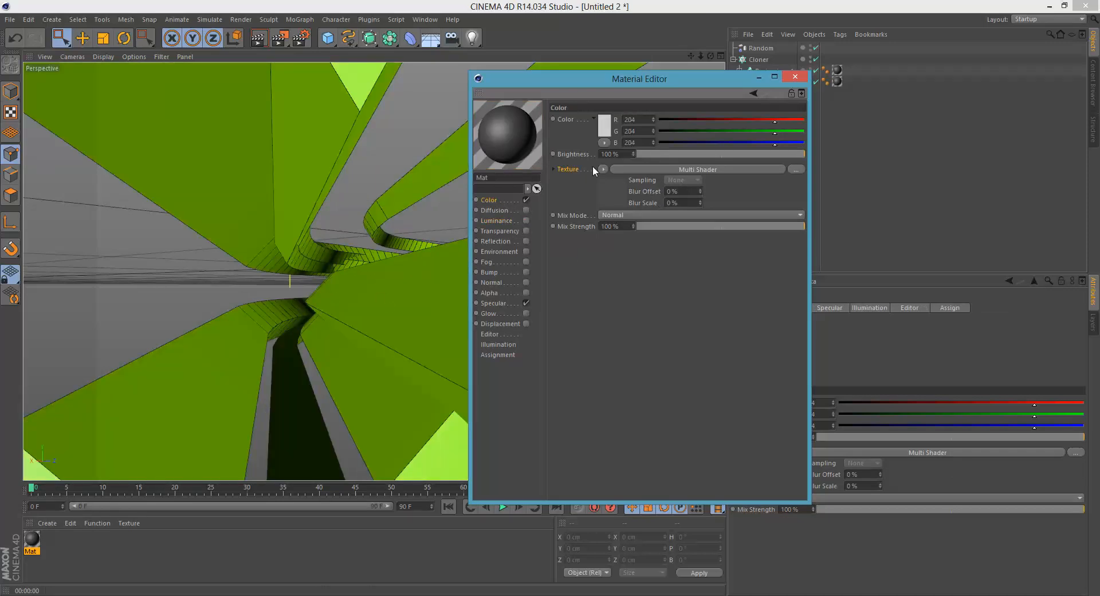
click(615, 190)
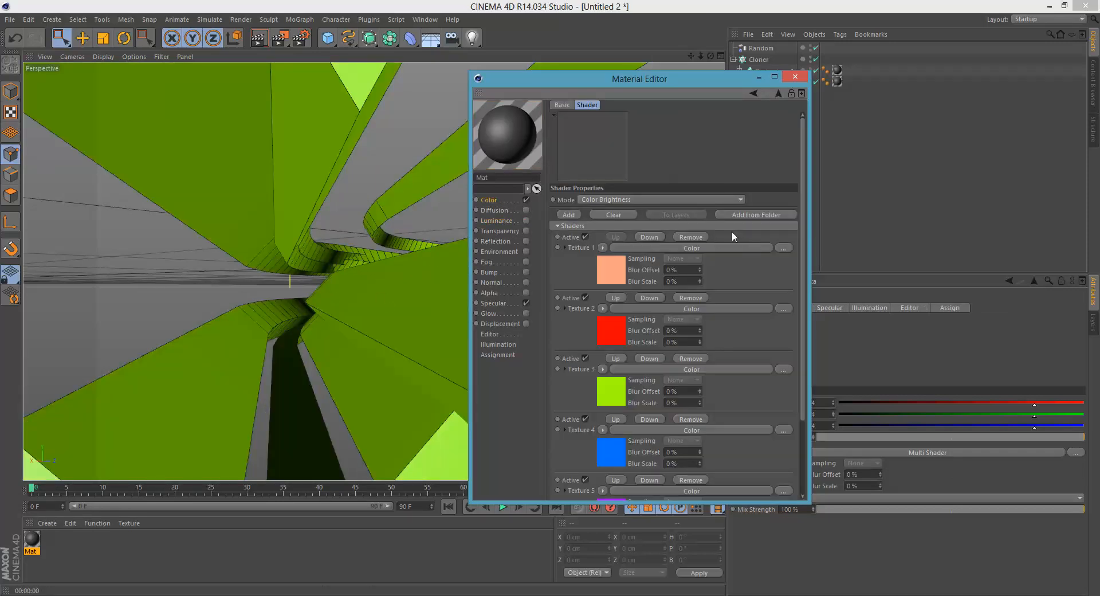
click(505, 200)
click(642, 167)
click(625, 200)
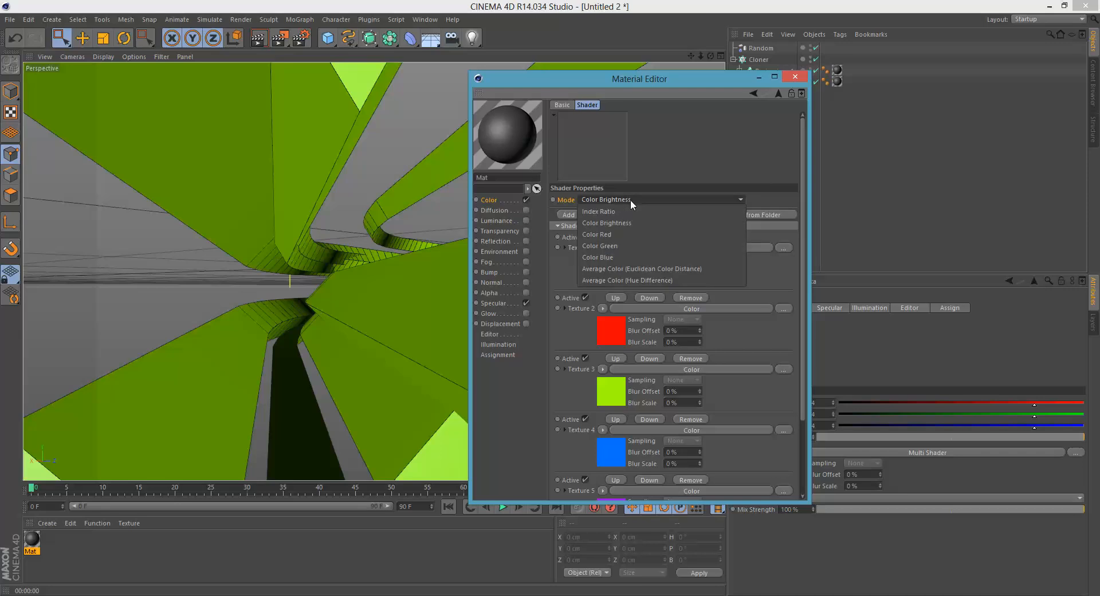
click(593, 211)
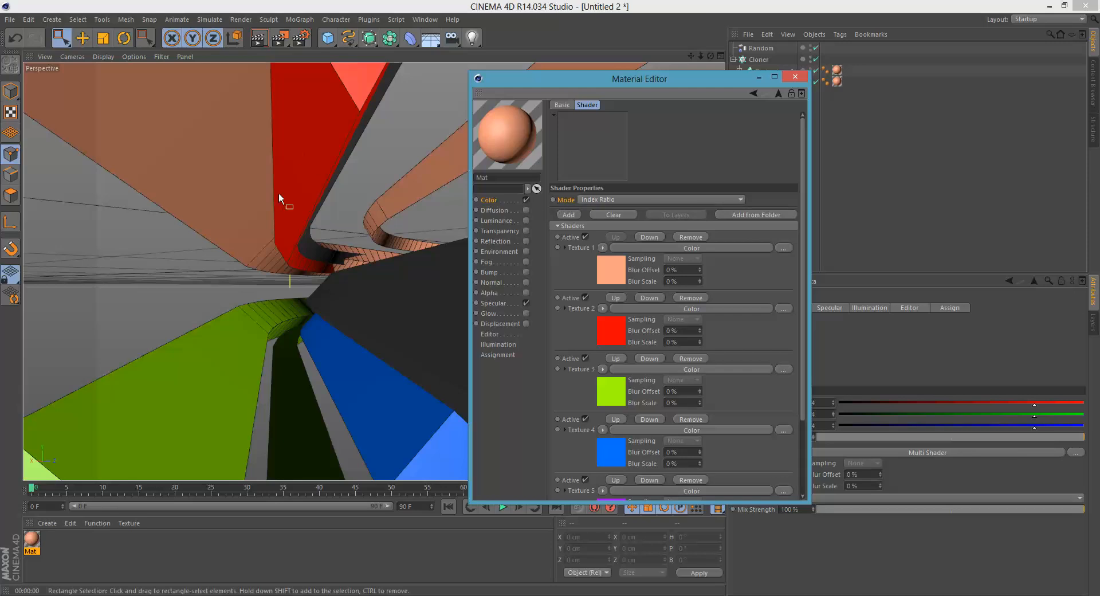
click(794, 76)
Step: Set both the a and b dimensions of Basic_pipe_'s diamond 4-Side profile to 10 cm
alt+drag(368, 249, 460, 298)
click(770, 71)
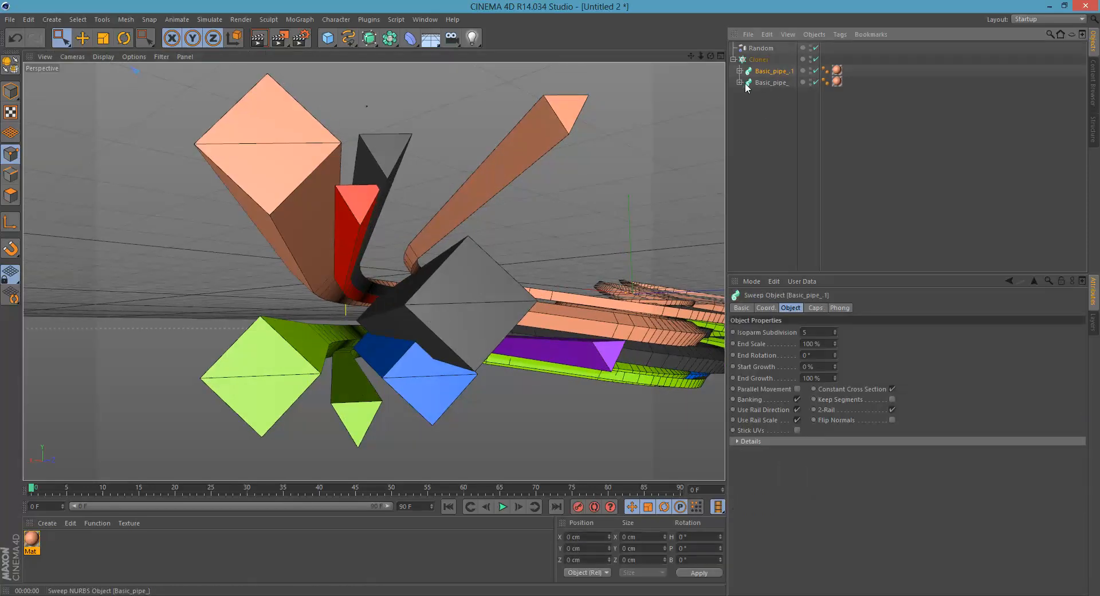
click(740, 82)
click(770, 94)
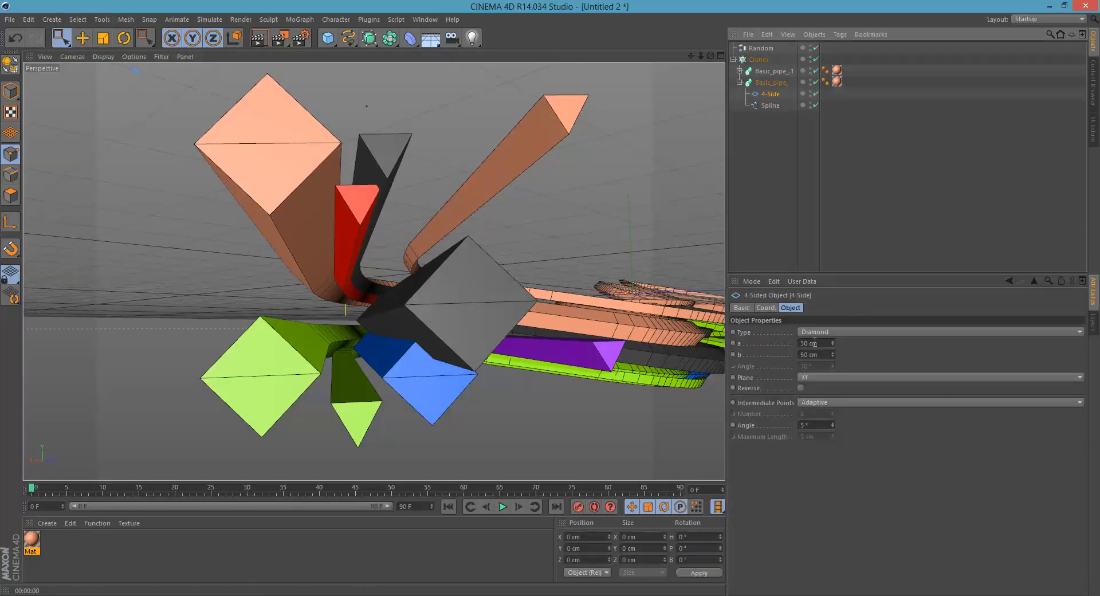
click(739, 71)
click(771, 82)
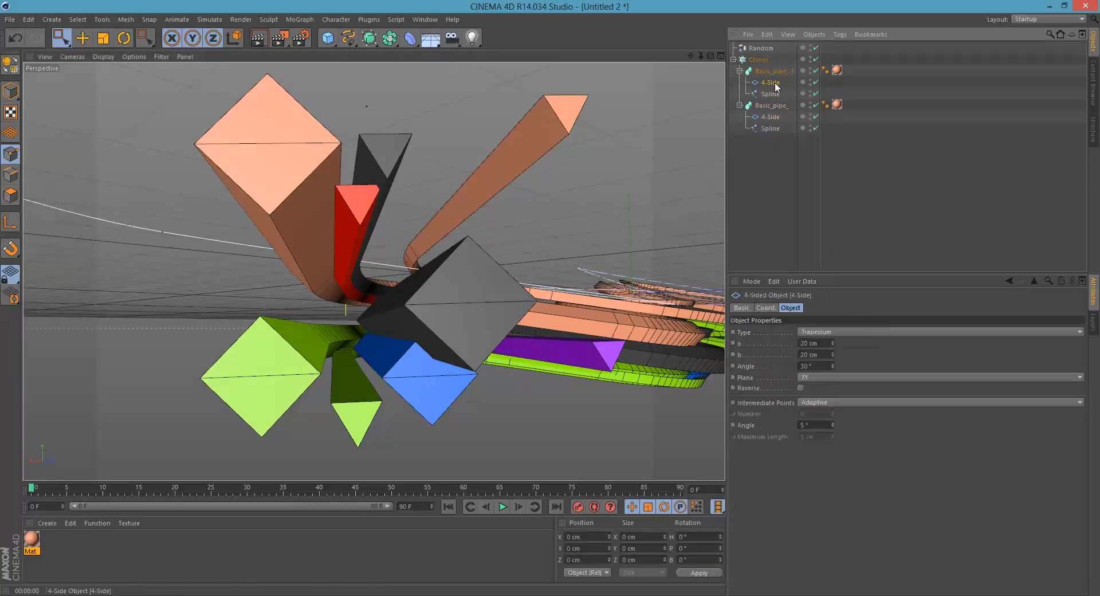
click(770, 117)
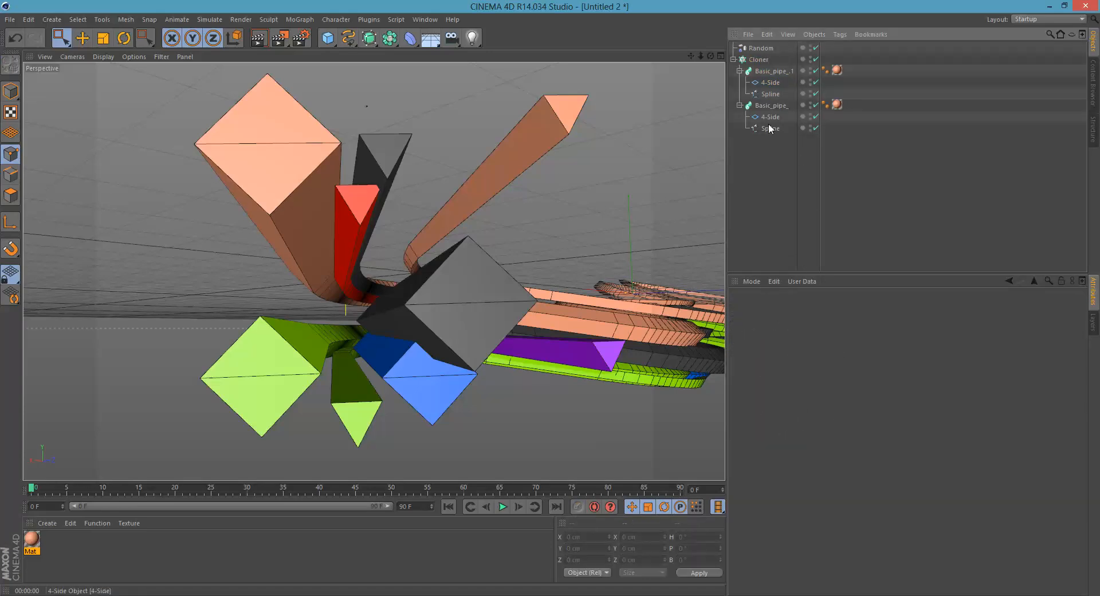
click(811, 342)
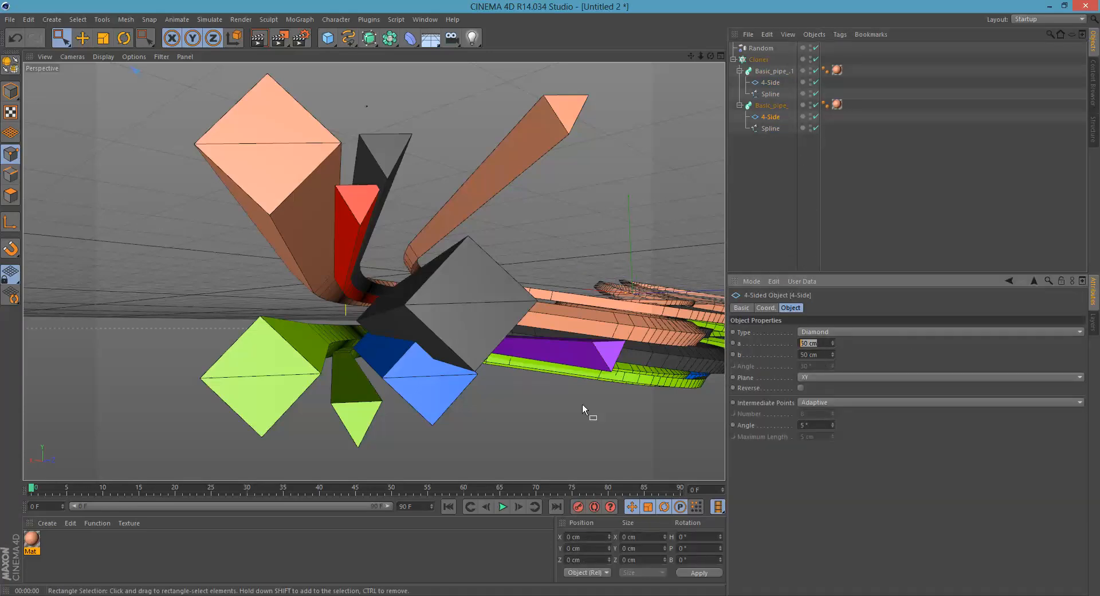
text(10)
key(Tab)
text(10)
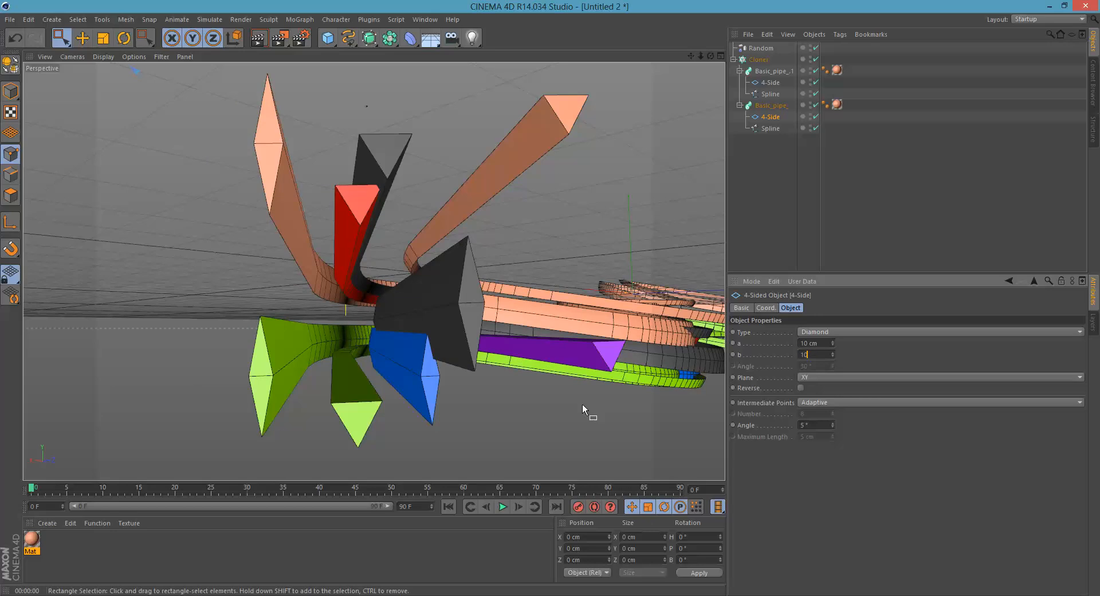
key(Return)
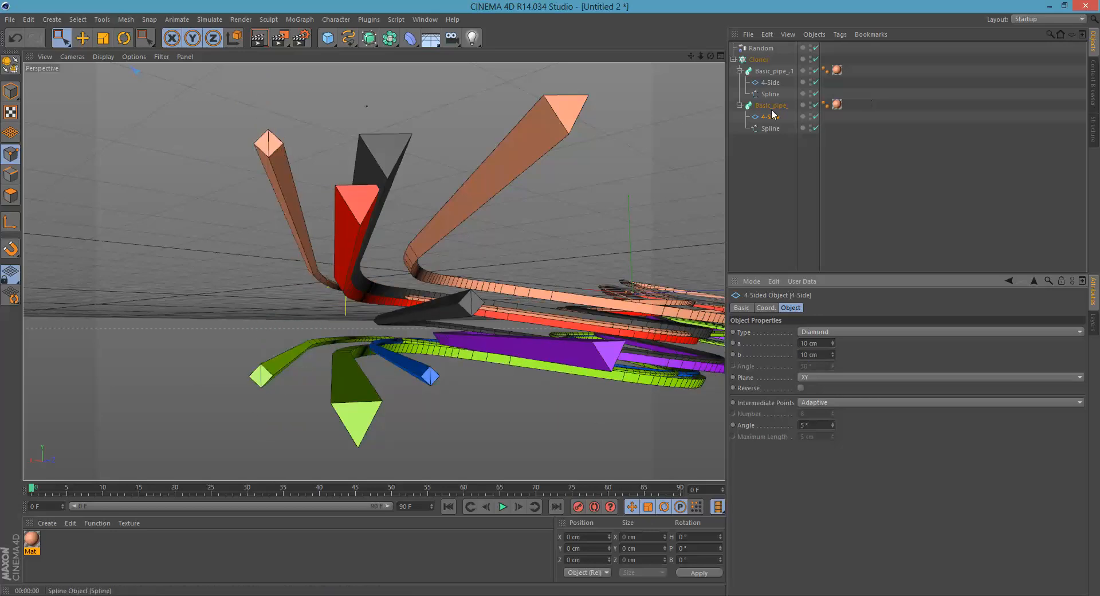
Step: Set the Random effector's position variation to X 52 cm, Y -9 cm and Z -1 cm
scroll(465, 257, up, 3)
alt+middle_drag(366, 354, 394, 329)
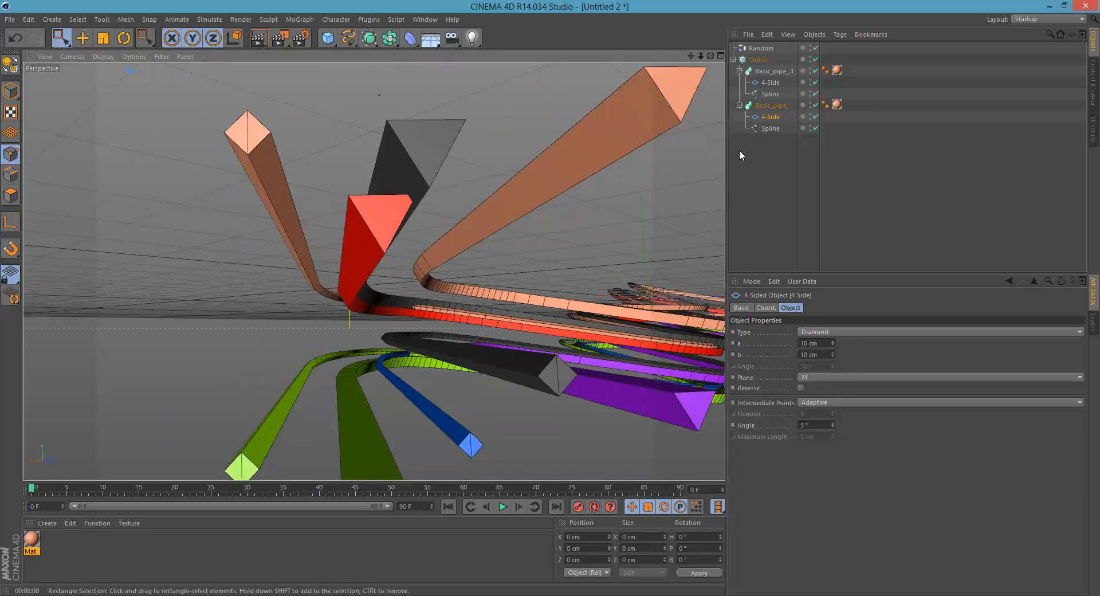
click(761, 48)
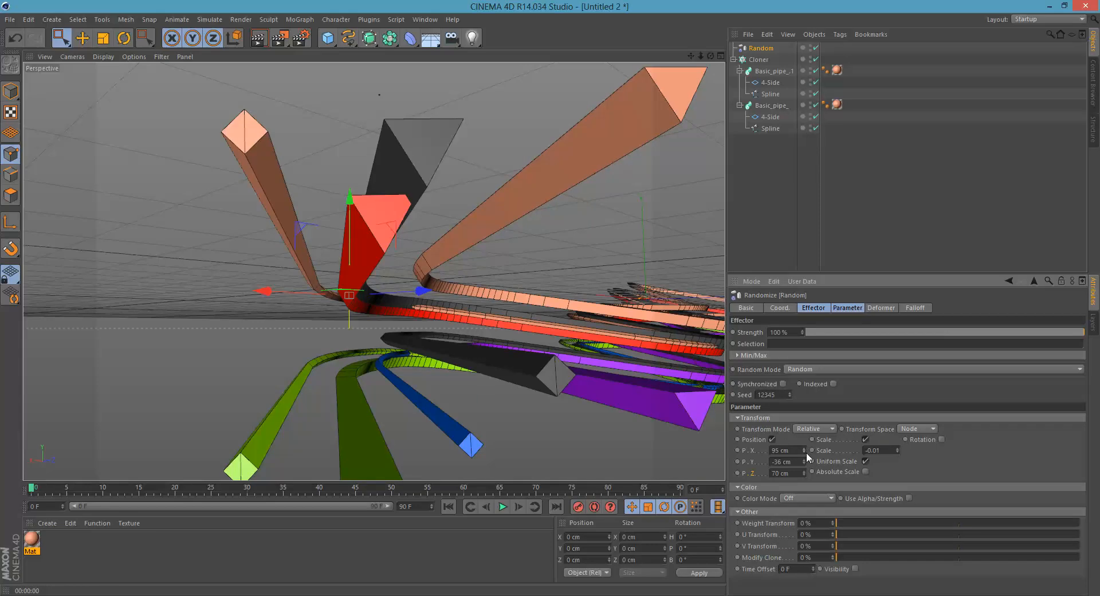
drag(805, 451, 820, 519)
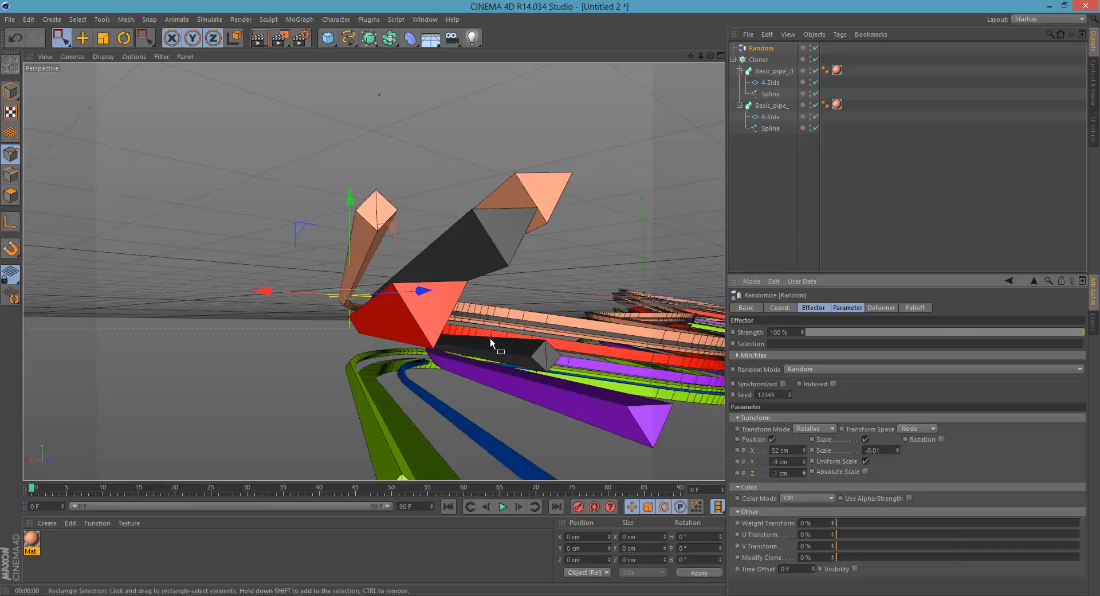
Step: Set the intermediate-point angle of both pipes' splines to 1° and render the perspective view
alt+drag(491, 339, 456, 358)
click(767, 127)
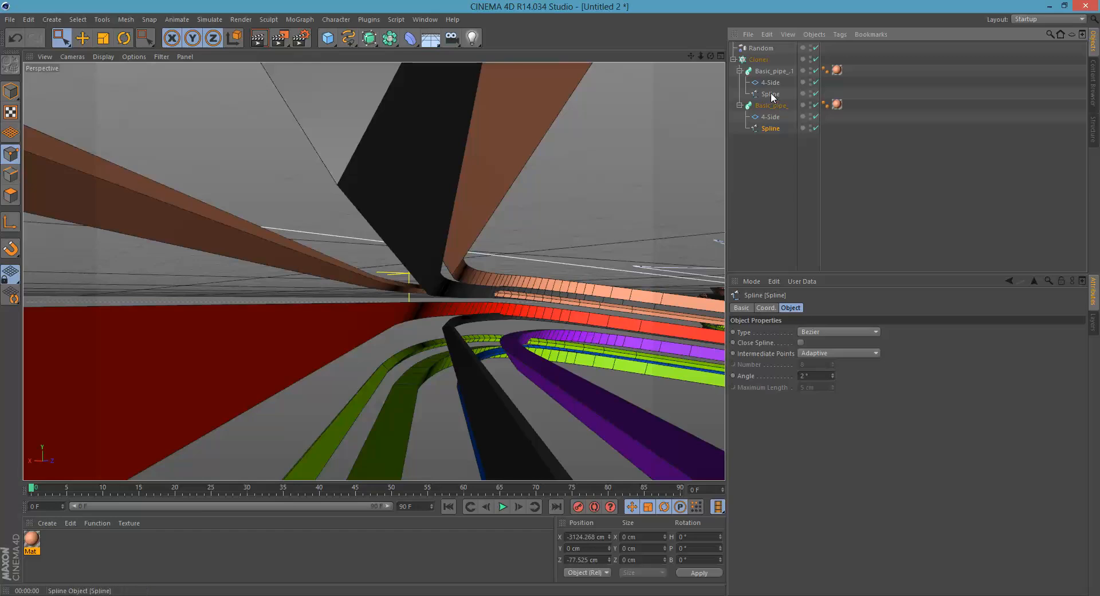
ctrl+click(770, 93)
click(833, 378)
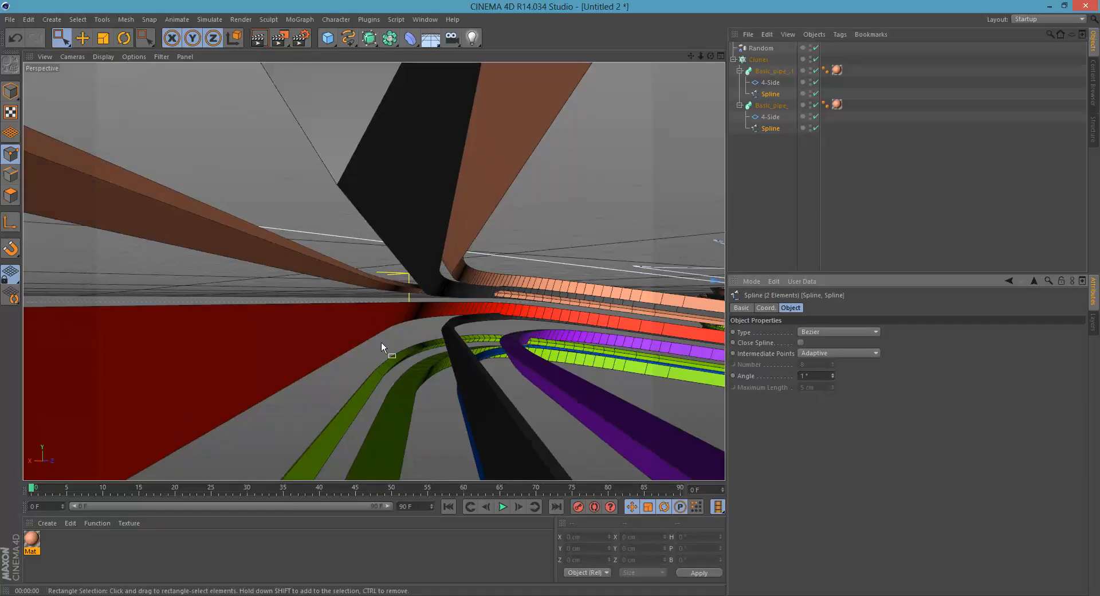
alt+drag(380, 342, 393, 325)
click(261, 39)
Step: Add a Background object, create a new material and apply it to the background
drag(431, 40, 533, 40)
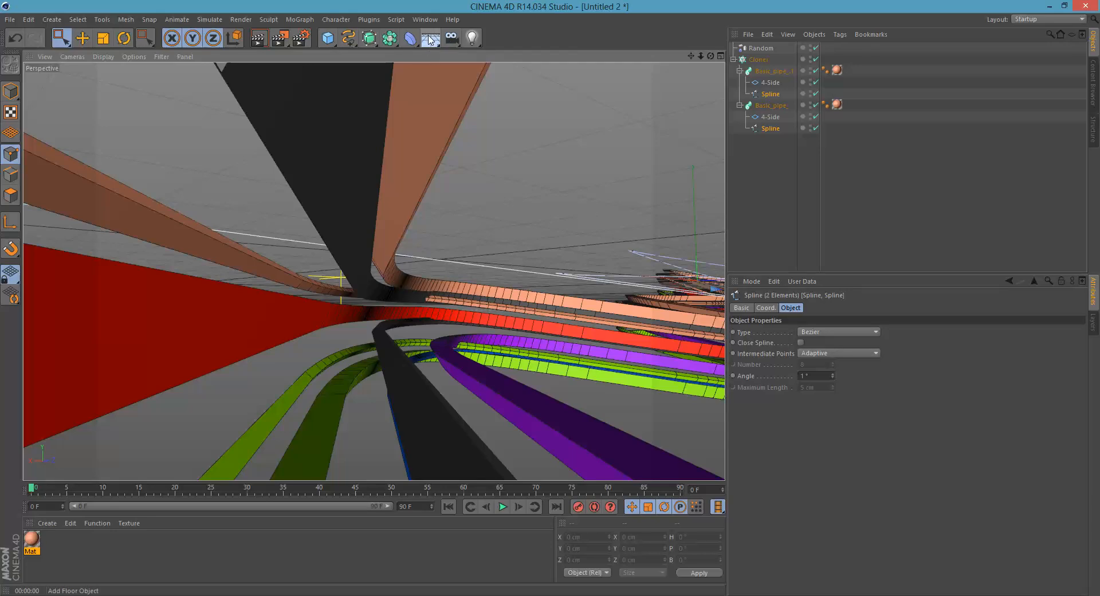
drag(430, 40, 430, 40)
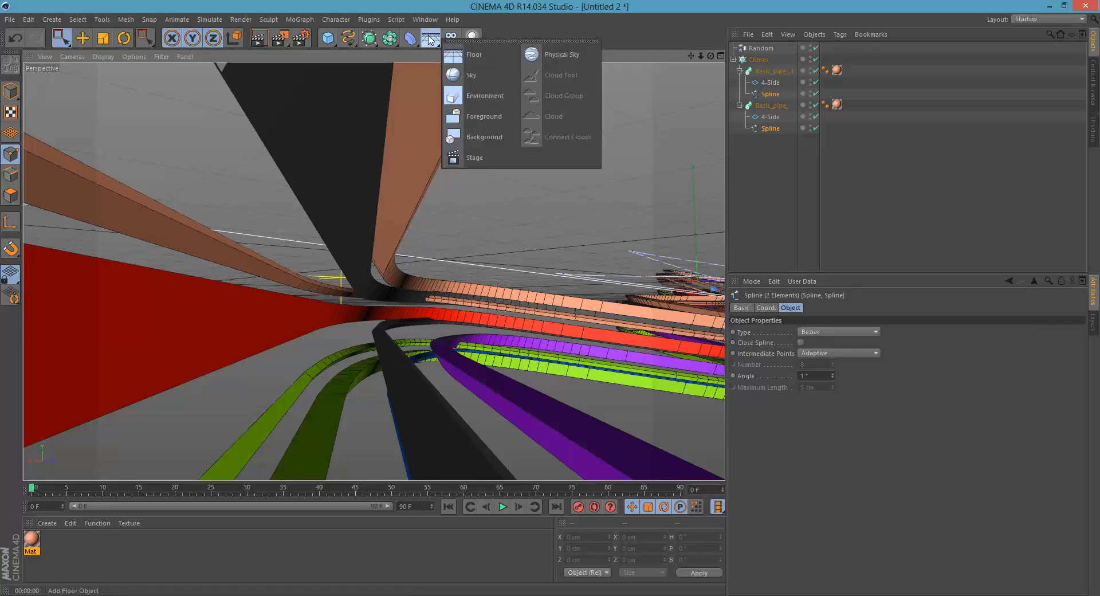
click(485, 135)
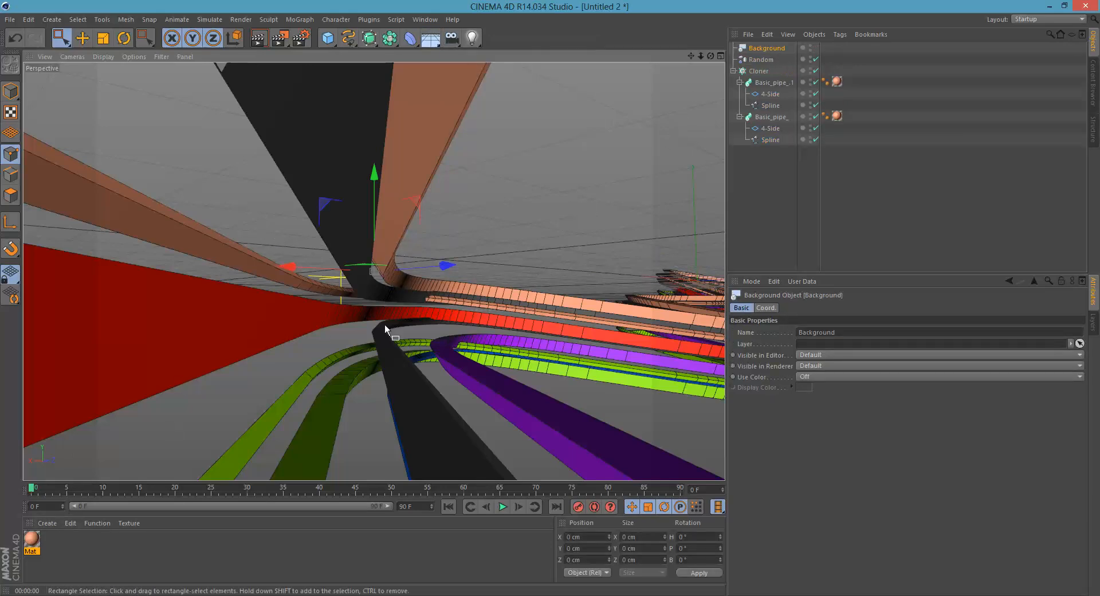
double_click(51, 540)
drag(32, 540, 825, 47)
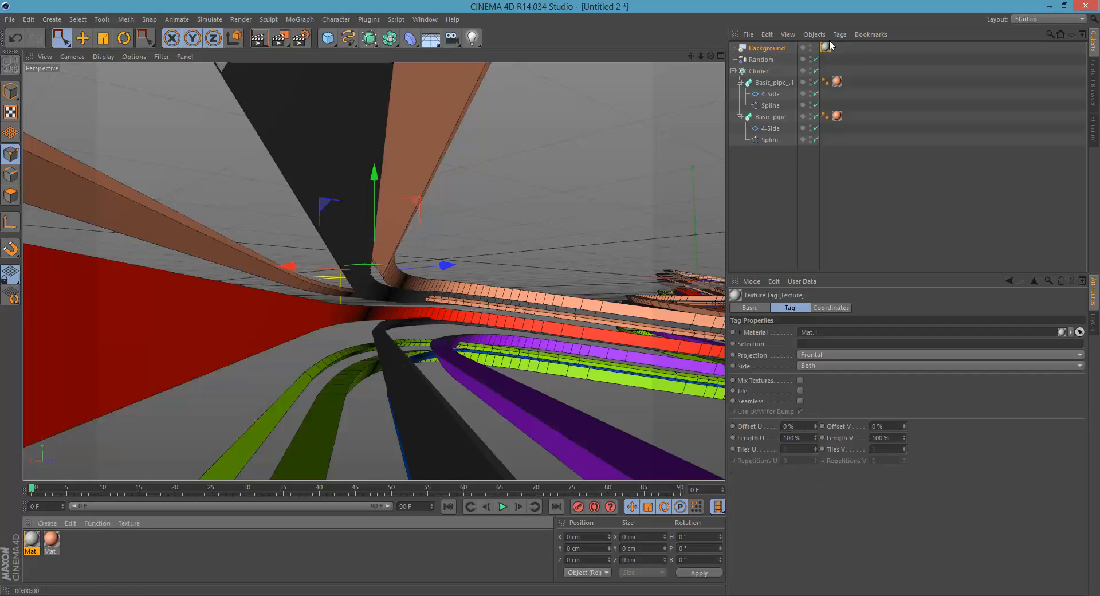
Step: Load a Gradient shader into the Color texture of Mat.1 and set its type to 2D - Circular
click(33, 539)
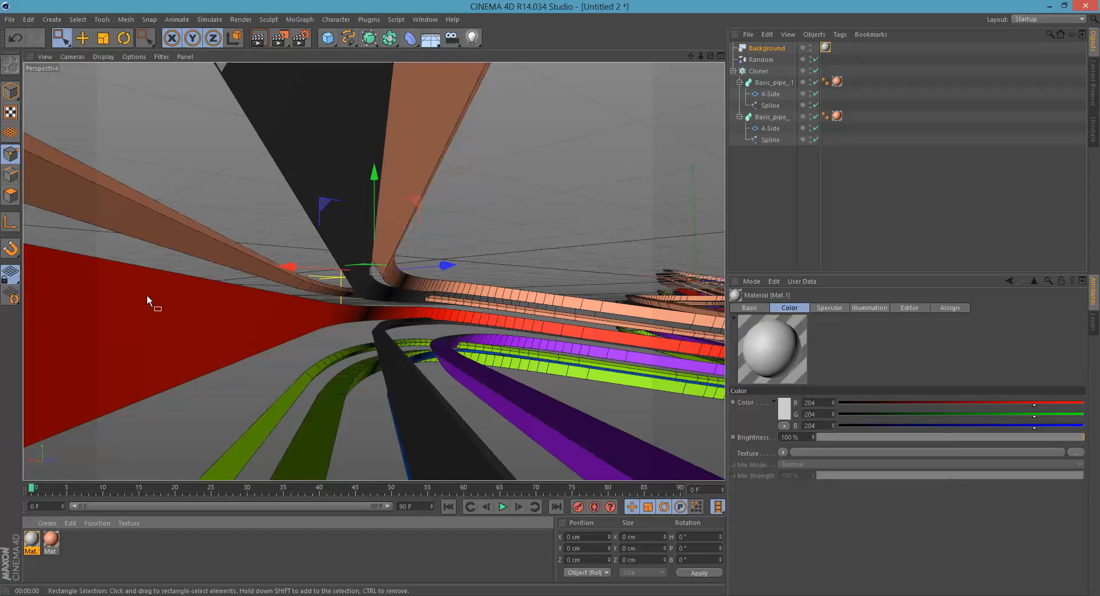
double_click(31, 540)
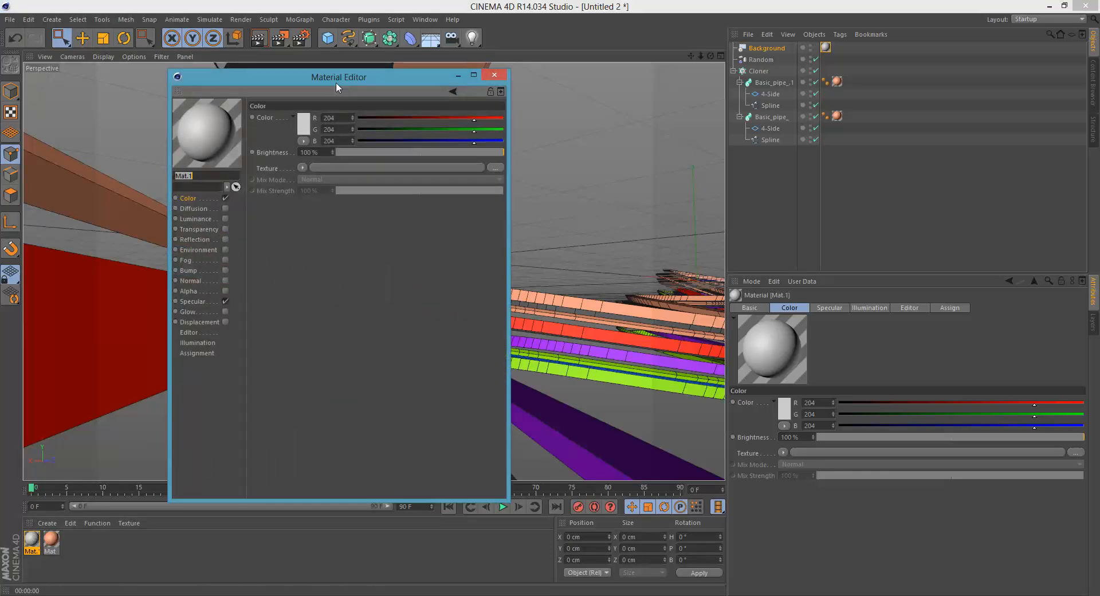
drag(336, 81, 499, 78)
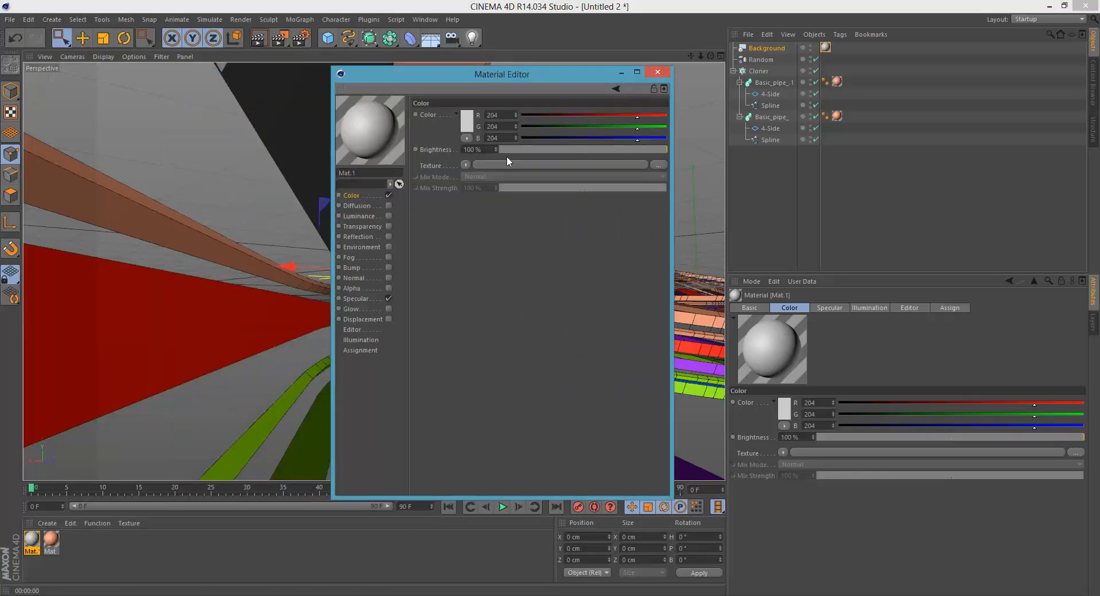
click(465, 164)
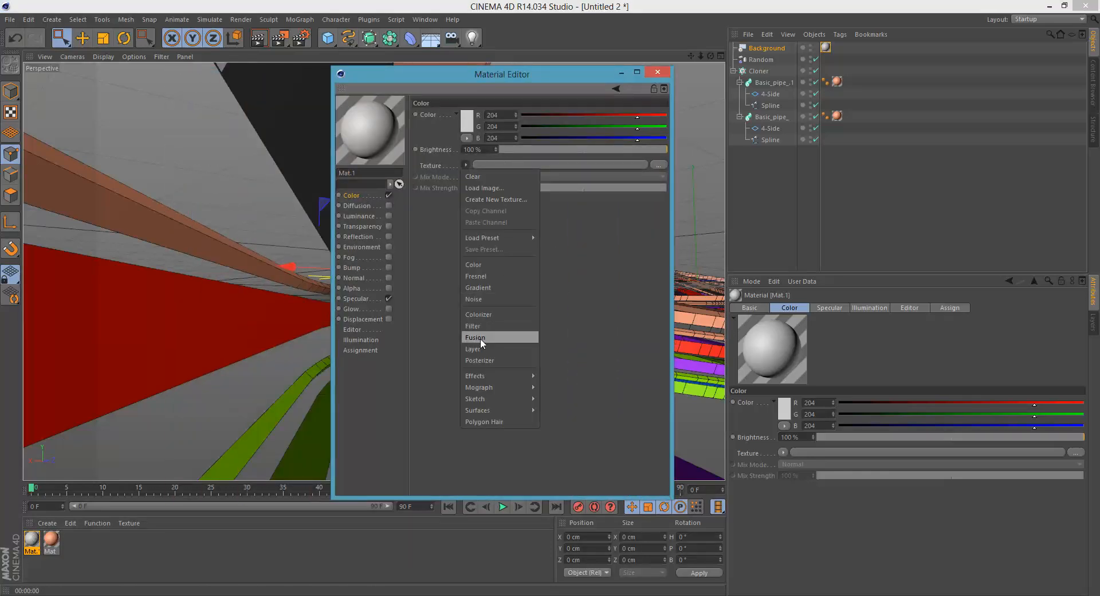
click(479, 287)
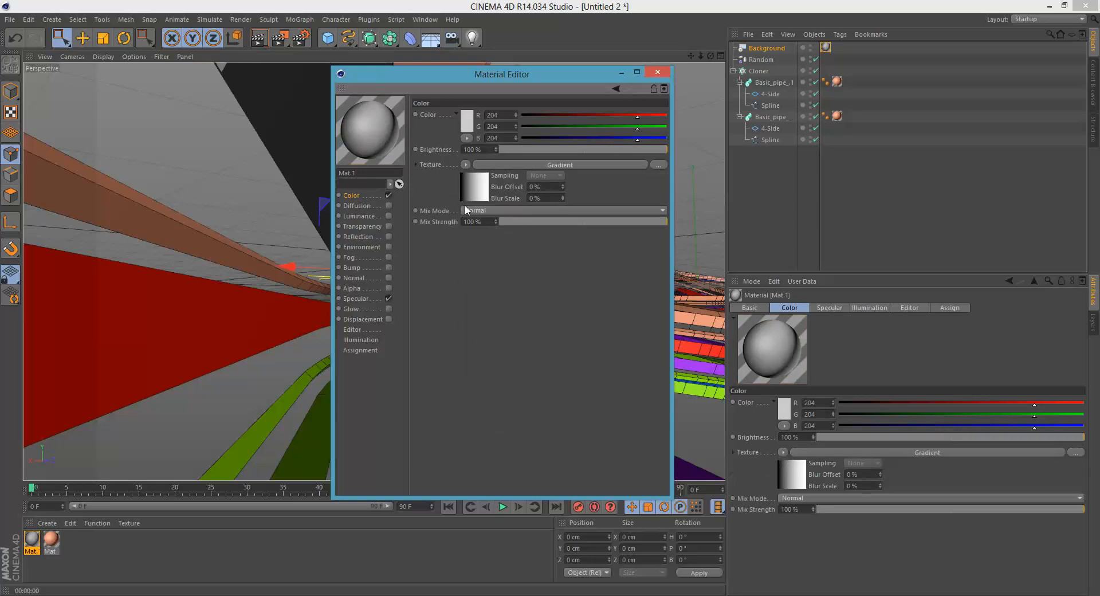
click(486, 183)
click(488, 212)
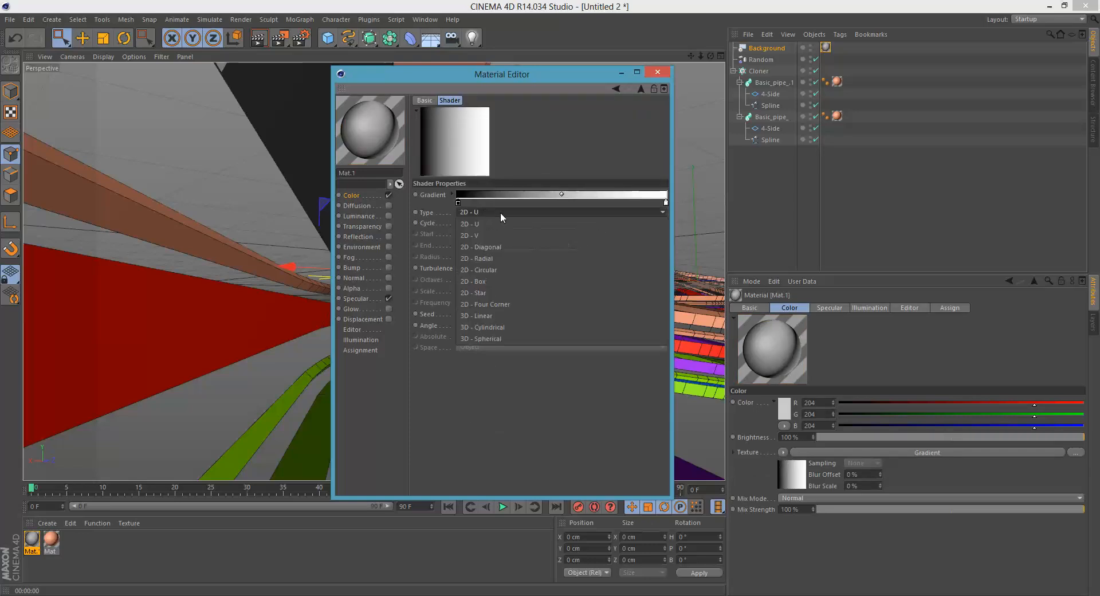
click(494, 272)
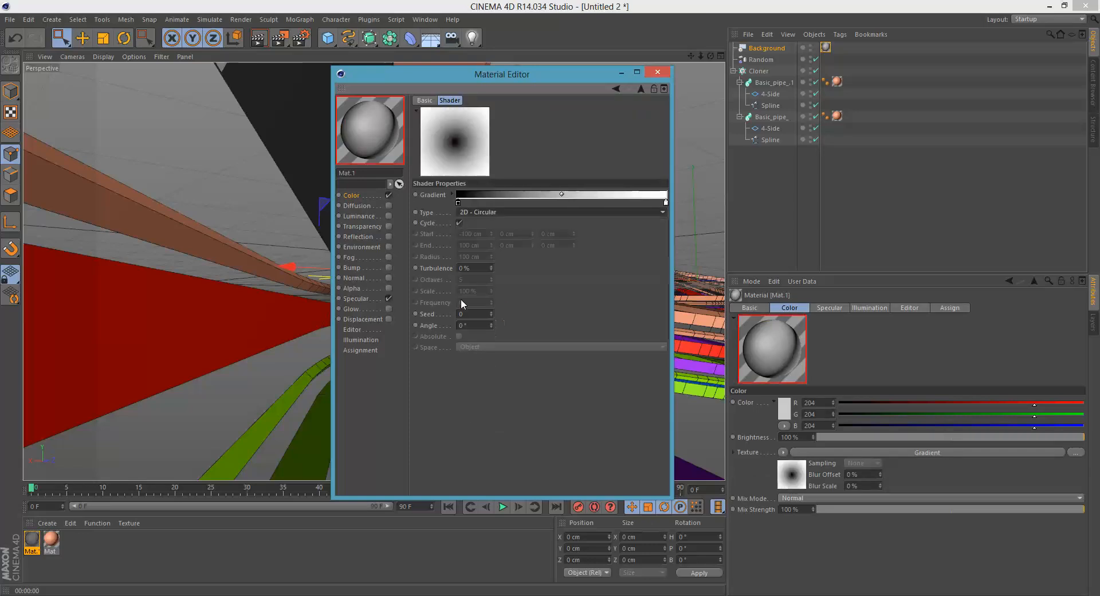
Step: Recolour the gradient's black knot to blue-grey, RGB 145, 160, 166, and invert the gradient's knots
double_click(458, 202)
drag(434, 152, 680, 223)
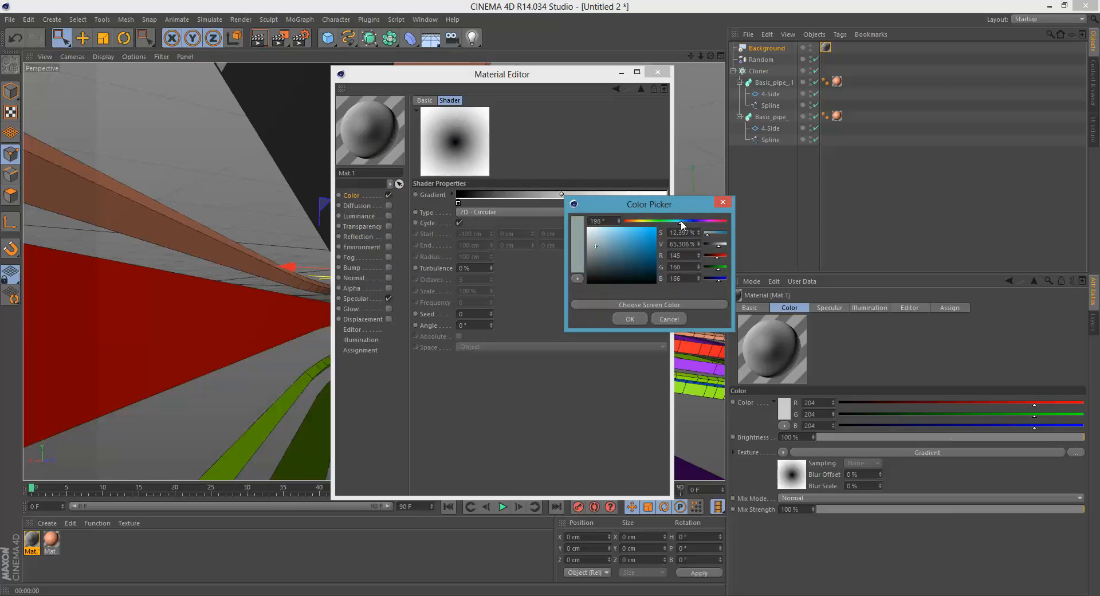
click(633, 318)
right_click(540, 196)
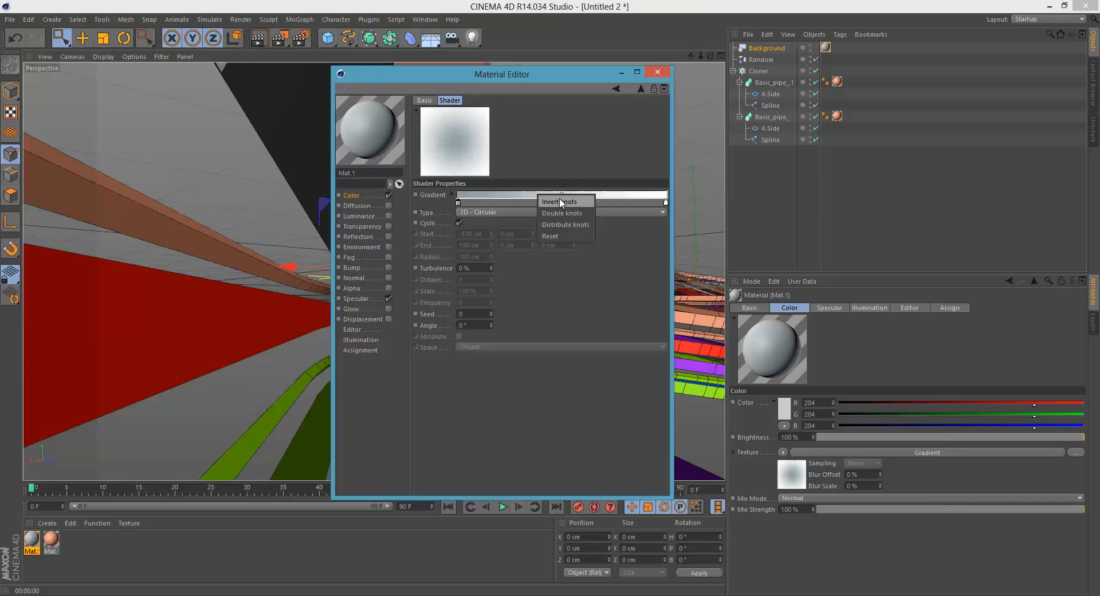
click(559, 202)
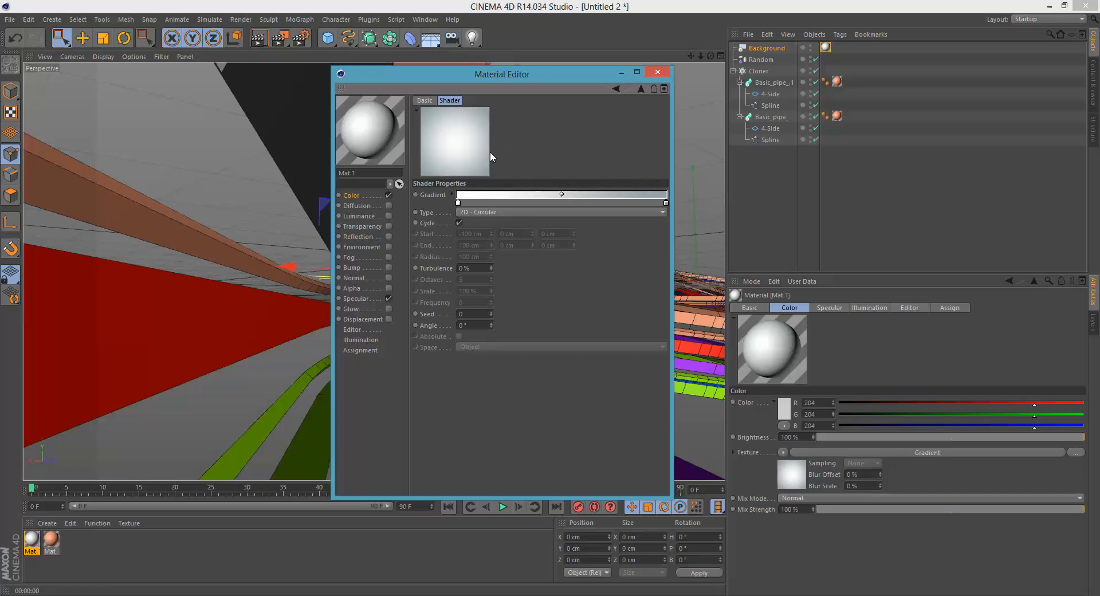
Step: Review Mat.1's Specular settings, close the Material Editor and render the view to check the background
drag(500, 77, 560, 101)
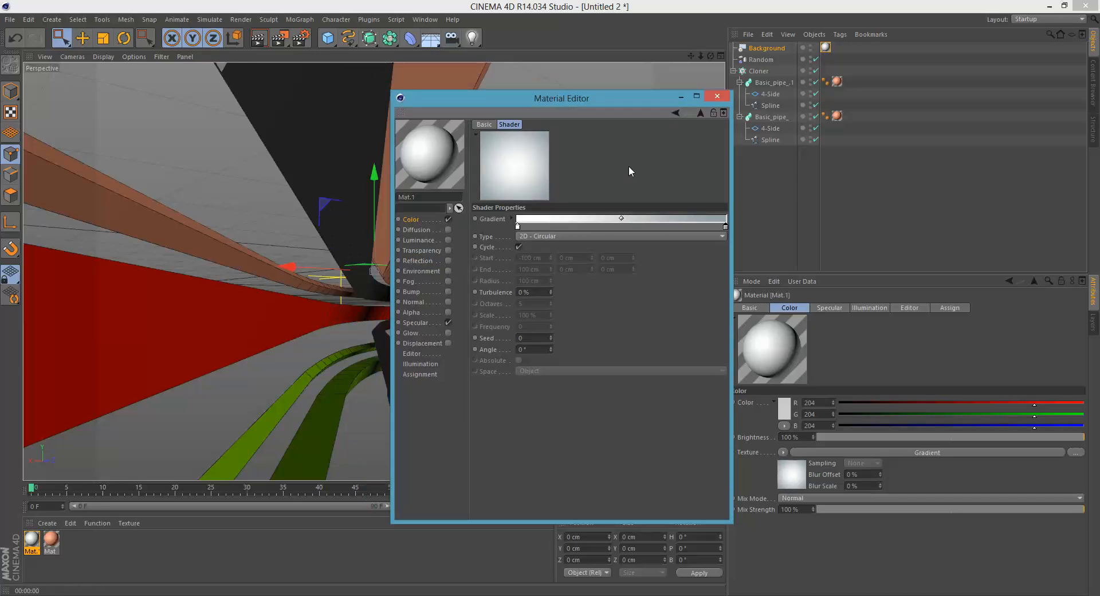
click(424, 322)
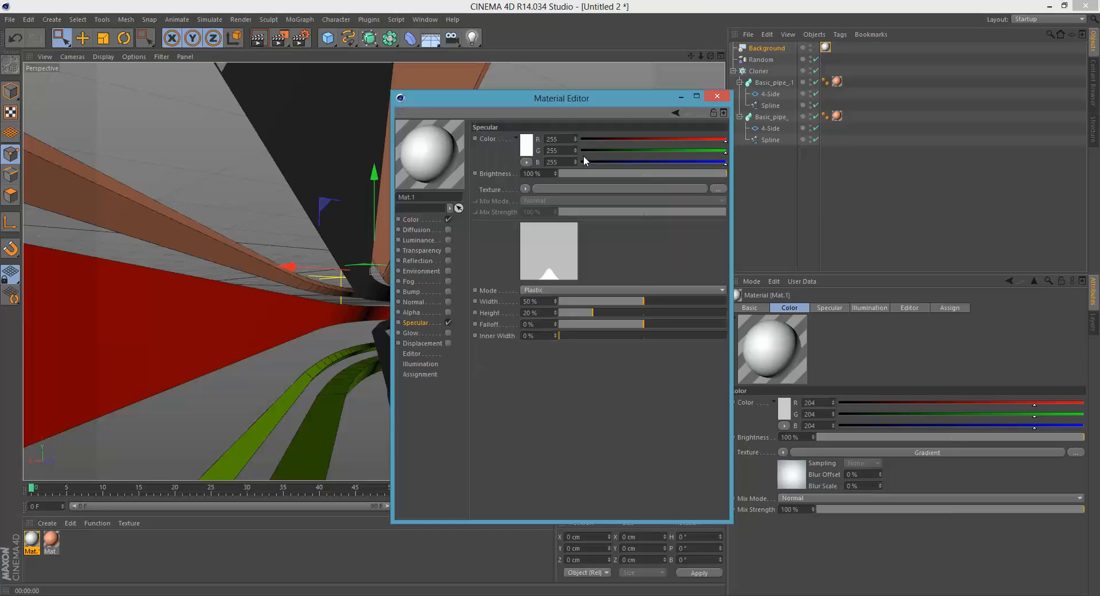
click(717, 97)
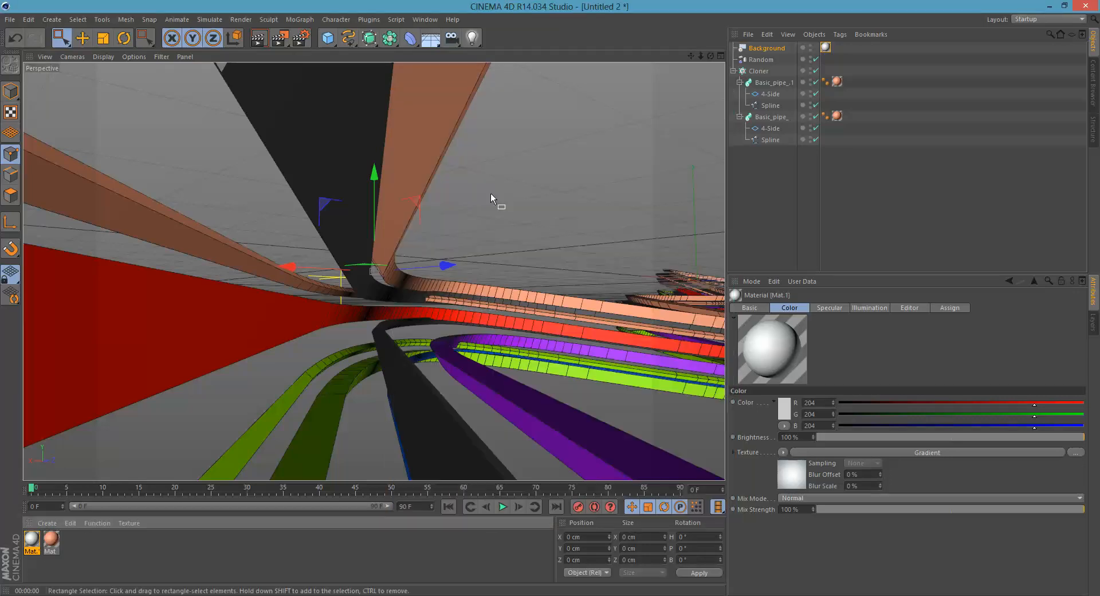
click(260, 39)
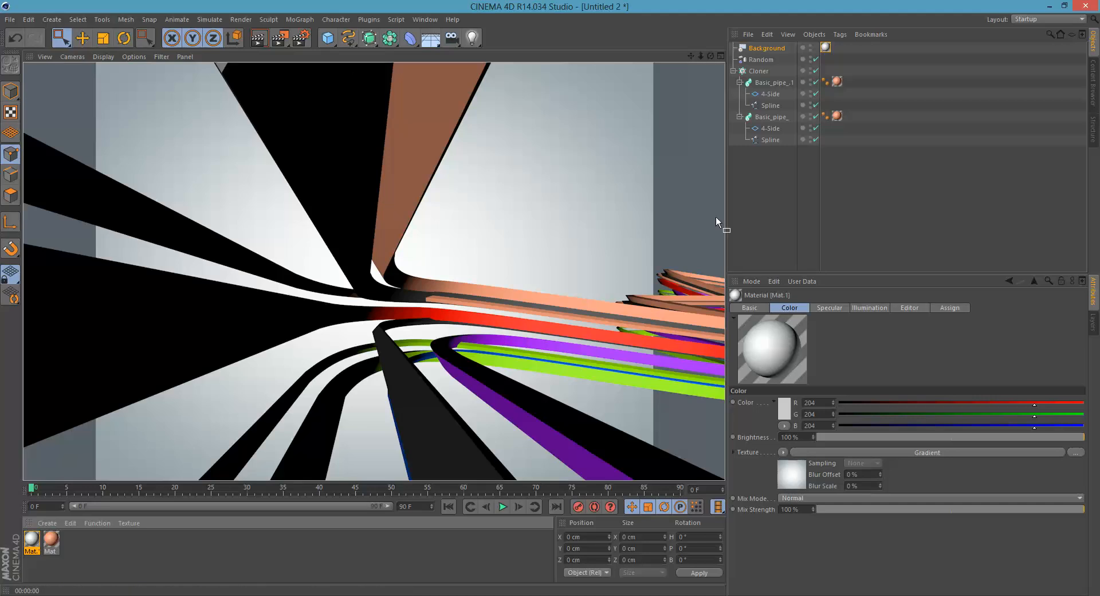
Step: Reorder the Multi Shader textures in Mat's Color channel, moving the sixth texture above purple and the red one above the peach one
double_click(50, 538)
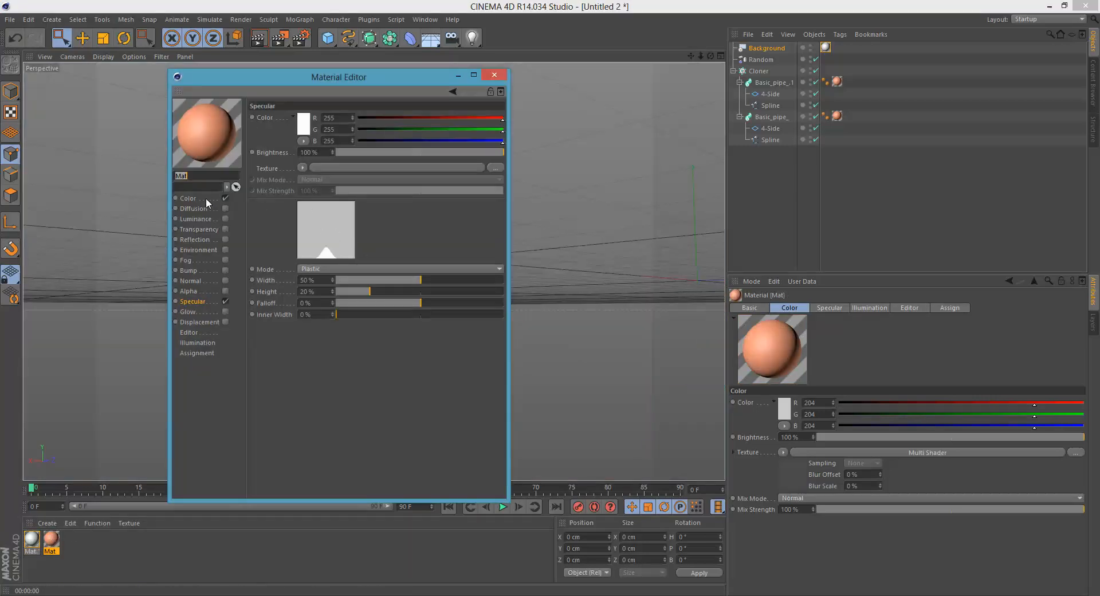
click(205, 197)
click(314, 190)
scroll(476, 434, down, 3)
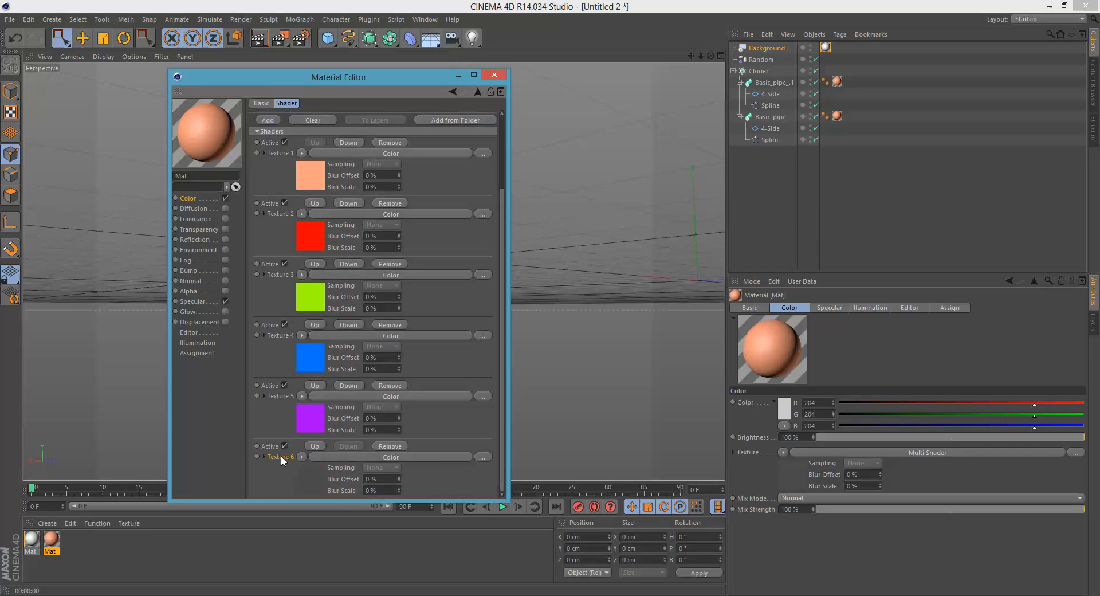
click(315, 446)
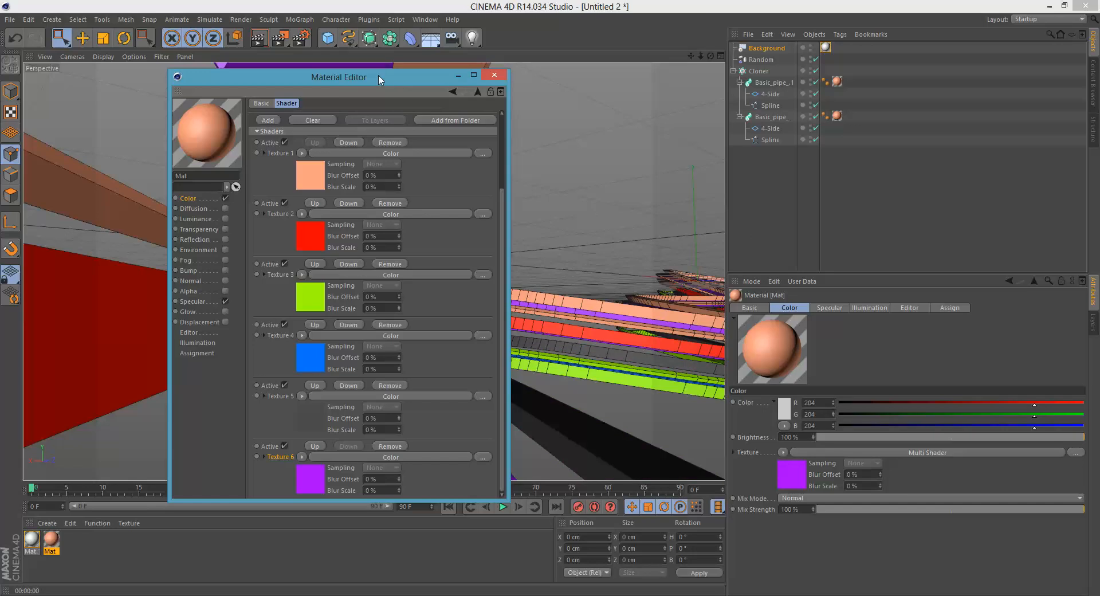
drag(341, 84, 830, 98)
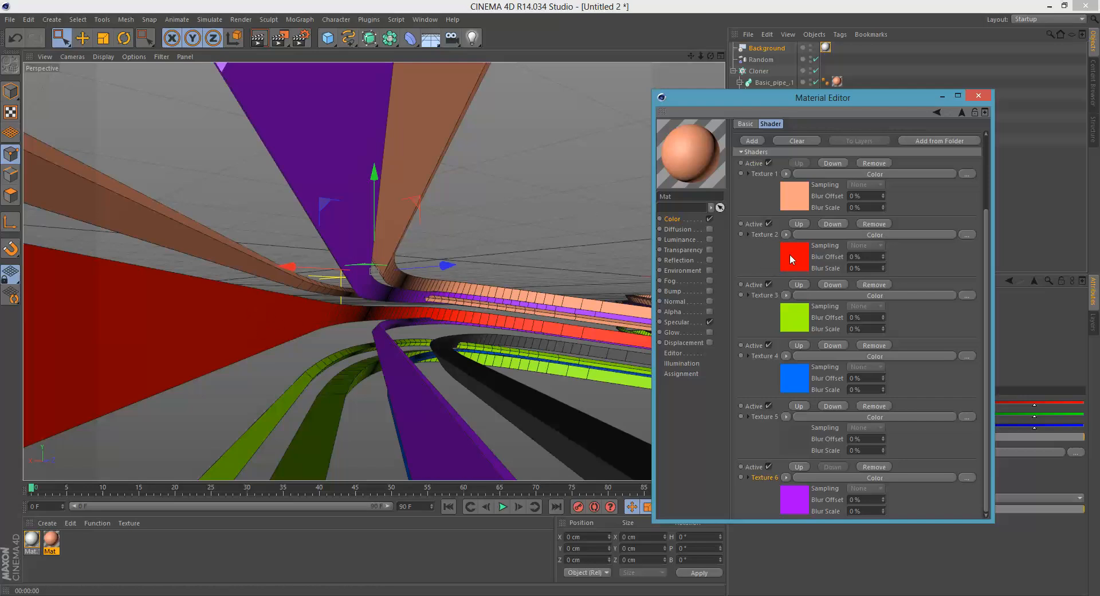
click(800, 224)
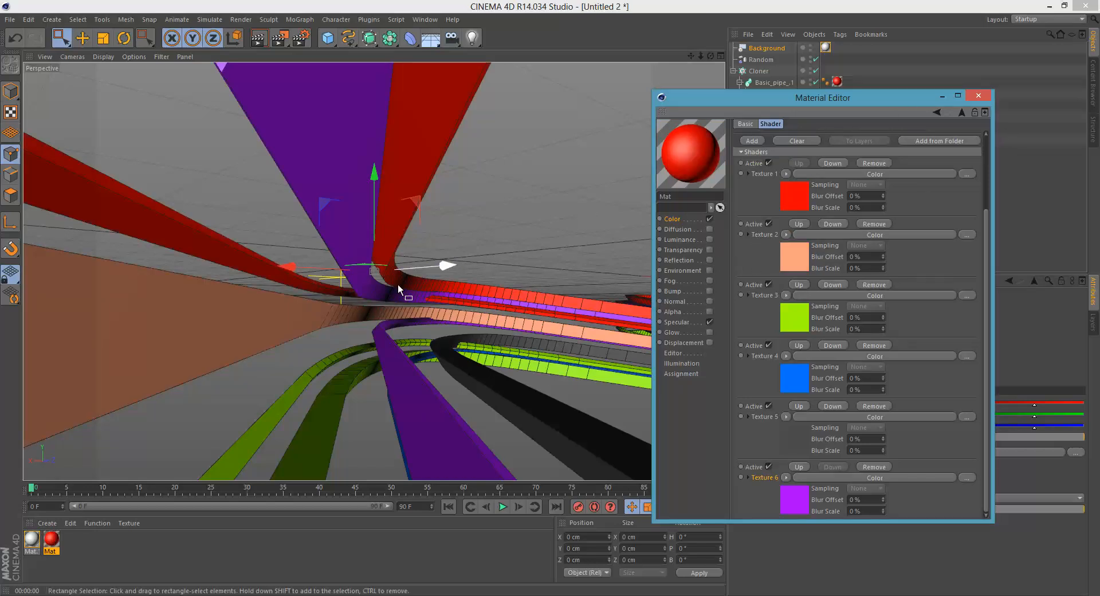
click(978, 96)
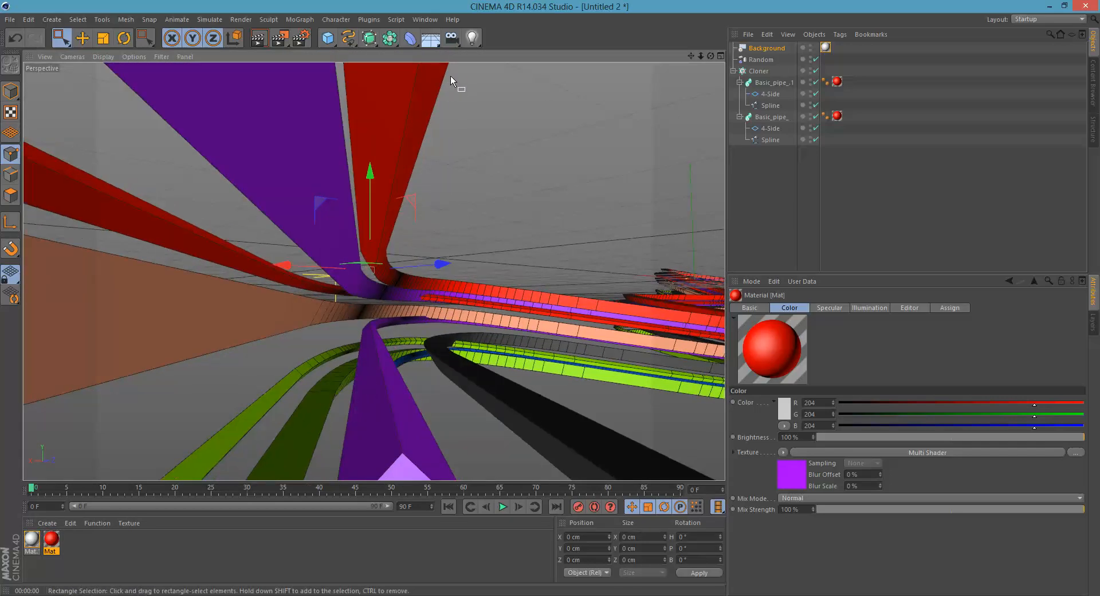
Step: Save the scene to the Desktop as Abstract_Videofort_.c4d
key(ctrl+s)
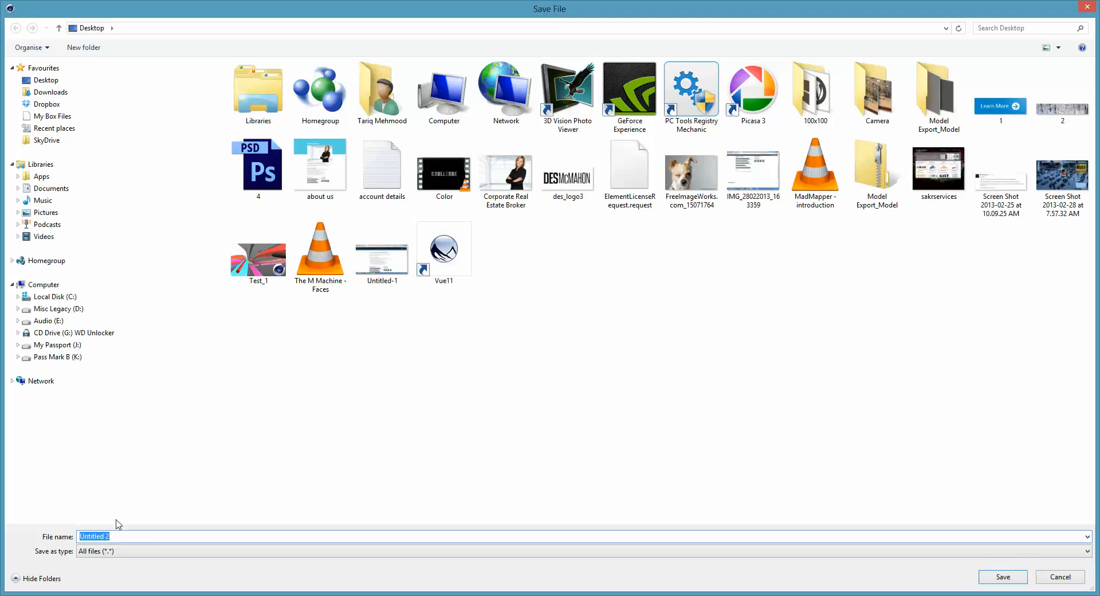
text(Abstract_Videofort_)
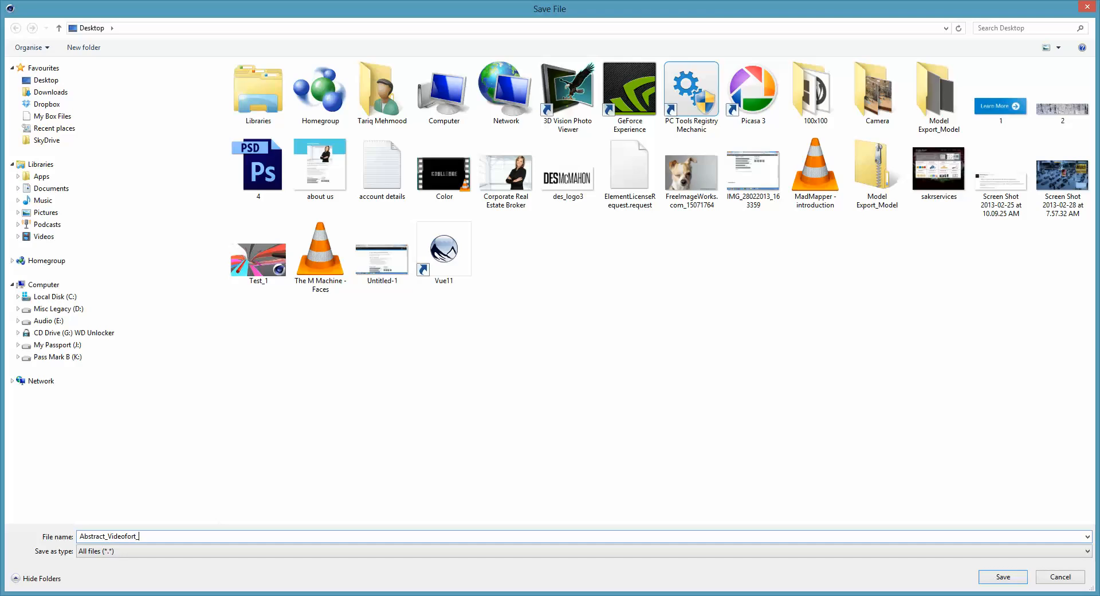
text(c4d)
key(Return)
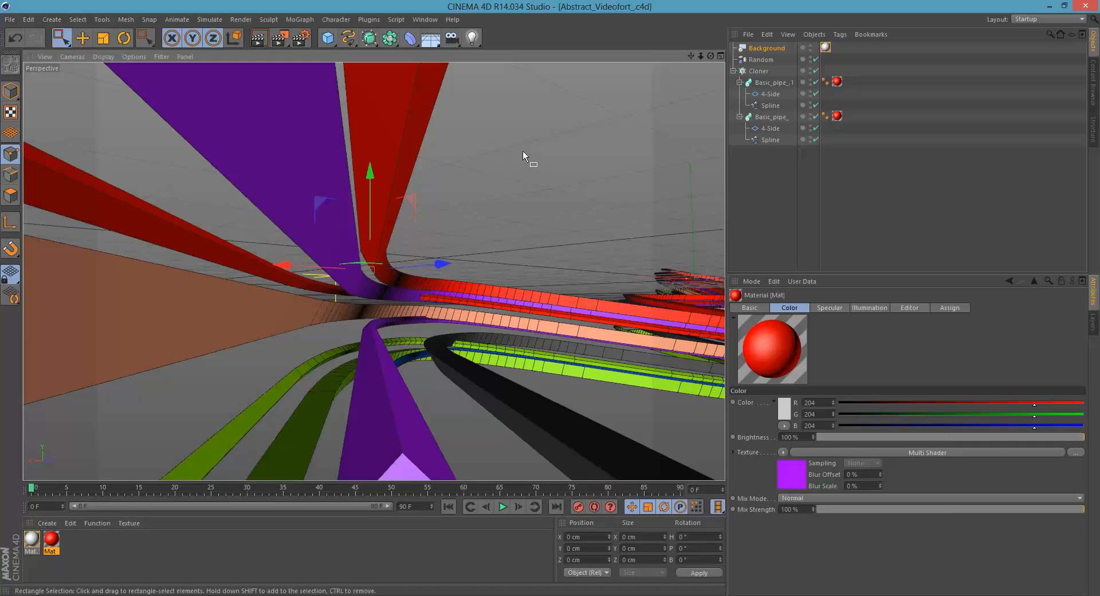
Step: Add a Sun light to the scene and set the latitude in its Sun Expression tag to 0
drag(471, 37, 640, 23)
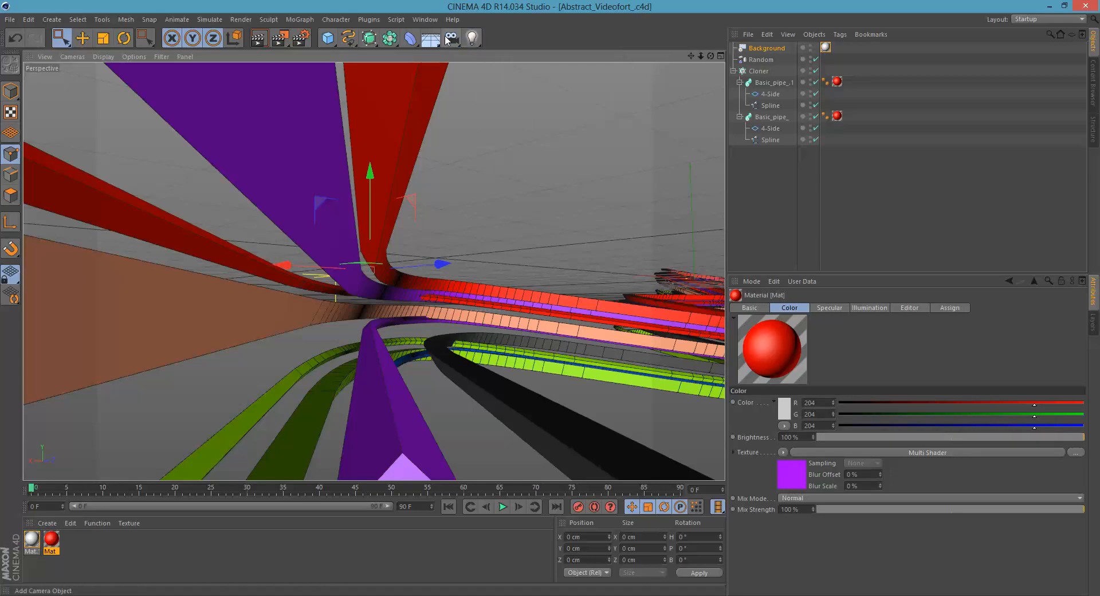
drag(470, 42, 525, 118)
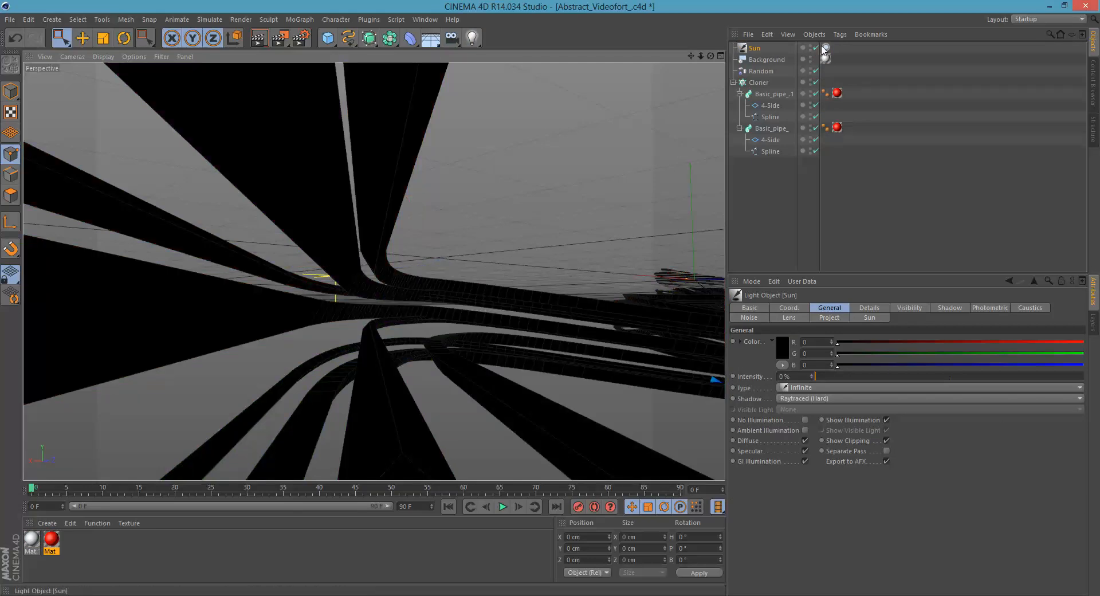
click(826, 47)
mouse_move(807, 364)
mouse_down()
mouse_move(809, 380)
mouse_move(806, 362)
mouse_move(764, 373)
mouse_move(810, 399)
mouse_move(803, 354)
mouse_move(811, 335)
mouse_move(807, 363)
mouse_move(817, 319)
mouse_move(808, 353)
mouse_move(817, 387)
mouse_up()
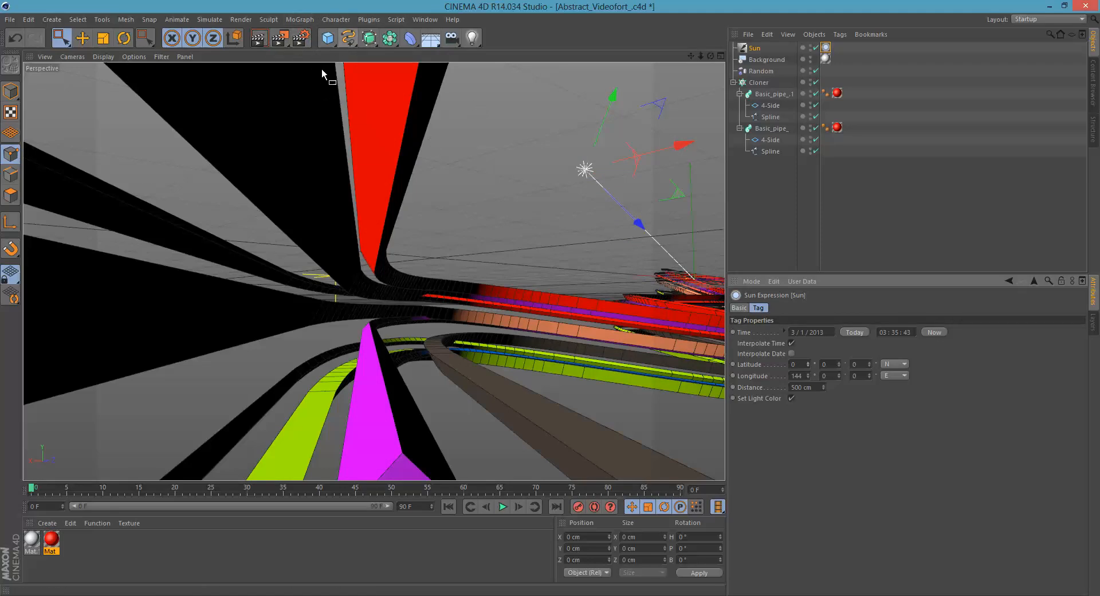
Step: In the render settings, set Anti-Aliasing to Best and its filter to Gauss (Animation)
click(301, 38)
drag(310, 12, 527, 65)
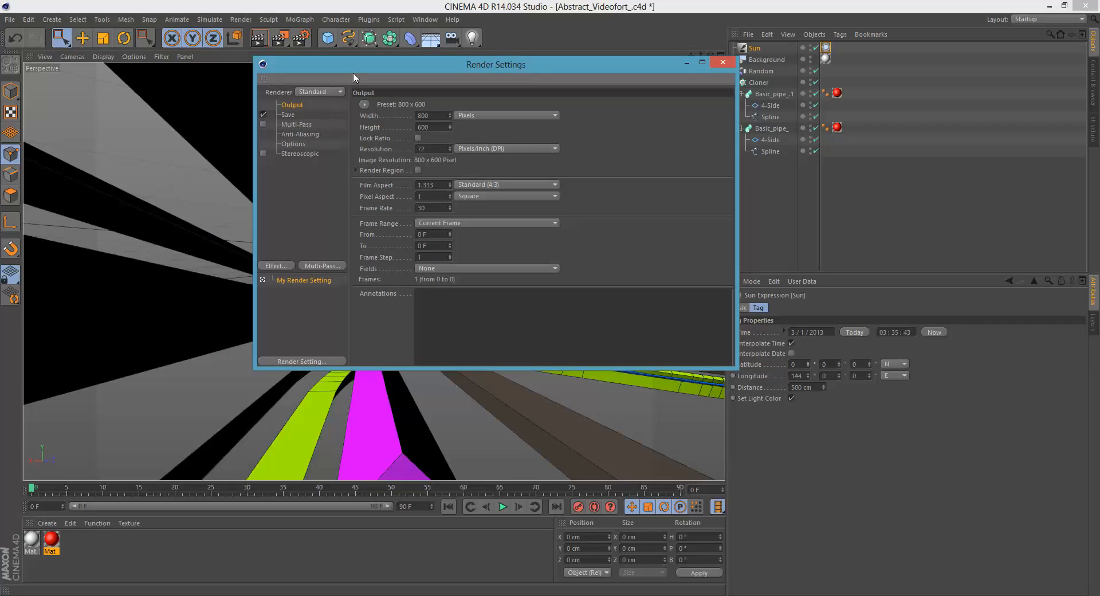
drag(353, 72, 440, 69)
click(378, 130)
click(545, 101)
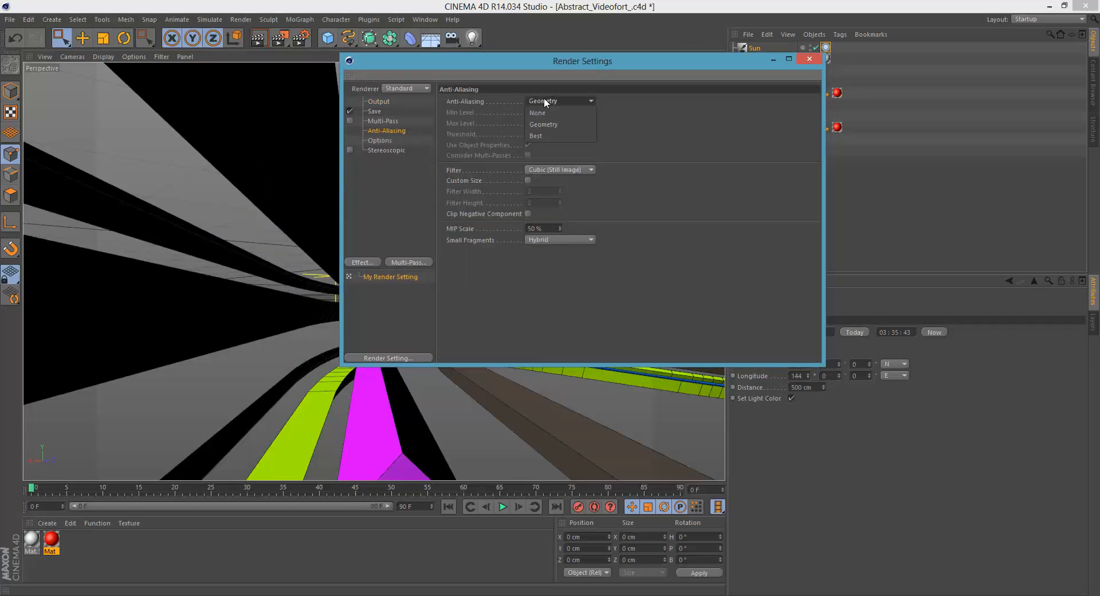
click(547, 136)
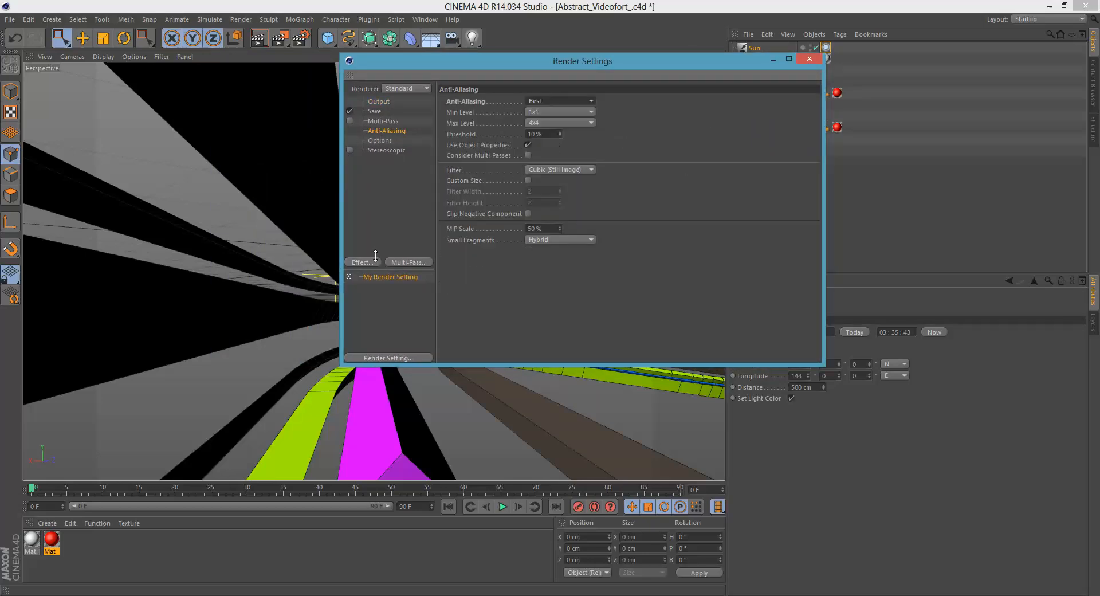
click(559, 169)
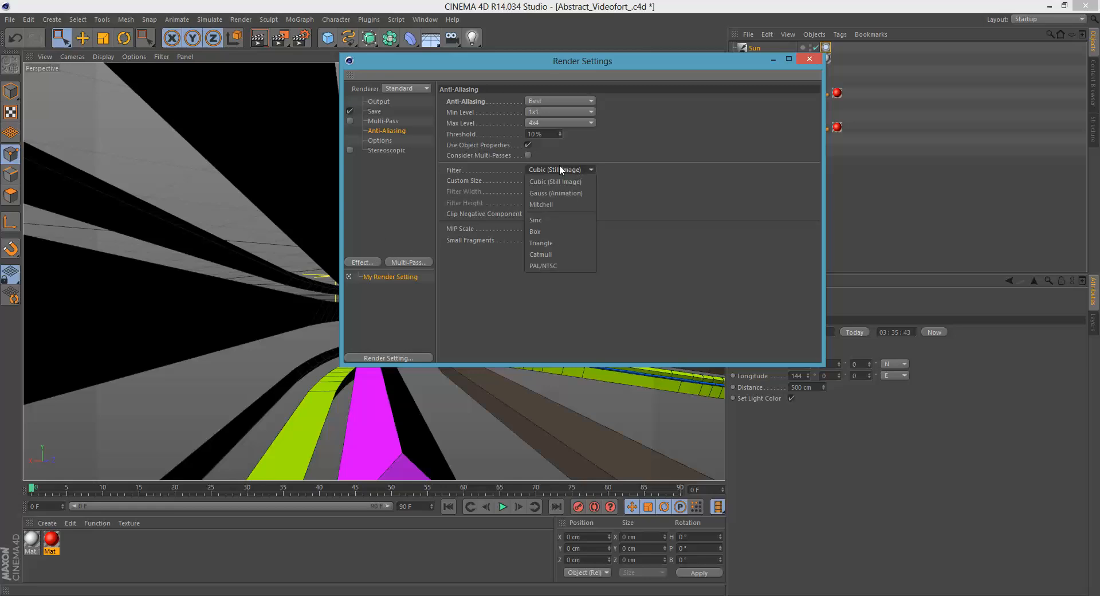
click(573, 193)
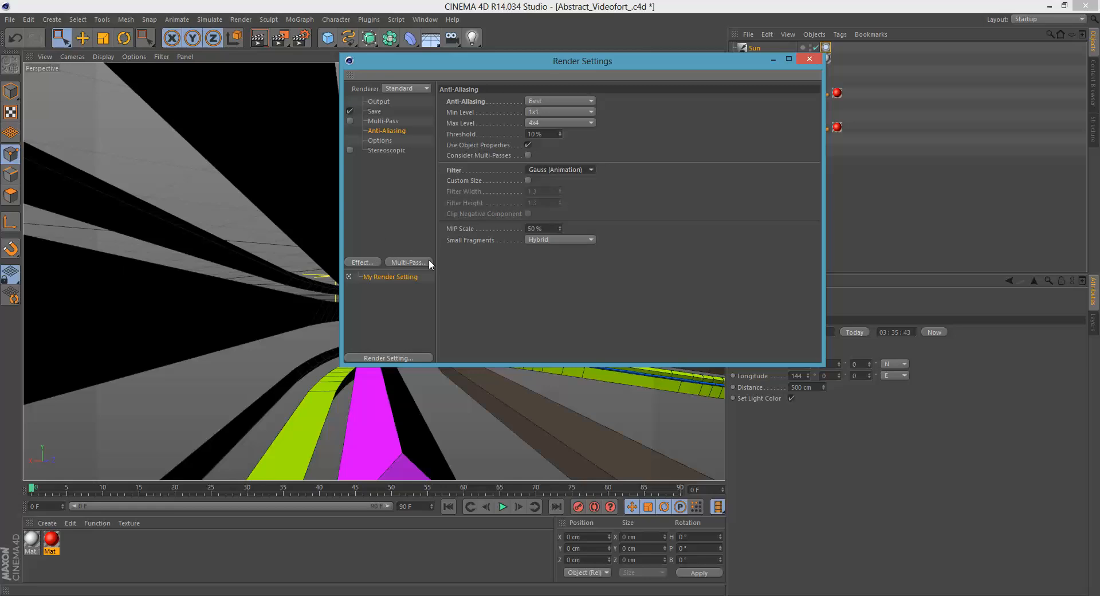
Step: Add the Ambient Occlusion and Global Illumination effects to the render settings
click(372, 262)
click(397, 221)
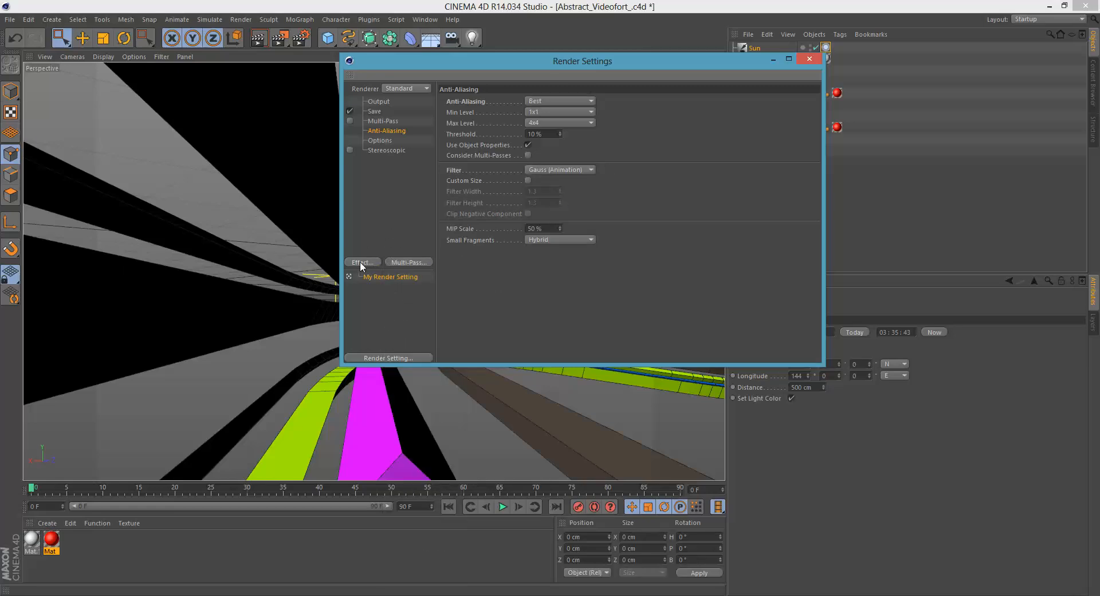
click(357, 262)
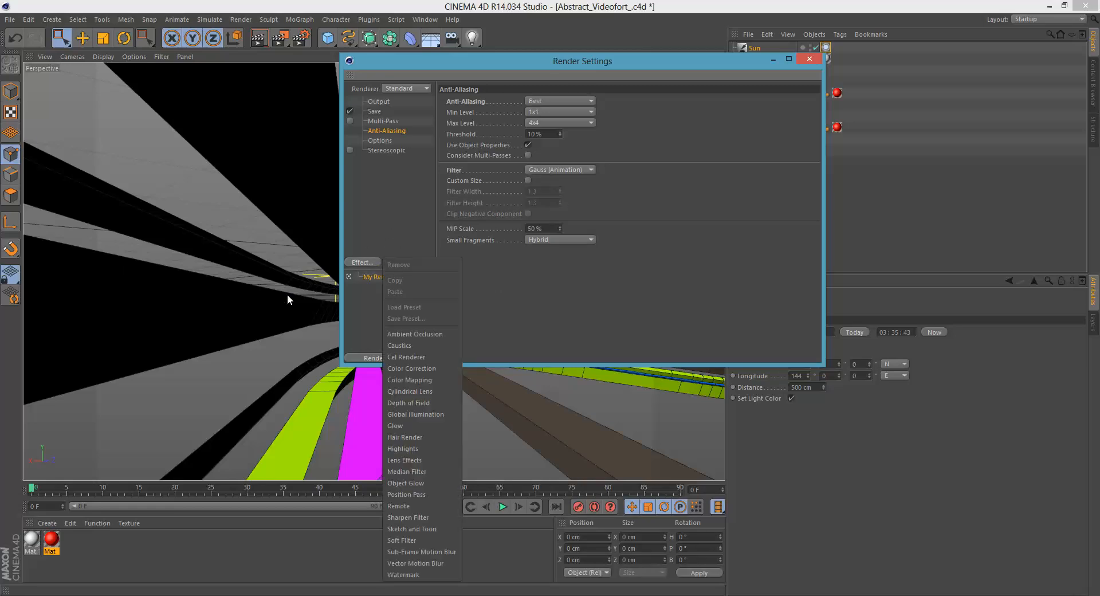
click(433, 336)
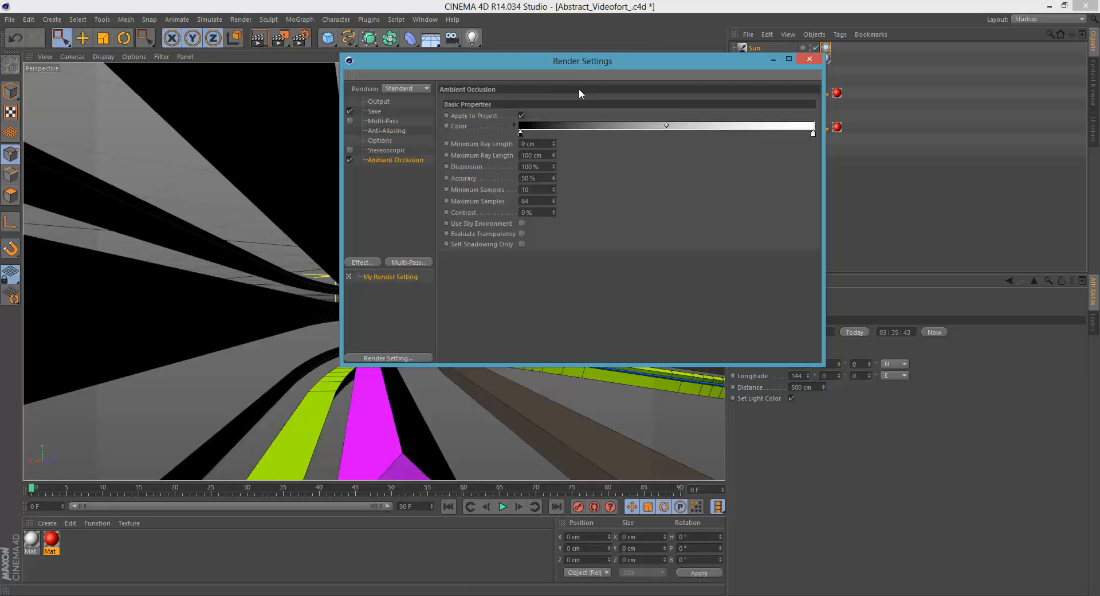
click(367, 263)
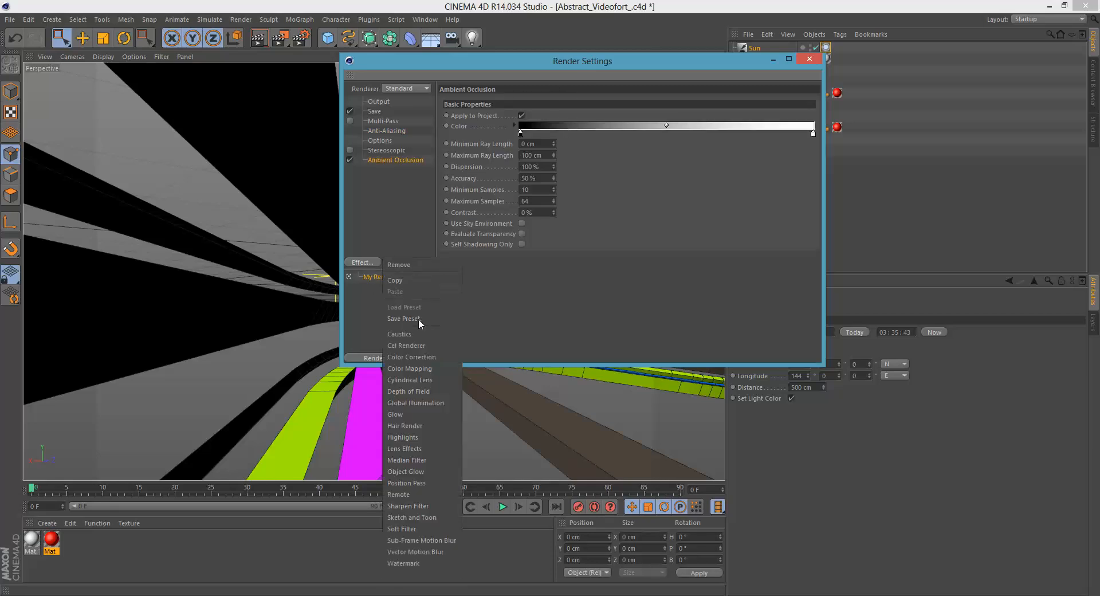
click(411, 400)
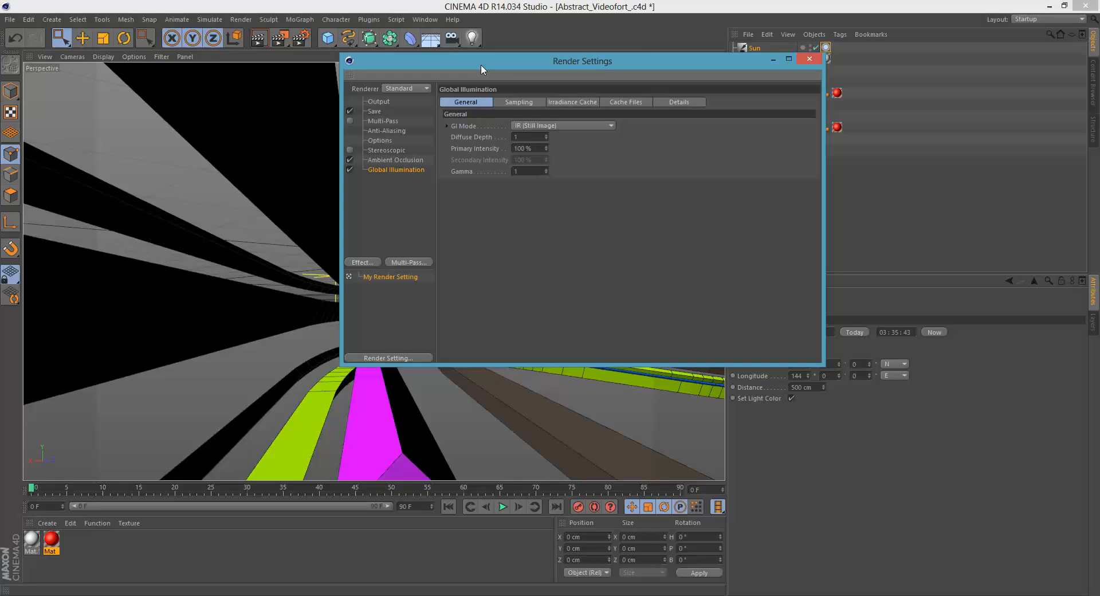
Step: Change the Global Illumination Samples preset and set the irradiance cache's Record Density to Low
drag(480, 64, 657, 133)
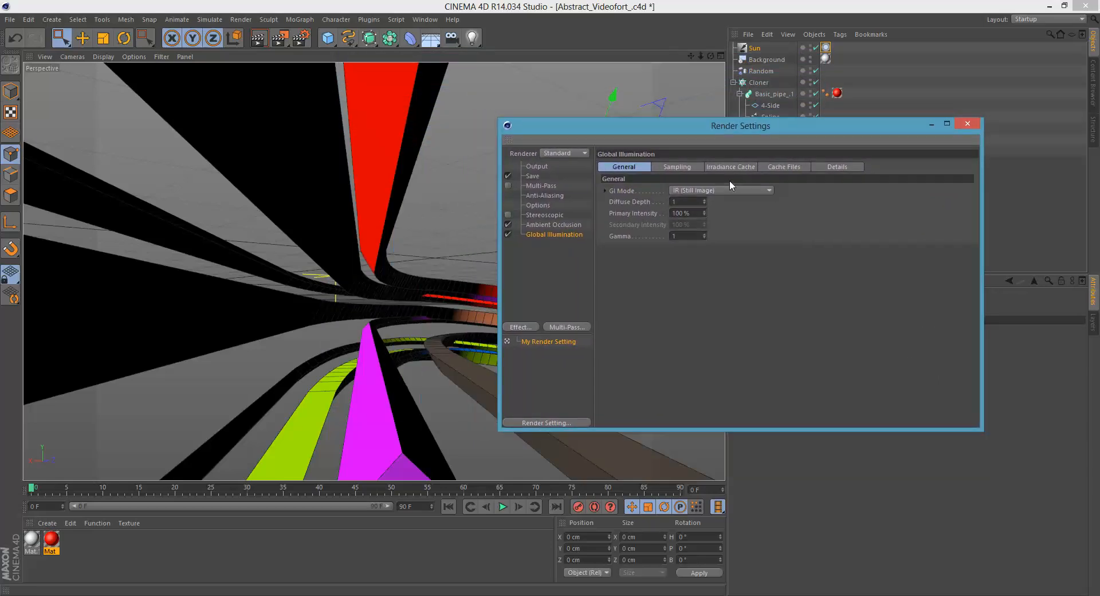
click(675, 167)
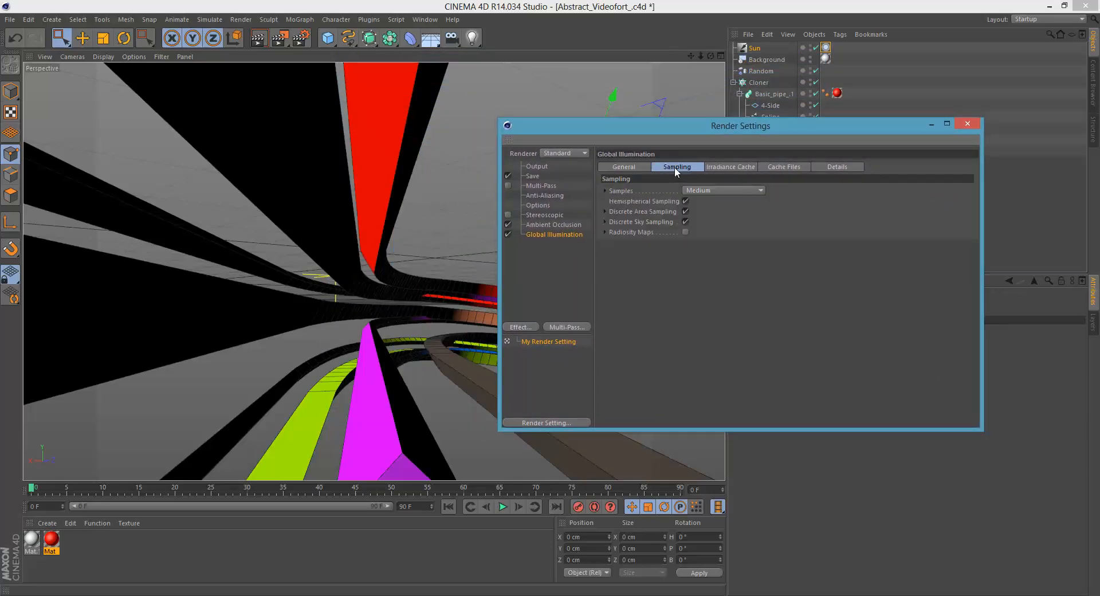
click(721, 190)
click(709, 225)
click(731, 167)
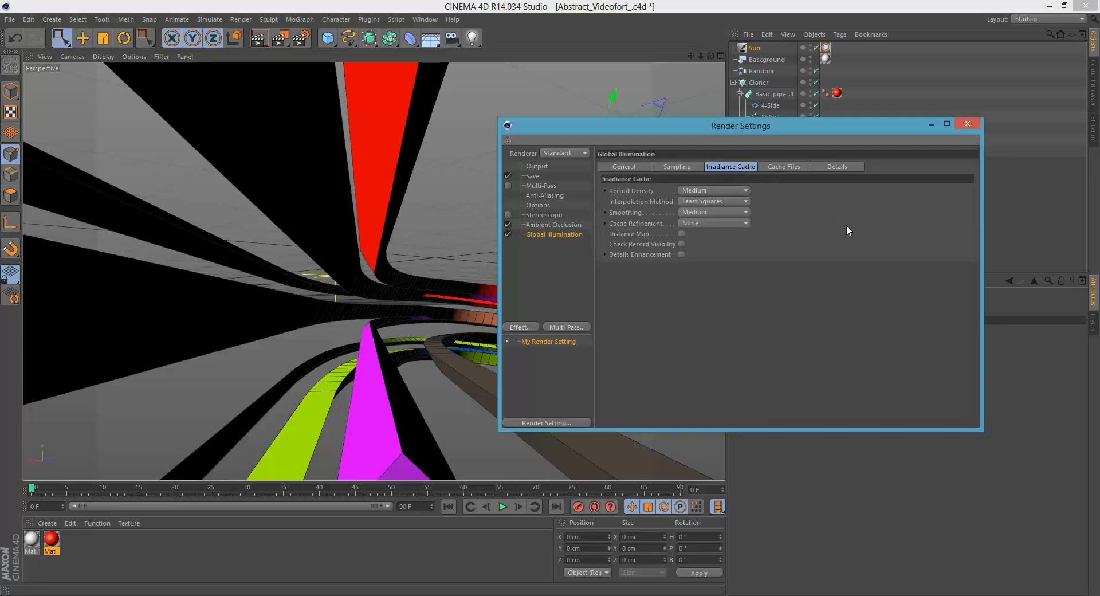
click(710, 189)
click(702, 226)
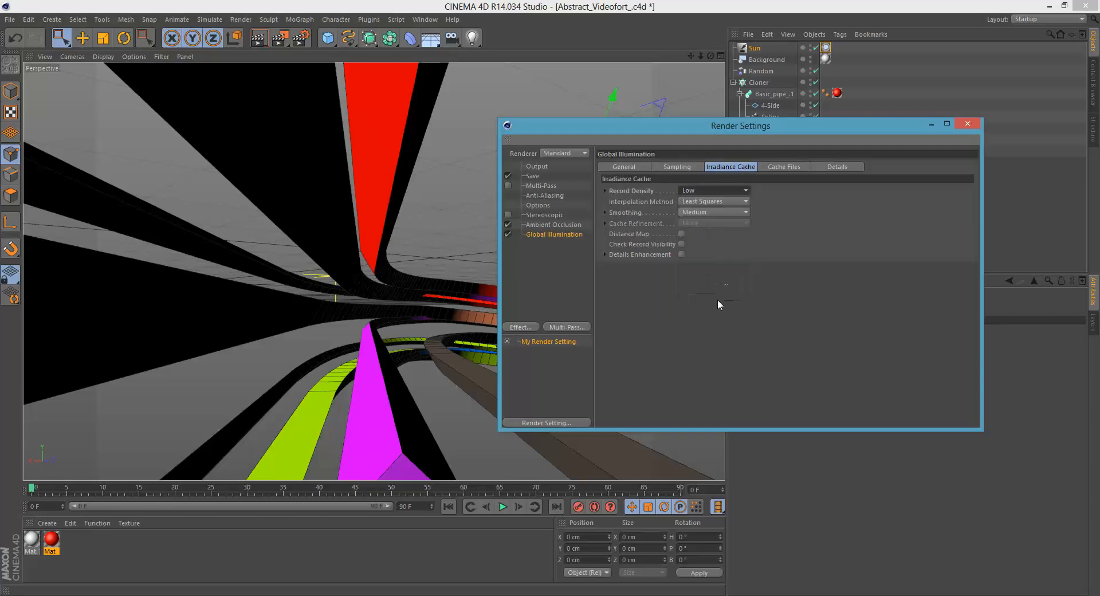
Step: Set the Global Illumination GI Mode to IR + QMC (Still Image) and close the render settings
click(630, 167)
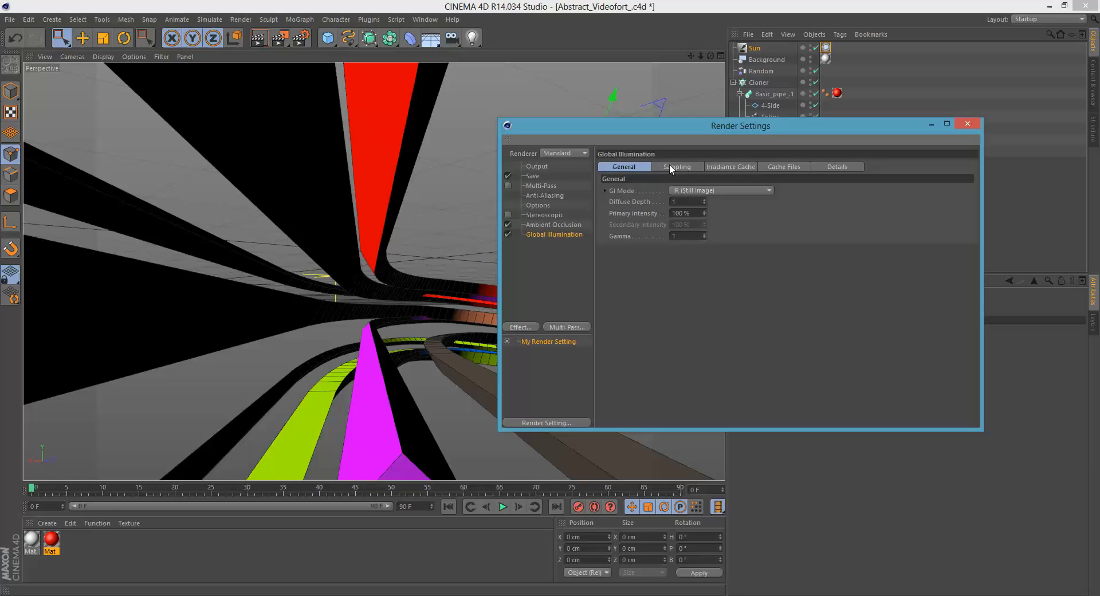
click(616, 192)
click(716, 190)
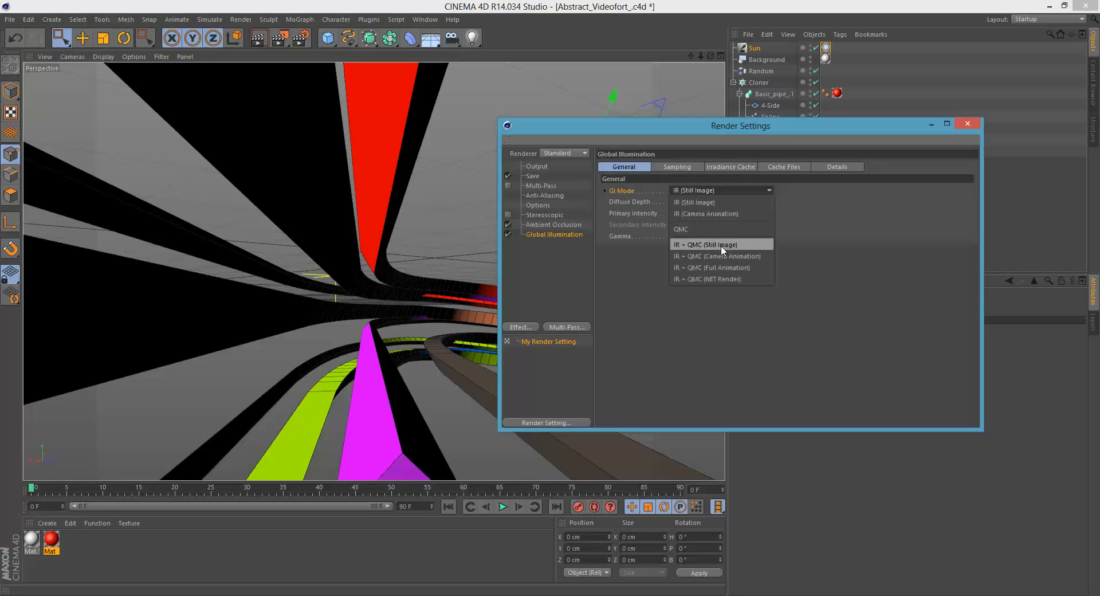
click(710, 245)
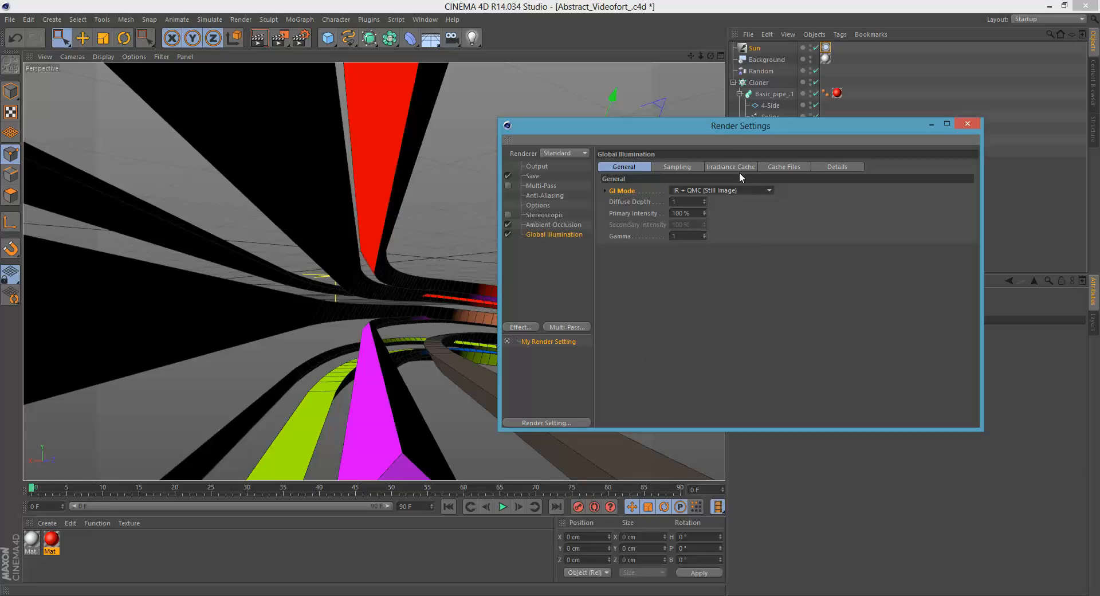
click(967, 123)
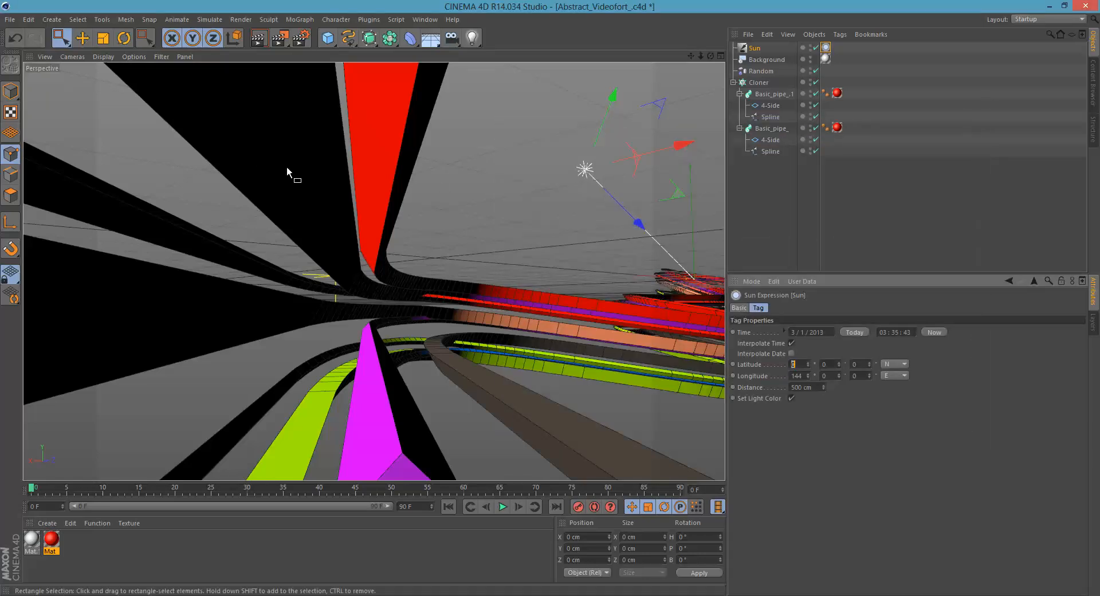
Step: Save the scene and render the view with the sun light, Ambient Occlusion and Global Illumination
key(ctrl+s)
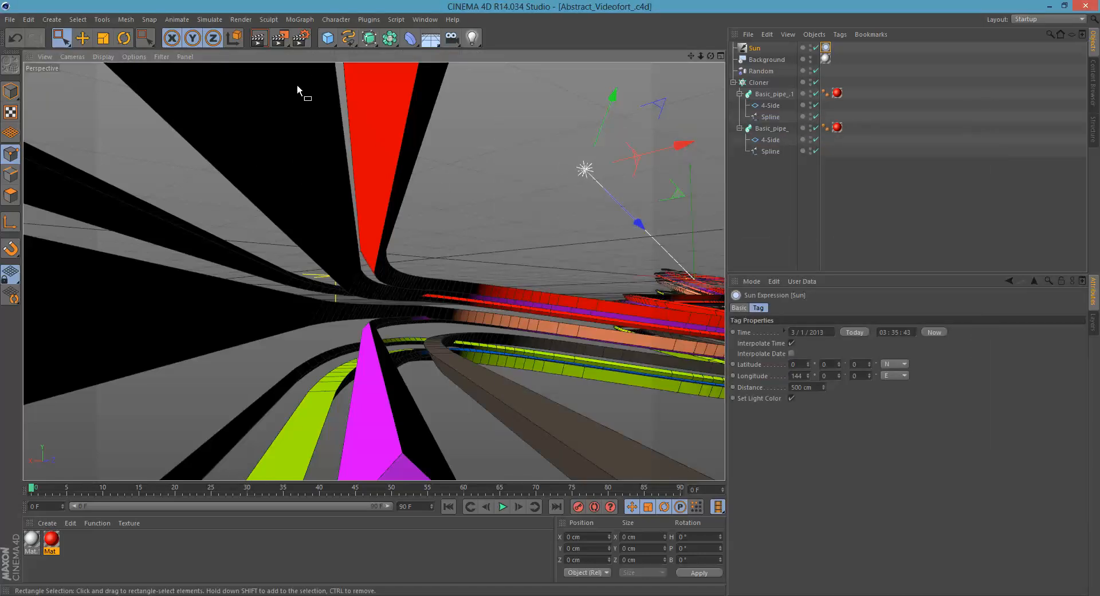
click(258, 39)
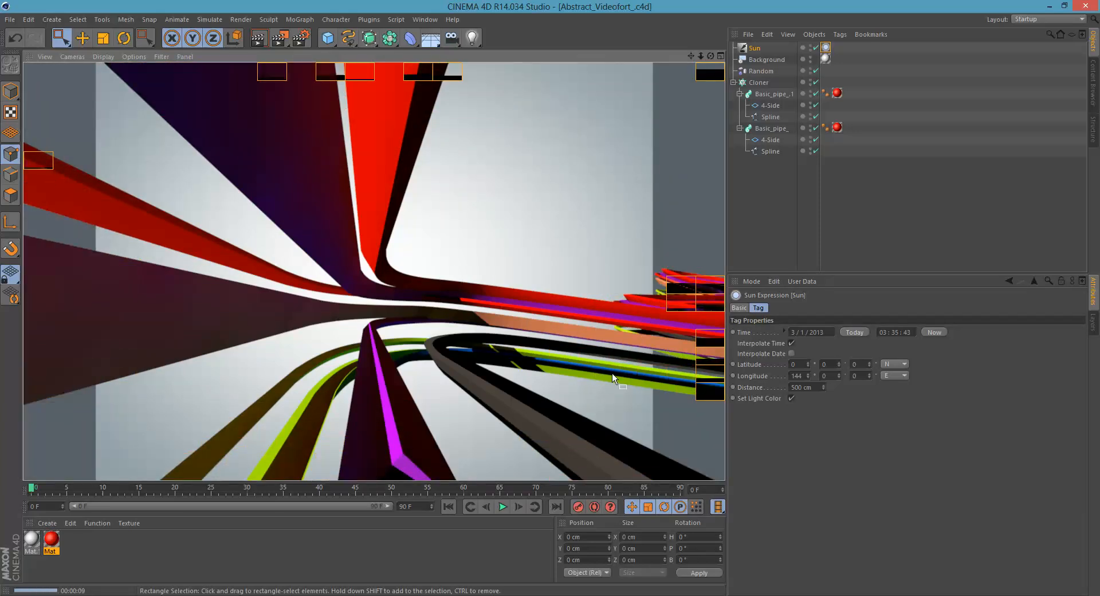
Step: Set the render output size to 1280 x 720 pixels and close the render settings
click(301, 38)
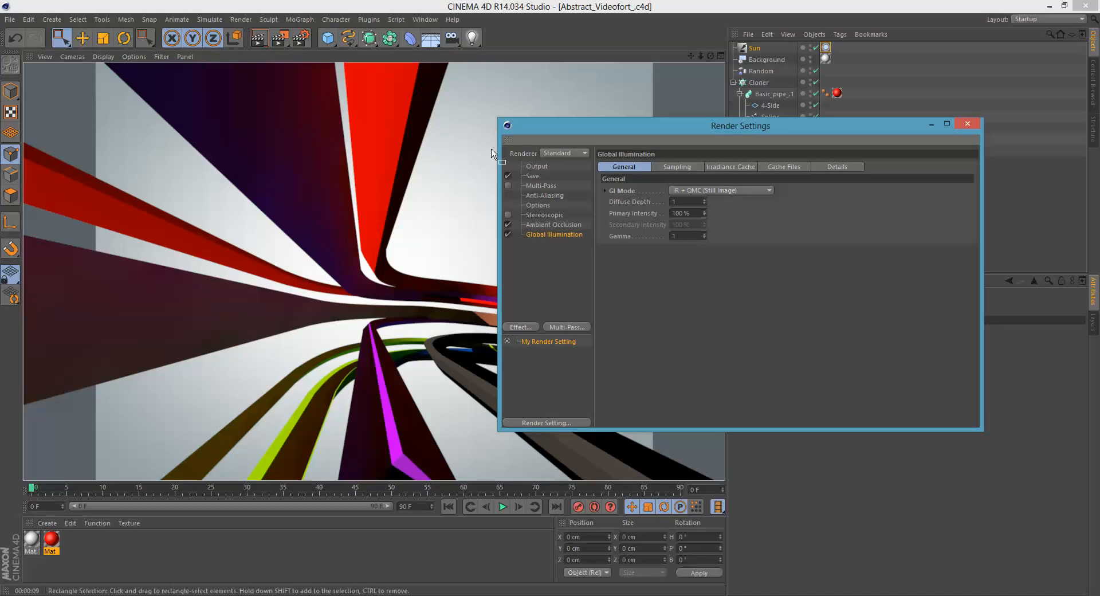
drag(655, 126, 593, 163)
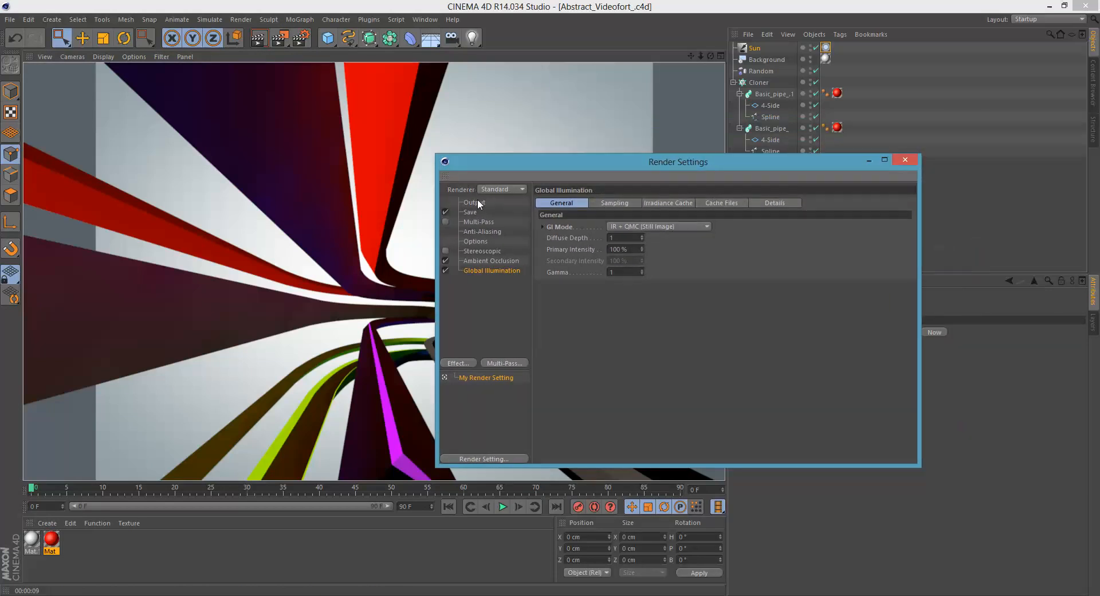
click(475, 203)
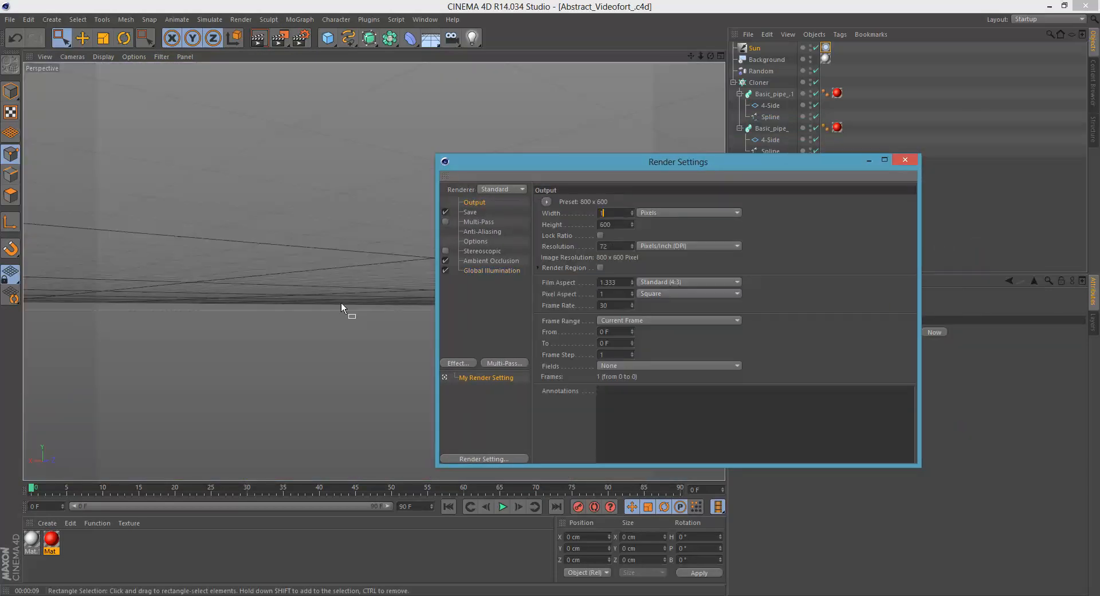
text(1280)
key(Tab)
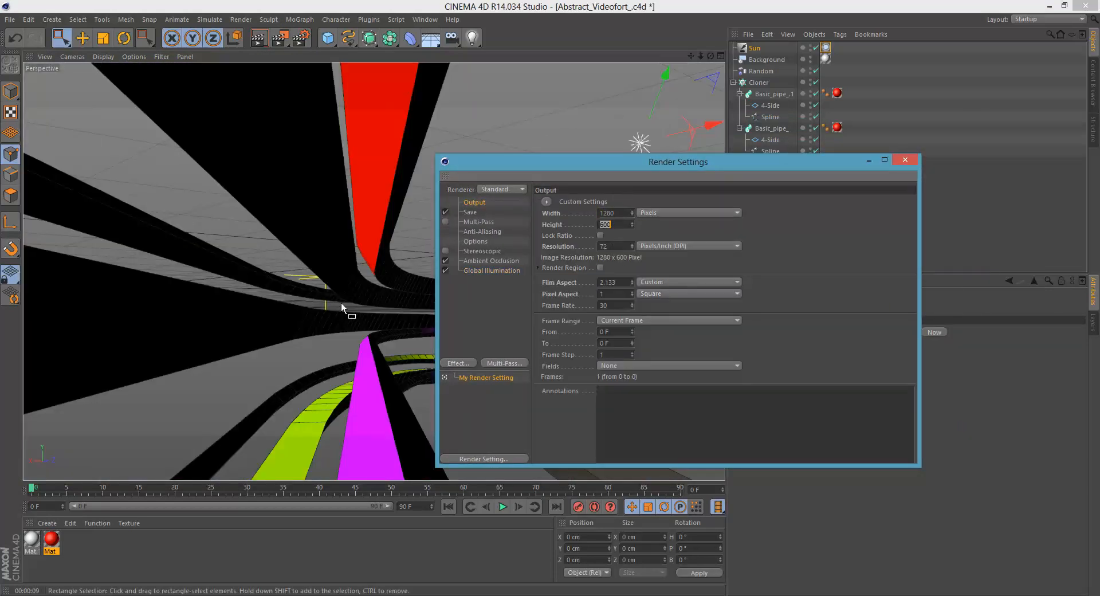
text(720)
key(Return)
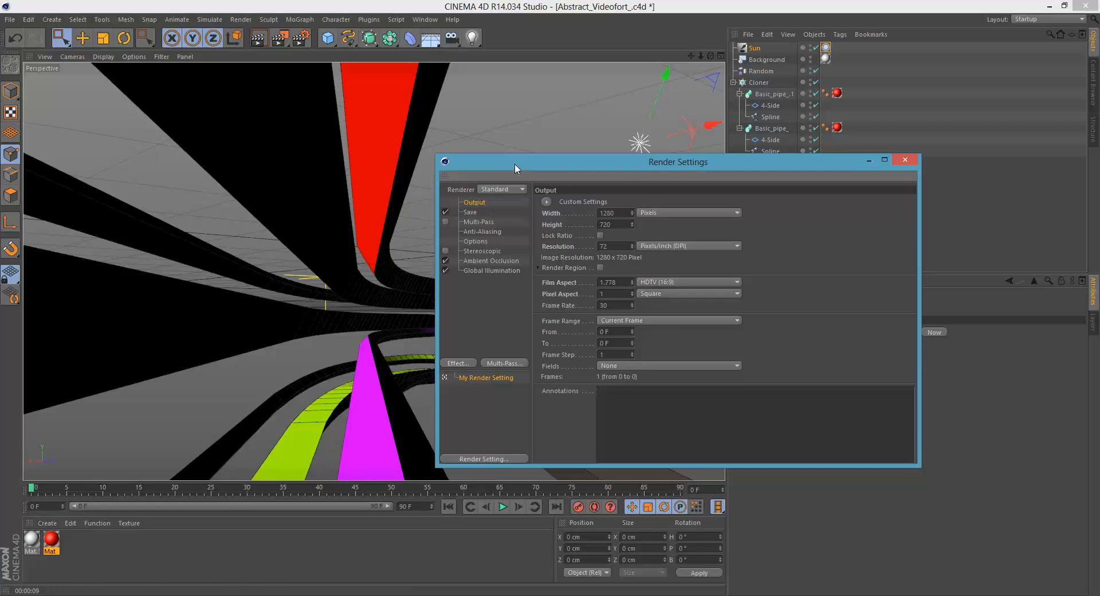
drag(505, 163, 579, 113)
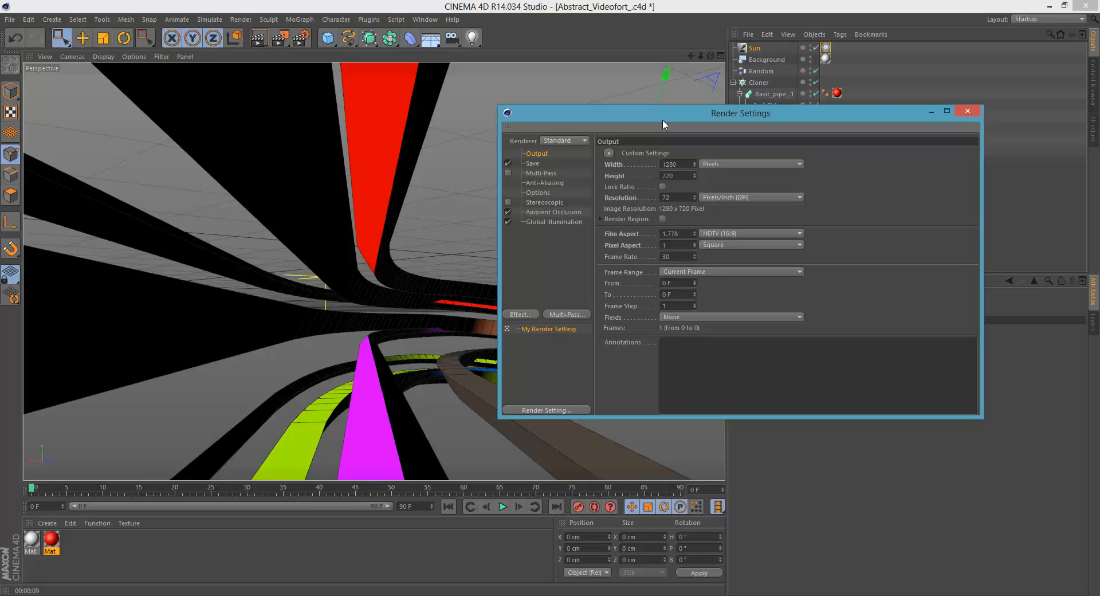
drag(663, 120, 627, 117)
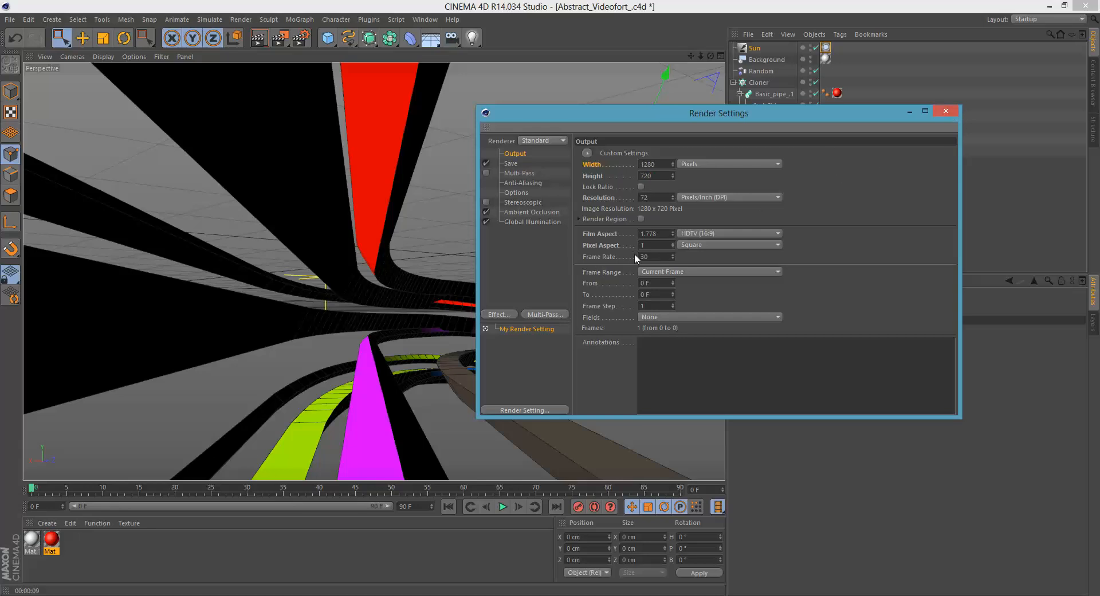
click(943, 113)
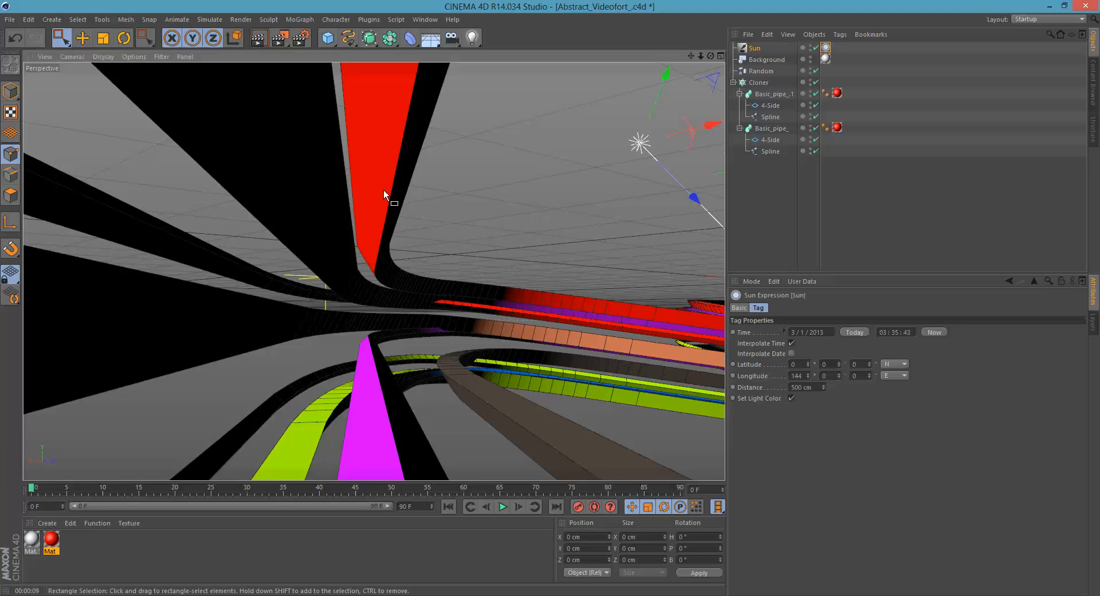
Step: Add a Sky object to the scene
click(754, 48)
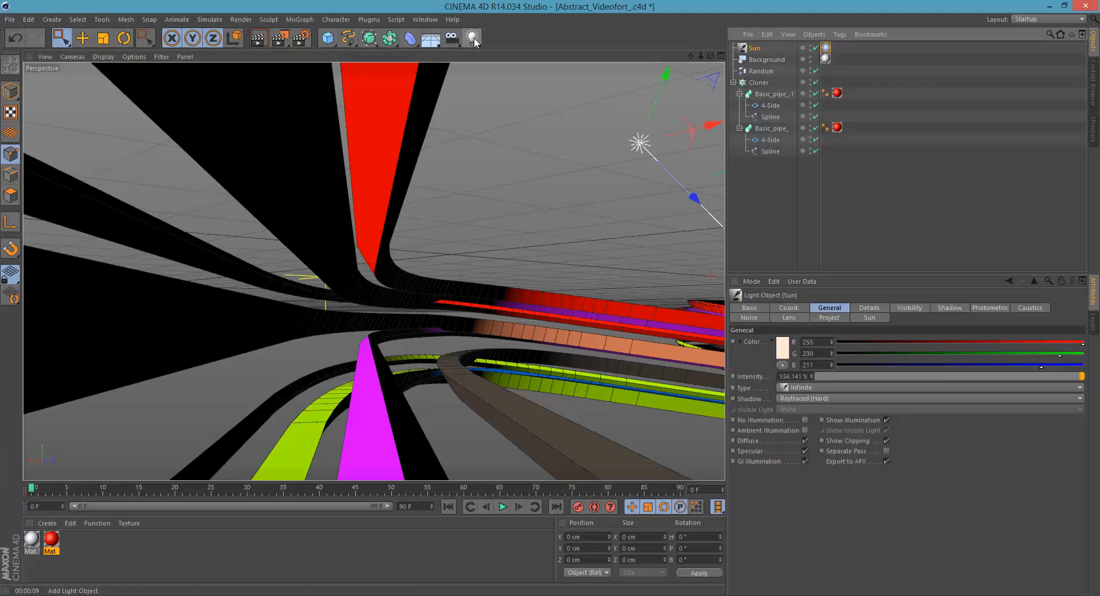
click(433, 39)
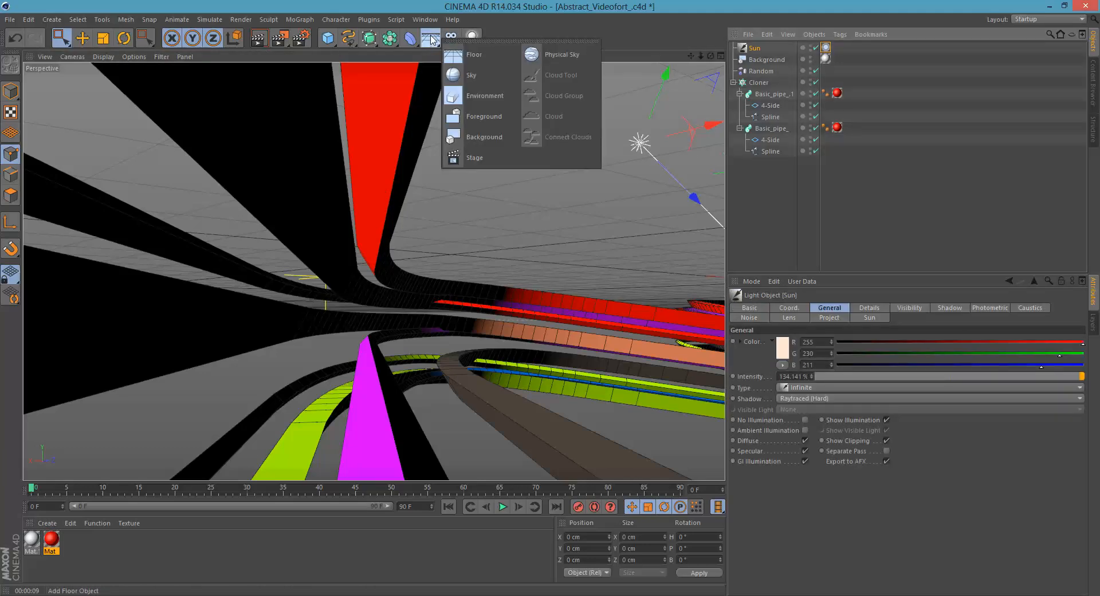
click(479, 77)
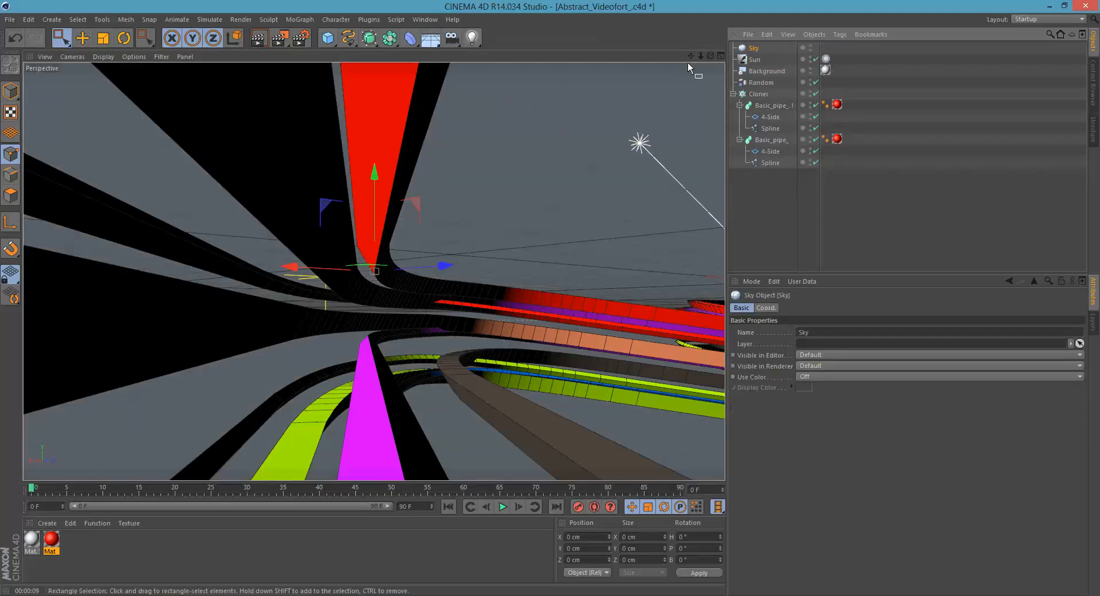
Step: Create a new material and disable its Color and Specular channels
double_click(74, 534)
double_click(32, 539)
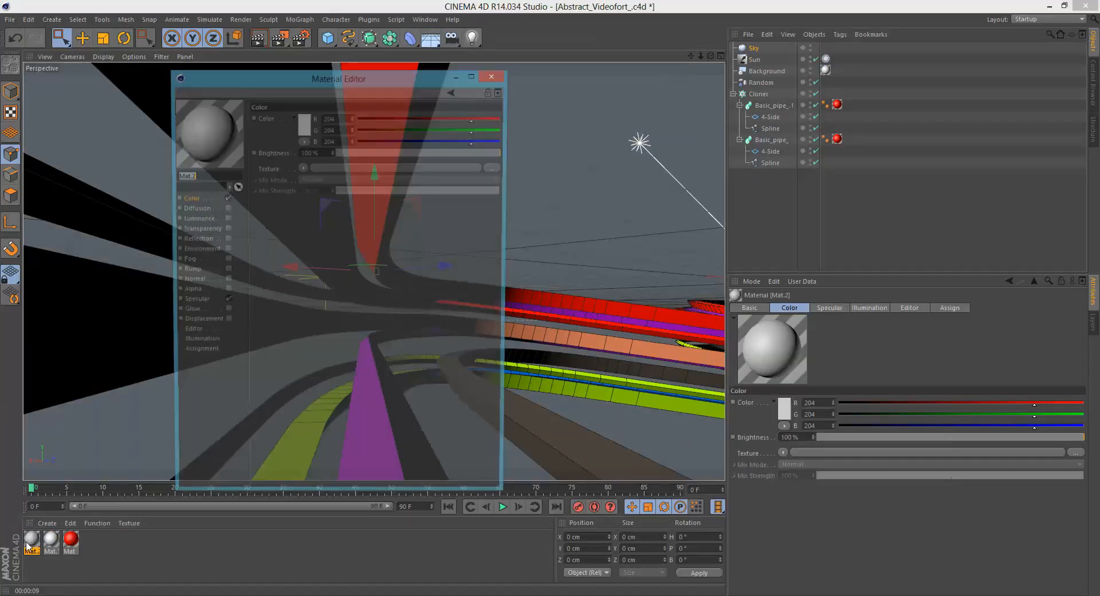
click(225, 198)
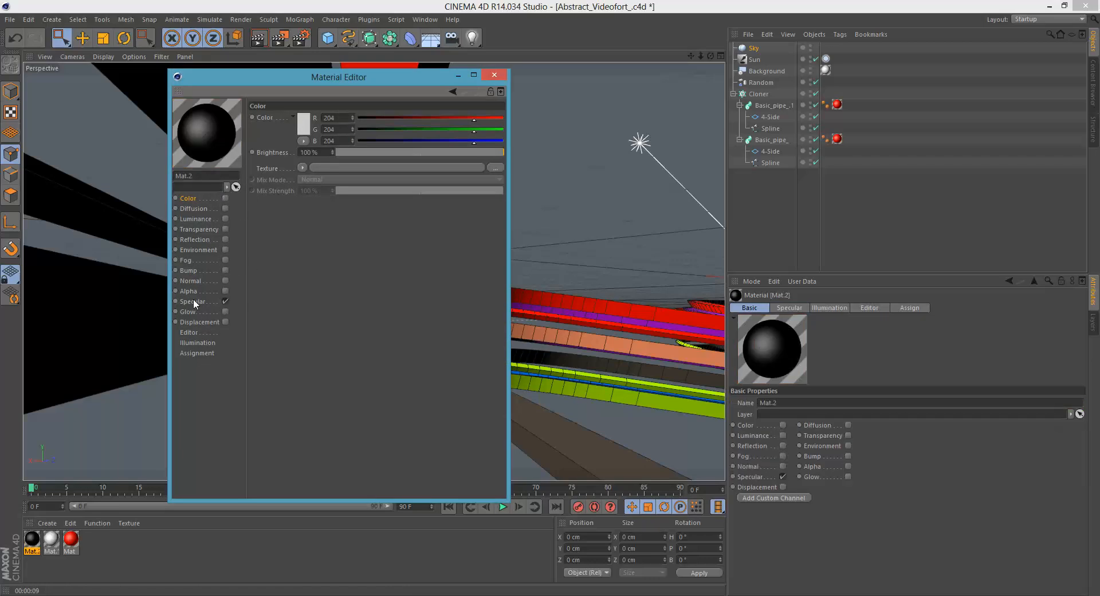
click(194, 301)
click(225, 301)
drag(257, 78, 666, 107)
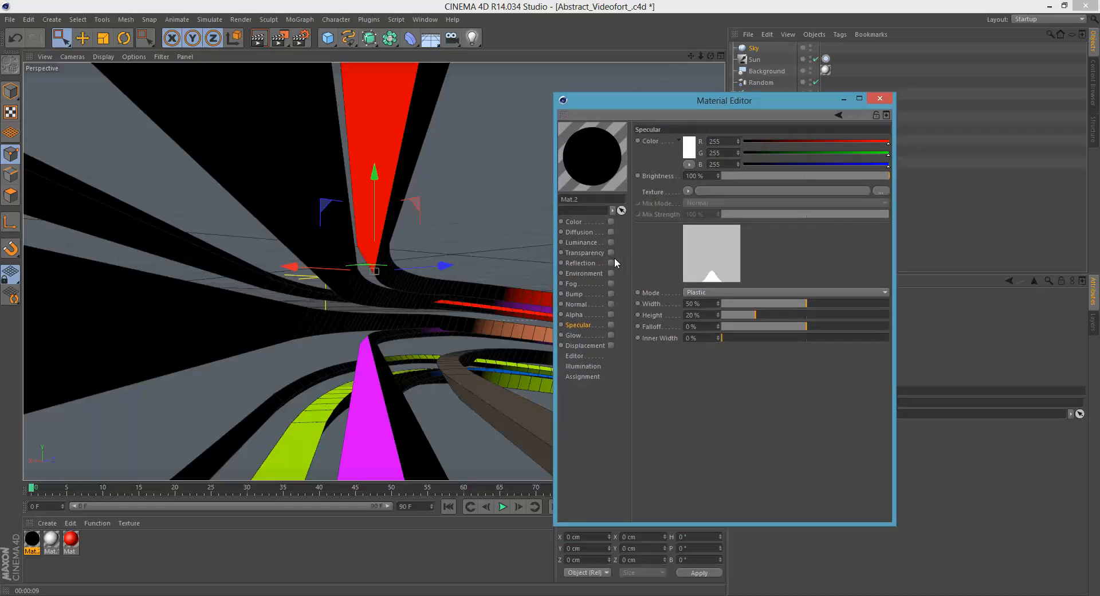
drag(650, 103, 629, 92)
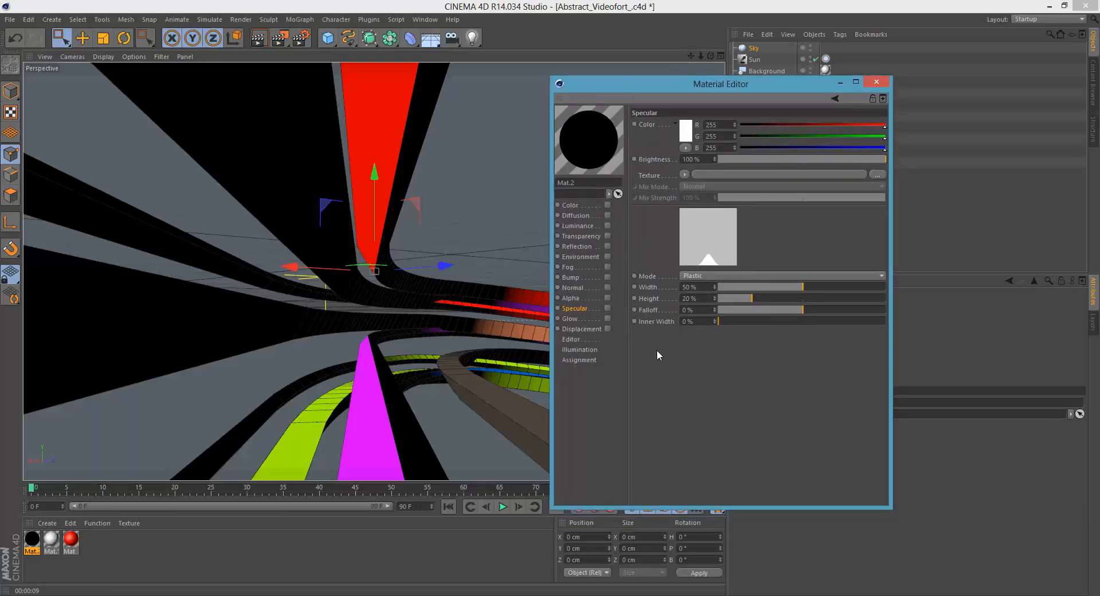
drag(750, 509, 758, 475)
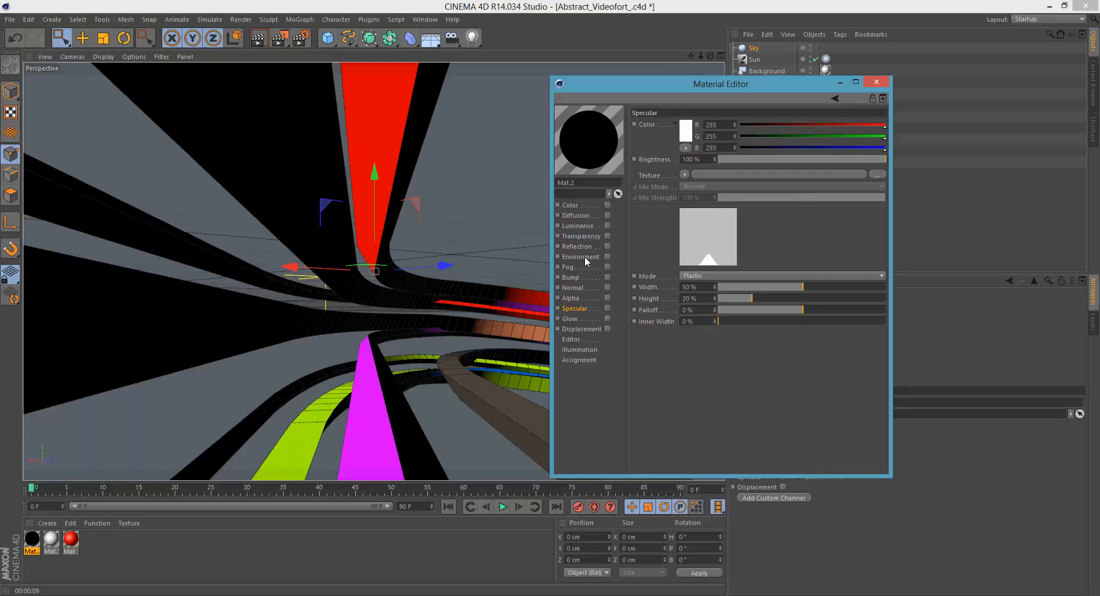
Step: Enable the new material's Luminance channel and apply the material to the Sky object
click(608, 226)
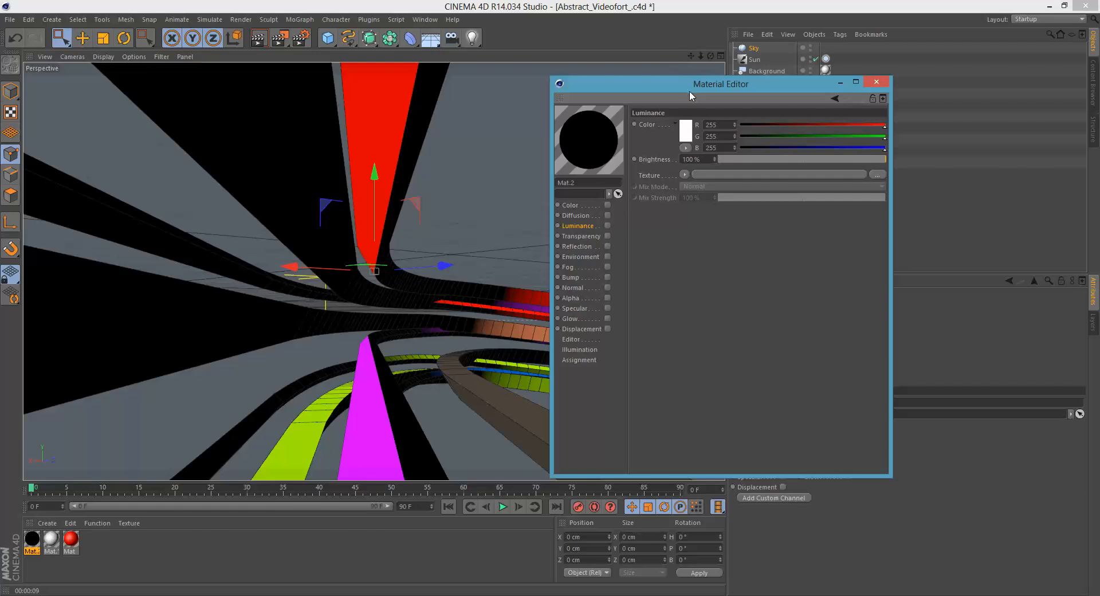
drag(689, 91, 687, 88)
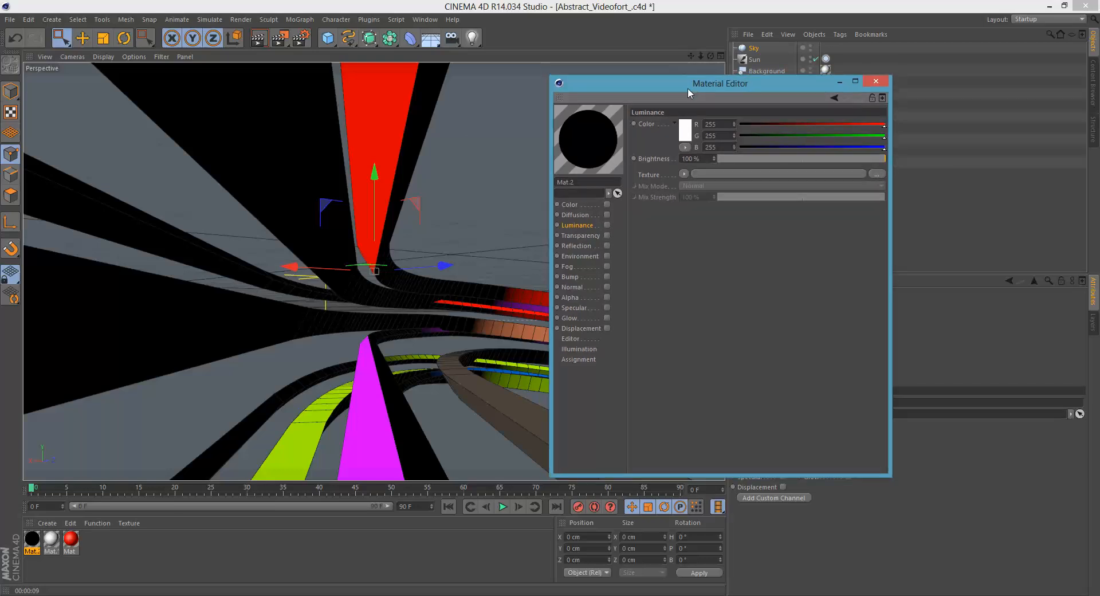
click(607, 225)
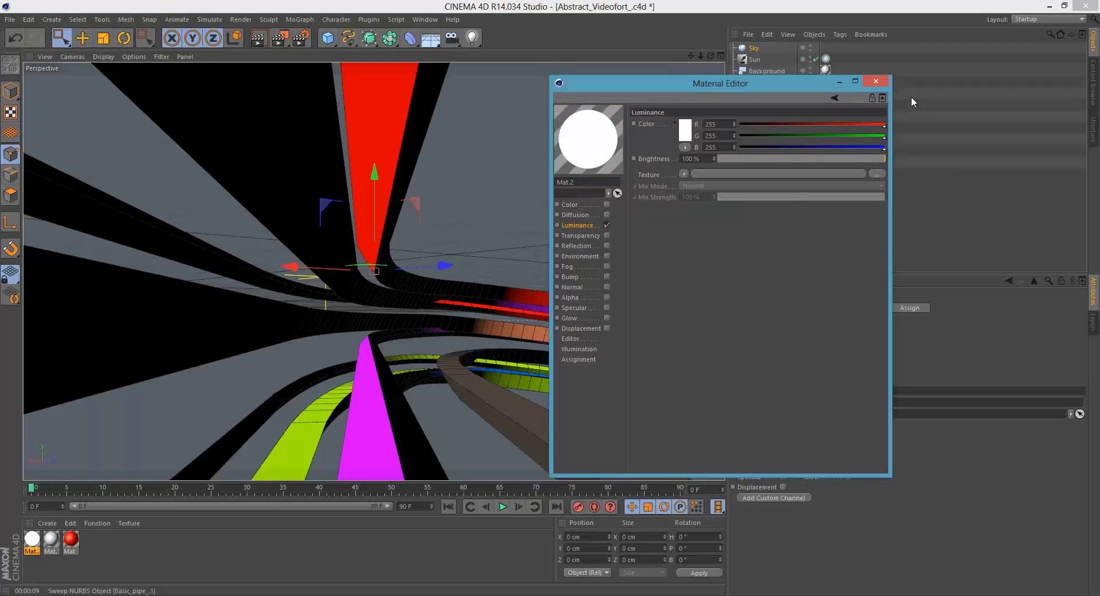
click(876, 81)
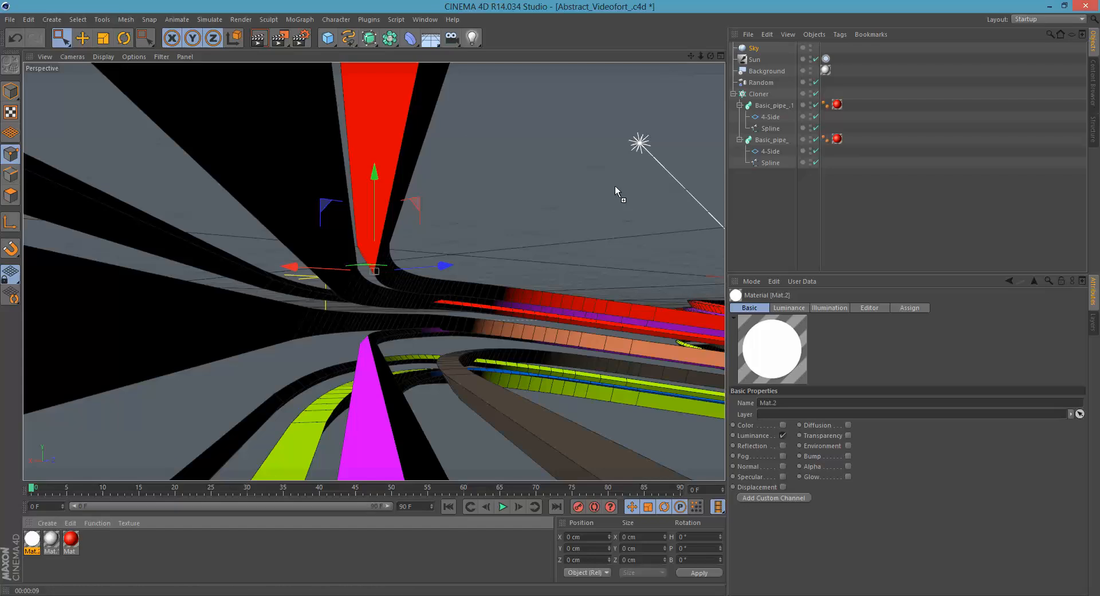
drag(752, 50, 752, 50)
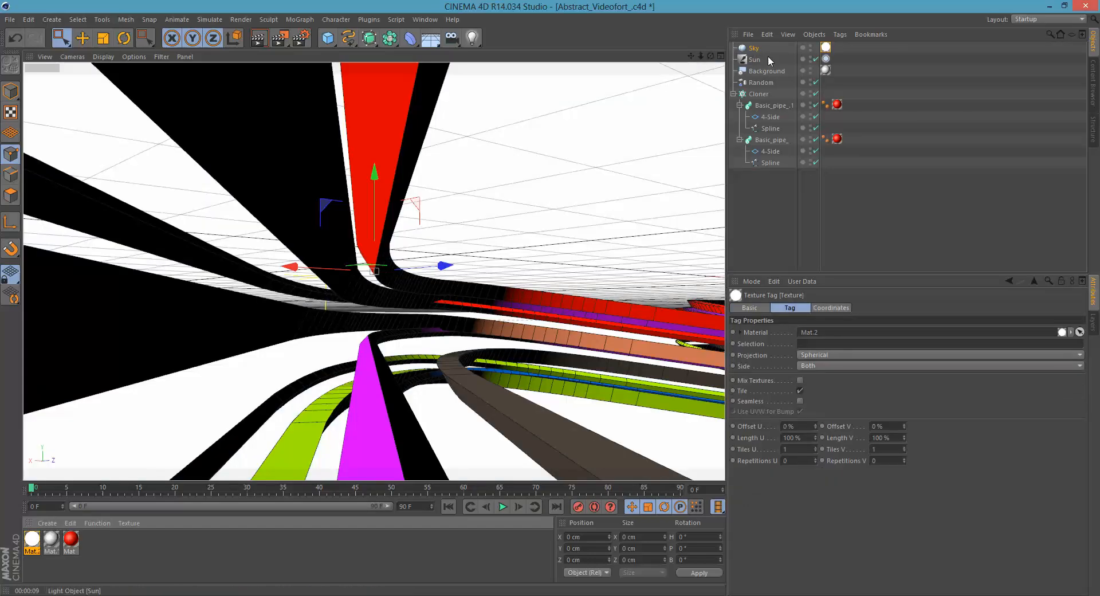
Step: Add a Compositing tag to the Sky object
right_click(751, 50)
mouse_move(807, 54)
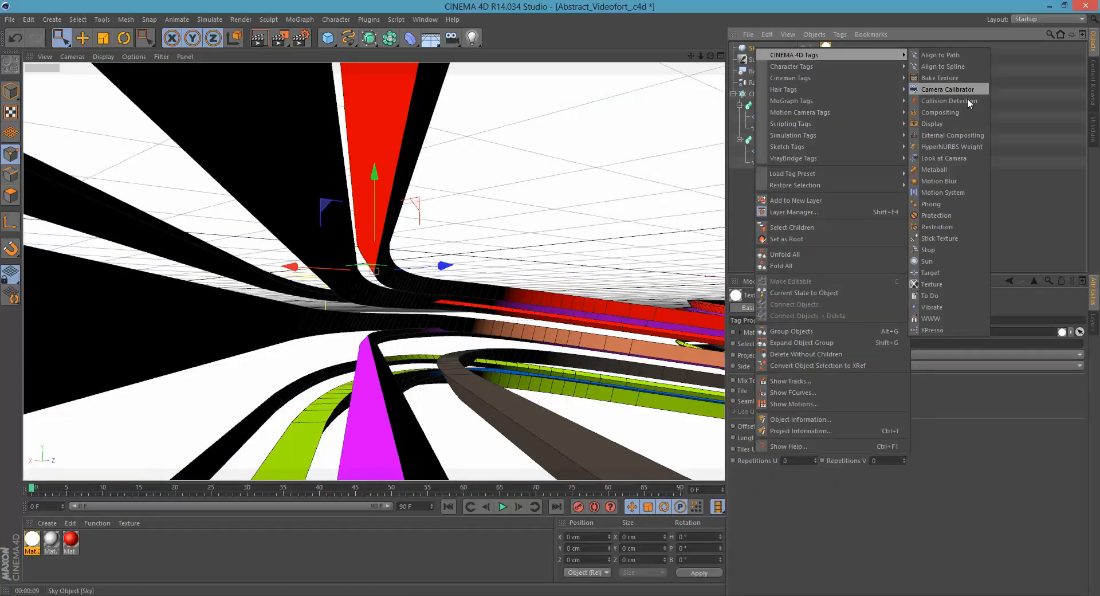
click(954, 112)
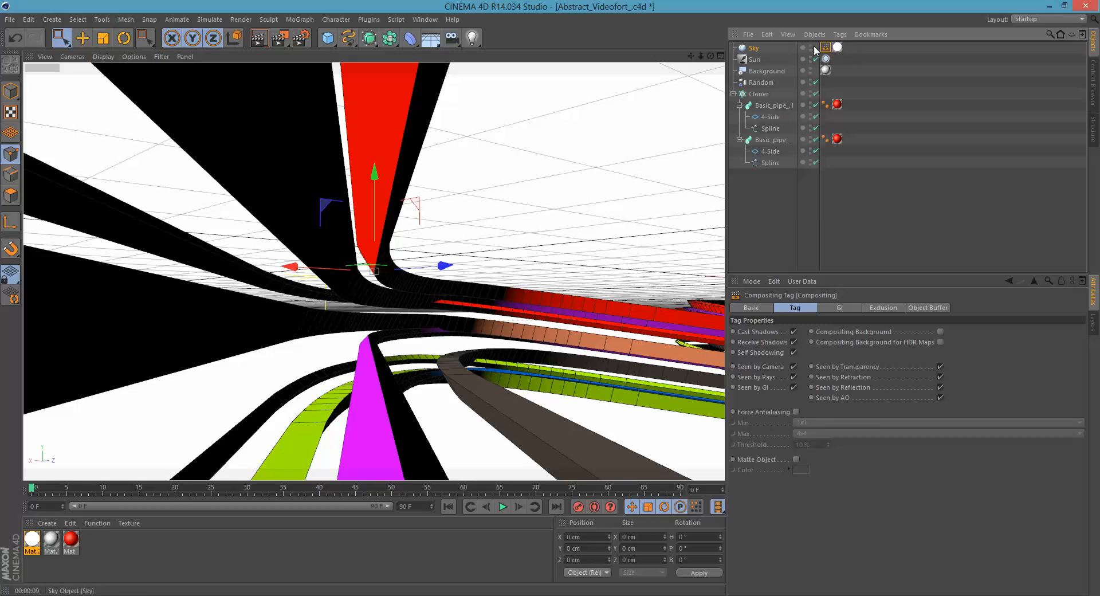
Step: Review the Luminance channel of the Sky's white material and enlarge the material area below the viewport
click(32, 539)
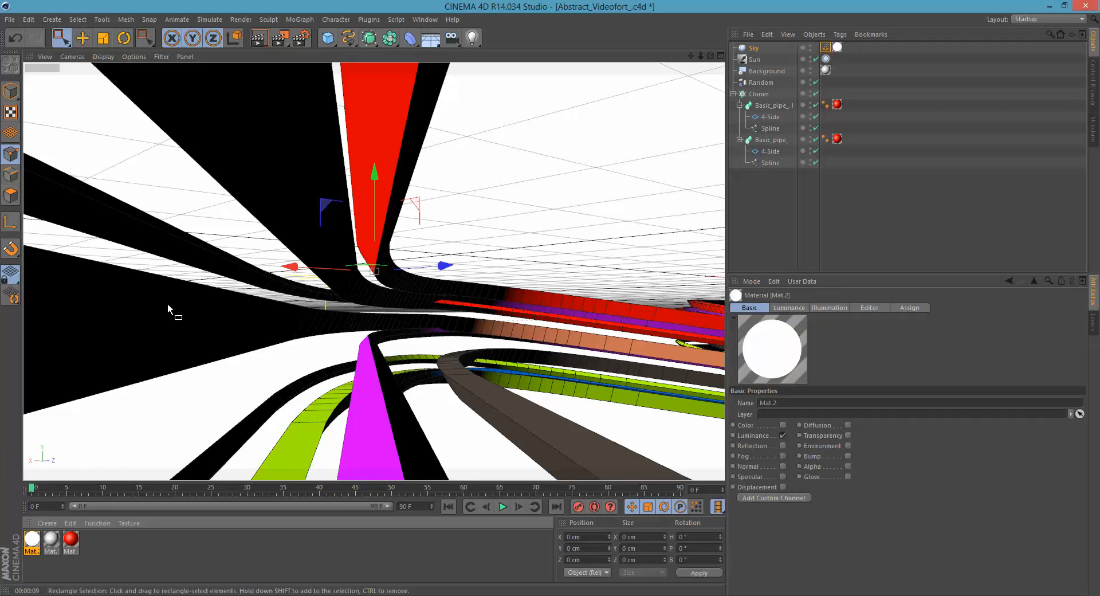
double_click(33, 540)
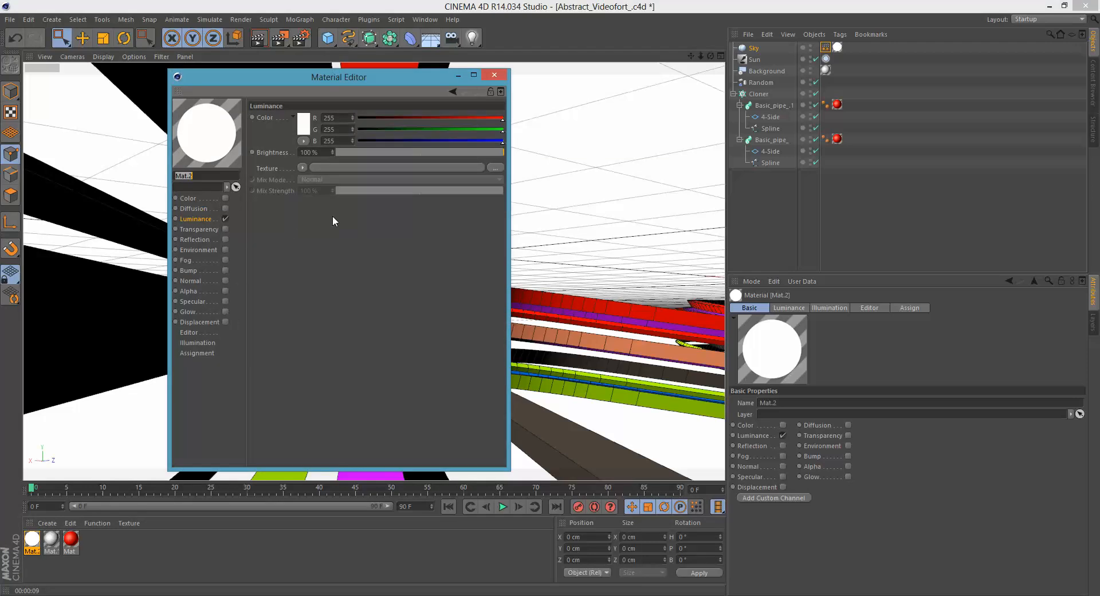
click(189, 218)
click(495, 75)
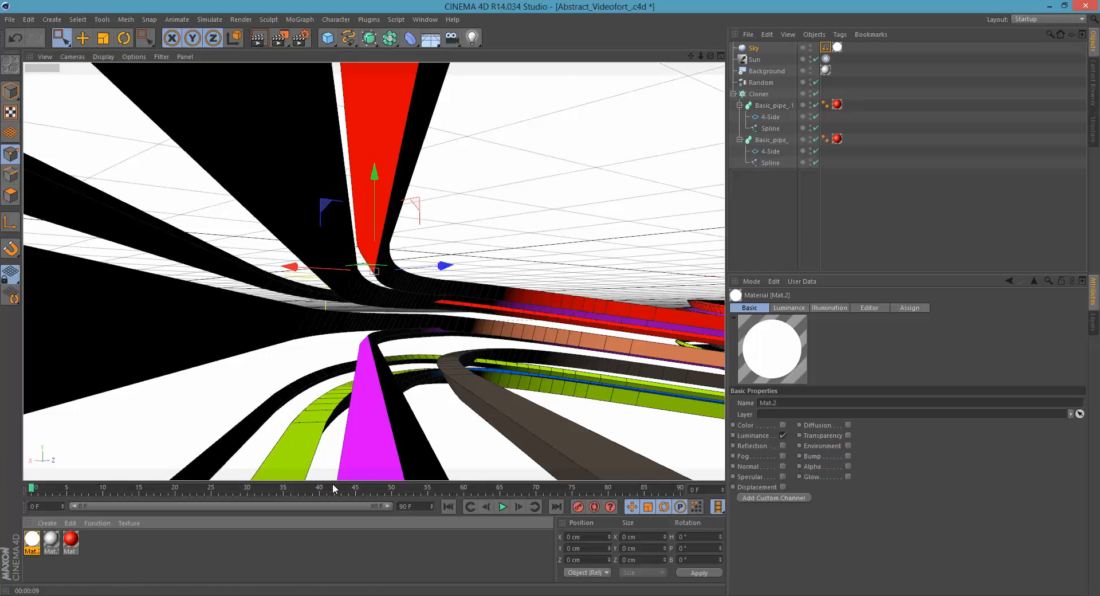
drag(333, 485, 336, 463)
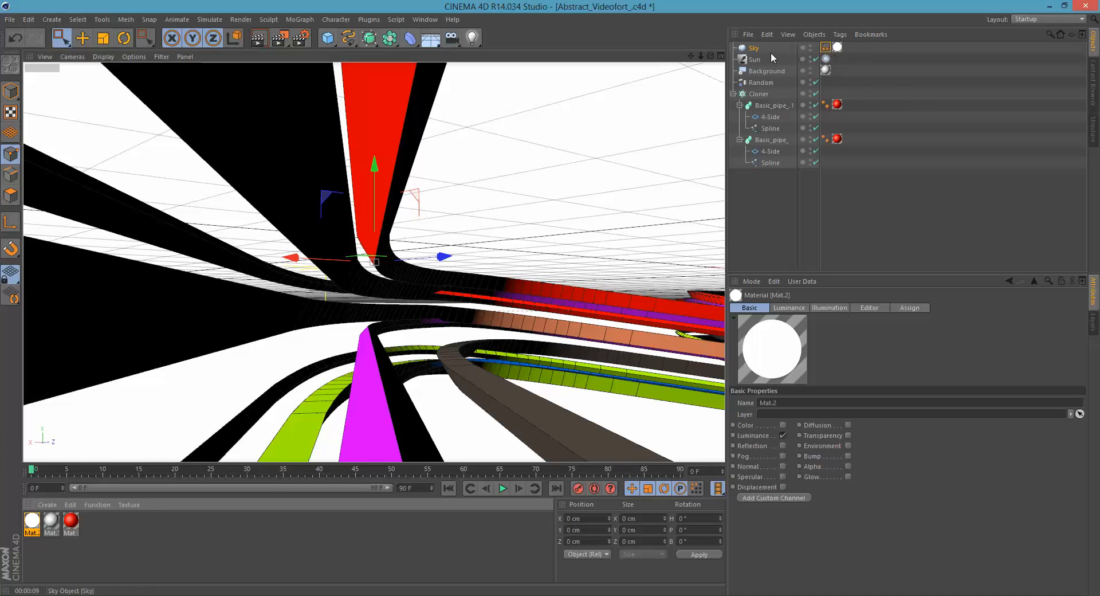
Step: Delete the Compositing tag from the Sky object
click(826, 49)
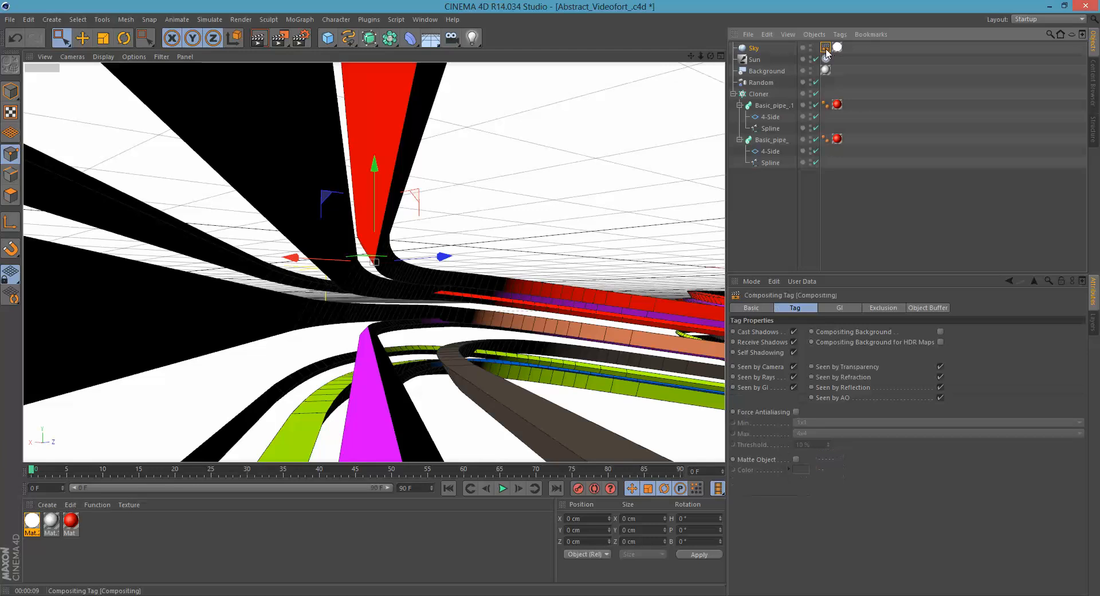
key(Delete)
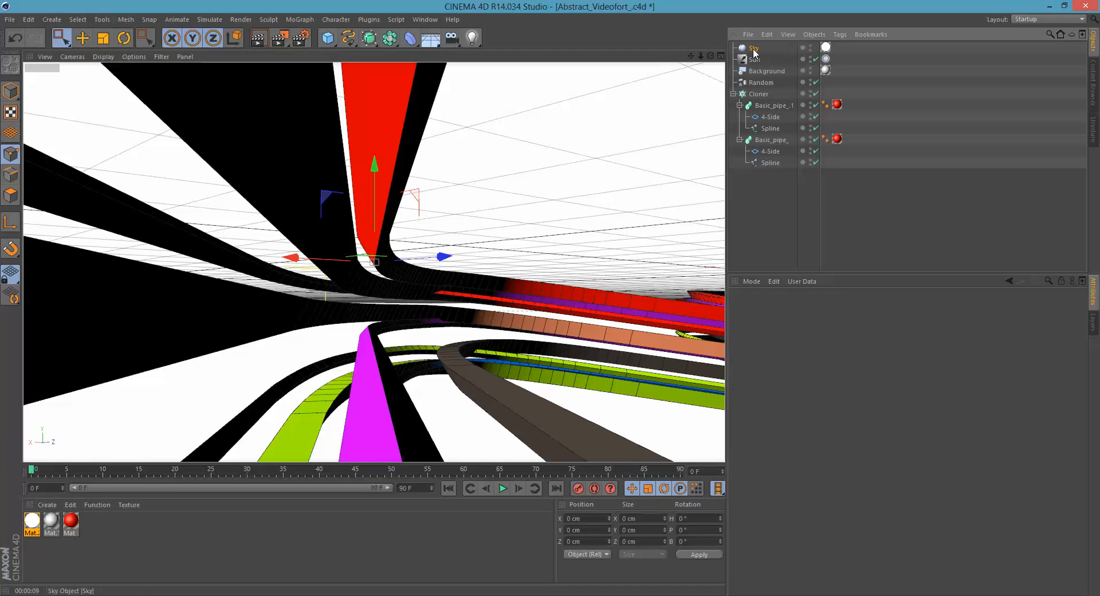
right_click(753, 50)
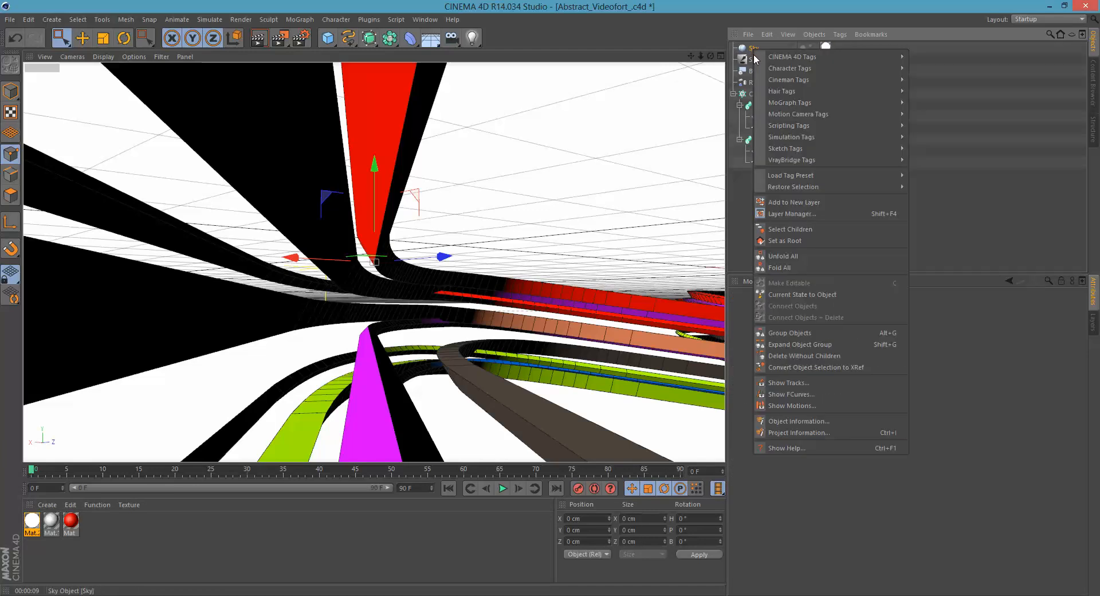
mouse_move(757, 56)
click(759, 8)
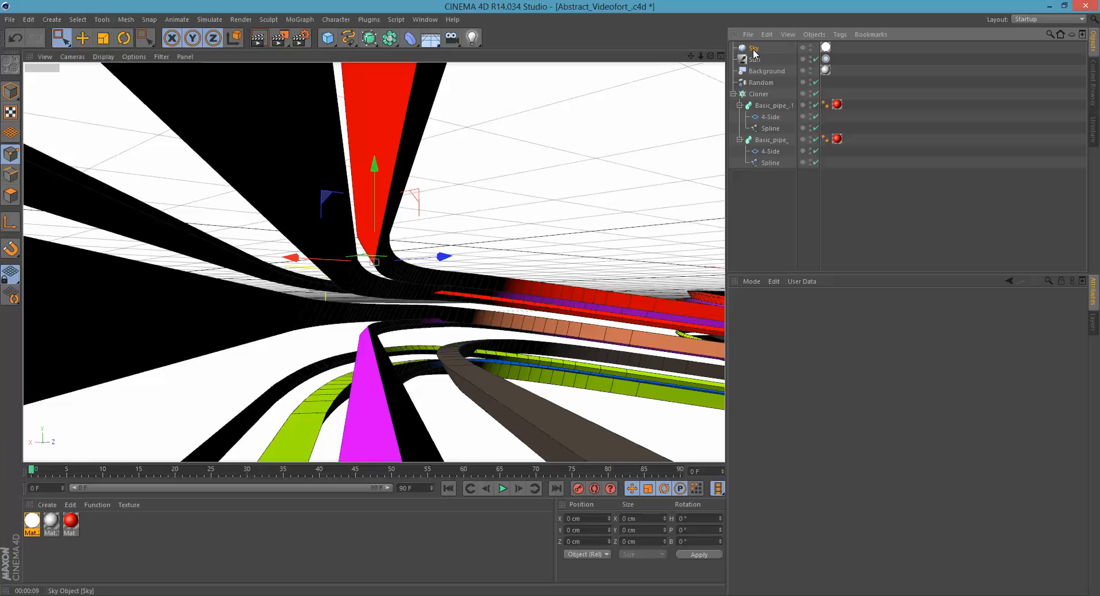
Step: Give the Sky object a Compositing tag with Seen by Camera disabled
right_click(753, 52)
mouse_move(767, 58)
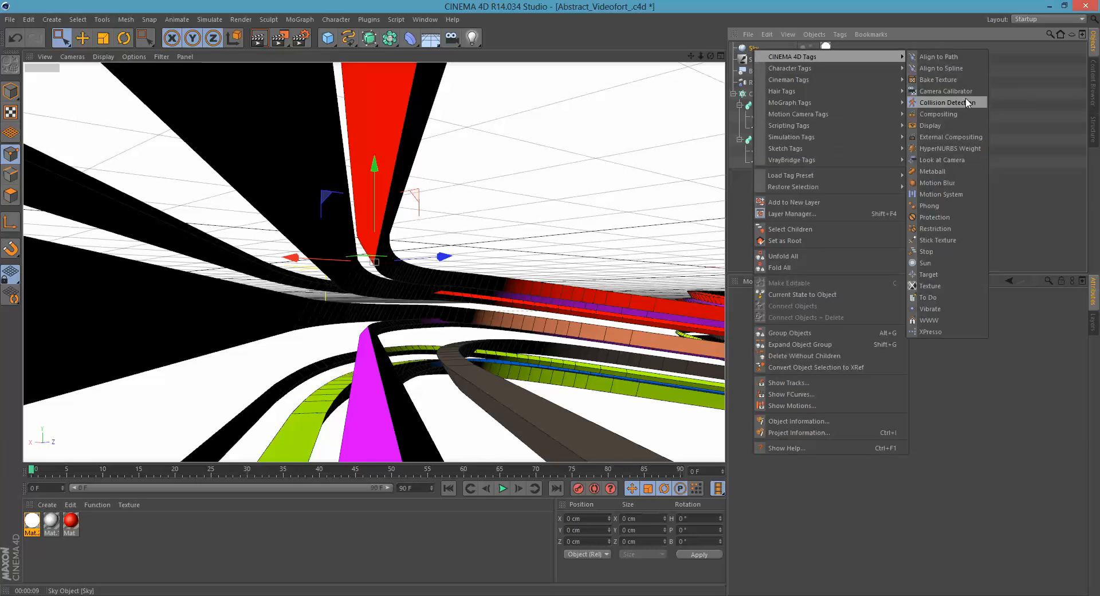
click(950, 114)
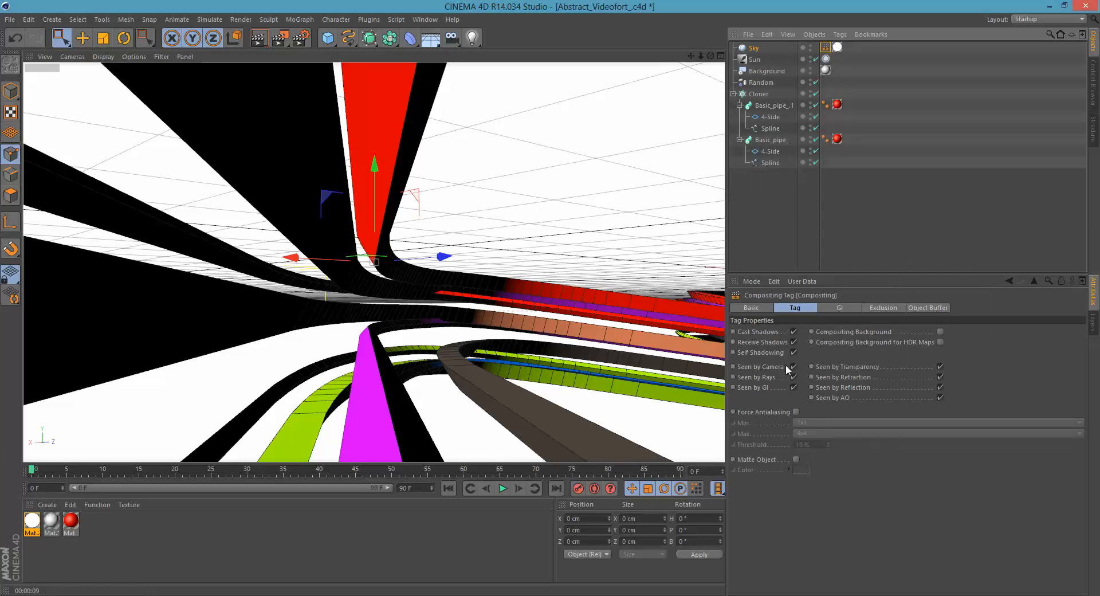
click(766, 368)
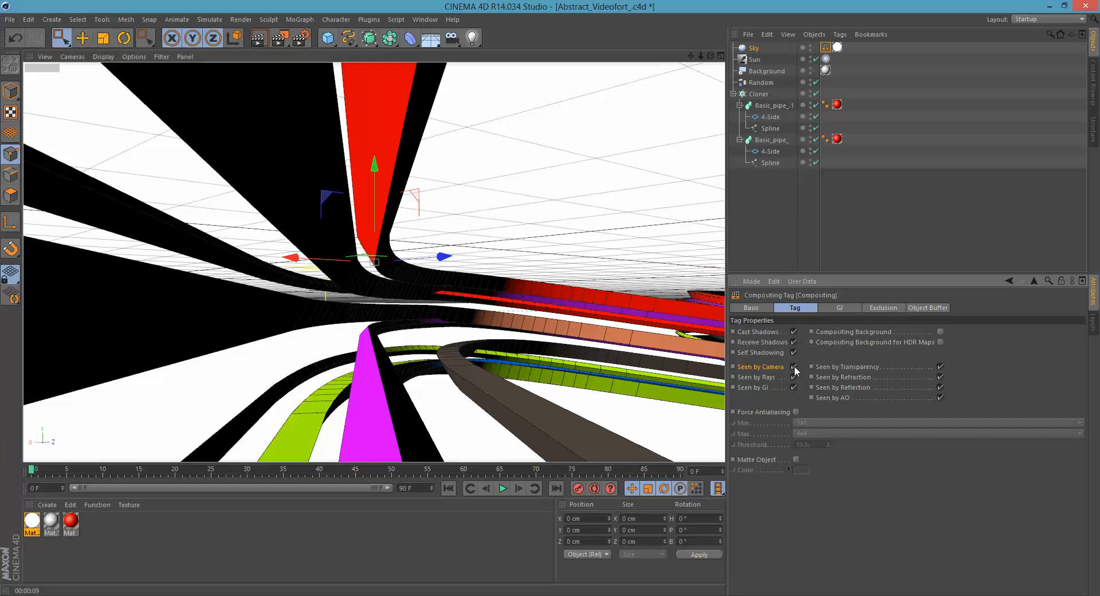
click(794, 367)
mouse_move(453, 285)
alt+middle_down()
mouse_move(456, 274)
mouse_move(446, 287)
alt+middle_up()
alt+middle_drag(462, 213, 418, 289)
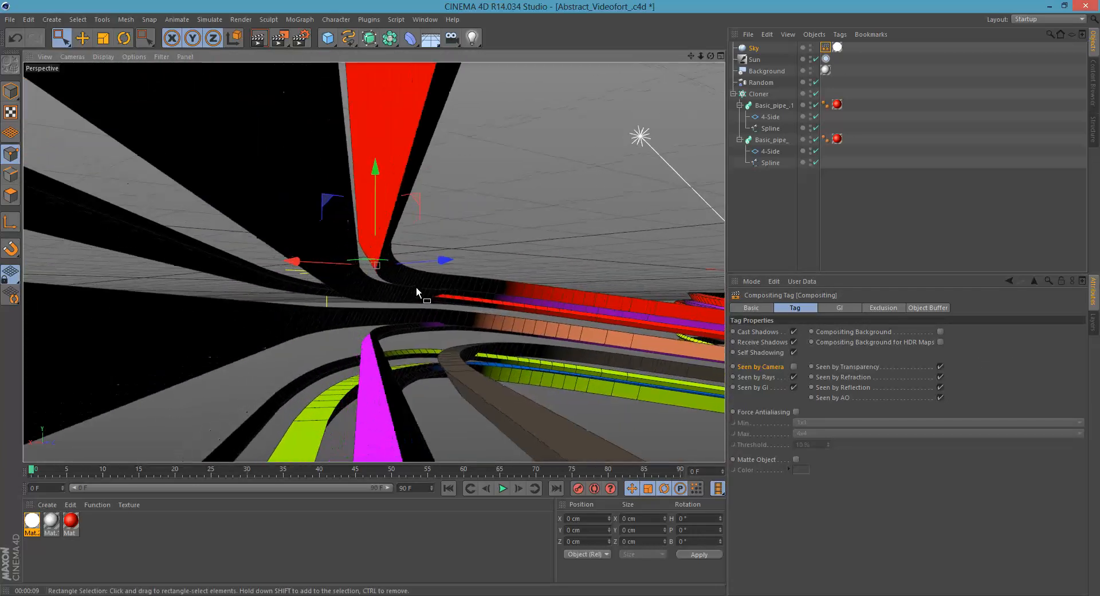
Step: Save the scene and render the Perspective view with the camera-hidden Sky
key(ctrl+s)
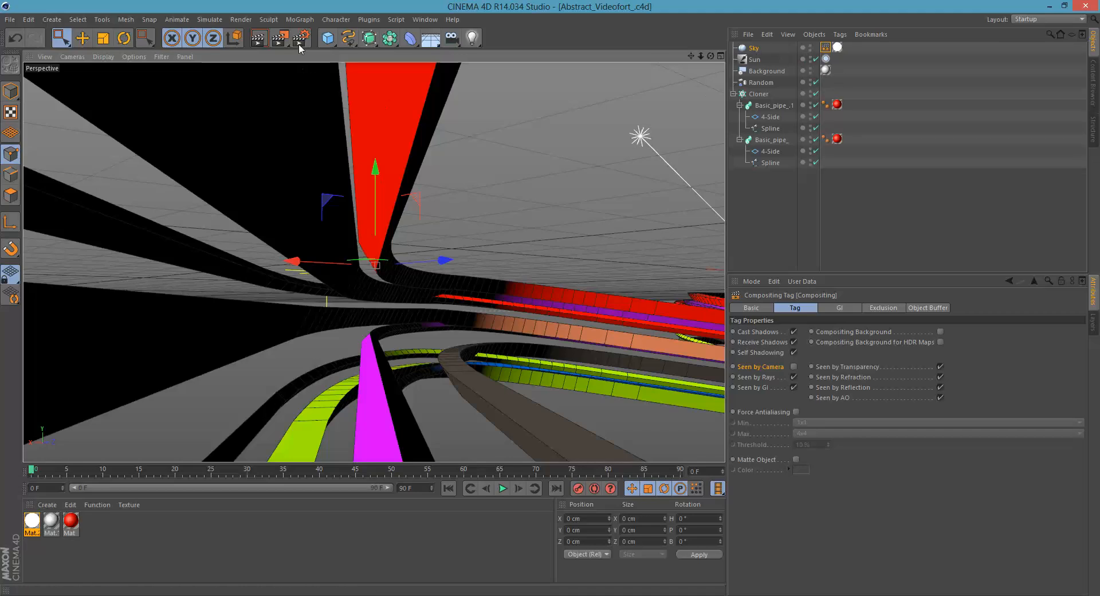
click(259, 38)
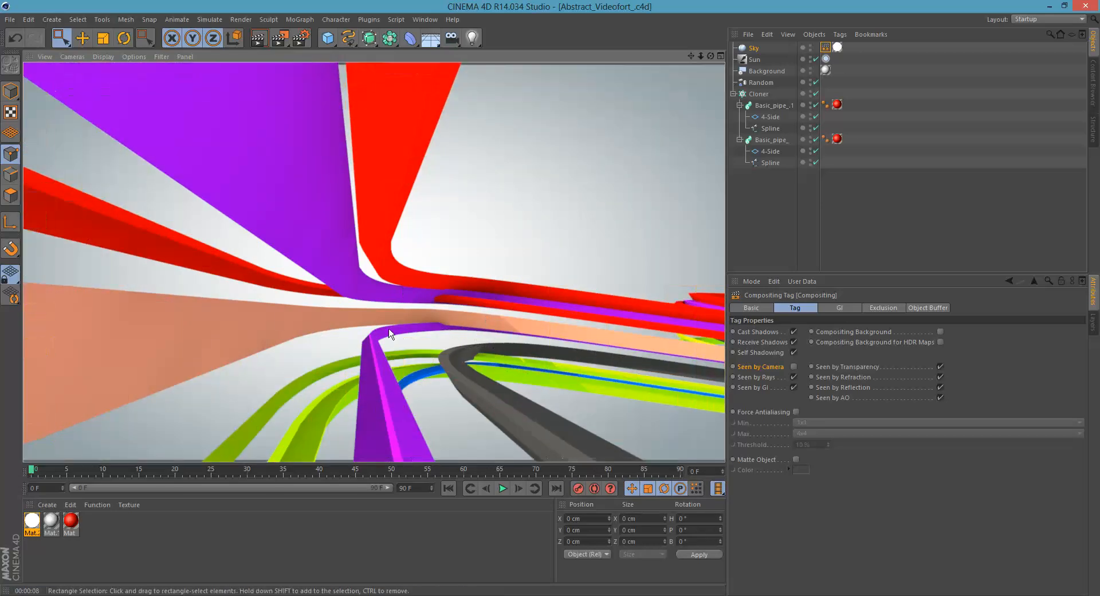
alt+drag(423, 304, 356, 294)
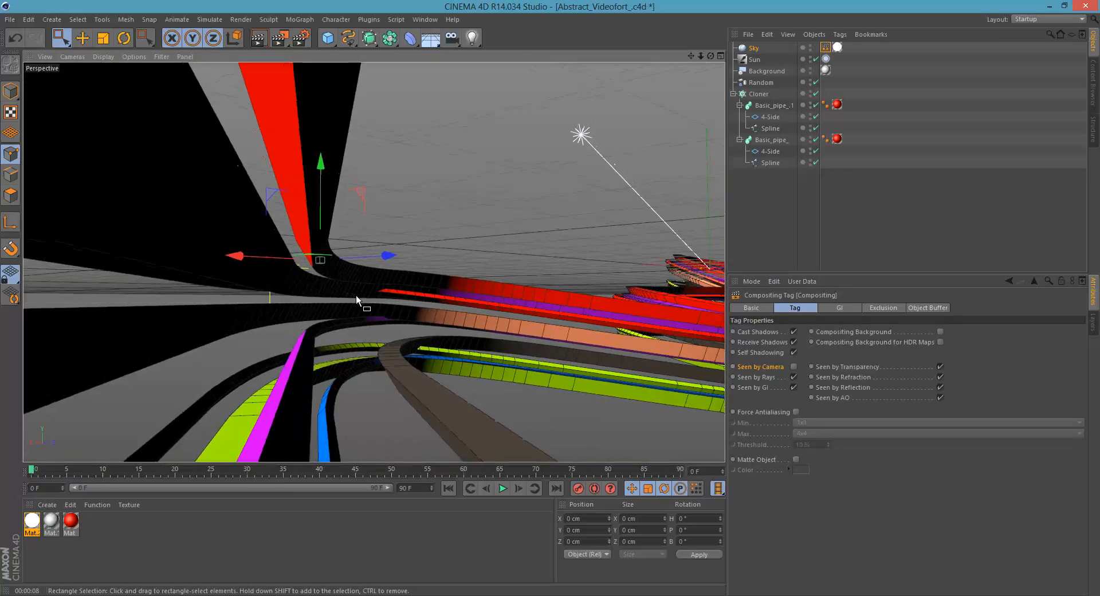
Step: Set the adaptive interpolation angle of both pipe path splines to 0° and save the scene
click(767, 163)
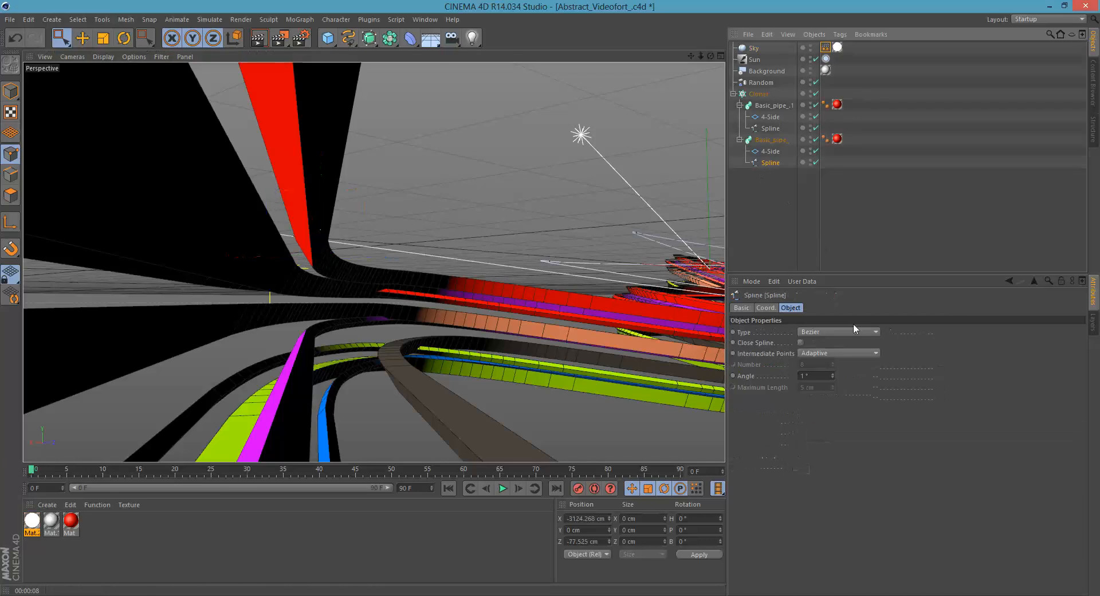
click(832, 378)
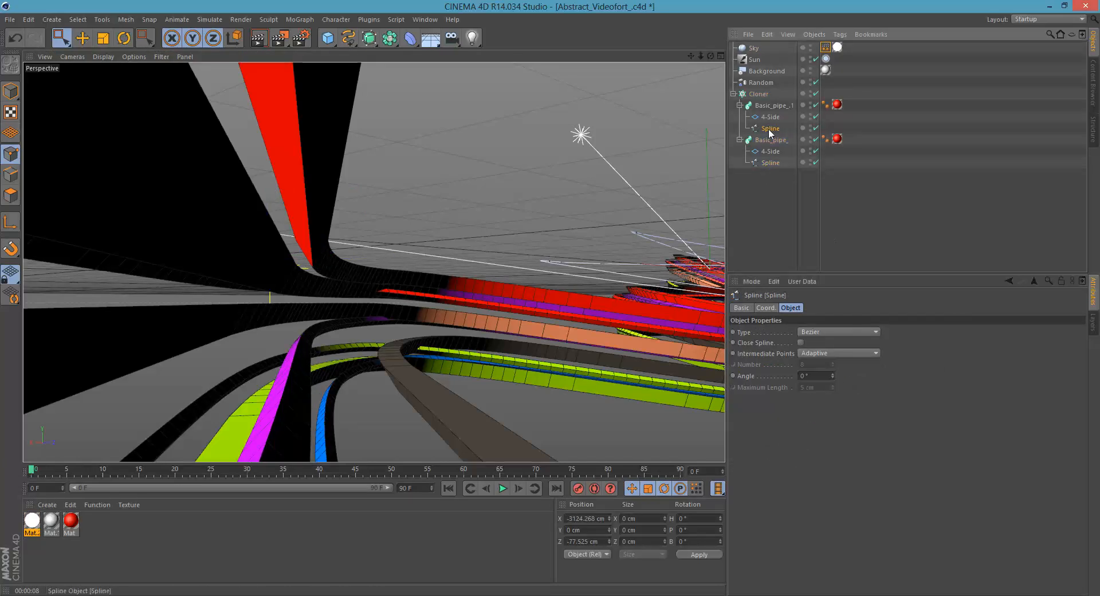
click(771, 128)
click(832, 377)
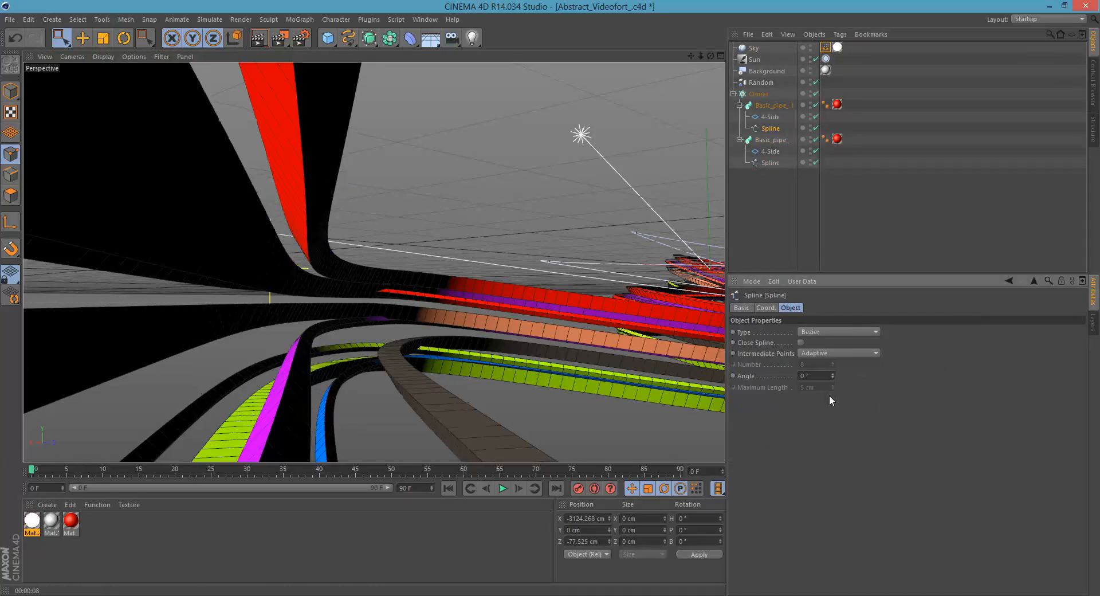
key(ctrl+s)
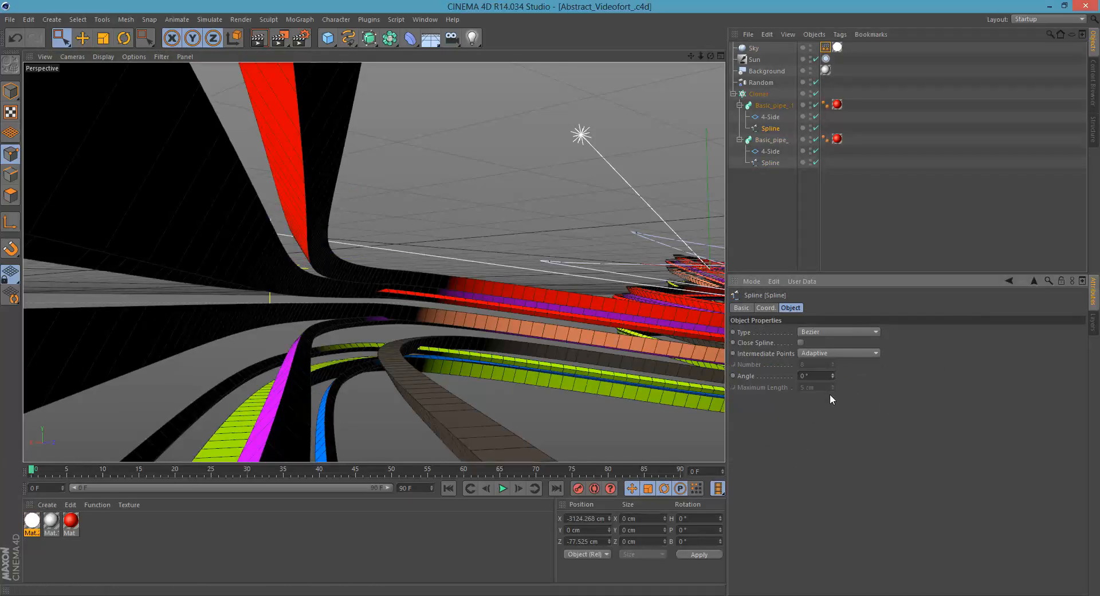
Step: Render the Perspective view to check the smoothness of the tube bends, rechecking both path splines' settings
click(259, 36)
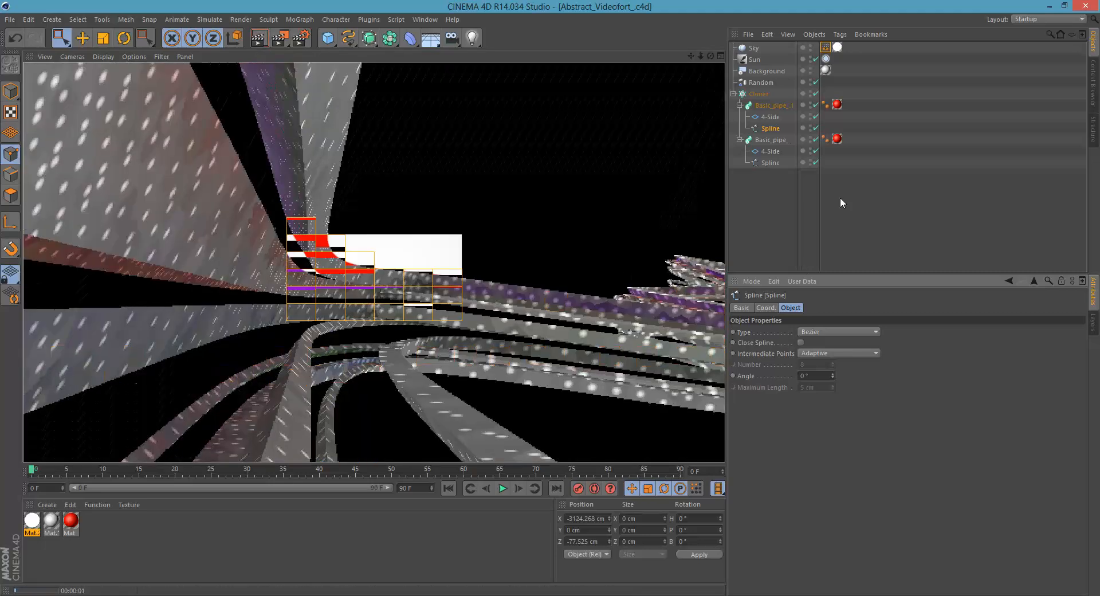
click(842, 197)
click(764, 163)
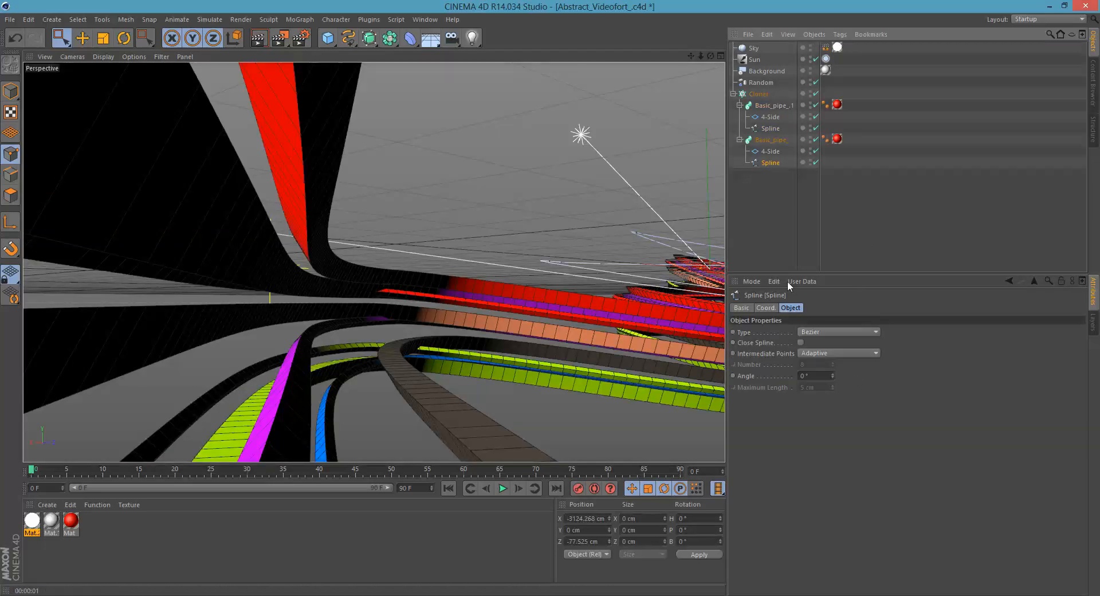
click(770, 128)
click(259, 38)
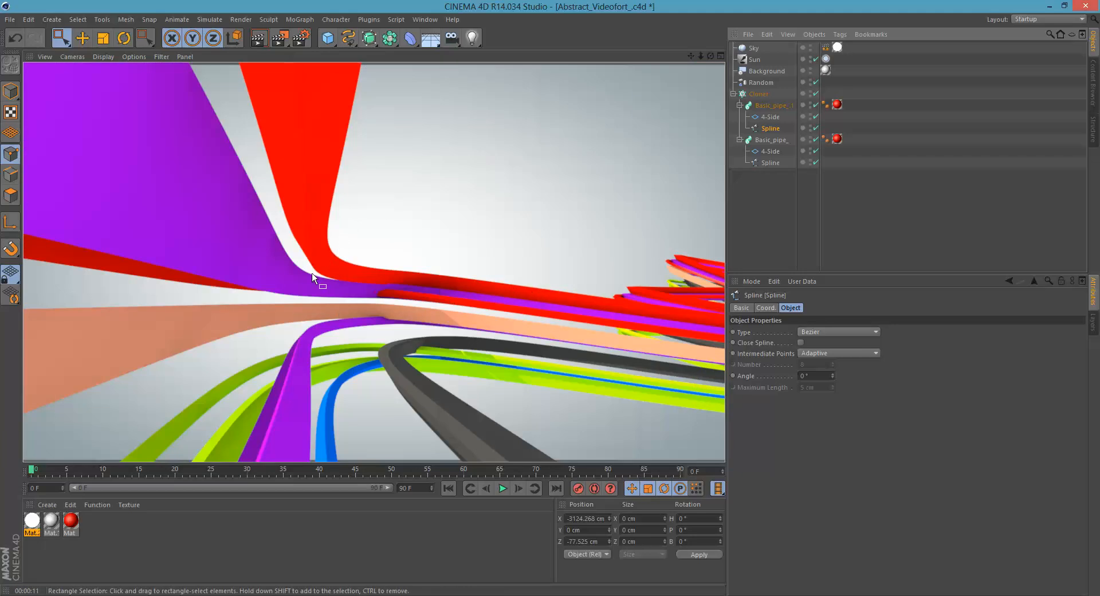
Step: Collapse the Cloner hierarchy and add a Cylinder primitive to the scene
click(733, 94)
click(756, 170)
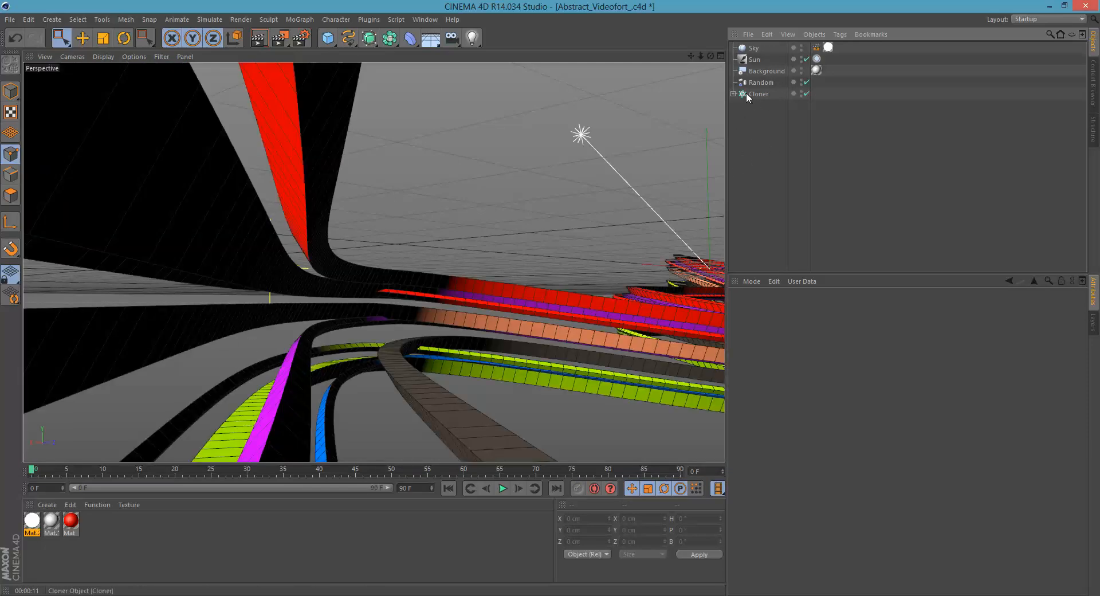
click(328, 38)
click(545, 52)
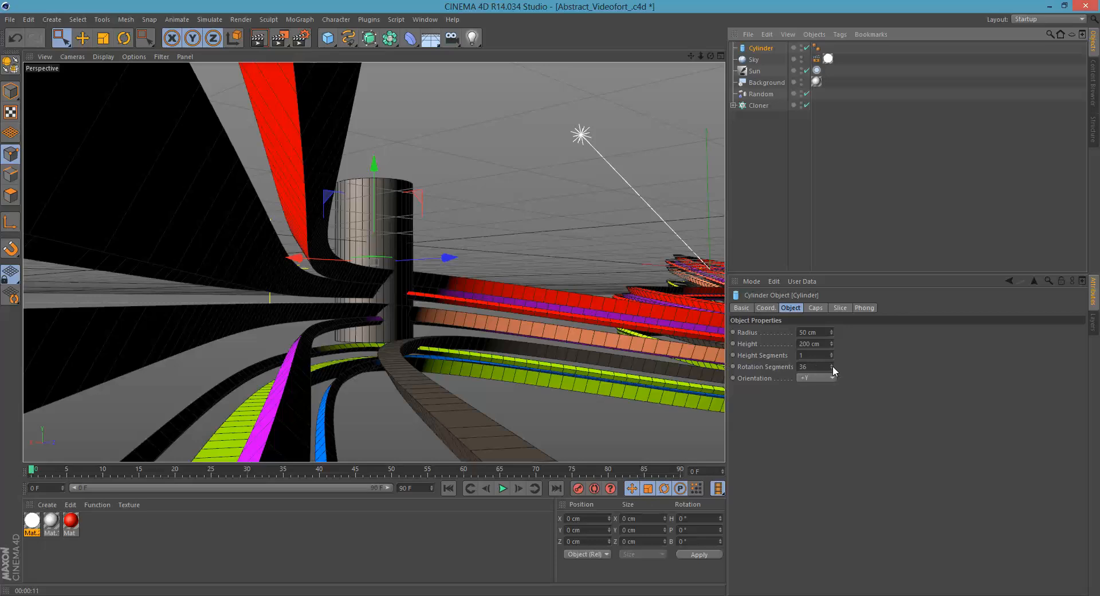
Step: Try 4 rotation segments and a 0 cm radius on the cylinder, and undo these changes
mouse_move(834, 366)
mouse_down()
mouse_move(836, 380)
mouse_move(775, 373)
mouse_move(833, 380)
mouse_move(832, 364)
mouse_up()
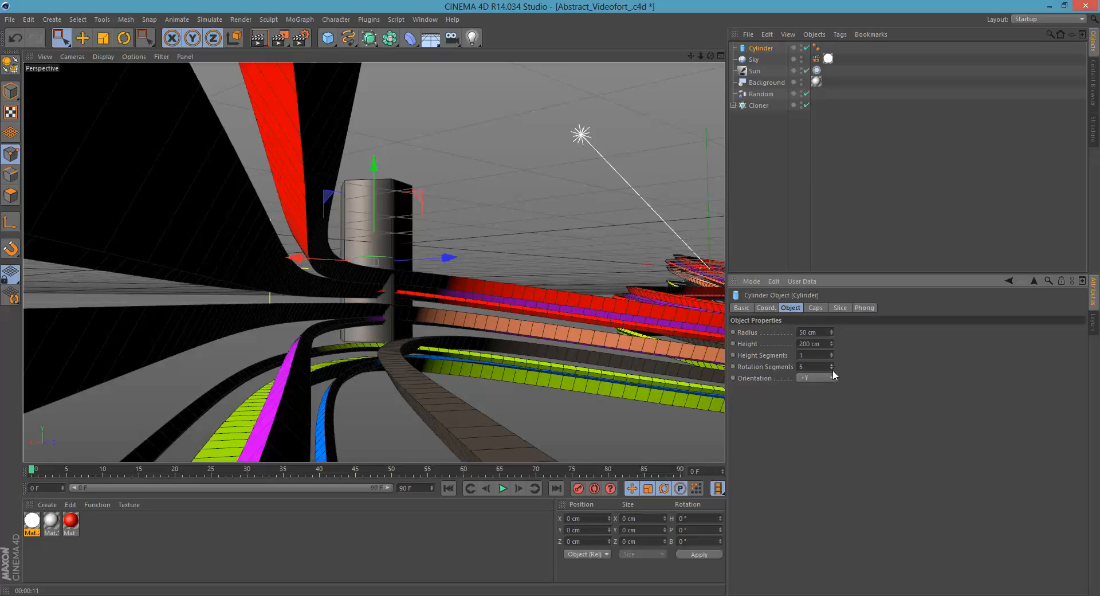
click(832, 368)
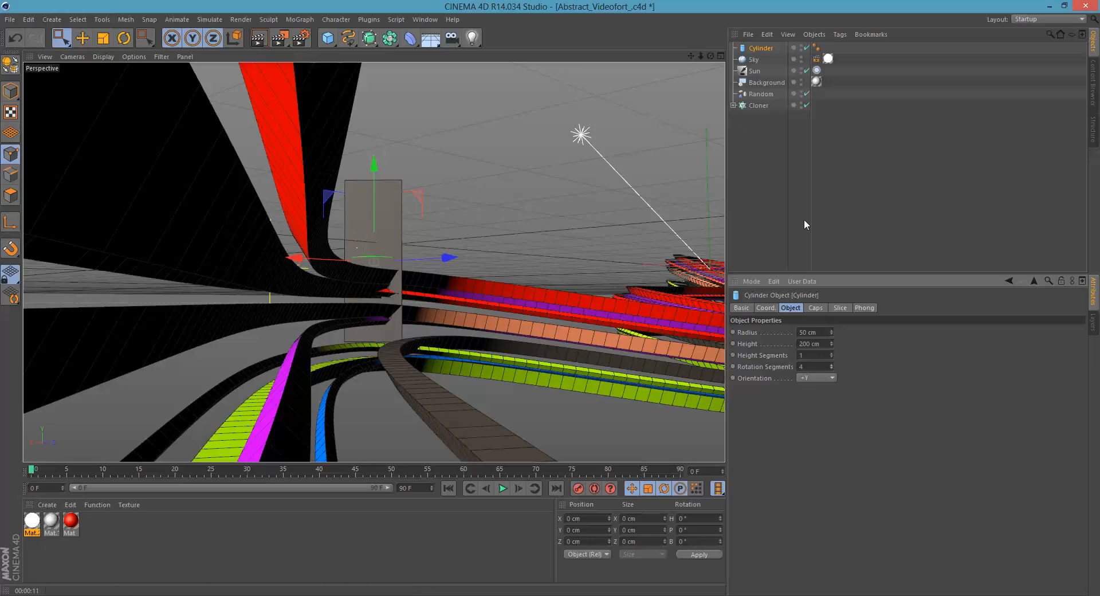
click(810, 332)
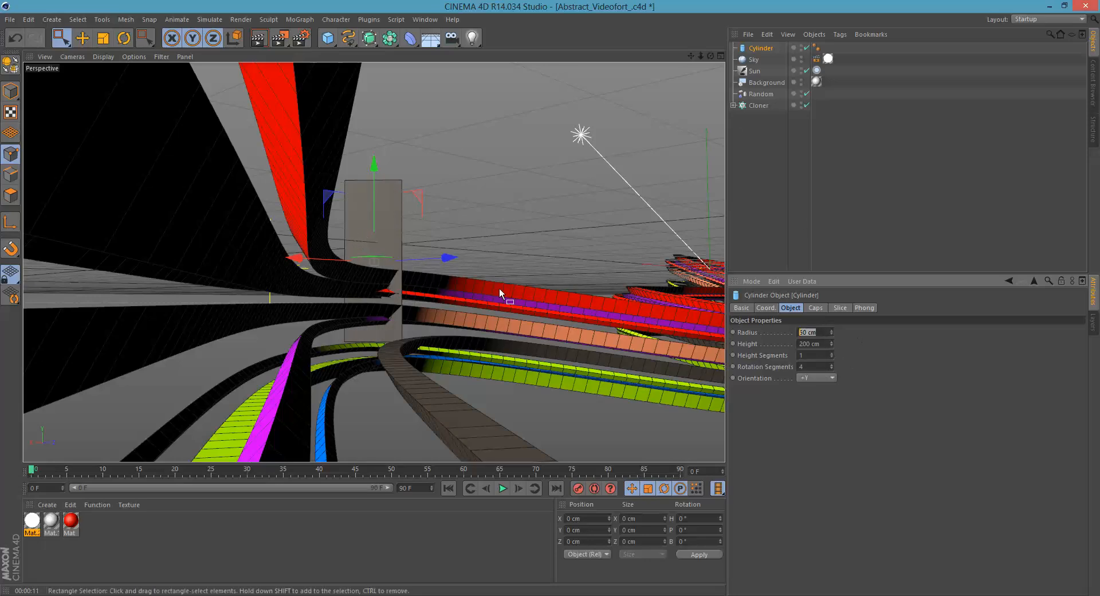
text(0)
key(Return)
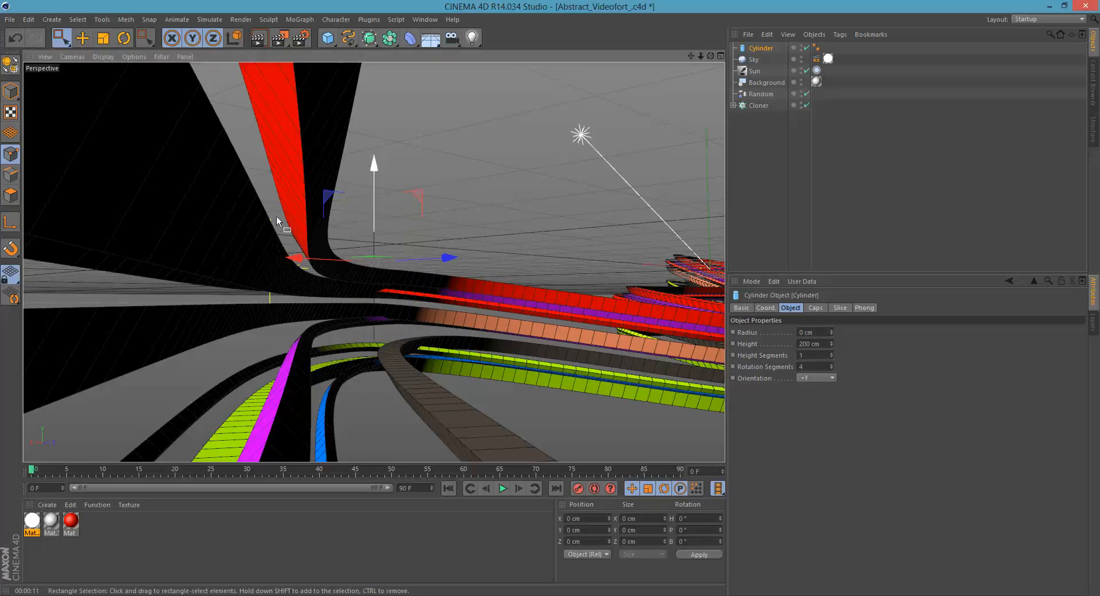
click(104, 38)
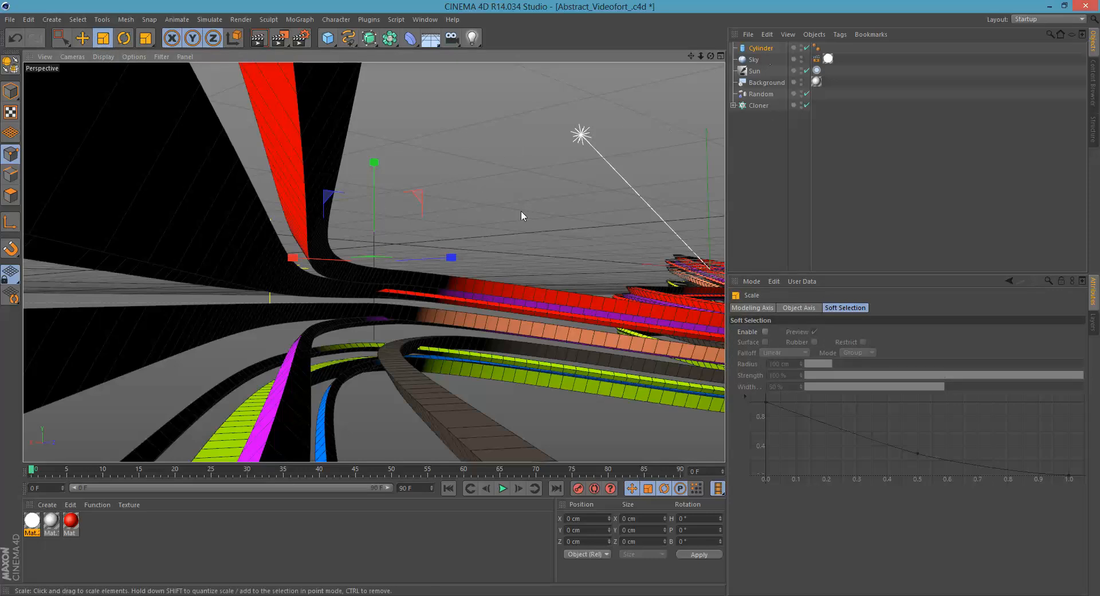
key(ctrl+z)
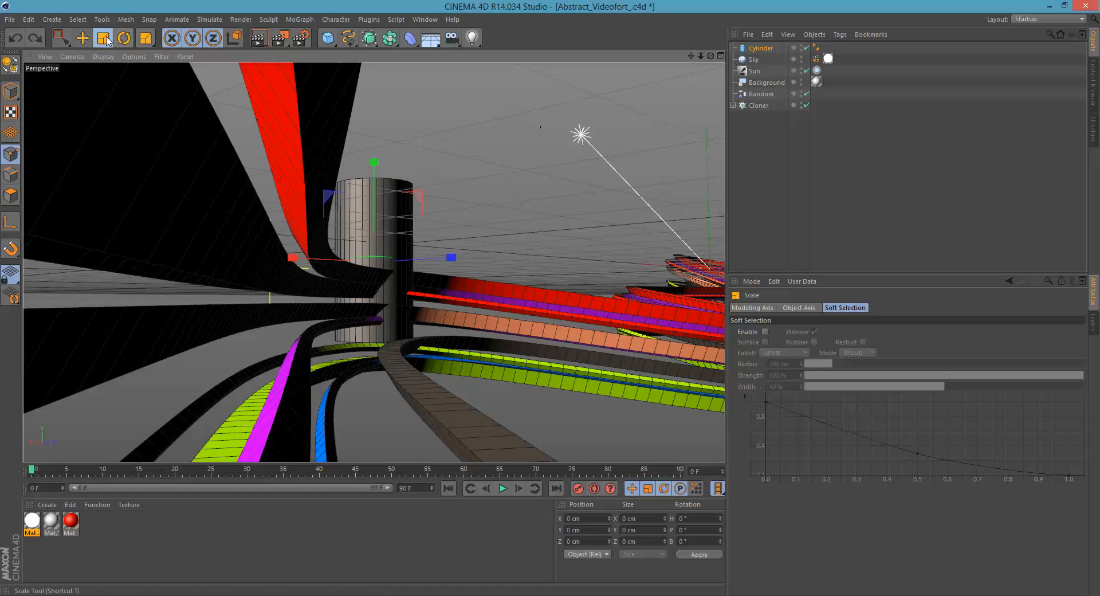
Step: Scale the cylinder down, and adjust its radius to 6 cm and its height to about 45.5 cm
click(761, 50)
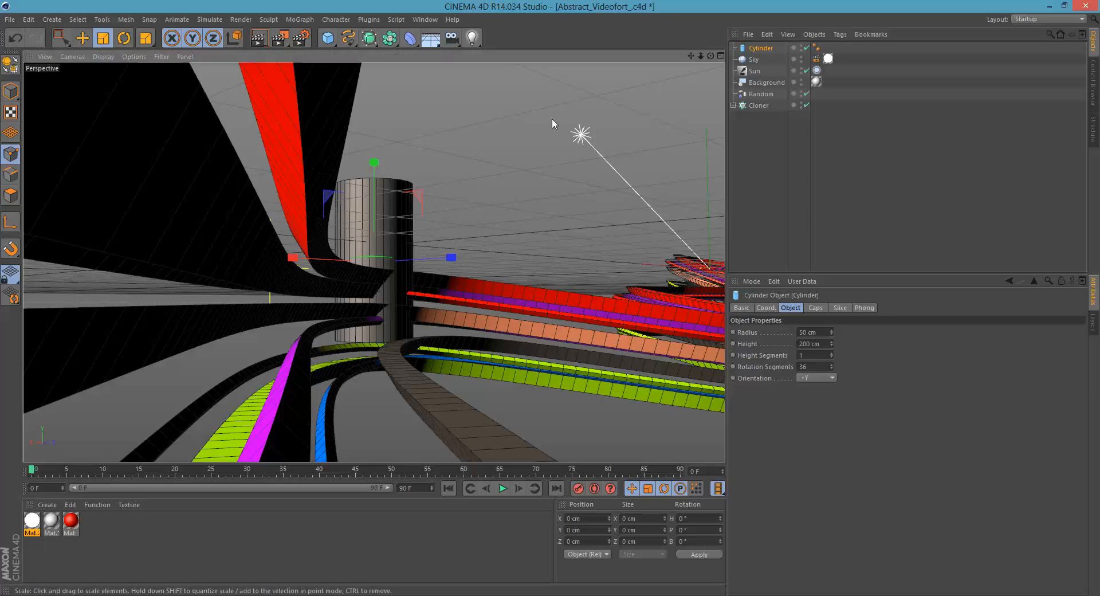
drag(554, 122, 597, 121)
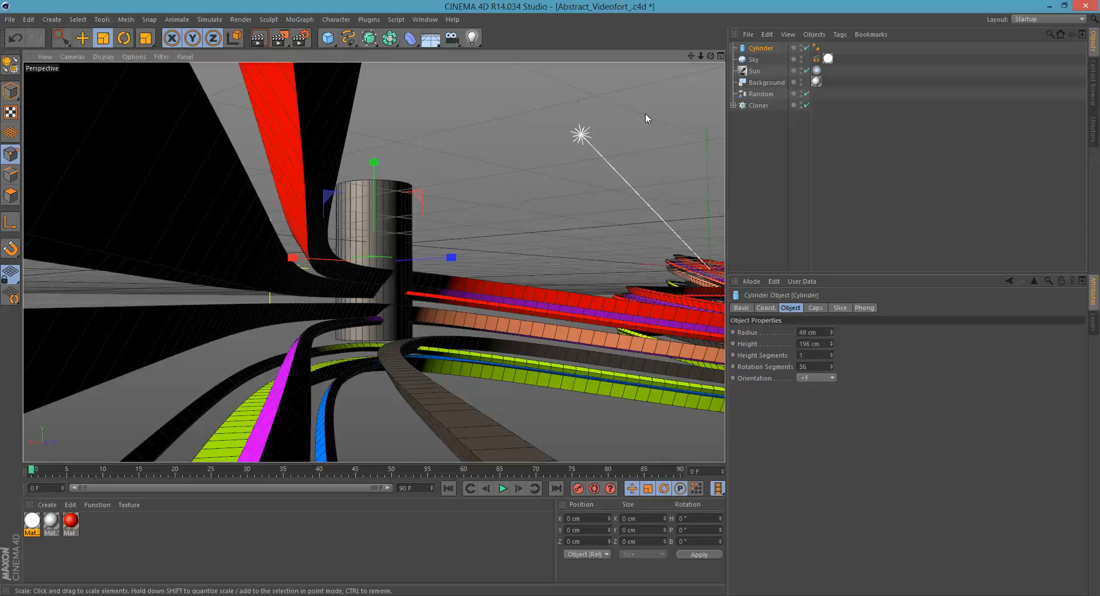
drag(554, 89, 336, 360)
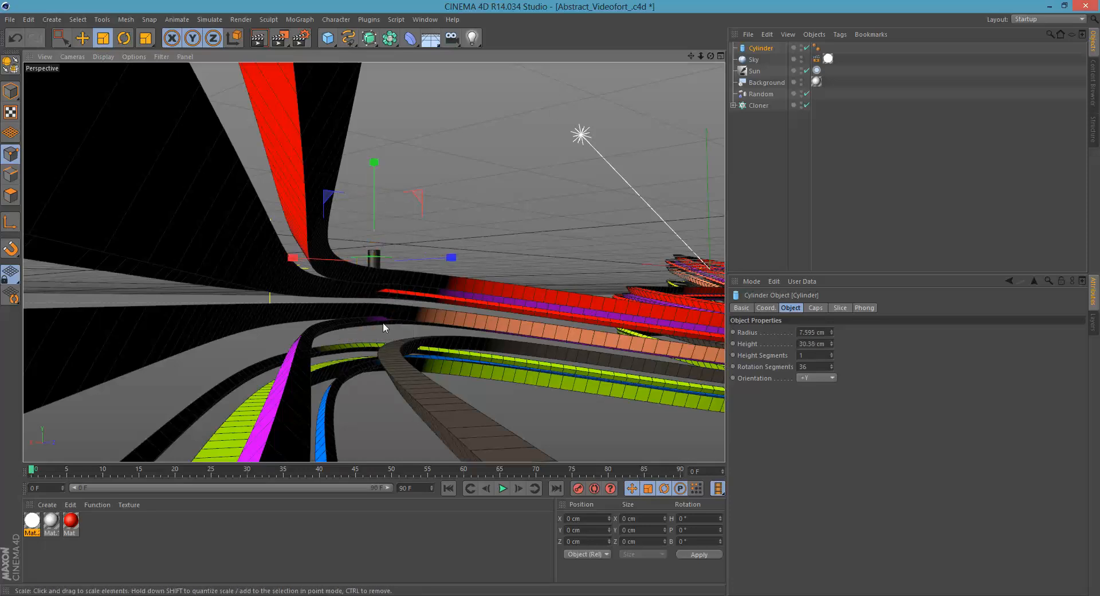
drag(496, 170, 482, 177)
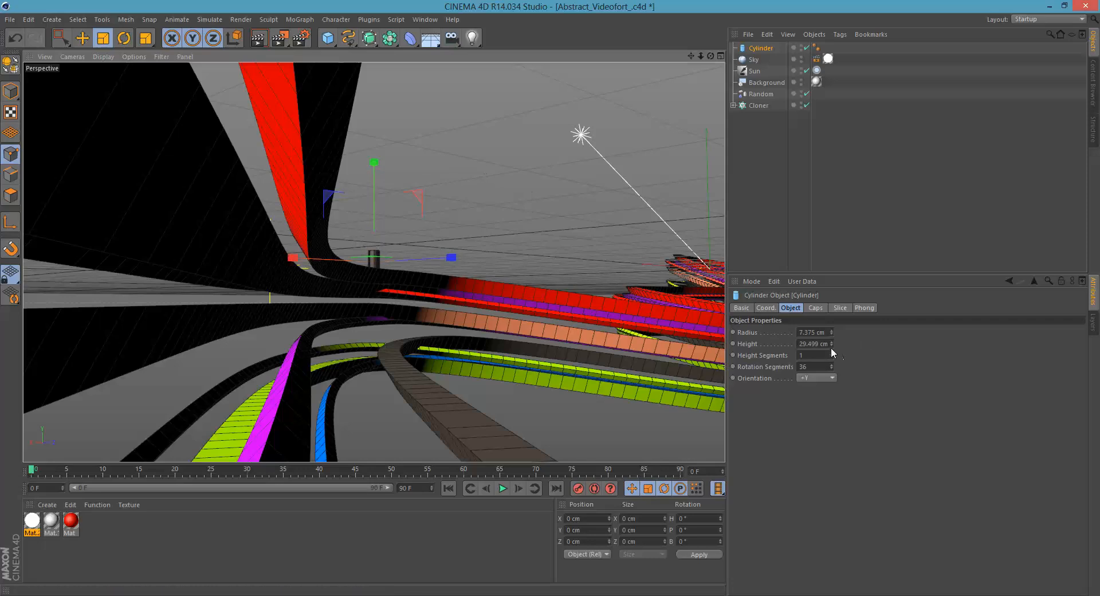
drag(831, 346, 833, 336)
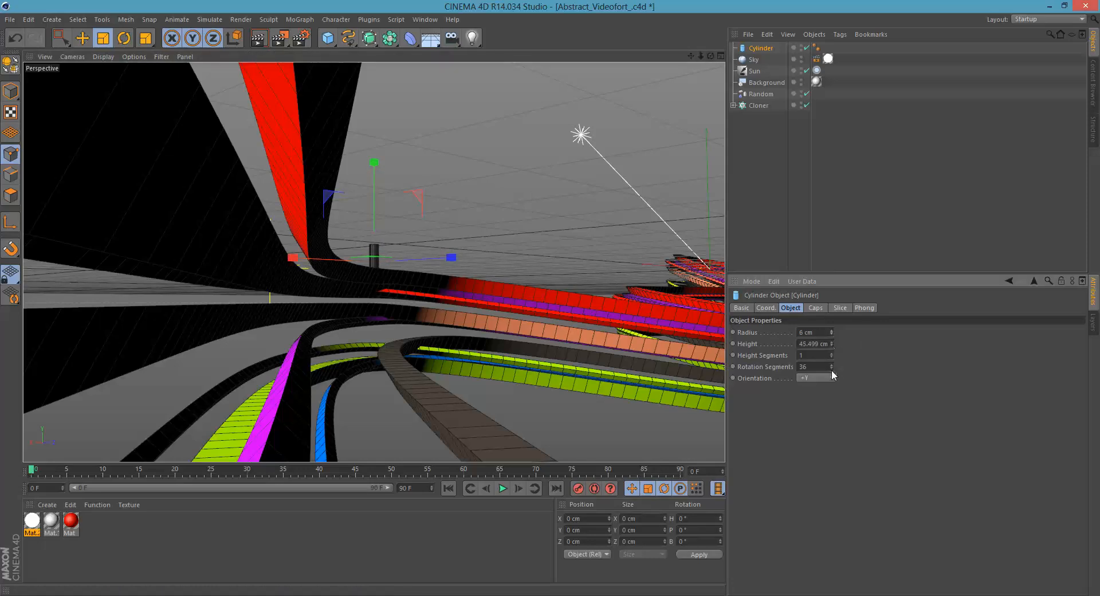
Step: Set the cylinder's rotation segments to 4 and increase its height to about 88.5 cm
double_click(804, 367)
text(4)
key(Return)
alt+drag(383, 279, 361, 255)
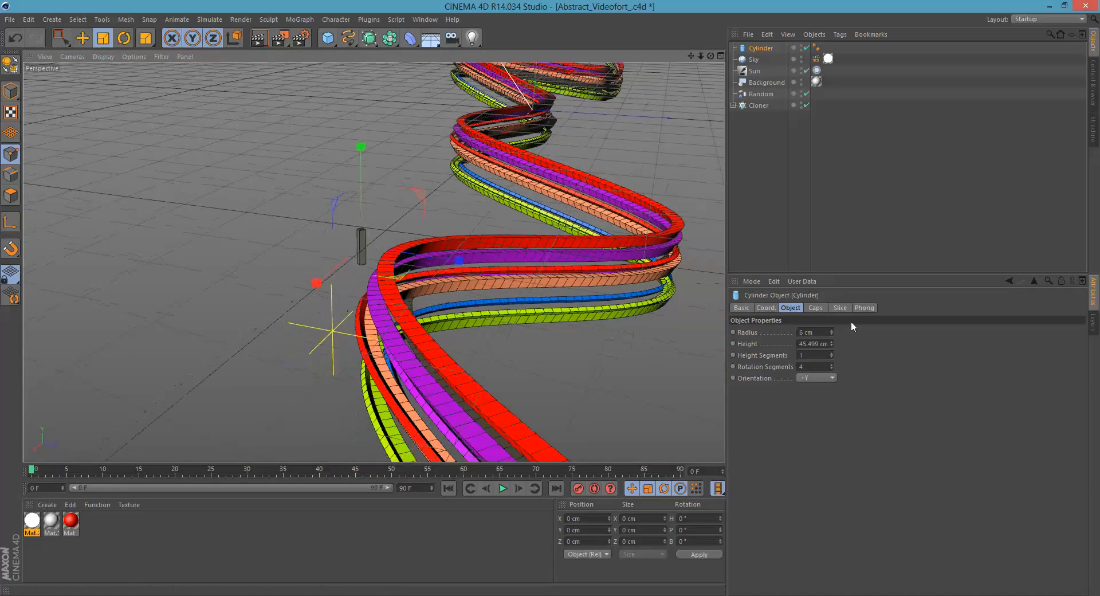
drag(830, 344, 831, 315)
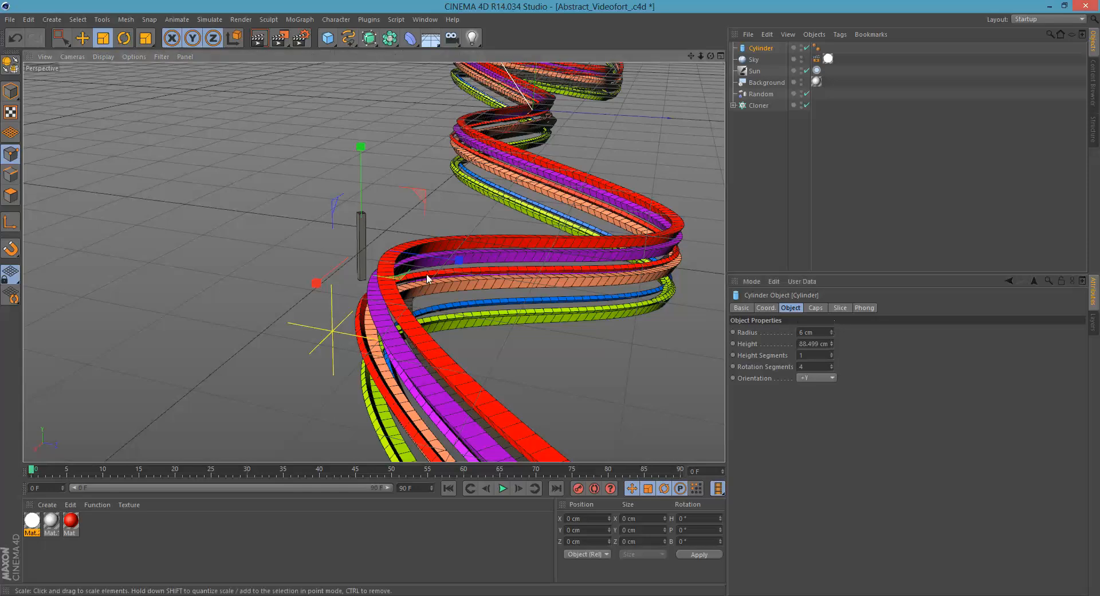
Step: Add a second MoGraph Cloner with the cylinder as its child
alt+drag(426, 273, 409, 145)
click(300, 19)
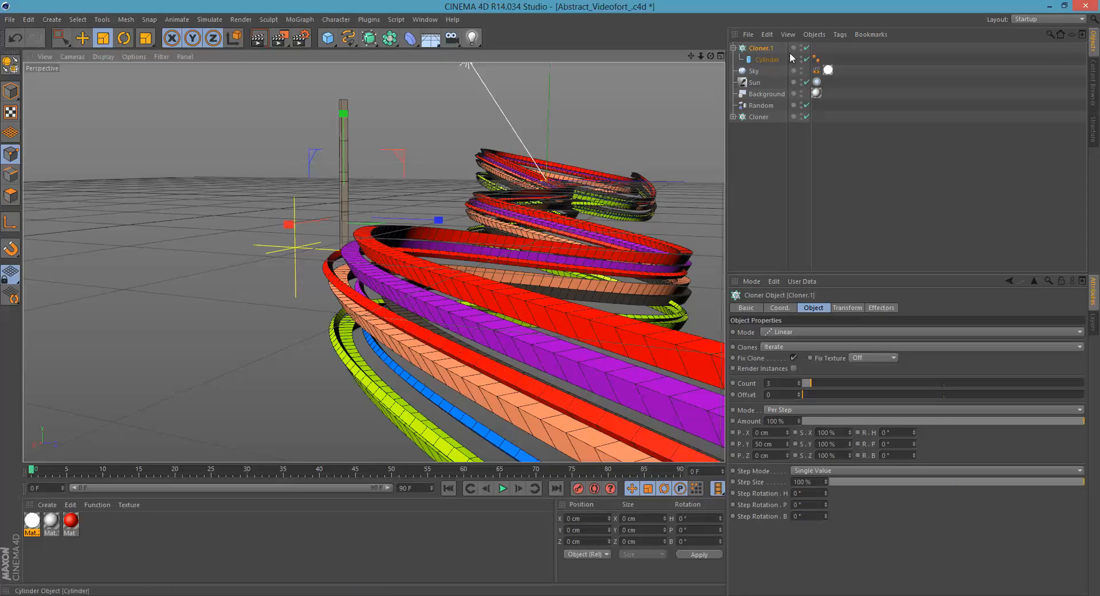
click(299, 19)
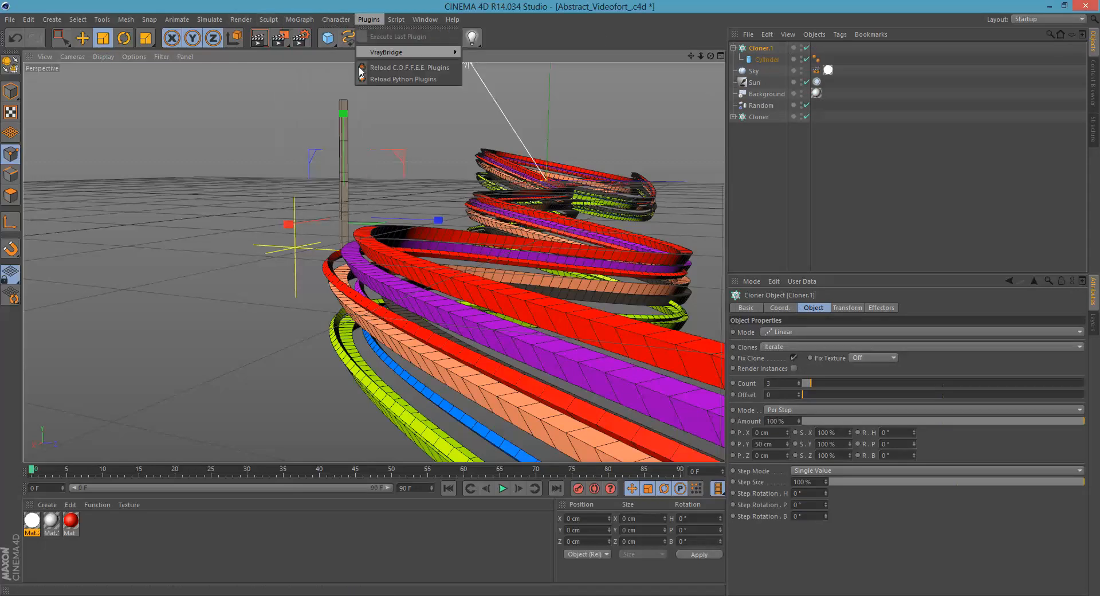
click(348, 5)
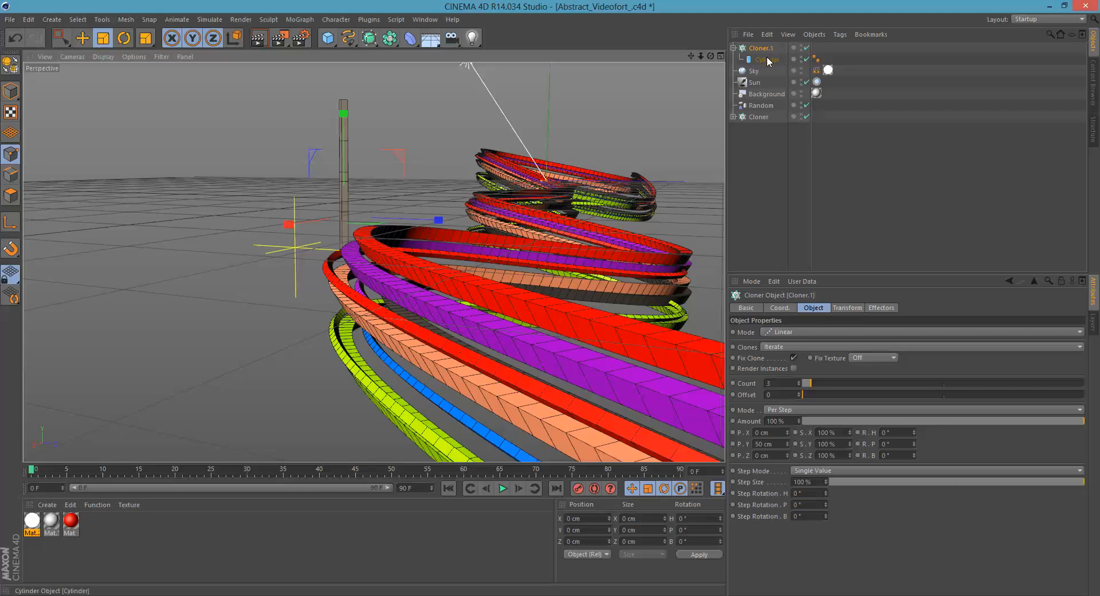
Step: Examine the cylinder cloner's mode options and the spline nested inside the pipe cloner's sweep objects
click(768, 59)
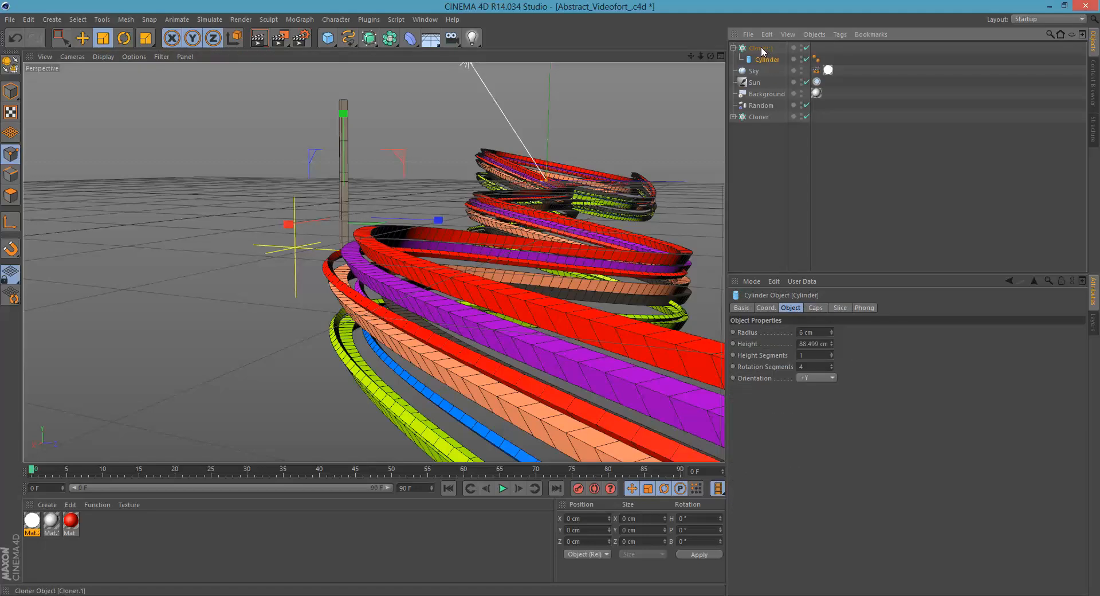
click(764, 49)
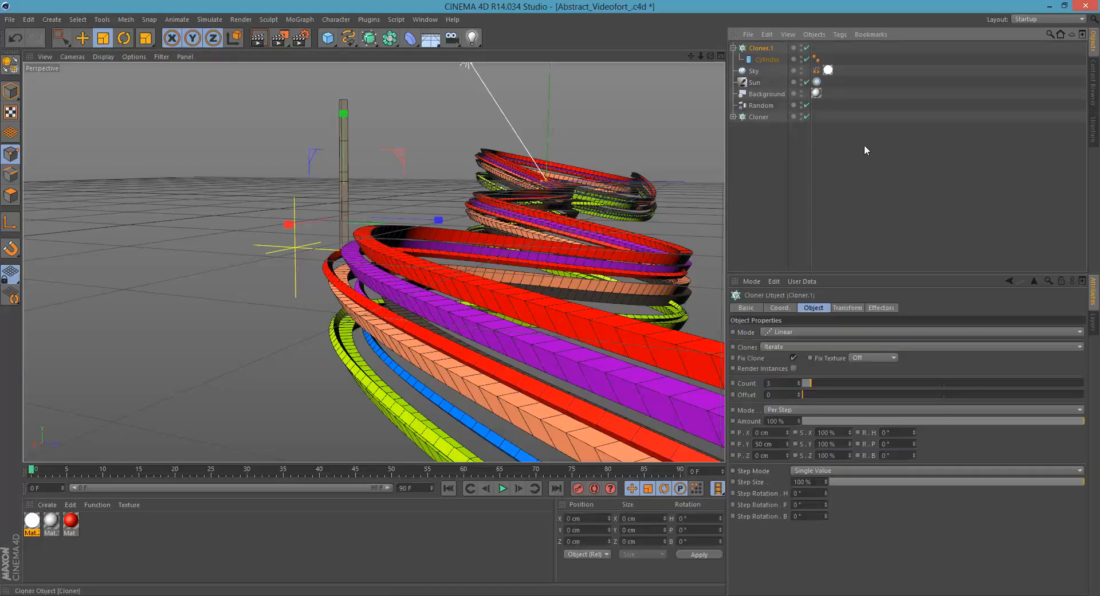
click(788, 334)
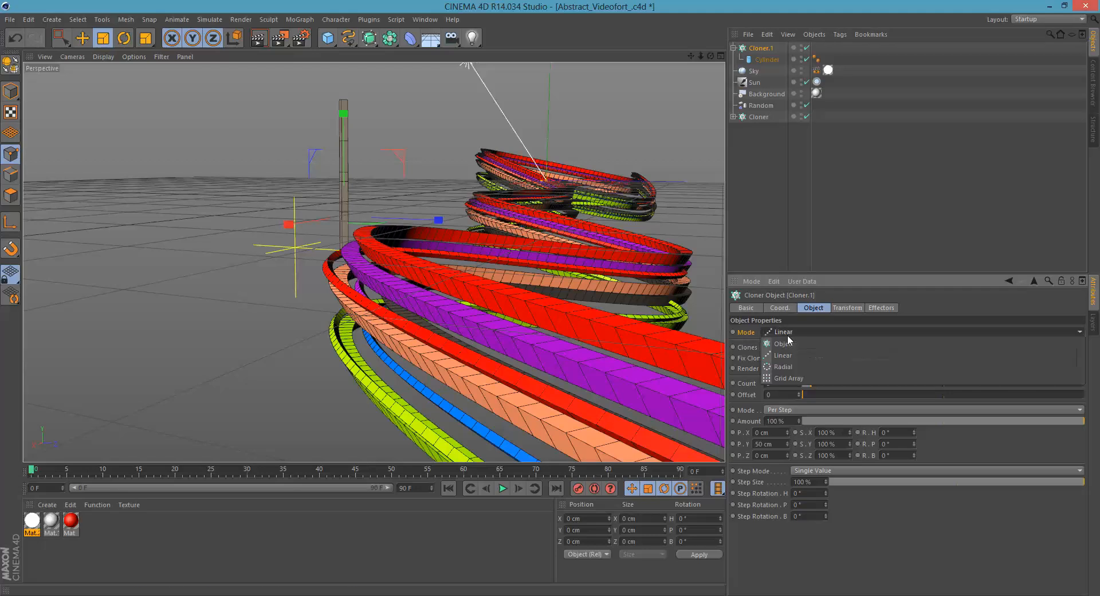
click(744, 336)
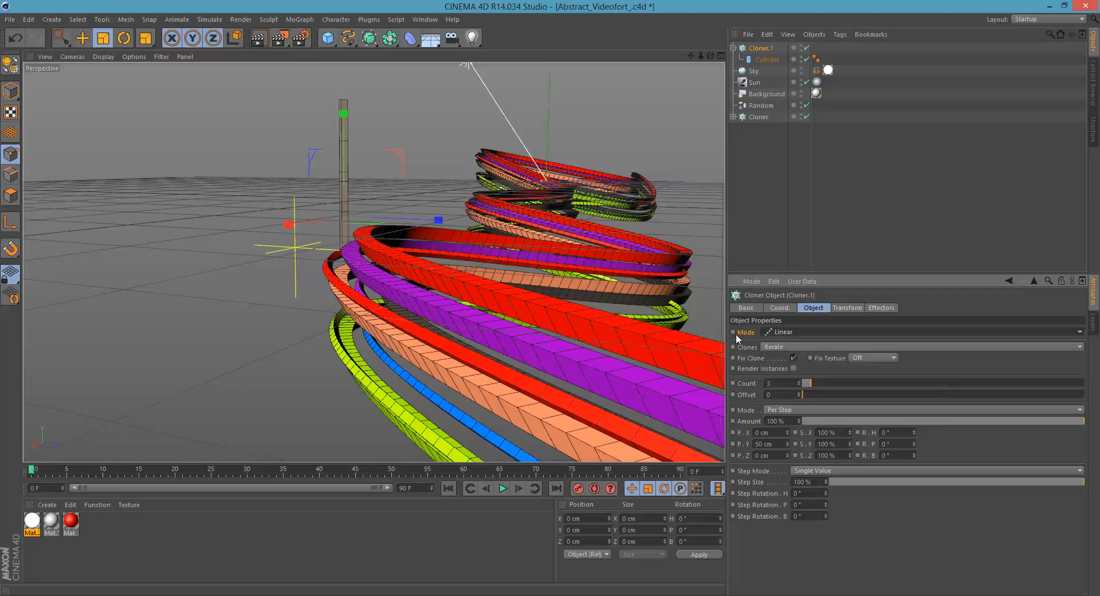
alt+middle_drag(608, 314, 573, 311)
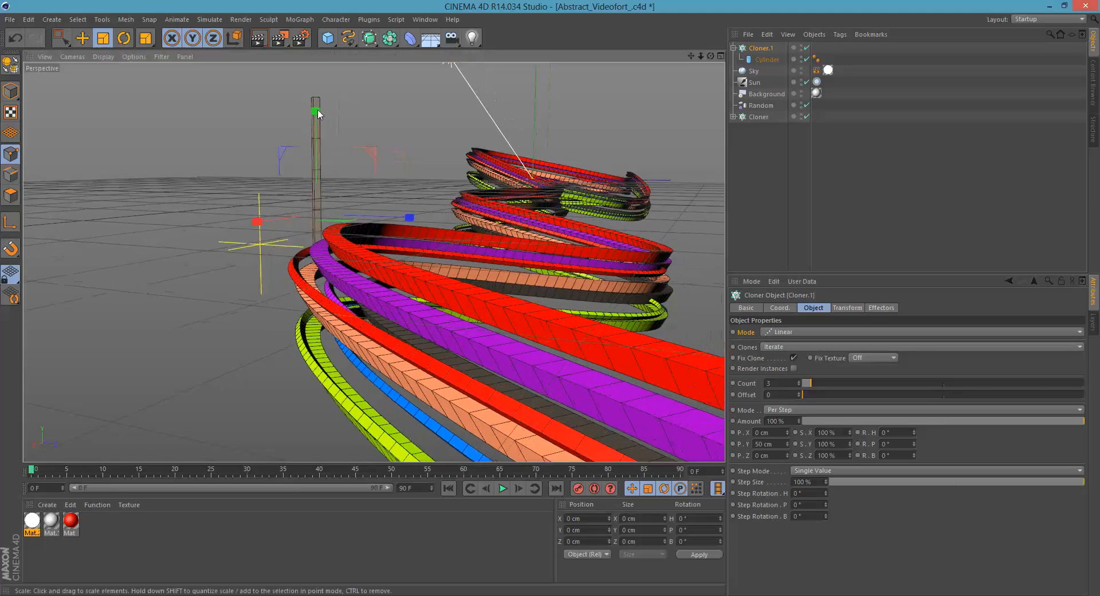
alt+drag(319, 247, 448, 238)
click(733, 117)
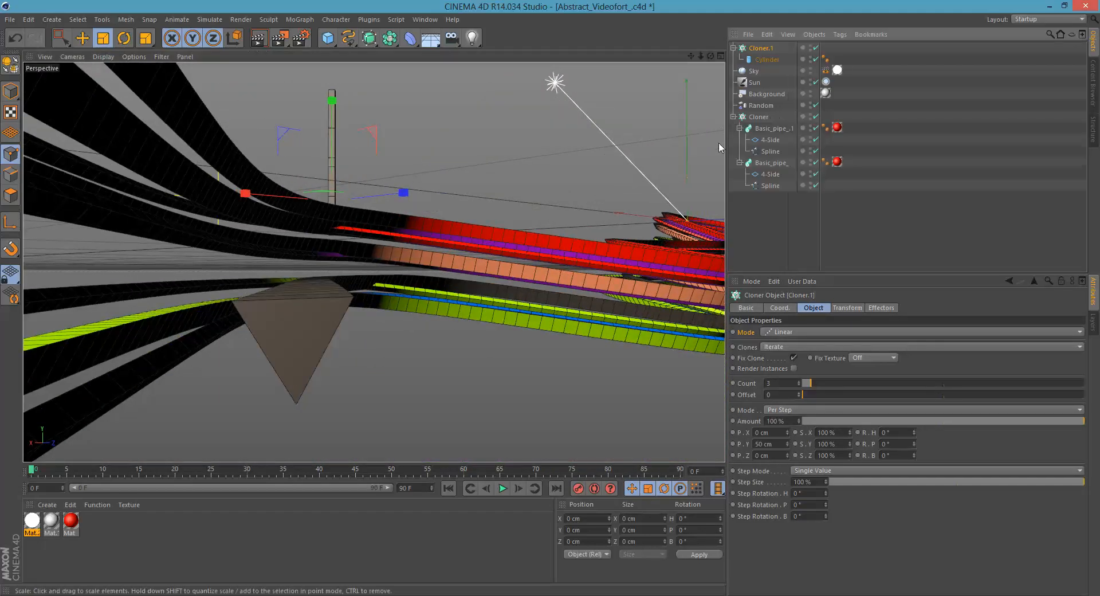
click(767, 187)
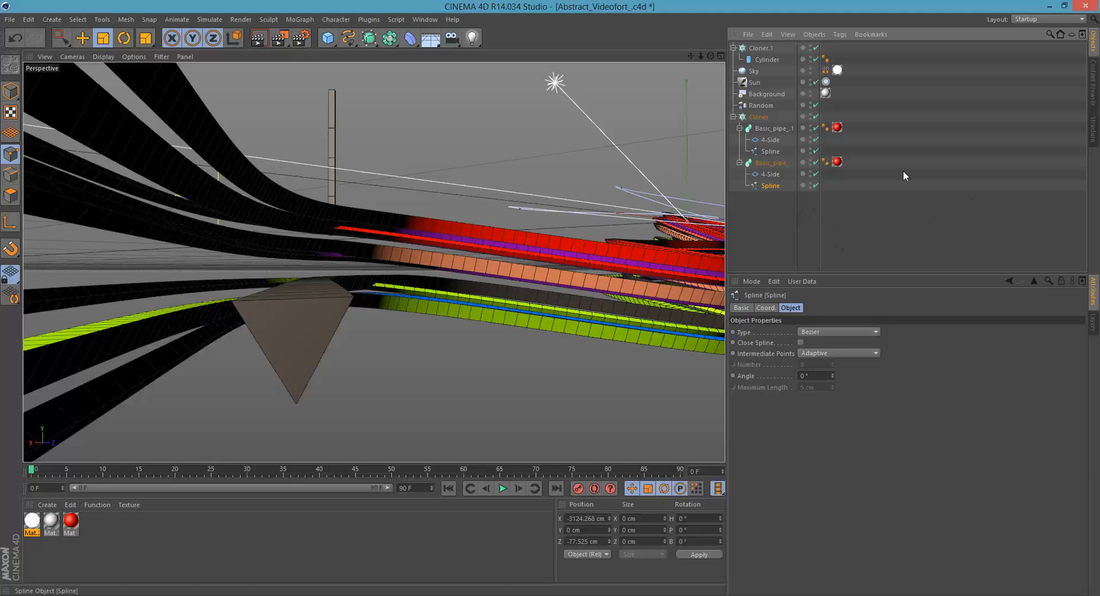
click(740, 163)
click(733, 117)
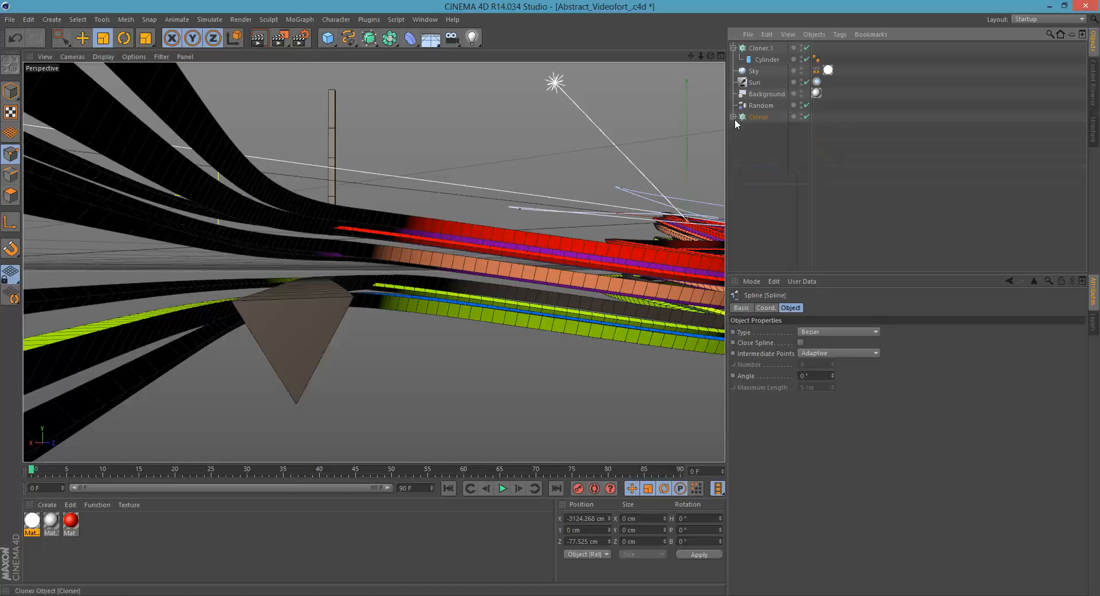
Step: Duplicate the pipe cloner, hide the original, and expand the copy's hierarchy
click(758, 117)
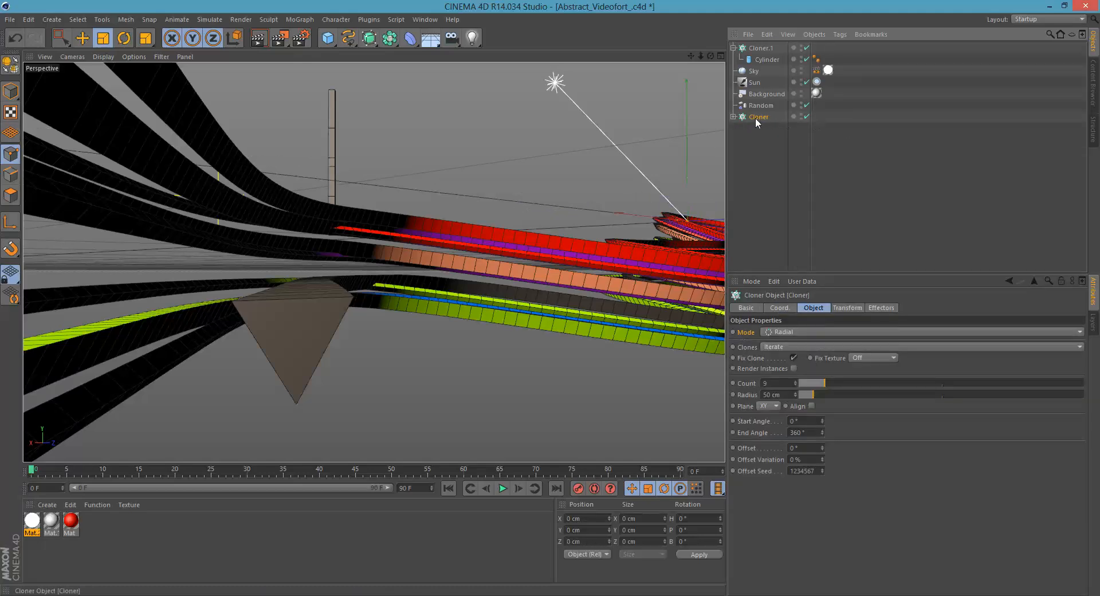
ctrl+drag(774, 123, 775, 124)
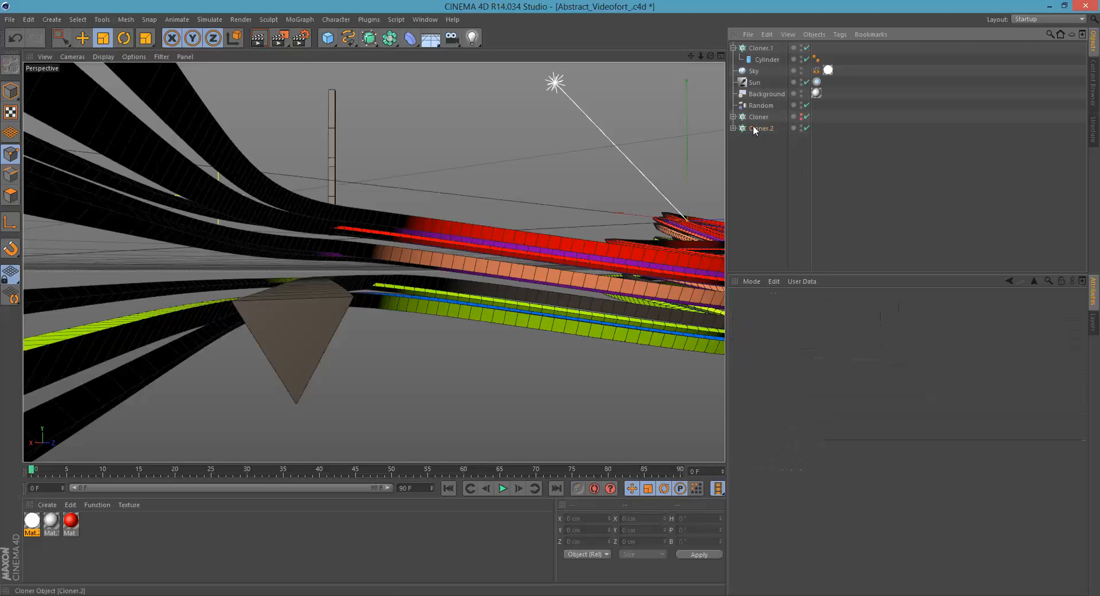
click(734, 129)
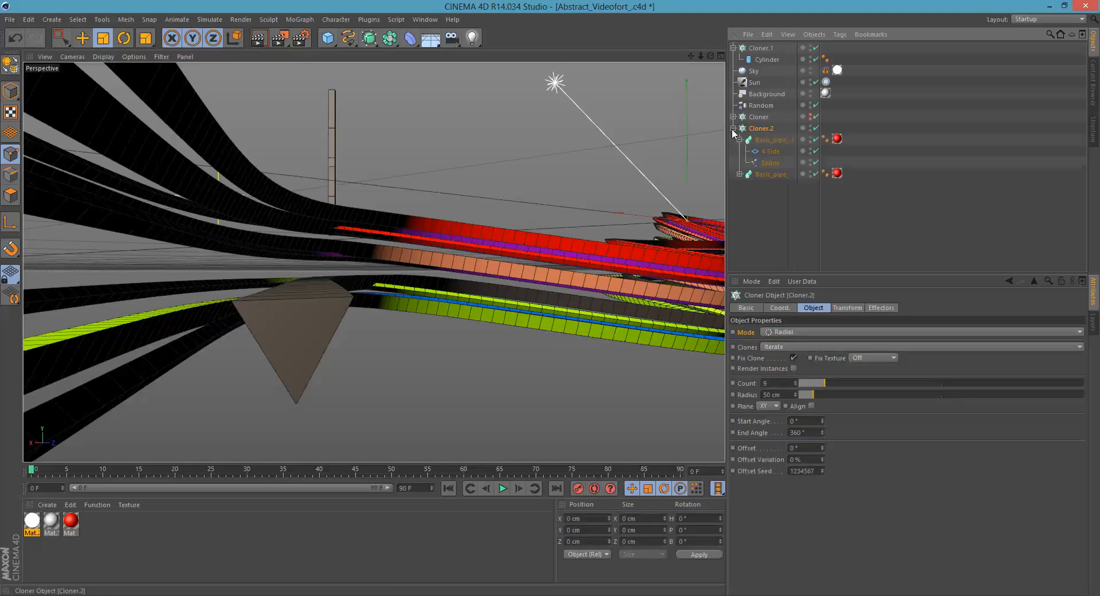
Step: Take the Spline out of the Basic_pipe_ sweep and make it the first direct child of the Cloner.2 copy
click(739, 139)
click(740, 140)
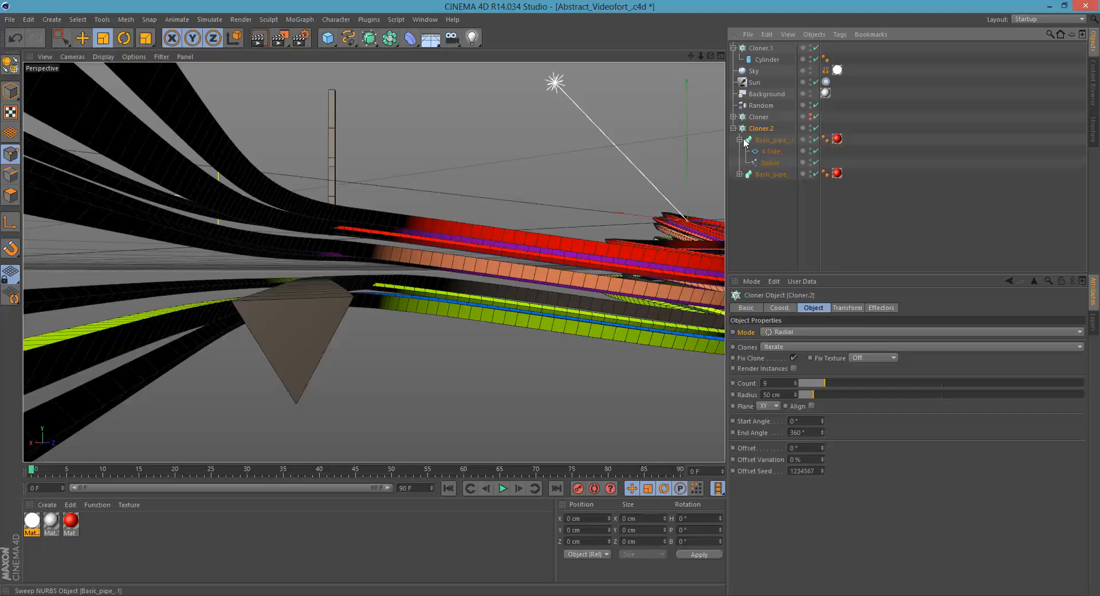
click(739, 173)
drag(750, 196, 773, 229)
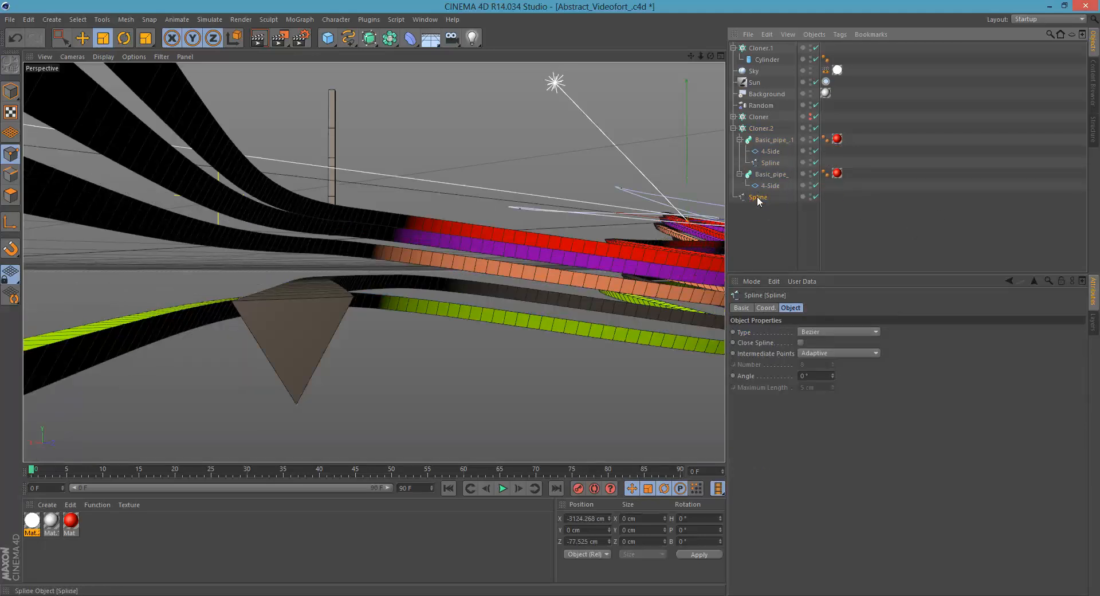
drag(758, 197, 768, 134)
Step: Delete both Basic_pipe sweeps with their 4-Side profile from Cloner.2, leaving only the Spline, and select Cloner.2
click(746, 153)
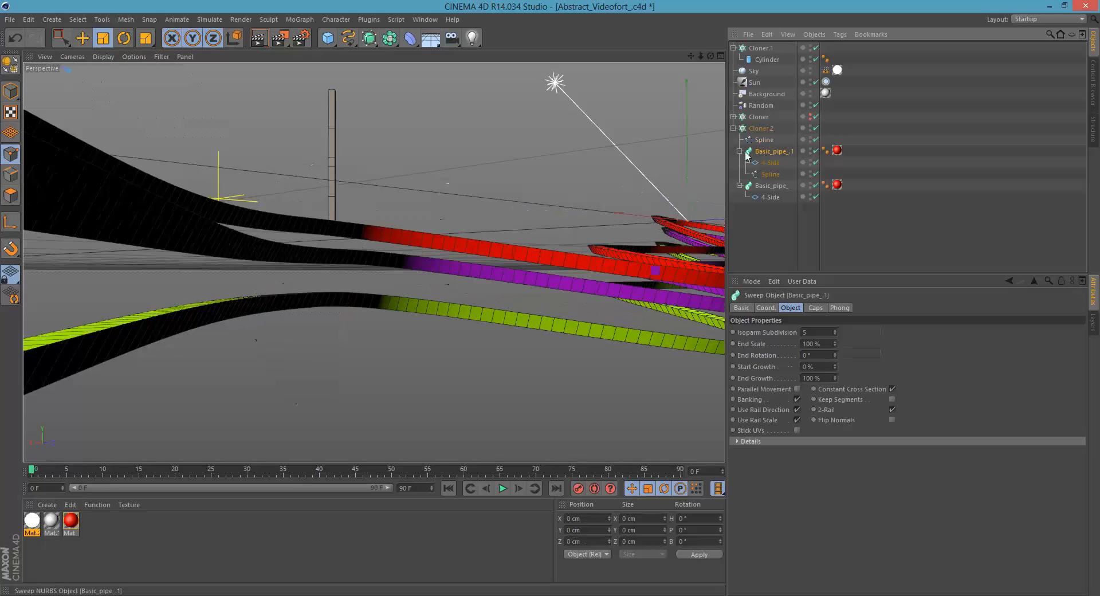
click(739, 151)
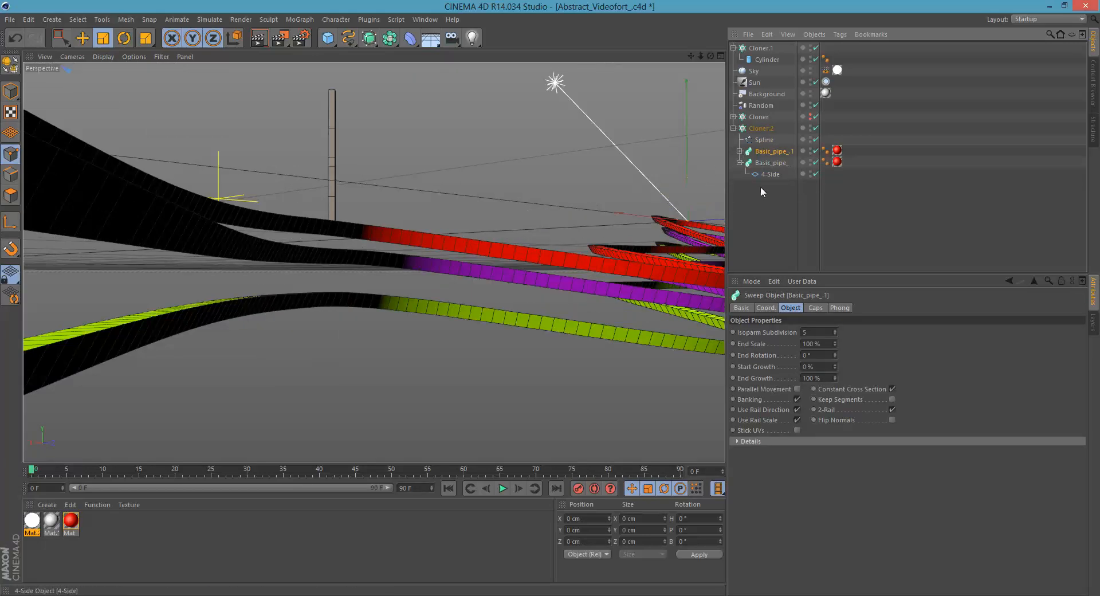
drag(751, 198, 783, 227)
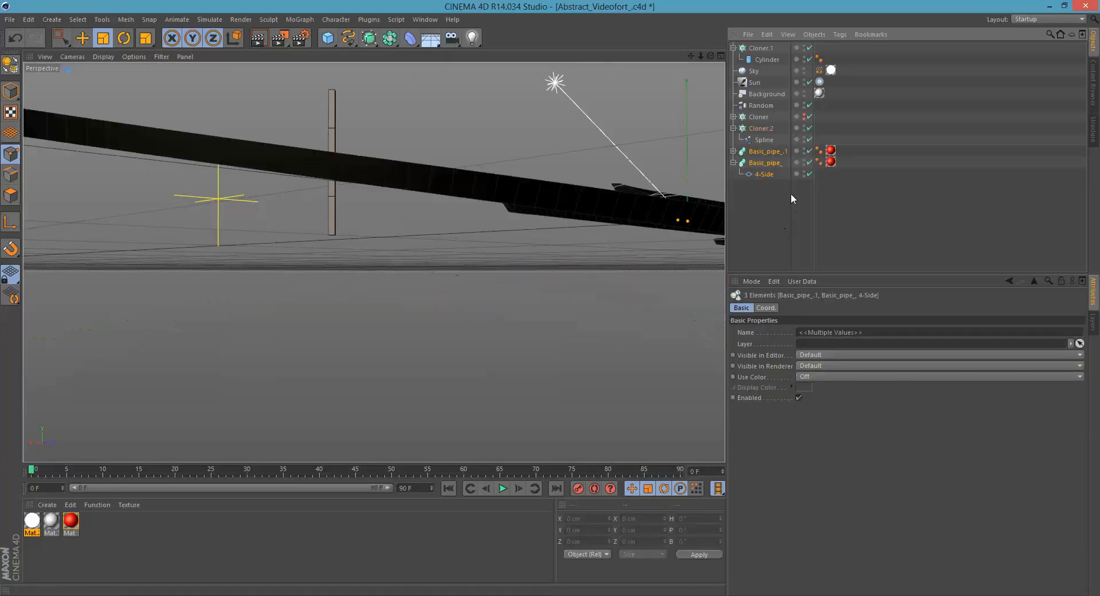
key(Delete)
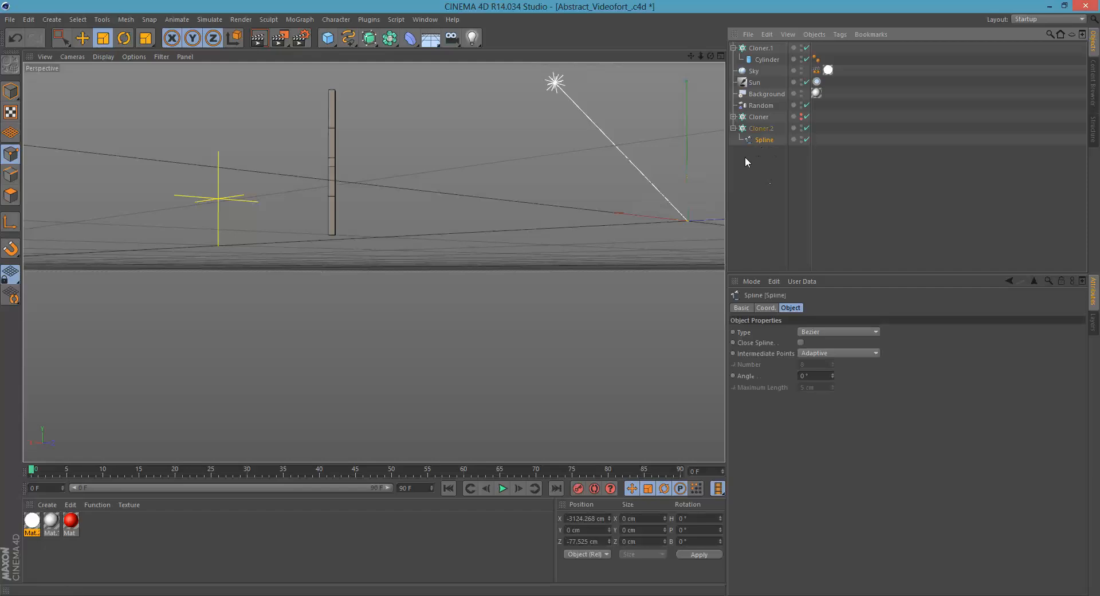
mouse_move(568, 205)
alt+mouse_down()
mouse_move(549, 176)
mouse_move(552, 219)
mouse_move(575, 221)
alt+mouse_up()
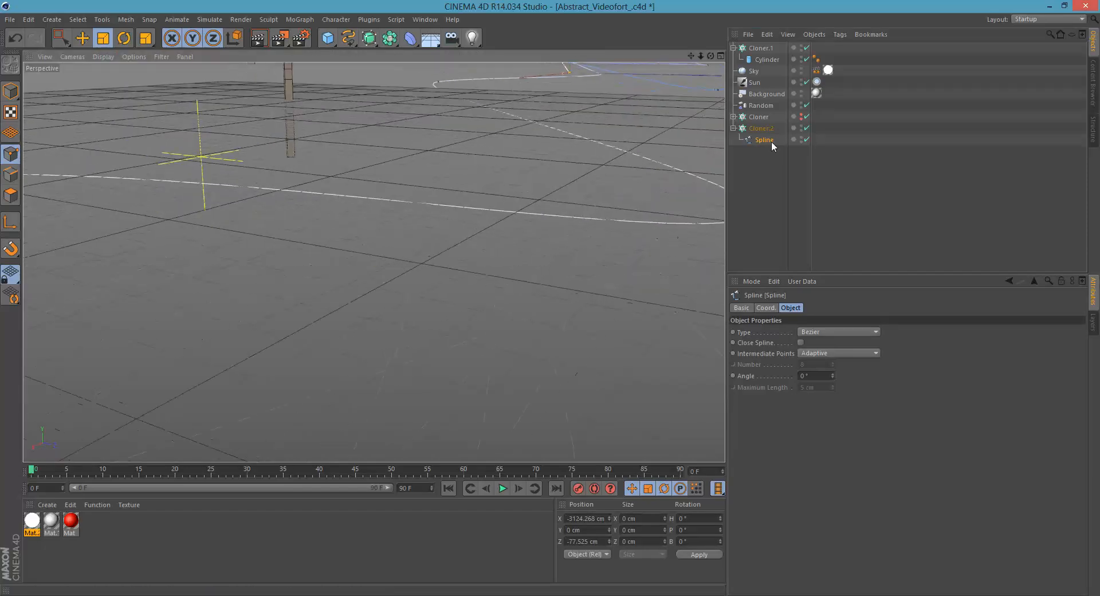
click(761, 129)
drag(837, 385, 842, 383)
alt+middle_drag(553, 220, 470, 295)
key(ctrl+z)
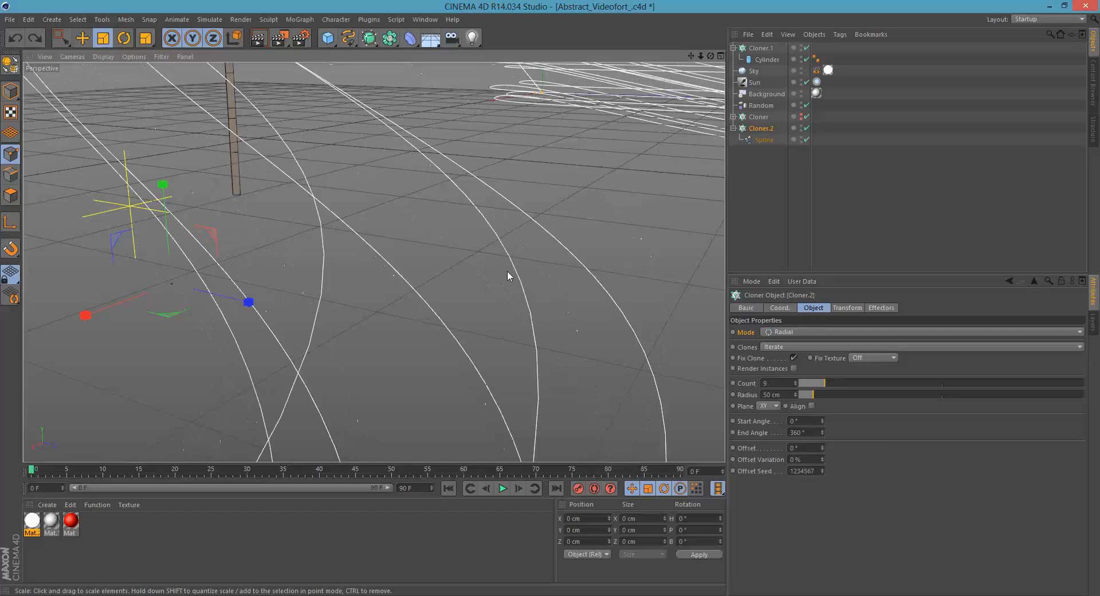
Step: Make the original pipe cloner visible again for comparison with the cloned splines
mouse_move(508, 272)
alt+mouse_down()
mouse_move(531, 247)
mouse_move(562, 299)
mouse_move(562, 236)
mouse_move(493, 263)
mouse_move(579, 274)
mouse_move(515, 251)
mouse_move(543, 214)
mouse_move(400, 251)
mouse_move(548, 255)
mouse_move(439, 267)
mouse_move(513, 311)
mouse_move(508, 283)
mouse_move(397, 304)
mouse_move(489, 297)
mouse_move(539, 248)
mouse_move(474, 283)
mouse_move(462, 274)
mouse_move(466, 282)
alt+mouse_up()
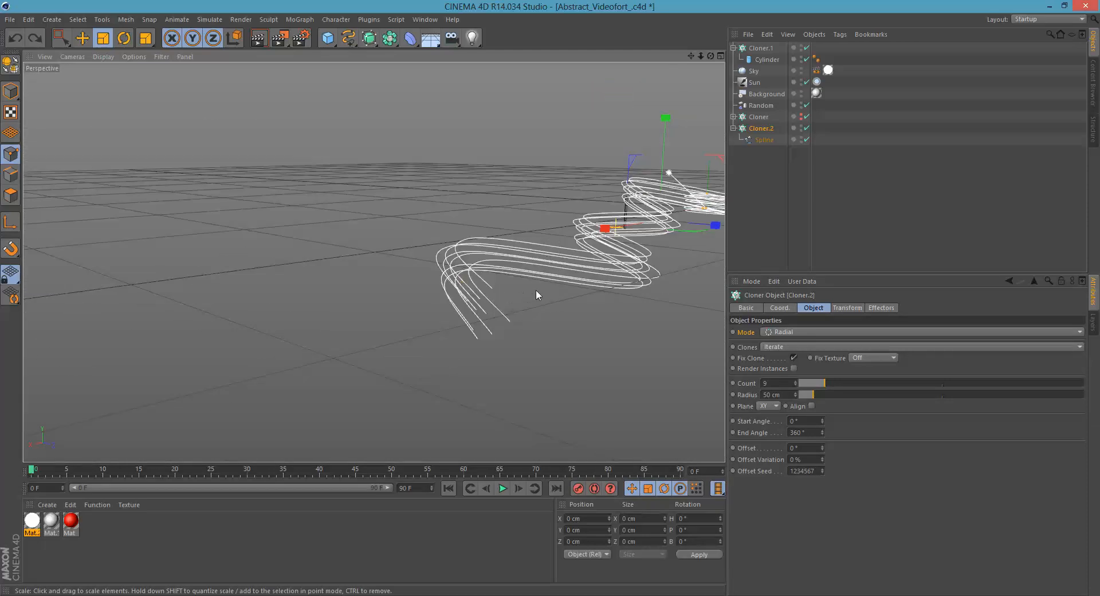
alt+drag(536, 291, 487, 304)
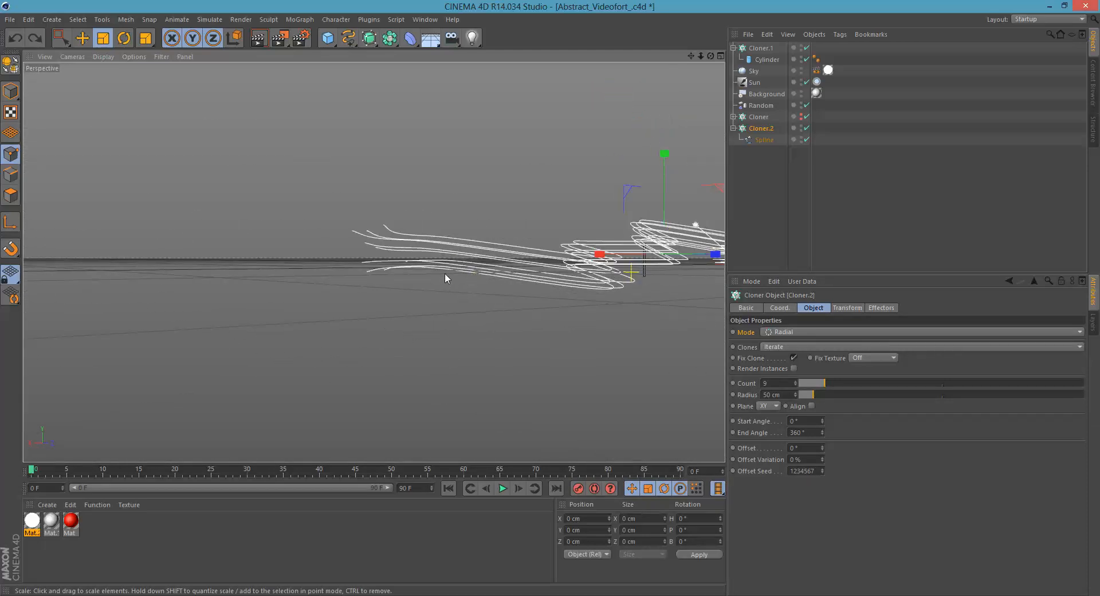
alt+right_drag(418, 259, 541, 249)
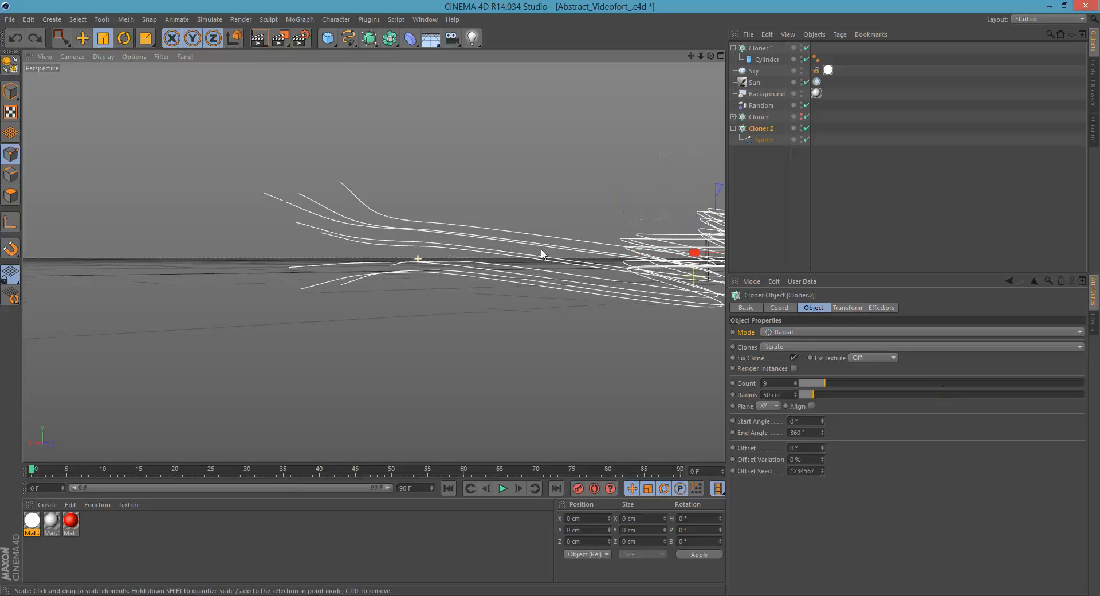
alt+drag(542, 253, 455, 294)
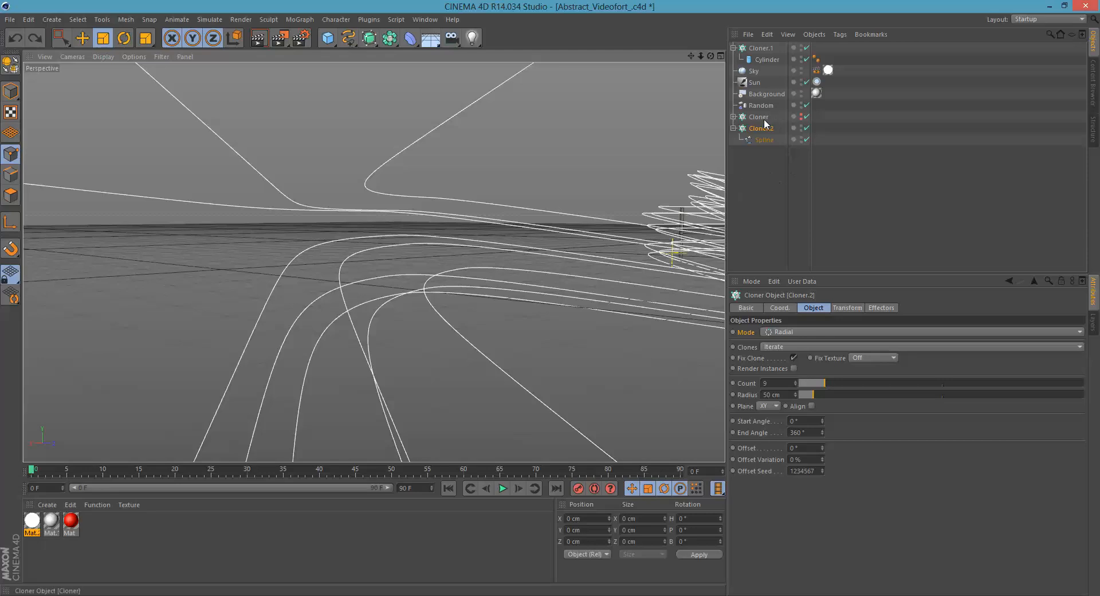
click(801, 116)
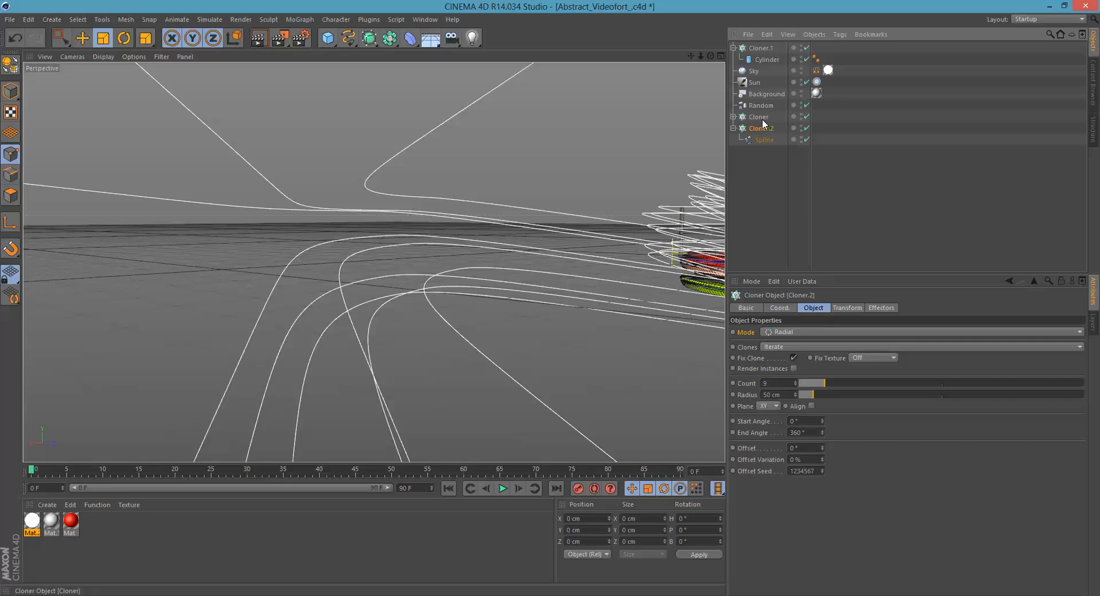
Step: Move the Cloner.2 splines in the top view so their curves line up with the original coloured pipes
alt+middle_drag(480, 216, 351, 251)
alt+drag(430, 247, 404, 249)
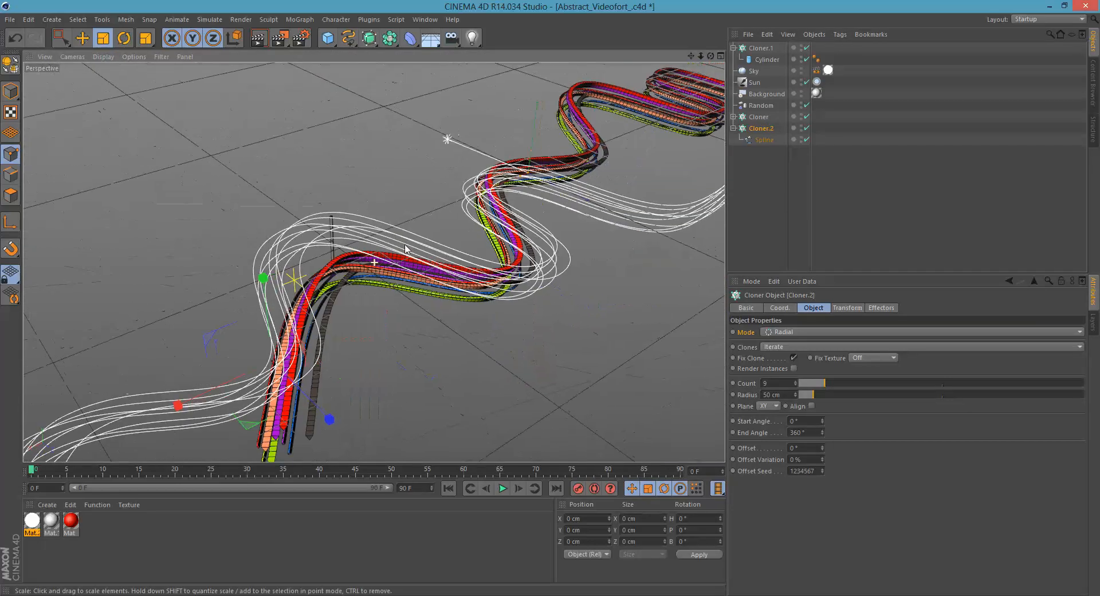
middle_click(493, 173)
middle_click(445, 173)
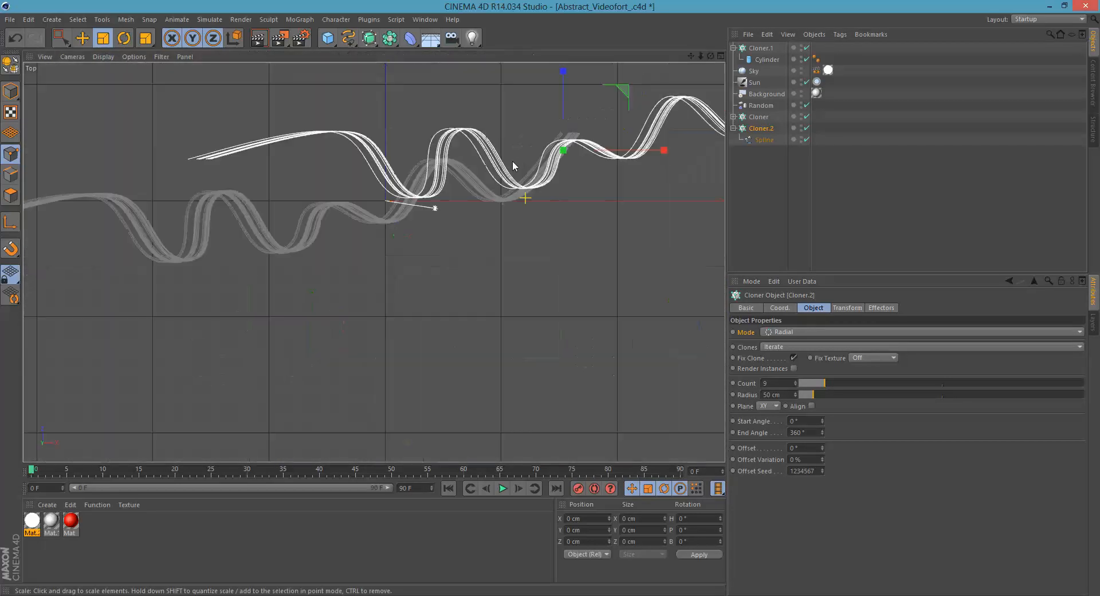
scroll(512, 160, down, 5)
scroll(490, 257, up, 4)
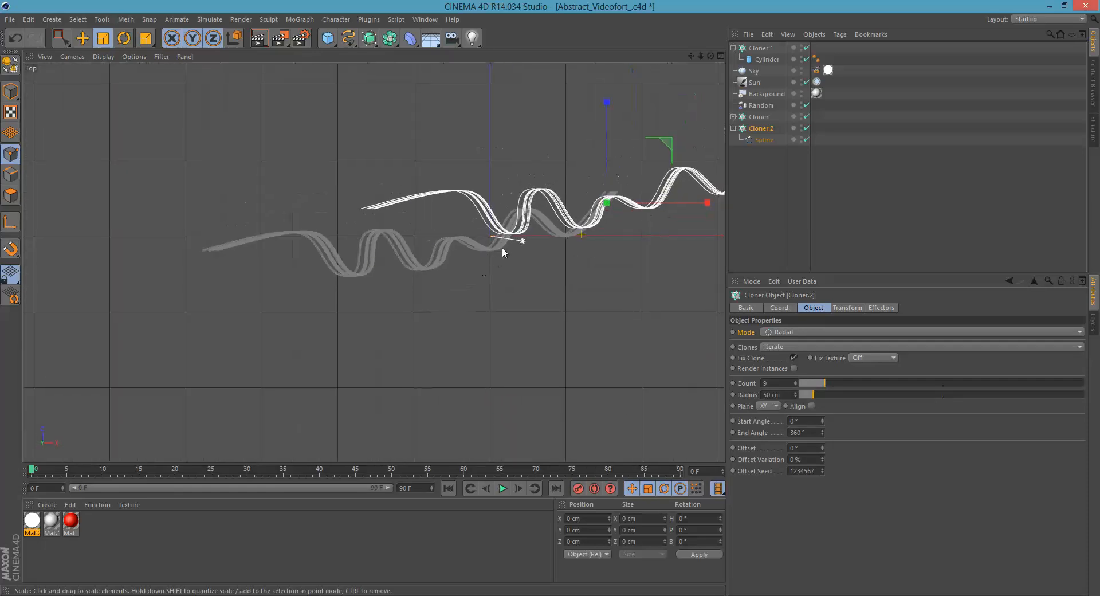
key(e)
drag(667, 148, 511, 188)
scroll(487, 221, up, 5)
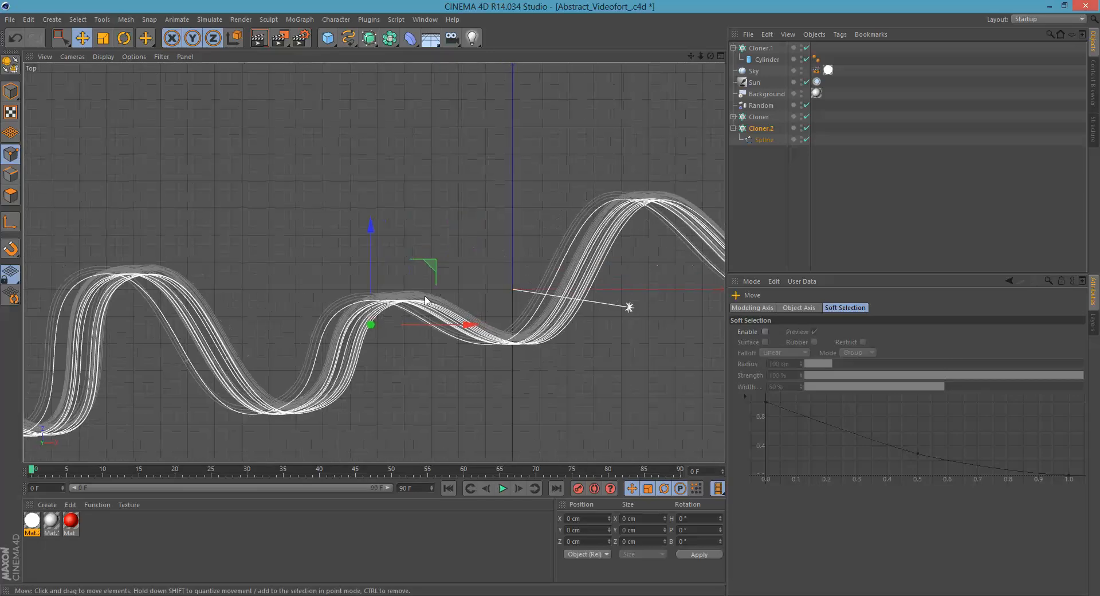
drag(428, 271, 424, 264)
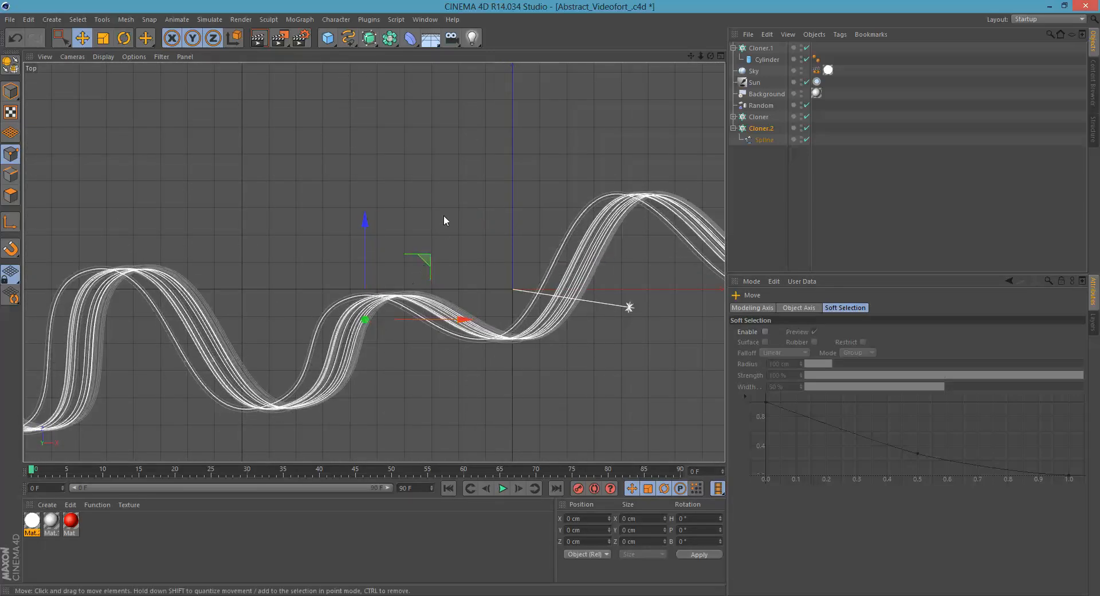
Step: Lower the Cloner.2 splines in the front view to match the height of the original pipes
scroll(415, 235, down, 3)
middle_click(417, 237)
middle_click(313, 166)
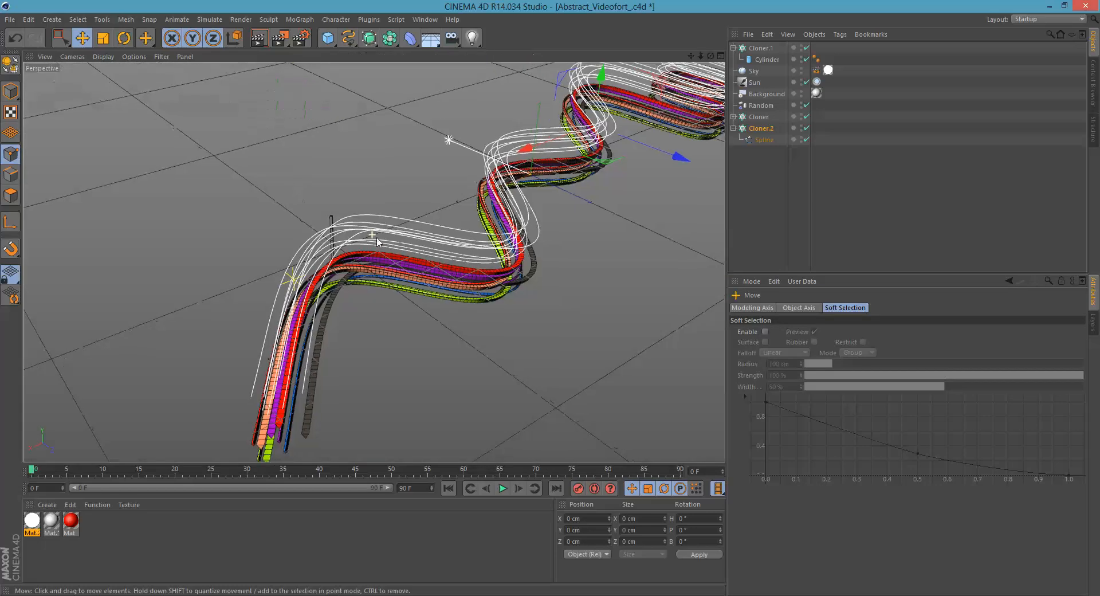
alt+drag(375, 238, 369, 324)
middle_click(497, 261)
middle_click(499, 263)
scroll(373, 260, up, 6)
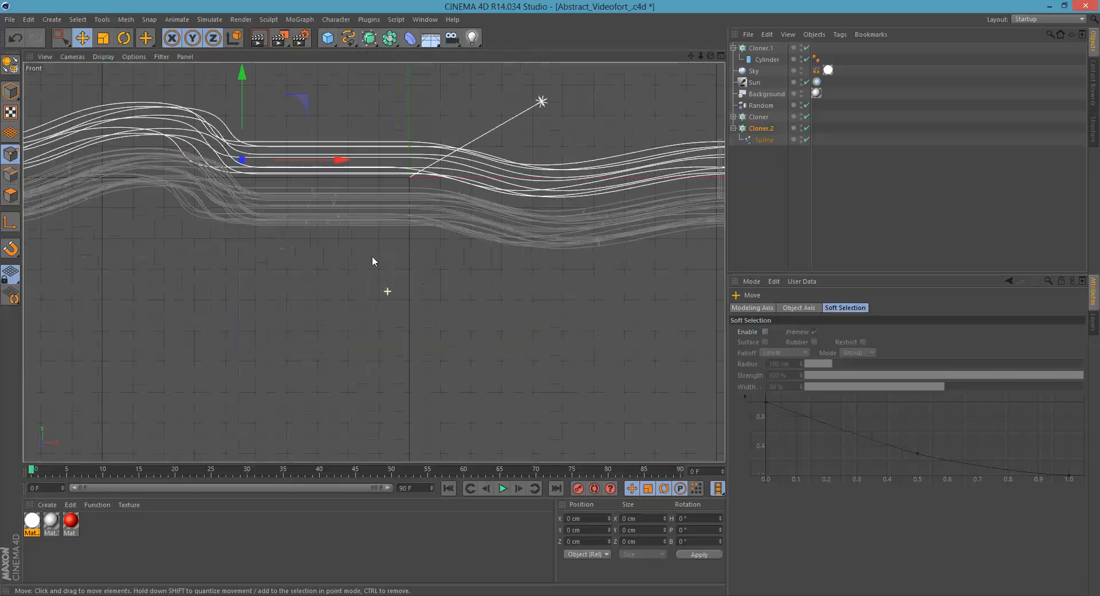
mouse_move(399, 132)
mouse_down()
mouse_move(378, 180)
mouse_move(494, 260)
mouse_move(427, 229)
mouse_move(467, 256)
mouse_move(544, 275)
mouse_up()
middle_click(375, 182)
middle_click(370, 185)
Step: Make Cloner.2 editable and merge its nine splines, Spline 0 to Spline 8, into one with Connect Objects + Delete
click(761, 129)
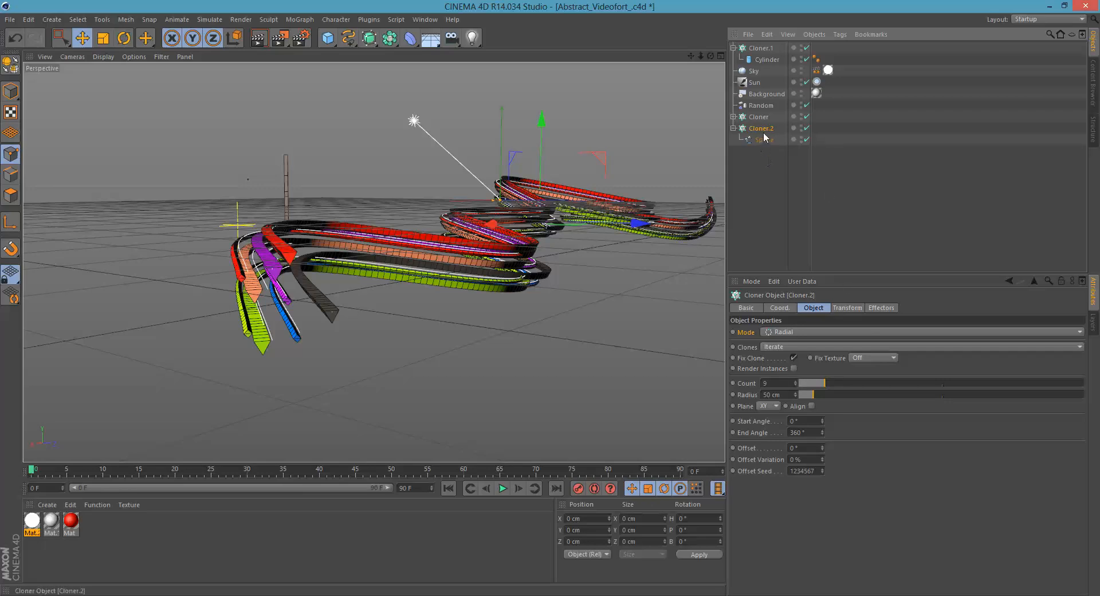
key(c)
drag(752, 138, 802, 244)
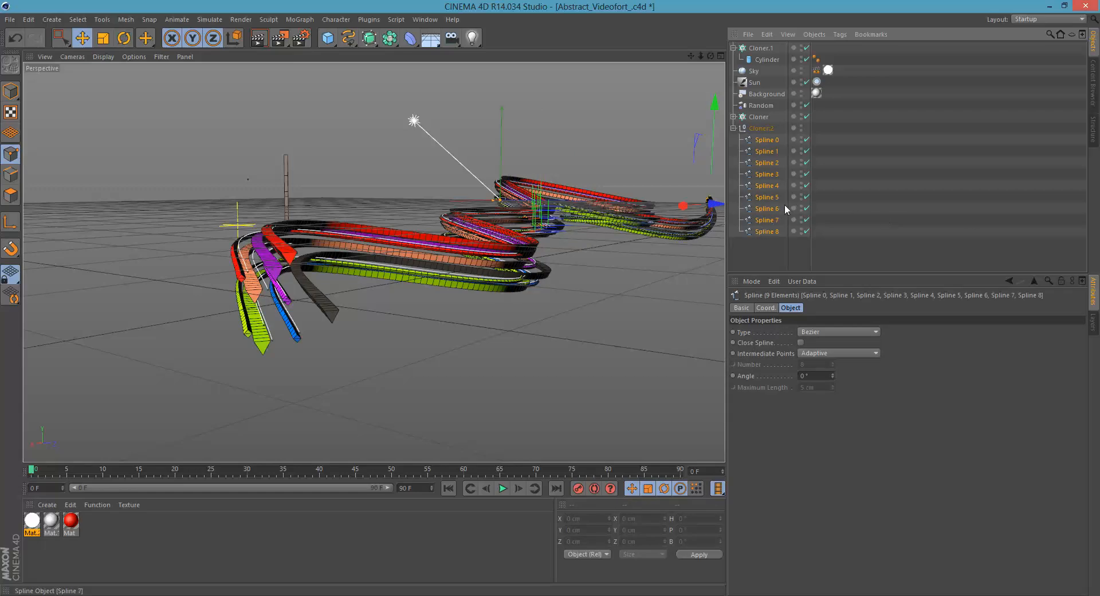
right_click(766, 146)
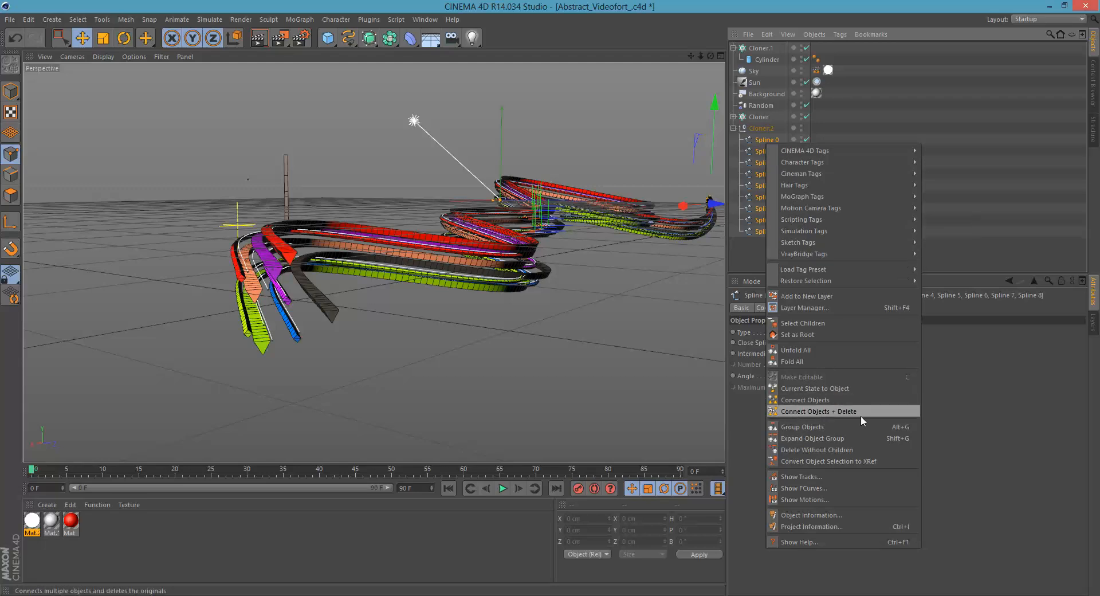
click(803, 411)
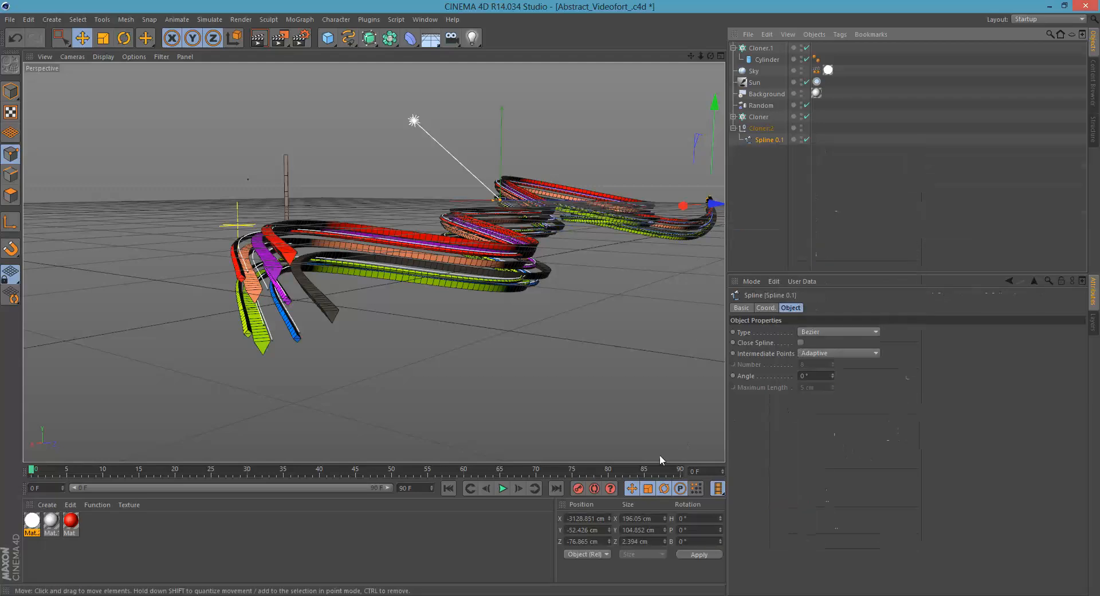
Step: Set Cloner.1 to Object mode and assign the merged Spline 0.1 as its distribution object
click(752, 49)
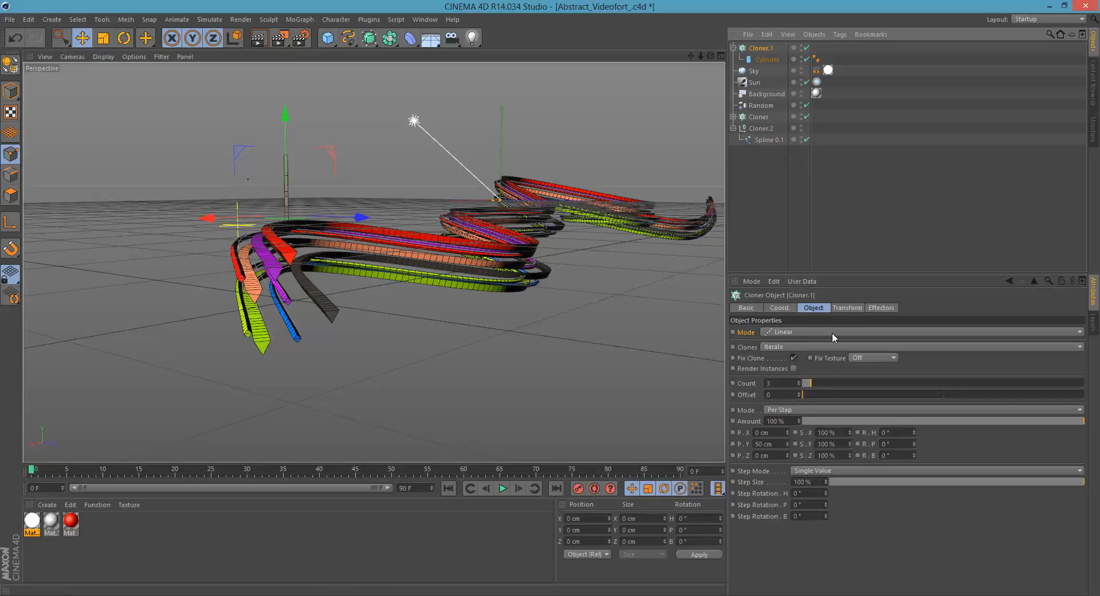
click(782, 332)
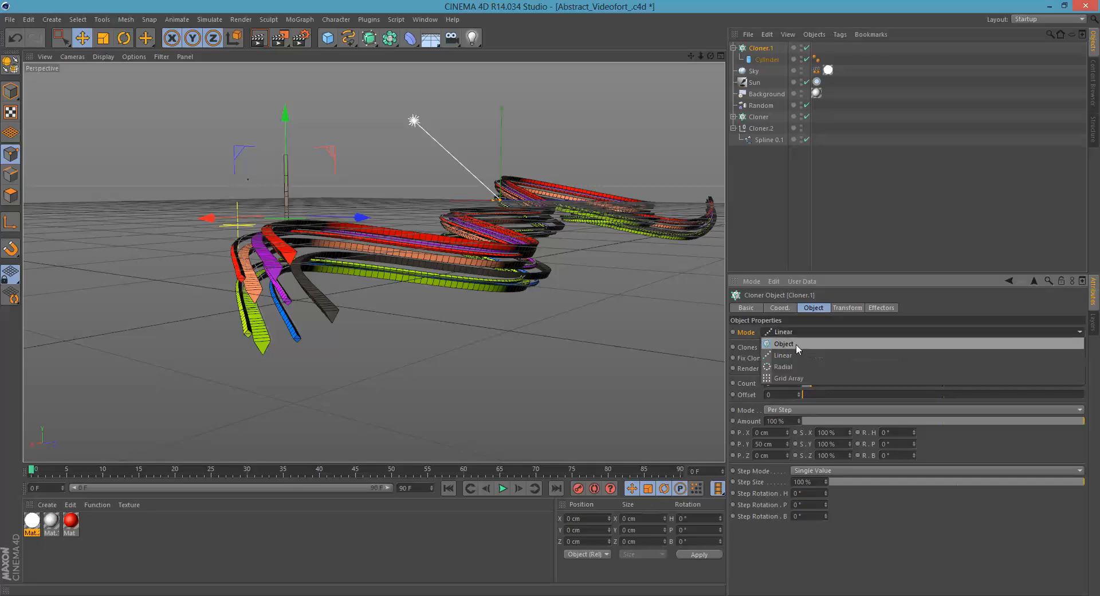
click(792, 343)
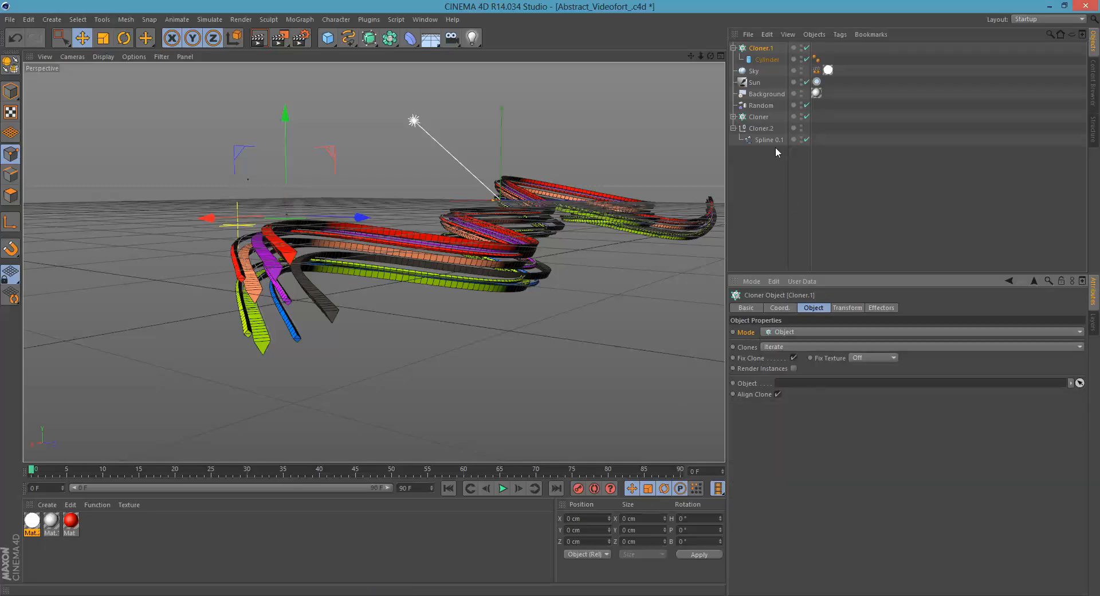
drag(758, 139, 810, 387)
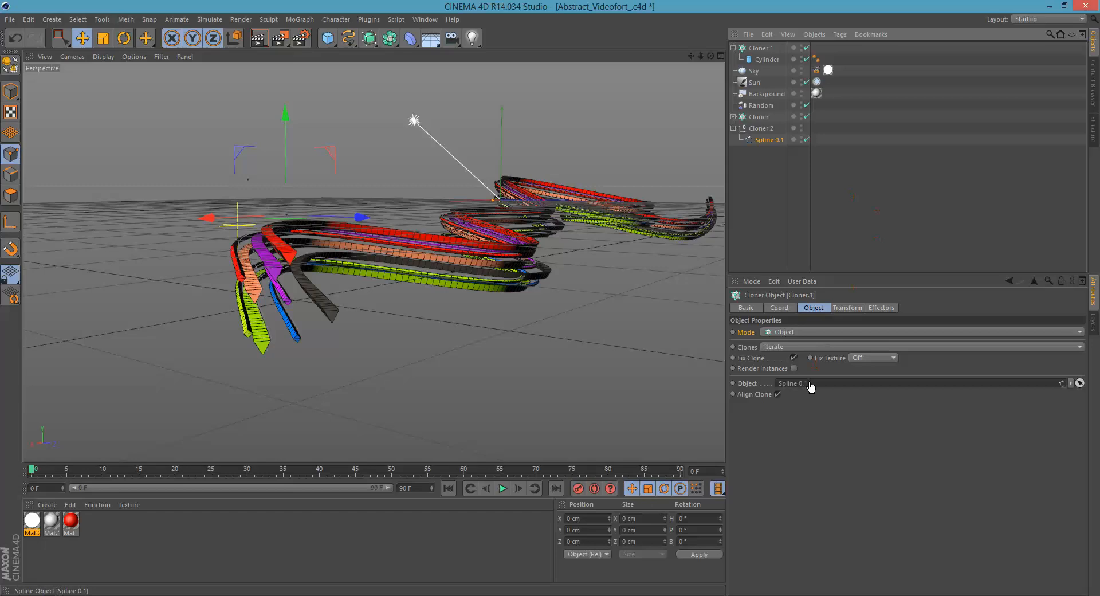
Step: Set Cloner.1's transform pitch rotation (R.P) to 90° so the cylinders lie along the spline
scroll(396, 238, up, 3)
scroll(325, 283, down, 2)
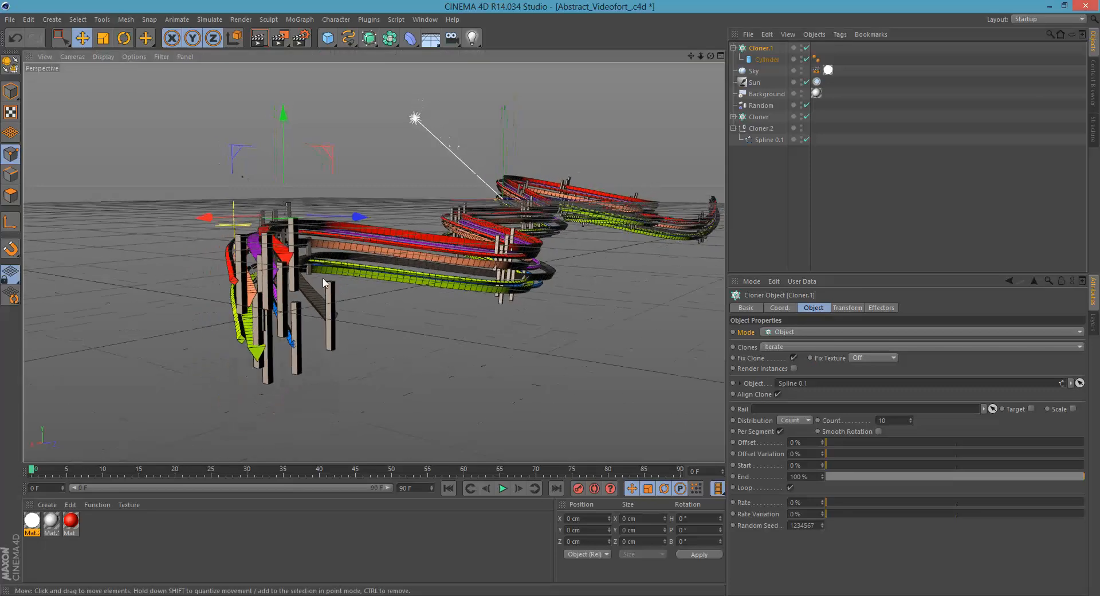
mouse_move(323, 283)
alt+mouse_down()
mouse_move(356, 214)
mouse_move(374, 242)
mouse_move(324, 274)
alt+mouse_up()
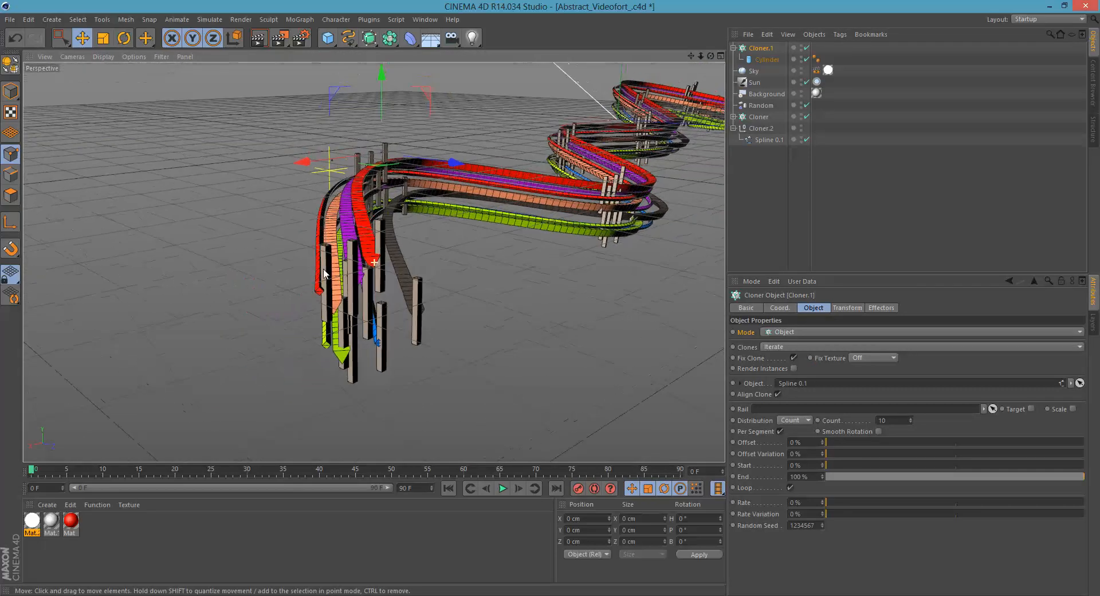
alt+drag(591, 195, 534, 206)
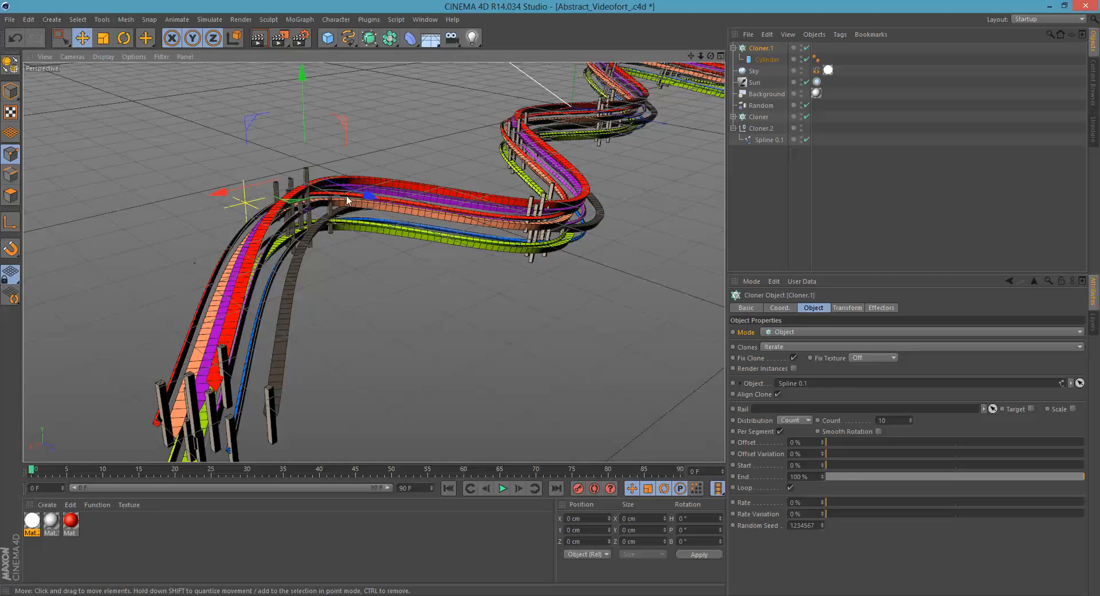
alt+drag(346, 195, 322, 244)
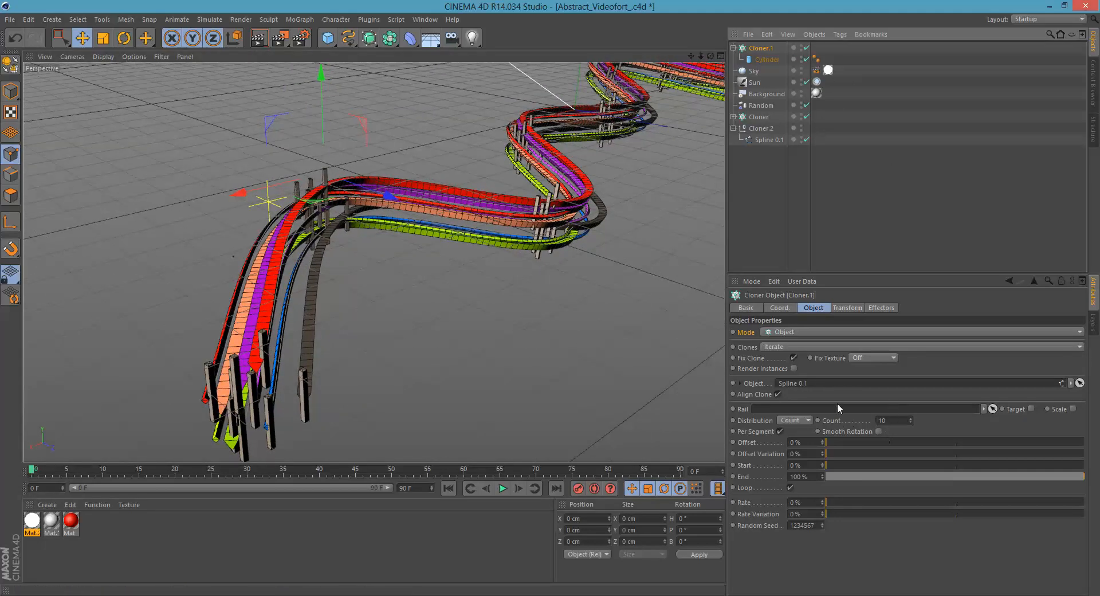
click(848, 307)
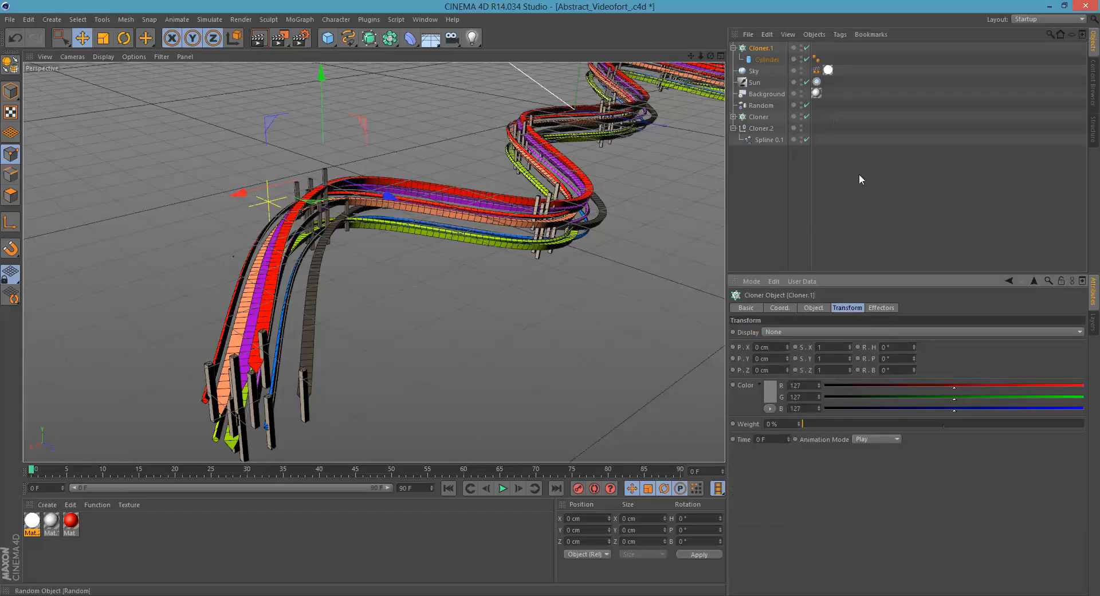
drag(915, 345, 914, 316)
key(ctrl+z)
drag(913, 359, 896, 301)
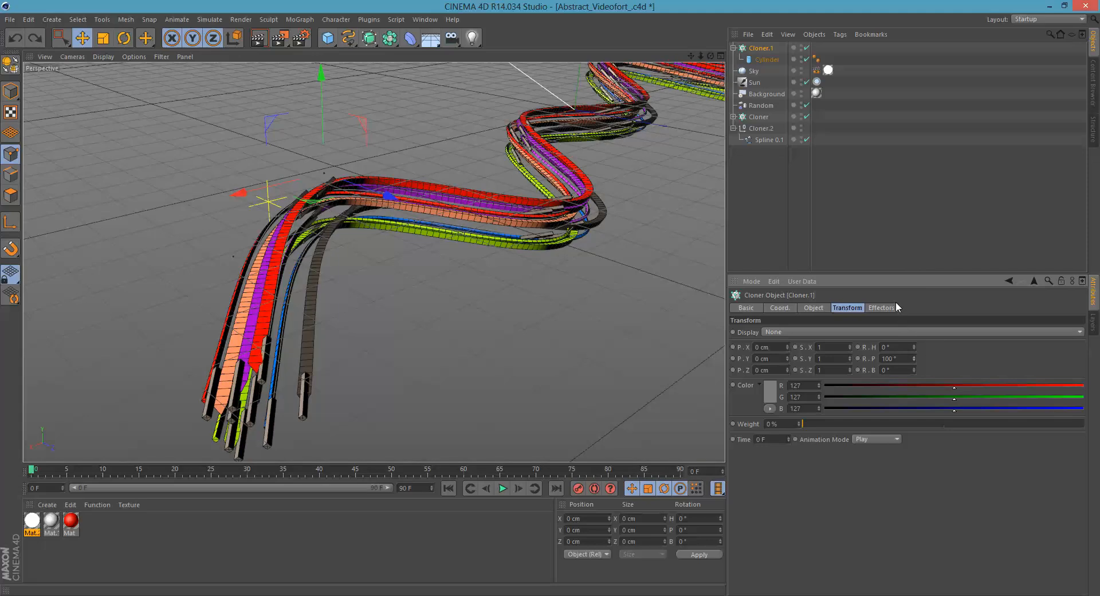
click(904, 360)
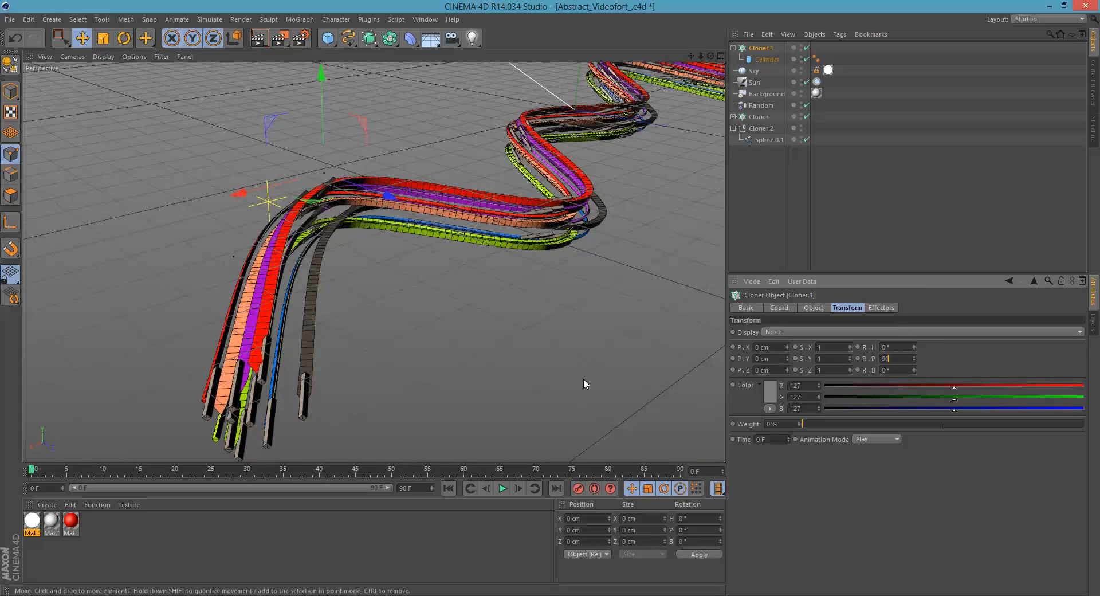
key(Return)
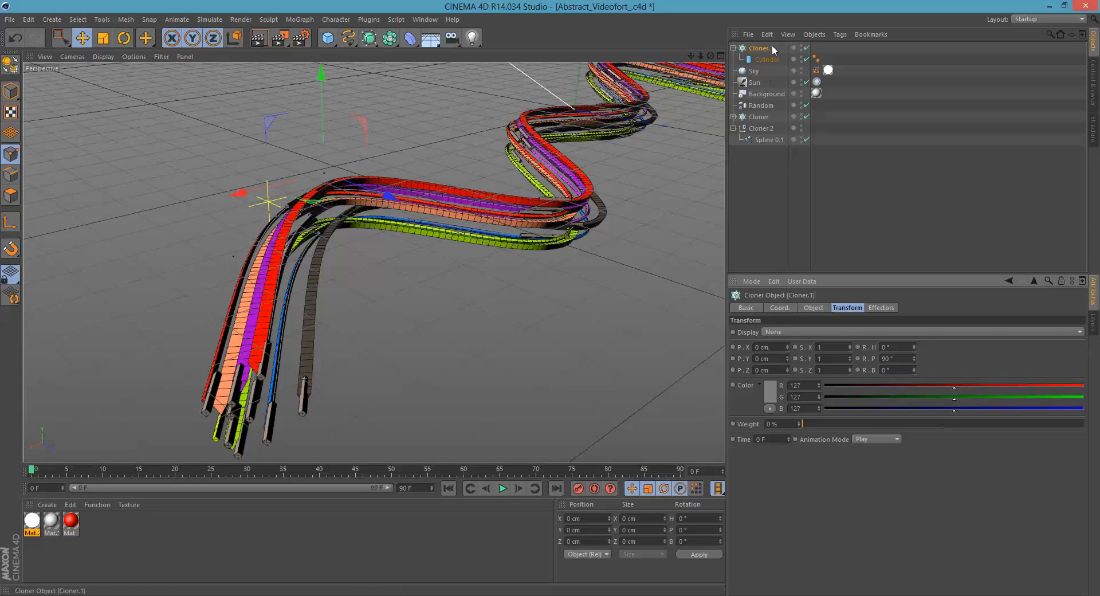
Step: Raise Cloner.1's clone count to 83 per spline segment
click(815, 307)
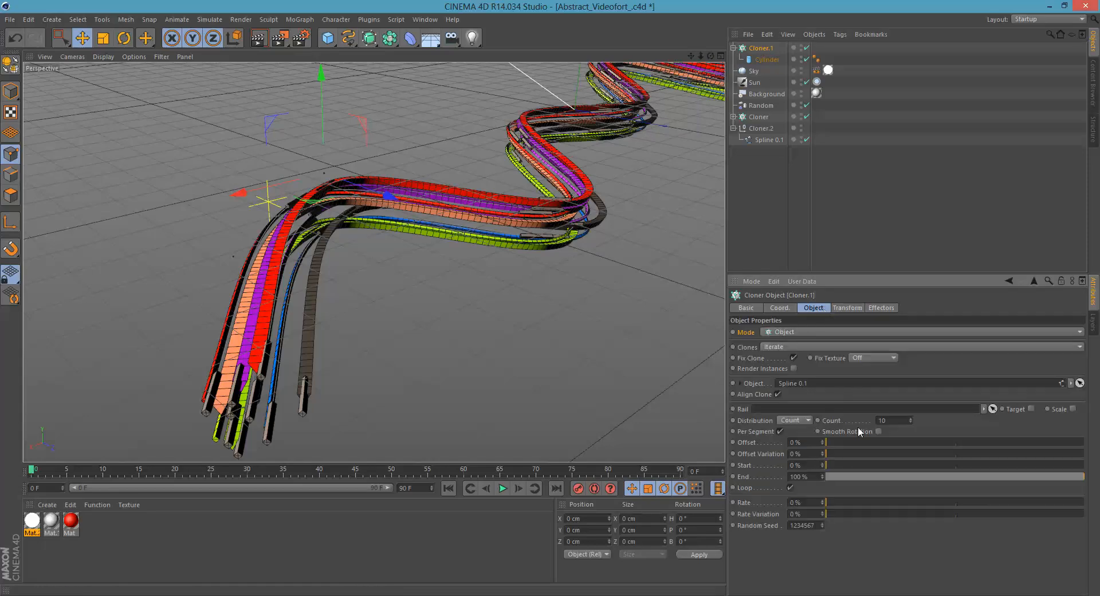
drag(911, 420, 924, 376)
mouse_move(334, 239)
alt+mouse_down()
mouse_move(307, 312)
mouse_move(331, 323)
mouse_move(325, 262)
alt+mouse_up()
alt+drag(452, 235, 412, 281)
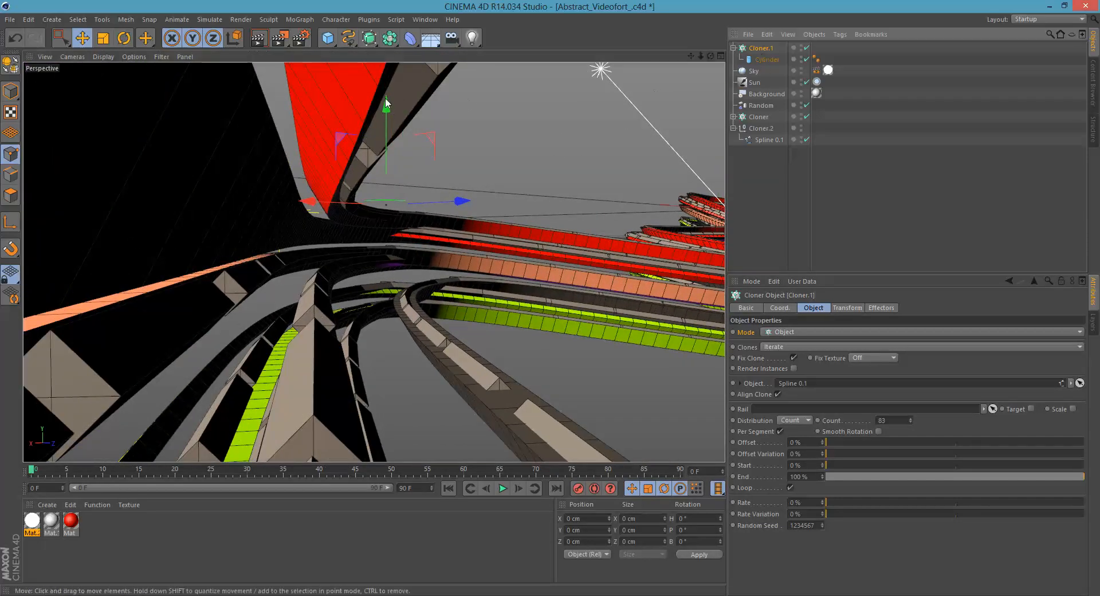
Step: Add a Random effector to Cloner.1 to scatter the cylinders around the pipes
click(300, 19)
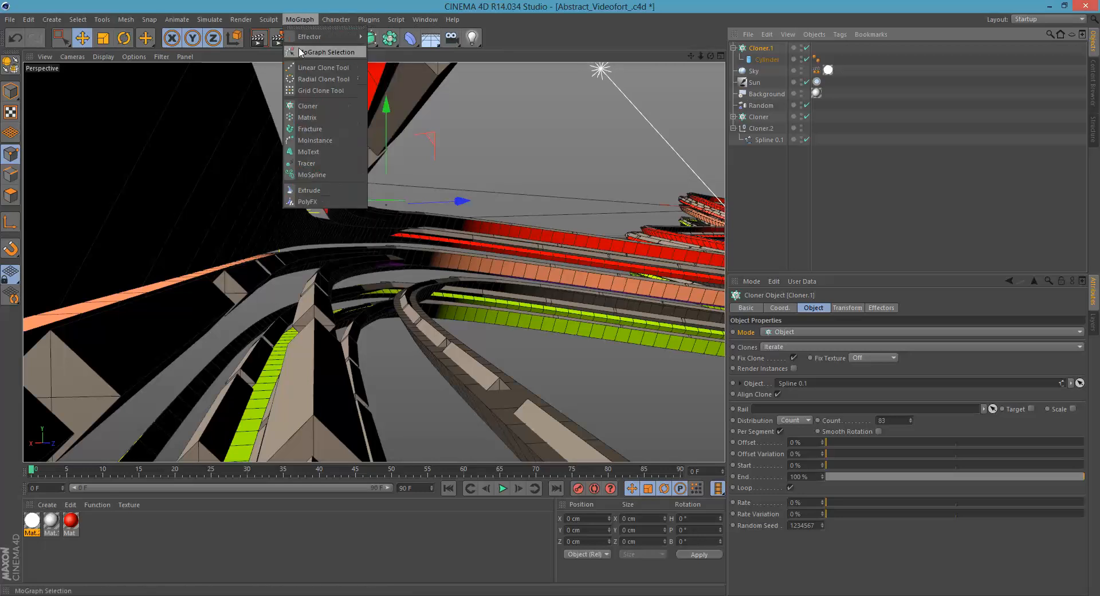
mouse_move(313, 38)
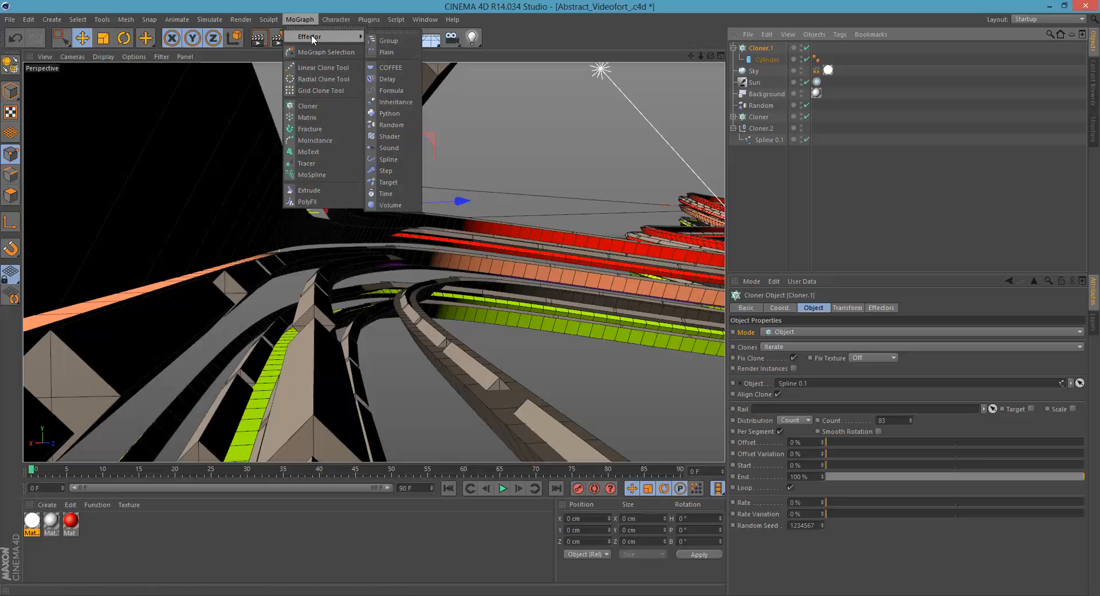
click(388, 126)
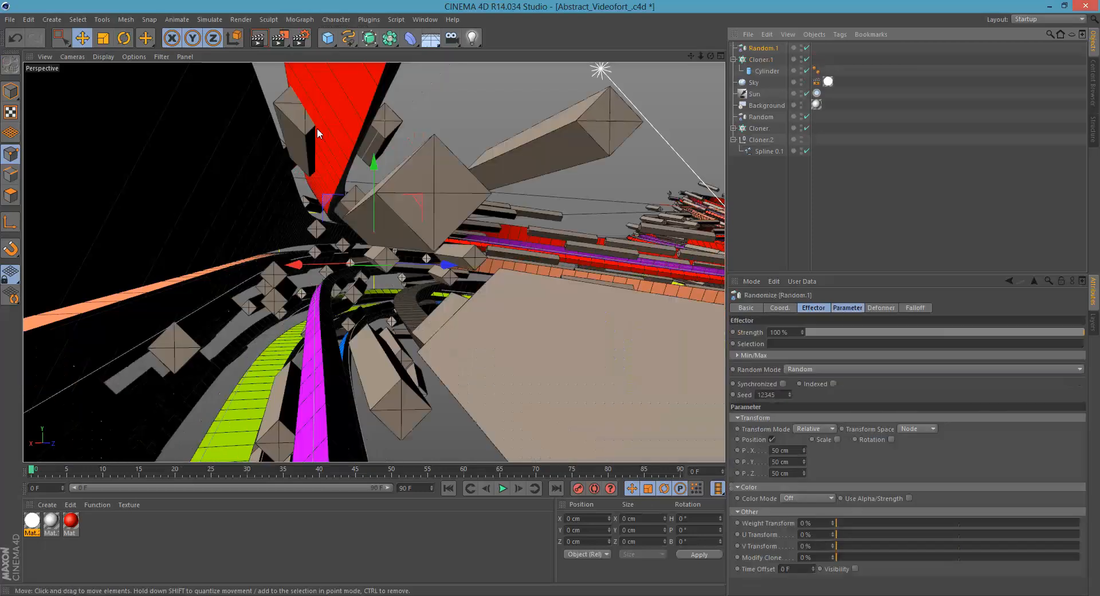
alt+drag(359, 219, 454, 174)
Step: Enable uniform scale variation on the Random.1 effector and set the scale to about -0.98
click(755, 51)
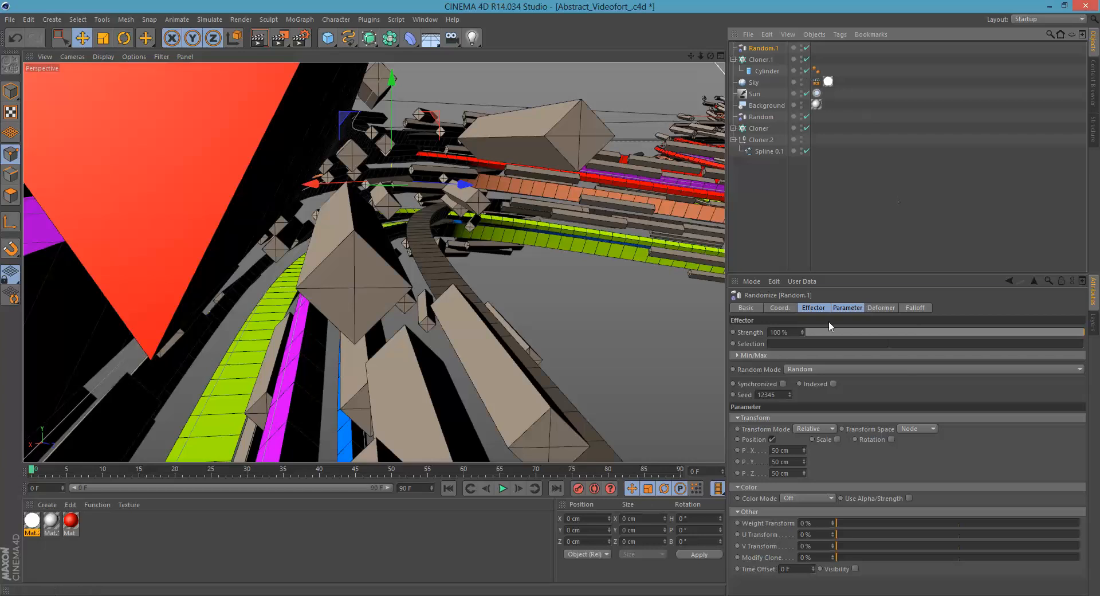
click(838, 439)
click(865, 485)
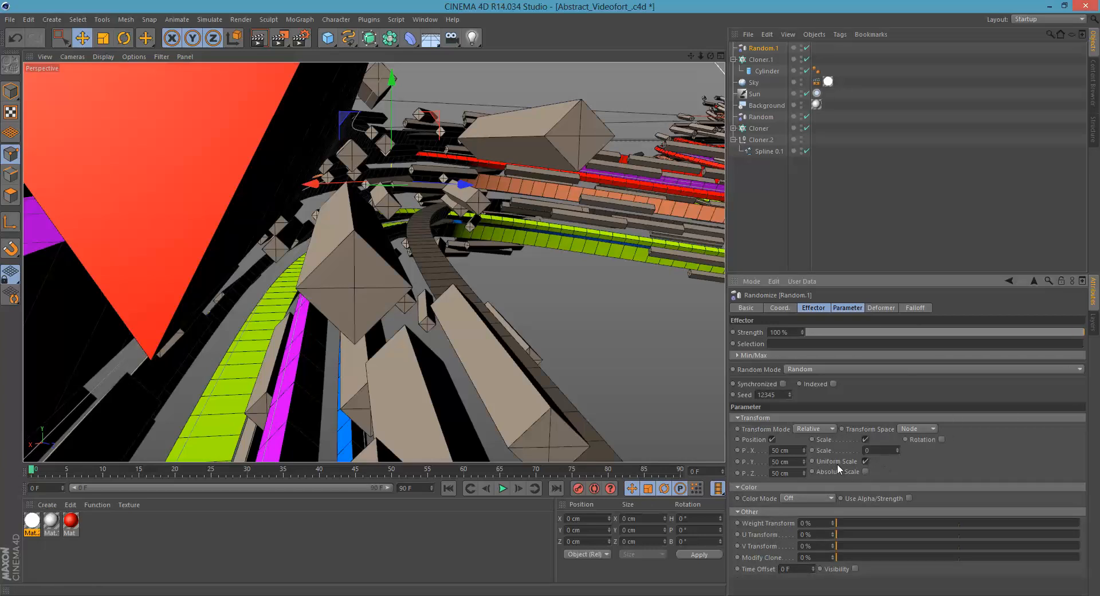
mouse_move(898, 450)
mouse_down()
mouse_move(893, 527)
mouse_move(907, 459)
mouse_up()
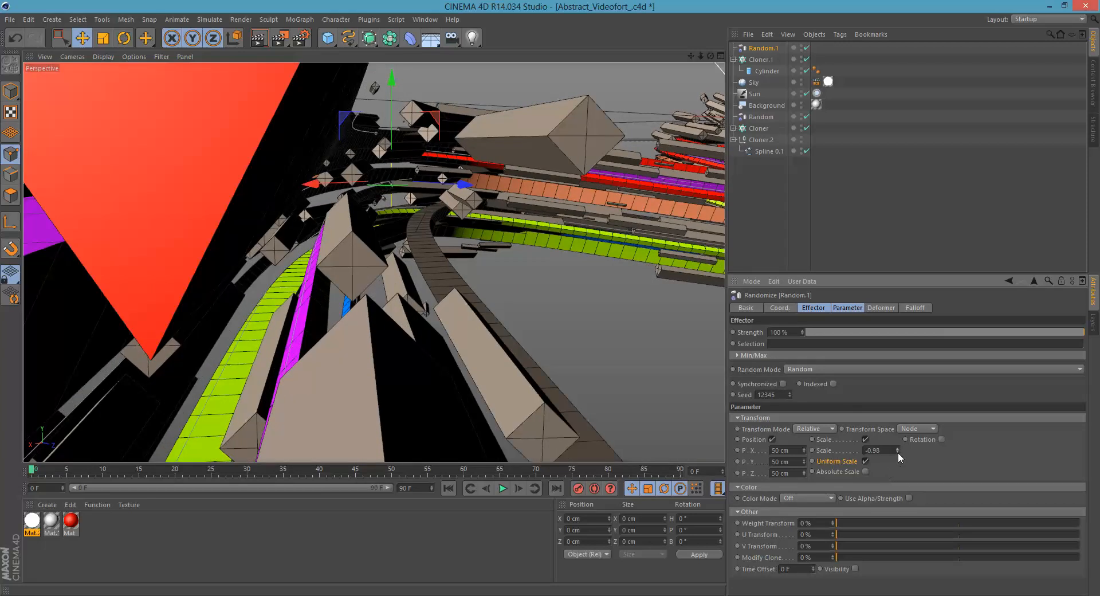
Step: Enable rotation variation on the Random.1 effector with a heading (R.H) of 20°
click(941, 439)
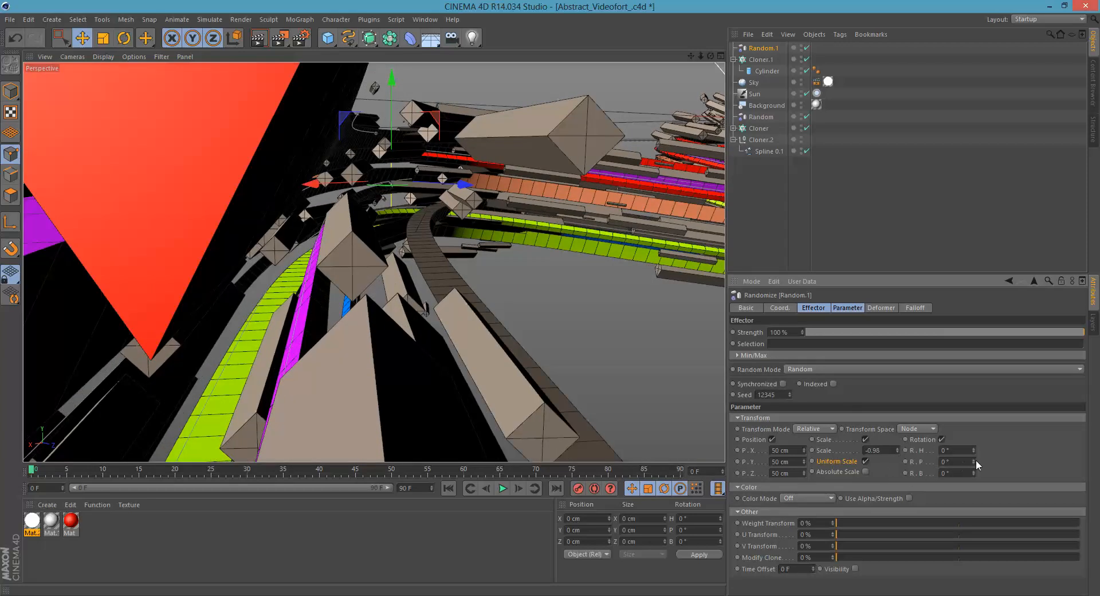
mouse_move(973, 472)
mouse_down()
mouse_move(969, 447)
mouse_move(988, 513)
mouse_move(975, 445)
mouse_move(976, 458)
mouse_up()
key(ctrl+z)
key(ctrl+z)
alt+drag(333, 257, 533, 243)
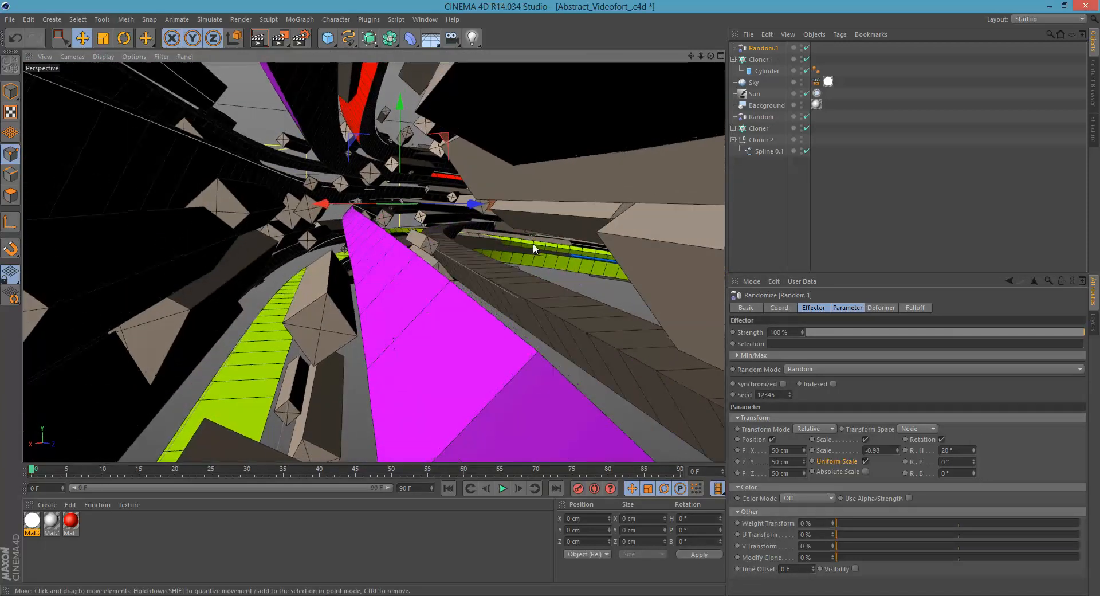
Step: Apply the red Multi Shader material to the Cylinder inside Cloner.1
click(73, 522)
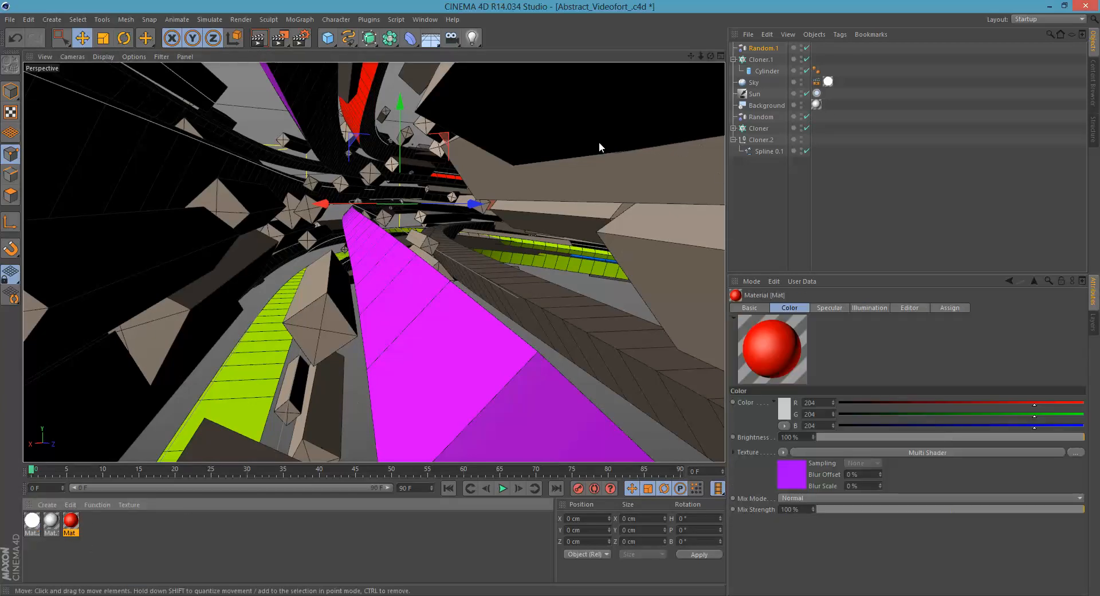
click(768, 72)
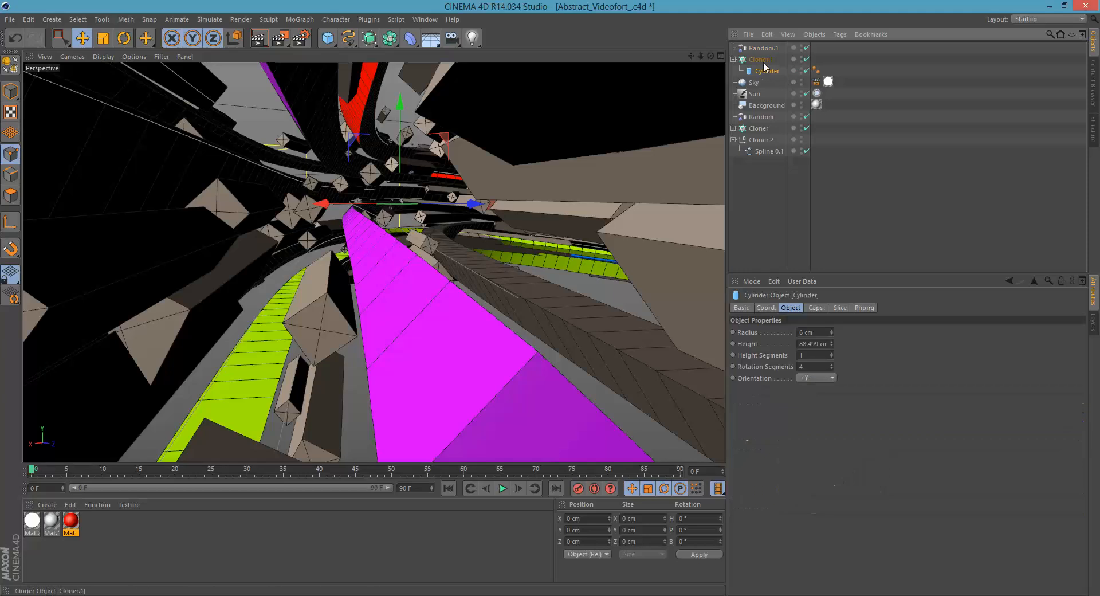
click(761, 60)
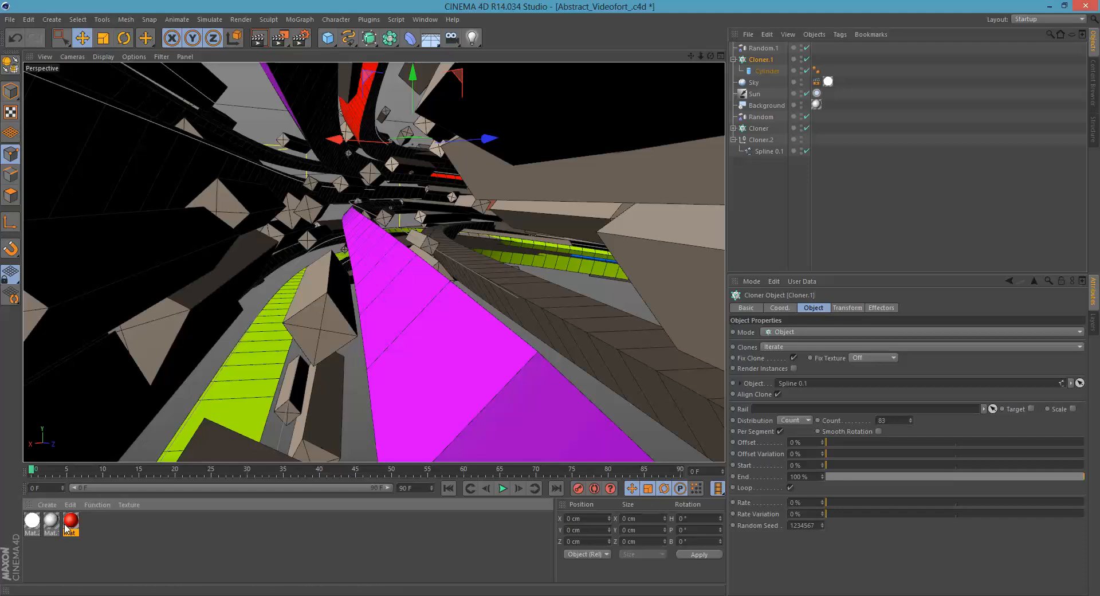
drag(135, 536, 767, 71)
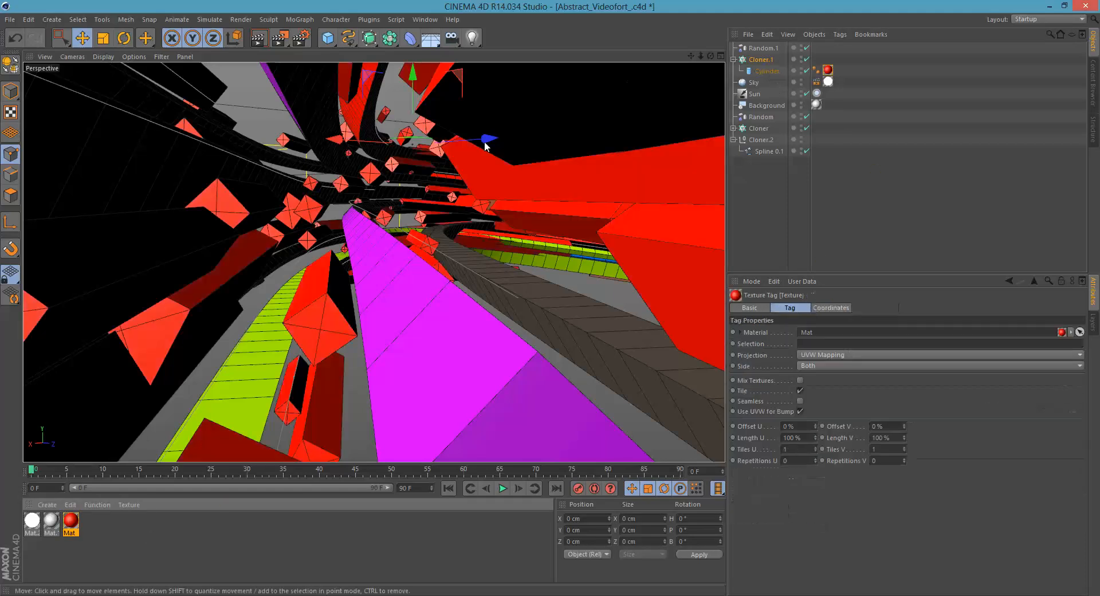
Step: Collapse the Cloner.2 group and hide the original pipe Cloner in the viewport
mouse_move(351, 262)
alt+mouse_down()
mouse_move(282, 291)
mouse_move(413, 248)
mouse_move(401, 240)
mouse_move(429, 224)
mouse_move(399, 288)
mouse_move(624, 177)
alt+mouse_up()
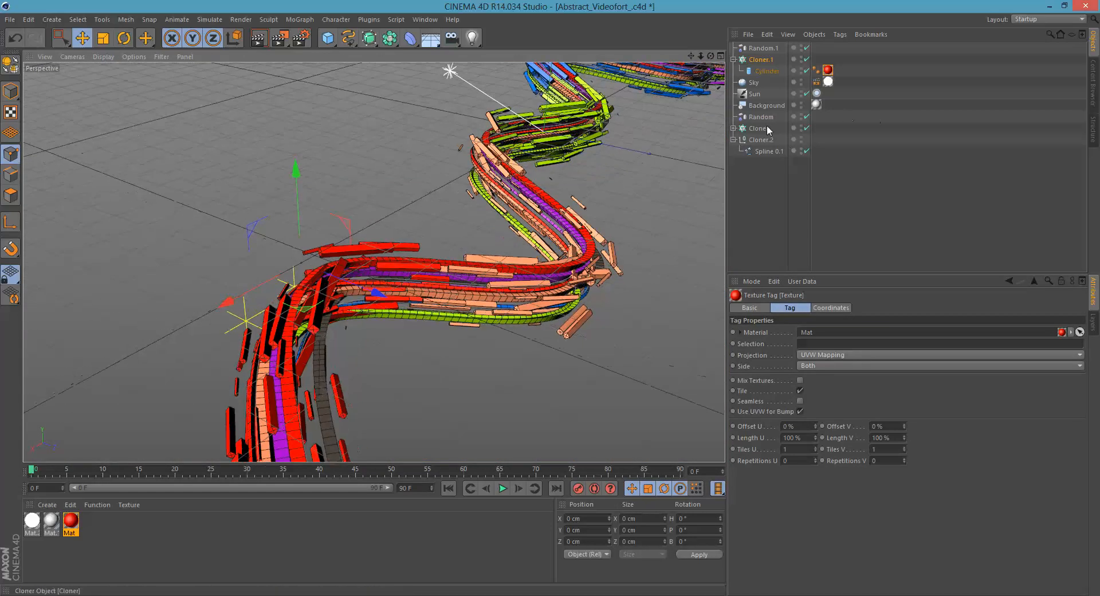
click(733, 139)
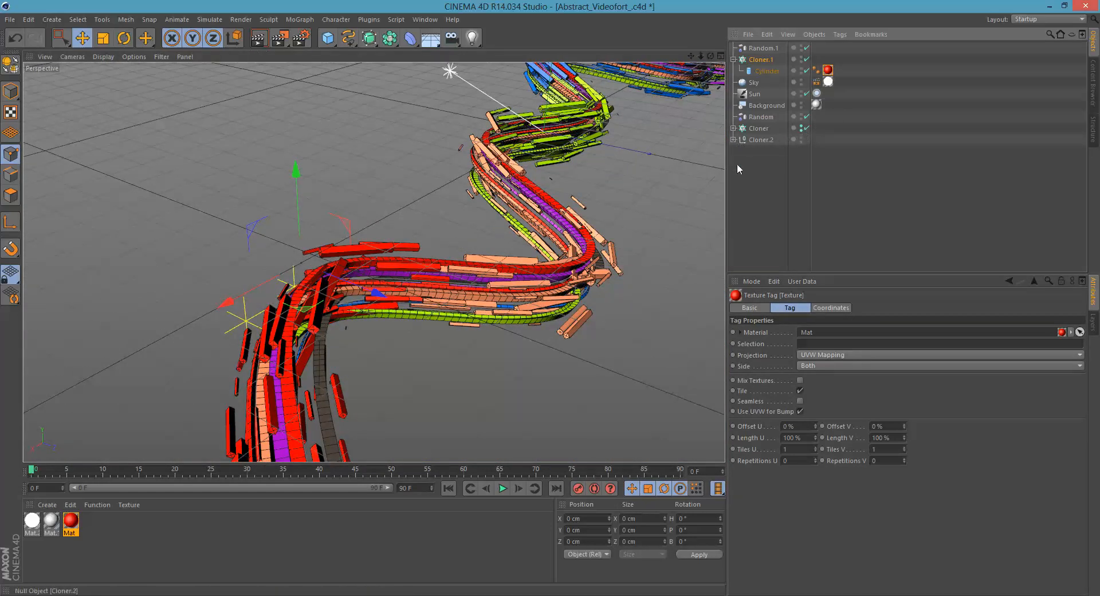
click(801, 128)
mouse_move(569, 231)
alt+mouse_down()
mouse_move(451, 234)
mouse_move(387, 298)
mouse_move(545, 180)
mouse_move(483, 245)
mouse_move(376, 228)
mouse_move(363, 168)
mouse_move(427, 248)
mouse_move(416, 252)
mouse_move(473, 250)
alt+mouse_up()
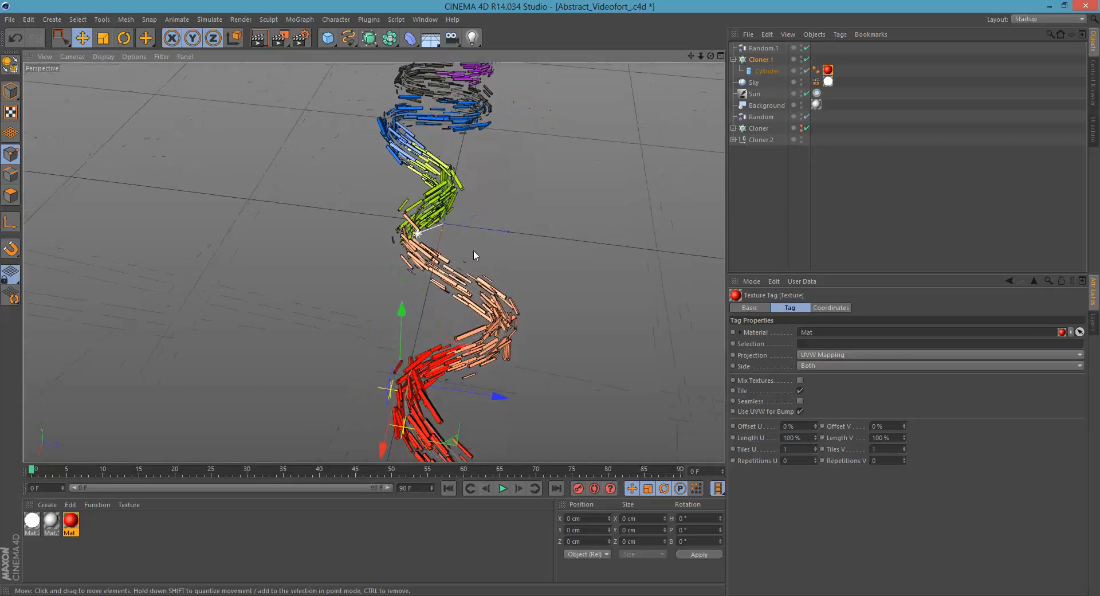
Step: Examine the scattered coloured cylinders of Cloner.1 along the whole curve from several angles
click(758, 61)
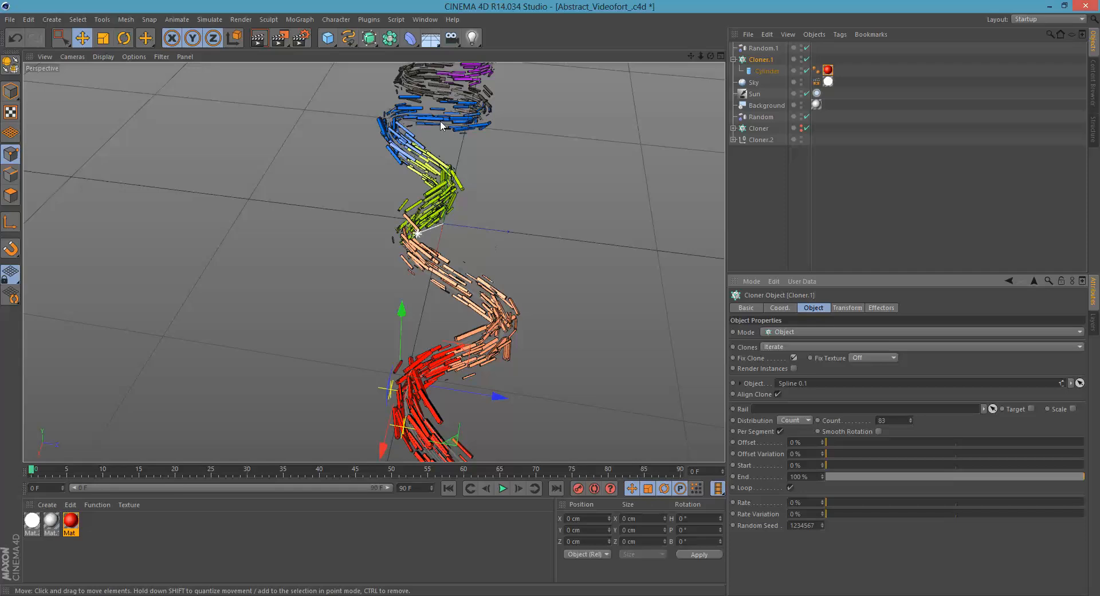
alt+middle_drag(428, 192, 363, 339)
alt+drag(457, 215, 349, 302)
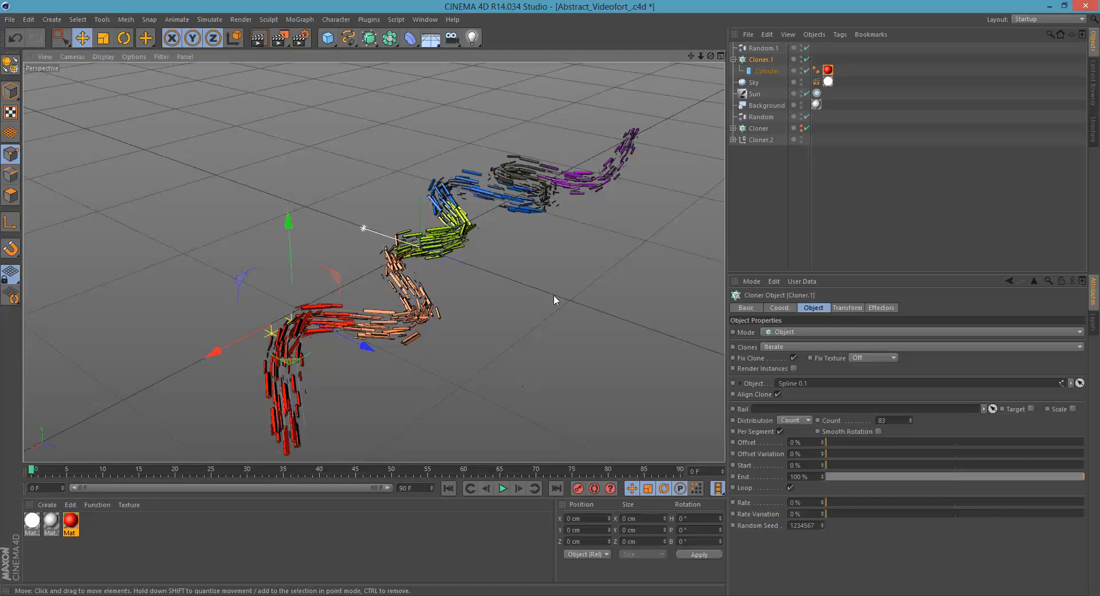
alt+right_drag(424, 278, 446, 271)
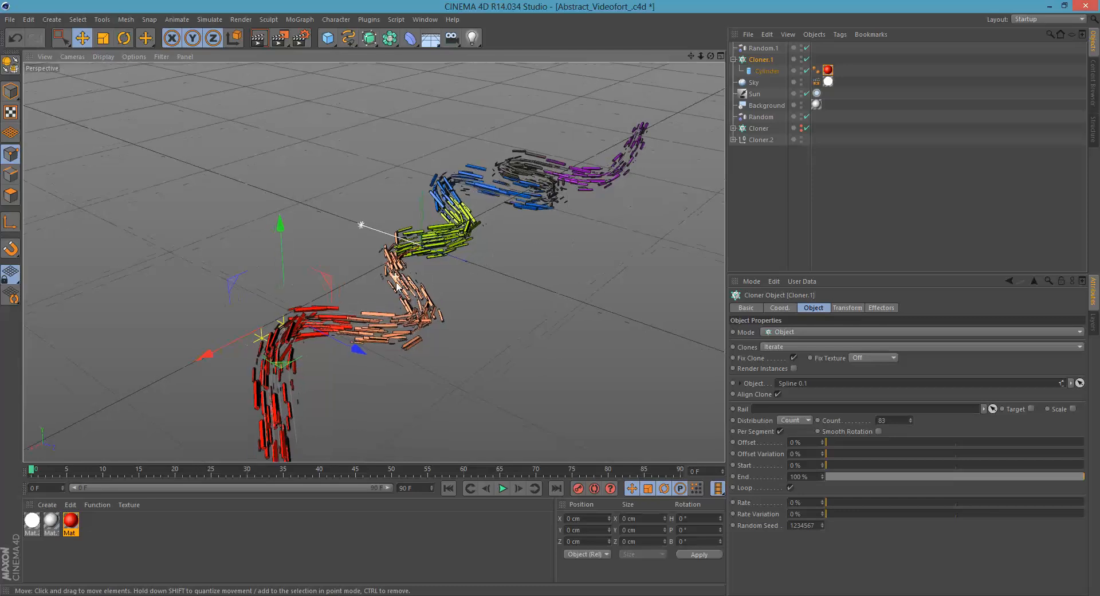
alt+middle_drag(378, 301, 404, 272)
alt+right_drag(385, 283, 429, 264)
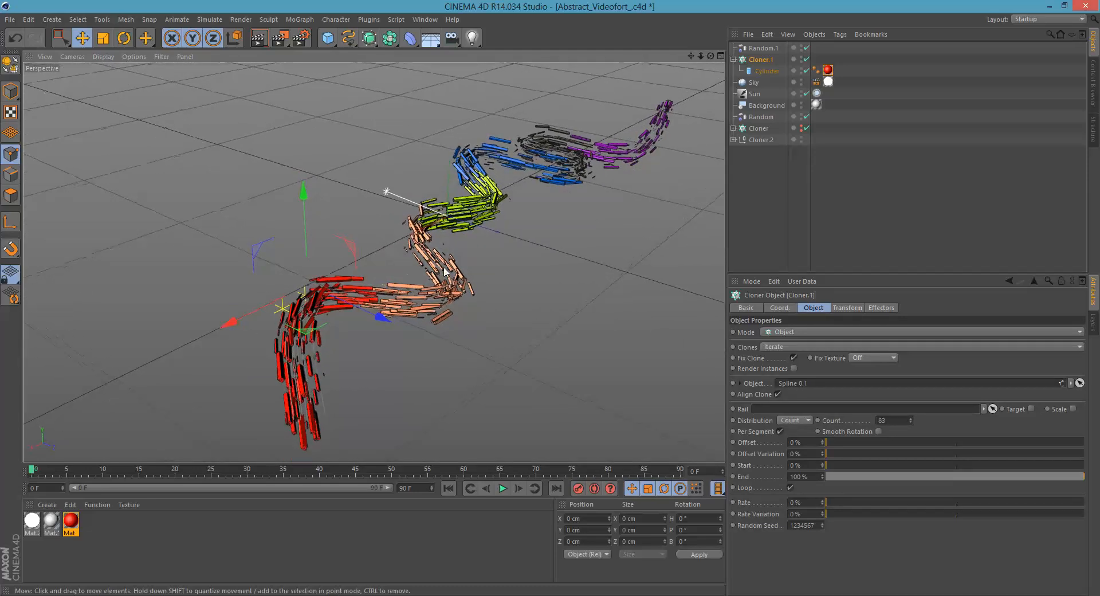
alt+drag(397, 277, 410, 260)
alt+middle_drag(370, 294, 380, 285)
alt+right_drag(356, 283, 384, 280)
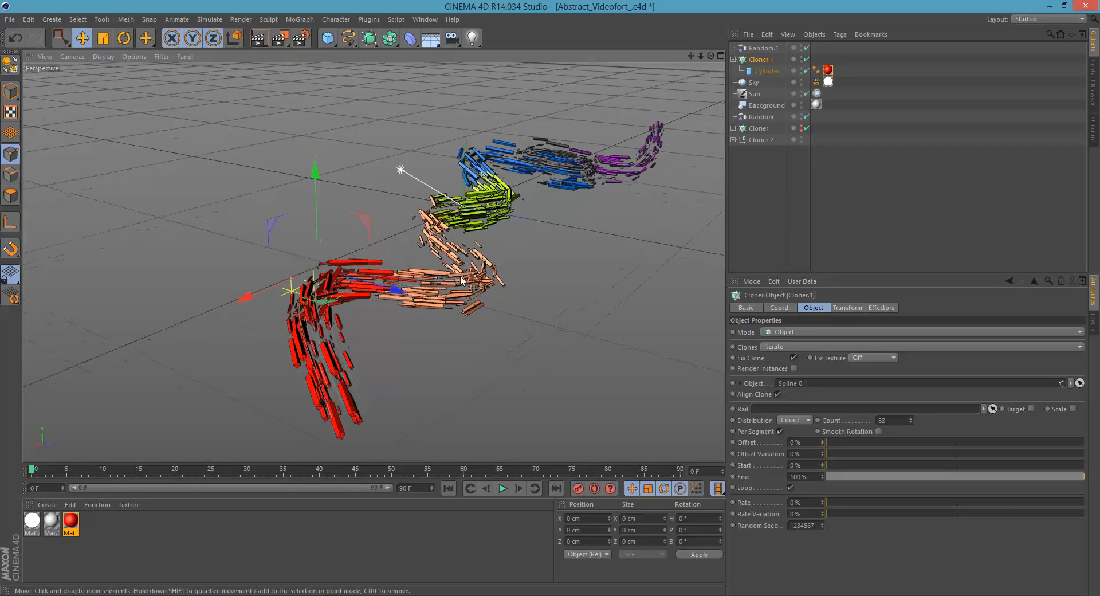
alt+drag(461, 279, 462, 298)
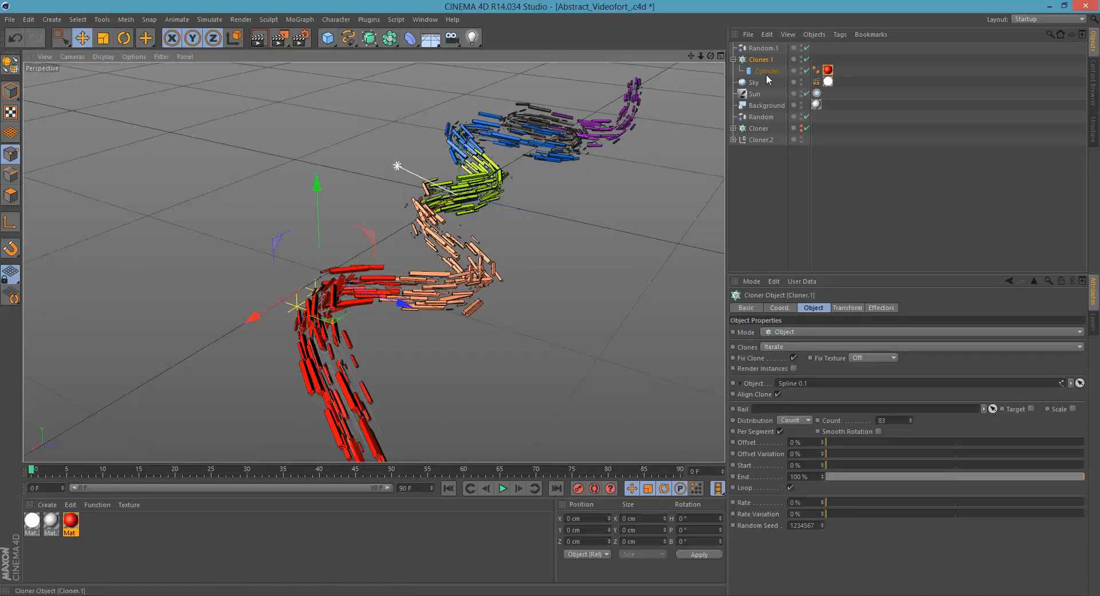
Step: Try other Y and Z position variations on the Random.1 effector and undo the trial
alt+middle_drag(392, 295, 371, 258)
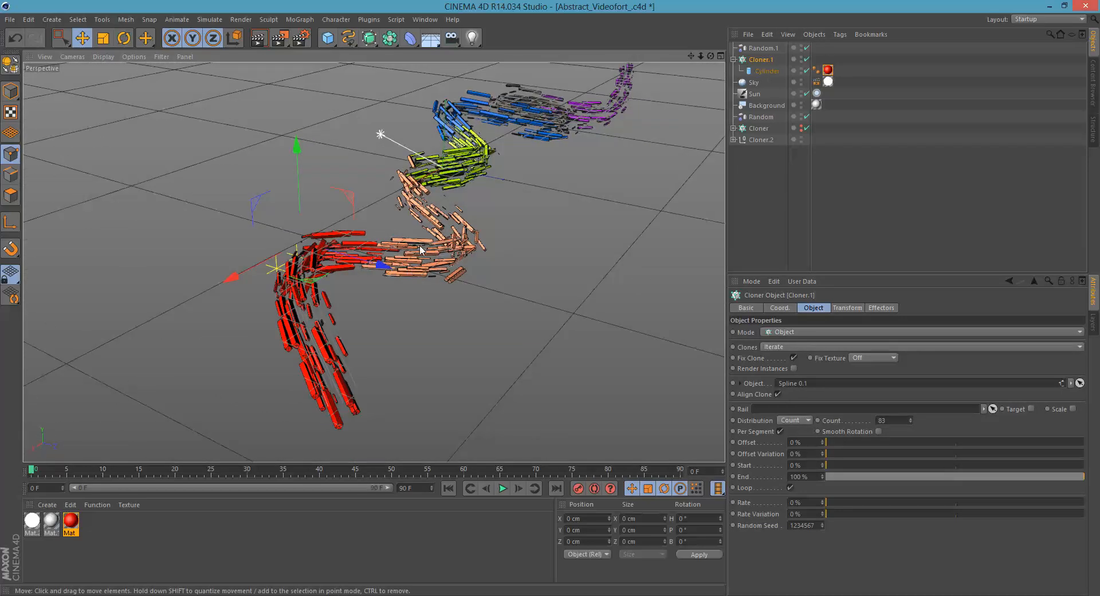
alt+drag(420, 250, 415, 285)
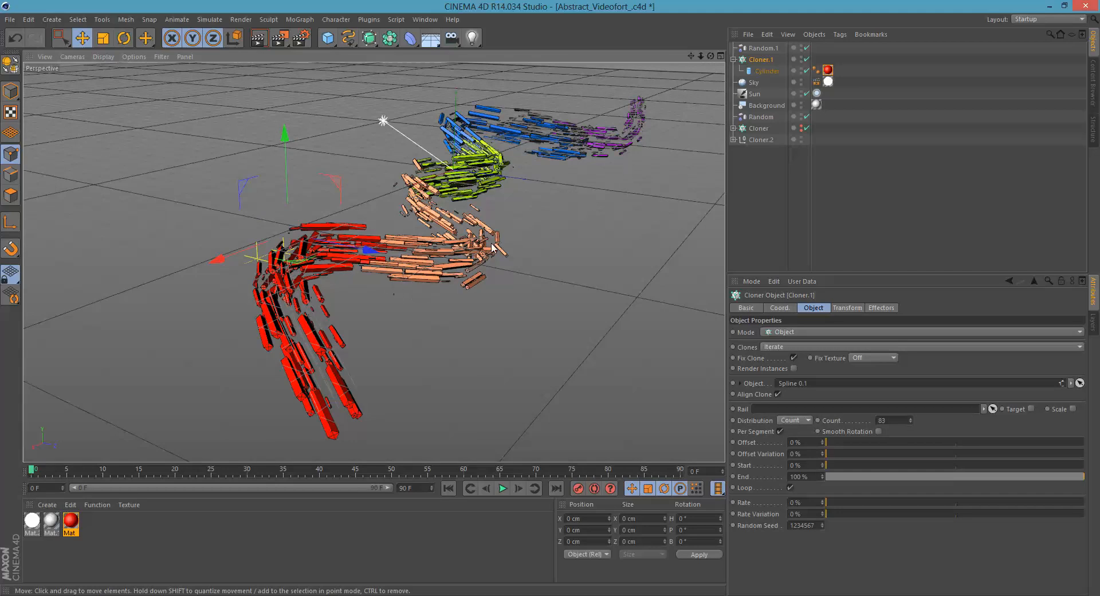
click(764, 48)
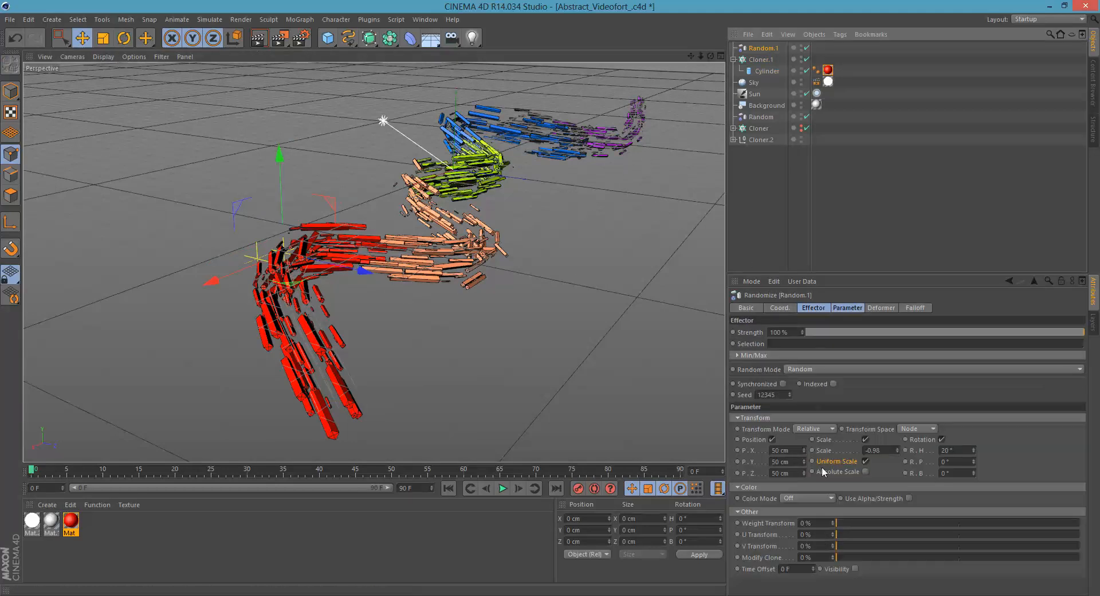
mouse_move(804, 473)
mouse_down()
mouse_move(801, 423)
mouse_move(786, 416)
mouse_up()
drag(803, 462, 782, 359)
key(ctrl+z)
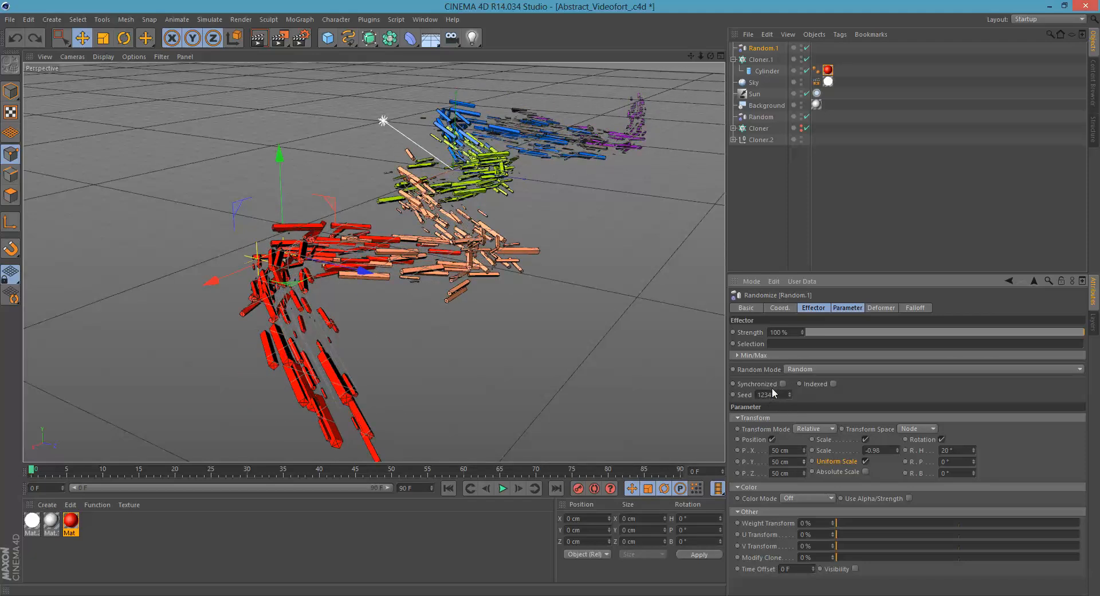
Step: Duplicate the Cylinder inside Cloner.1 so the cloner holds two cylinders
mouse_move(409, 255)
alt+mouse_down()
mouse_move(377, 274)
mouse_move(422, 226)
mouse_move(310, 324)
alt+mouse_up()
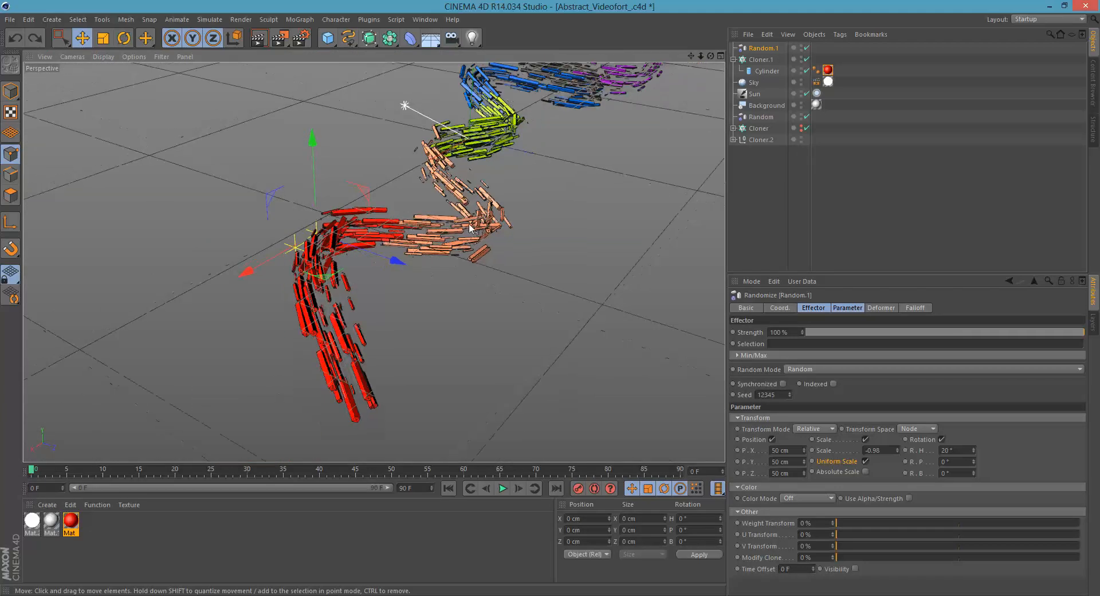
alt+middle_drag(469, 224, 440, 256)
alt+drag(440, 256, 461, 233)
click(767, 71)
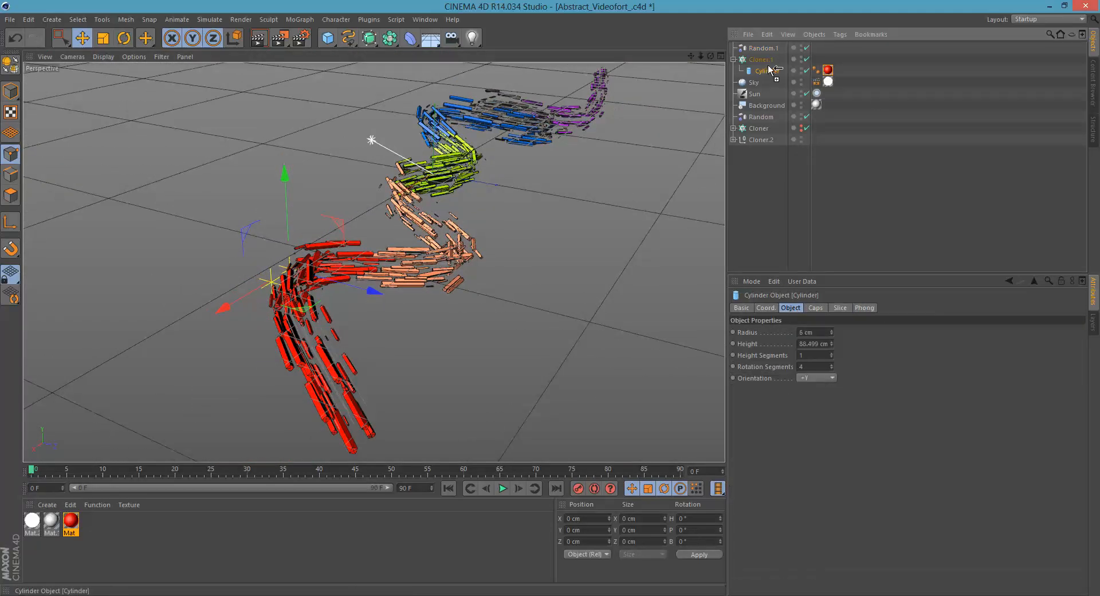
ctrl+drag(767, 73, 770, 67)
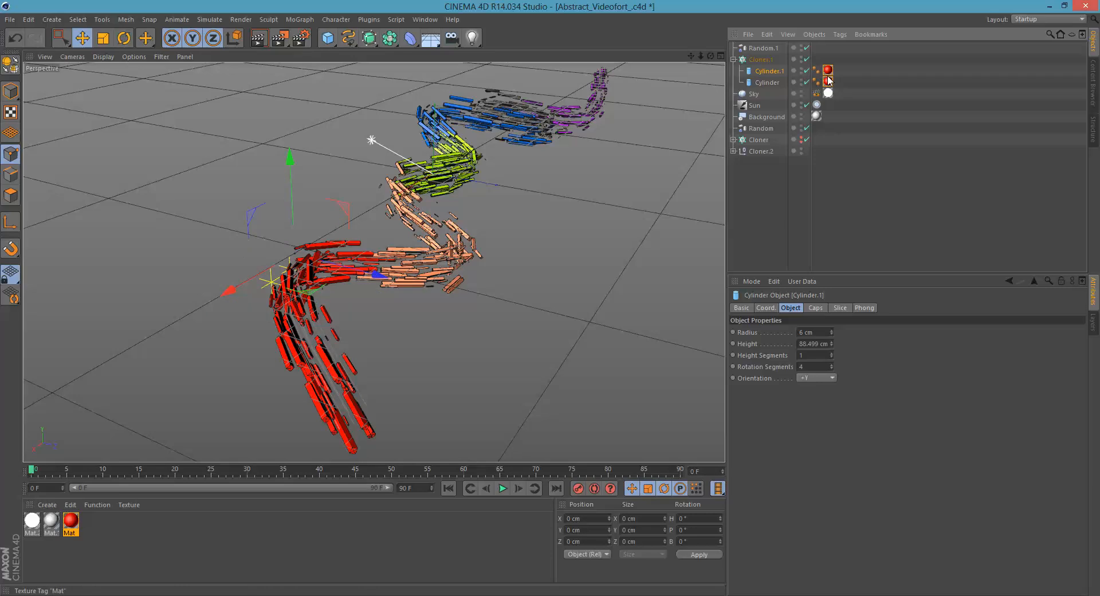
click(137, 520)
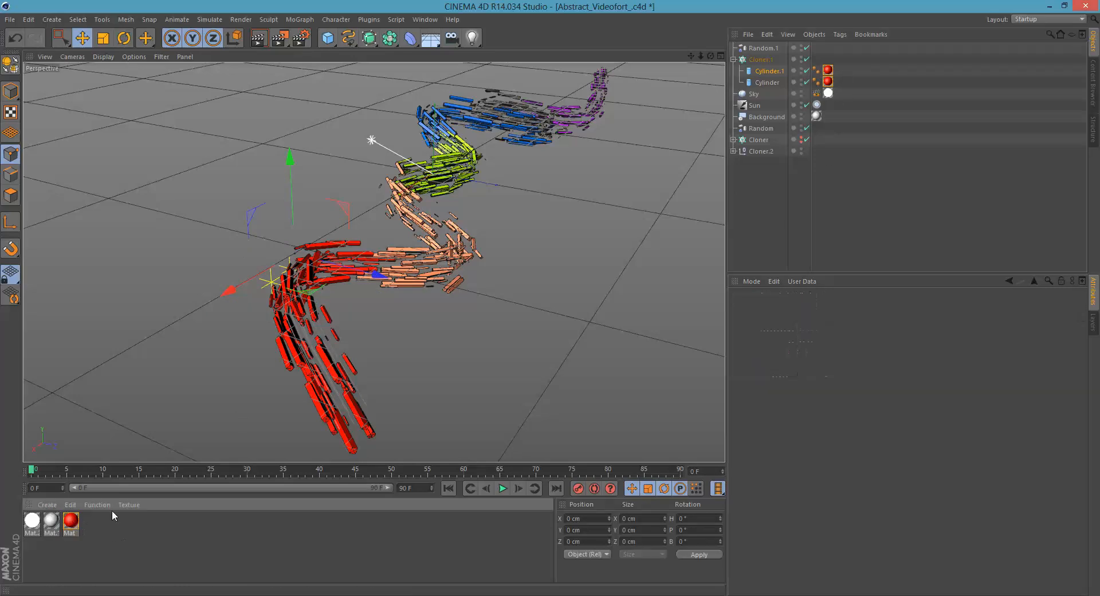
key(ctrl+v)
double_click(92, 522)
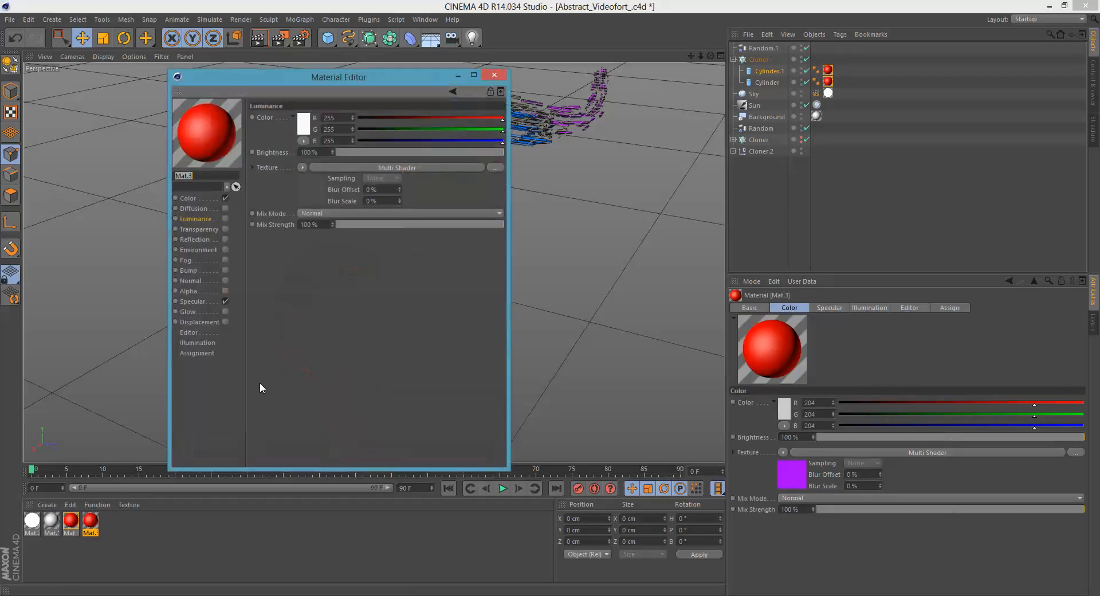
click(494, 75)
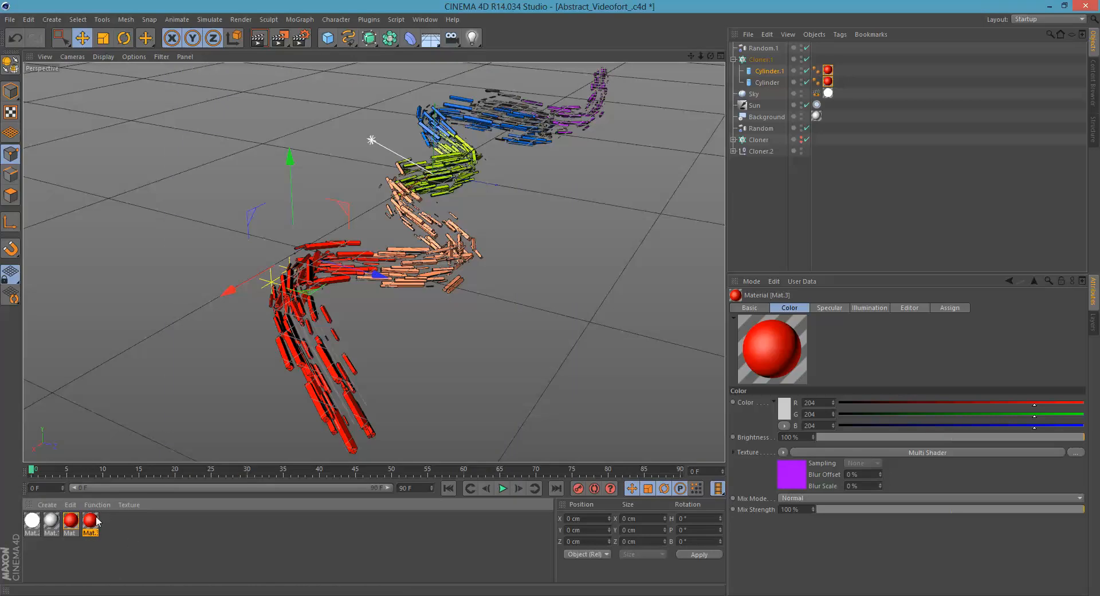
key(Delete)
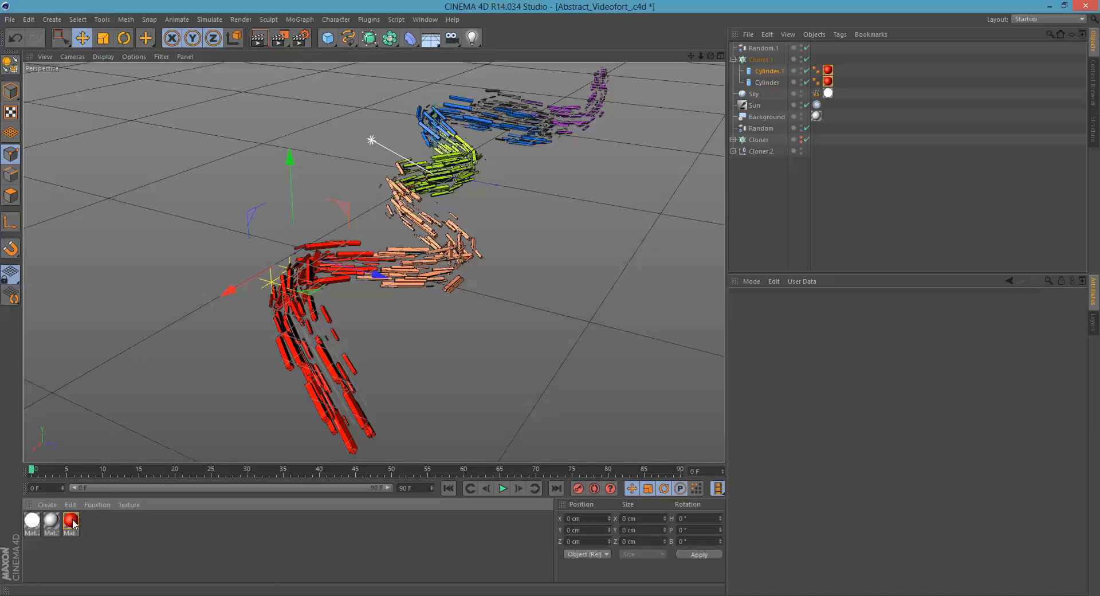
Step: Duplicate the red Multi Shader material and assign the copy to Cylinder.1
drag(73, 525, 101, 522)
ctrl+drag(101, 522, 99, 521)
ctrl+drag(100, 522, 831, 71)
Step: In the copied material's Multi Shader, move the green, blue and dark grey colours ahead of the peach one
double_click(91, 519)
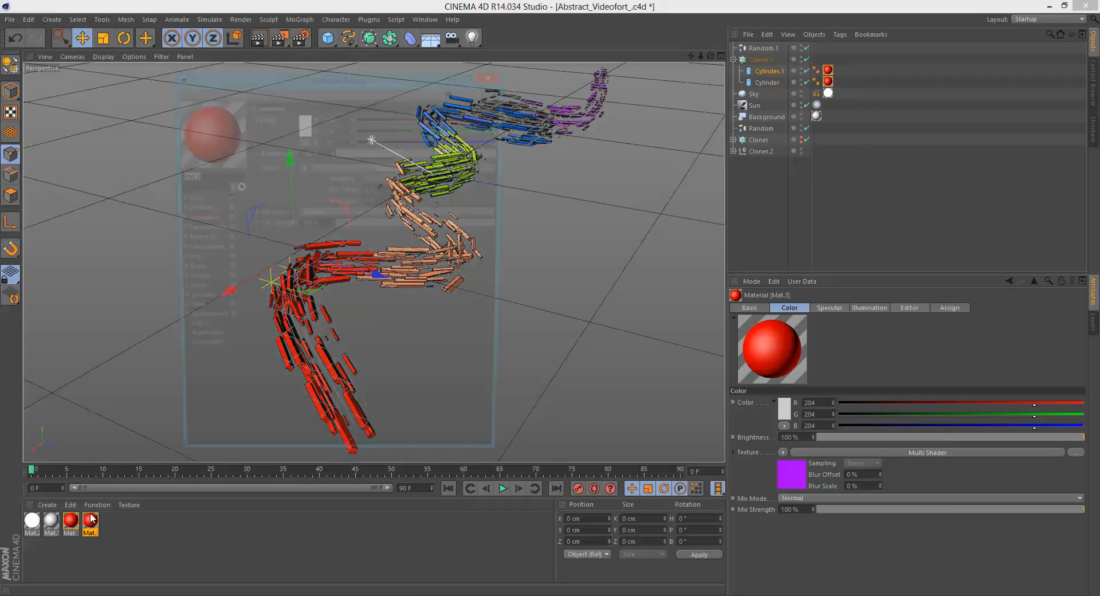
click(321, 183)
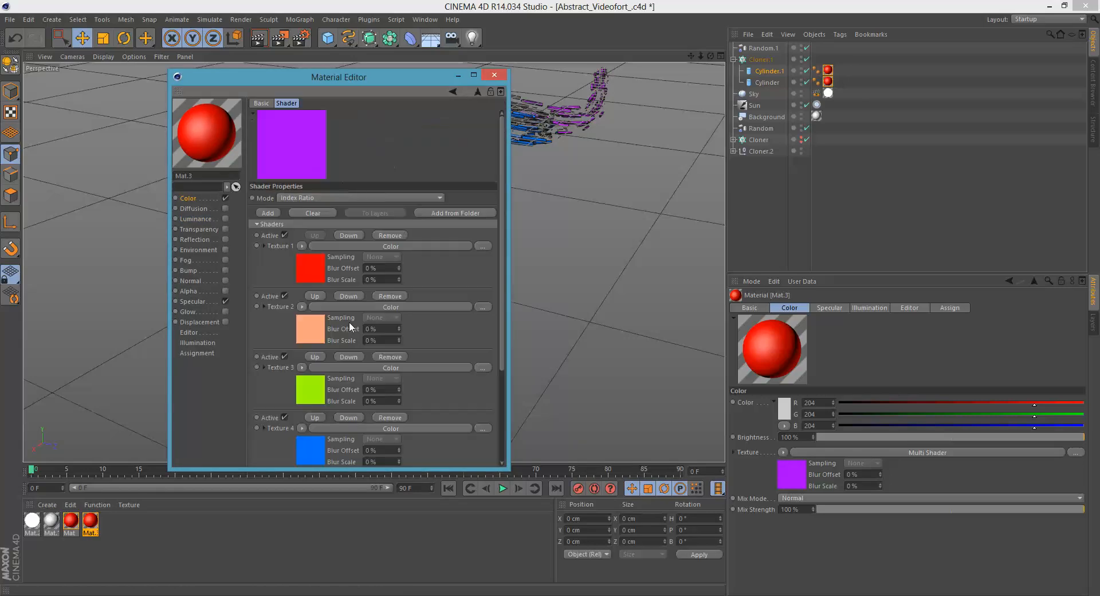
click(314, 356)
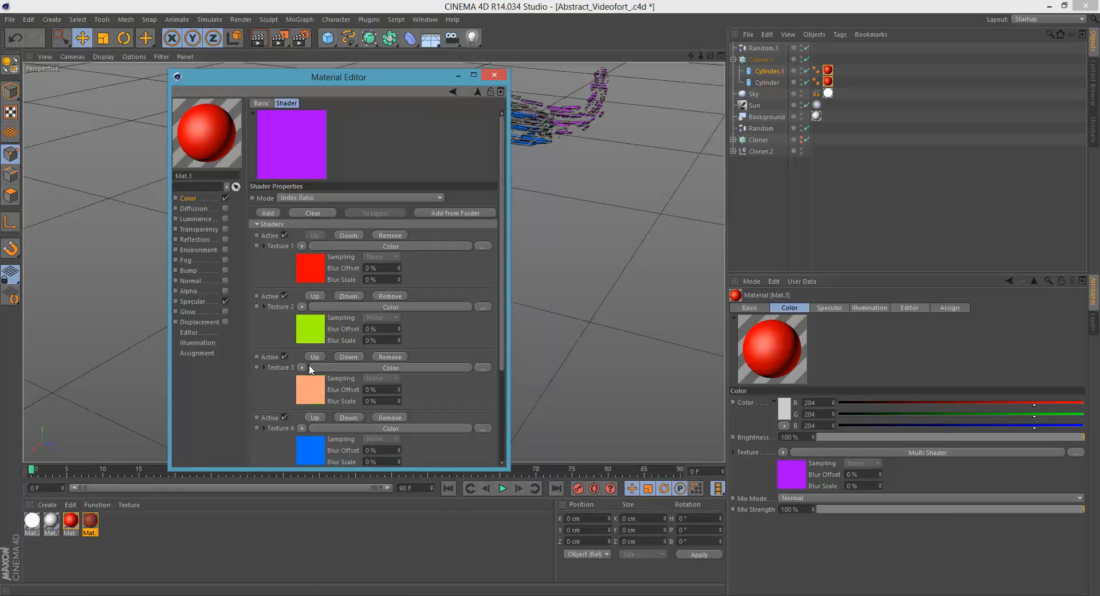
click(314, 417)
scroll(294, 367, down, 3)
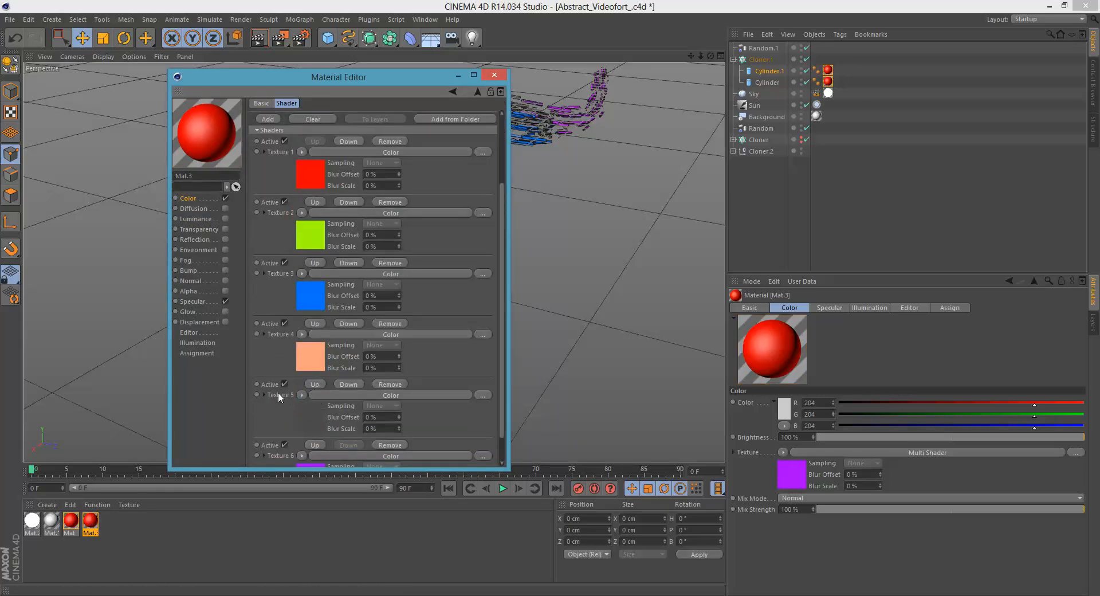
click(314, 384)
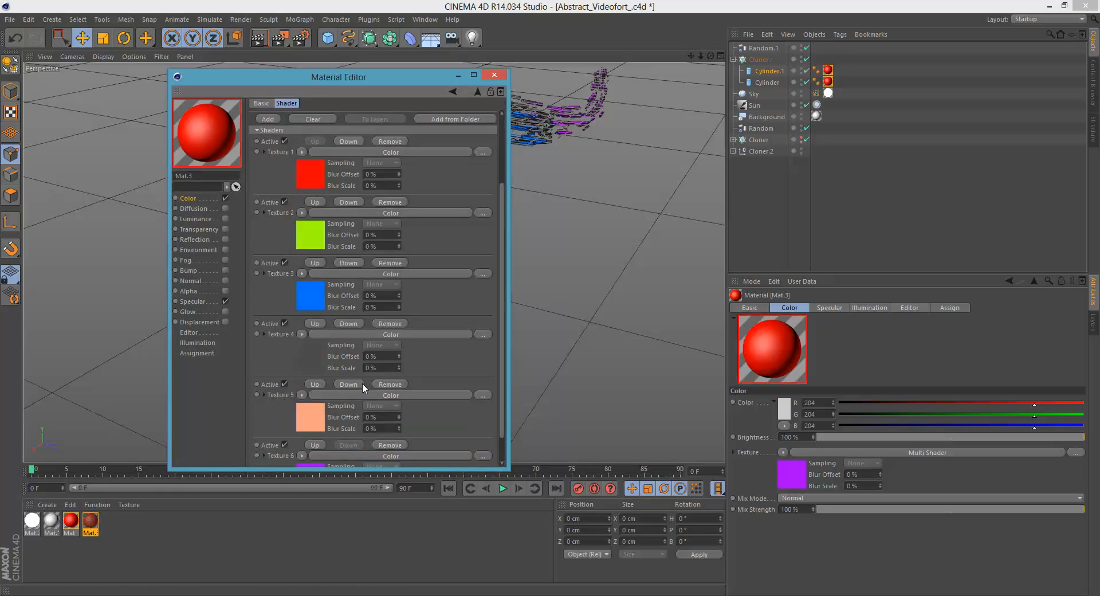
Step: Remove the peach and green colours from the copied material's Multi Shader and close the Material Editor
click(394, 383)
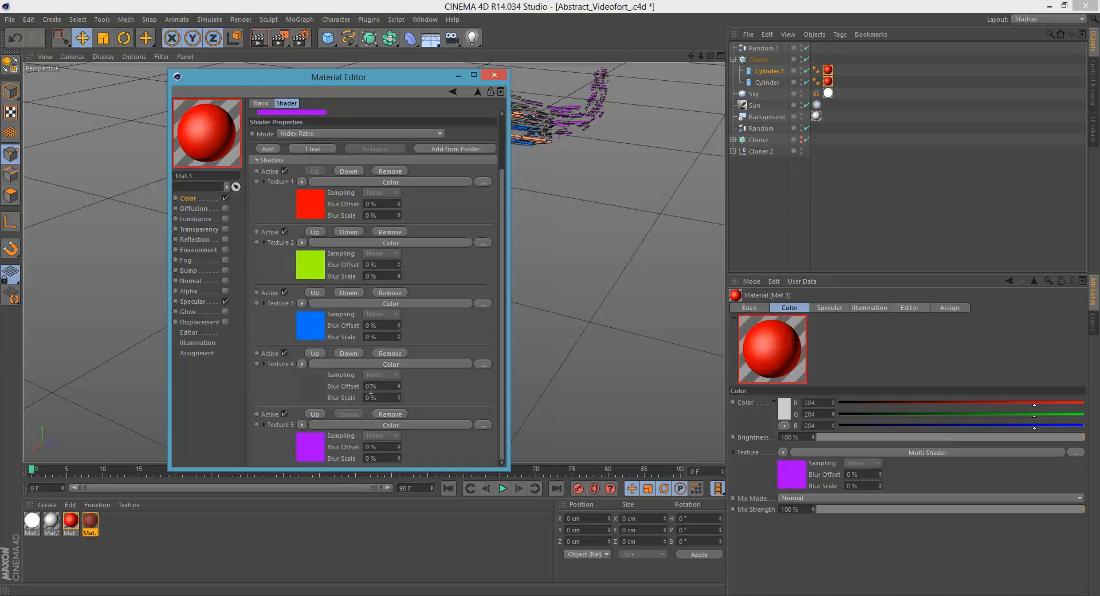
click(390, 232)
drag(380, 72, 776, 182)
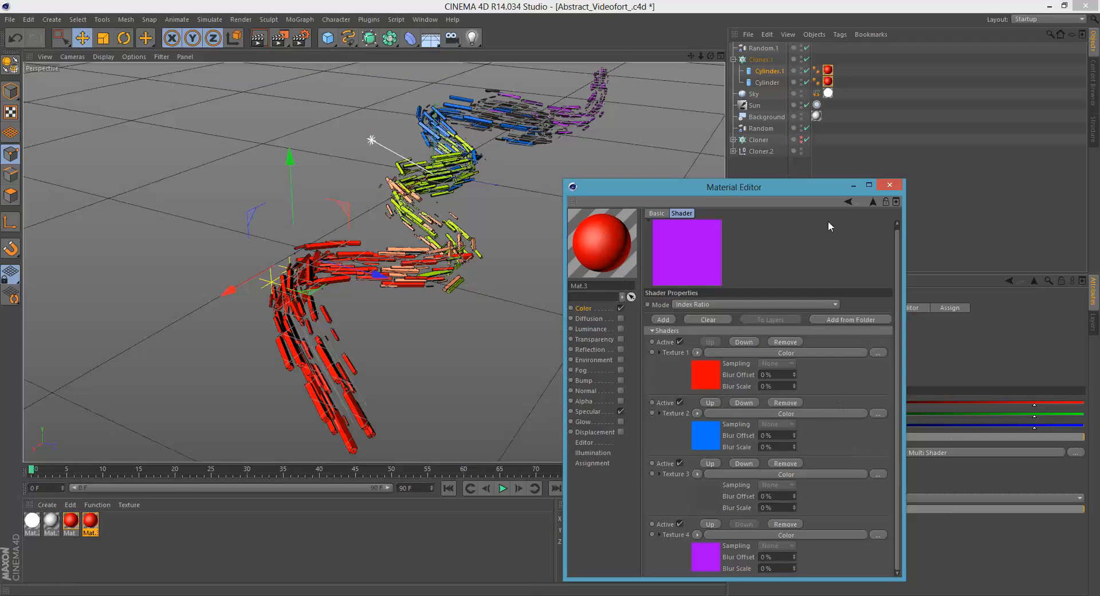
drag(827, 188, 847, 144)
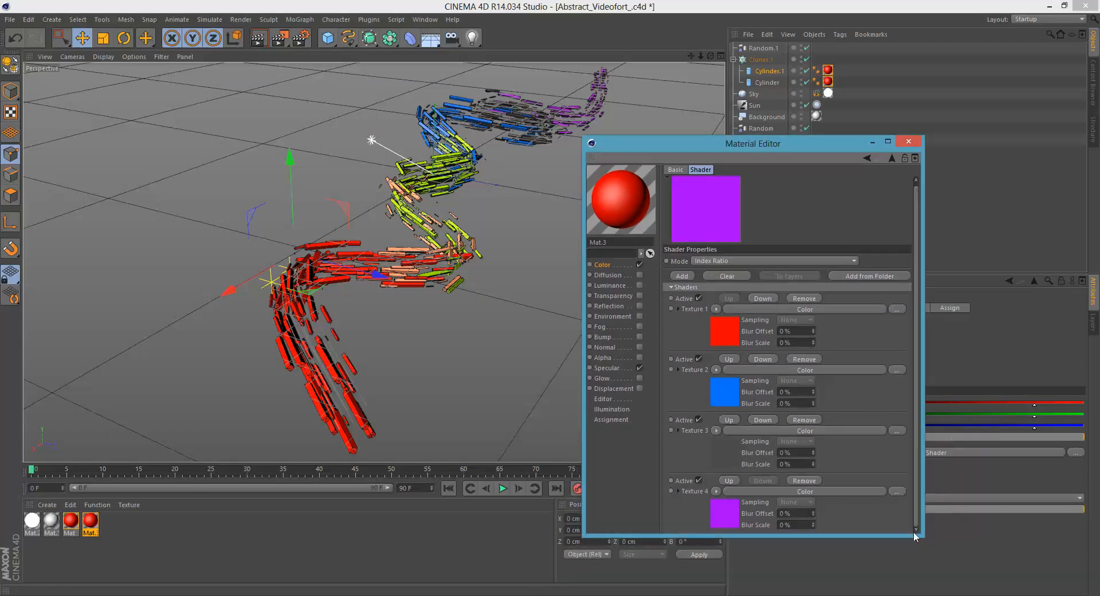
drag(922, 535, 987, 544)
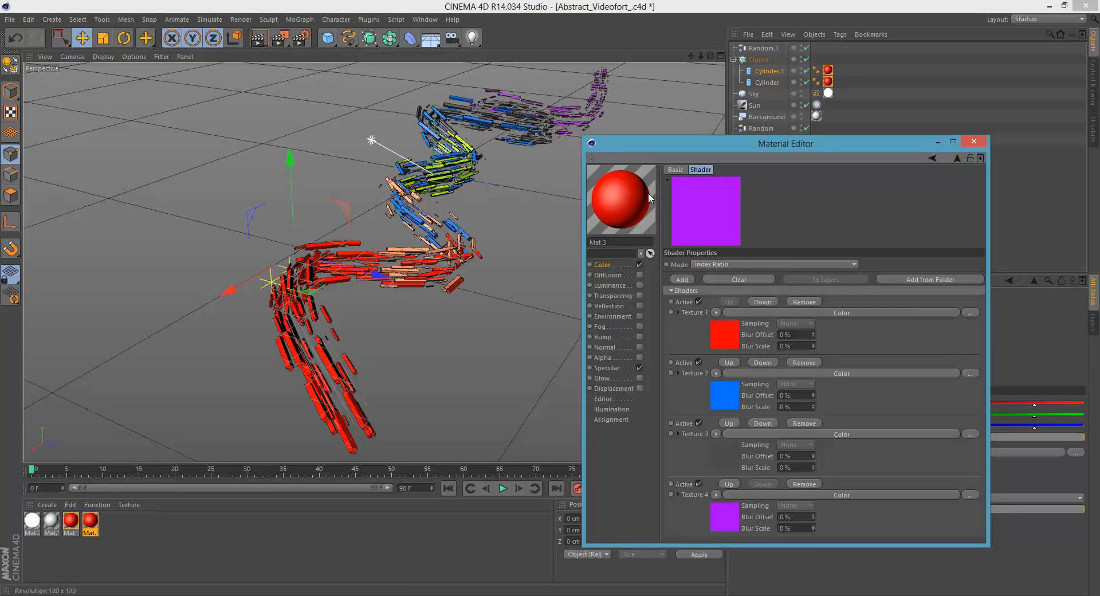
drag(657, 148, 623, 118)
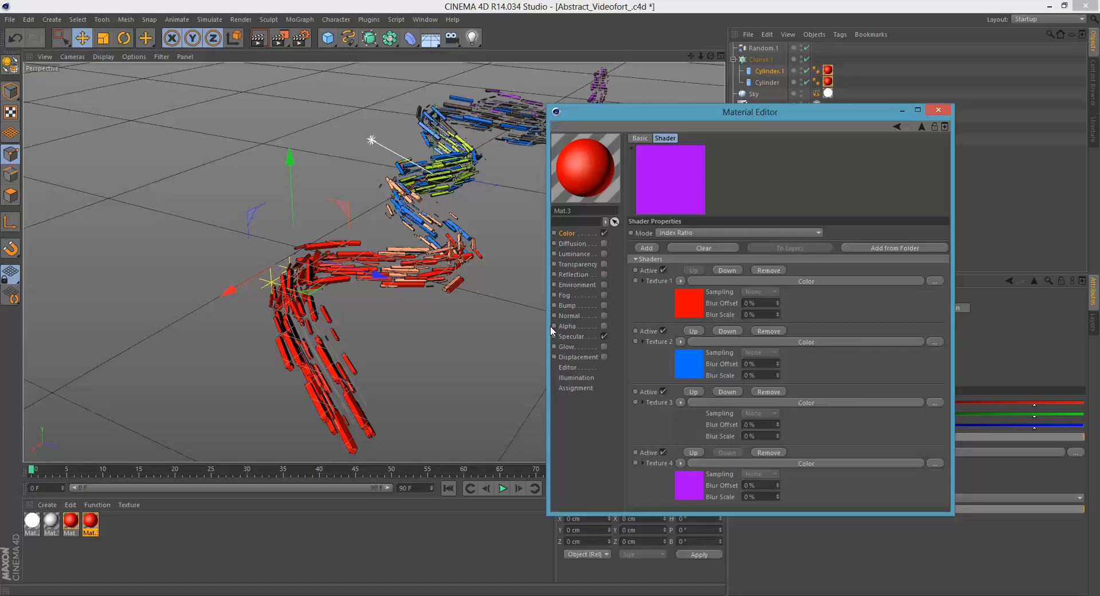
click(940, 111)
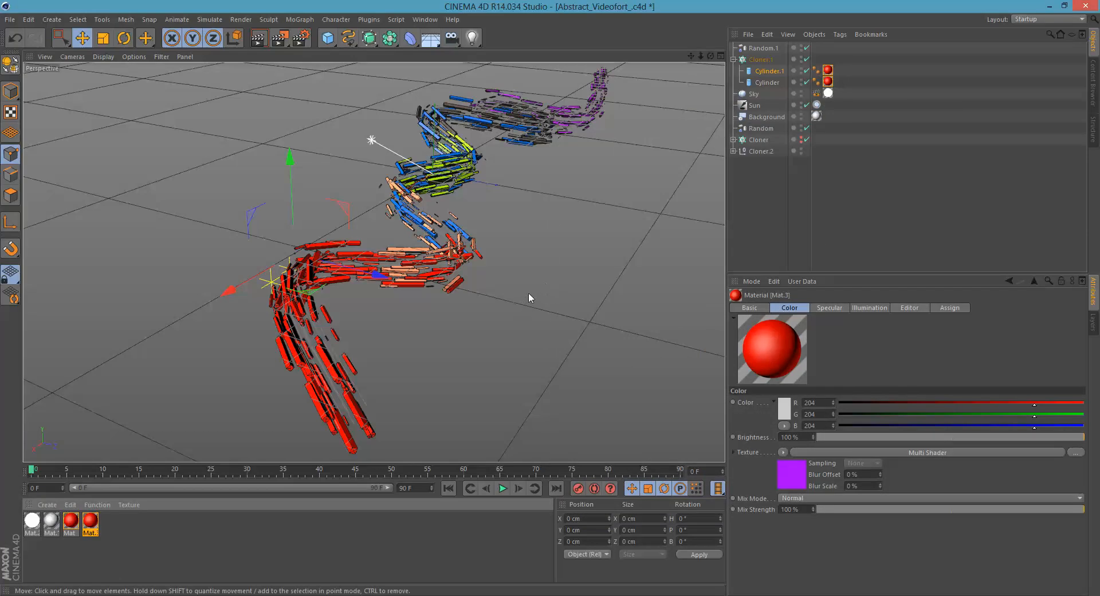
Step: Move the red colour one place down in the Multi Shader of the original Mat material
alt+drag(459, 217, 415, 274)
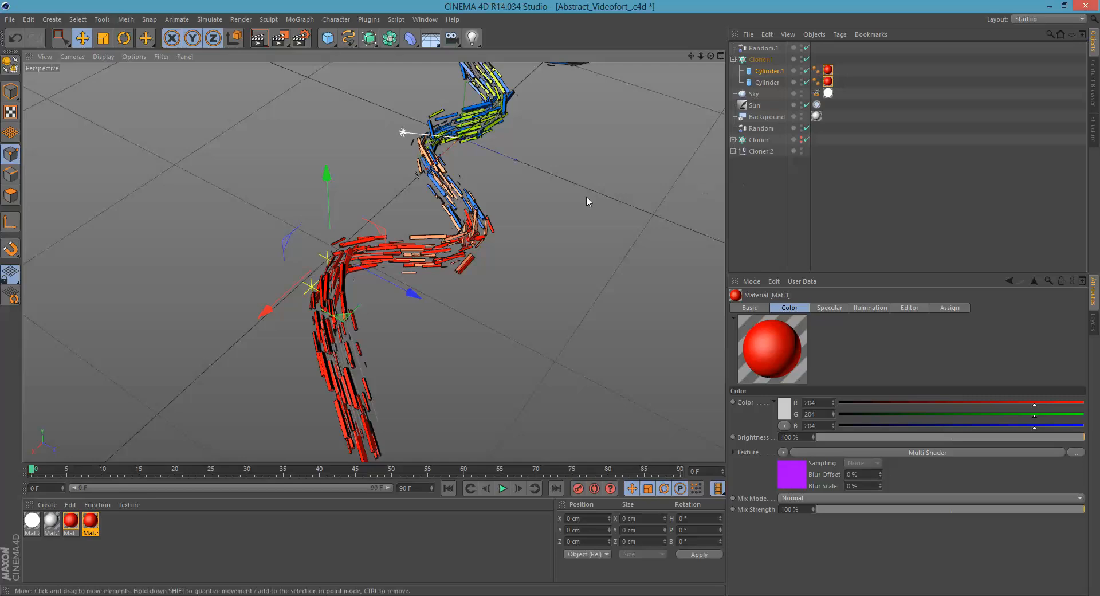
click(733, 59)
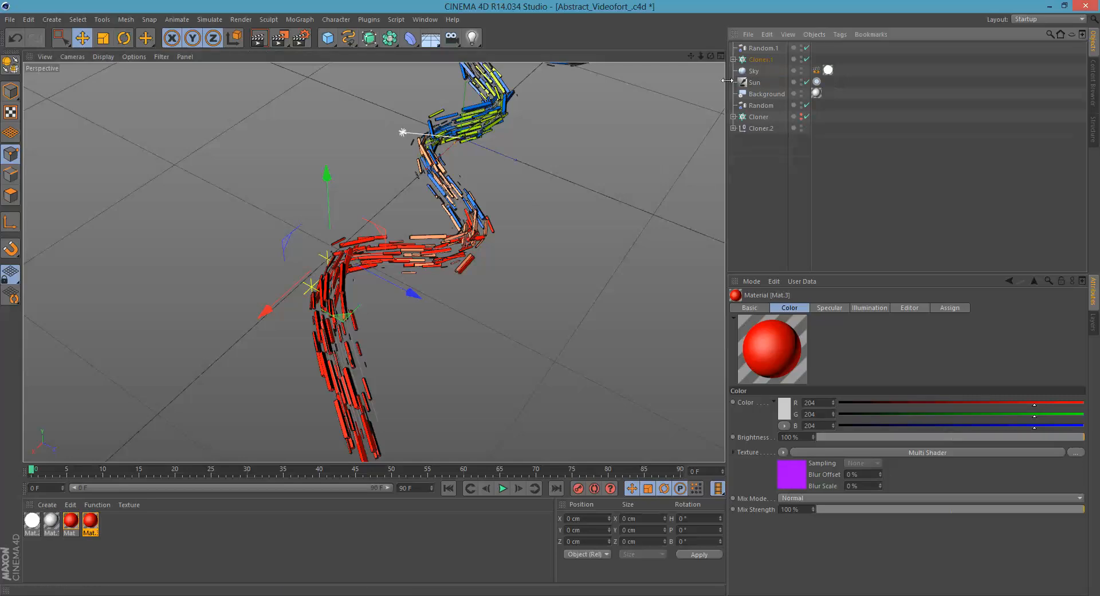
alt+drag(436, 202, 365, 275)
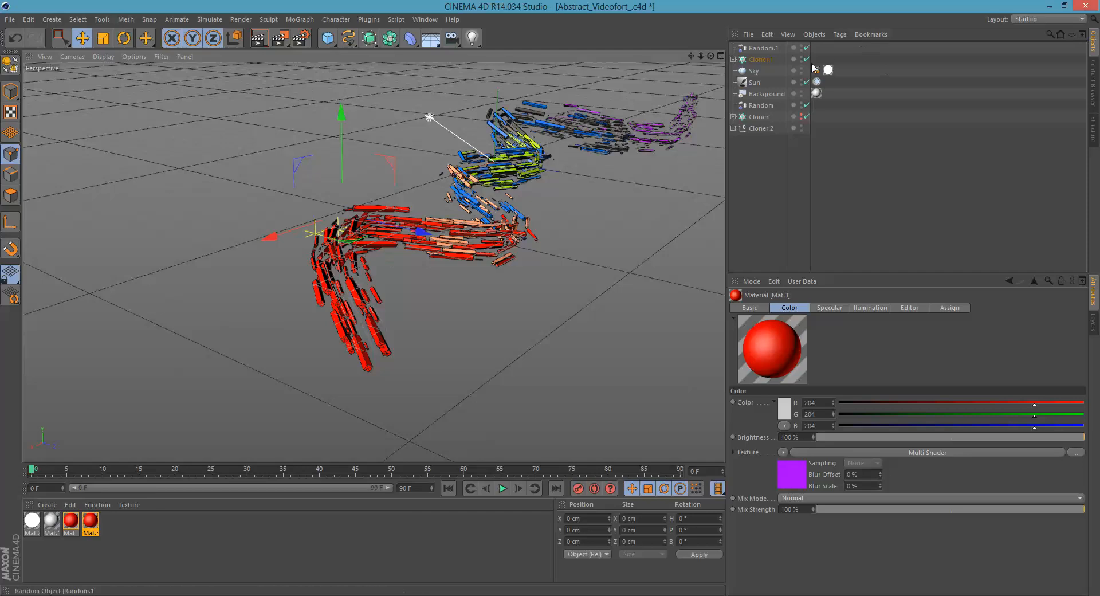
click(733, 59)
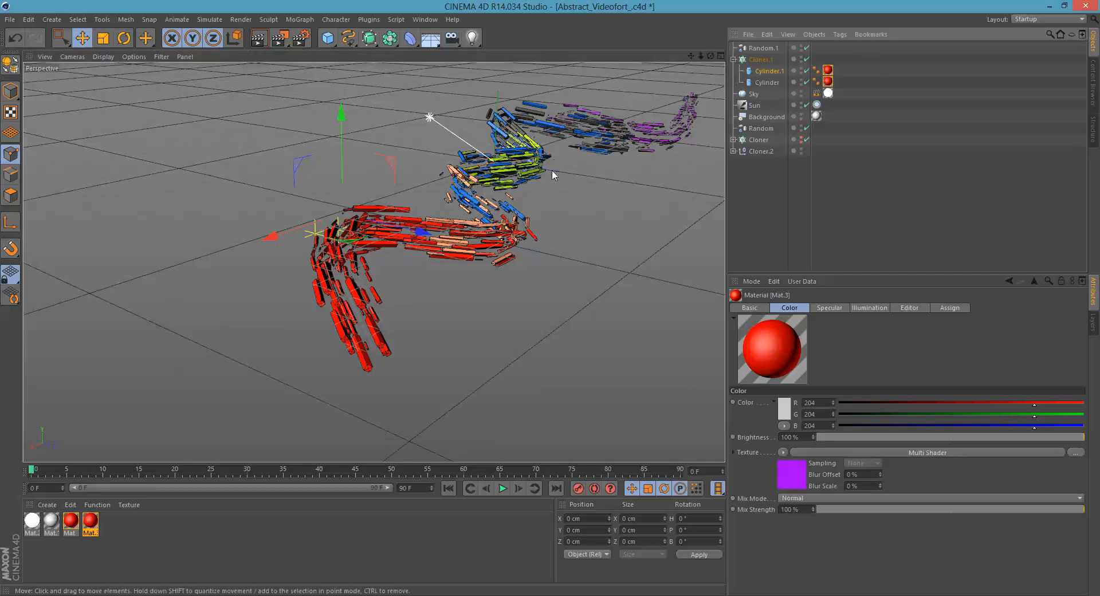
click(856, 85)
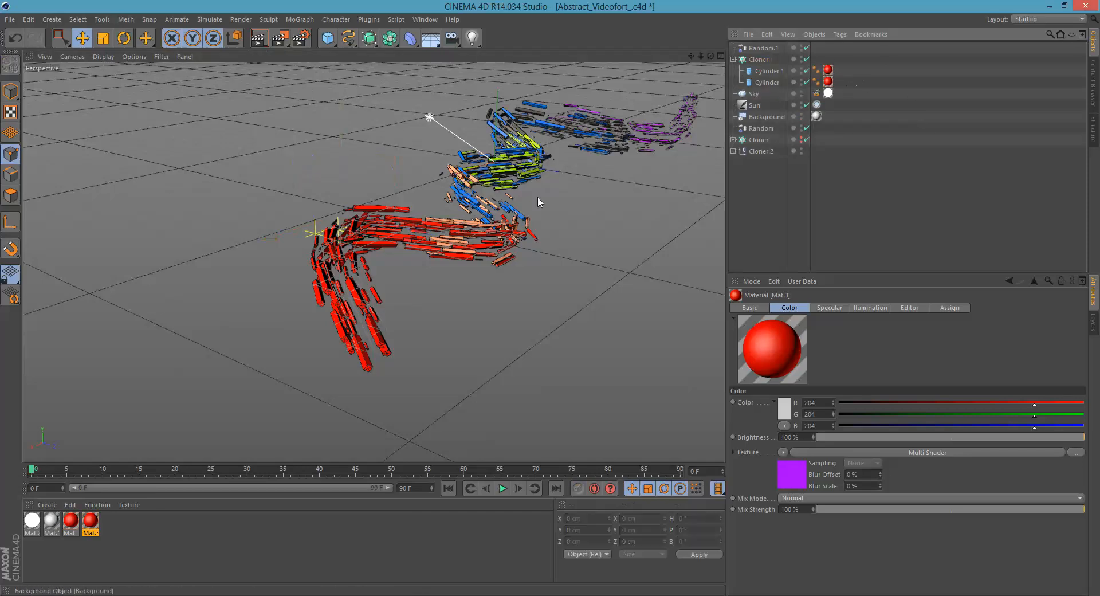
double_click(76, 520)
click(311, 189)
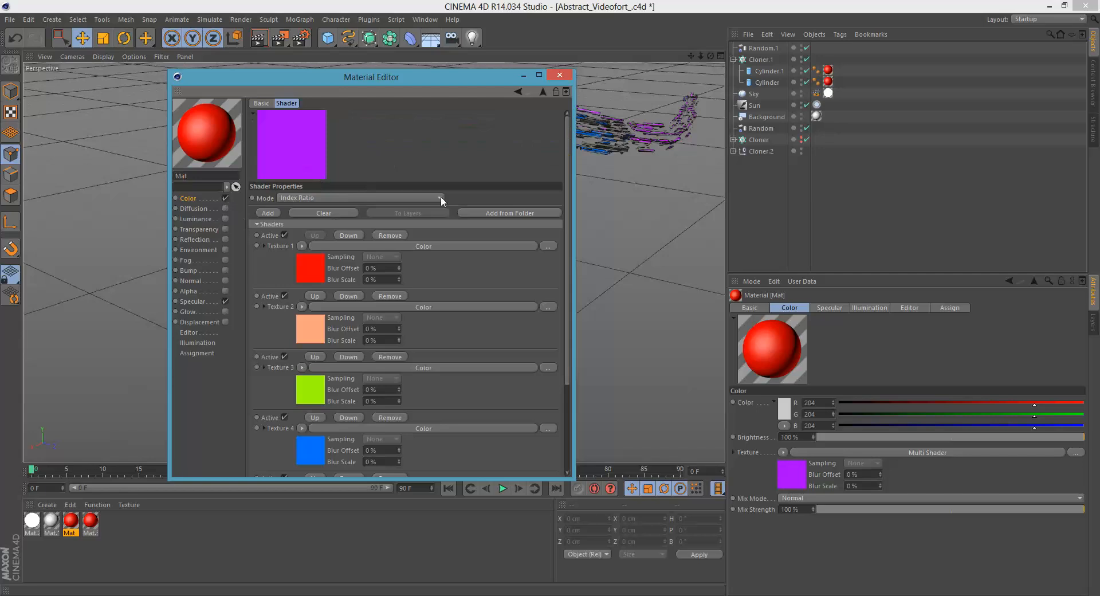
click(349, 235)
click(560, 75)
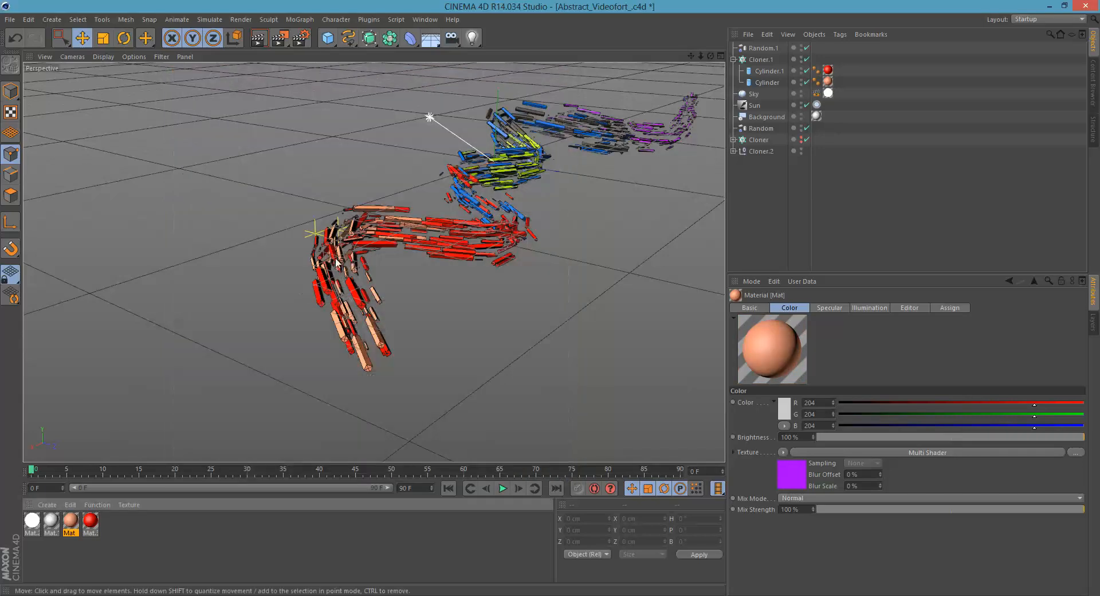
Step: Make the original pipe Cloner visible again in the viewport alongside the scattered cylinders
alt+right_drag(336, 261, 417, 244)
alt+drag(356, 267, 338, 239)
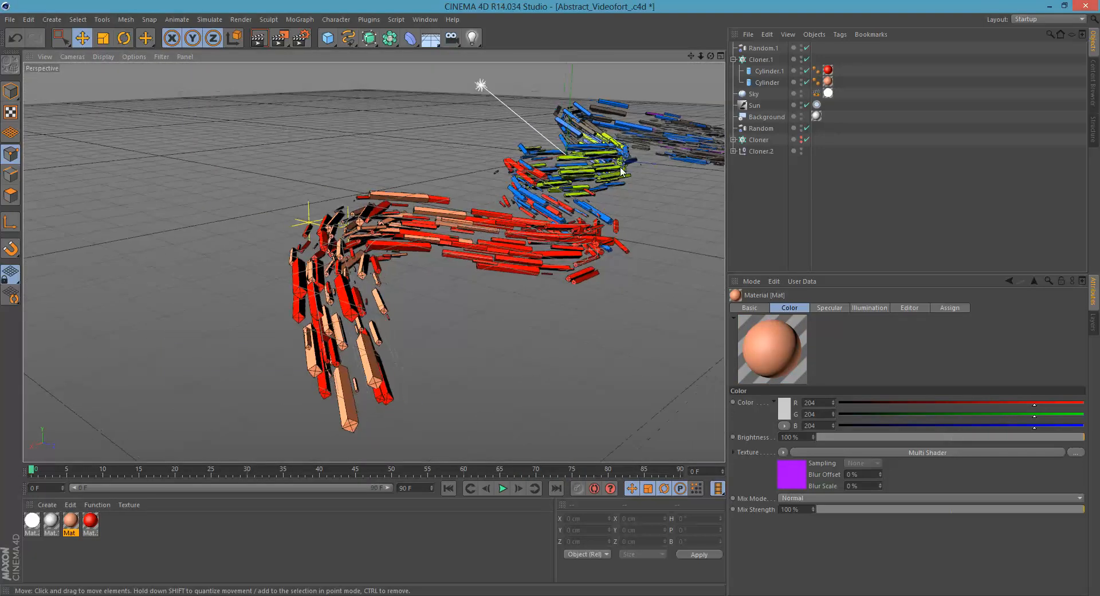
alt+click(802, 140)
alt+middle_drag(337, 315, 340, 290)
alt+drag(340, 289, 342, 270)
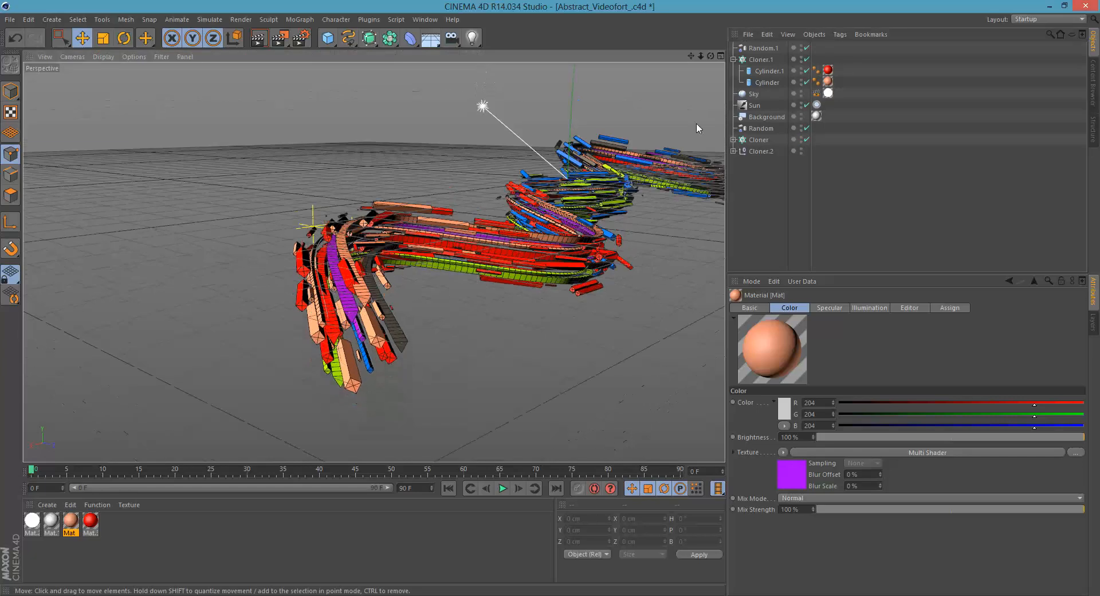
Step: Set the radius of both Cylinder.1 and Cylinder inside Cloner.1 to 2 cm
click(769, 72)
shift+click(769, 83)
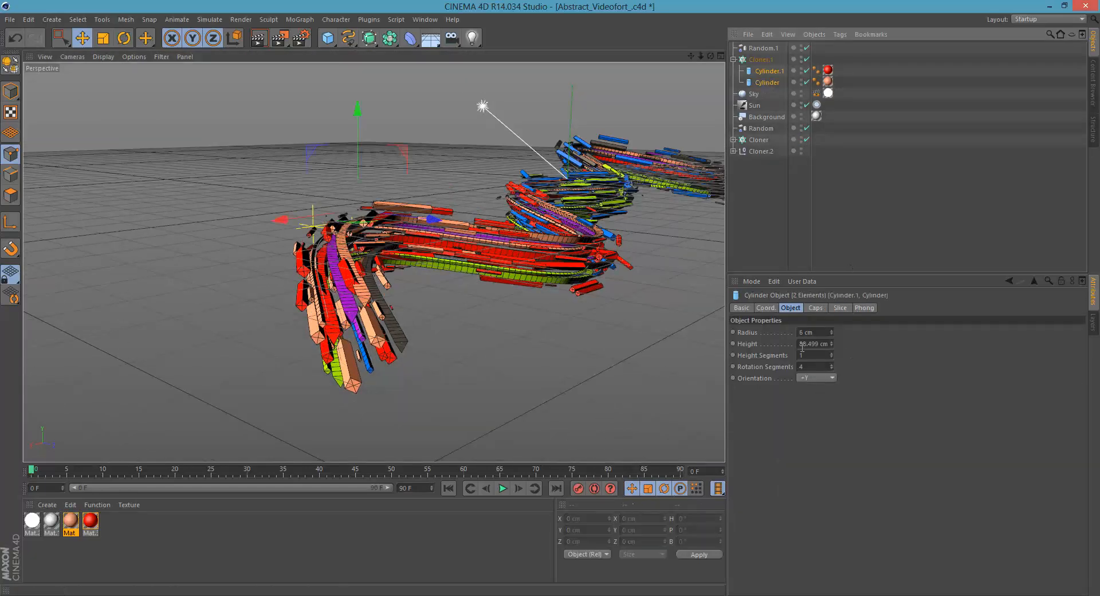
drag(824, 332, 780, 334)
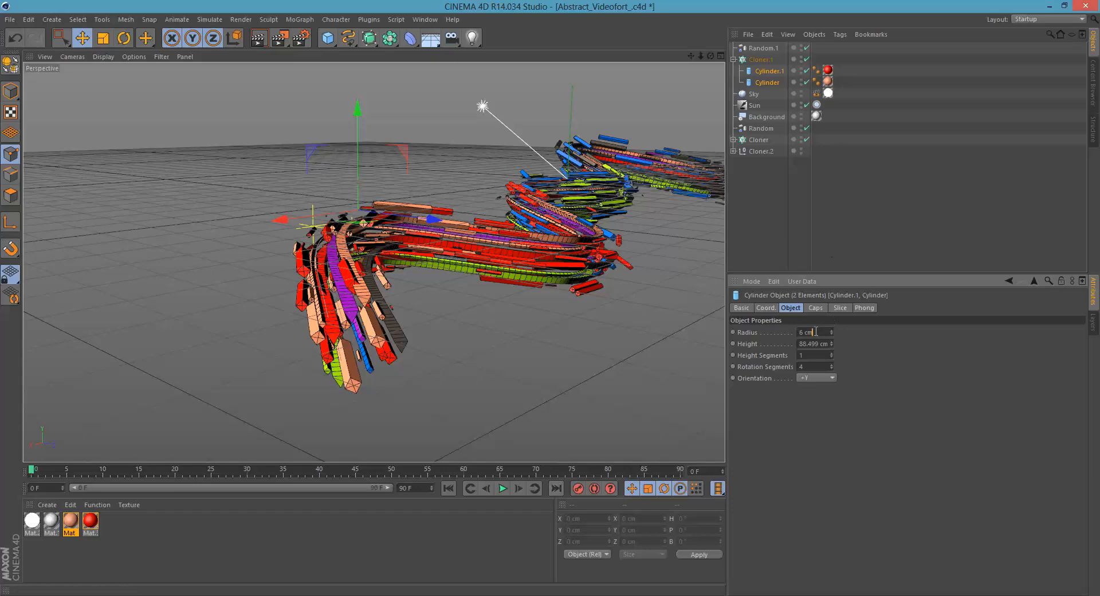
text(2)
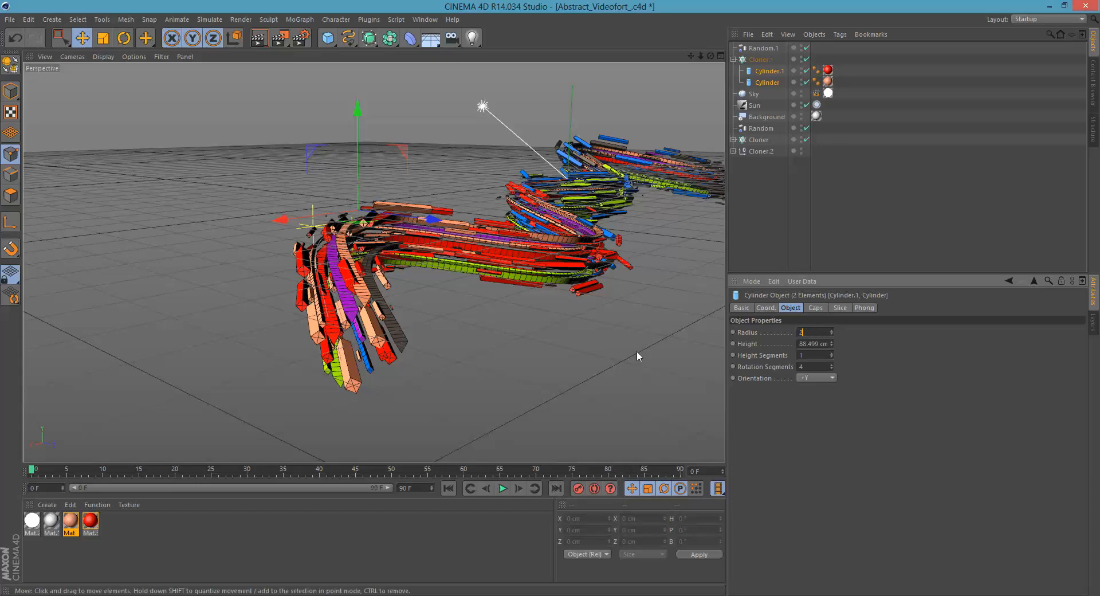
key(Return)
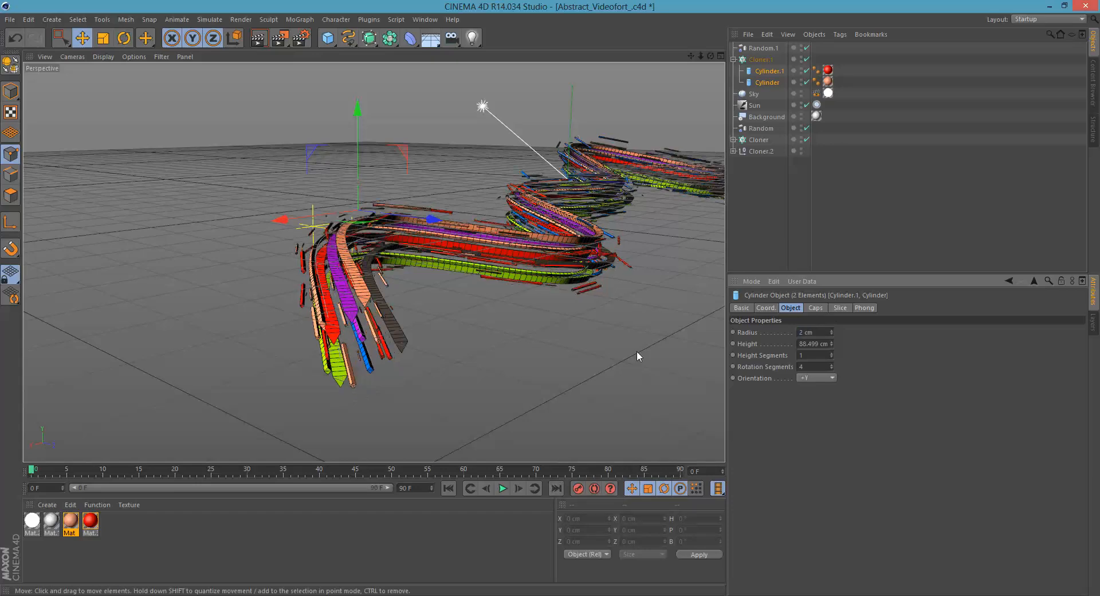
Step: Set the height of both Cylinder.1 and Cylinder to 30 cm
click(816, 343)
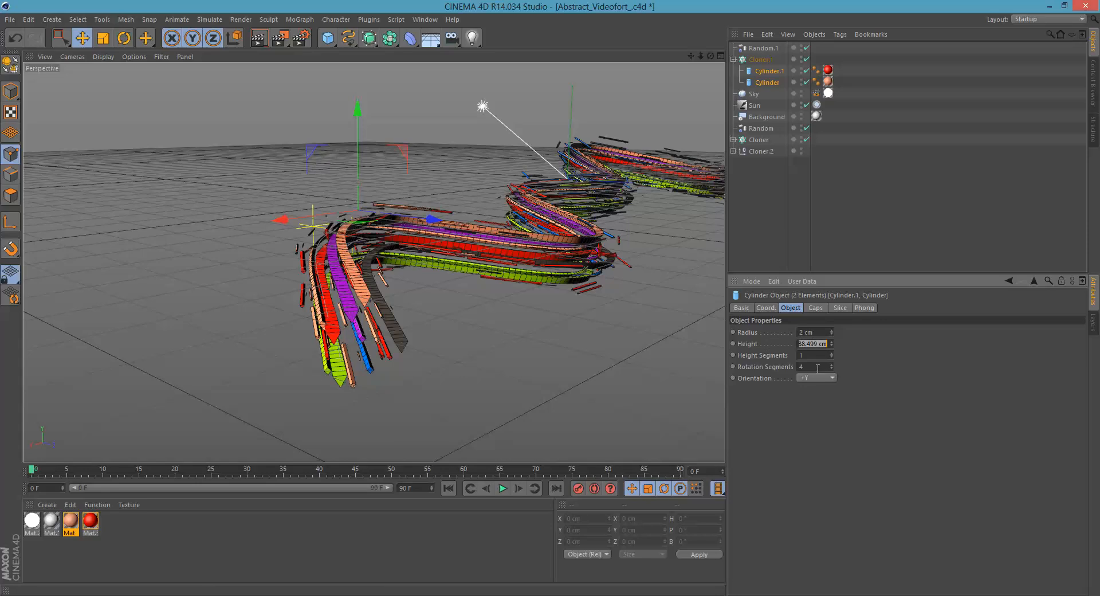
text(30)
click(772, 192)
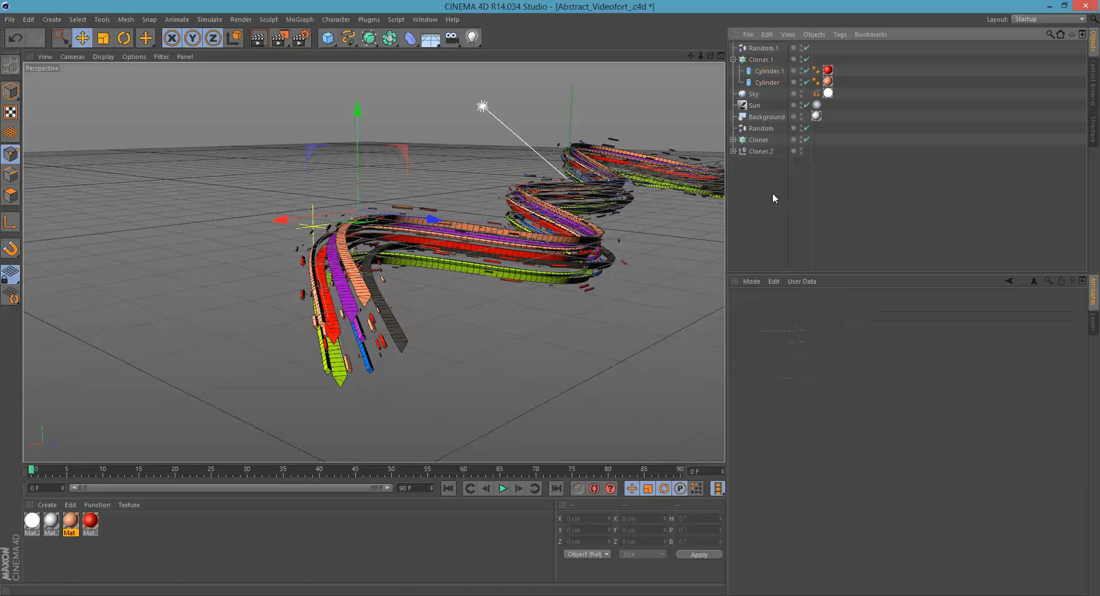
Step: Render a preview of a close-up view from inside the bundle of pipes and scattered cylinders
alt+right_drag(383, 284, 487, 252)
alt+middle_drag(302, 300, 326, 281)
alt+drag(326, 281, 335, 337)
alt+right_drag(335, 337, 424, 327)
alt+middle_drag(424, 323, 417, 327)
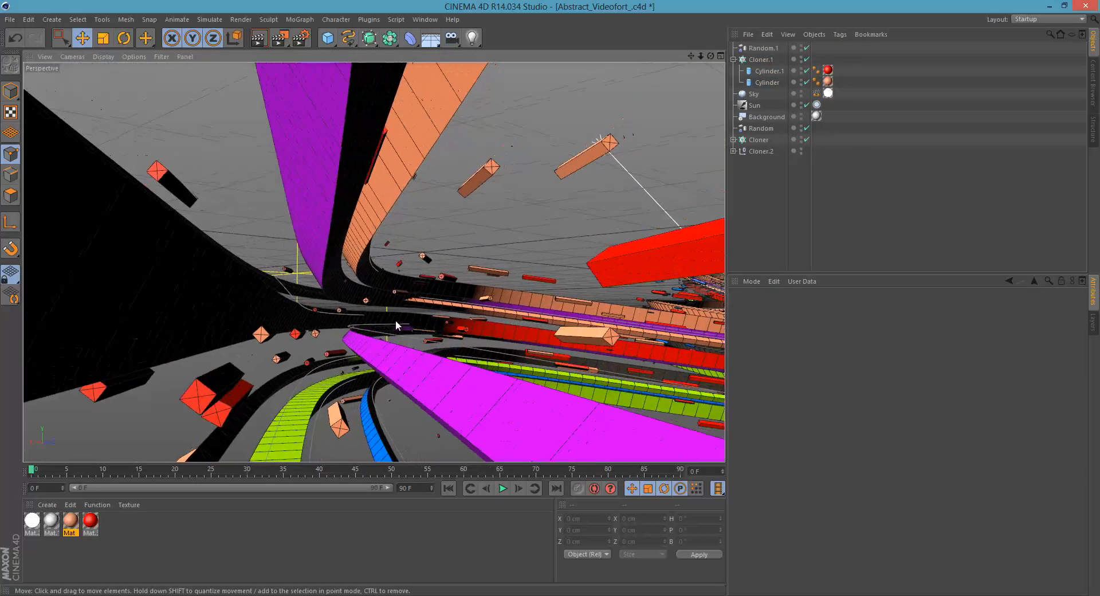
click(259, 41)
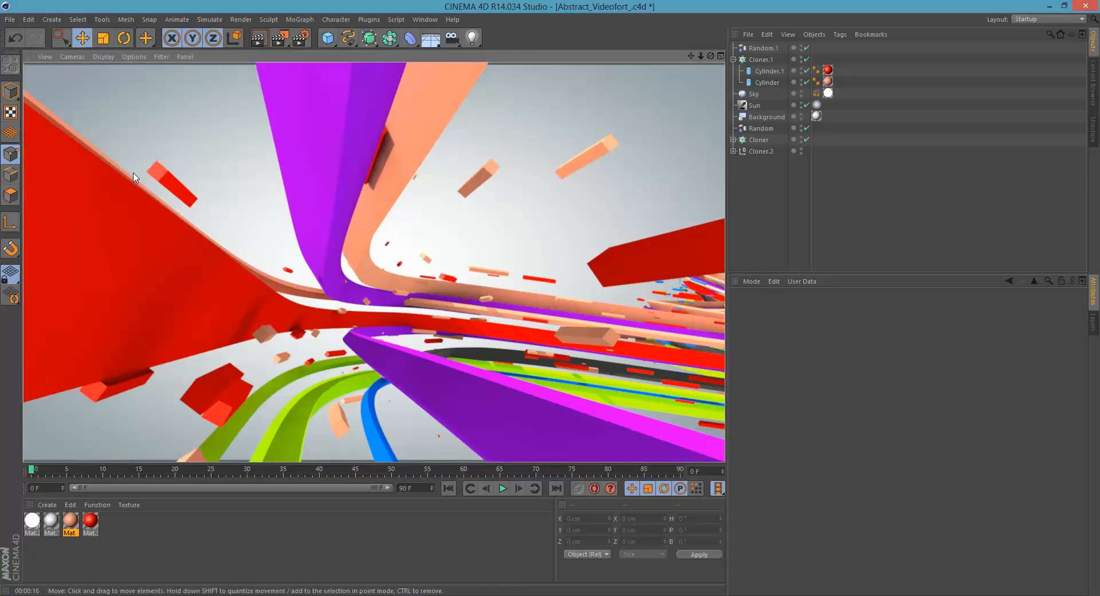
click(518, 344)
Step: Save the project and add a Camera at a low, close-up angle on the pipes
mouse_move(504, 338)
alt+mouse_down()
mouse_move(345, 276)
mouse_move(381, 308)
mouse_move(400, 309)
alt+mouse_up()
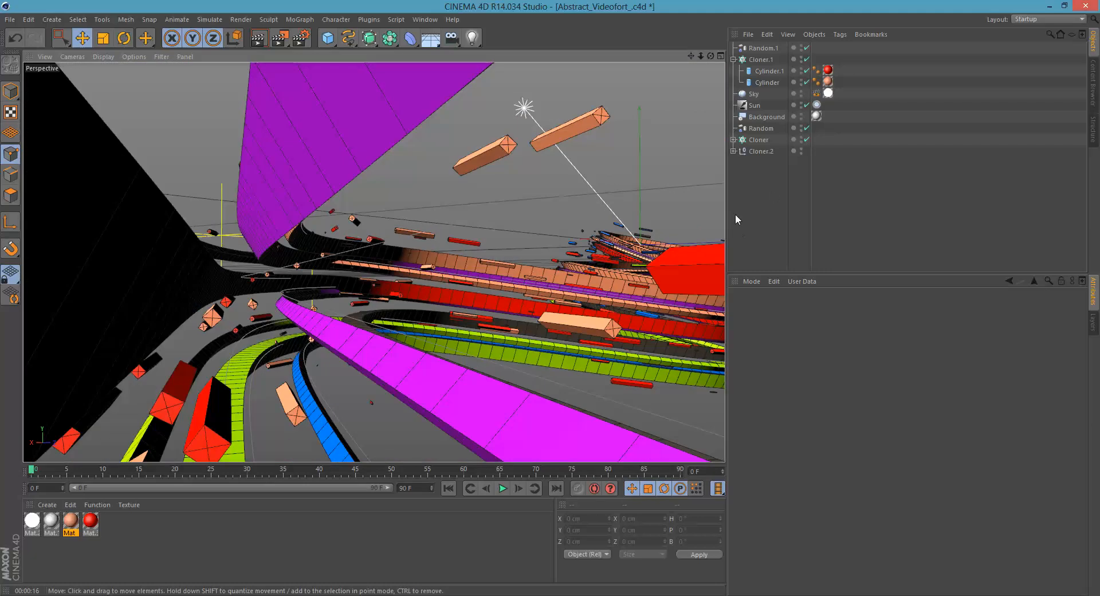
key(ctrl+s)
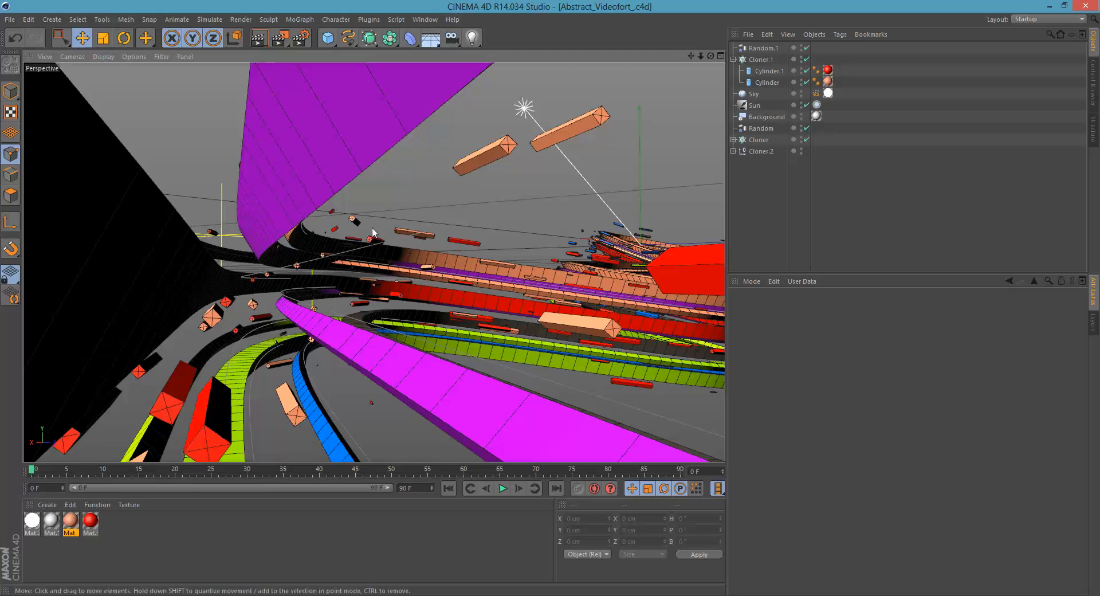
click(453, 41)
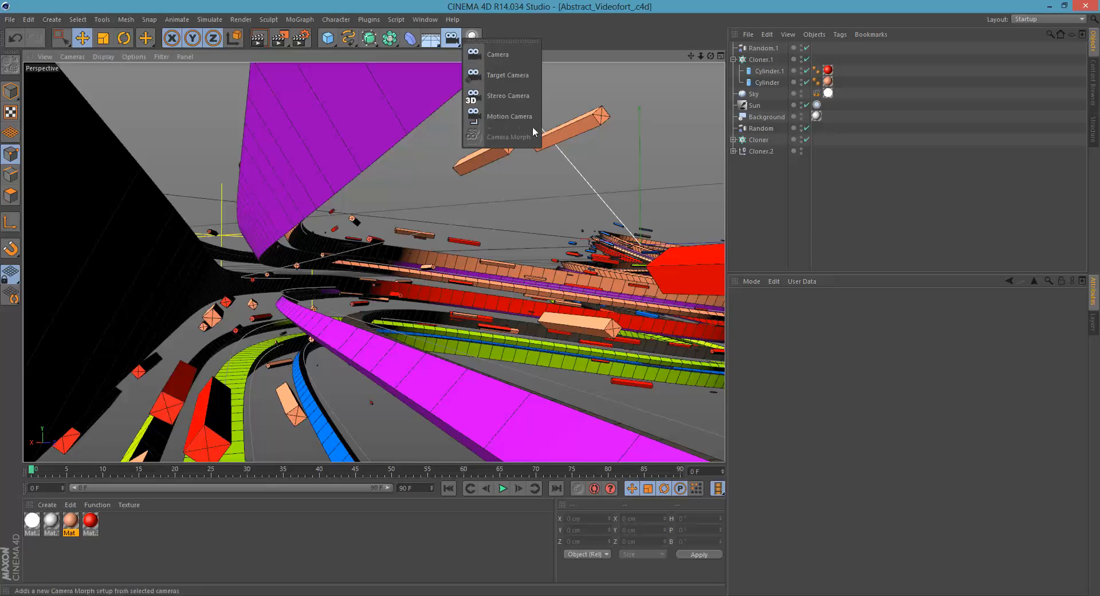
click(511, 56)
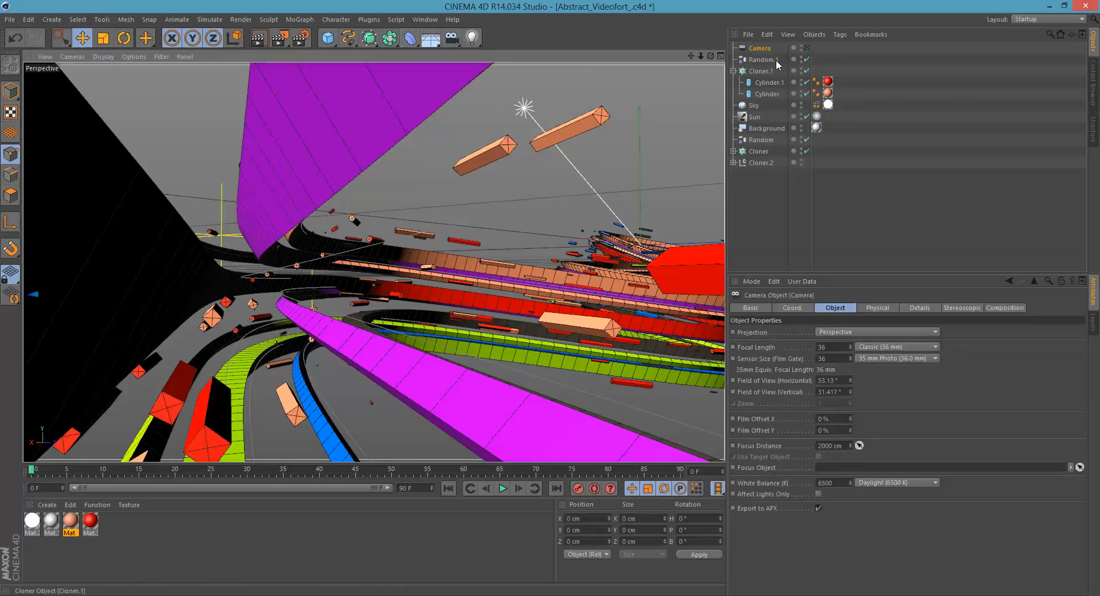
Step: Add a Circle spline and move it in the Top view to the camera at the end of the pipes
click(347, 38)
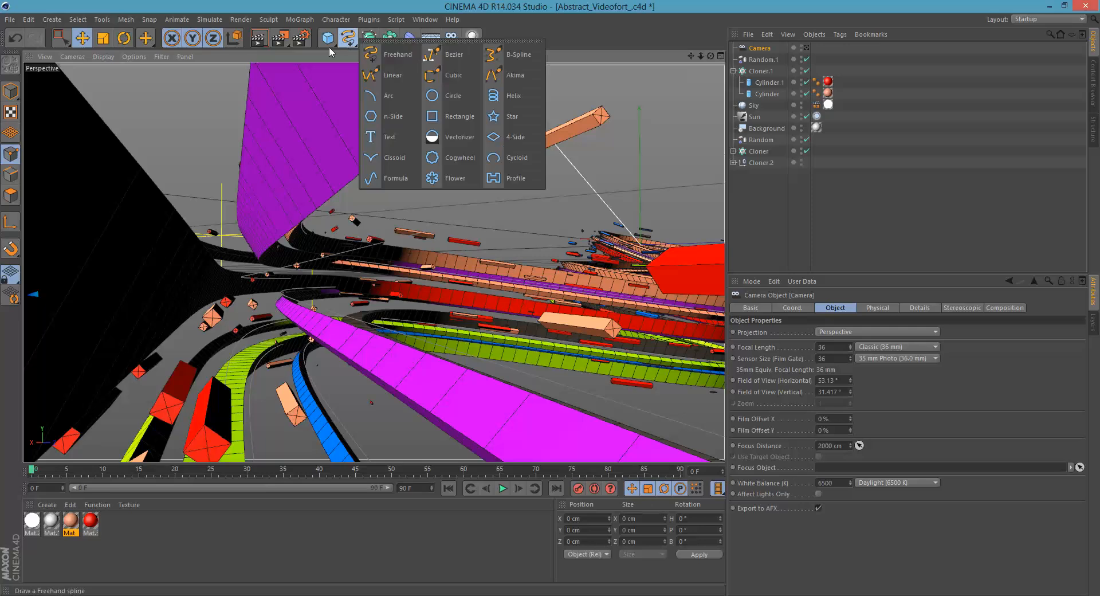
click(457, 99)
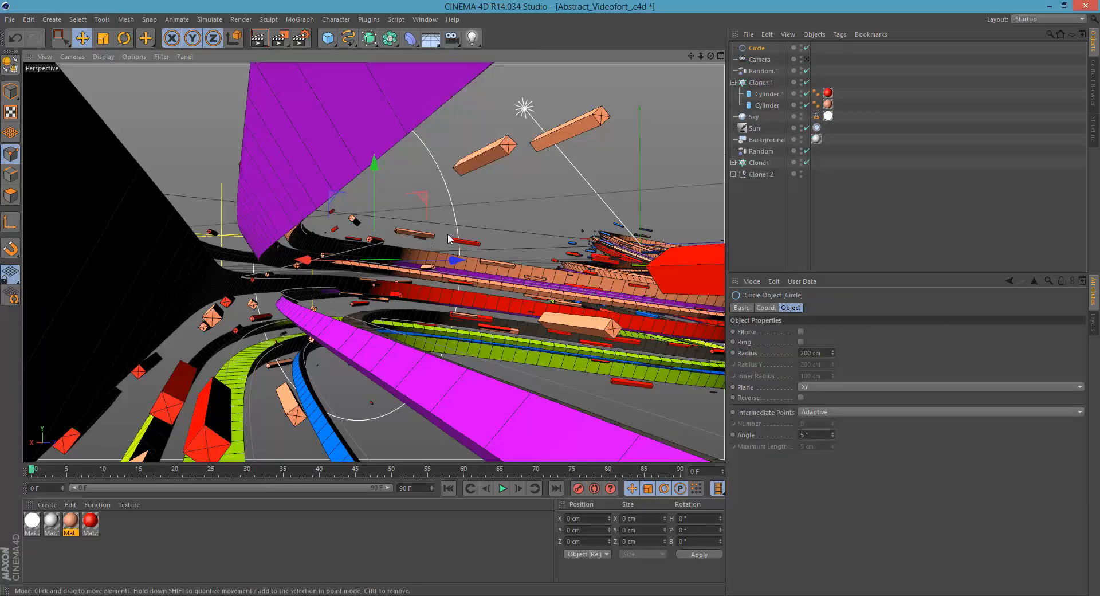
middle_click(487, 209)
middle_click(539, 201)
scroll(481, 200, down, 4)
alt+middle_drag(465, 218, 326, 263)
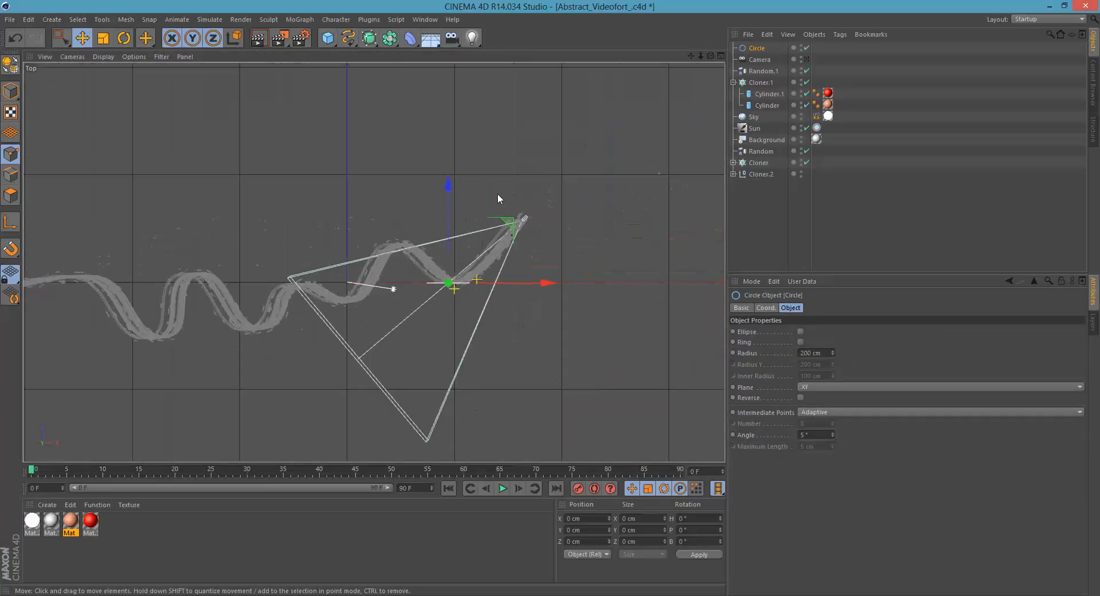
scroll(497, 195, up, 3)
alt+middle_drag(472, 245, 479, 242)
scroll(479, 247, up, 4)
alt+middle_drag(471, 367, 471, 216)
alt+right_drag(453, 240, 438, 269)
alt+middle_drag(438, 269, 404, 297)
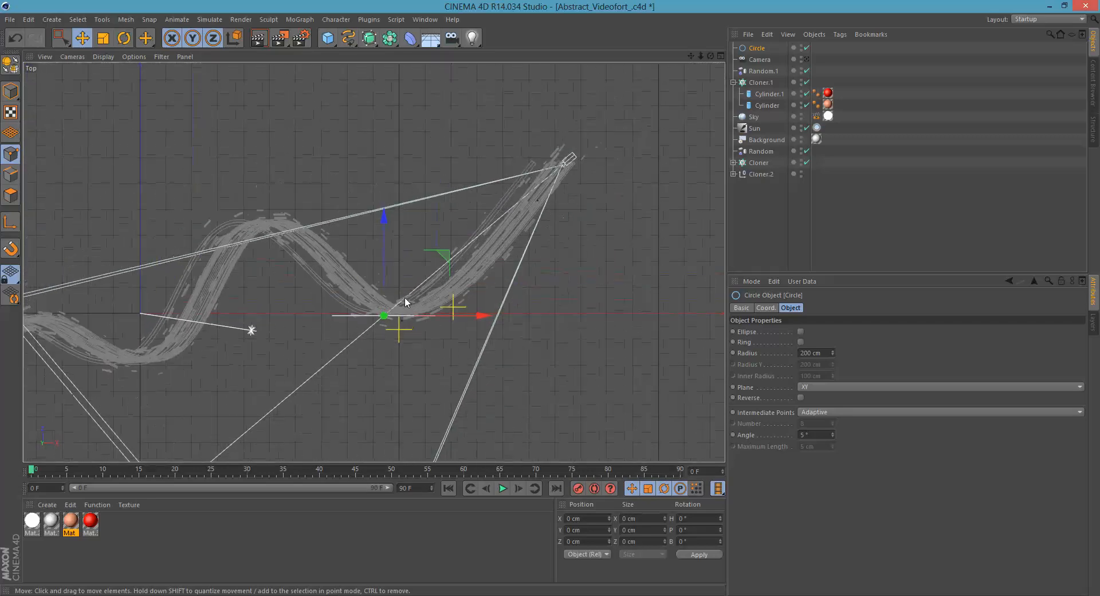
drag(437, 270, 615, 122)
scroll(603, 169, up, 8)
alt+middle_drag(503, 218, 493, 245)
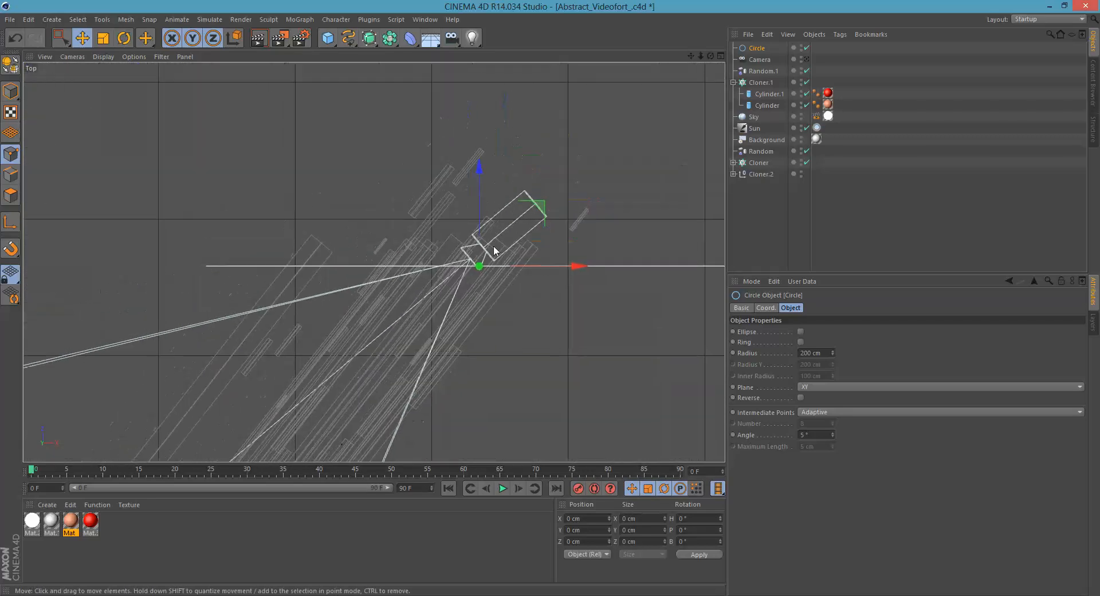
Step: Bring the circle's centre closely onto the camera's origin in the Top view
scroll(487, 222, up, 5)
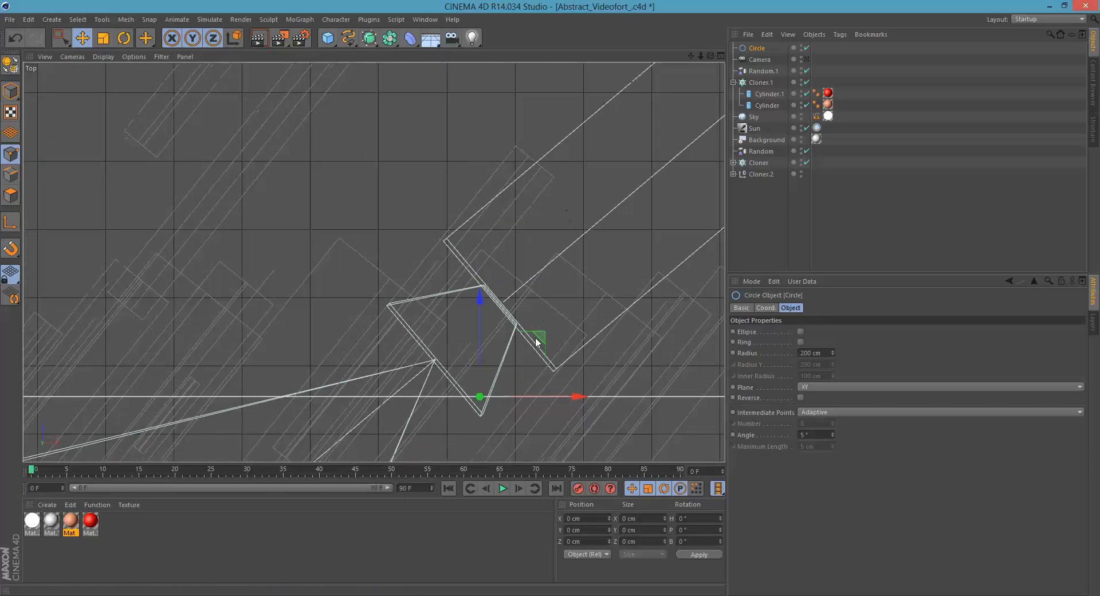
drag(536, 338, 488, 302)
scroll(504, 310, up, 6)
alt+middle_drag(468, 429, 457, 247)
scroll(458, 275, up, 5)
drag(457, 197, 485, 214)
Step: Set the circle's plane to XZ so that it lies flat around the camera
click(940, 387)
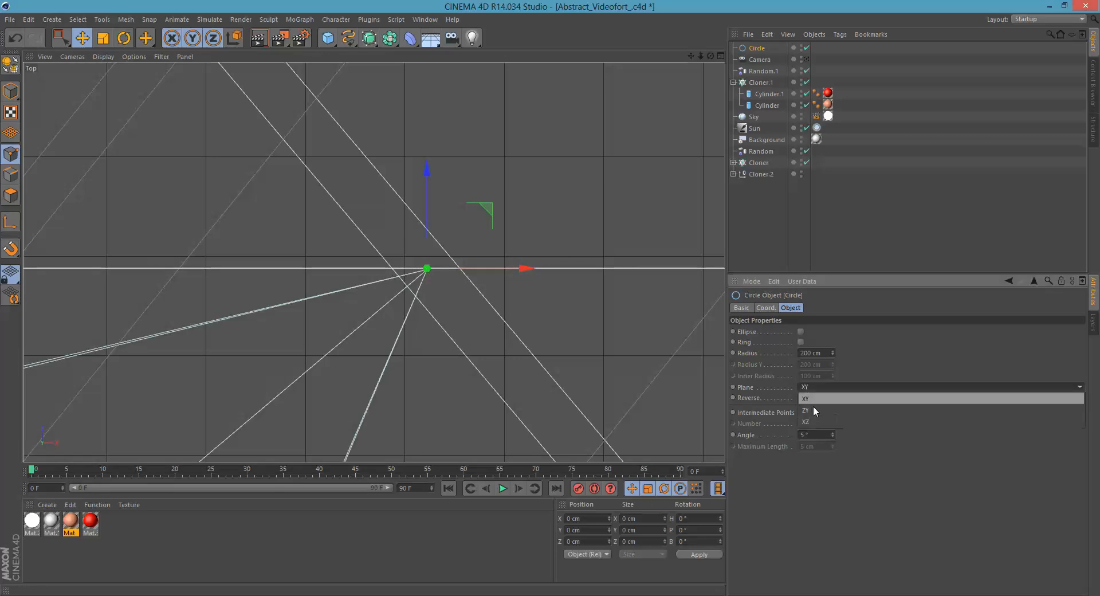
click(811, 408)
mouse_move(470, 266)
alt+right_down()
mouse_move(270, 383)
mouse_move(171, 461)
alt+right_up()
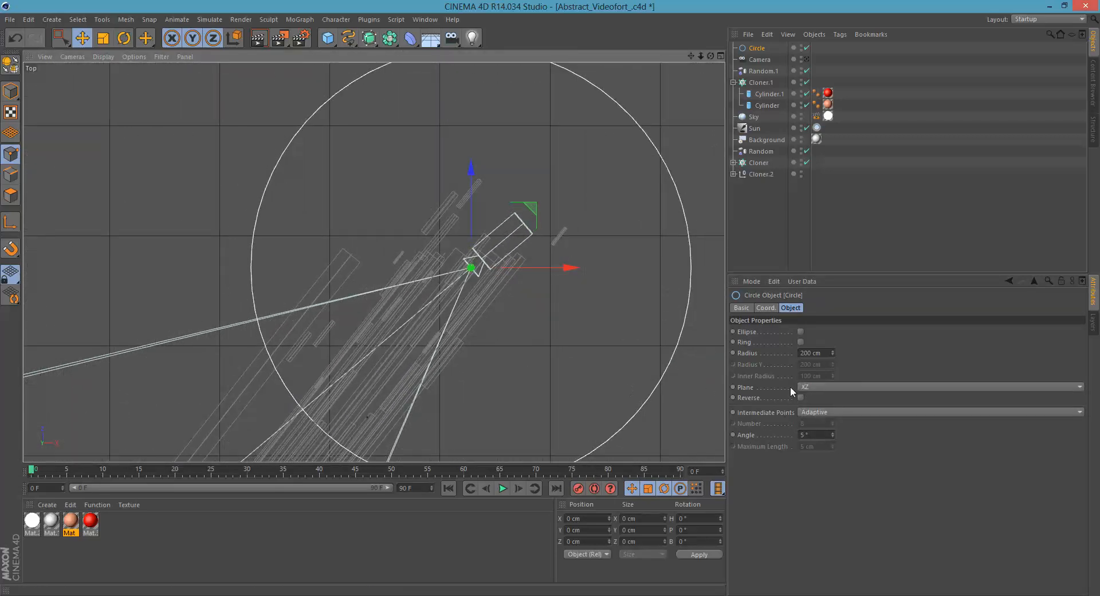
click(779, 387)
Step: Fine-tune the circle's position so its centre sits exactly on the tip of the camera cone
alt+right_drag(432, 260, 626, 263)
alt+right_drag(456, 323, 499, 321)
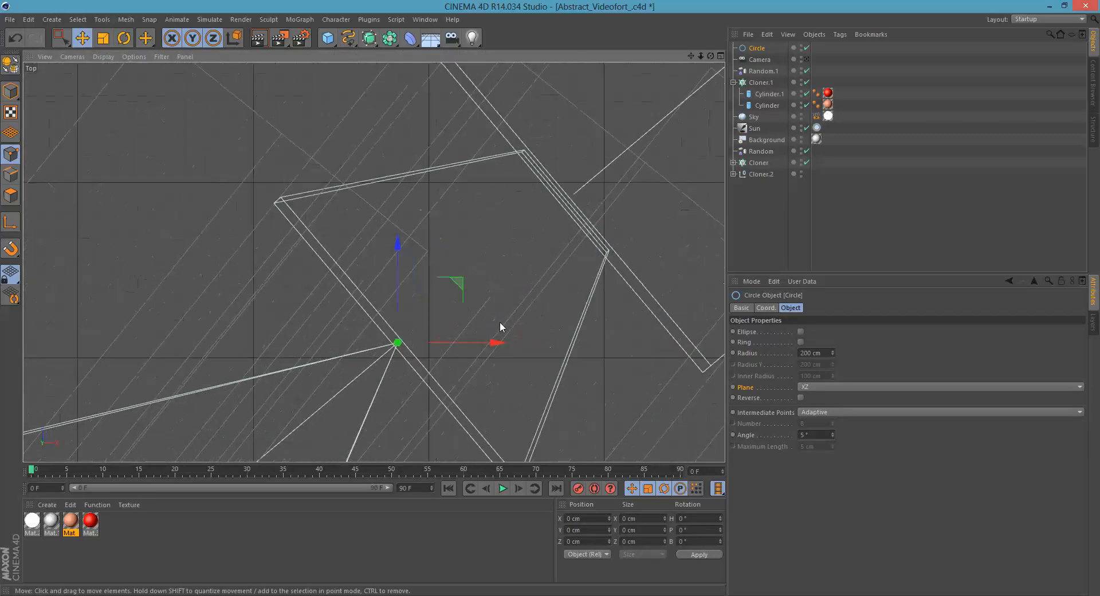
alt+middle_drag(444, 348, 485, 354)
mouse_move(494, 287)
mouse_down()
mouse_move(483, 308)
mouse_move(492, 296)
mouse_move(544, 300)
mouse_move(500, 286)
mouse_up()
alt+right_drag(465, 344, 554, 339)
alt+middle_drag(295, 370, 412, 339)
alt+right_drag(413, 339, 500, 339)
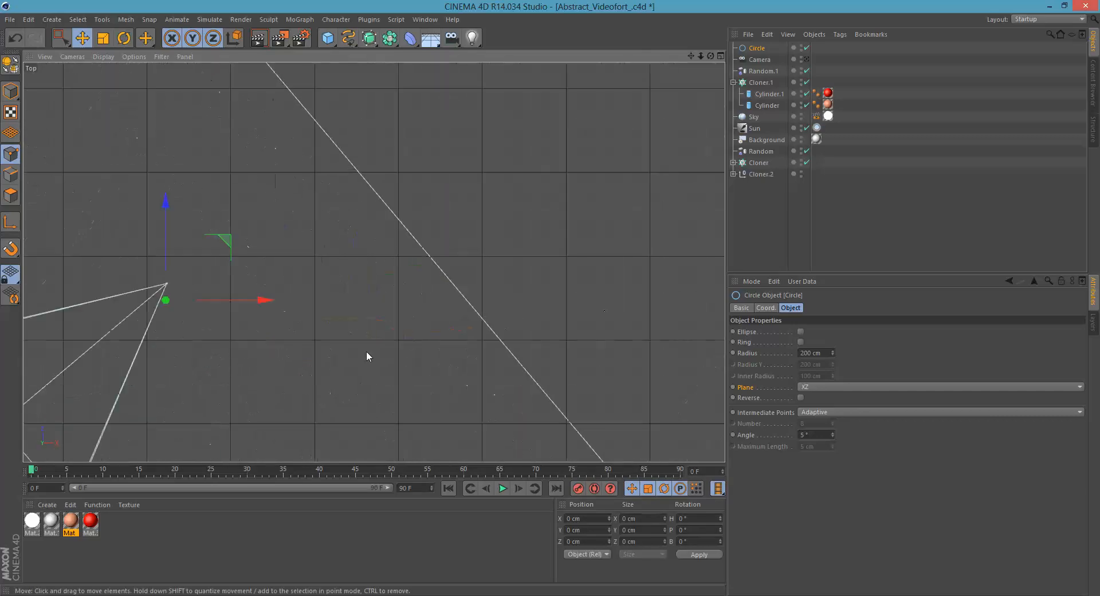
alt+middle_drag(366, 351, 514, 339)
alt+right_drag(339, 331, 453, 314)
alt+middle_drag(344, 334, 429, 401)
drag(453, 261, 453, 221)
alt+right_drag(401, 289, 620, 267)
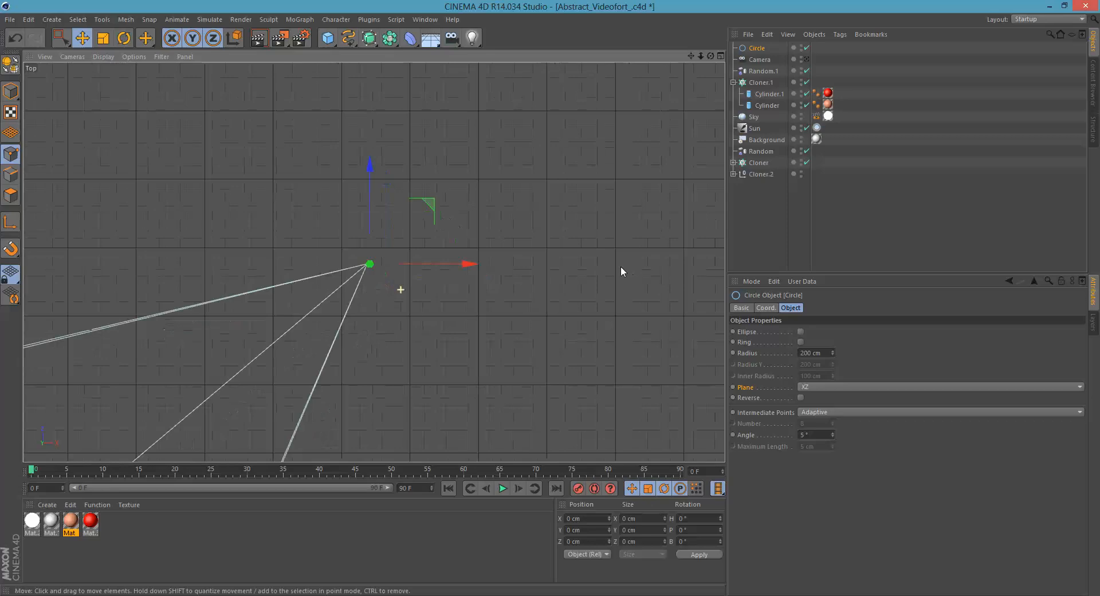
Step: Check the circle's placement relative to the camera and pipes in the Top and Front views
alt+middle_drag(389, 262, 647, 258)
alt+right_drag(355, 372, 161, 413)
alt+middle_drag(481, 274, 604, 329)
alt+right_drag(504, 324, 367, 326)
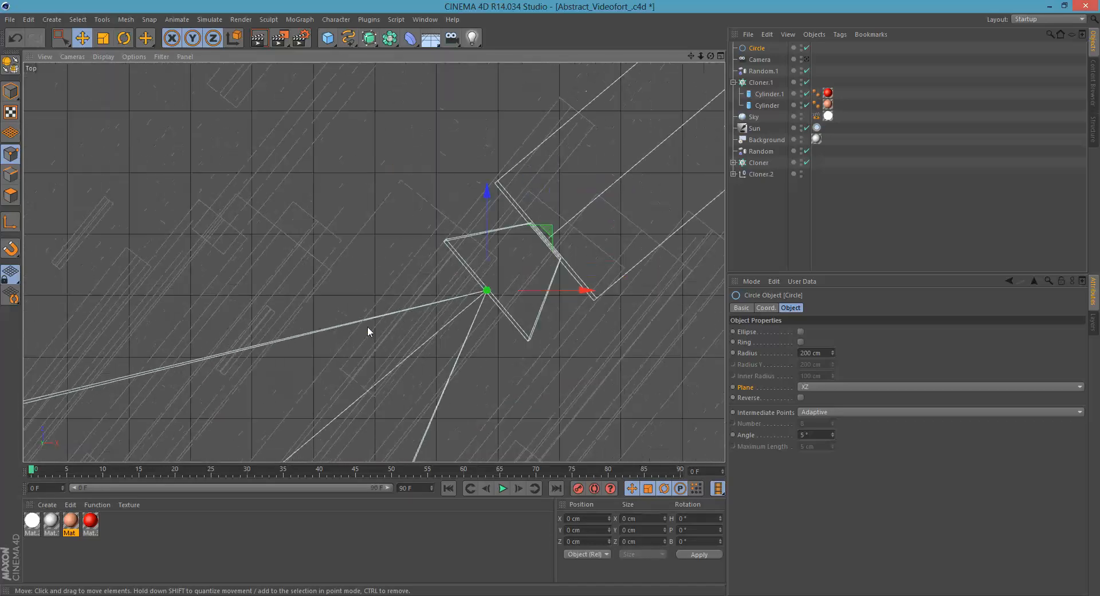
alt+middle_drag(620, 215, 444, 246)
alt+right_drag(444, 245, 321, 311)
alt+right_drag(393, 260, 341, 266)
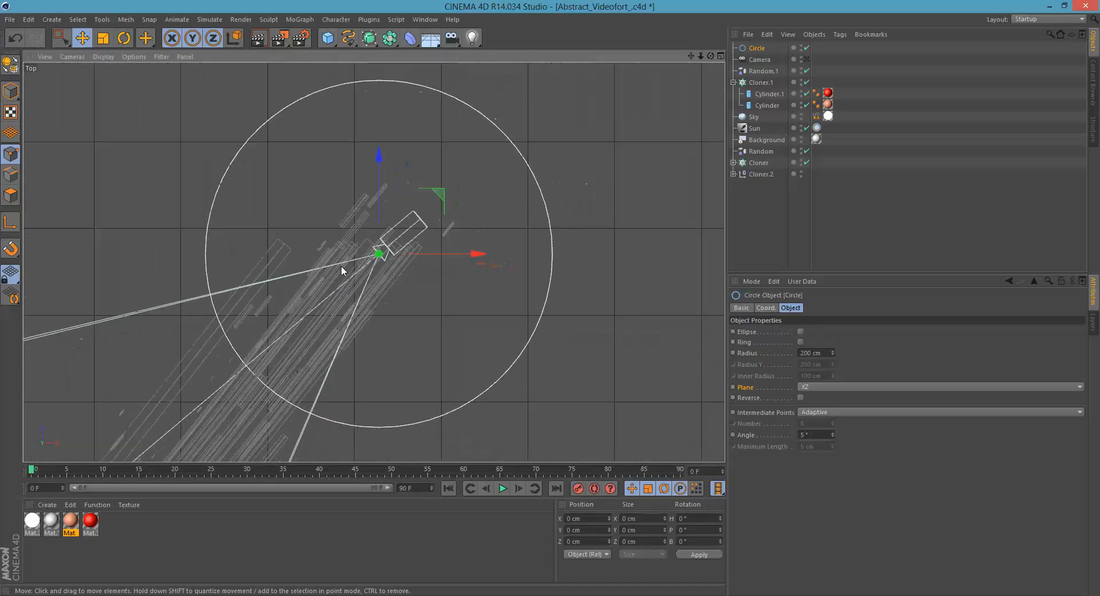
middle_click(528, 262)
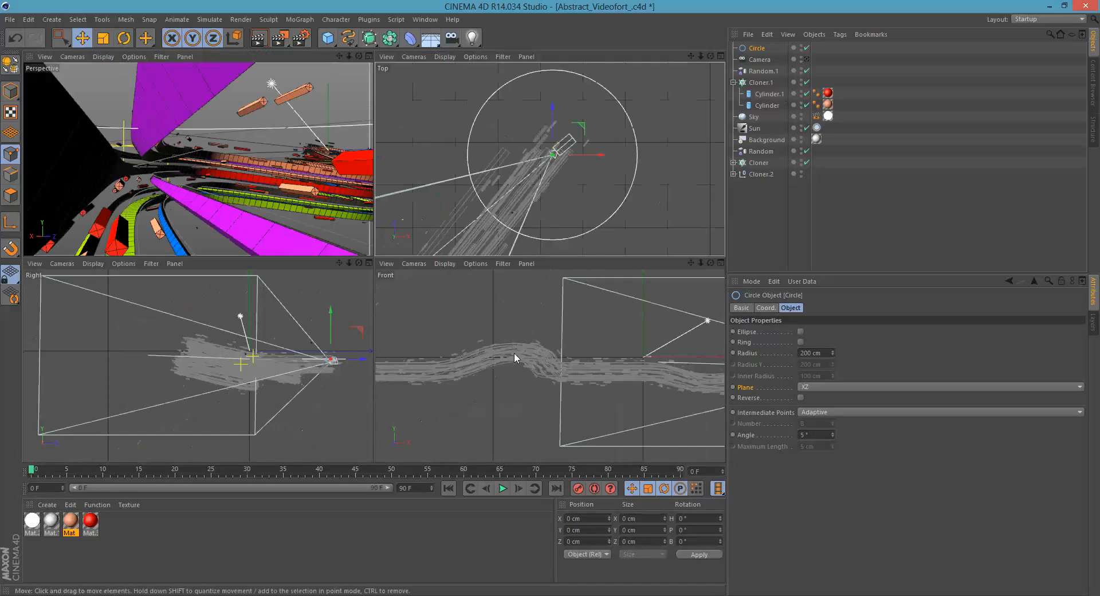
middle_click(513, 352)
alt+right_drag(497, 311, 351, 337)
alt+middle_drag(598, 290, 374, 333)
alt+right_drag(548, 304, 653, 313)
alt+middle_drag(523, 314, 453, 317)
middle_click(452, 321)
middle_click(435, 161)
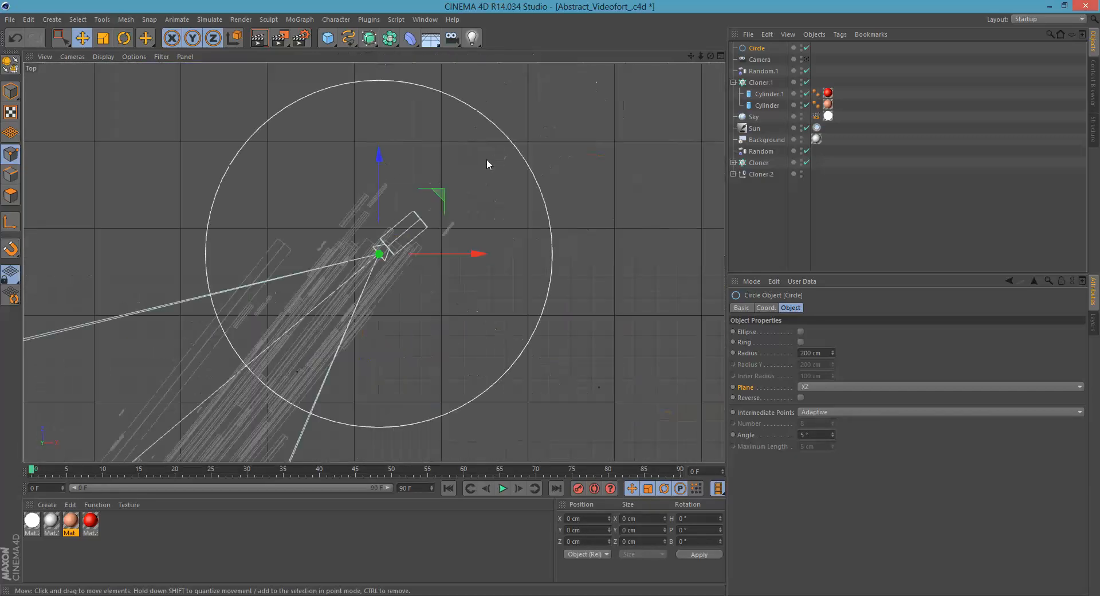
click(766, 59)
click(814, 34)
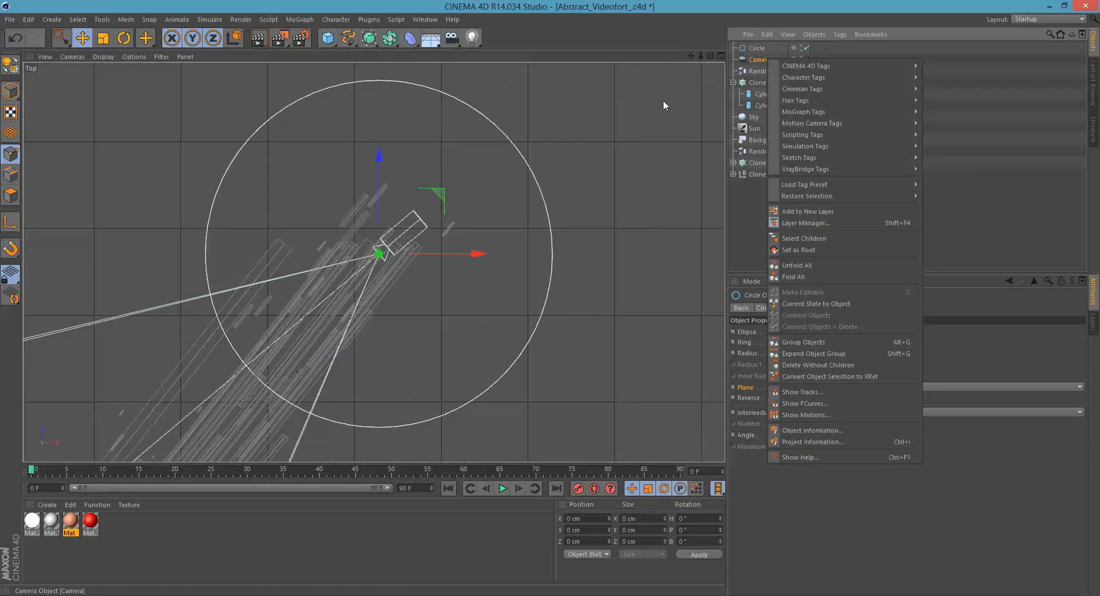
click(934, 150)
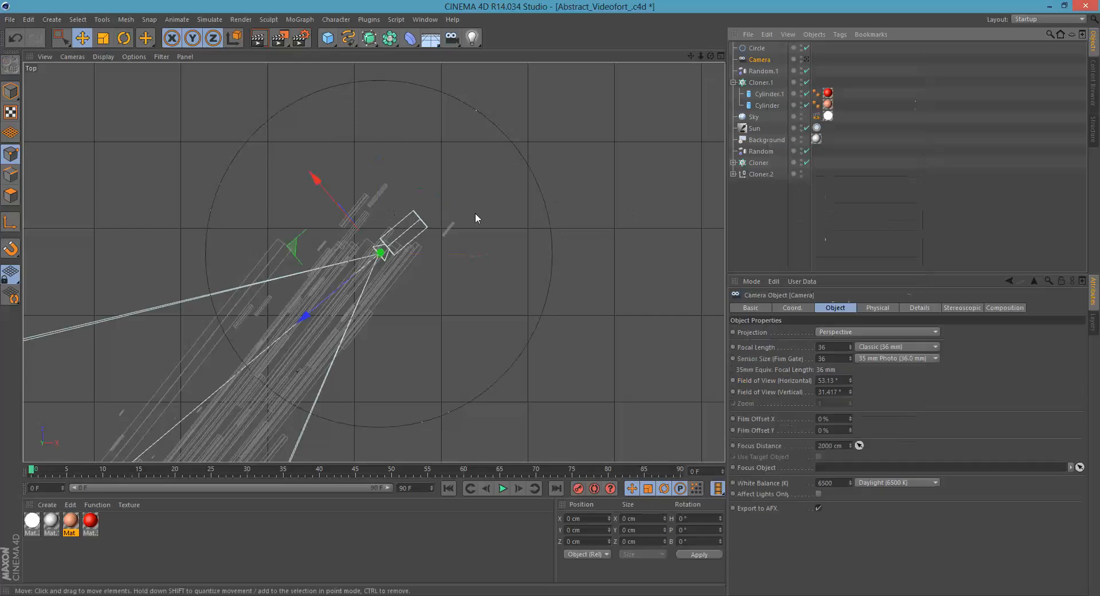
Step: Add an Align to Spline tag to the Camera with Circle as its spline path
middle_click(474, 212)
middle_click(218, 210)
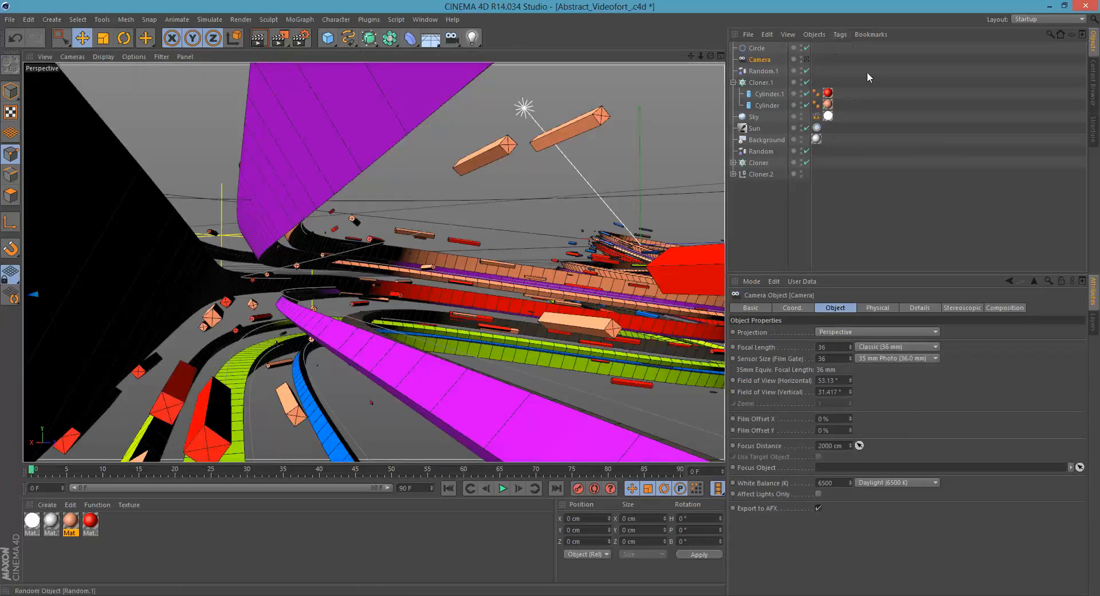
right_click(763, 62)
mouse_move(805, 70)
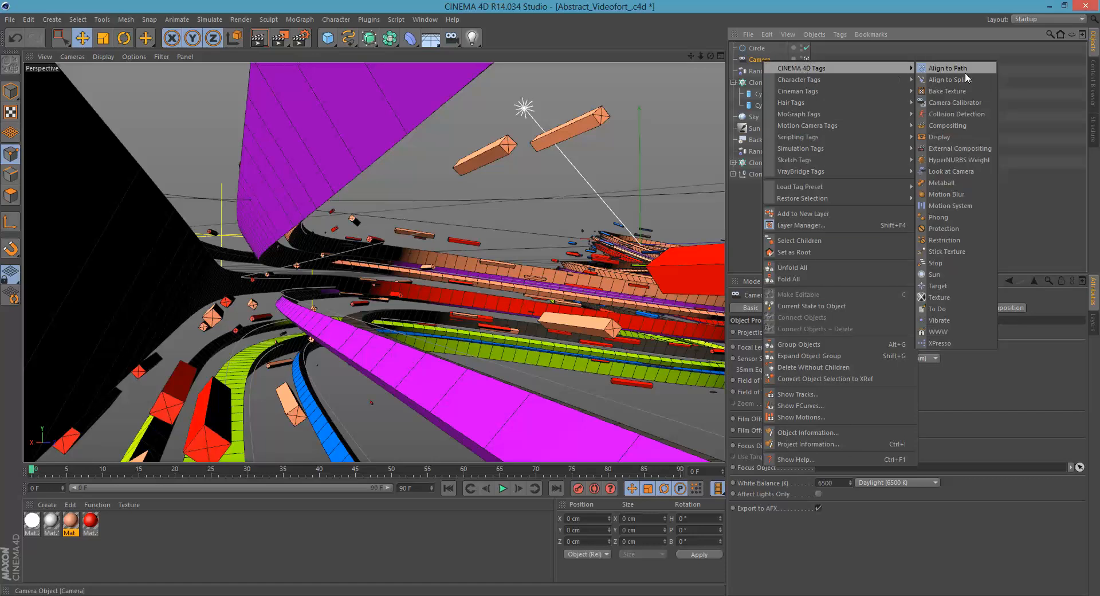
click(934, 82)
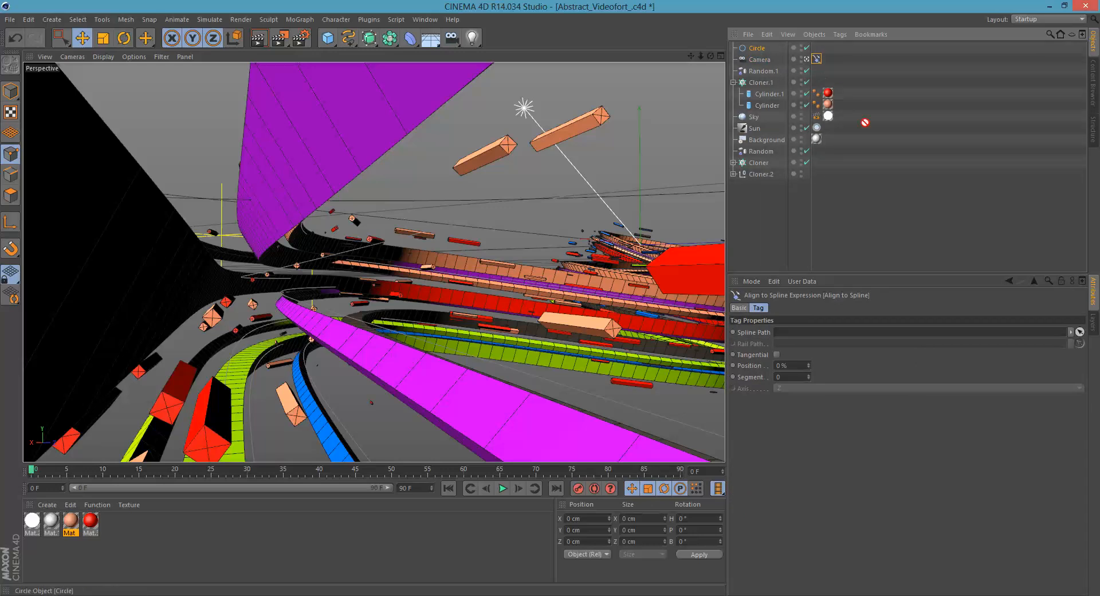
drag(831, 318, 831, 332)
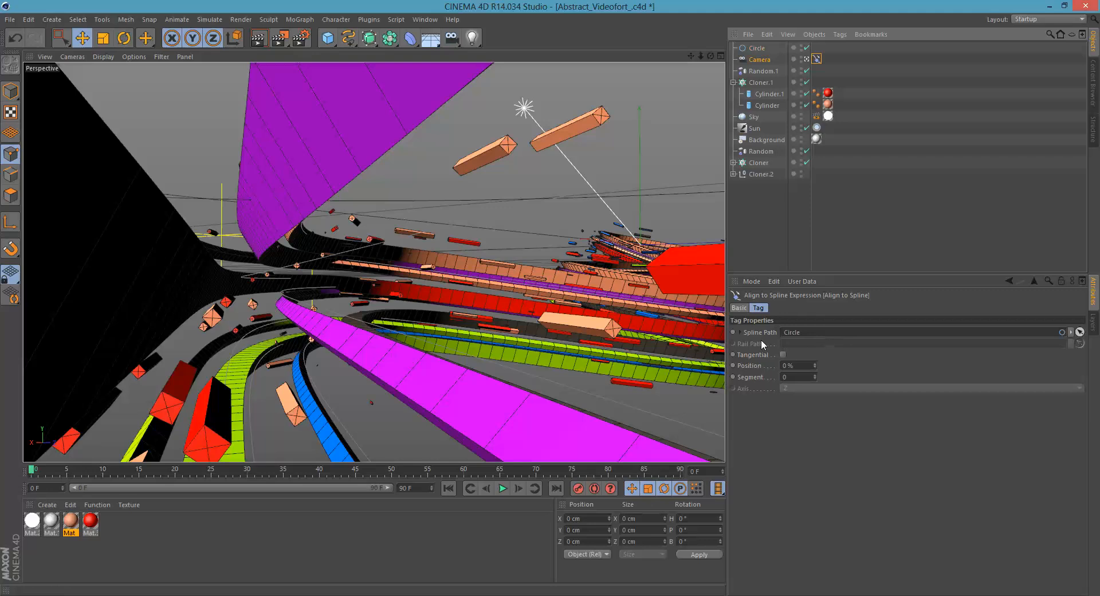
click(817, 59)
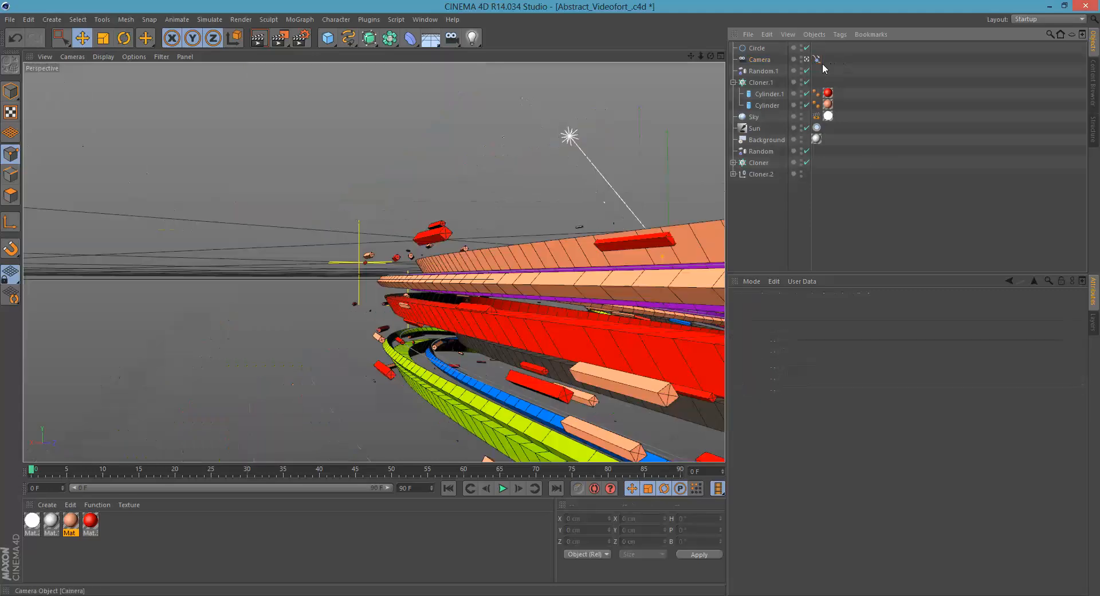
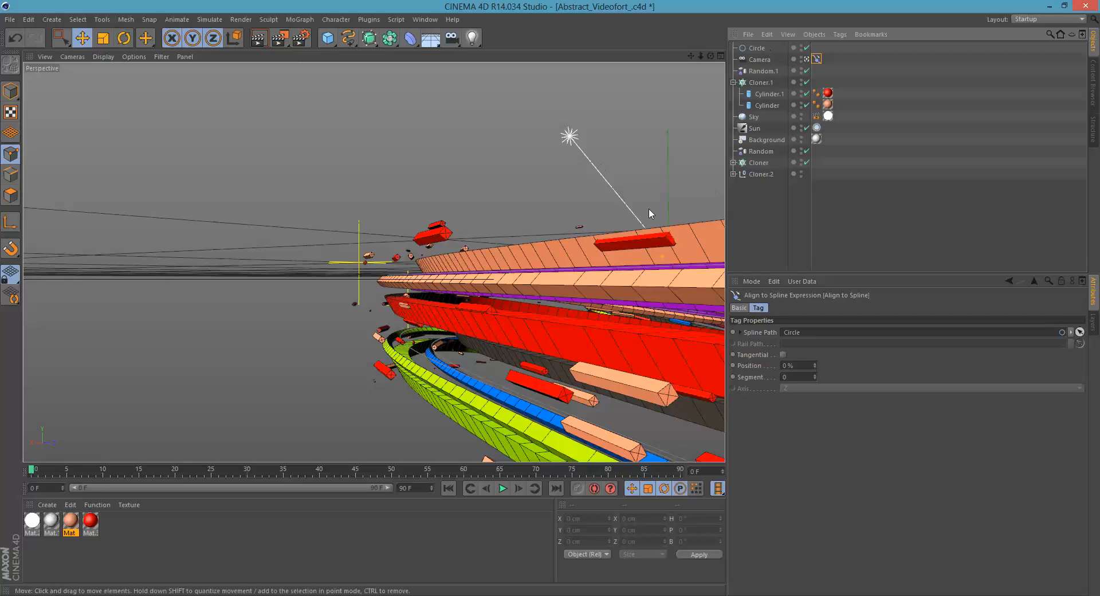
Step: Examine the camera's location and facing direction on the circle path in the Top view
middle_click(568, 235)
middle_click(487, 253)
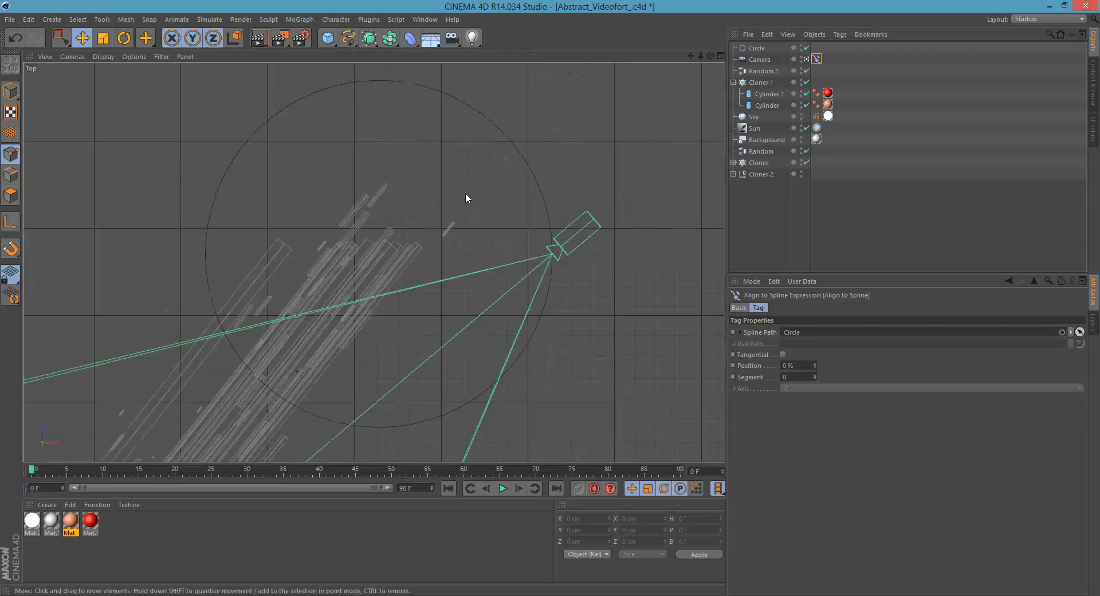
scroll(466, 197, down, 10)
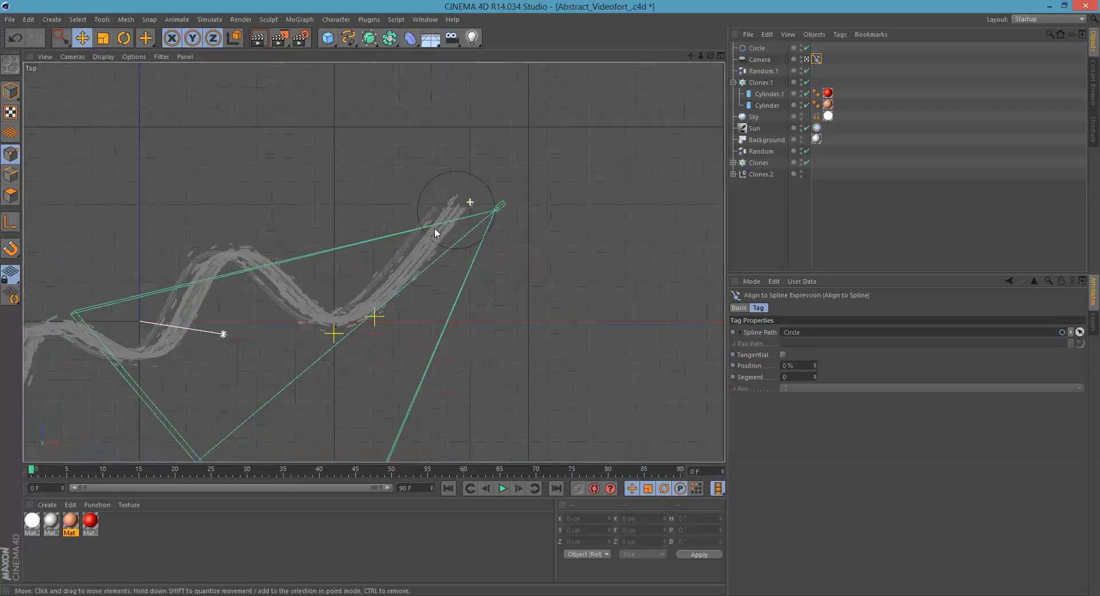
mouse_move(435, 228)
alt+middle_down()
mouse_move(432, 259)
mouse_move(434, 236)
mouse_move(416, 238)
alt+middle_up()
scroll(433, 224, up, 3)
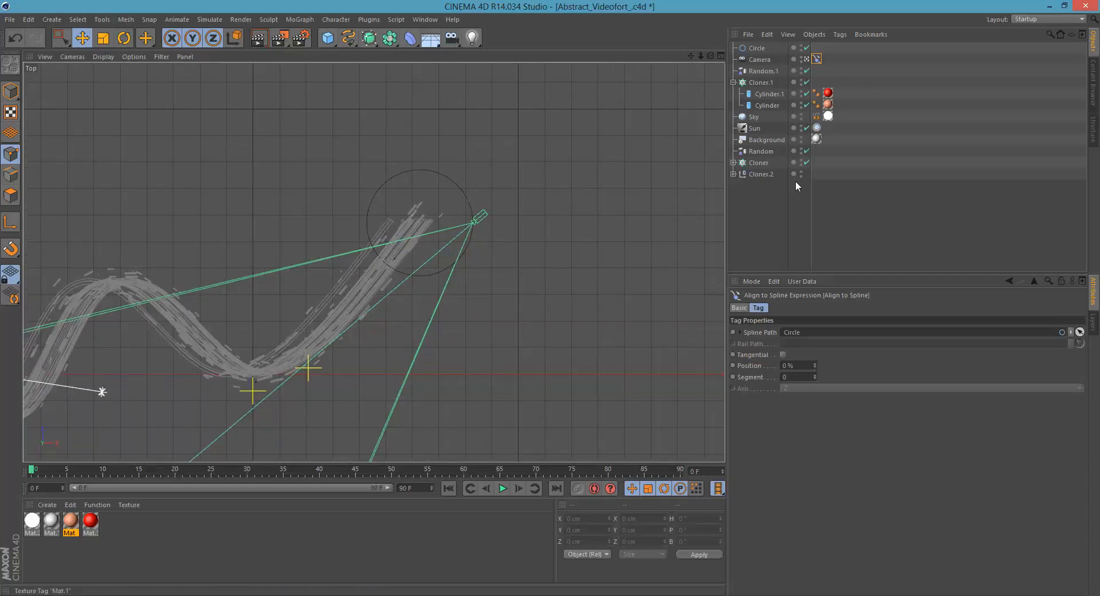
alt+right_drag(487, 192, 507, 225)
alt+middle_drag(507, 224, 514, 239)
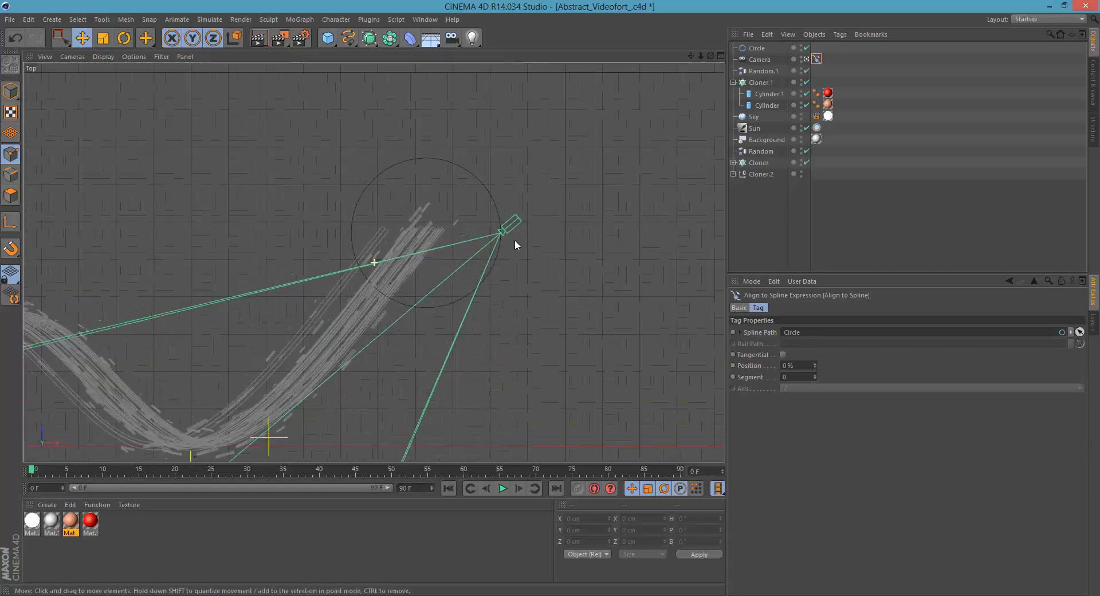
Step: Add a Target tag to the Camera and assign Circle as its target object
alt+drag(514, 239, 496, 253)
alt+middle_drag(496, 252, 493, 251)
scroll(453, 213, up, 1)
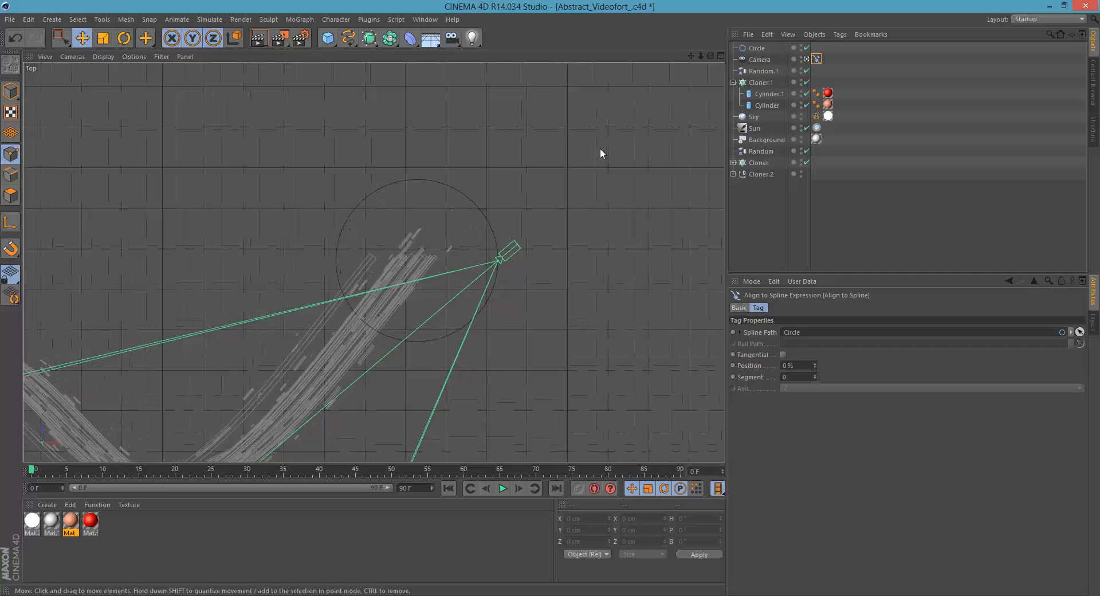
right_click(759, 61)
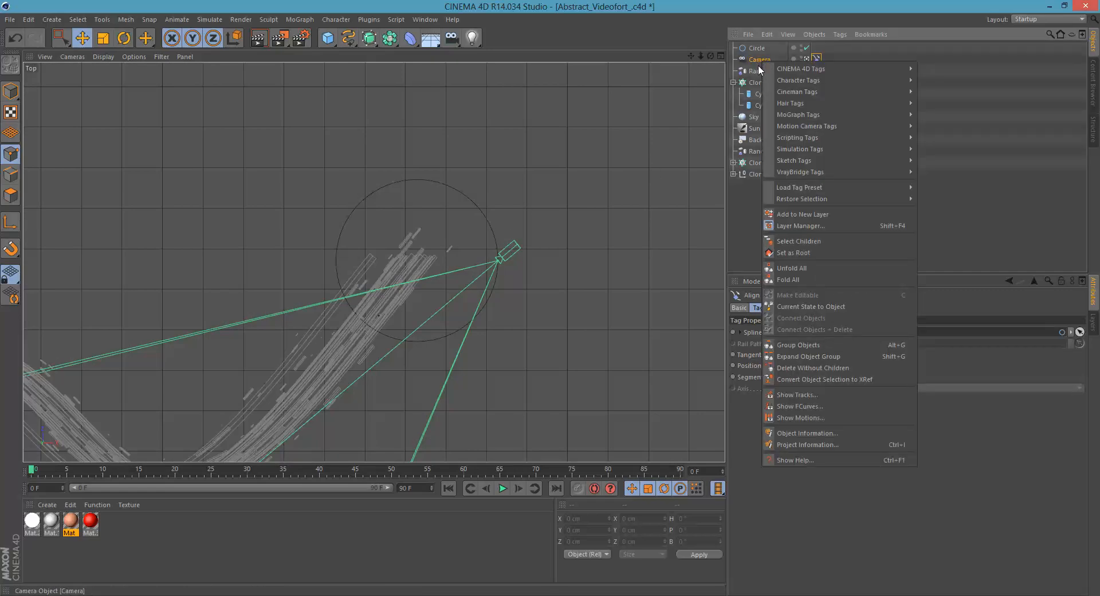
mouse_move(805, 69)
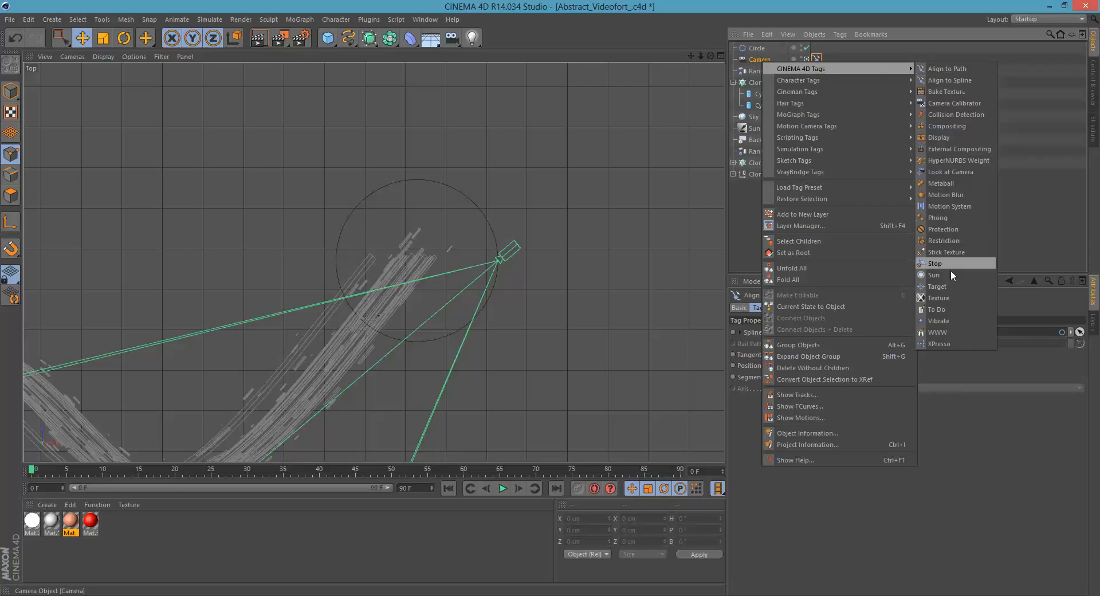
click(939, 286)
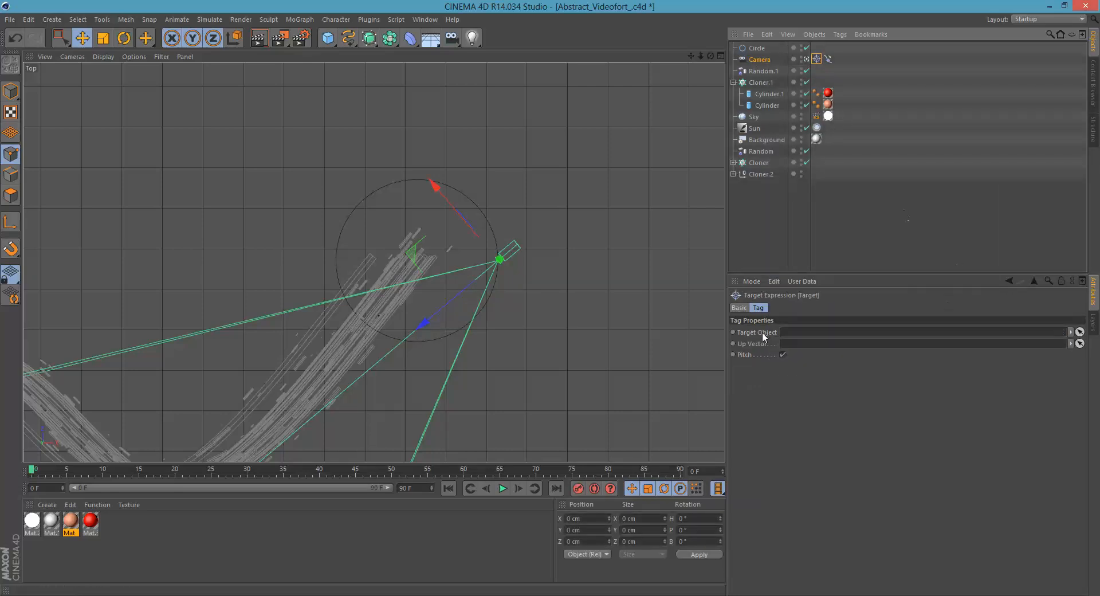
click(800, 332)
drag(753, 49, 753, 50)
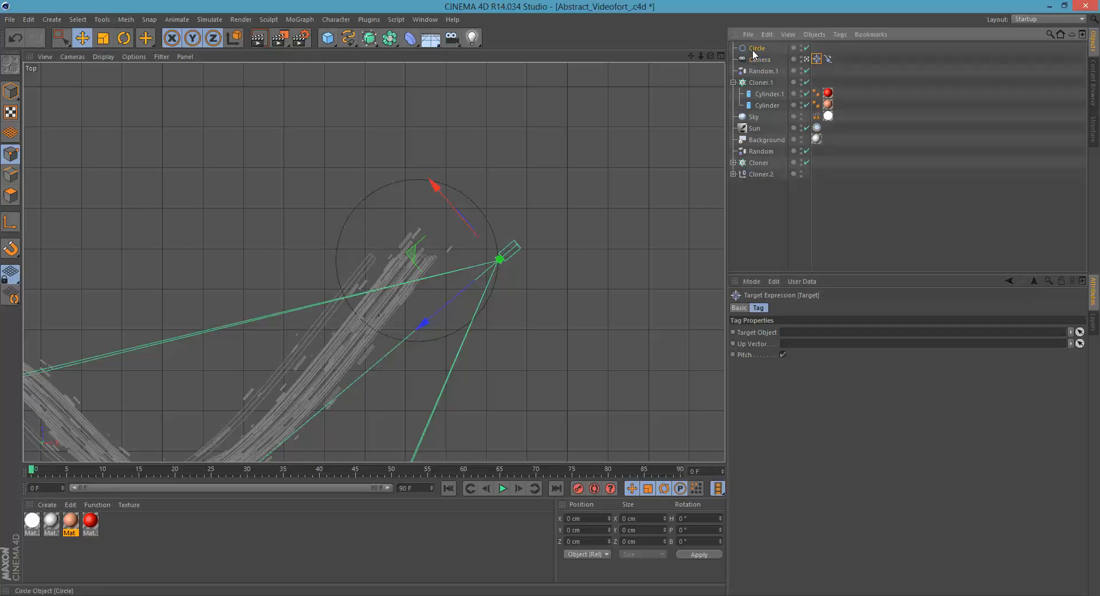
mouse_move(829, 317)
mouse_down()
mouse_move(825, 338)
mouse_move(827, 326)
mouse_up()
drag(757, 49, 759, 53)
drag(831, 315, 829, 333)
alt+right_drag(457, 250, 513, 245)
alt+middle_drag(360, 277, 354, 282)
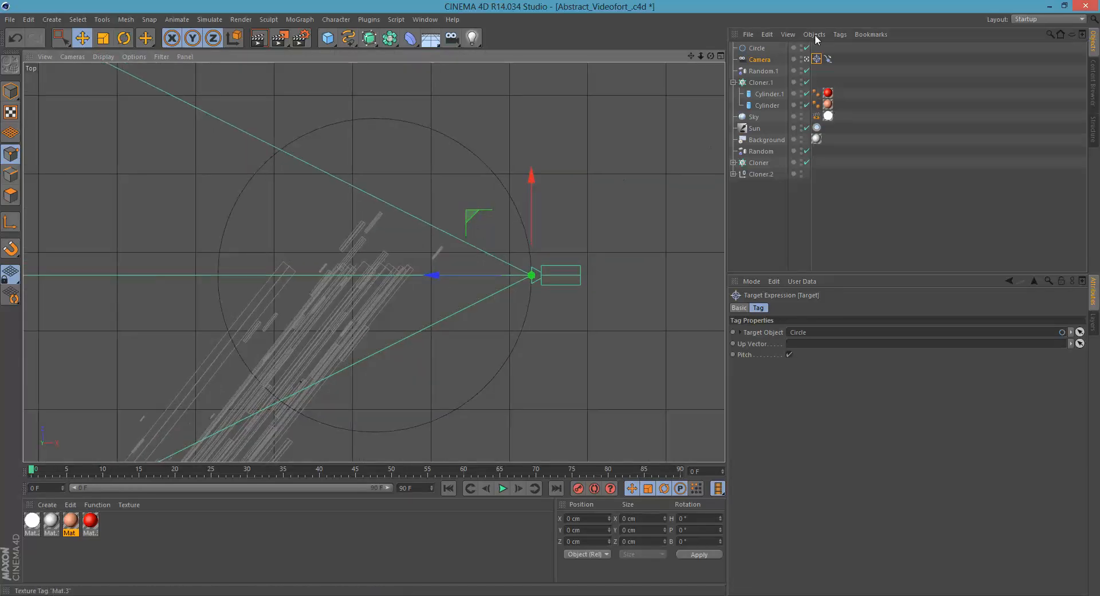
Step: Set the circle's heading rotation to 20° and try a larger radius for the circle
click(757, 48)
click(766, 307)
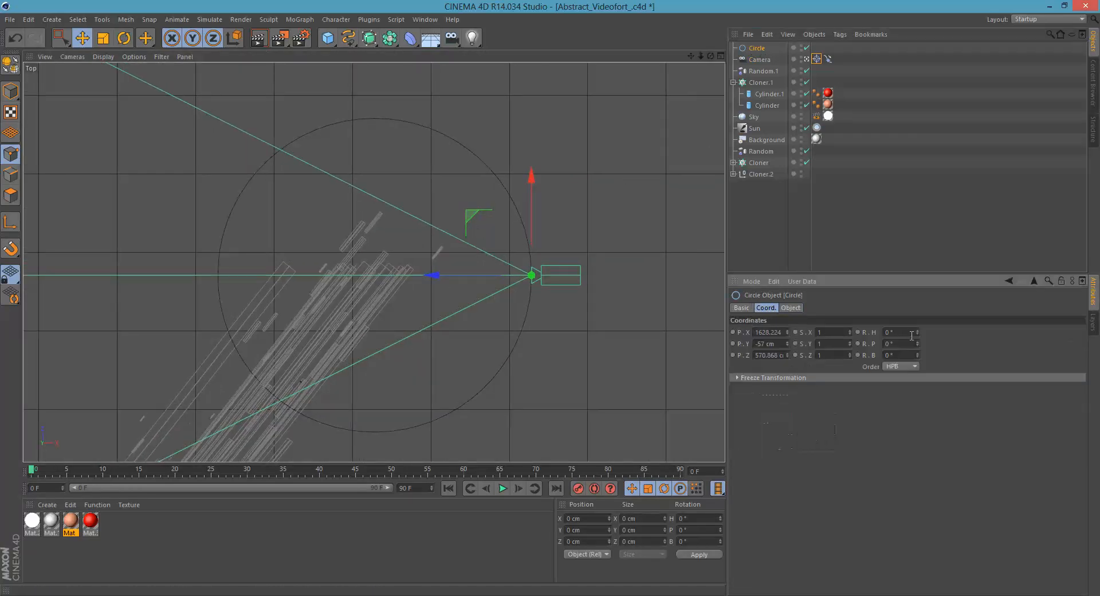
drag(916, 332, 920, 388)
key(ctrl+z)
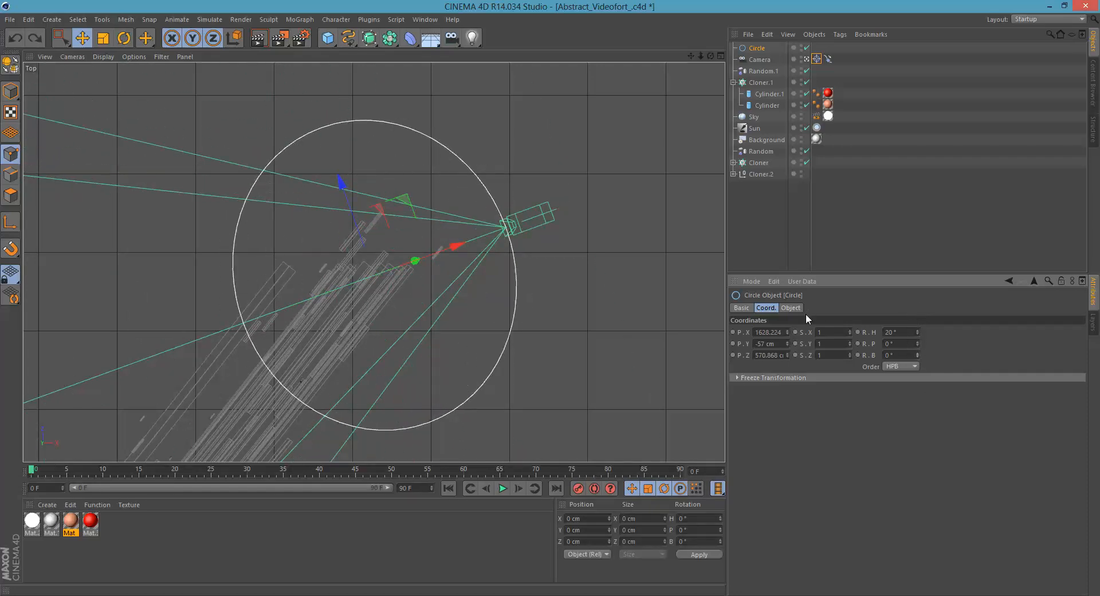
click(796, 308)
drag(836, 353, 789, 335)
click(767, 308)
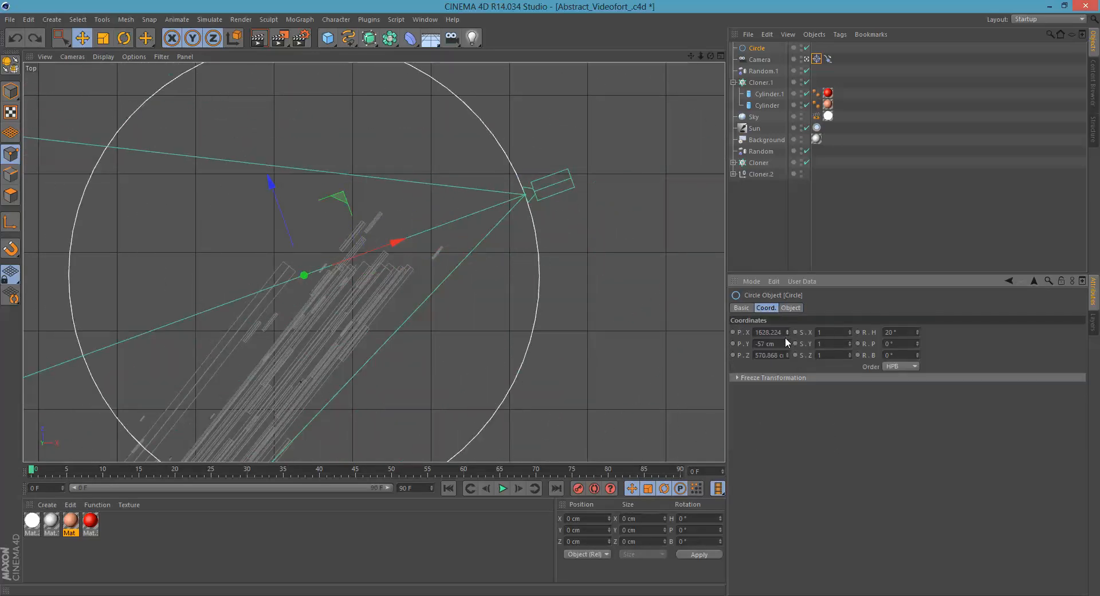
Step: Set the circle's heading rotation to 51° so the camera looks along the pipes
scroll(590, 304, down, 3)
middle_click(590, 304)
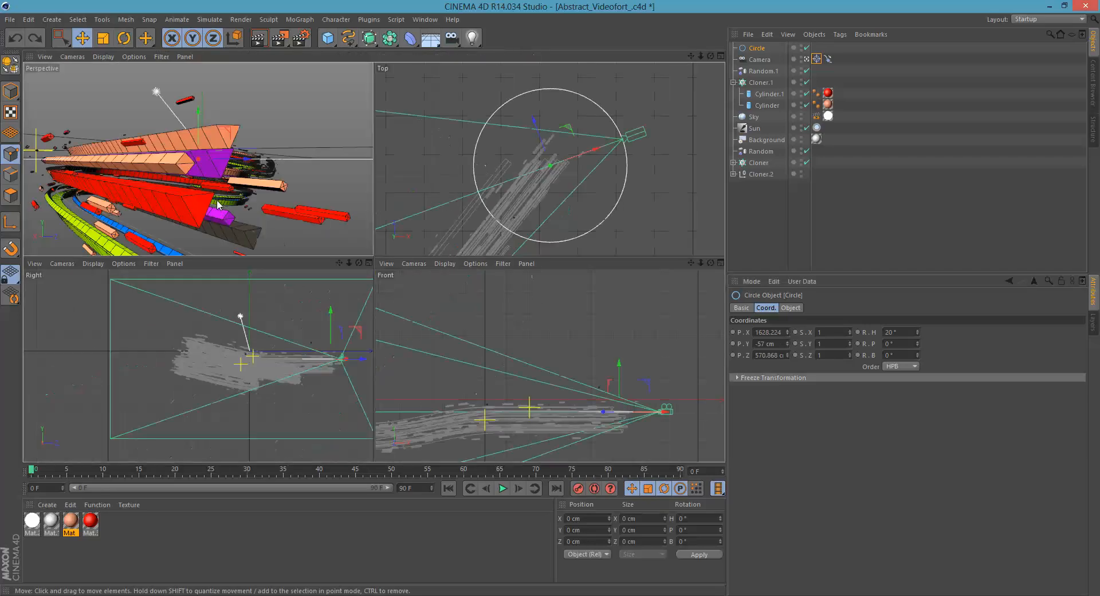
middle_click(218, 205)
middle_click(375, 280)
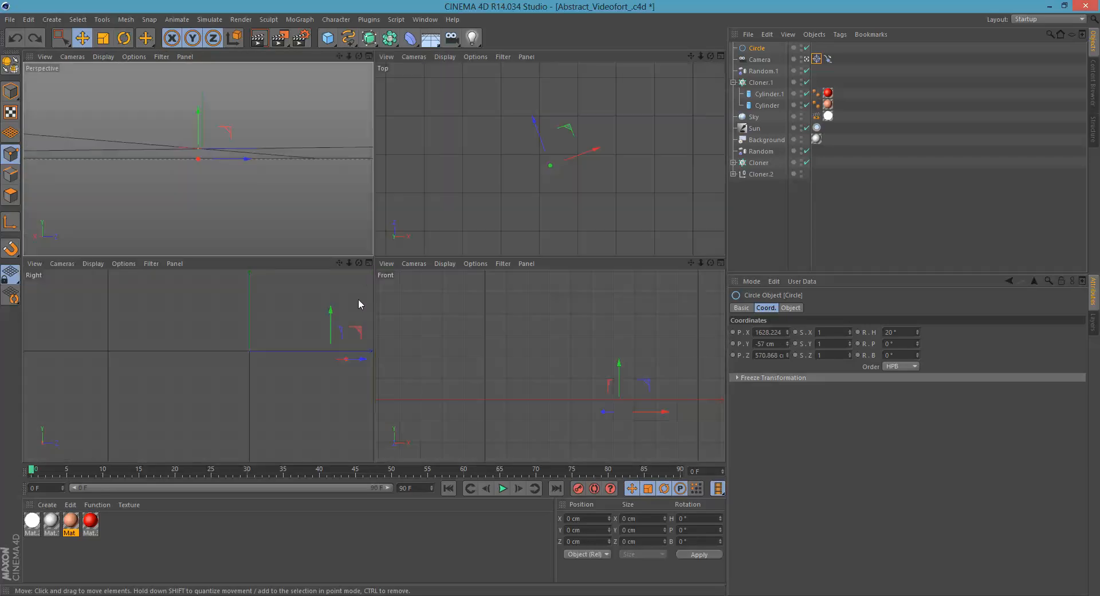
middle_click(519, 173)
scroll(399, 262, up, 2)
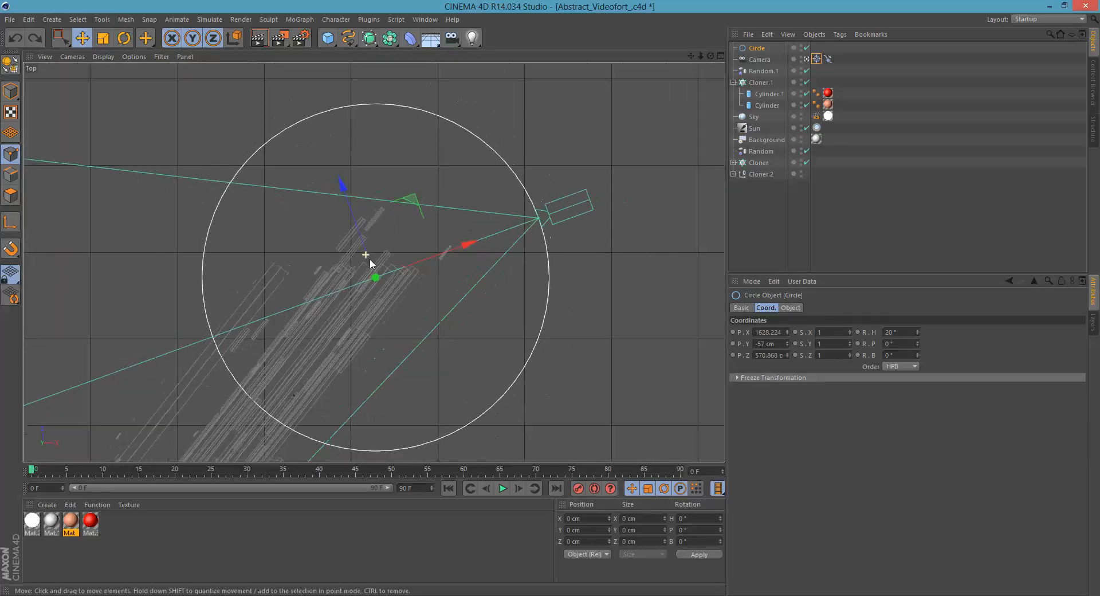
drag(920, 330, 912, 313)
alt+middle_drag(385, 264, 421, 236)
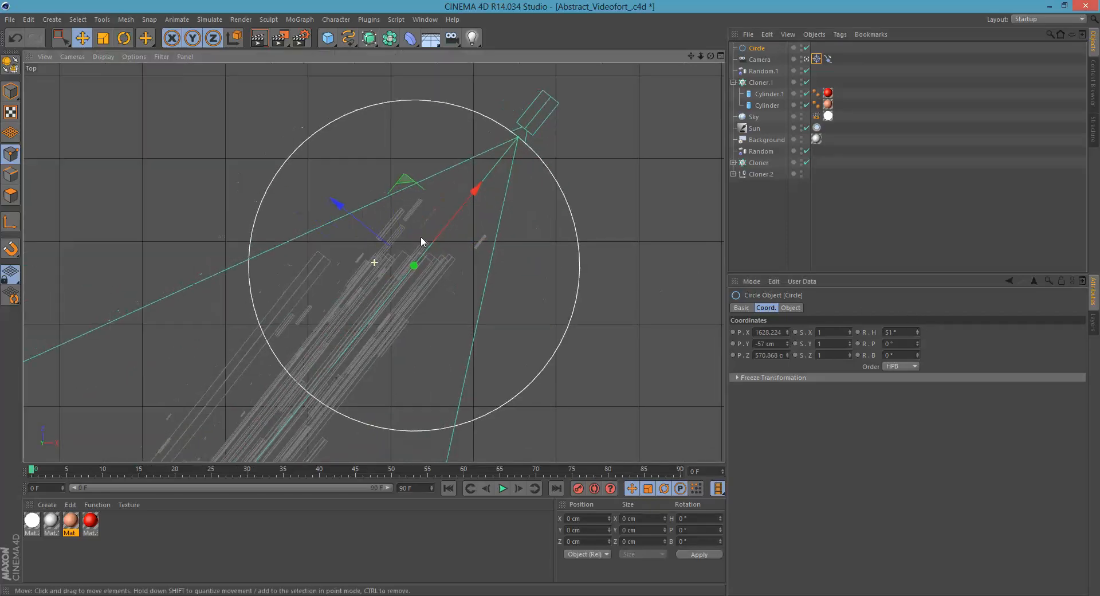
Step: Move the circle in among the pipes to X 1496.224, Y -87 cm, Z 417.868 and save the project
middle_click(334, 210)
middle_click(180, 200)
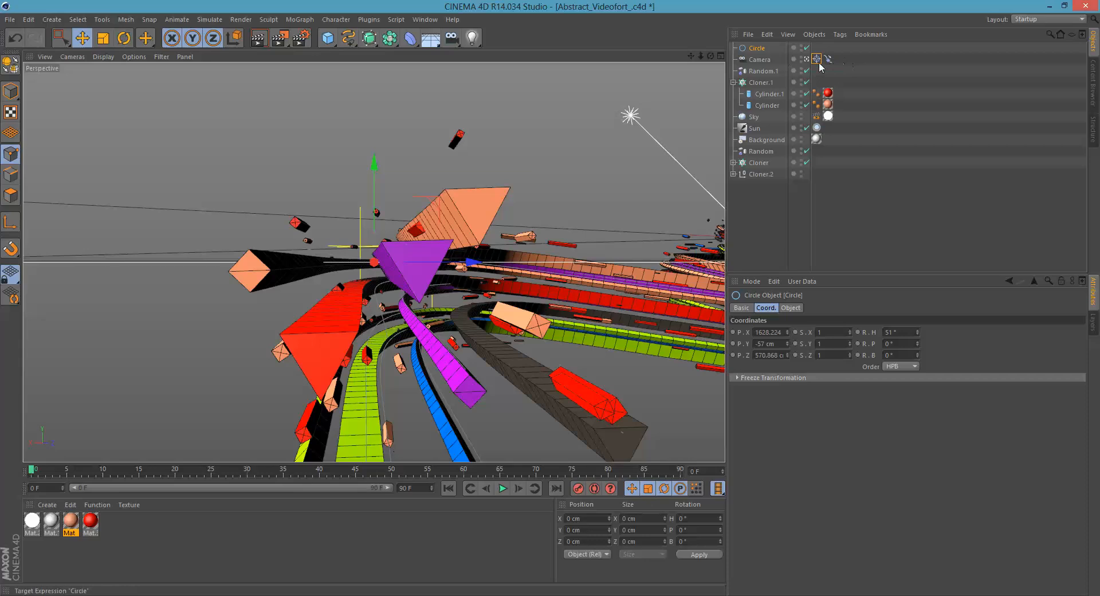
drag(786, 356, 932, 477)
click(786, 353)
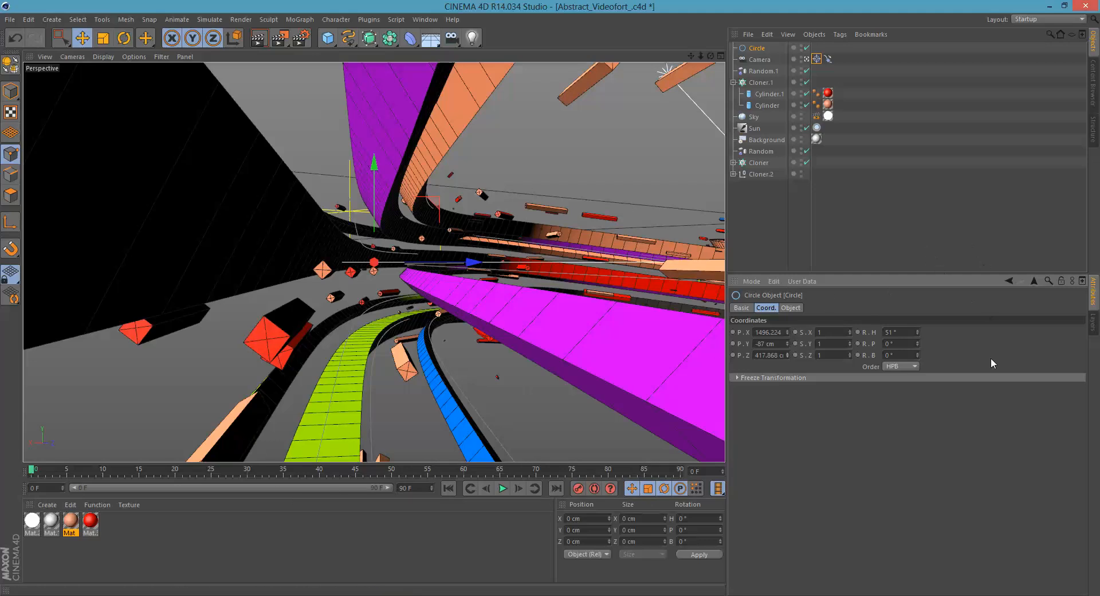
key(ctrl+s)
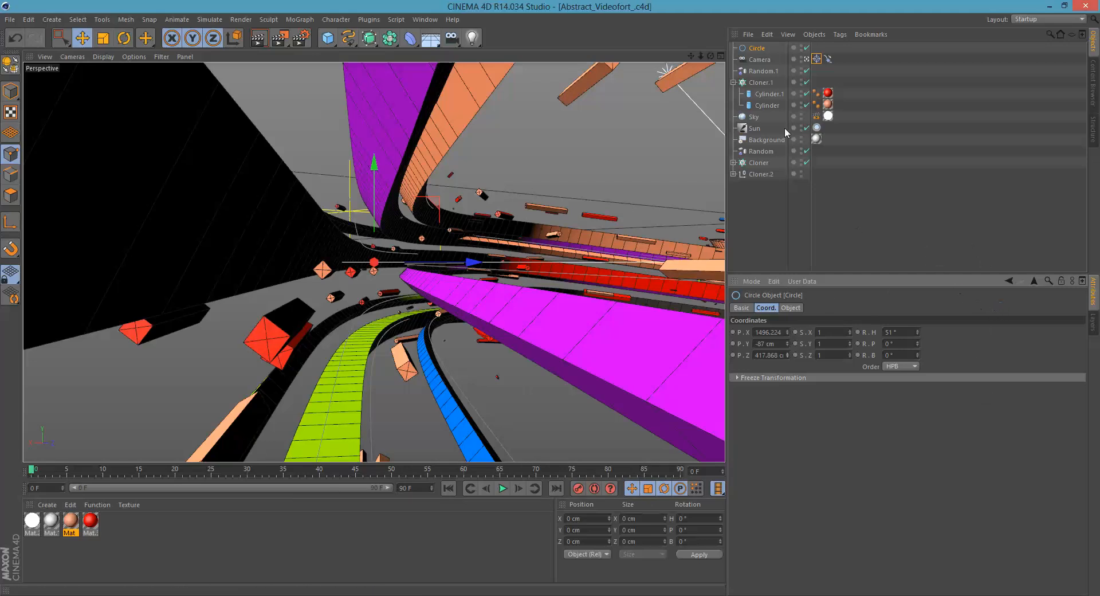
Step: Try other bank, heading and Z position values for the circle and undo them
click(757, 48)
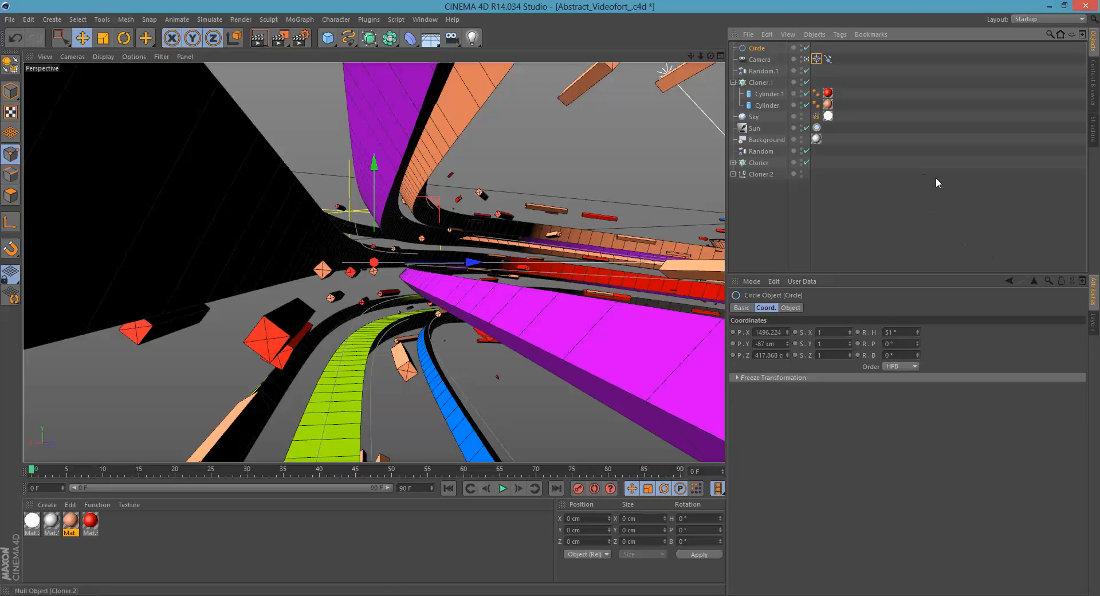
drag(917, 355, 917, 353)
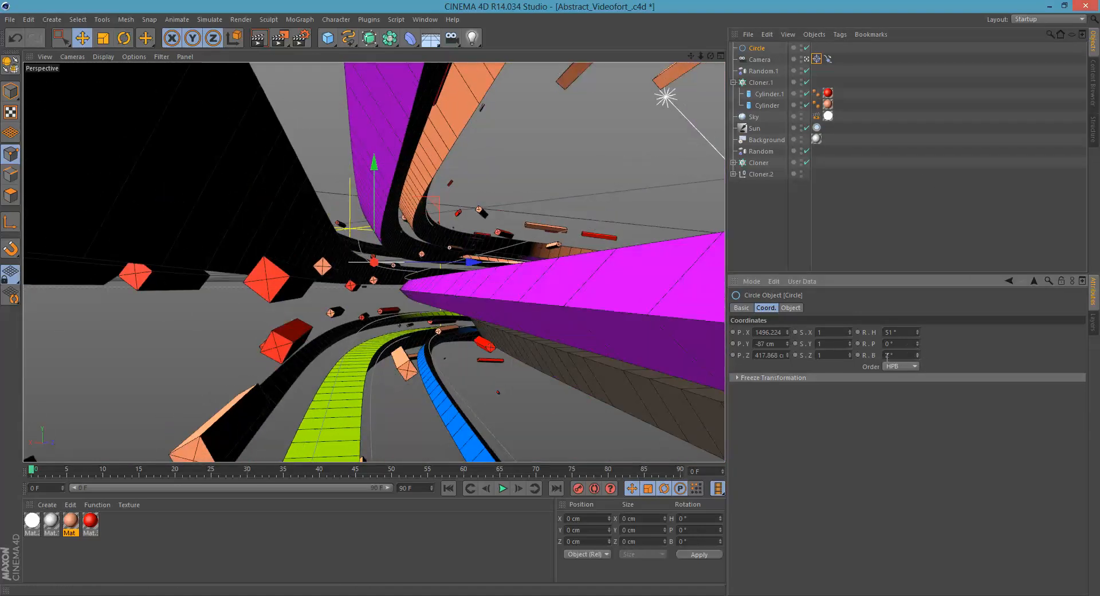
drag(918, 332, 917, 333)
drag(787, 355, 791, 352)
key(ctrl+z)
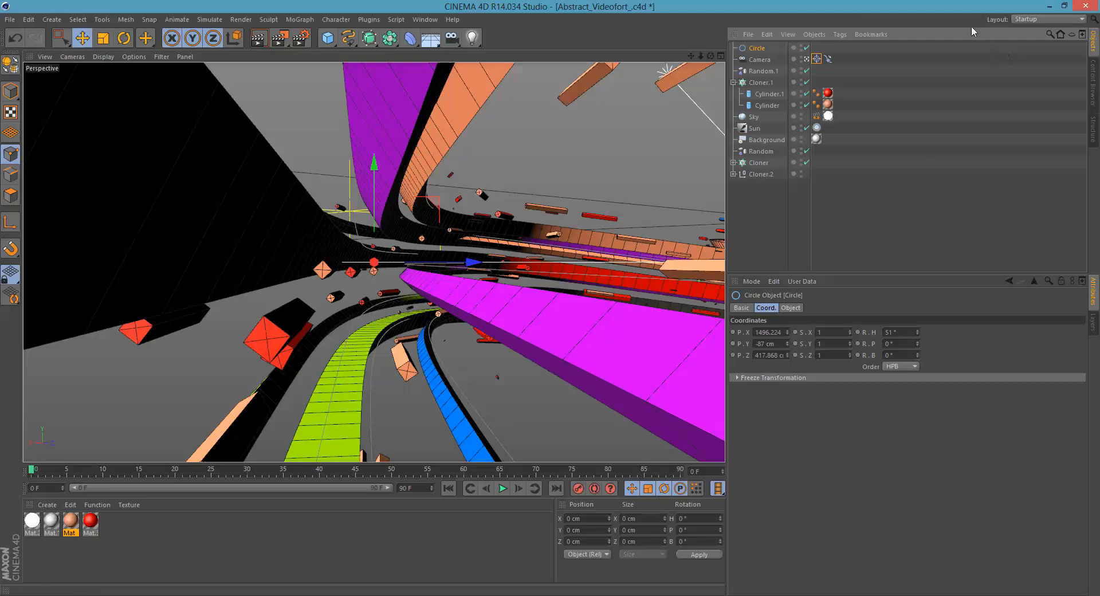
Step: Switch the interface layout to Animation
double_click(949, 10)
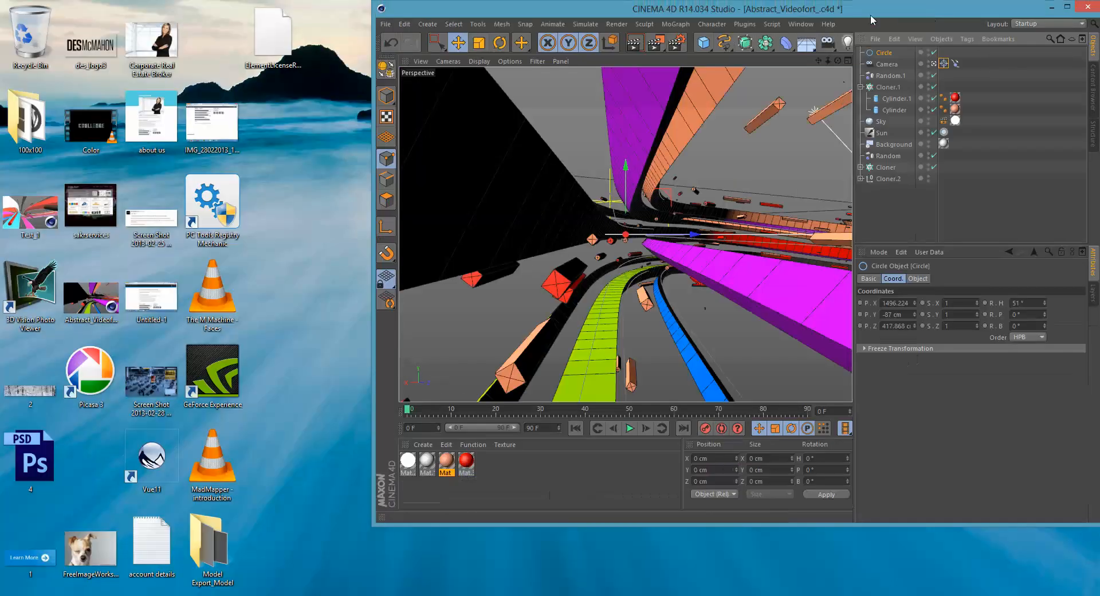
double_click(871, 15)
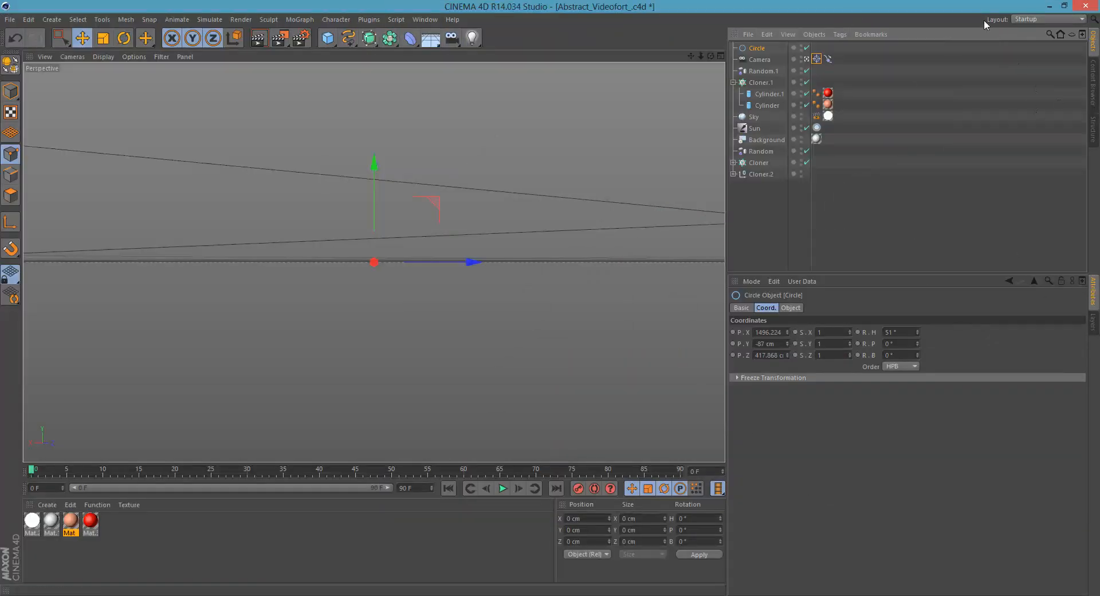
click(1034, 21)
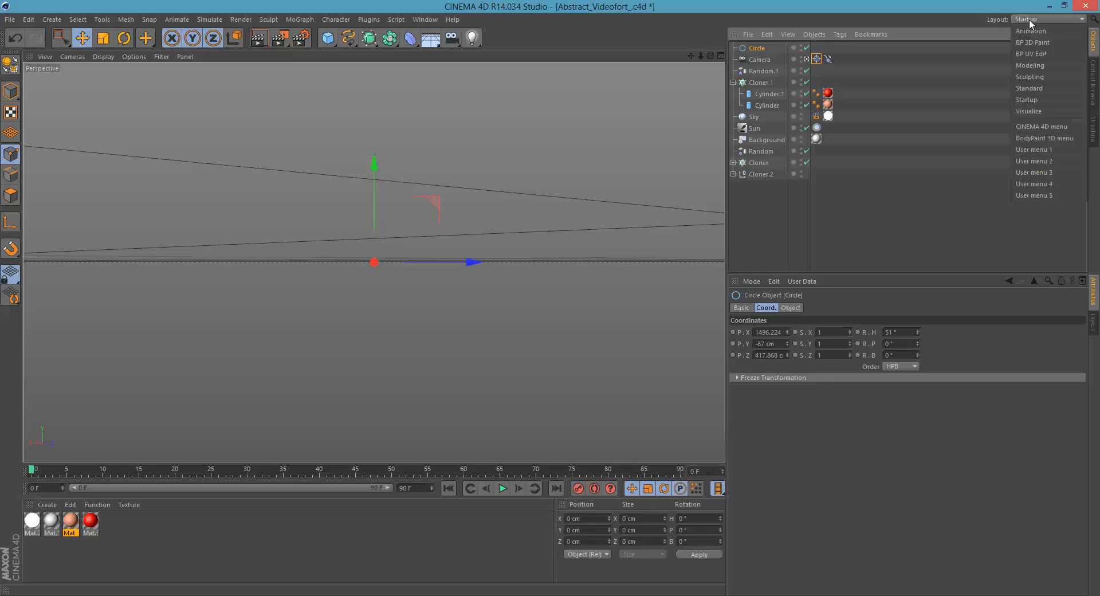
click(1036, 31)
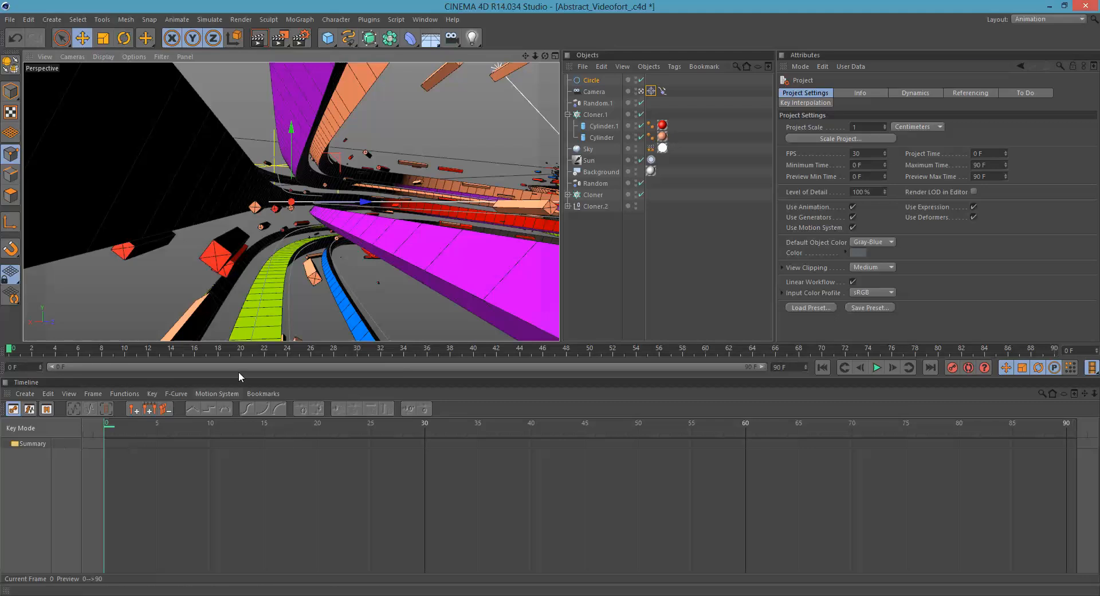
Step: Set keyframes at frame 0 for the circle's X, Y and Z position and its heading, pitch and bank rotation
click(601, 82)
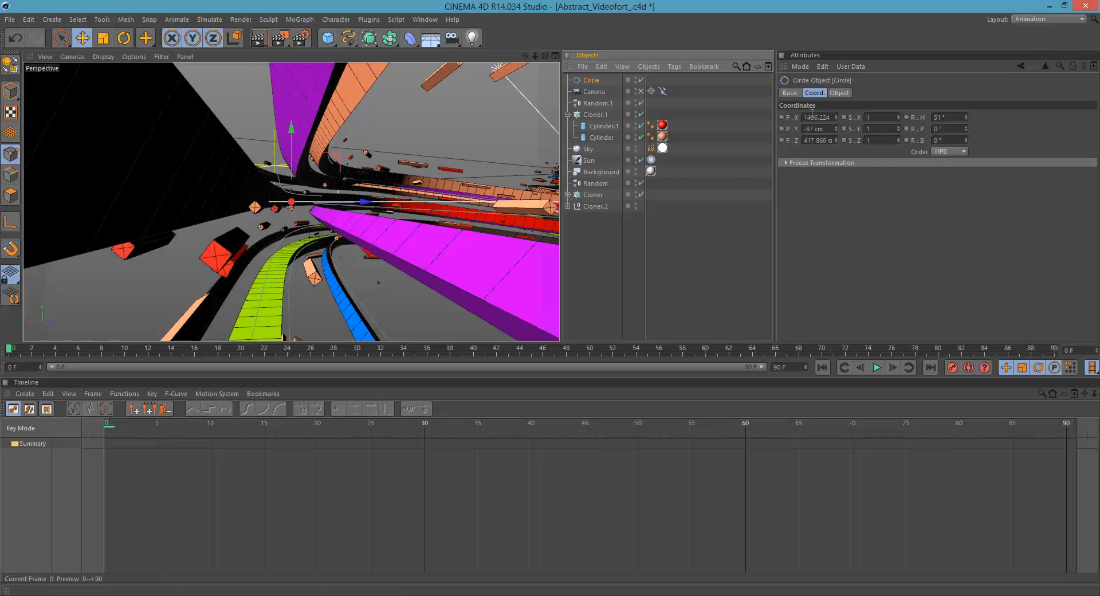
click(818, 96)
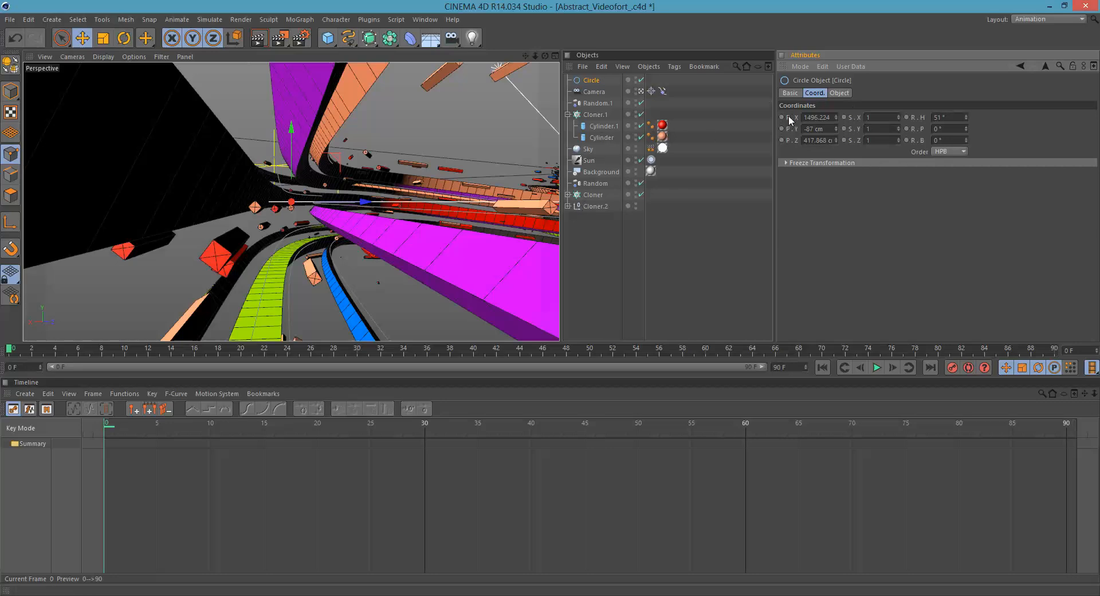
drag(788, 115, 780, 149)
click(781, 118)
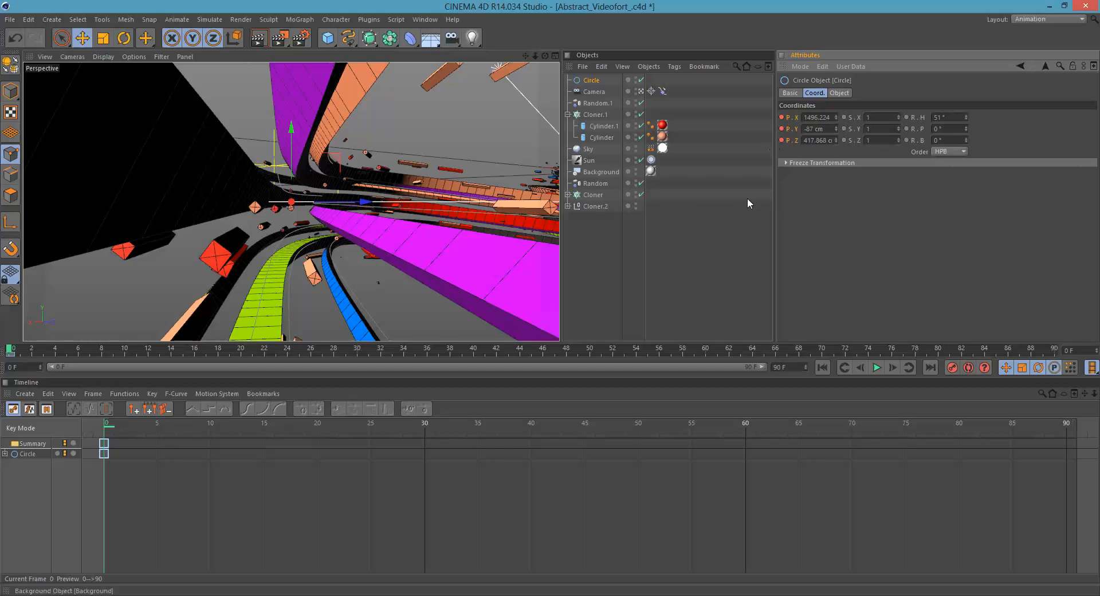
Step: Set a keyframe for the circle's 200 cm radius at frame 0, keeping all its keys on that frame
shift+click(841, 93)
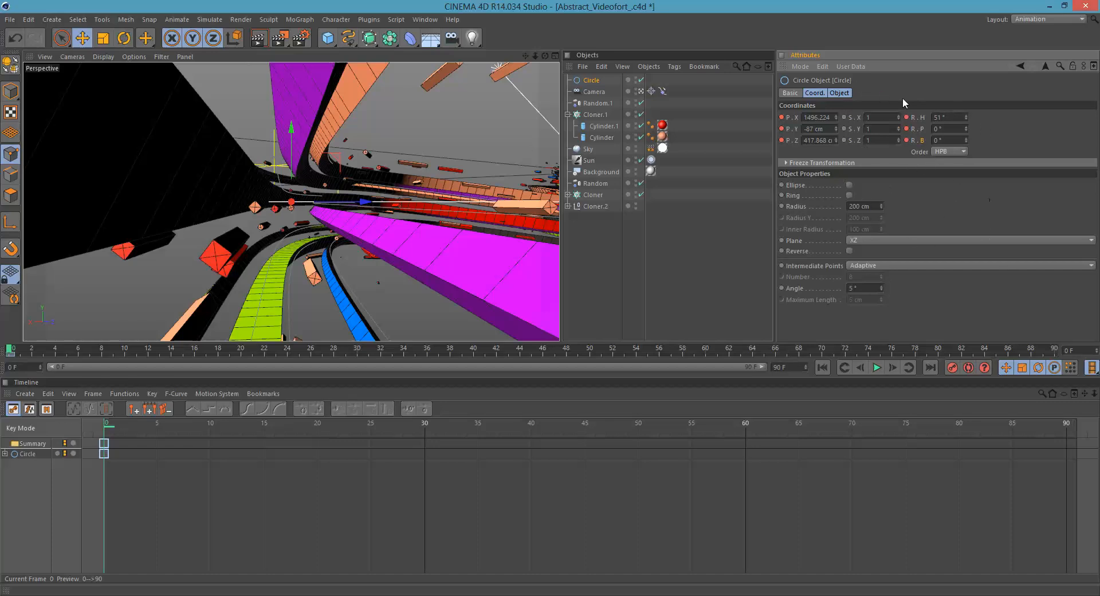
click(839, 93)
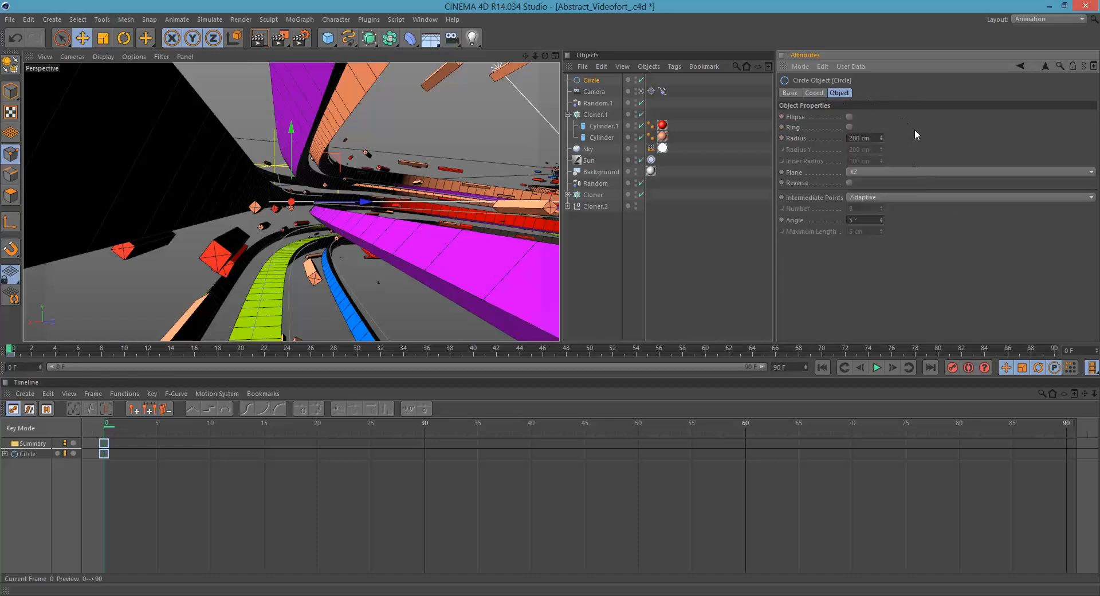
click(812, 94)
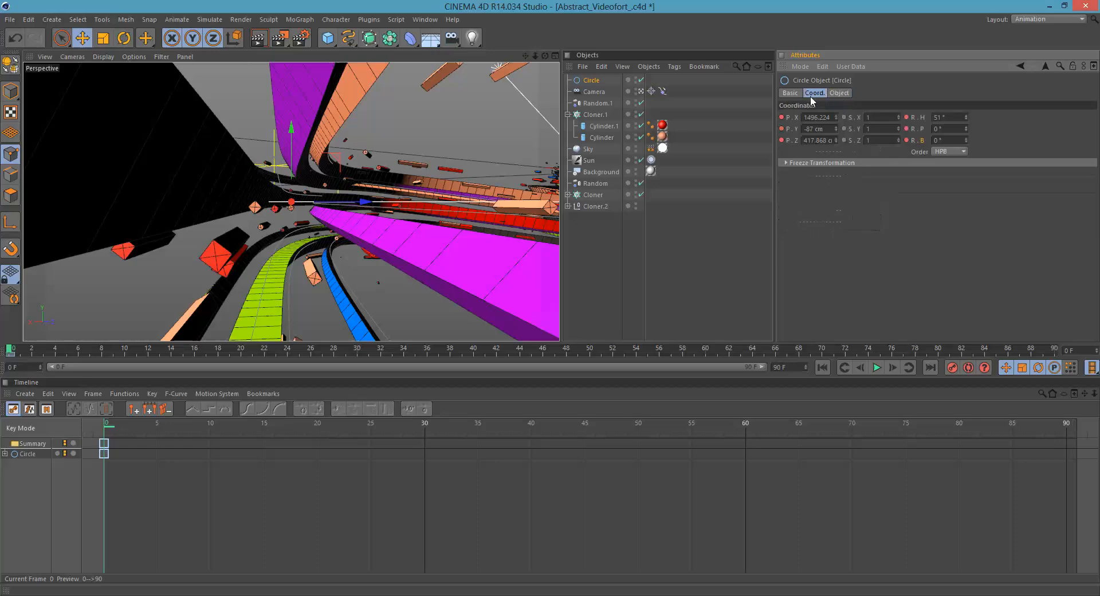
click(835, 94)
click(818, 94)
shift+click(844, 94)
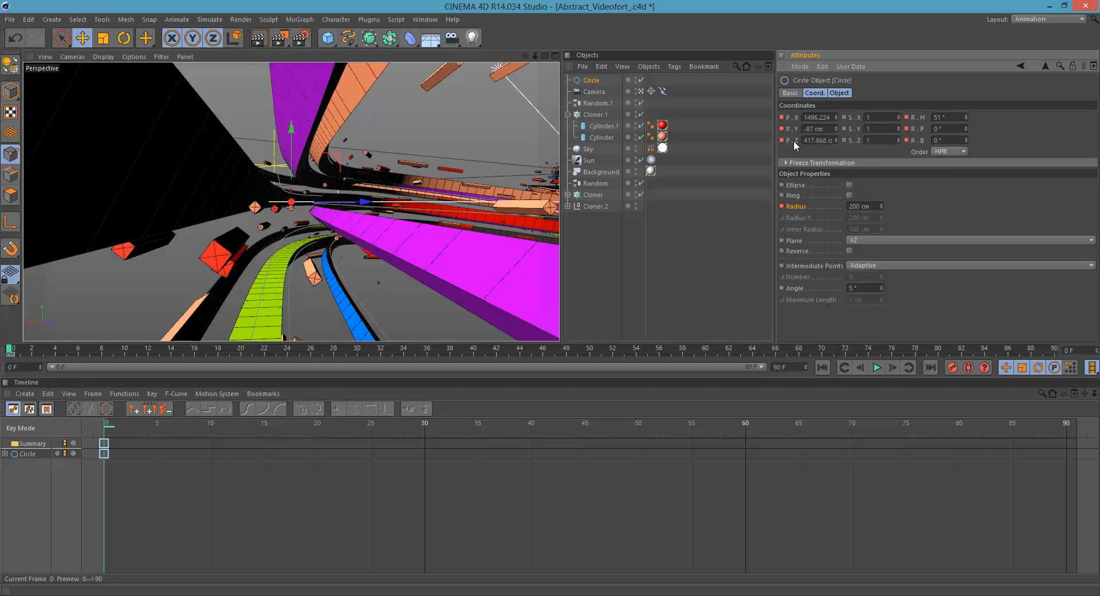
key(Return)
mouse_move(11, 349)
mouse_down()
mouse_move(99, 348)
mouse_move(18, 350)
mouse_move(3, 365)
mouse_up()
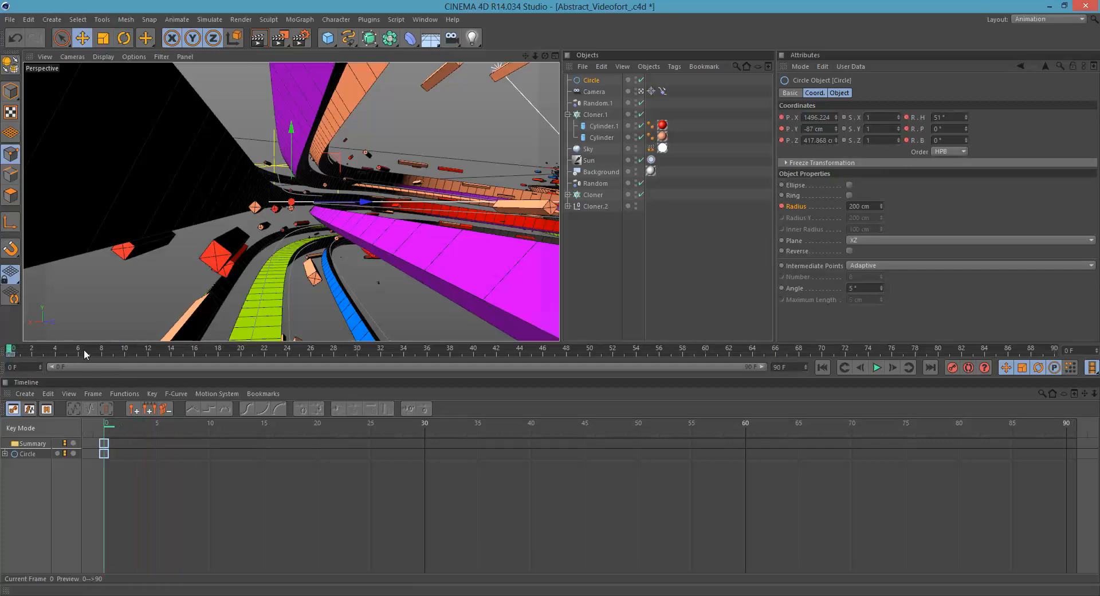
click(10, 353)
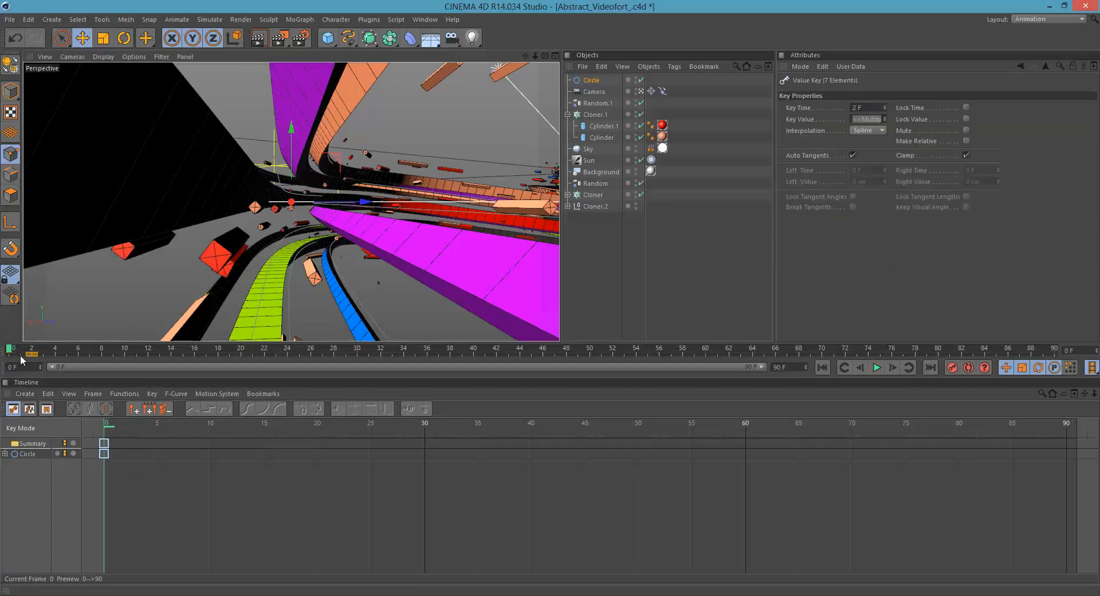
Step: Switch to the maximized top view and frame the circle together with the winding path of the pipes
middle_click(114, 278)
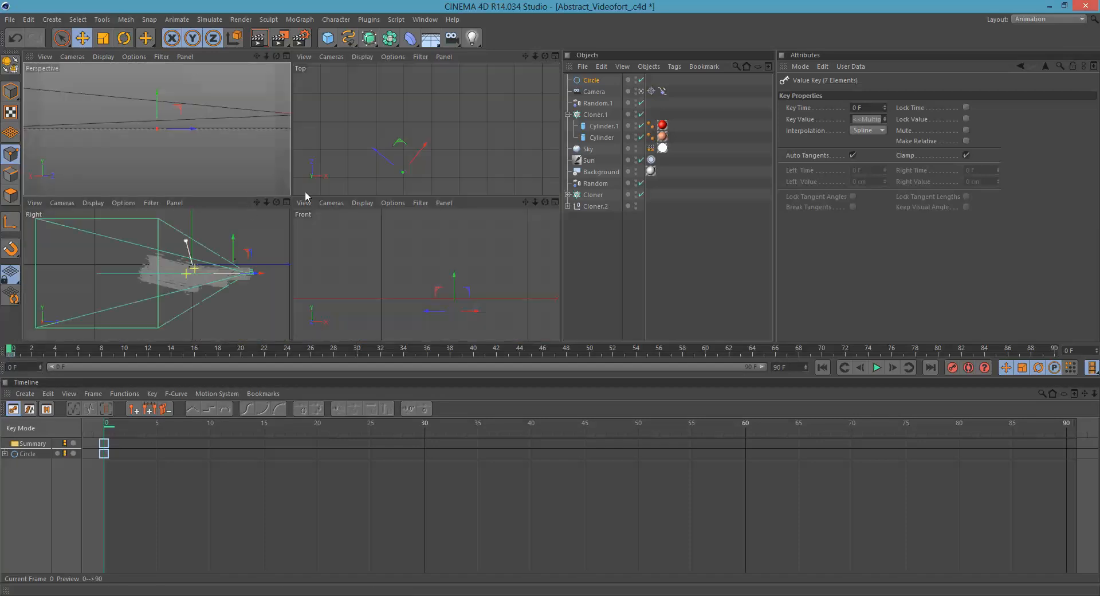
middle_click(313, 183)
alt+middle_drag(190, 307, 311, 207)
scroll(310, 212, down, 5)
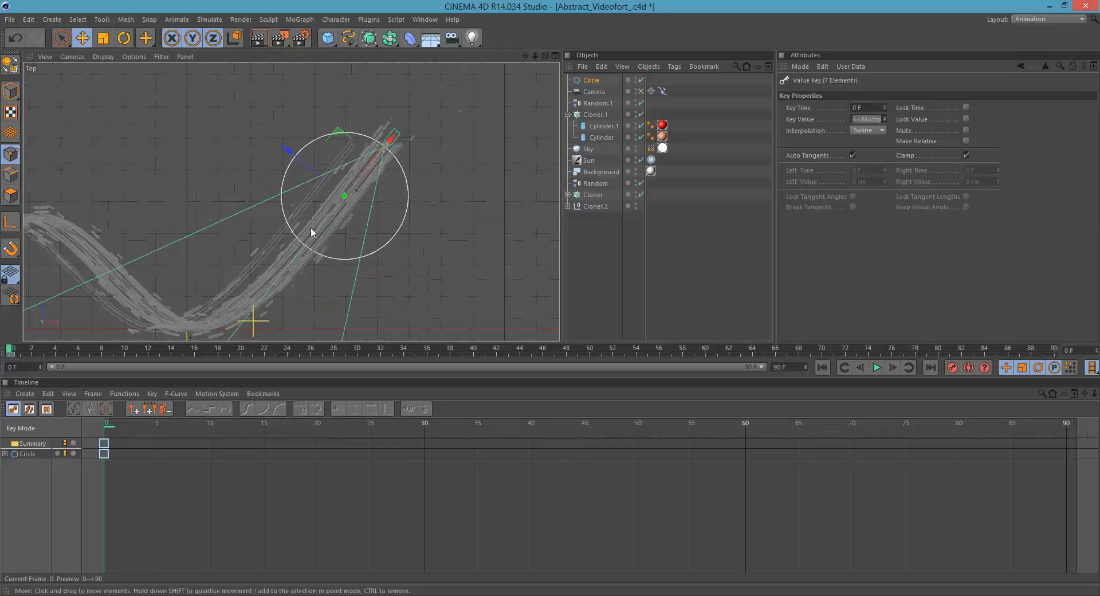
alt+middle_drag(212, 266, 427, 168)
click(591, 80)
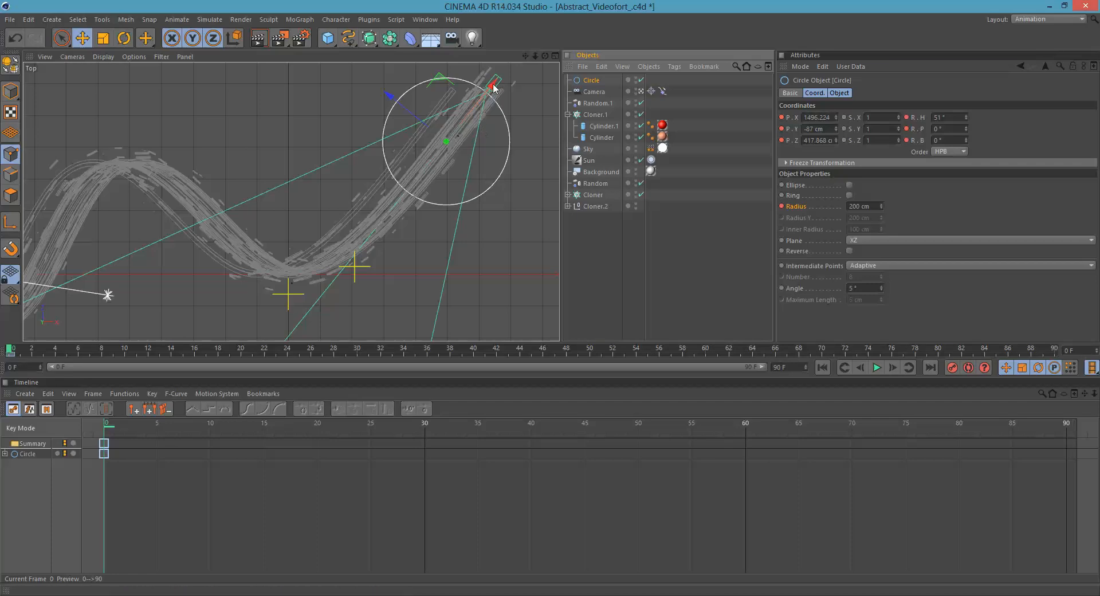
drag(492, 86, 405, 188)
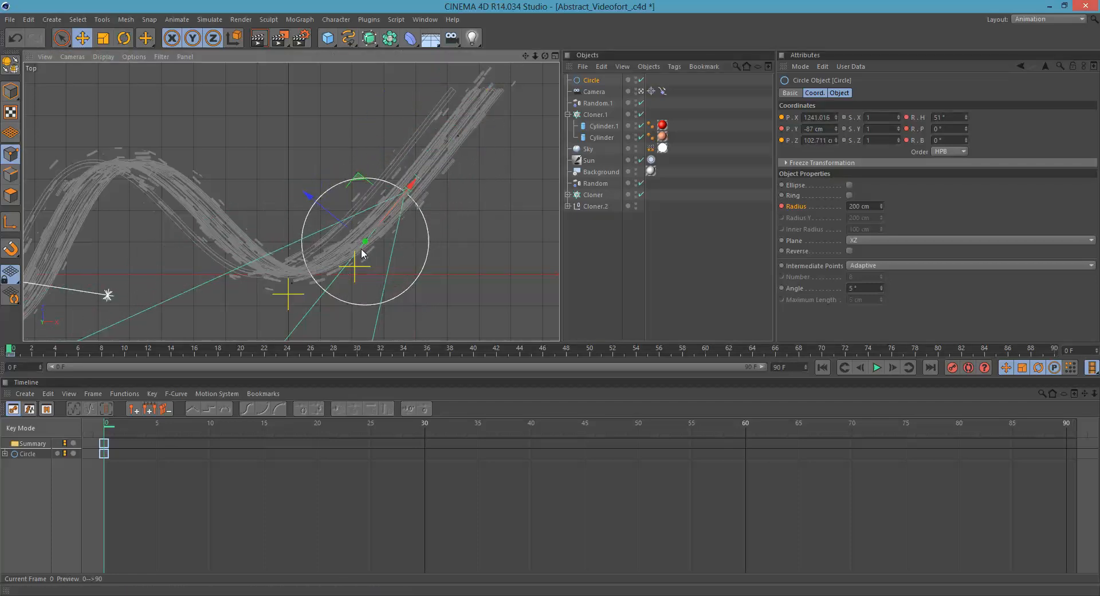
drag(368, 234, 350, 240)
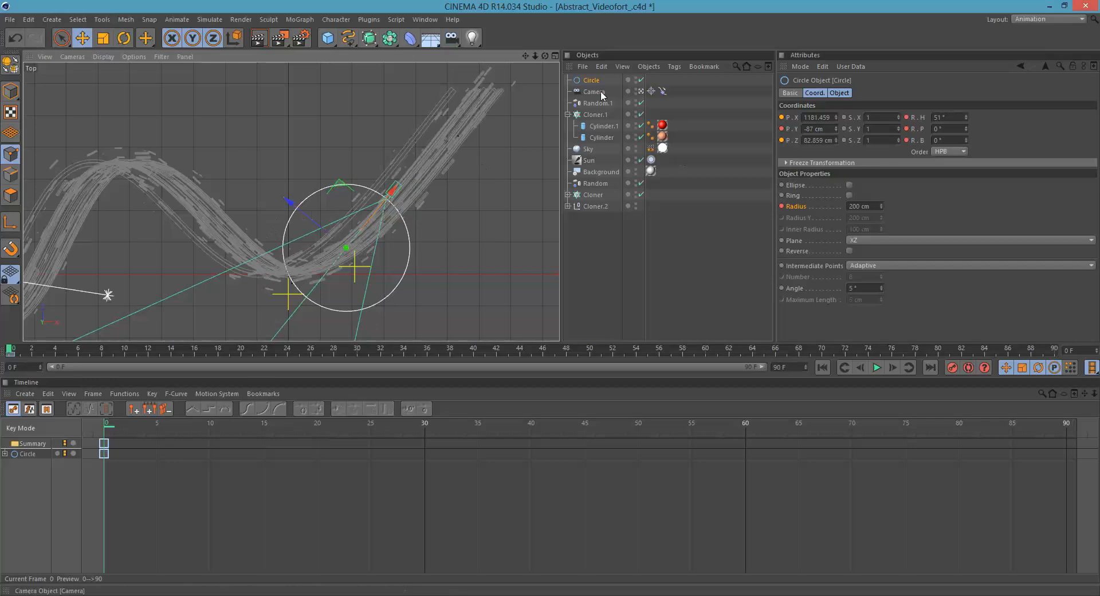
click(781, 117)
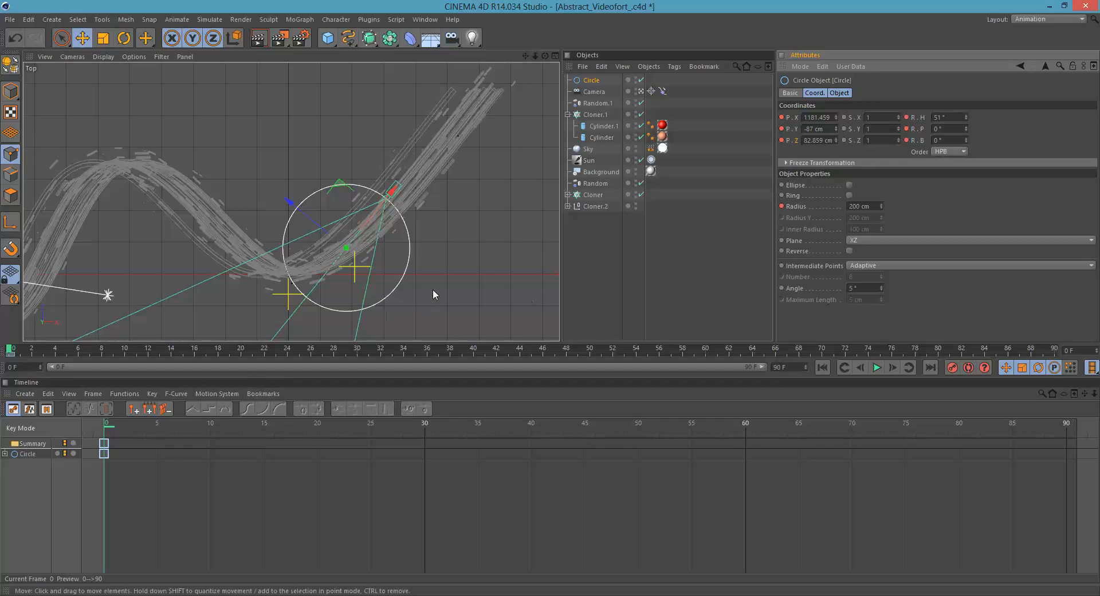
drag(10, 351, 369, 365)
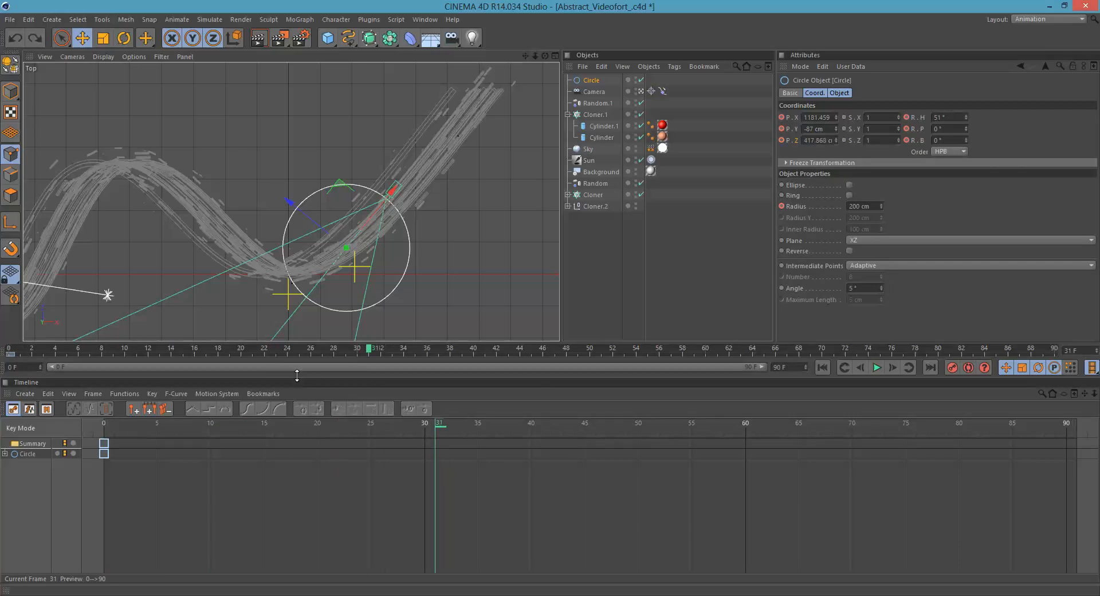
key(ctrl+z)
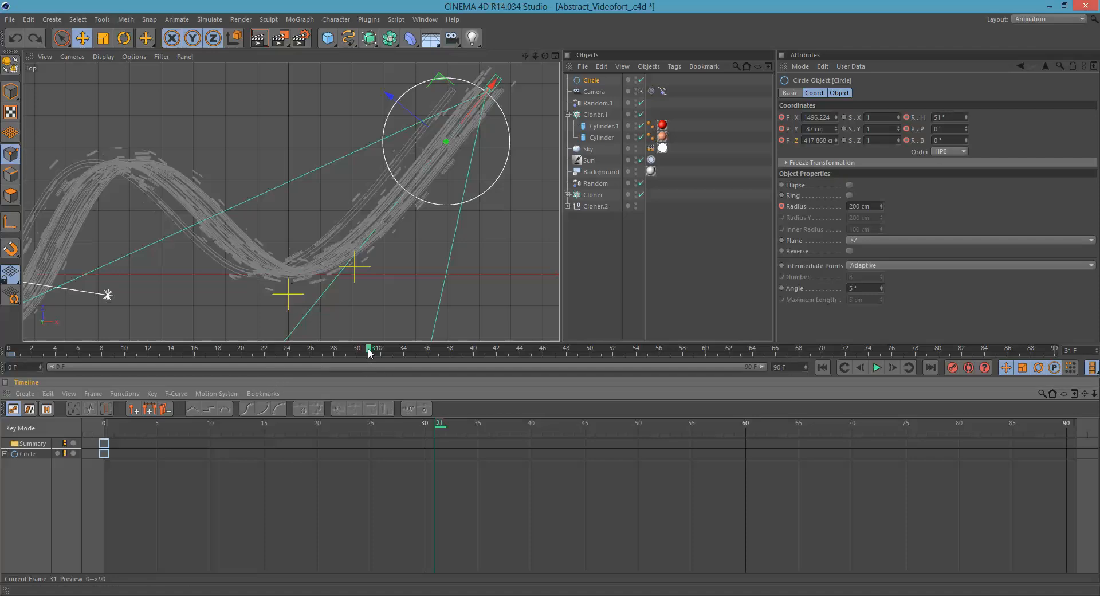
drag(369, 350, 1, 403)
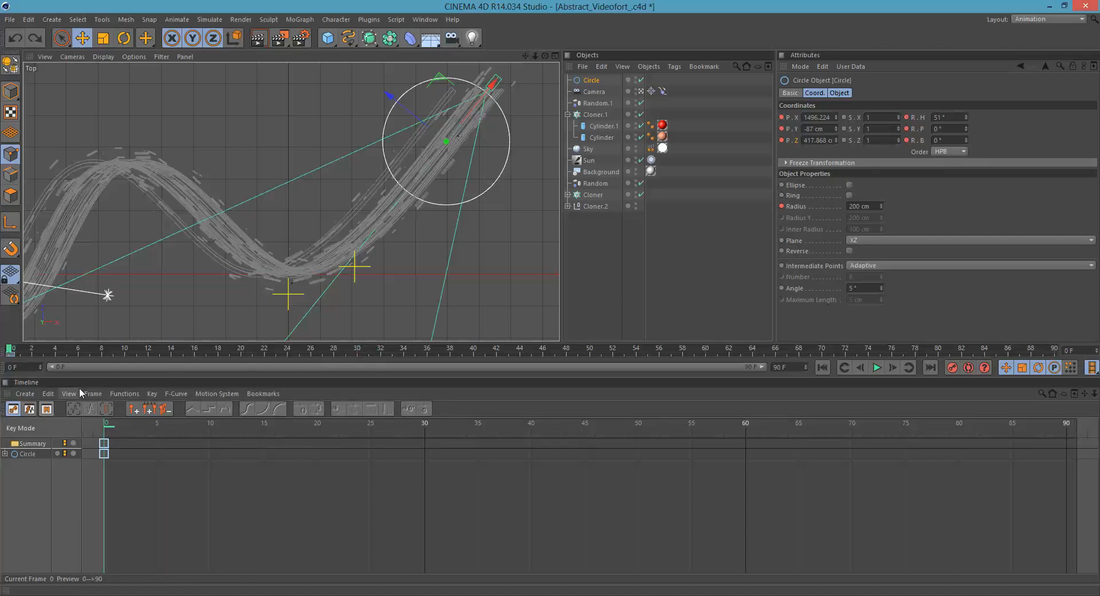
Step: At frame 20, move the circle along the pipes to about X 1203 cm, Z 92 cm and key its position, rotation and radius
click(241, 351)
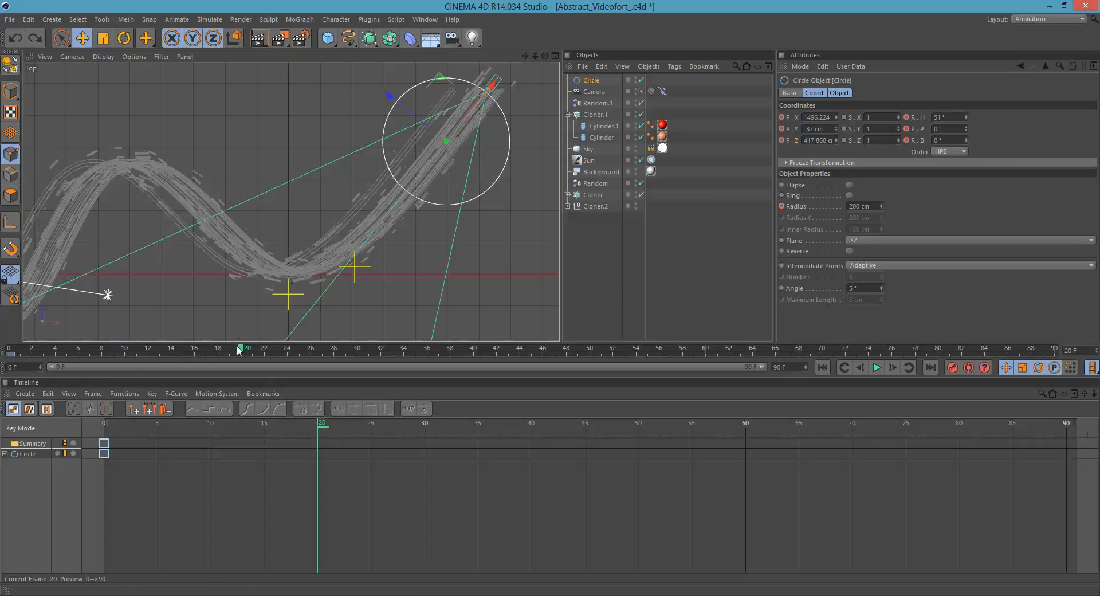
drag(491, 84, 341, 184)
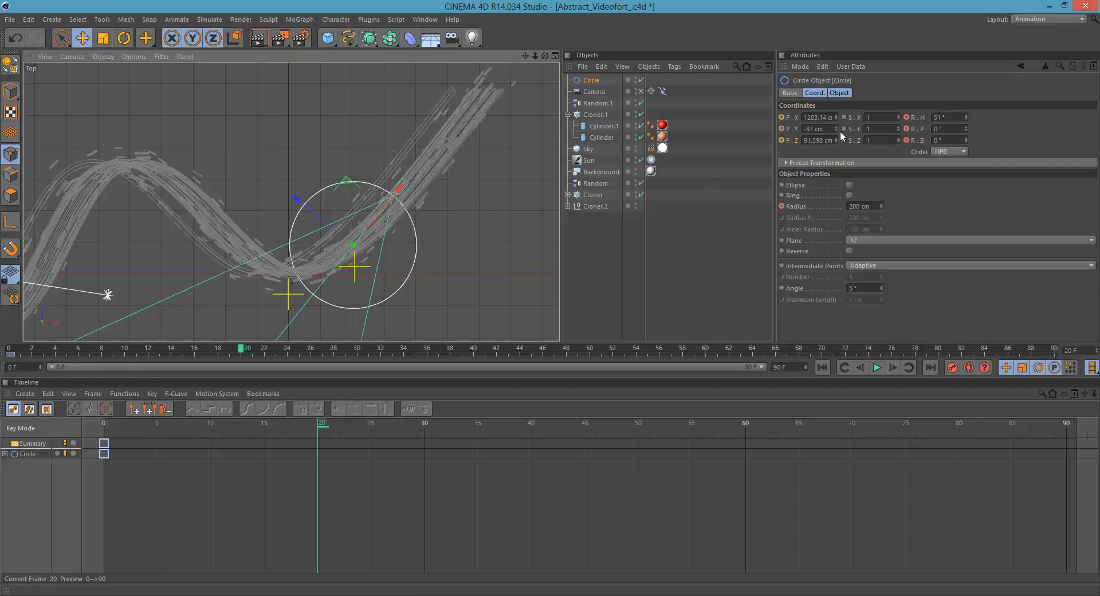
click(782, 117)
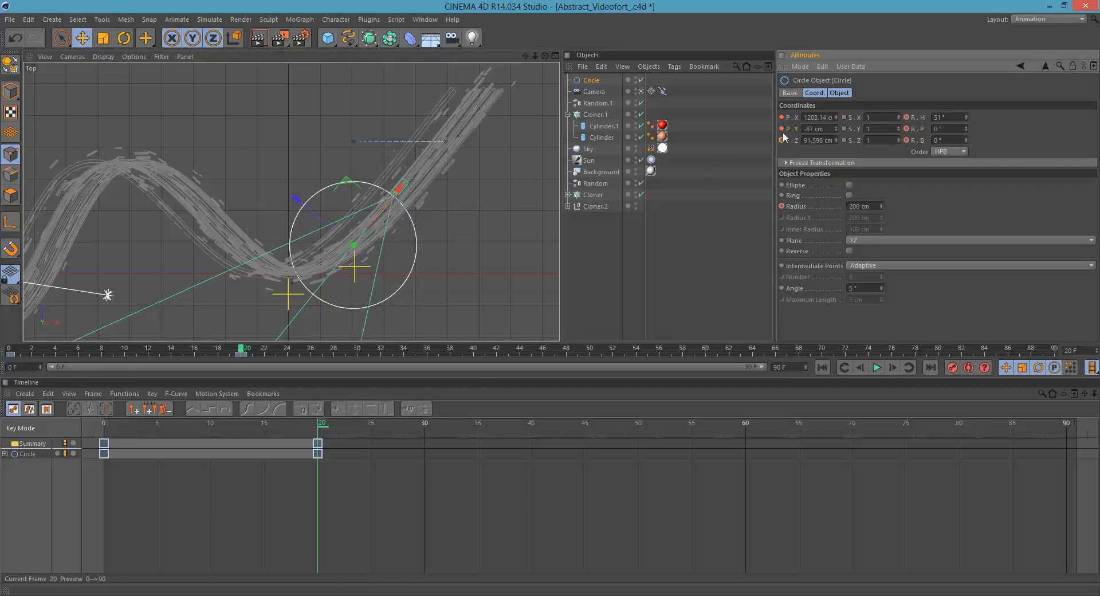
click(906, 129)
click(781, 207)
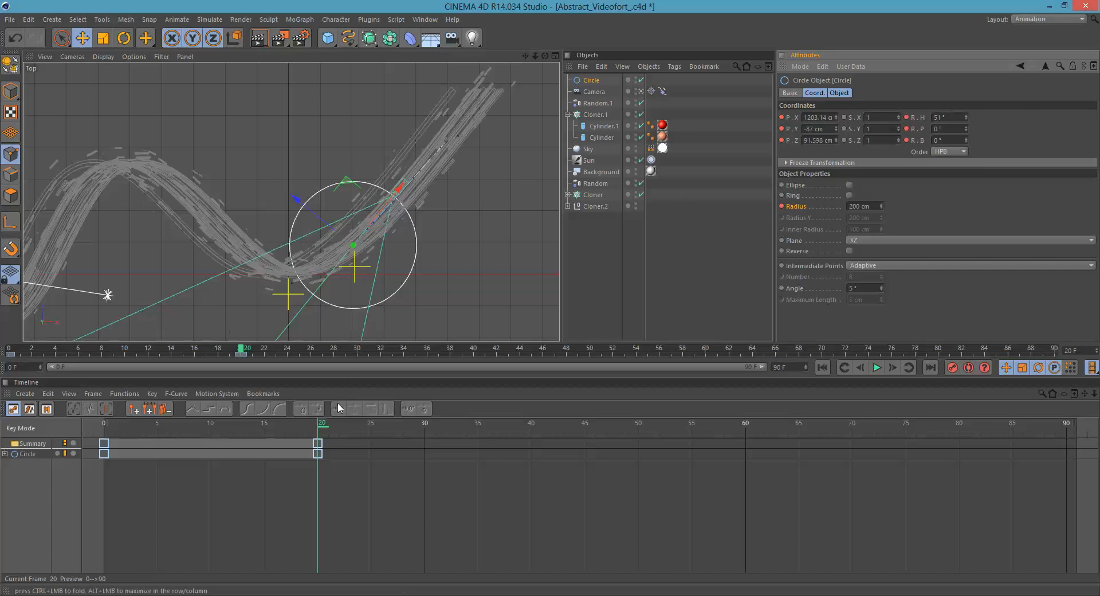
Step: Play the animation from the first frame in the top view to check the circle's movement along the pipes
click(822, 367)
click(877, 367)
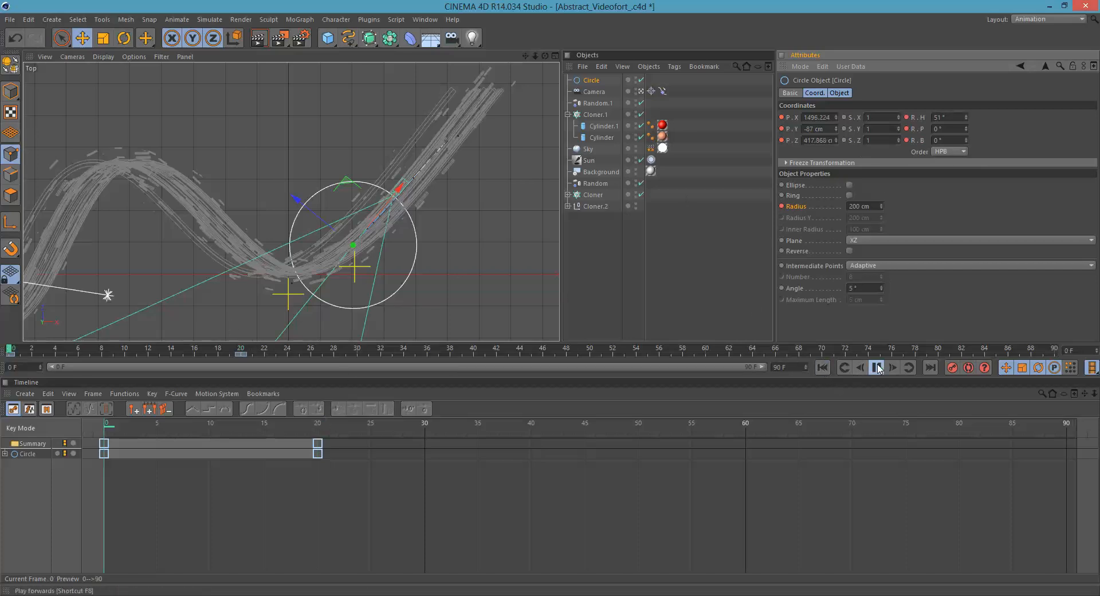
click(876, 368)
click(822, 367)
click(877, 367)
click(877, 367)
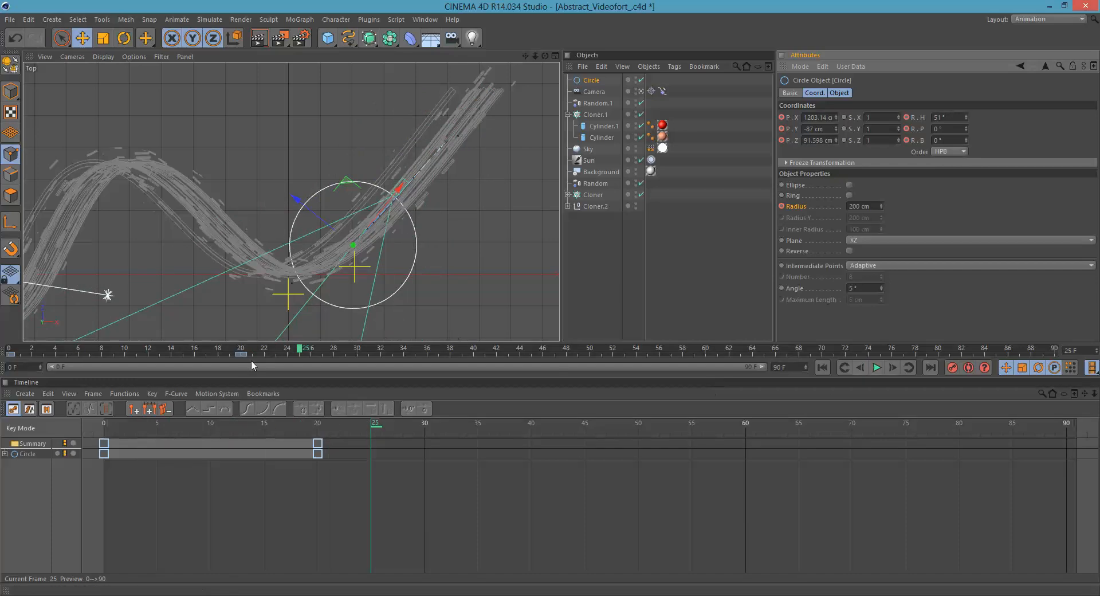
Step: Move the circle's keyframe from frame 20 to frame 25 and play the retimed animation
drag(241, 353, 300, 354)
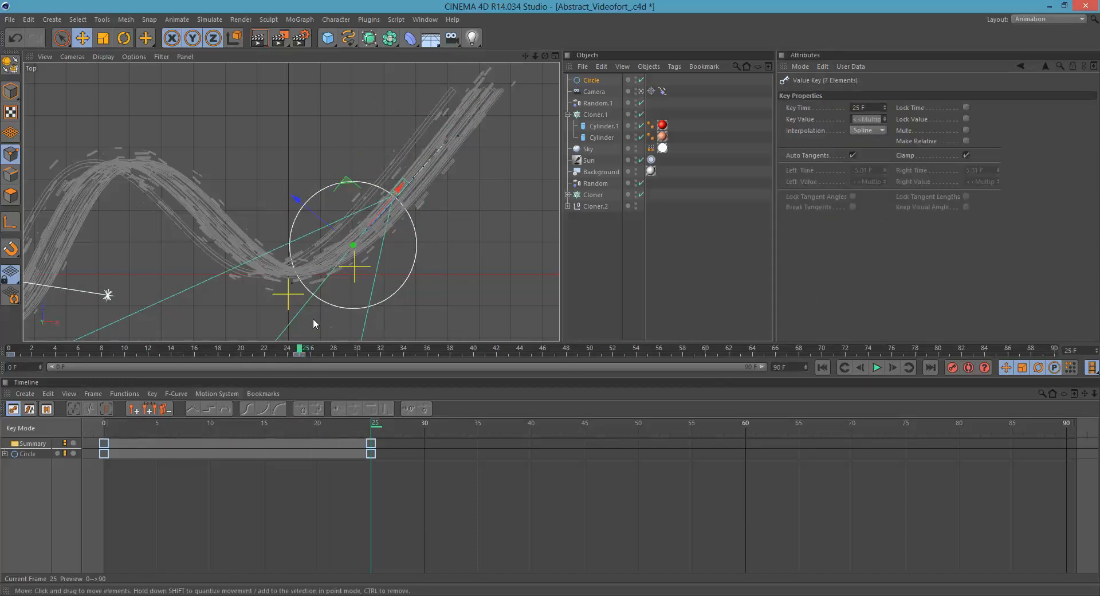
click(877, 367)
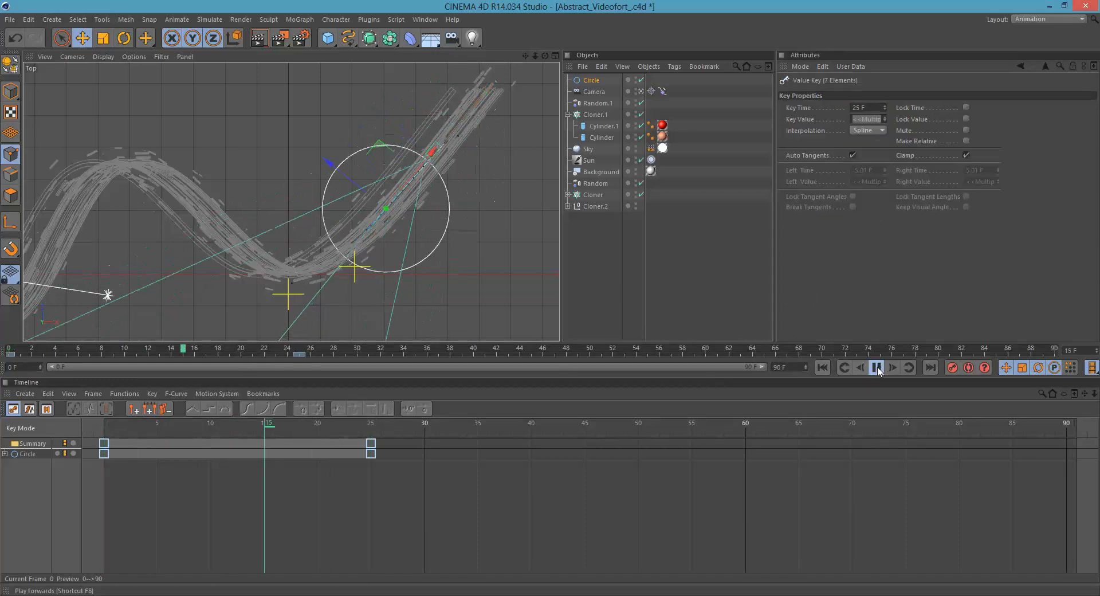
click(878, 367)
Step: Play the animation through the camera in the perspective view to check the flight through the pipes
alt+middle_drag(326, 234, 322, 202)
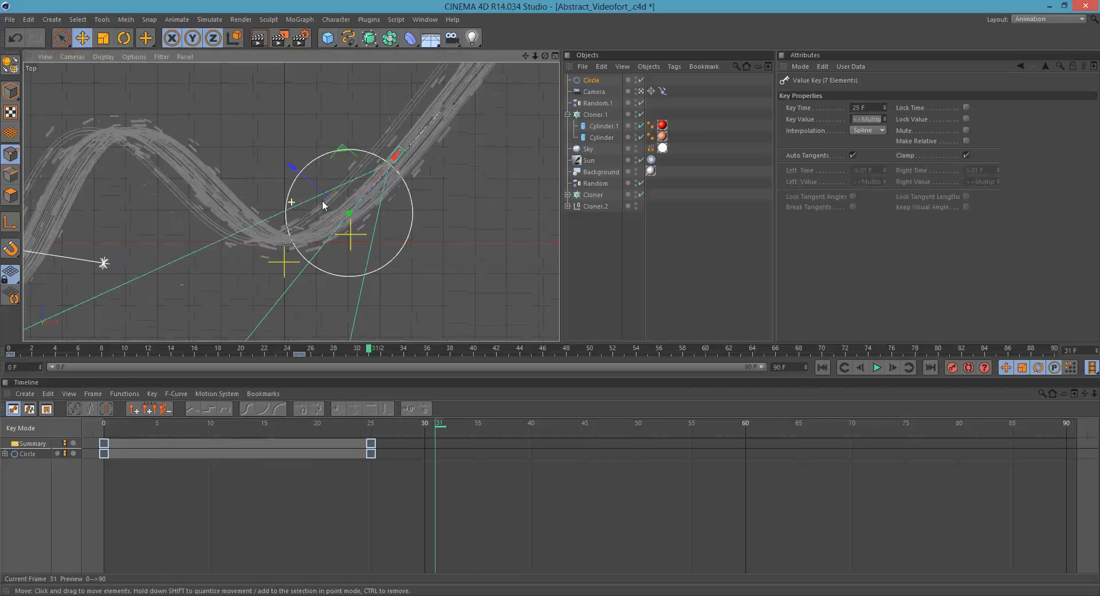
middle_click(321, 202)
middle_click(181, 159)
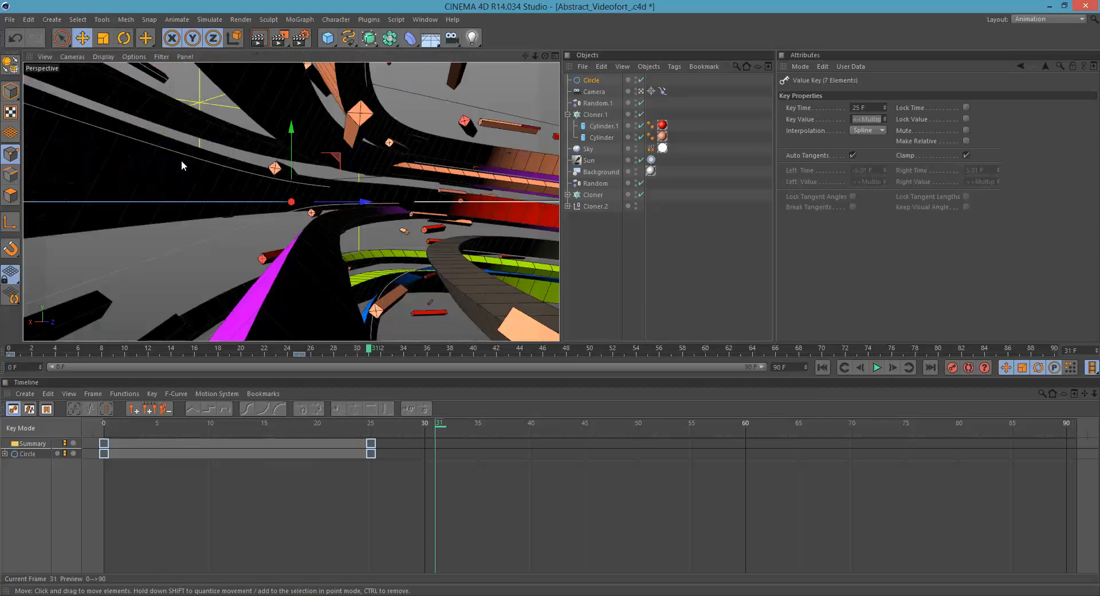
click(878, 368)
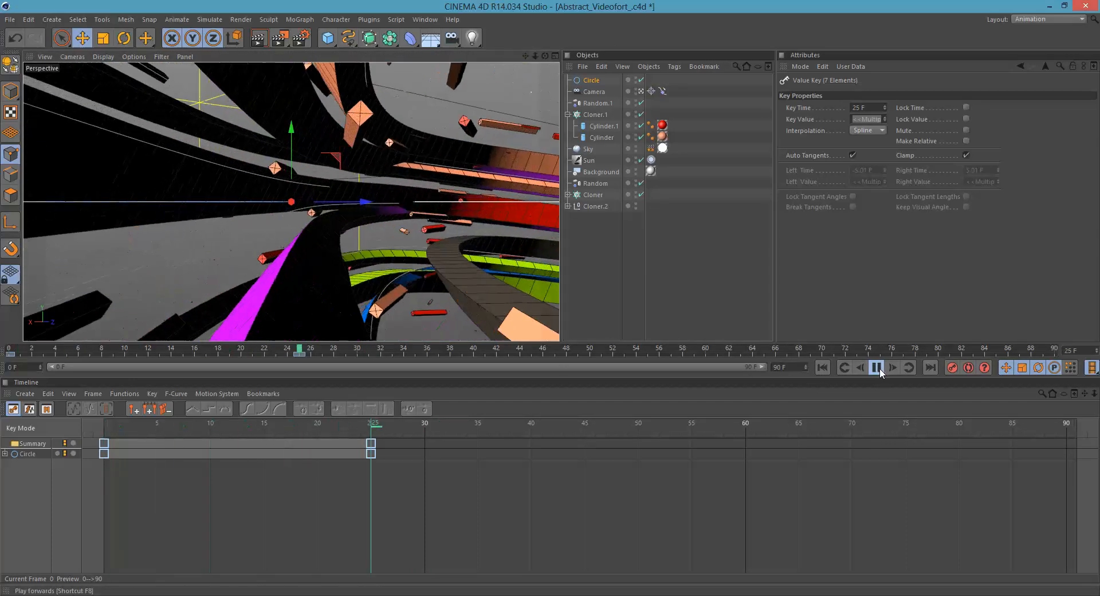
click(822, 368)
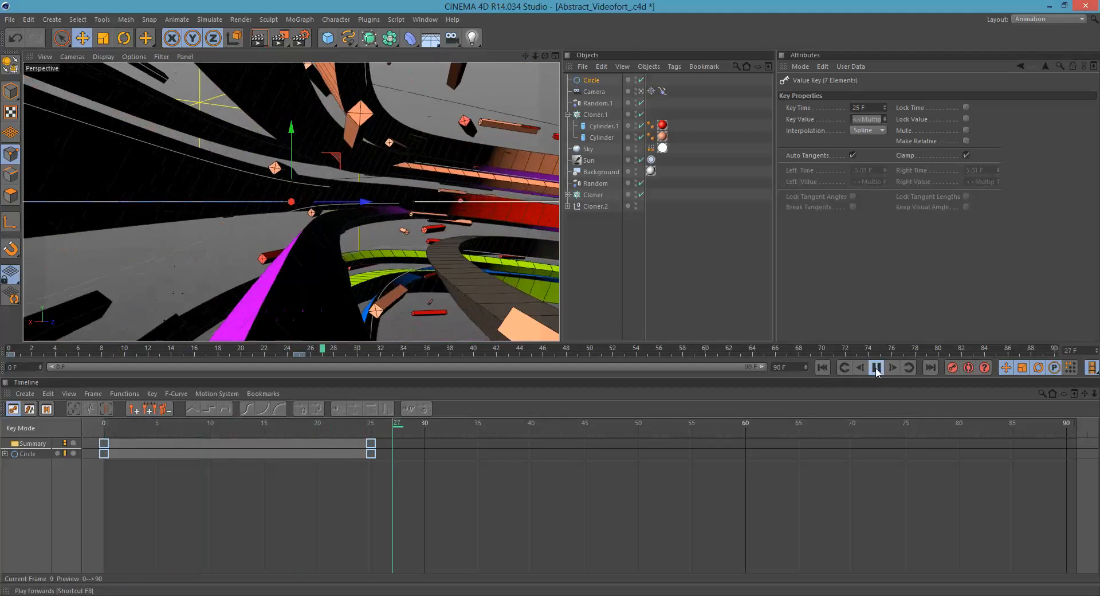
click(823, 368)
click(876, 368)
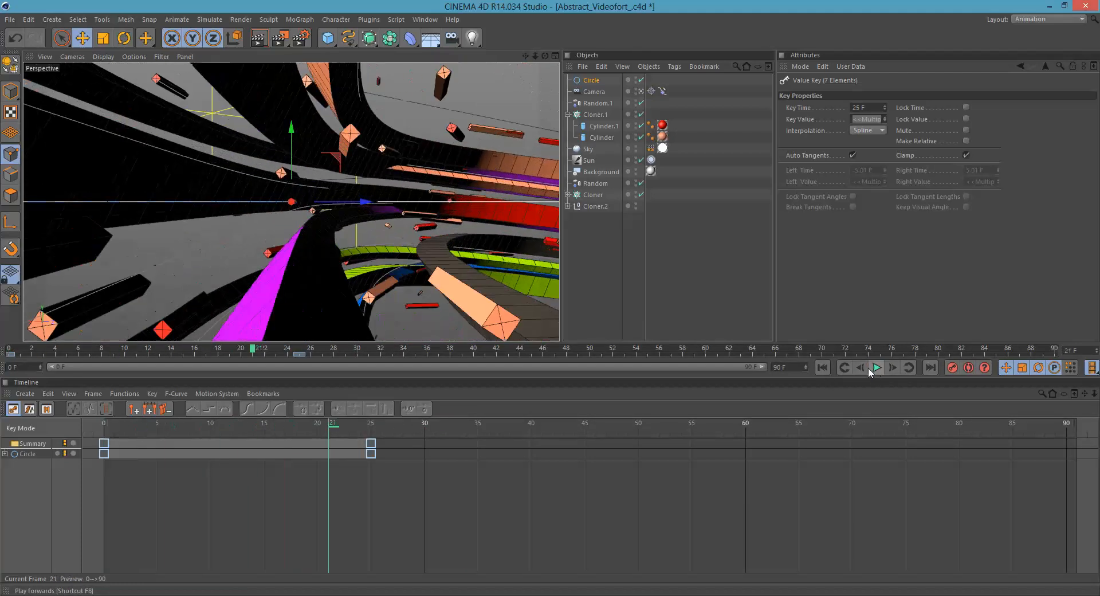
Step: At frame 42, move the circle in the top view past the bend to about X 725 cm, Z 200 cm
middle_click(283, 219)
middle_click(359, 143)
scroll(360, 143, down, 3)
alt+middle_drag(322, 234, 359, 250)
drag(259, 350, 496, 350)
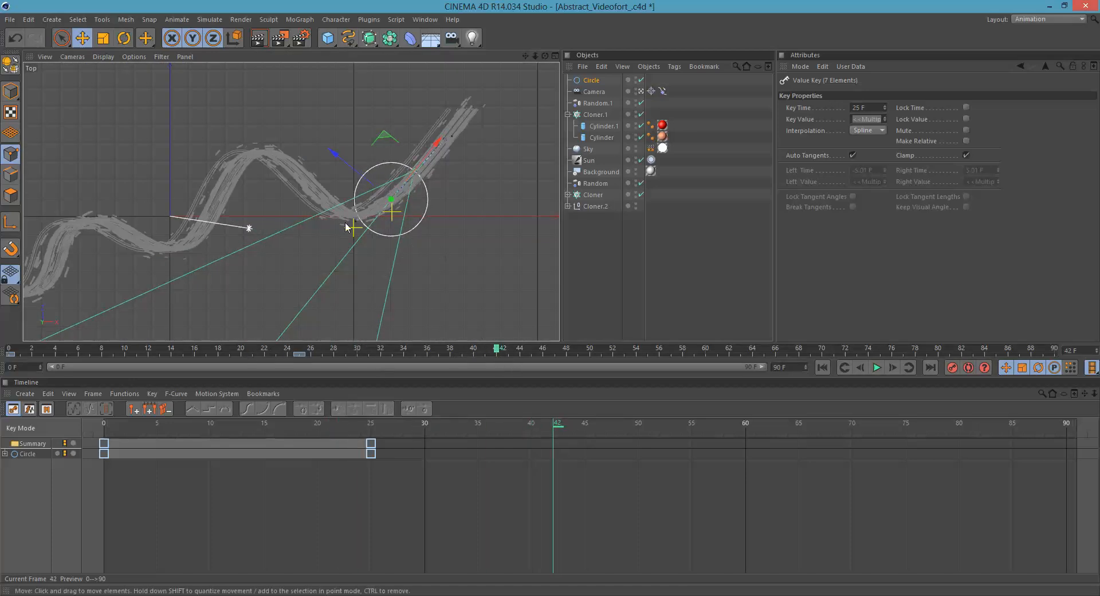
scroll(337, 206, up, 3)
alt+middle_drag(373, 312, 350, 341)
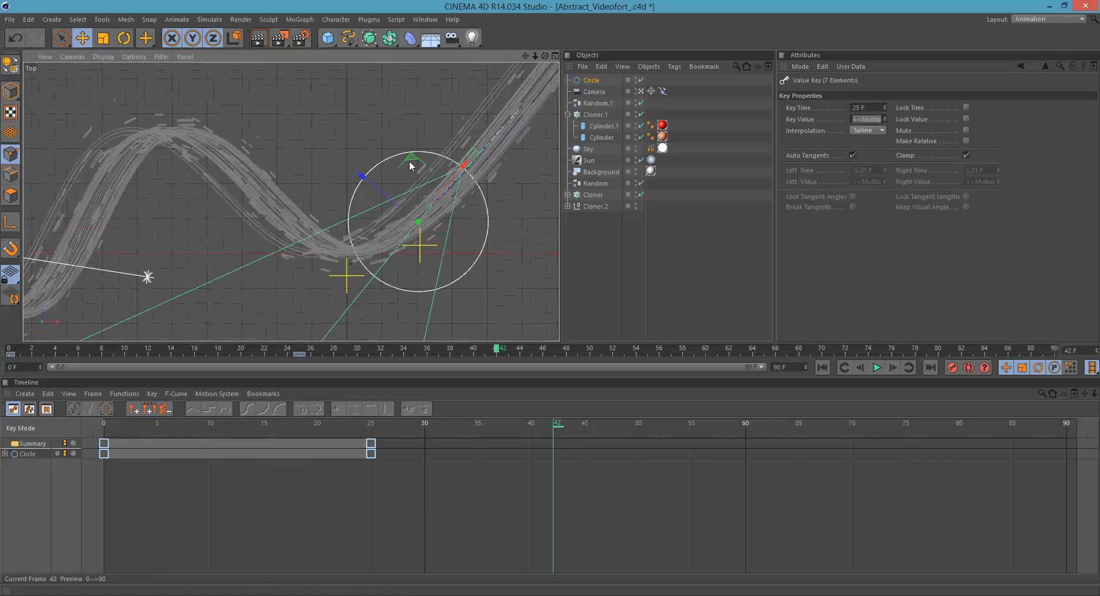
drag(405, 161, 231, 114)
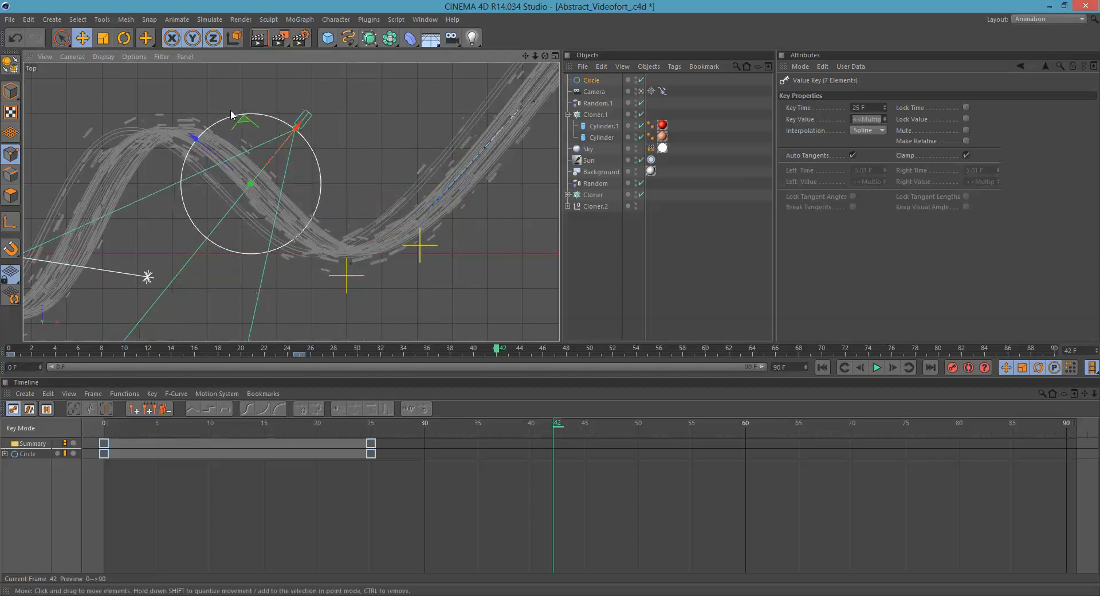
Step: Set keyframes for the circle's position, rotation and radius at frame 42
click(590, 80)
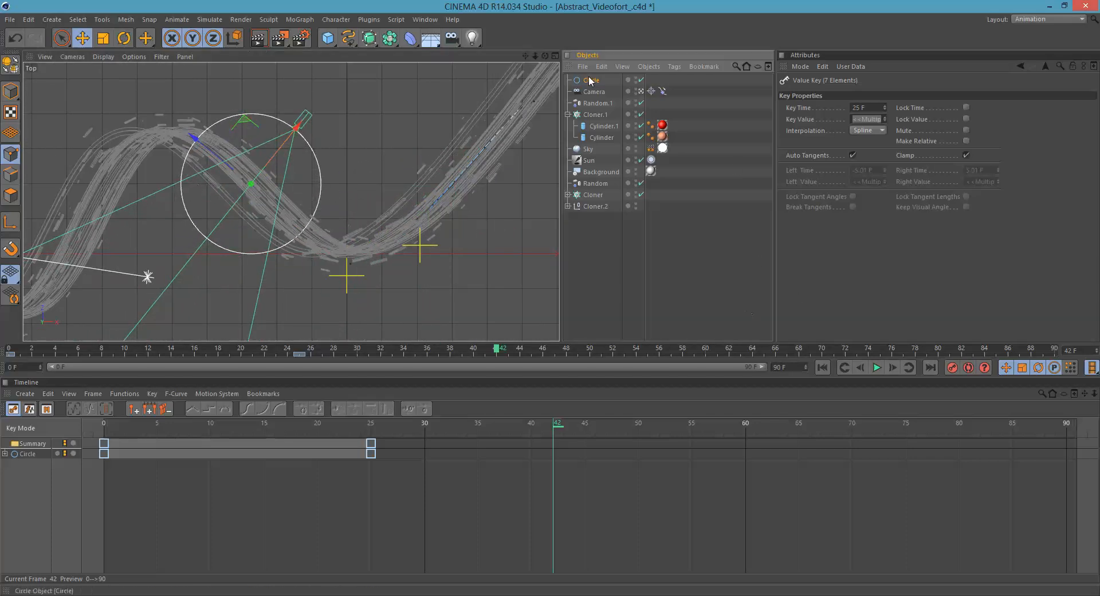
ctrl+click(781, 118)
ctrl+click(781, 140)
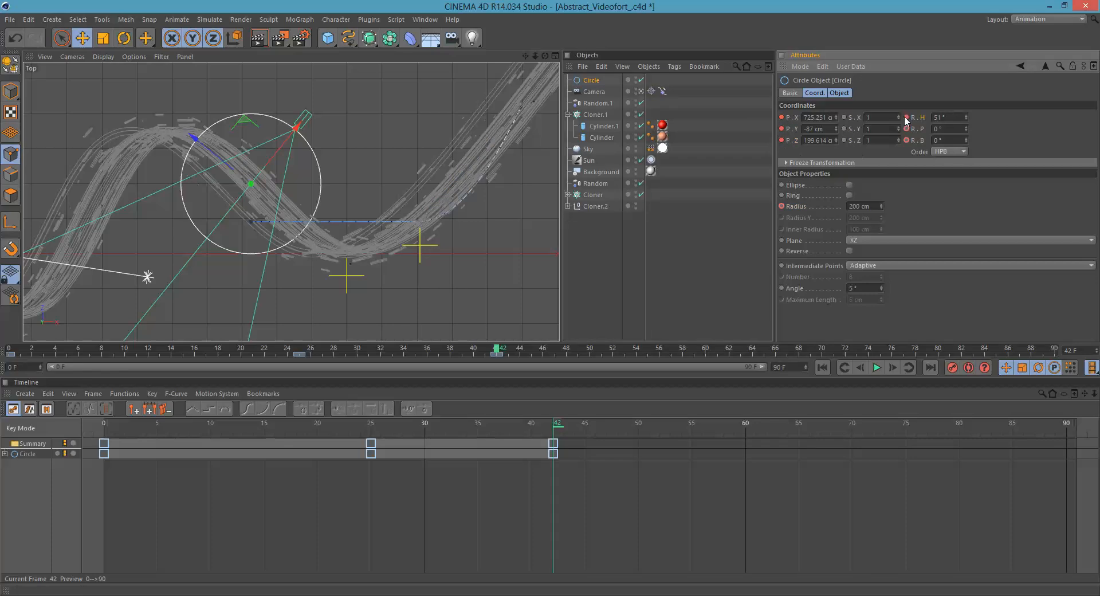
ctrl+drag(905, 117, 905, 142)
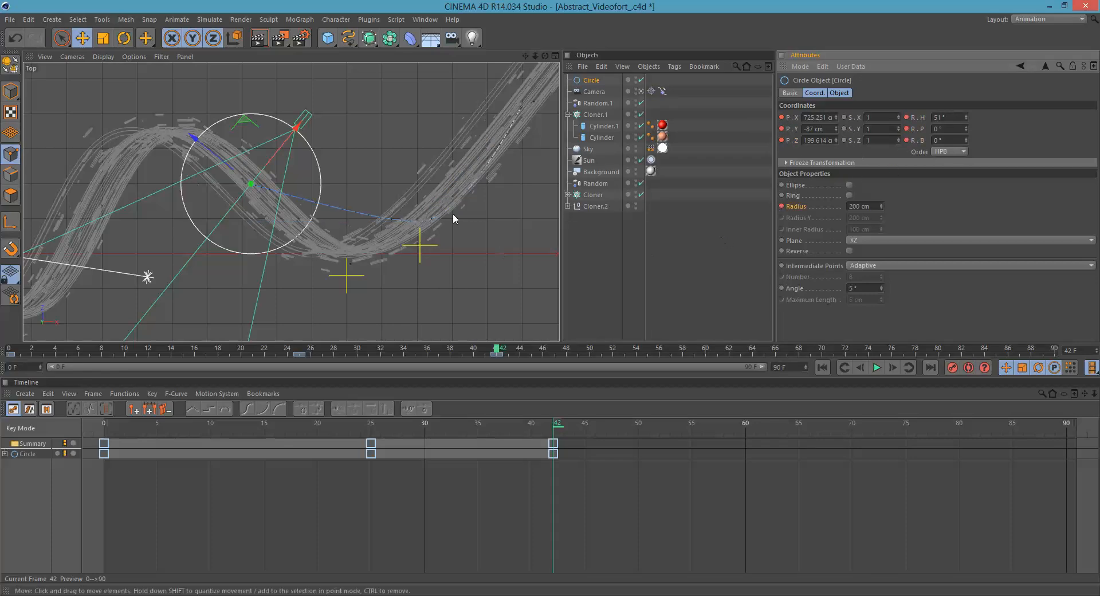
Step: At frame 25, move the circle into the bend to about X 1025 cm, Z 6.5 cm and update its position keys
click(306, 353)
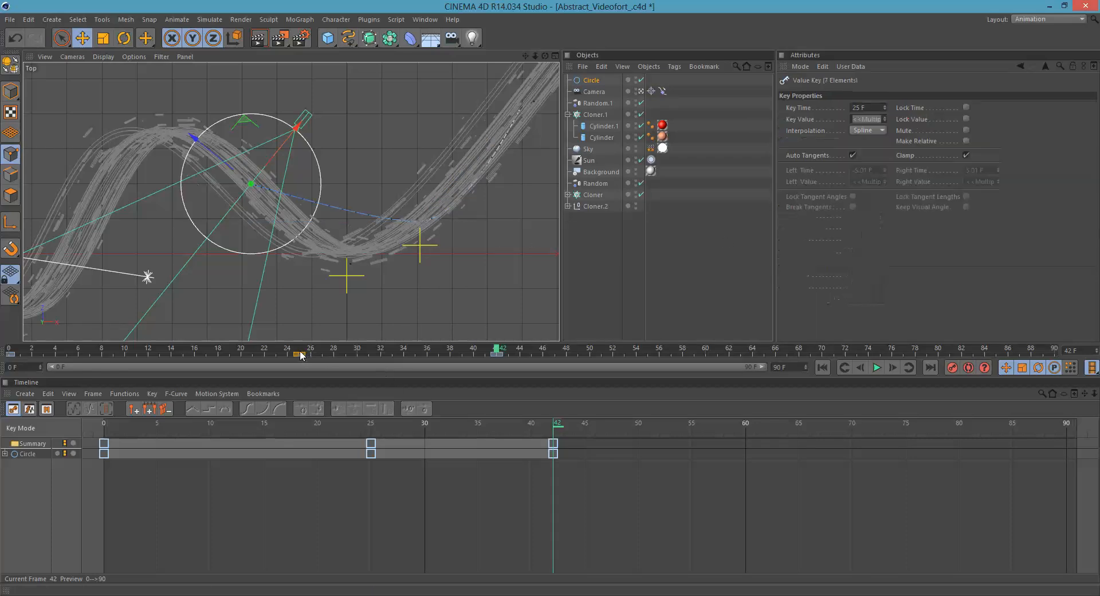
click(304, 353)
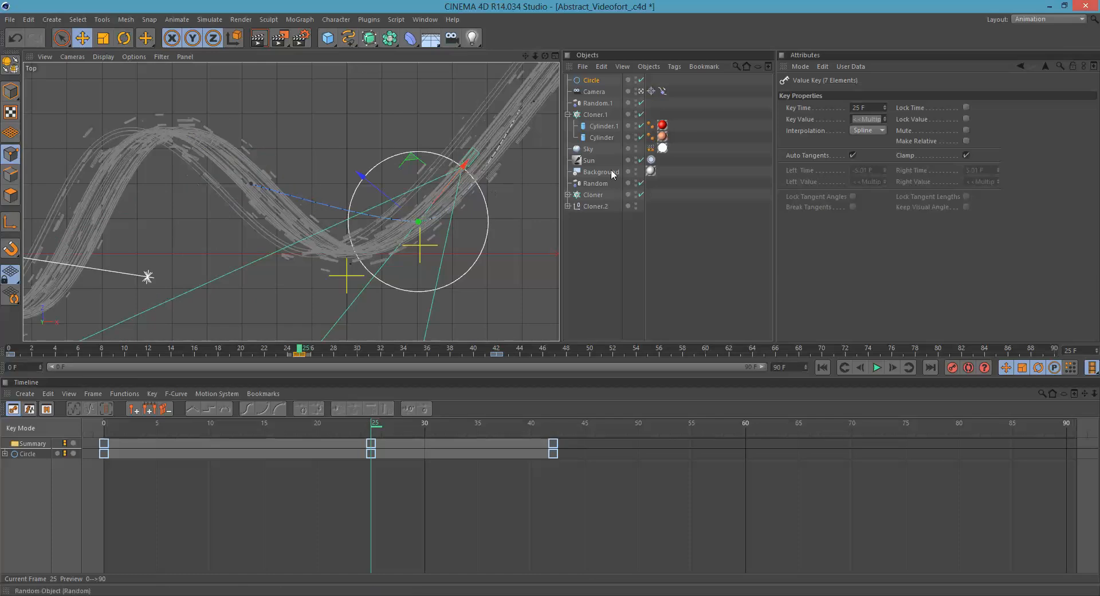
click(591, 81)
drag(411, 170, 350, 190)
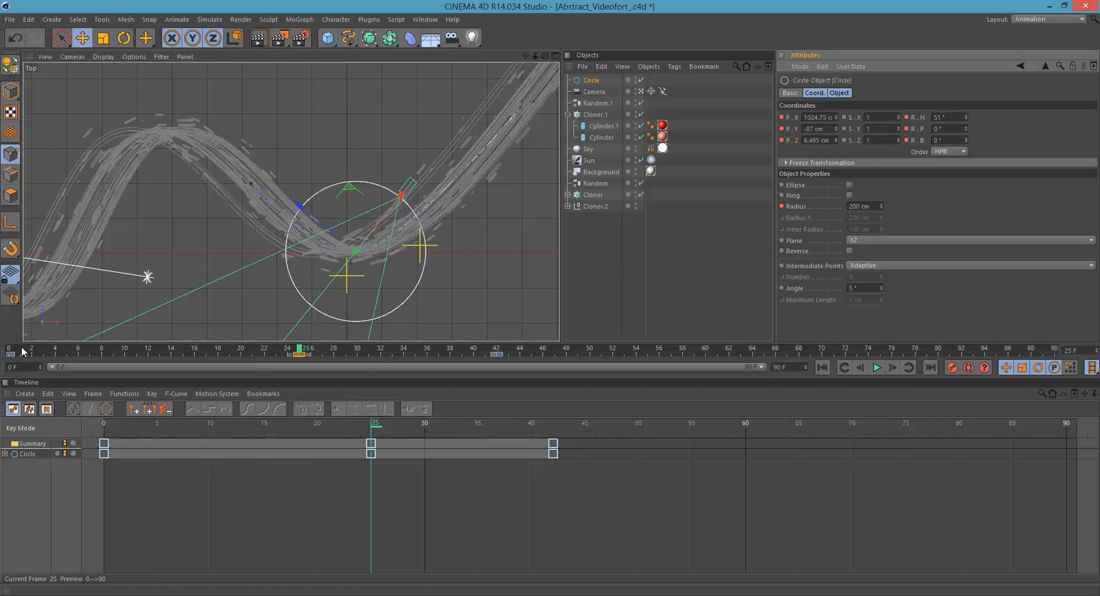
Step: Play and scrub the circle's animation from the start, and move its last keyframe to frame 46
mouse_move(23, 352)
mouse_down()
mouse_move(344, 354)
mouse_move(10, 353)
mouse_up()
click(876, 367)
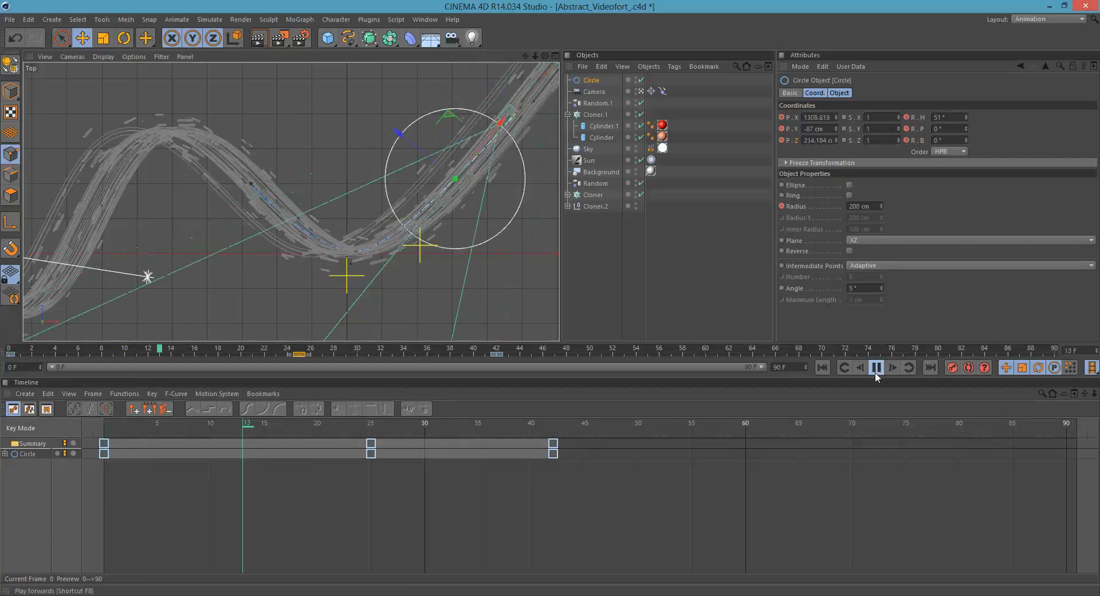
click(876, 368)
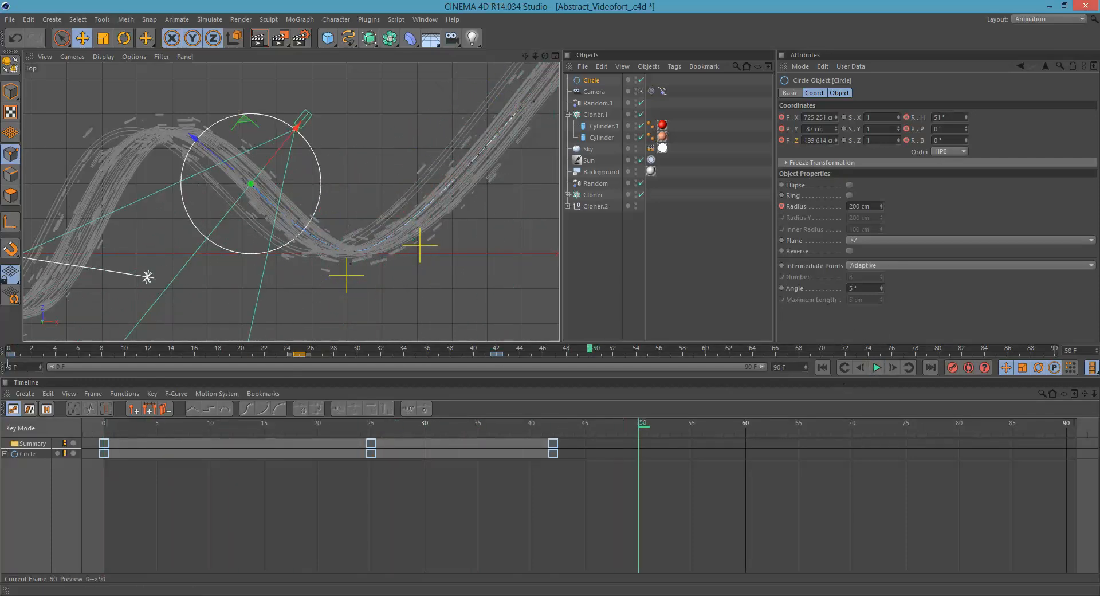
drag(23, 349, 536, 358)
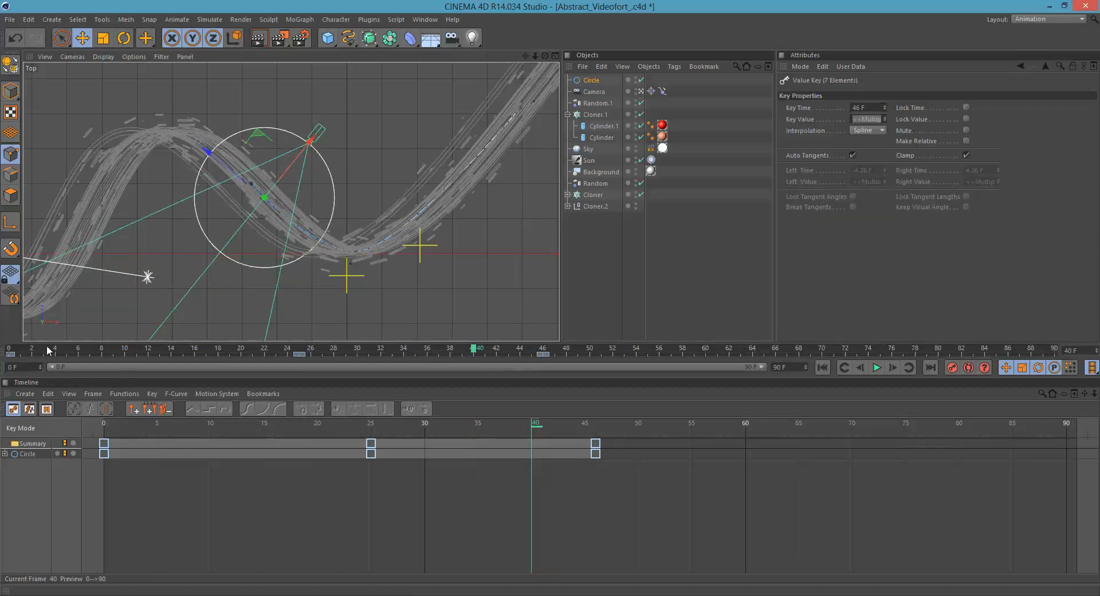
drag(48, 350, 462, 351)
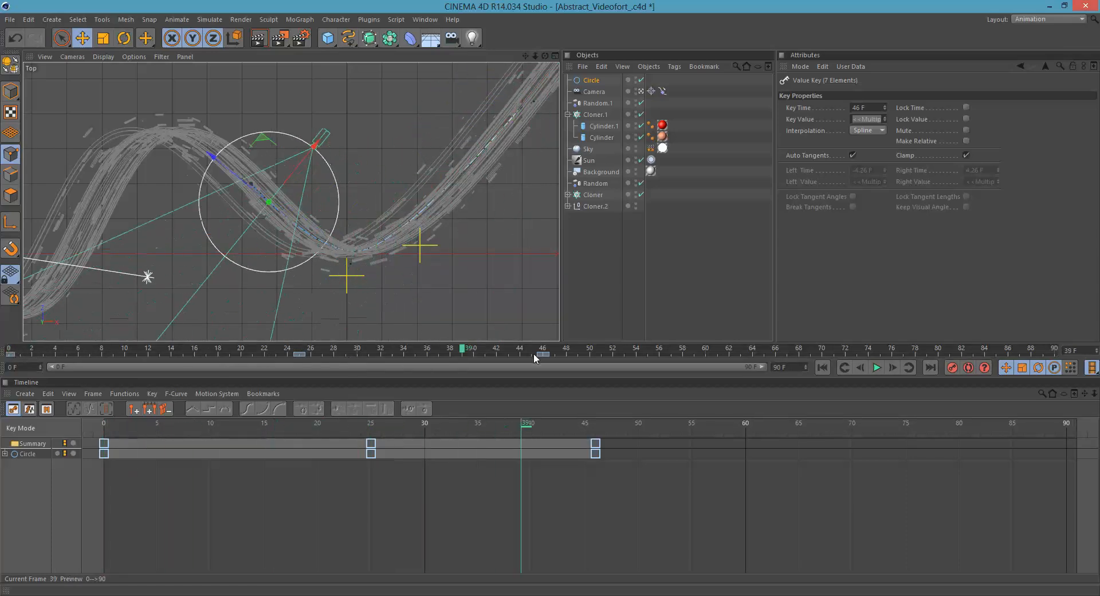
Step: Move the circle's last keyframe to frame 48 and scrub back to frame 0
drag(545, 354, 565, 353)
drag(282, 354, 10, 351)
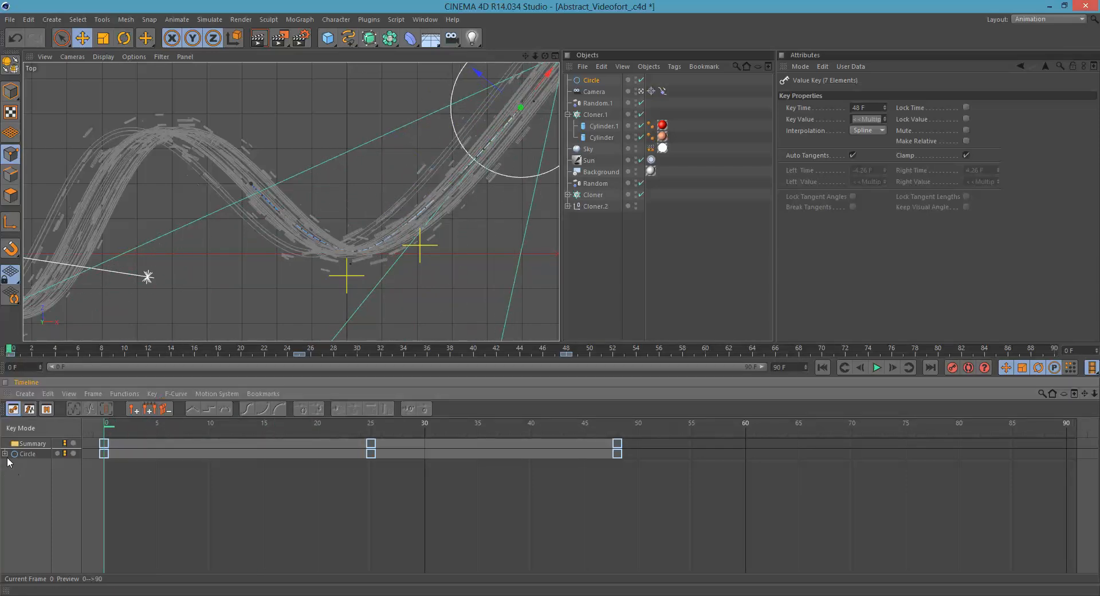
click(29, 409)
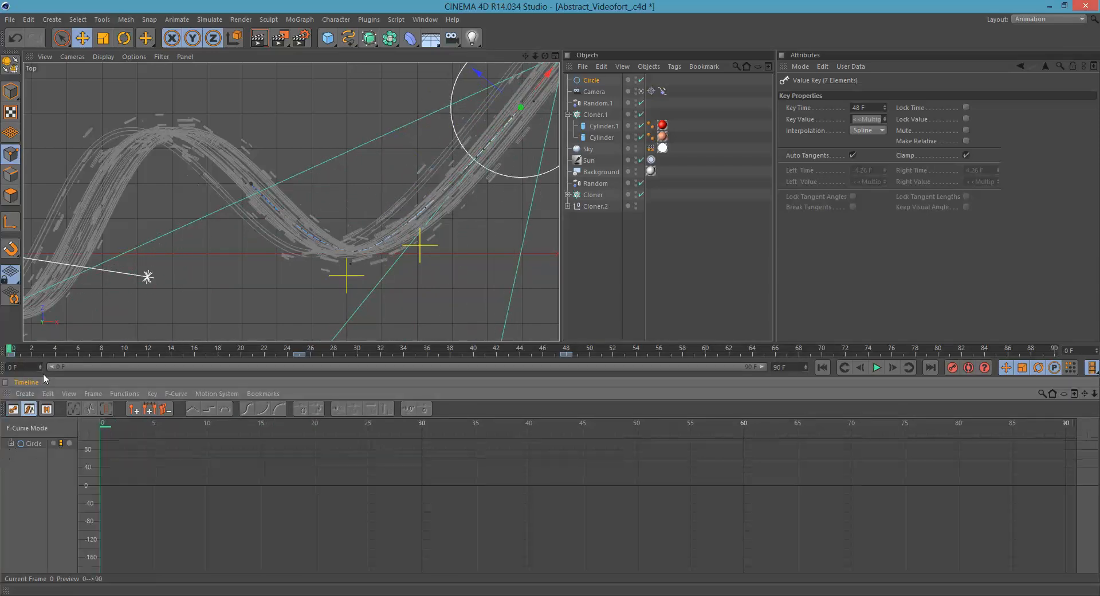
click(15, 408)
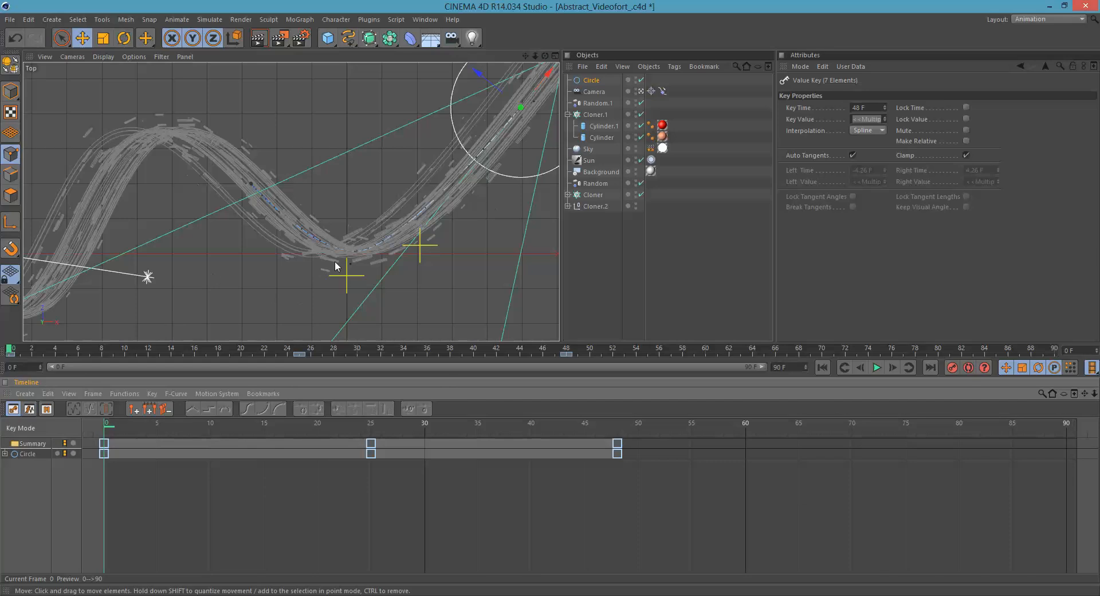
scroll(334, 264, down, 3)
alt+middle_drag(331, 265, 309, 276)
scroll(309, 271, down, 1)
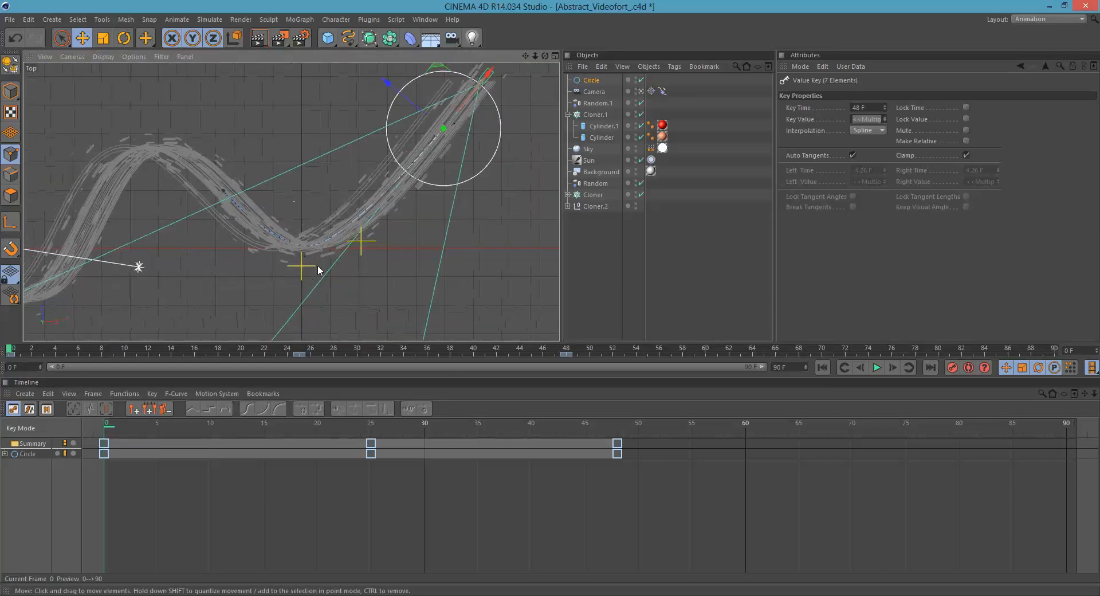
scroll(319, 269, down, 2)
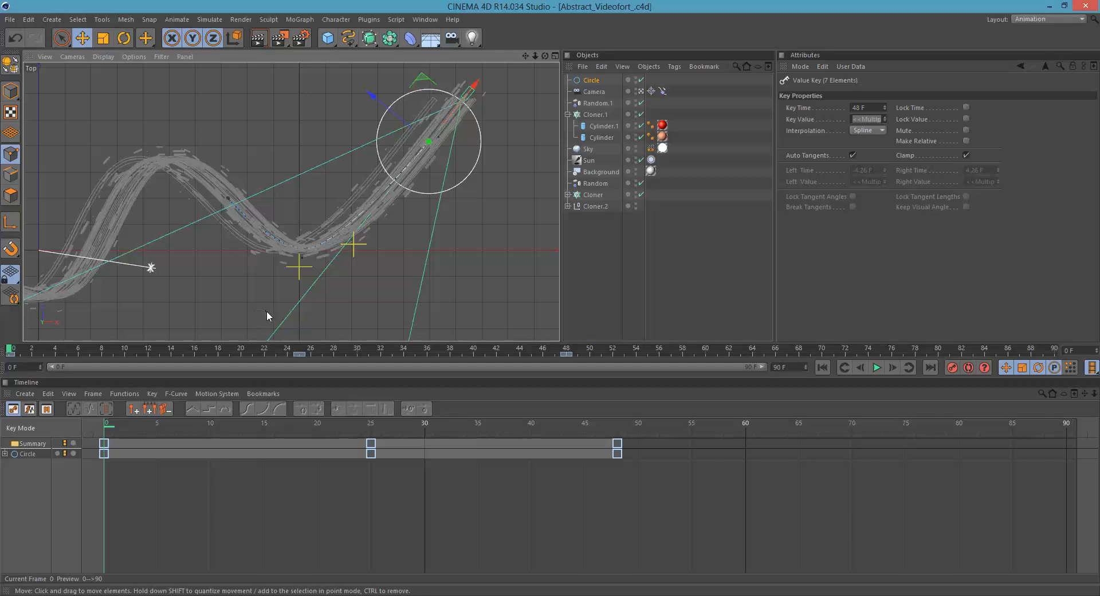
scroll(267, 310, down, 2)
scroll(268, 274, down, 2)
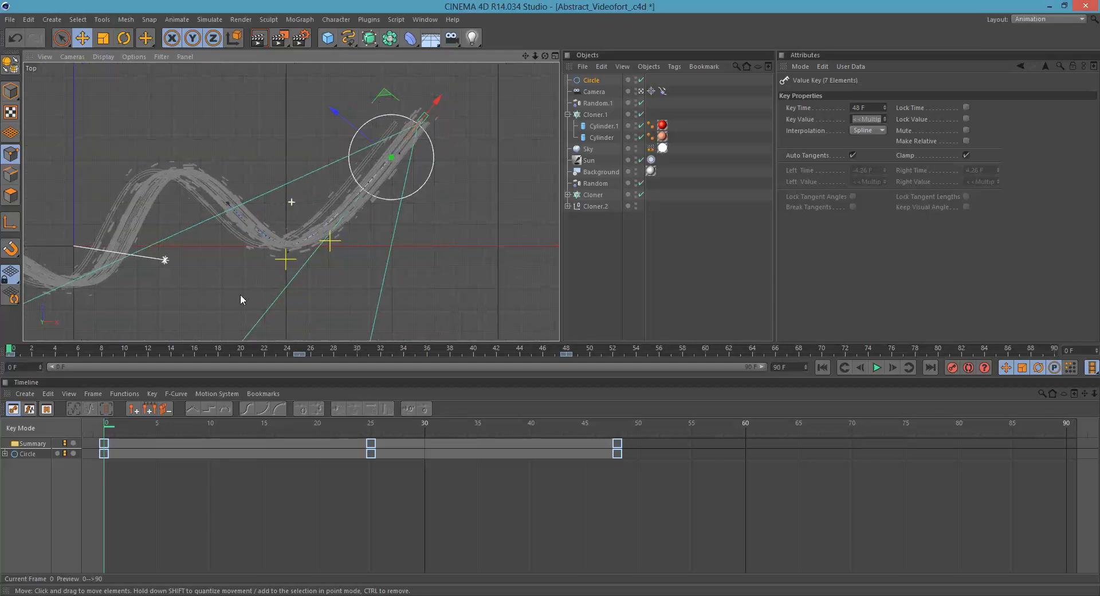
scroll(233, 288, up, 1)
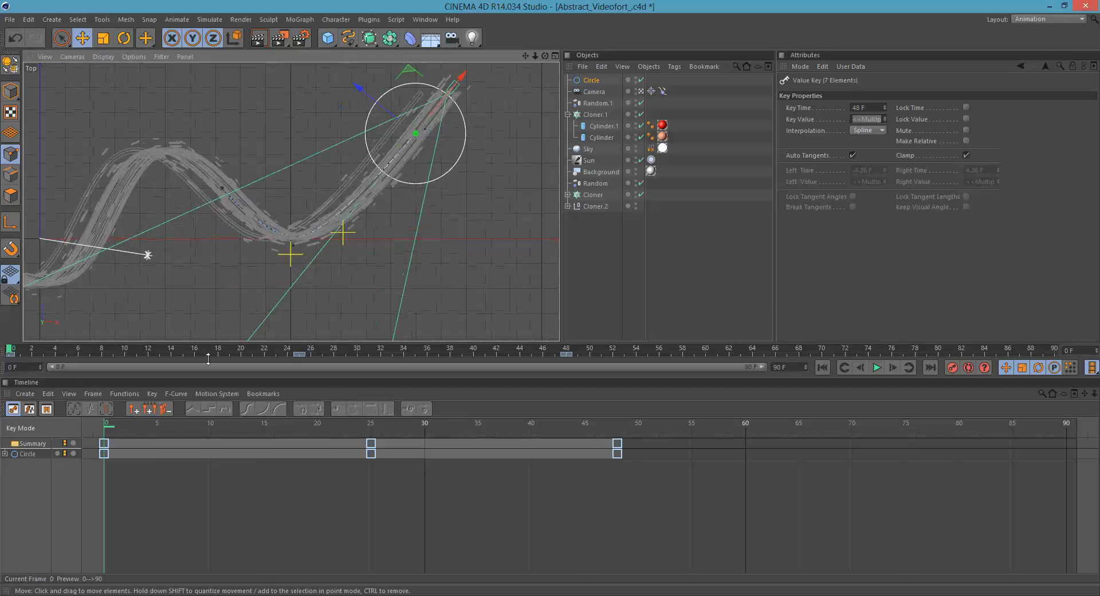
click(12, 410)
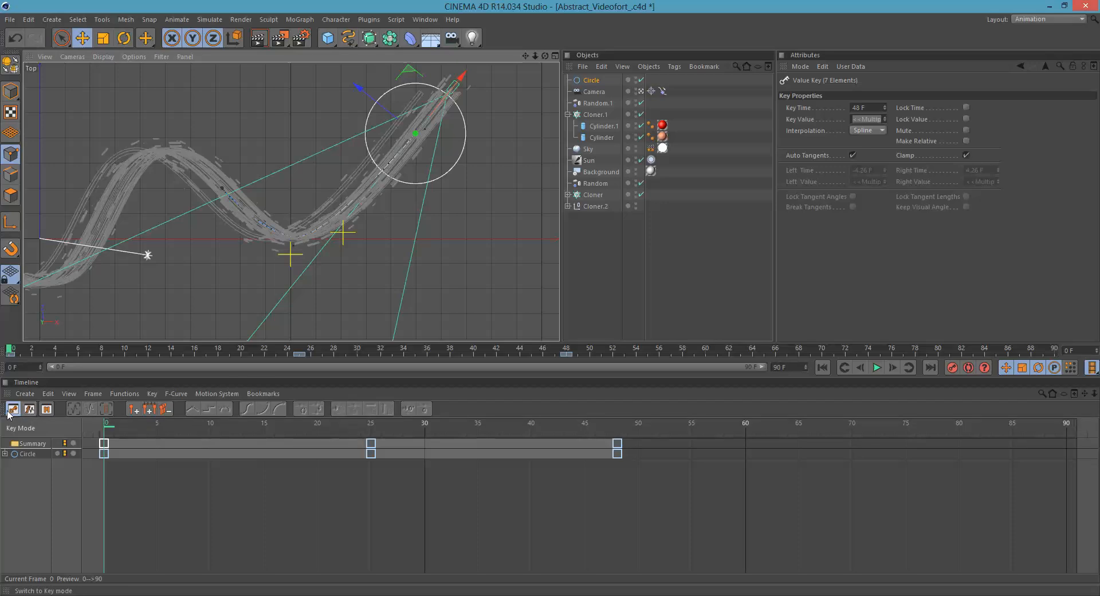
Step: Switch the timeline to F-Curve mode, expand the circle's position and rotation tracks, and frame the Position X curve
click(29, 409)
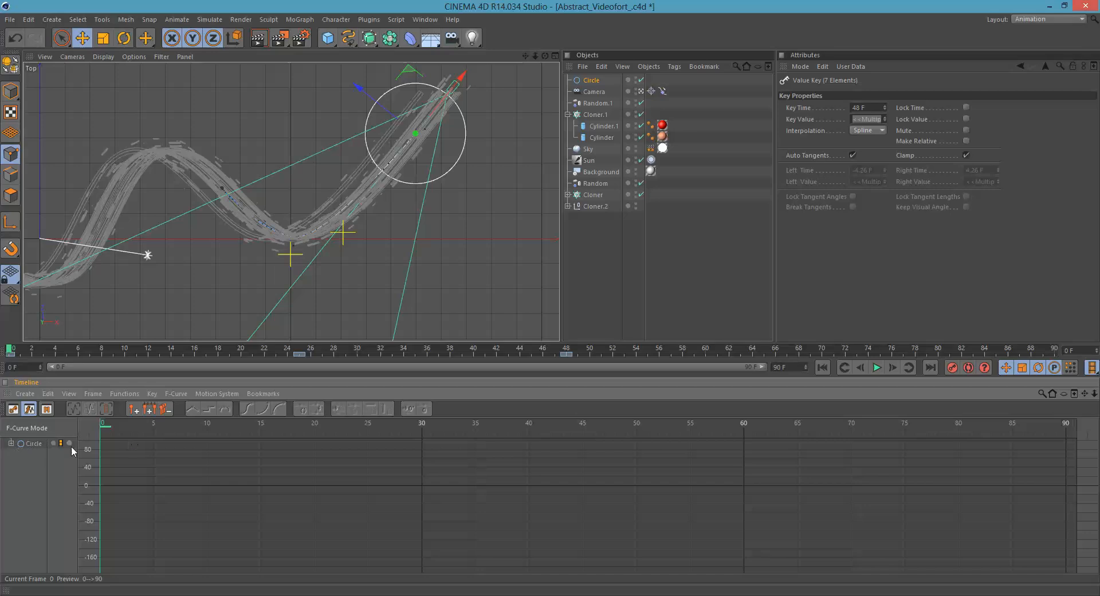
click(11, 444)
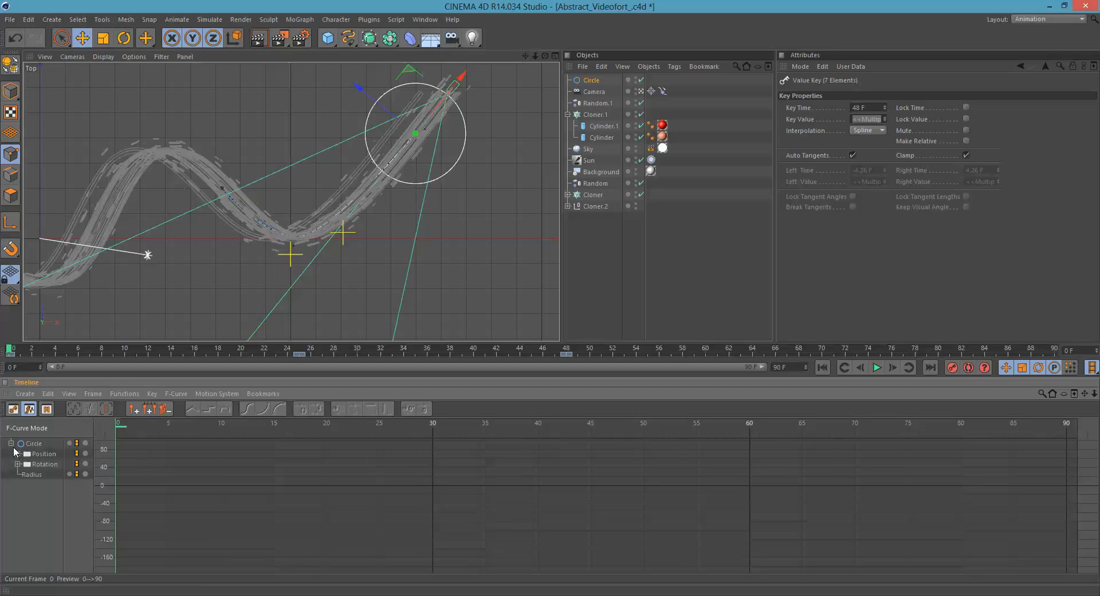
click(17, 453)
click(17, 494)
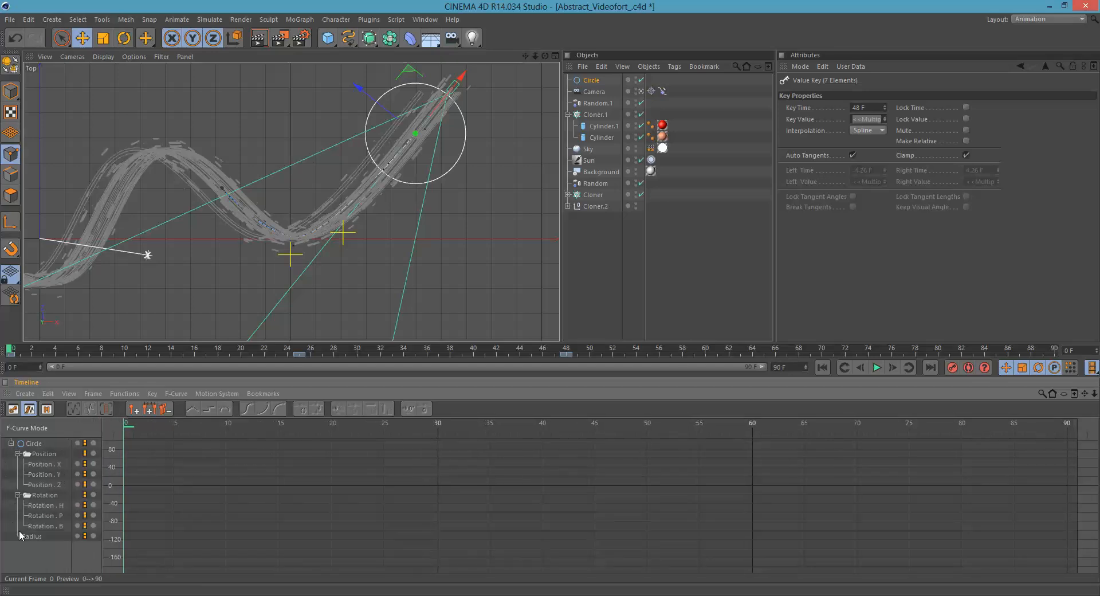
click(47, 464)
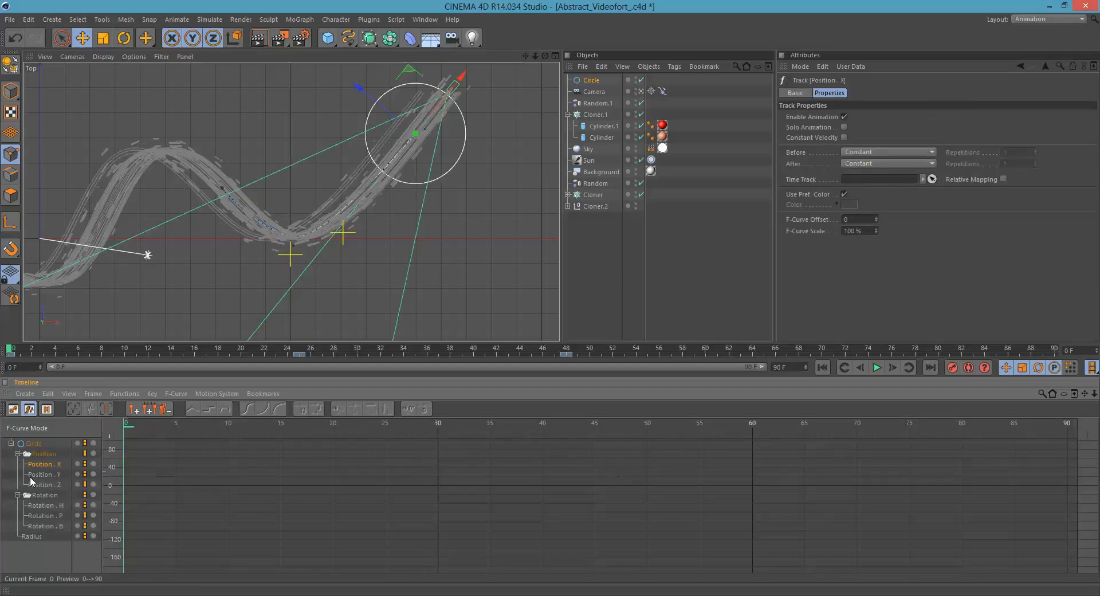
key(h)
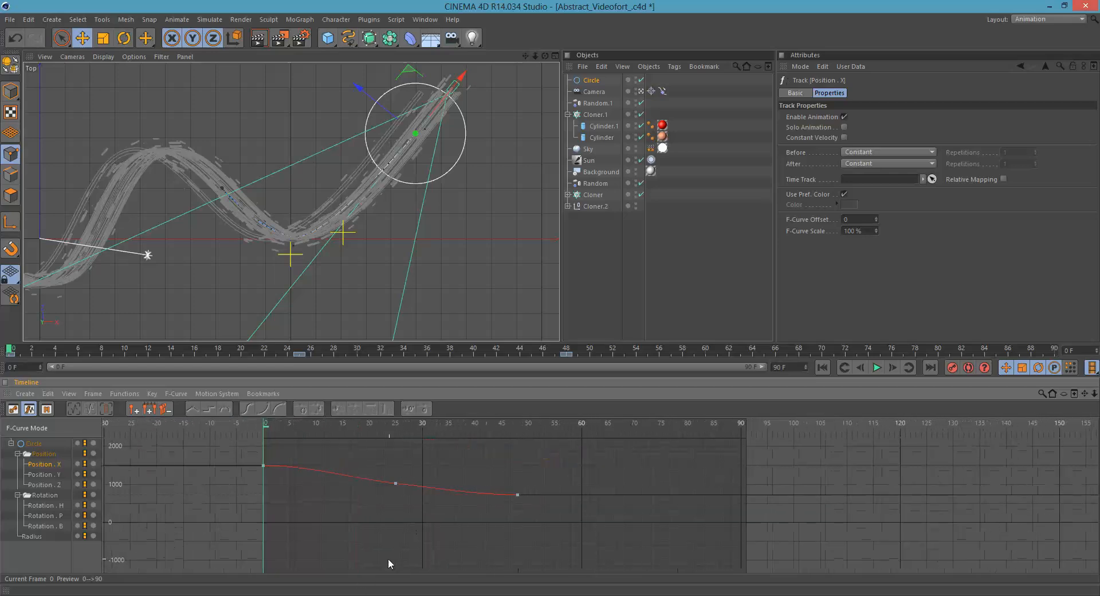
Step: Enlarge the timeline area and fit the whole Position X curve in it
alt+right_drag(355, 518, 384, 510)
alt+middle_drag(384, 510, 361, 514)
alt+right_drag(360, 514, 367, 528)
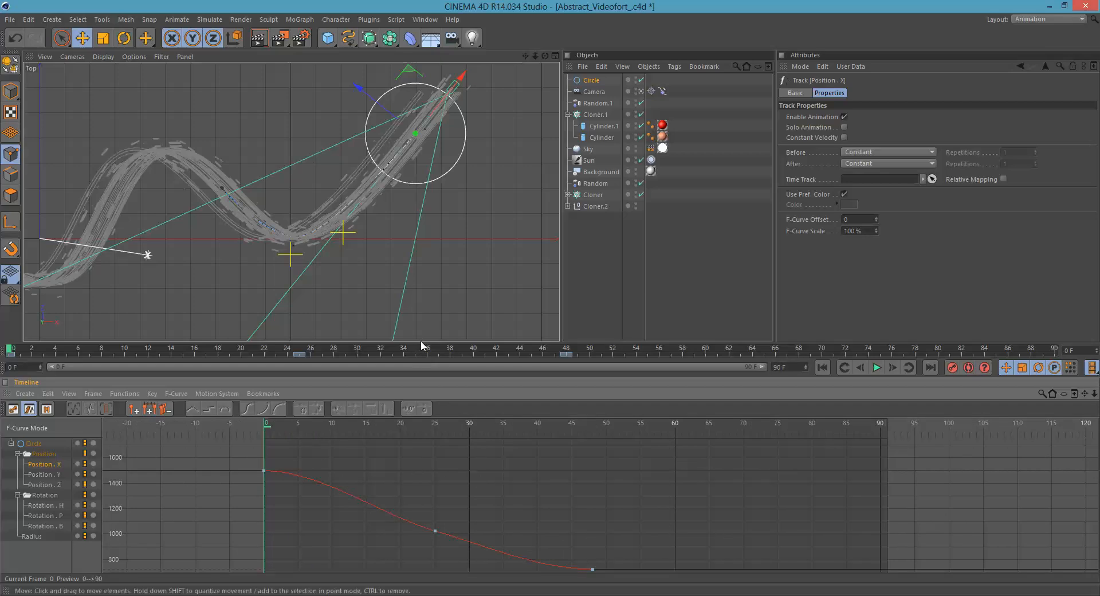
drag(421, 341, 417, 267)
alt+right_drag(364, 455, 368, 453)
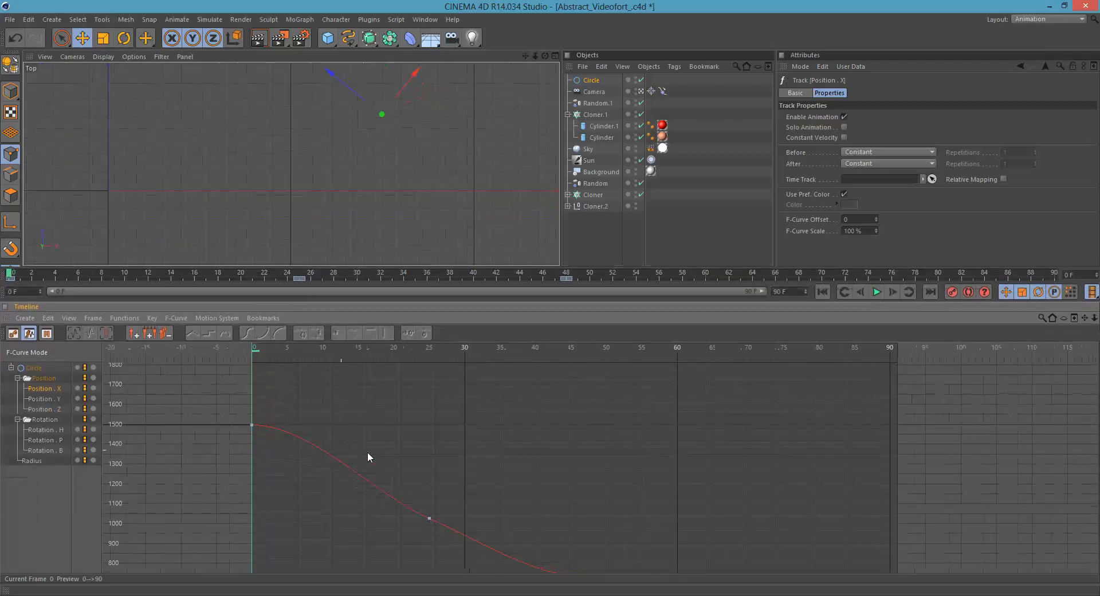
alt+middle_drag(367, 453, 437, 446)
alt+right_drag(416, 444, 410, 455)
alt+middle_drag(409, 454, 360, 486)
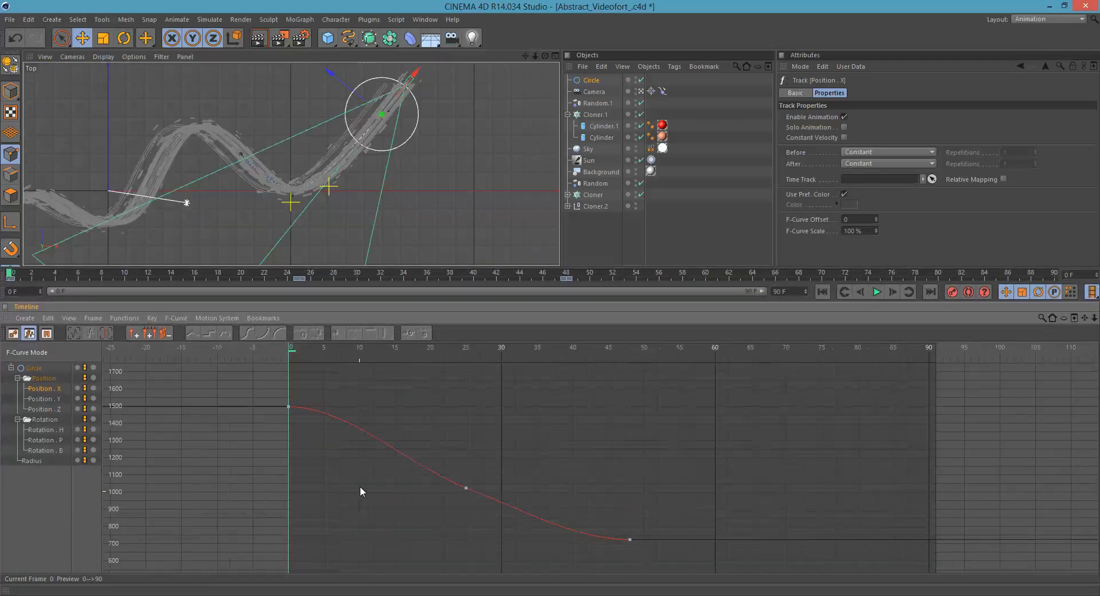
Step: Try to reshape the circle's Position X curve by steepening the frame 0 tangent and adjusting the frame 25 key, and undo it
click(466, 488)
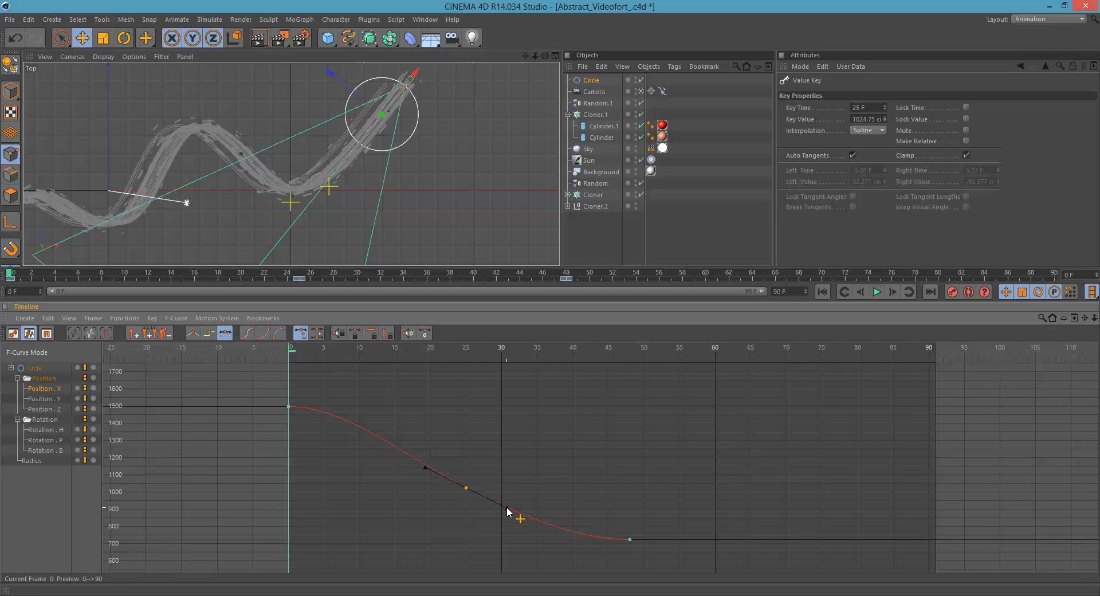
click(289, 406)
mouse_move(331, 421)
alt+right_down()
mouse_move(430, 435)
mouse_move(377, 460)
mouse_move(418, 440)
mouse_move(425, 413)
mouse_move(369, 459)
mouse_move(361, 430)
mouse_move(418, 447)
mouse_move(383, 418)
mouse_move(352, 430)
mouse_move(346, 446)
mouse_move(345, 425)
alt+right_up()
drag(352, 386, 335, 448)
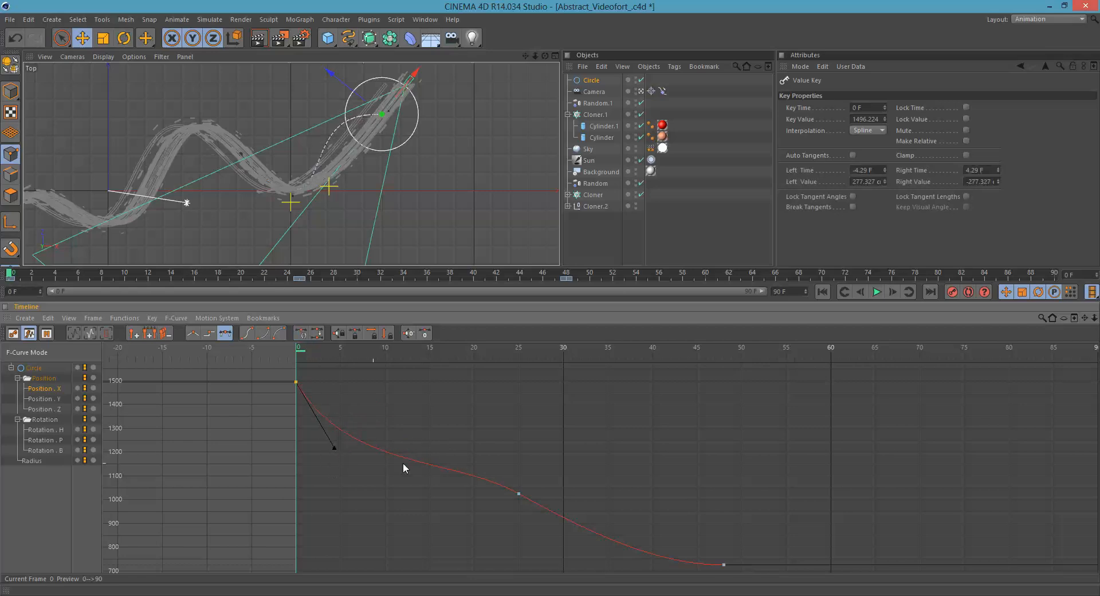
click(518, 494)
drag(519, 497, 505, 520)
key(ctrl+z)
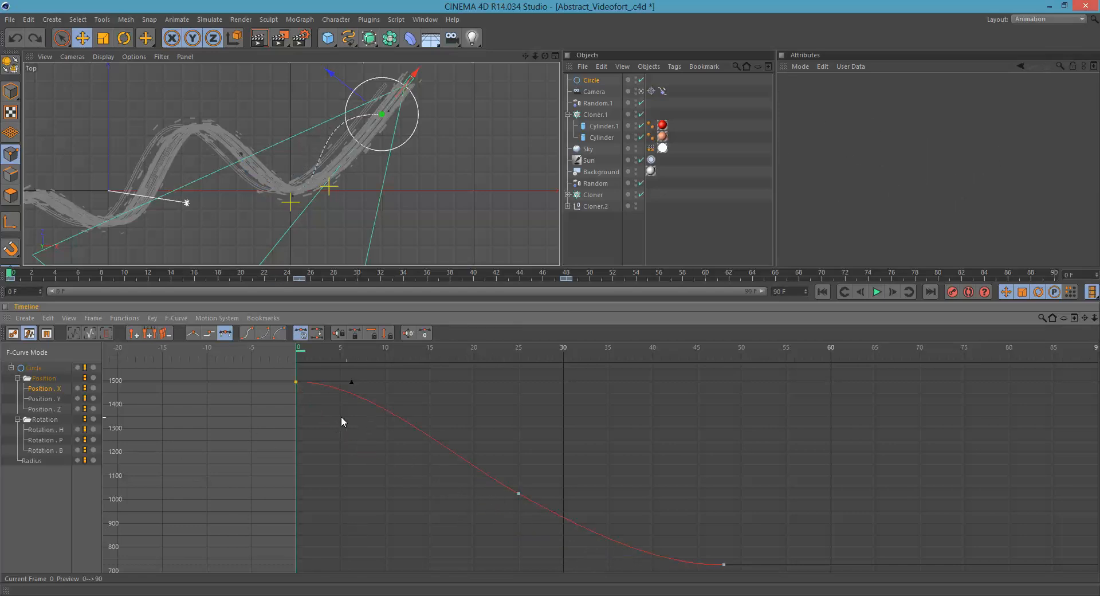
Step: Try to steepen the Position Z curve's right tangent at frame 0 to about 4.65 F and -193 cm, and undo it
click(54, 399)
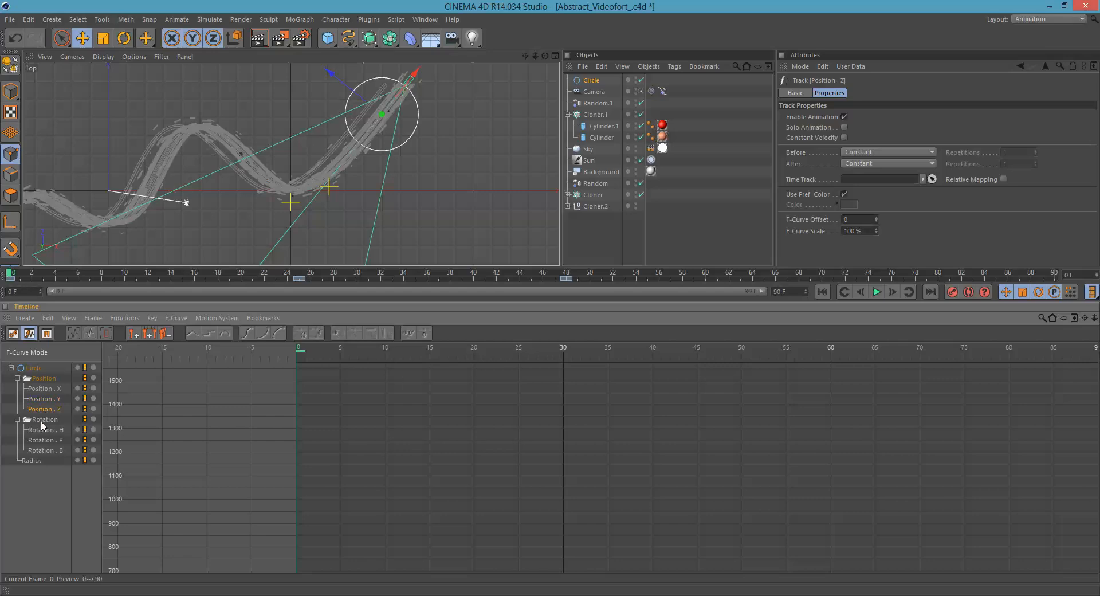
alt+right_drag(470, 434, 430, 416)
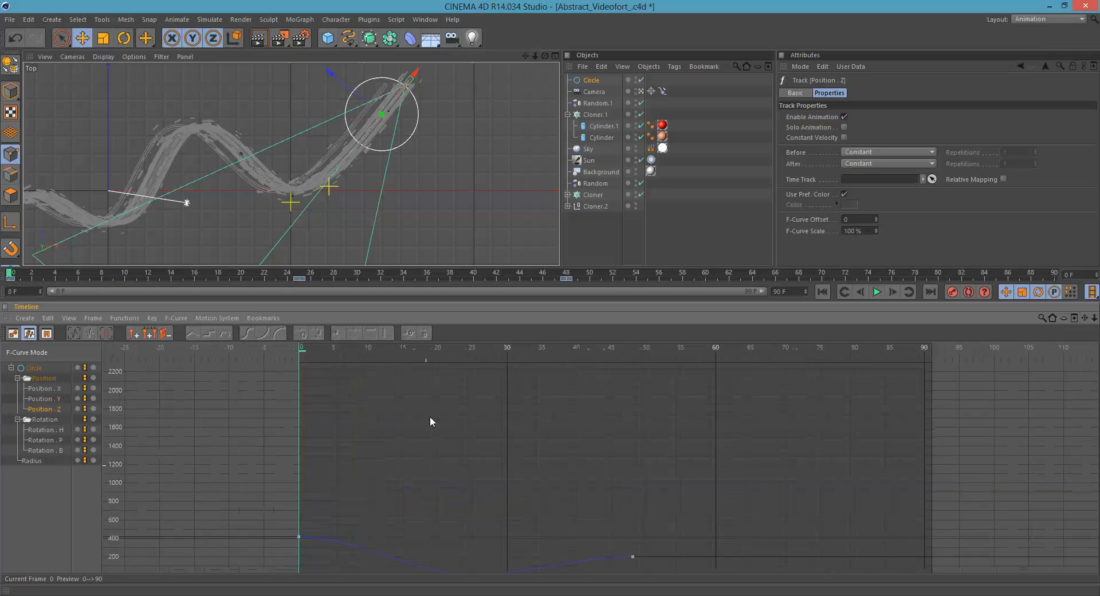
alt+middle_drag(429, 416, 428, 441)
alt+right_drag(415, 462, 431, 482)
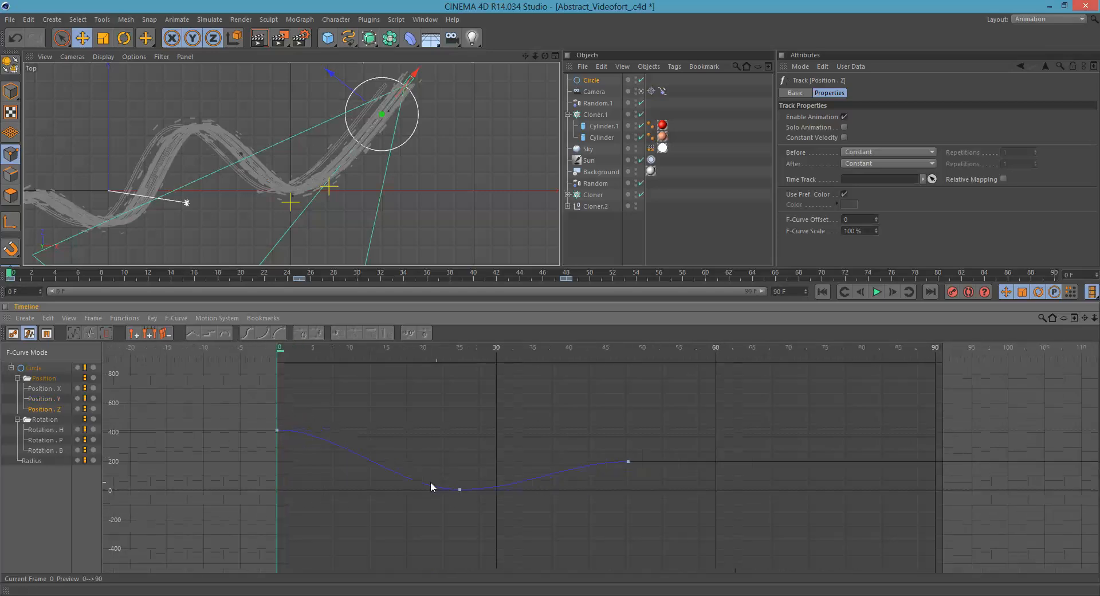
click(277, 430)
drag(321, 433, 311, 459)
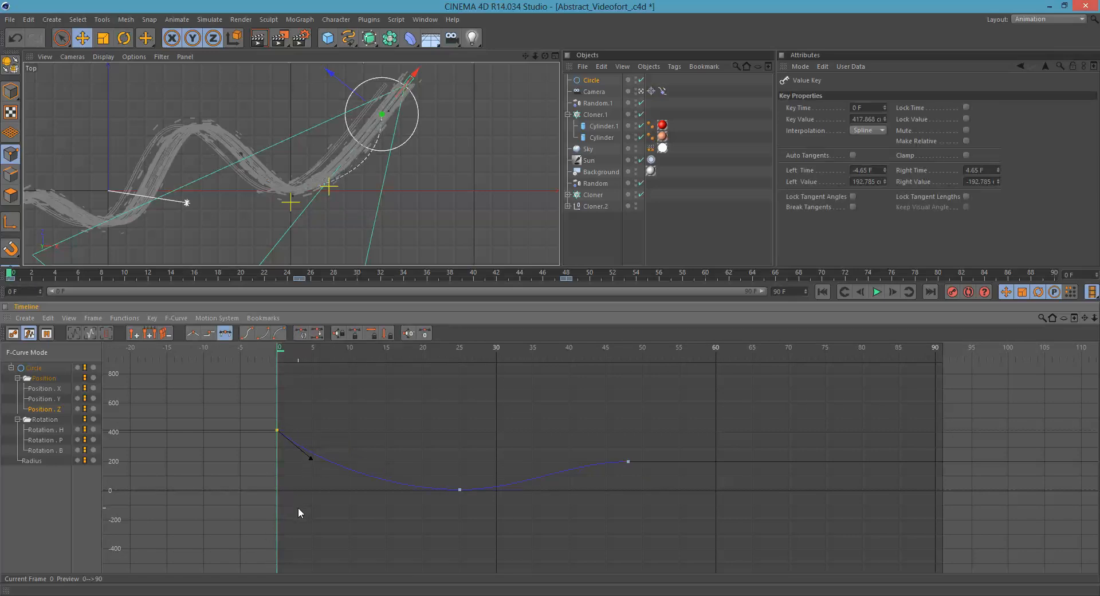
key(ctrl+z)
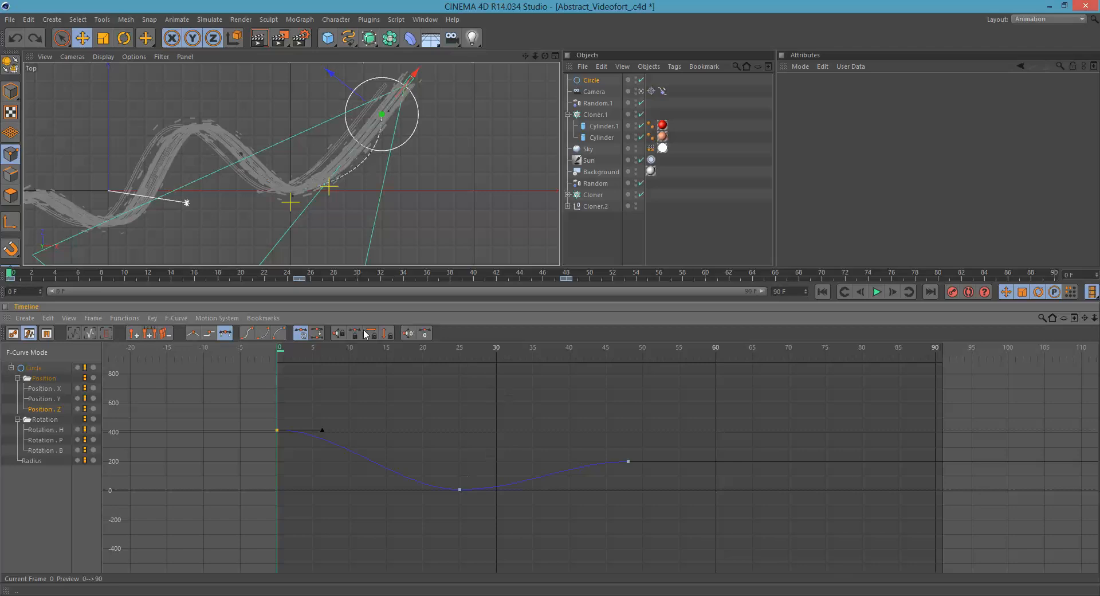
Step: Play the circle's animation to check its motion, and return to frame 0
click(877, 292)
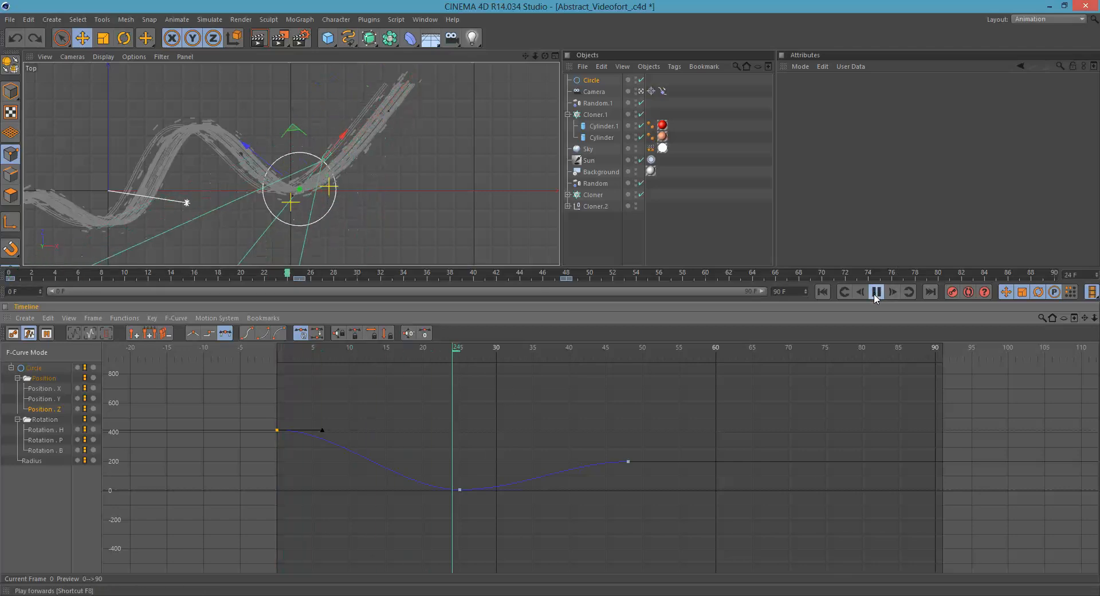
click(878, 292)
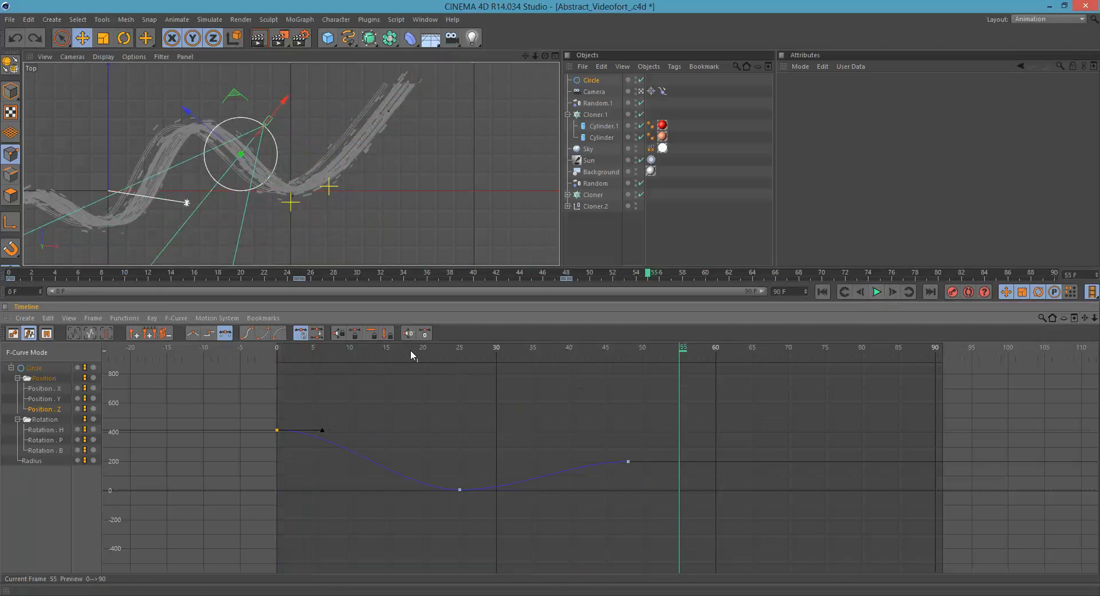
drag(411, 349, 276, 346)
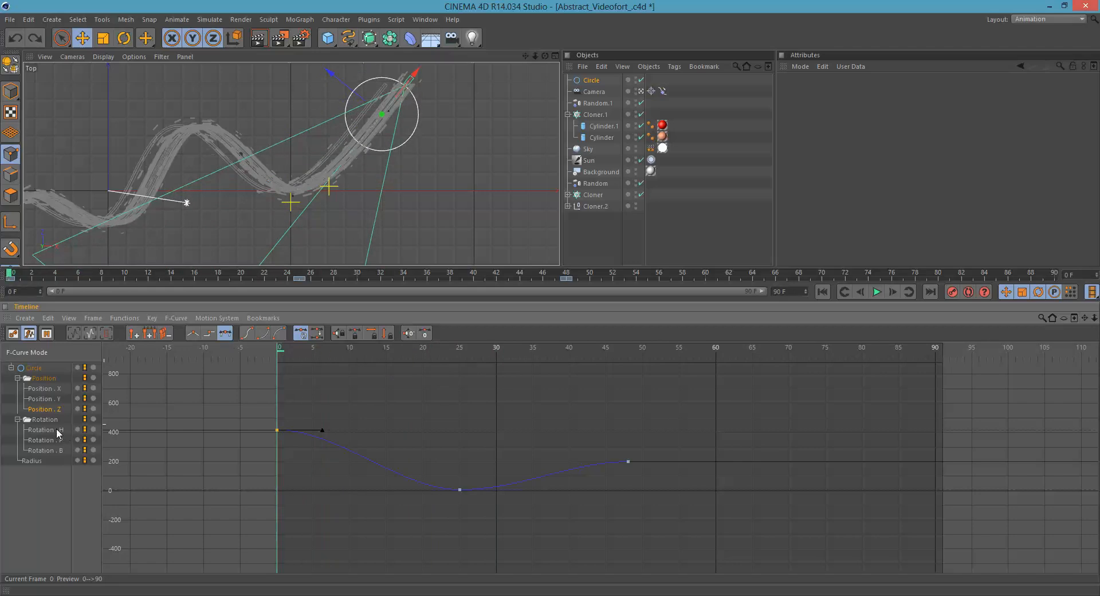
Step: Lower the circle's Rotation H key at frame 25 to about -8° on its curve
click(46, 429)
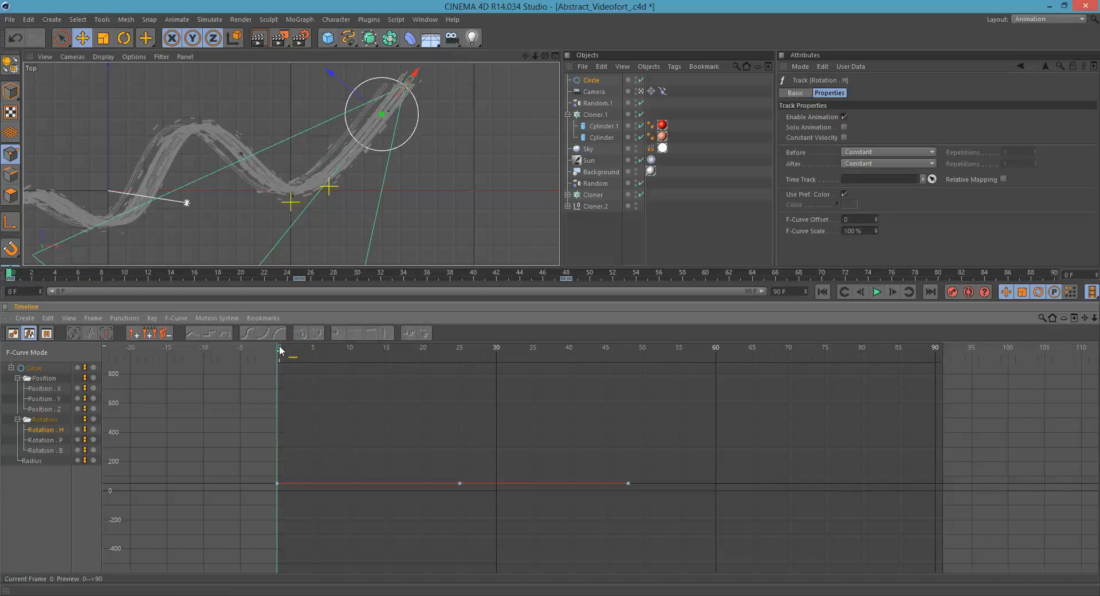
drag(284, 351, 458, 383)
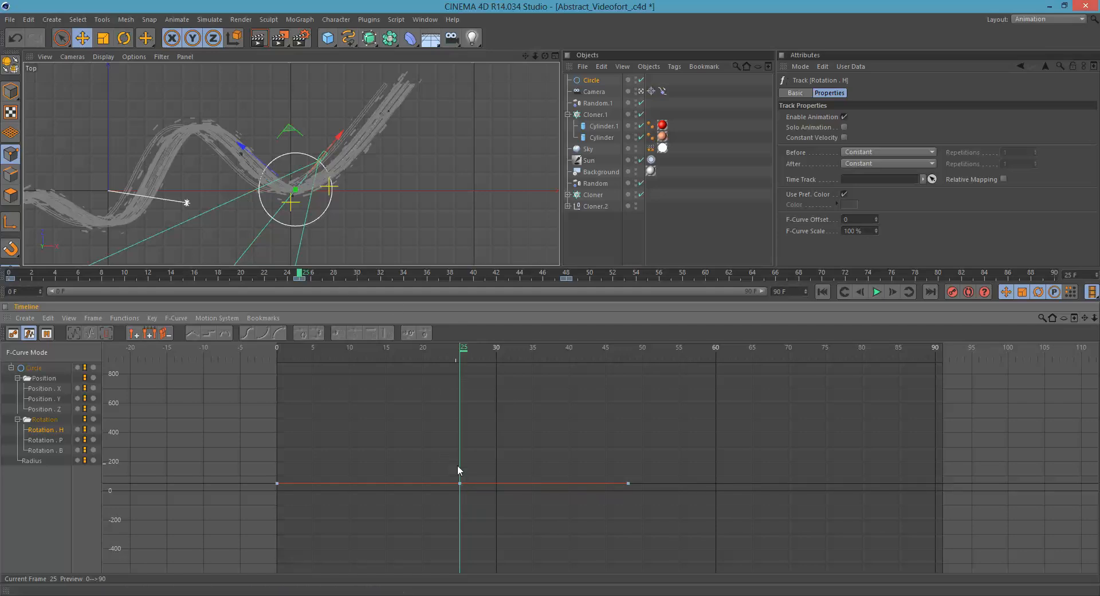
drag(459, 483, 460, 492)
alt+right_drag(451, 450, 454, 451)
alt+middle_drag(454, 451, 436, 432)
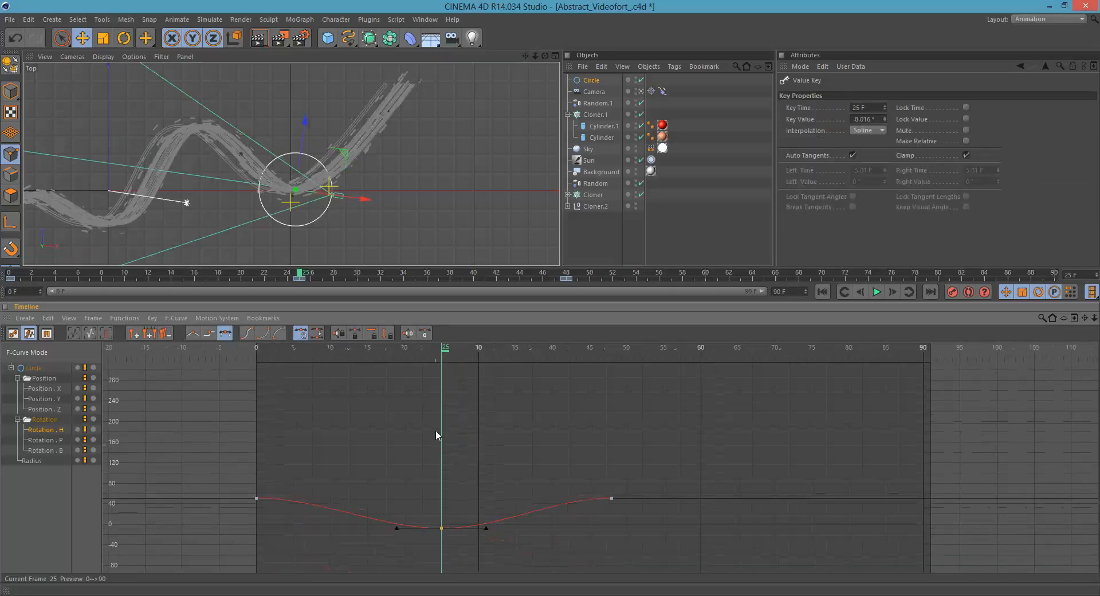
Step: Lengthen the right tangent of the Rotation H key at frame 0 to about 15 frames, nearly flat, checking the circle's turn at frames 10 and 13
alt+right_drag(433, 453, 434, 425)
drag(263, 351, 328, 360)
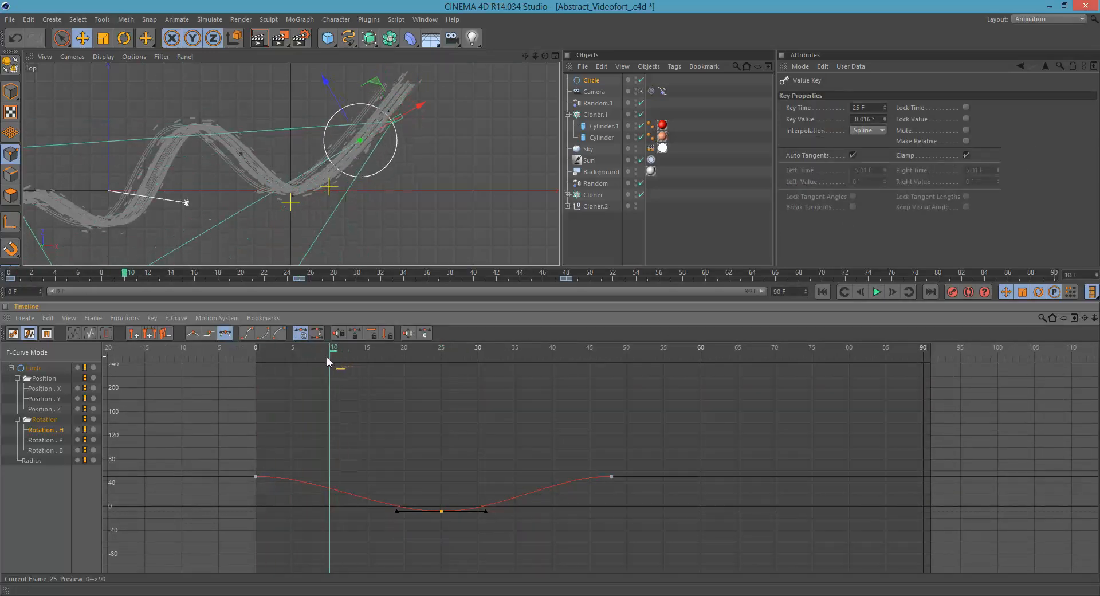
click(256, 477)
alt+right_drag(349, 462, 434, 456)
alt+middle_drag(366, 454, 545, 447)
drag(395, 473, 431, 466)
alt+right_drag(529, 464, 552, 432)
alt+middle_drag(518, 472, 503, 452)
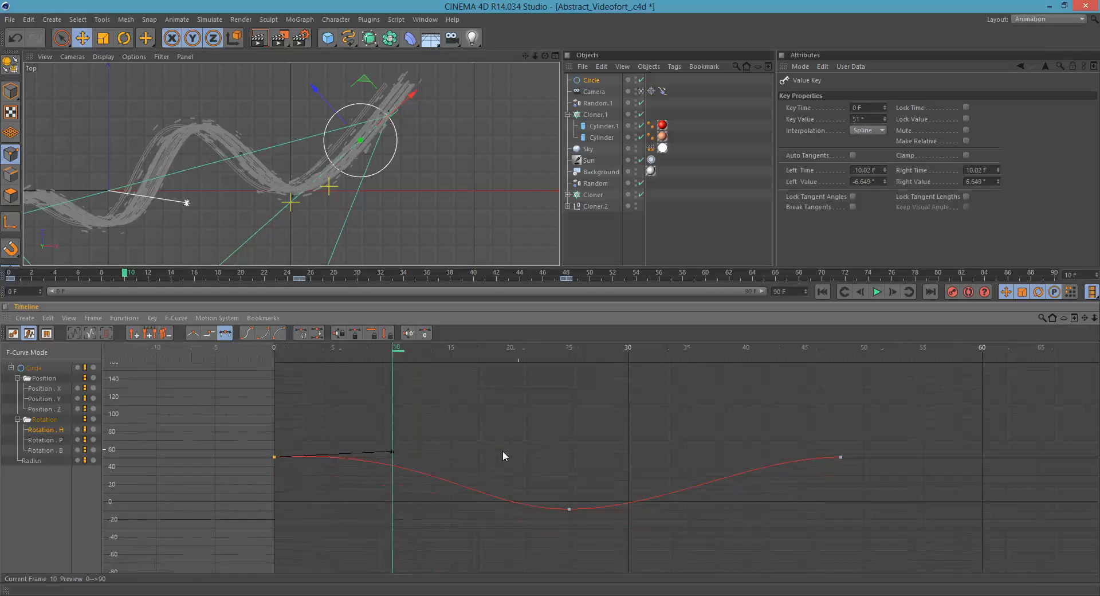
alt+right_drag(503, 450, 498, 428)
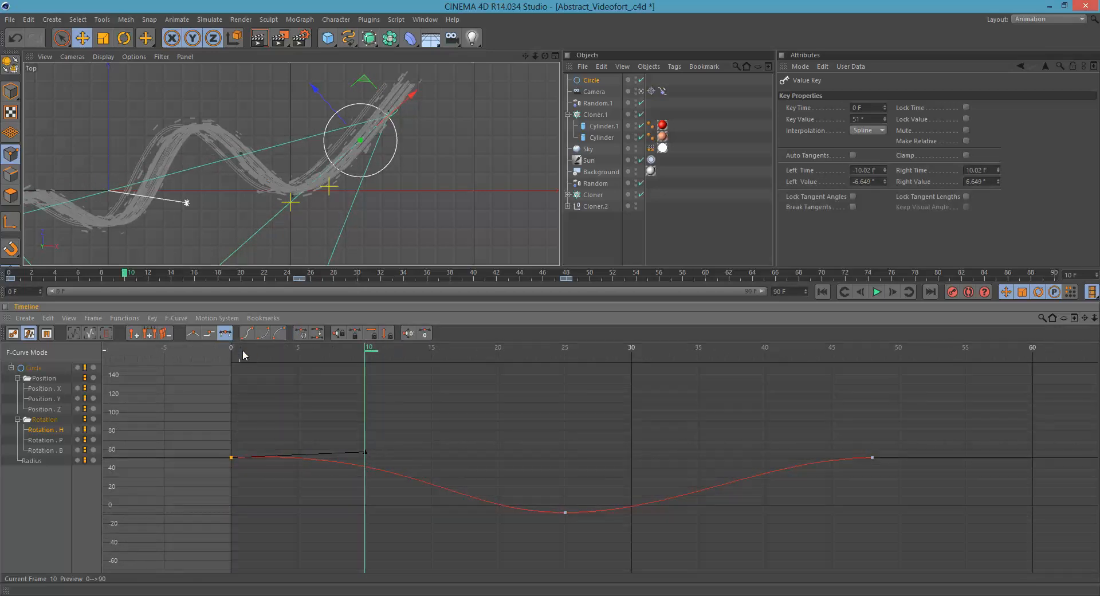
drag(242, 349, 404, 363)
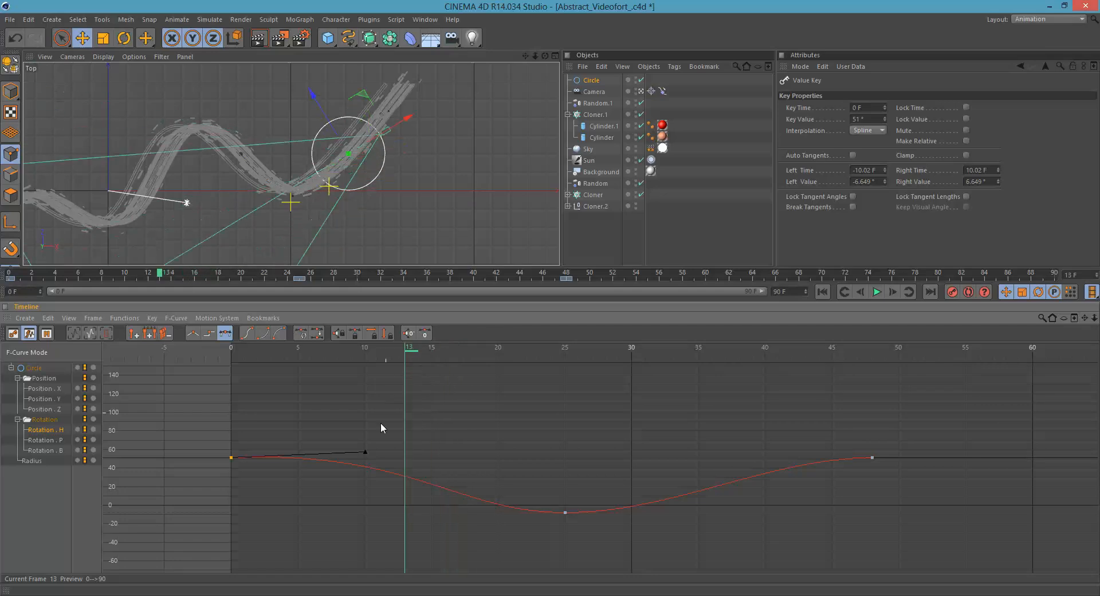
drag(366, 452, 438, 459)
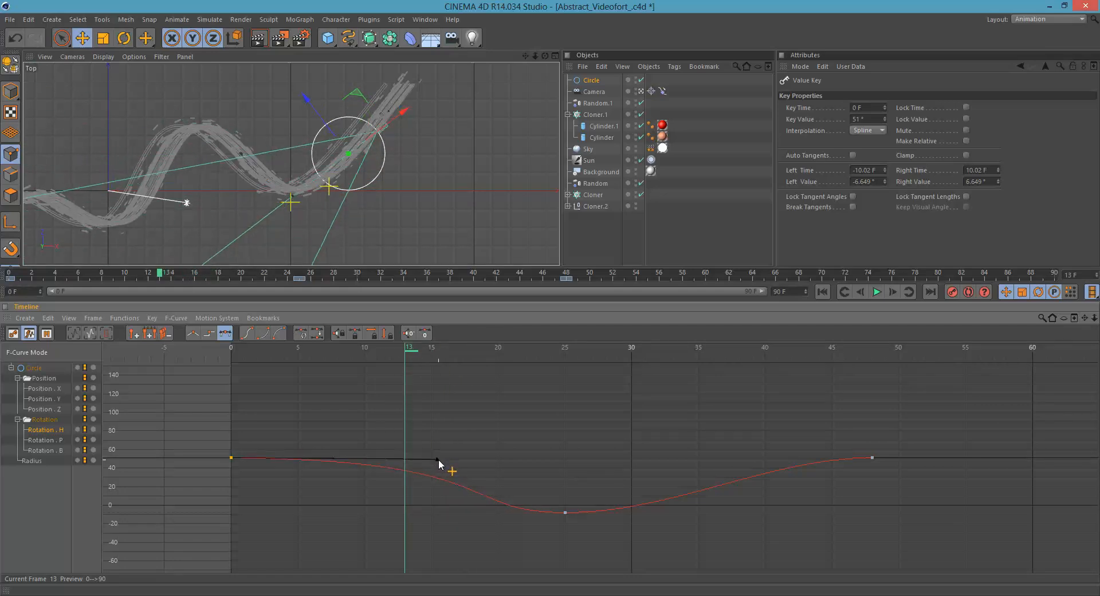
Step: Move the Rotation H key at frame 25 to frame 26 and tilt its tangents slightly to about 5.8 F and 1.2°
drag(417, 352, 507, 365)
ctrl+click(565, 514)
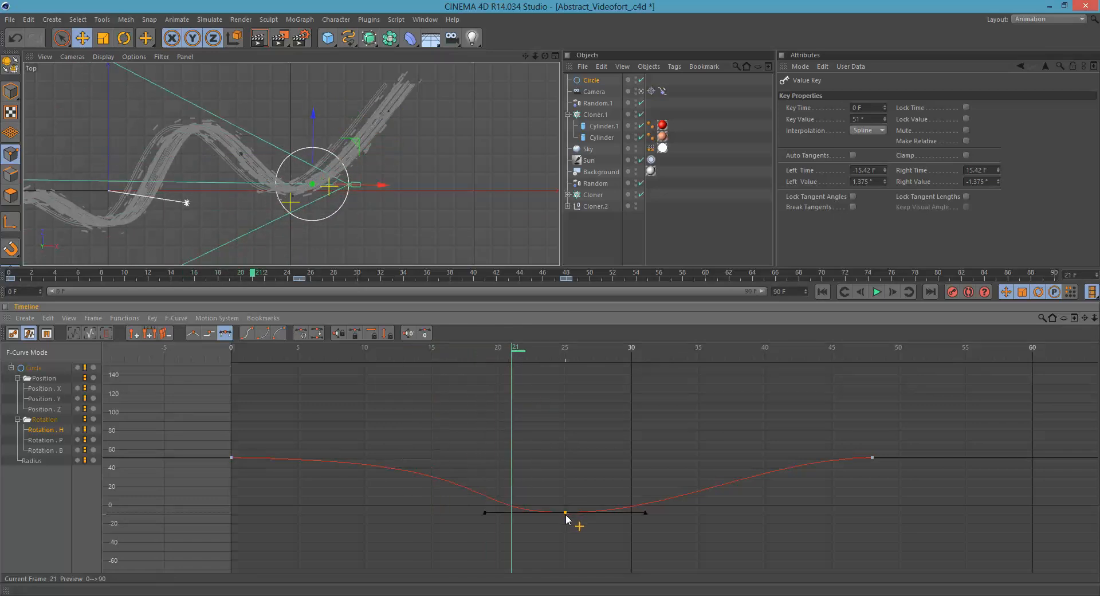
drag(566, 513, 584, 511)
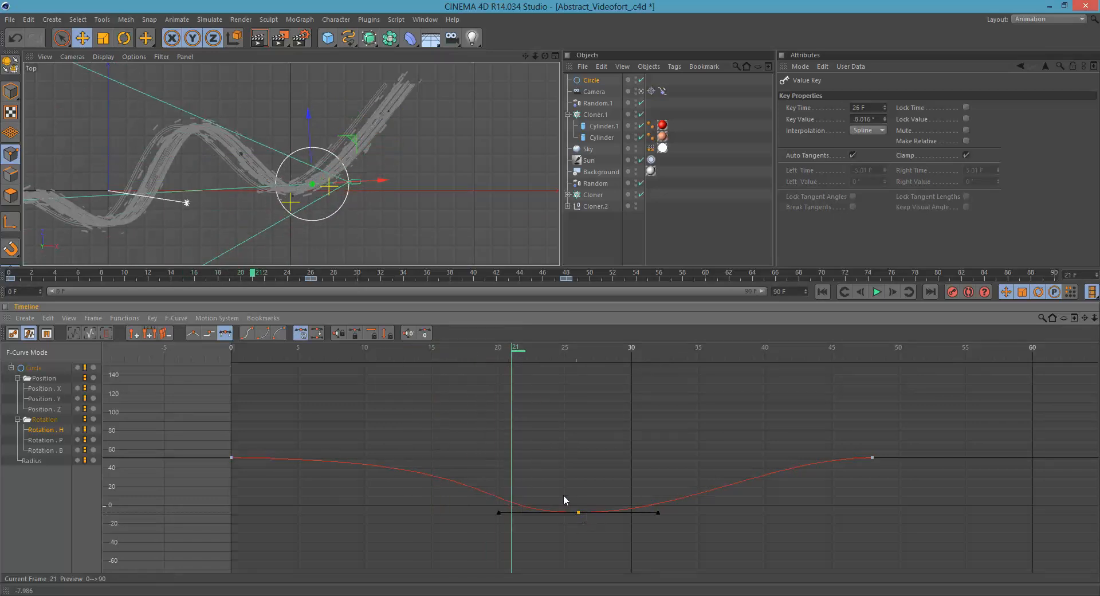
mouse_move(503, 511)
mouse_down()
mouse_move(513, 511)
mouse_move(502, 511)
mouse_up()
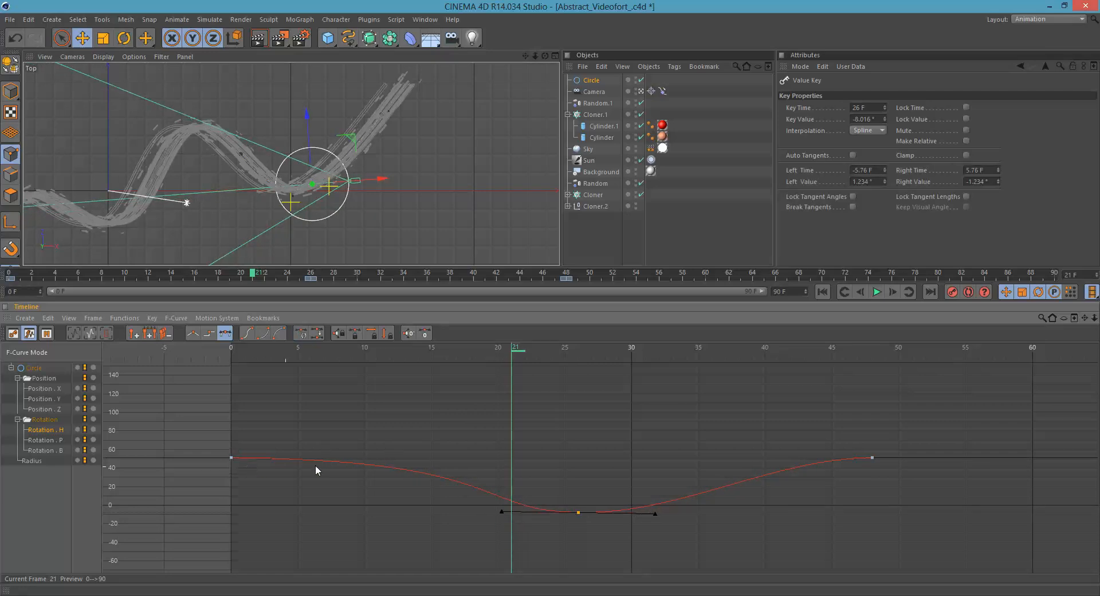
Step: Lengthen the Rotation H curve's right tangent at frame 0 to about 17.2 F and -4.5°, checking the circle at frame 26
click(232, 457)
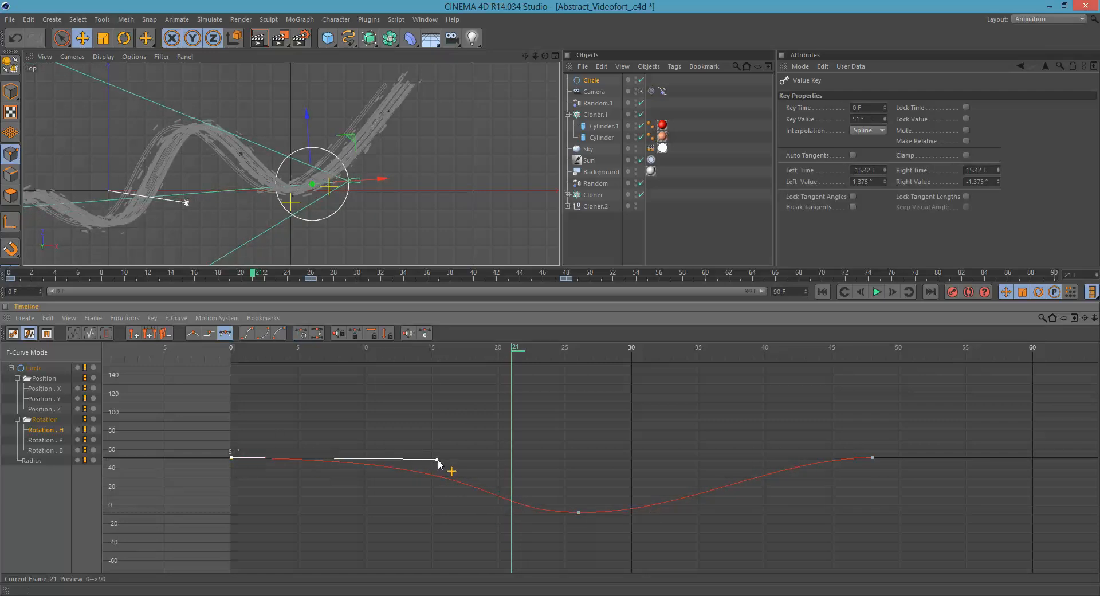
drag(438, 459, 461, 463)
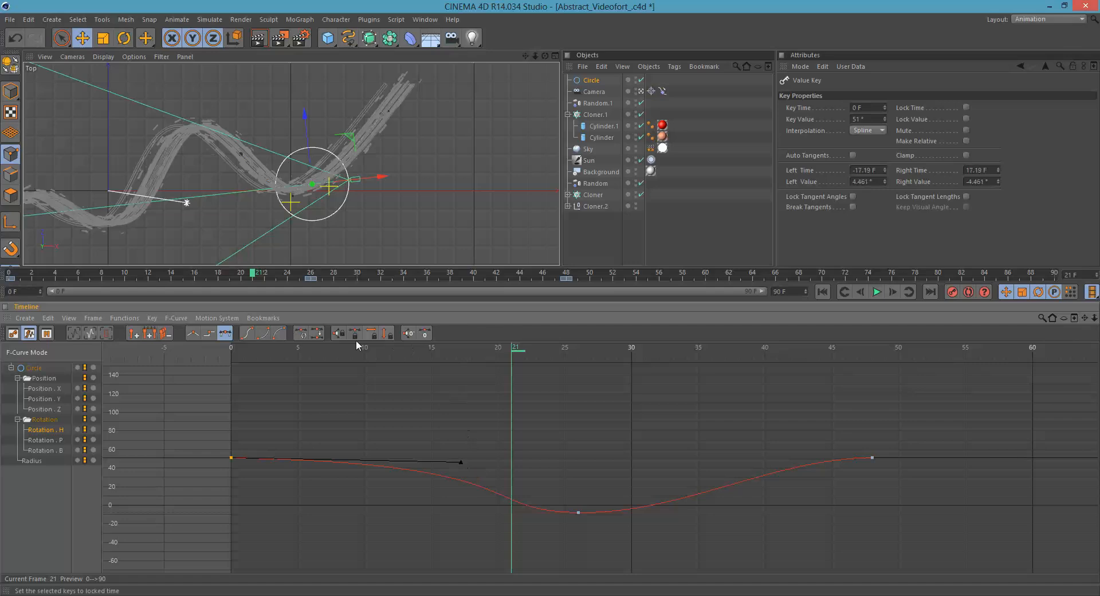
drag(264, 345, 579, 438)
Step: Adjust the Rotation H key's tangents at frame 26 to about 6.6 F and 4.2°, sloping downward
alt+right_drag(586, 473, 700, 475)
alt+middle_drag(586, 491, 563, 502)
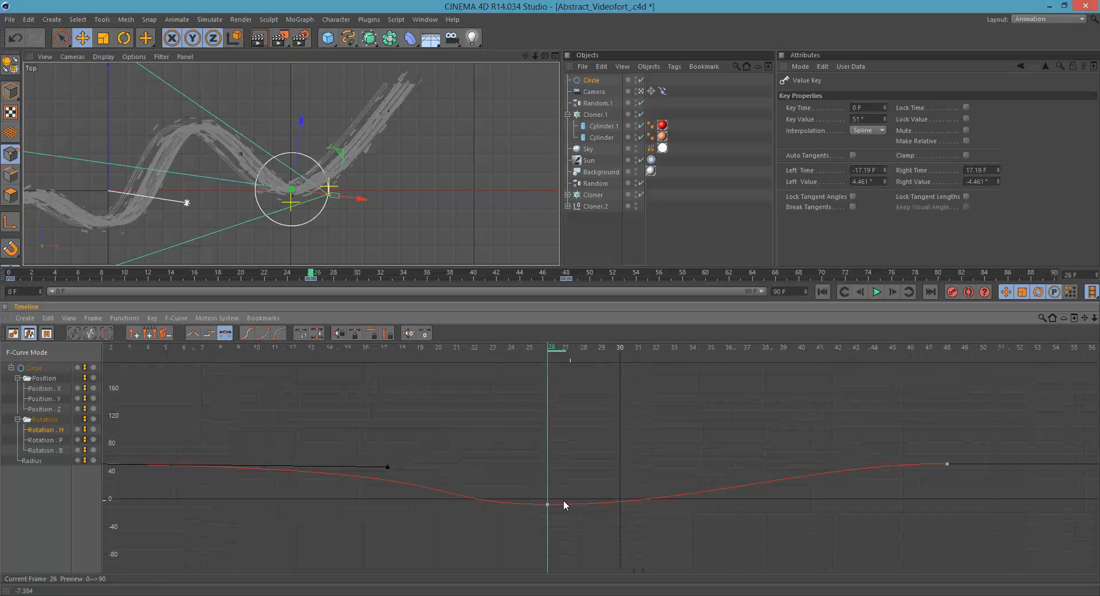
alt+right_drag(563, 502, 571, 410)
alt+middle_drag(541, 518, 563, 472)
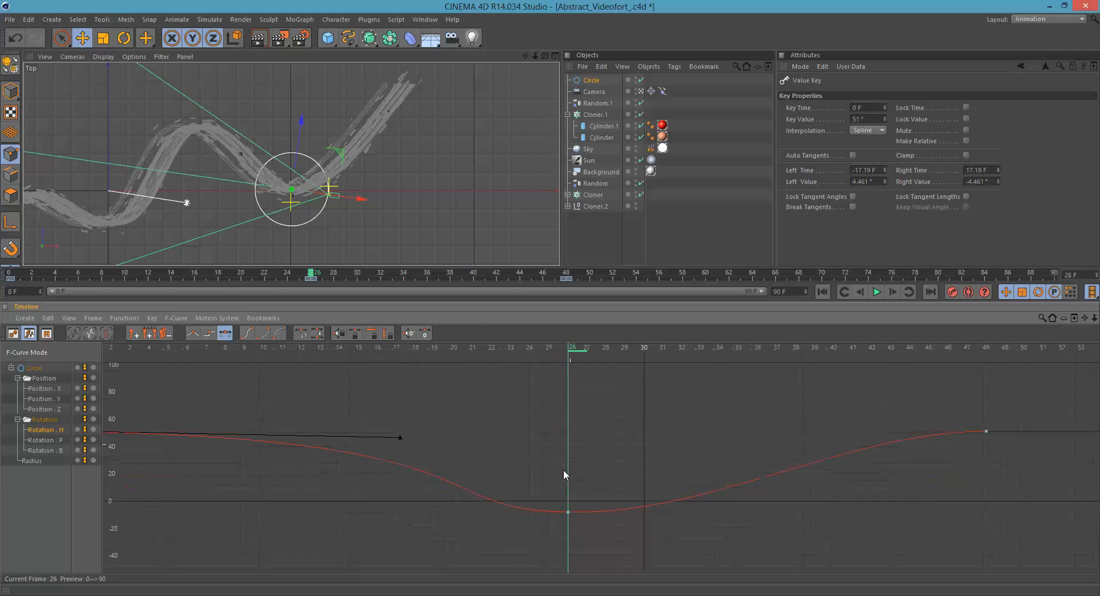
click(568, 512)
drag(462, 515, 444, 507)
Step: Play the animation from the start to check the circle's rotation along the pipes
click(823, 292)
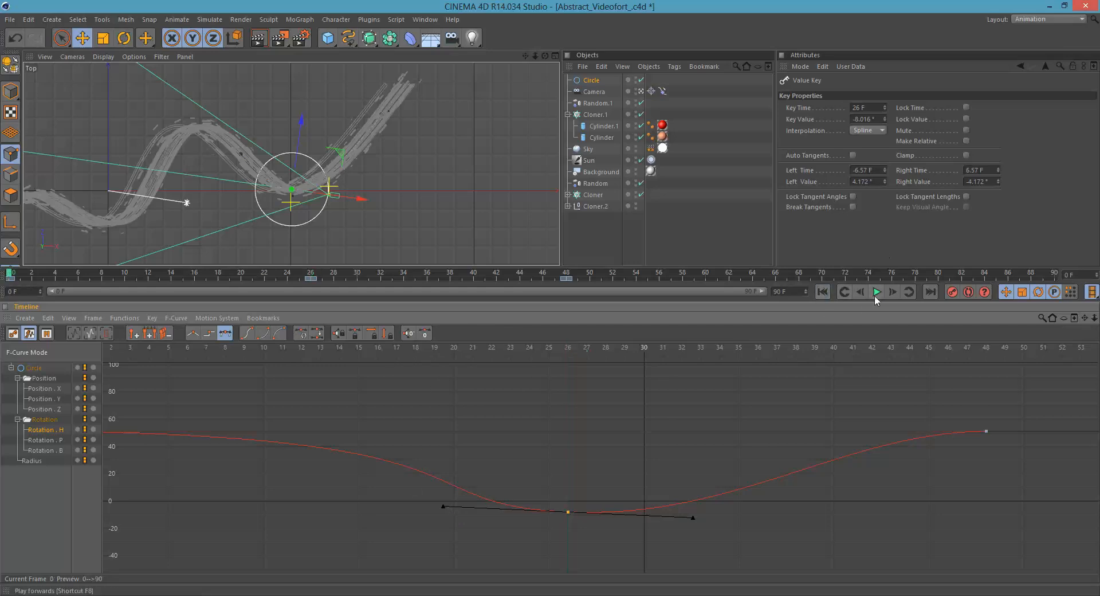
click(876, 292)
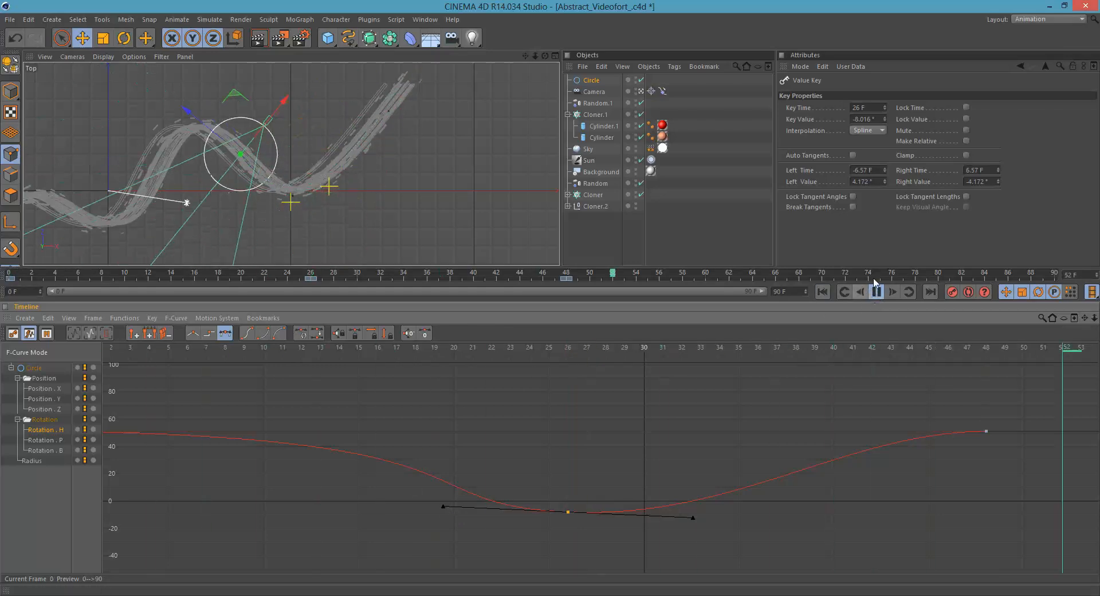
click(876, 291)
Step: Lower the last Rotation H key to about -33° and shift it to frame 47, checking the circle's direction at frames 48 and 44
drag(382, 355, 980, 432)
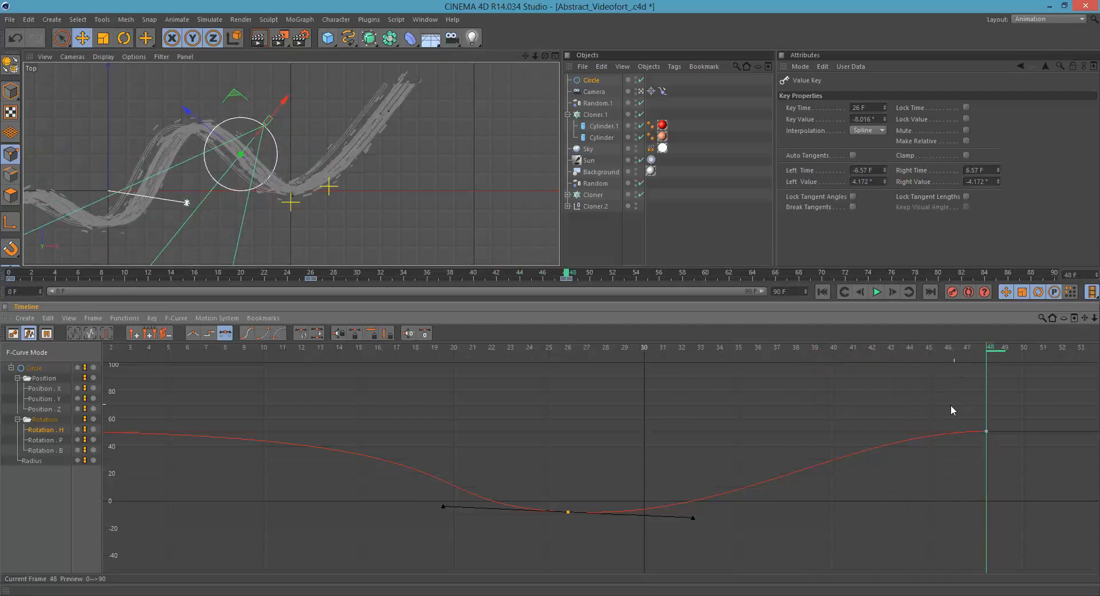
click(986, 431)
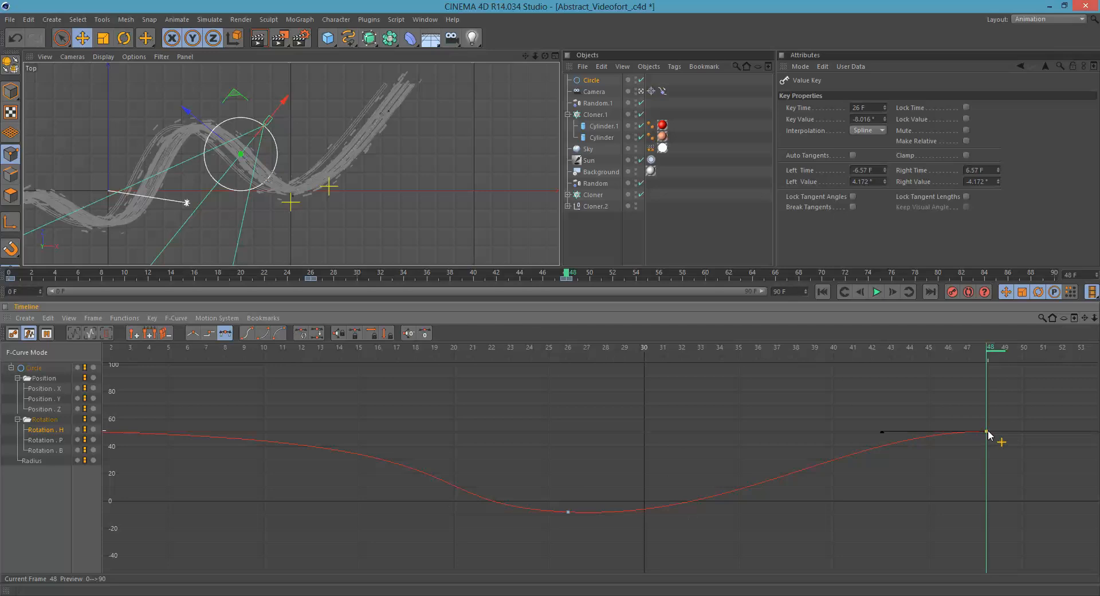
drag(988, 432, 980, 514)
alt+middle_drag(855, 503, 746, 456)
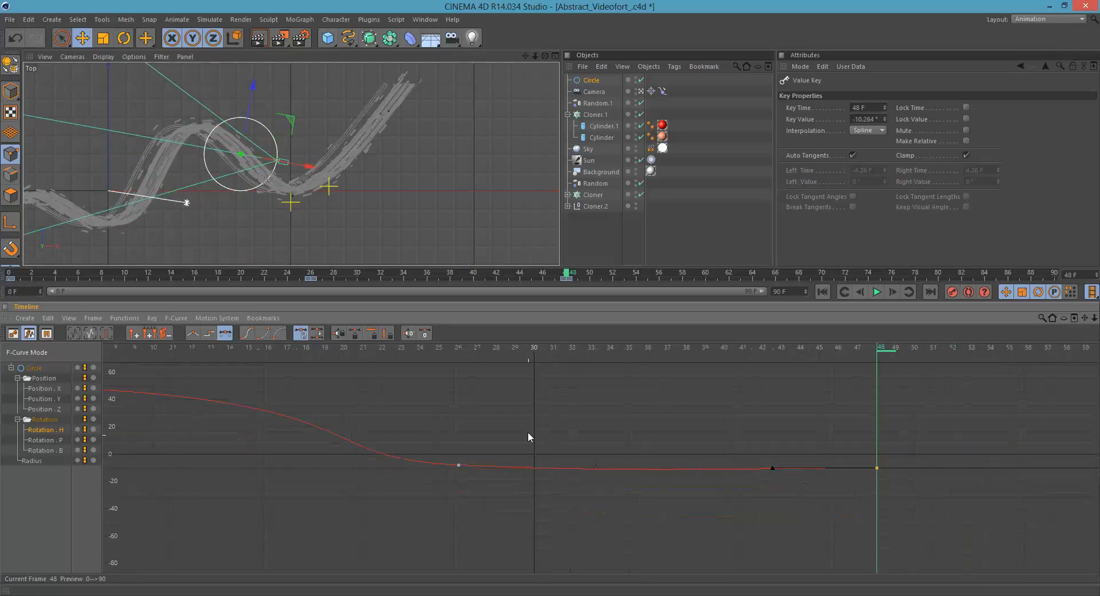
alt+right_drag(528, 433, 552, 466)
click(471, 476)
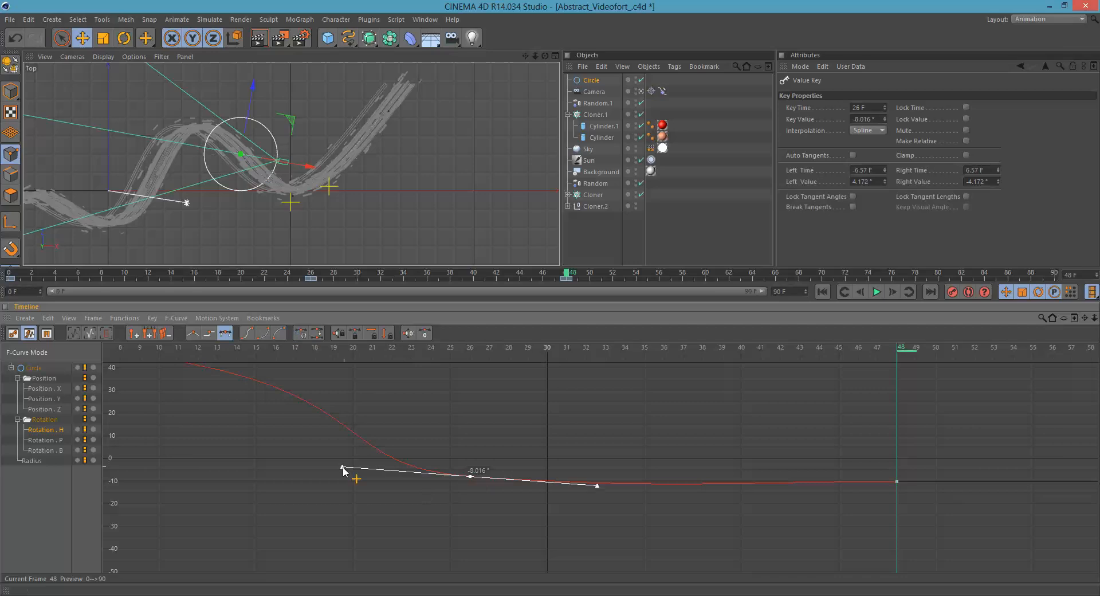
alt+right_drag(437, 446, 425, 450)
alt+middle_drag(400, 451, 446, 478)
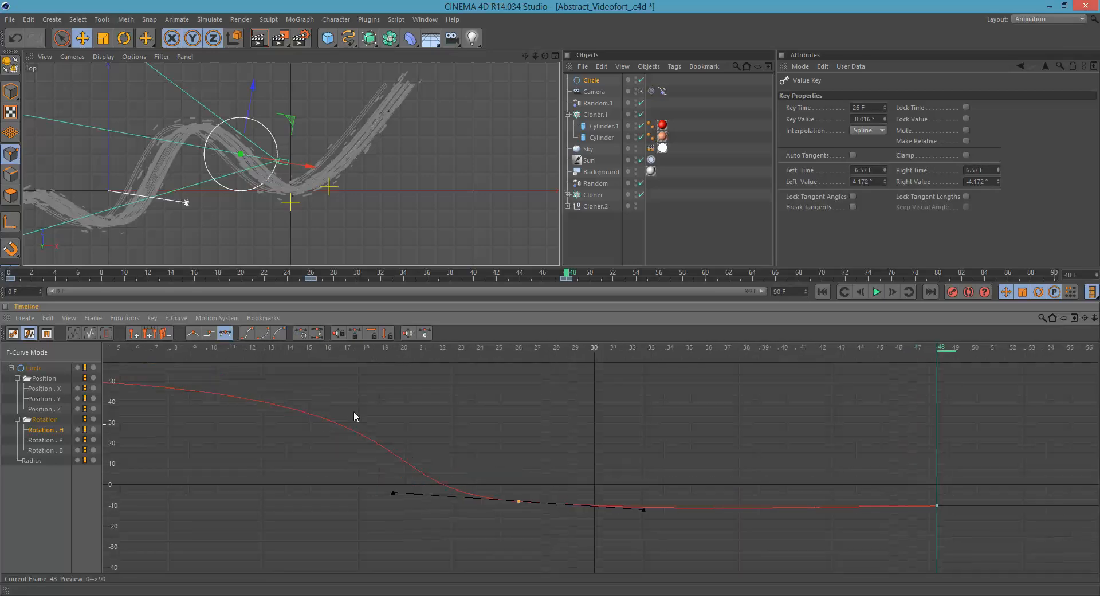
drag(206, 354, 865, 477)
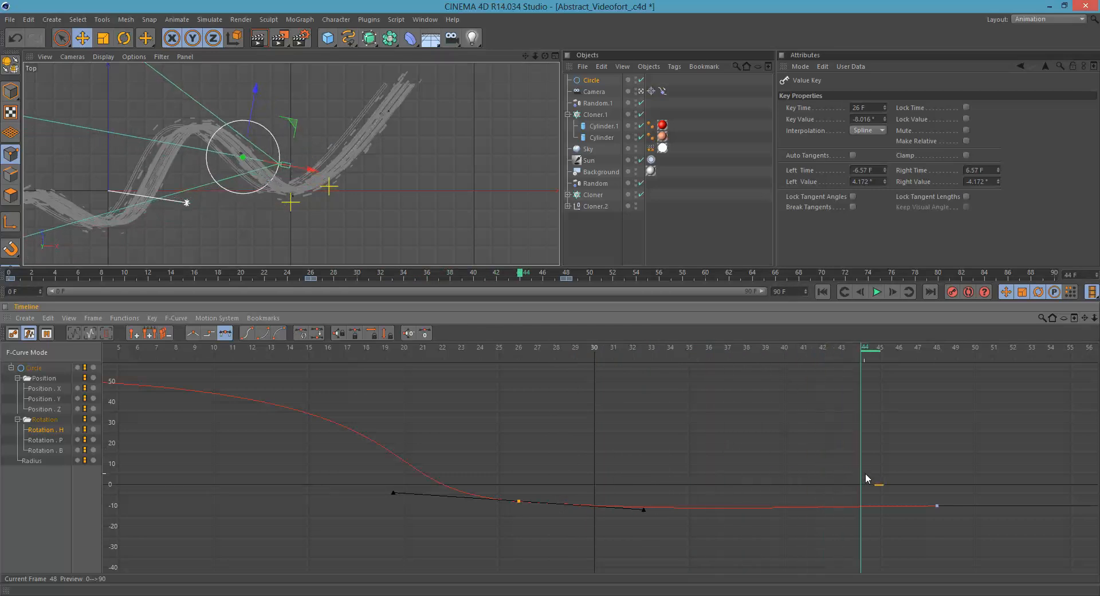
drag(938, 505, 924, 555)
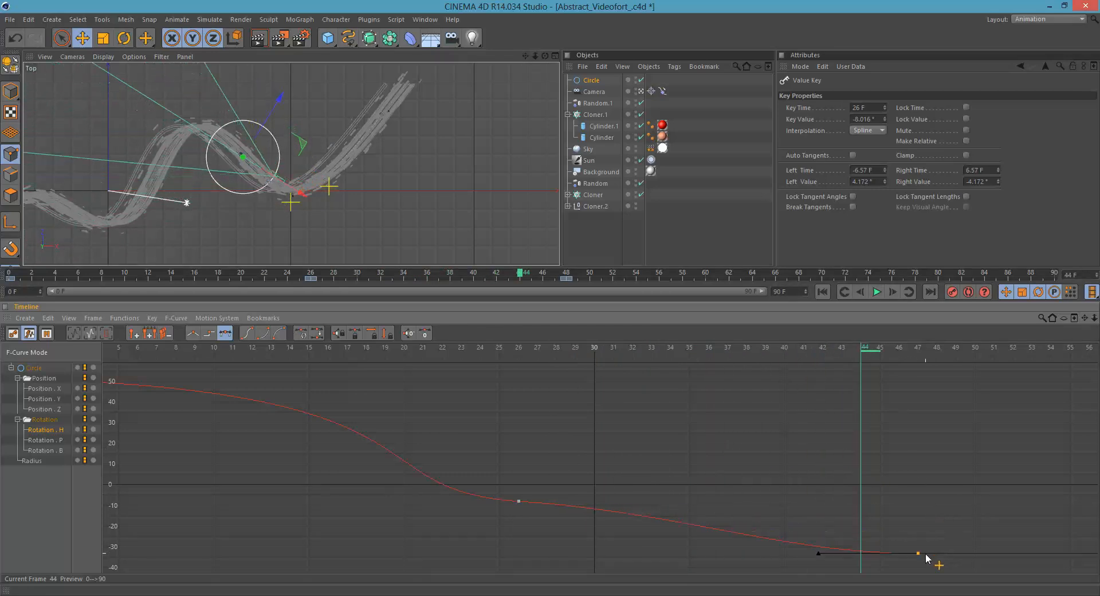
Step: Break the Rotation H key's tangents at frame 26, setting the left to about -7.4 F, 21.3° and the right to about 6.1 F, -15.3°
click(809, 462)
scroll(808, 461, down, 2)
click(519, 451)
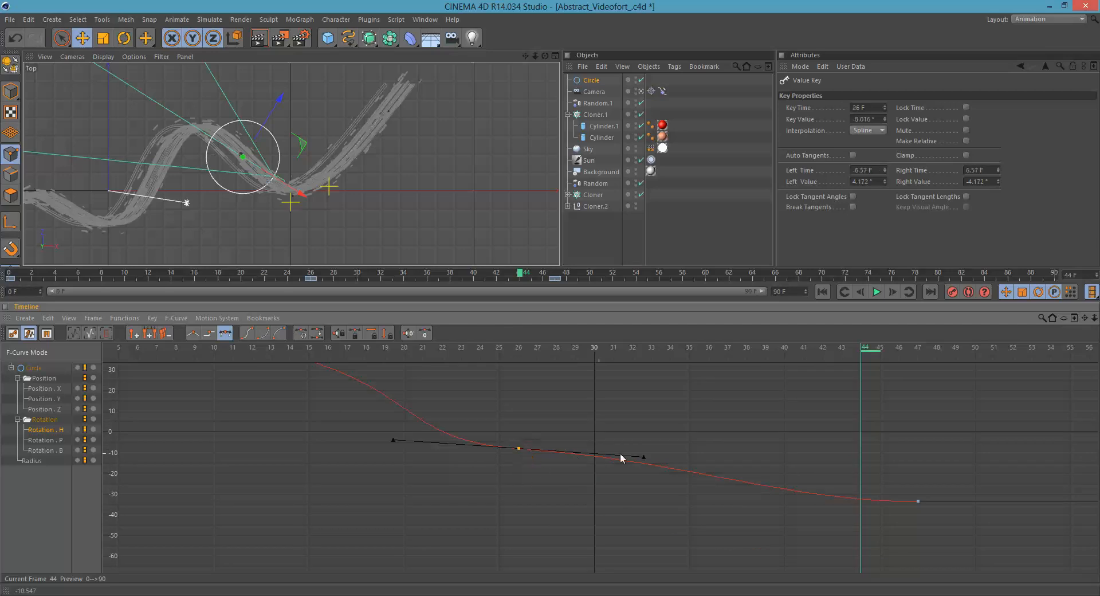
key(ctrl+z)
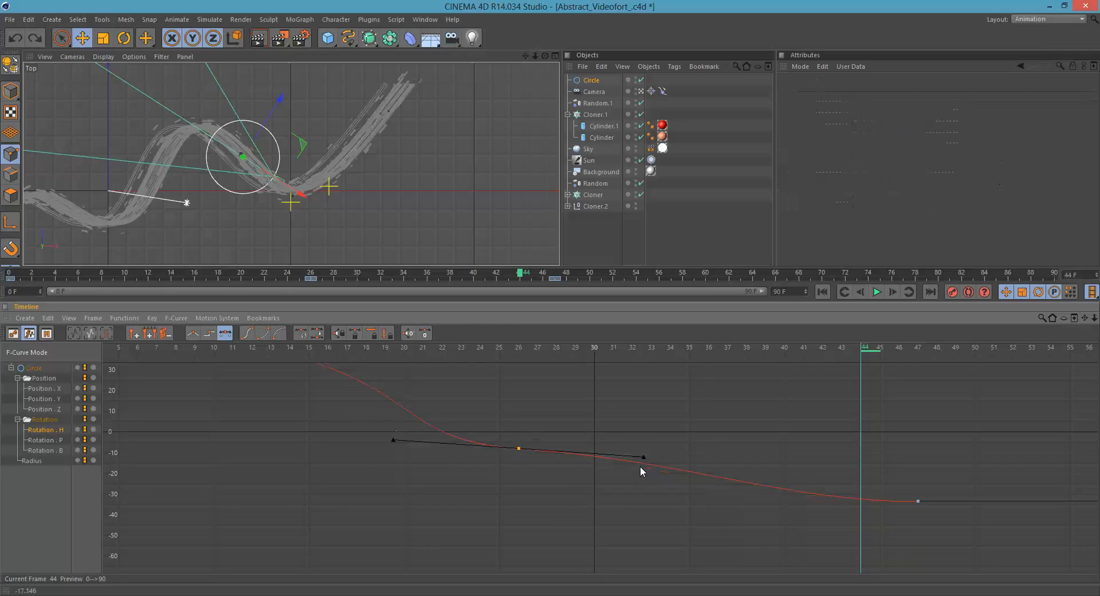
shift+drag(643, 459, 641, 469)
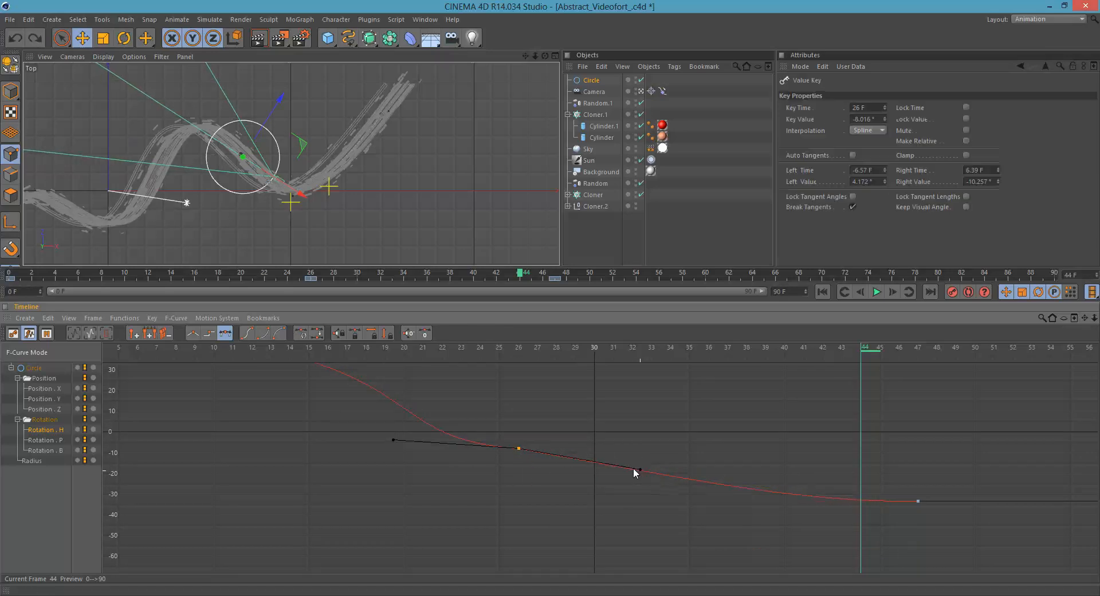
drag(393, 440, 378, 405)
drag(640, 469, 638, 473)
alt+middle_drag(490, 440, 514, 496)
alt+right_drag(514, 497, 497, 458)
alt+middle_drag(424, 467, 467, 476)
mouse_move(463, 479)
alt+right_down()
mouse_move(479, 455)
mouse_move(436, 481)
mouse_move(458, 480)
mouse_move(459, 459)
alt+right_up()
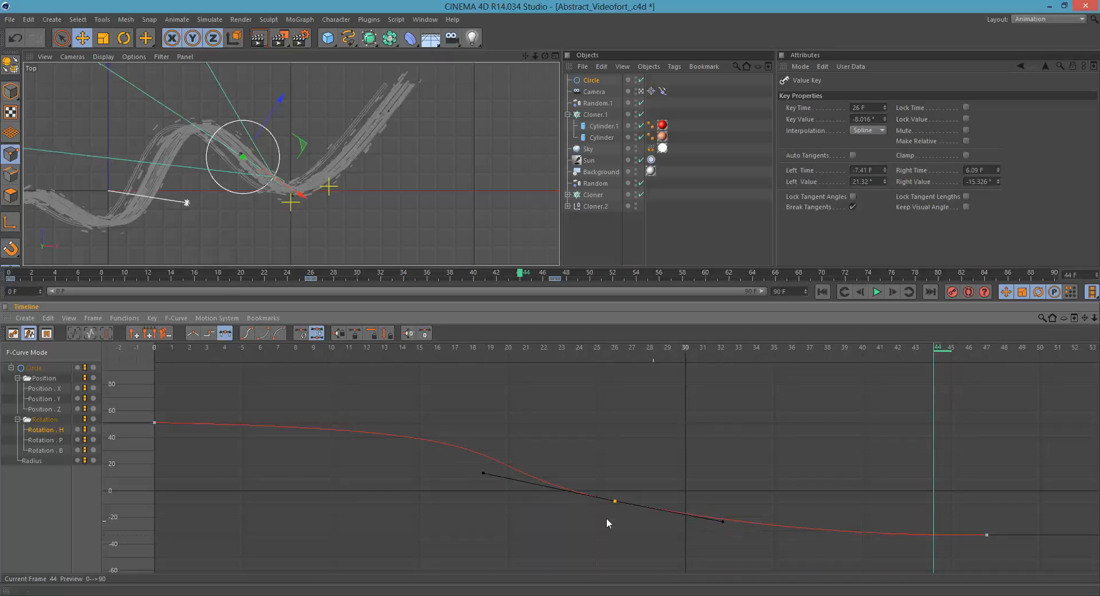
Step: Play the animation twice from frame 0 to review the circle's turn through the bend
click(823, 292)
click(875, 292)
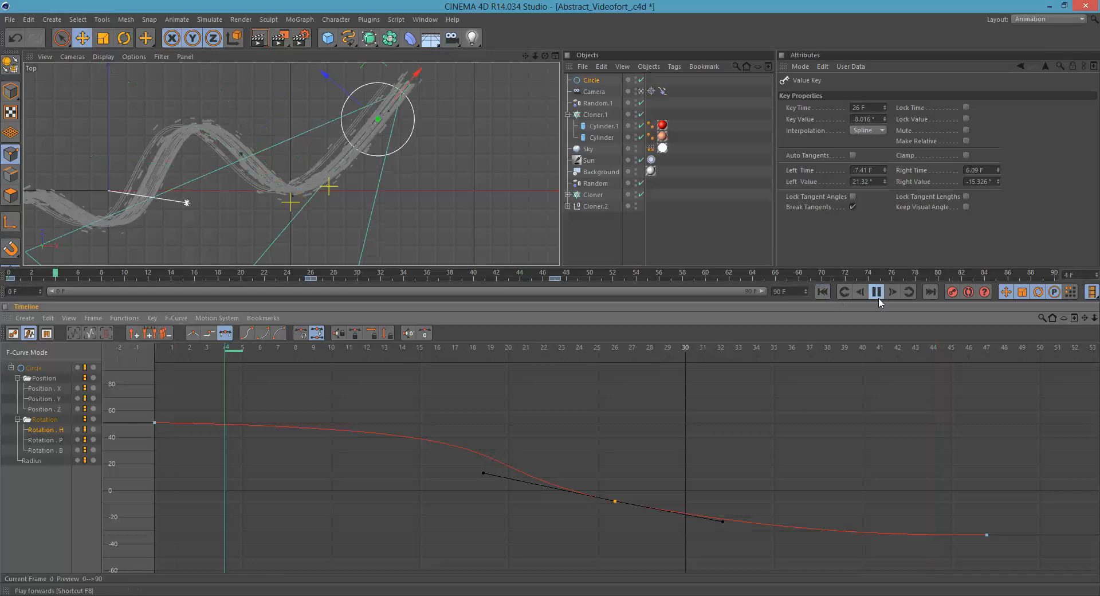
click(872, 292)
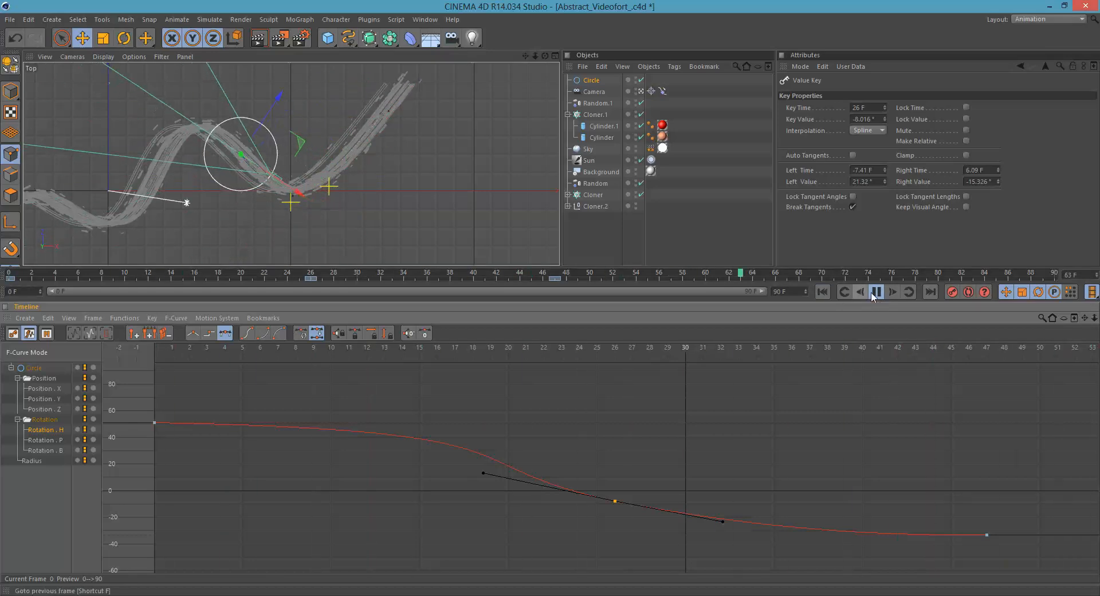
click(822, 291)
click(876, 292)
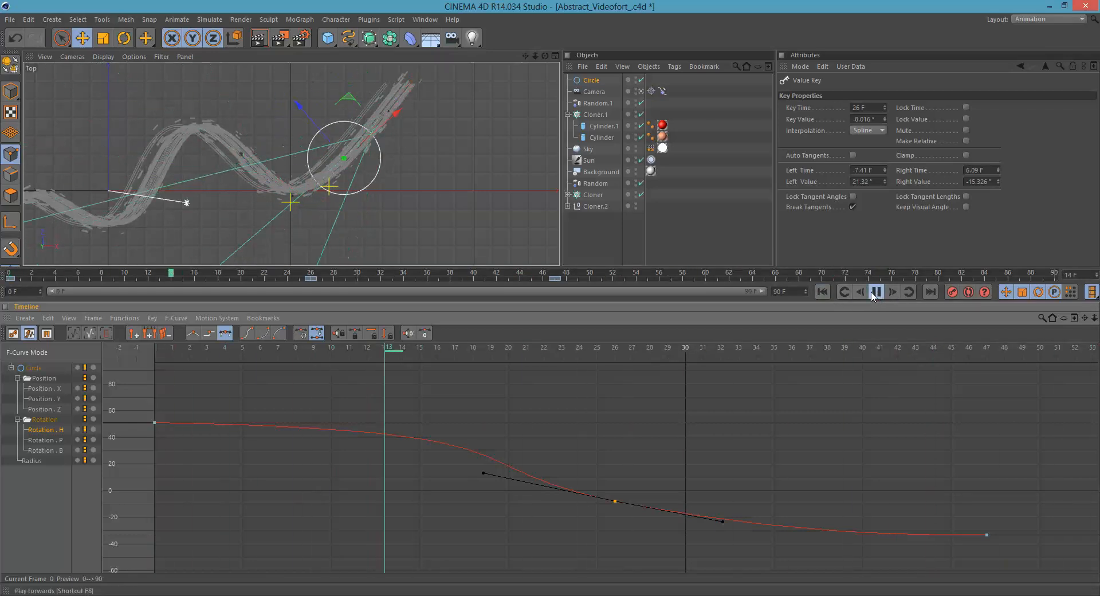
click(876, 291)
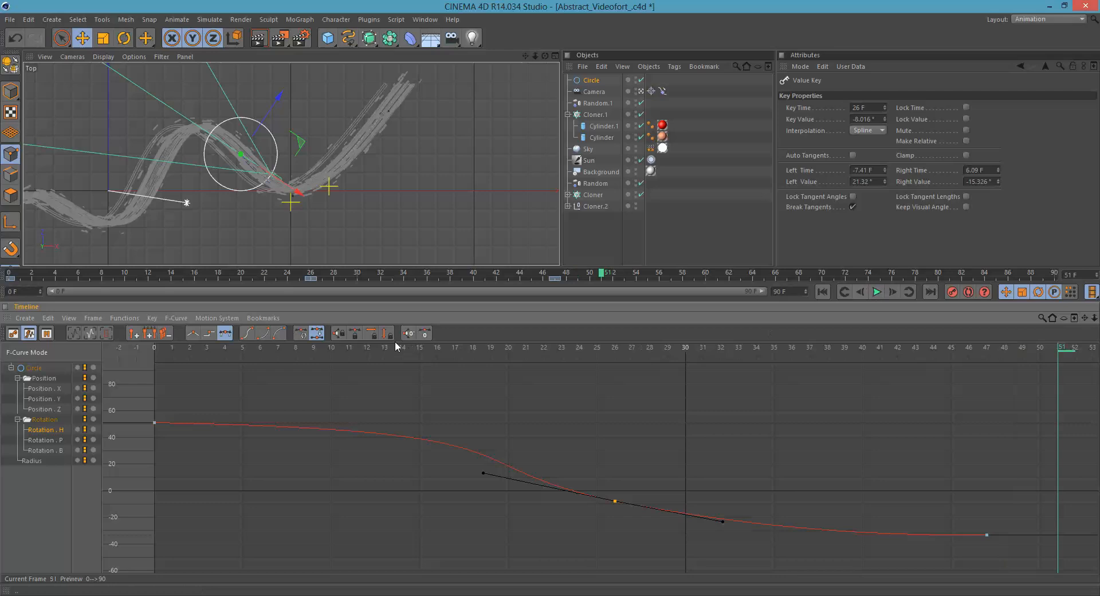
Step: Adjust the Rotation H curve's right tangent at frame 0 to about 15.6 F and -8.3°, after checking the circle at frame 26
mouse_move(394, 344)
mouse_down()
mouse_move(386, 348)
mouse_move(623, 363)
mouse_move(520, 361)
mouse_move(607, 374)
mouse_up()
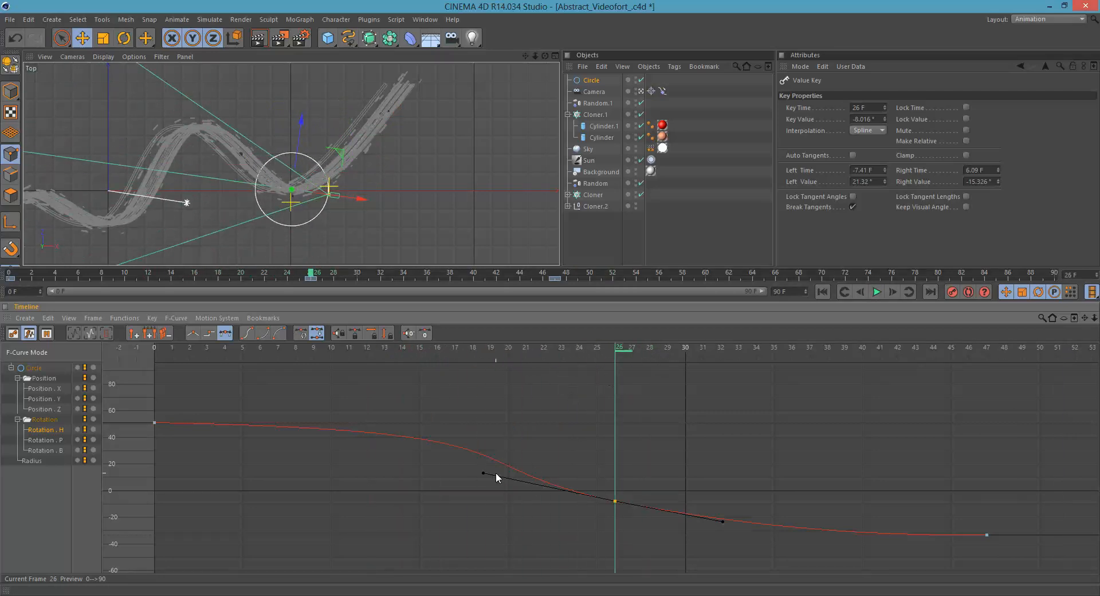
click(155, 422)
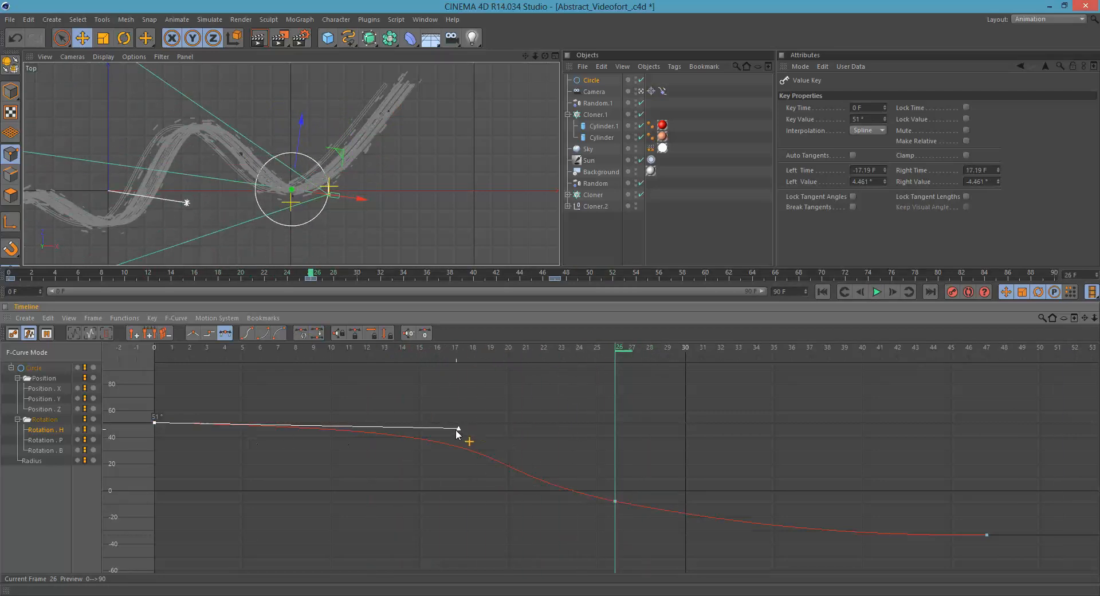
drag(458, 428, 431, 439)
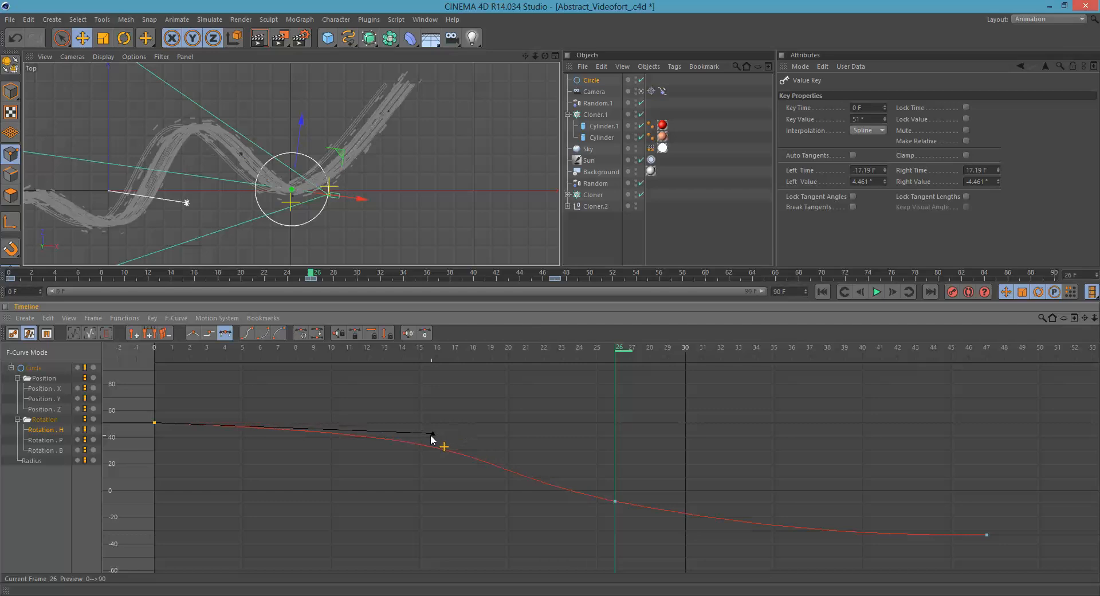
Step: Replay the animation from the start in the top view to check the smoothed rotation
click(823, 291)
click(876, 292)
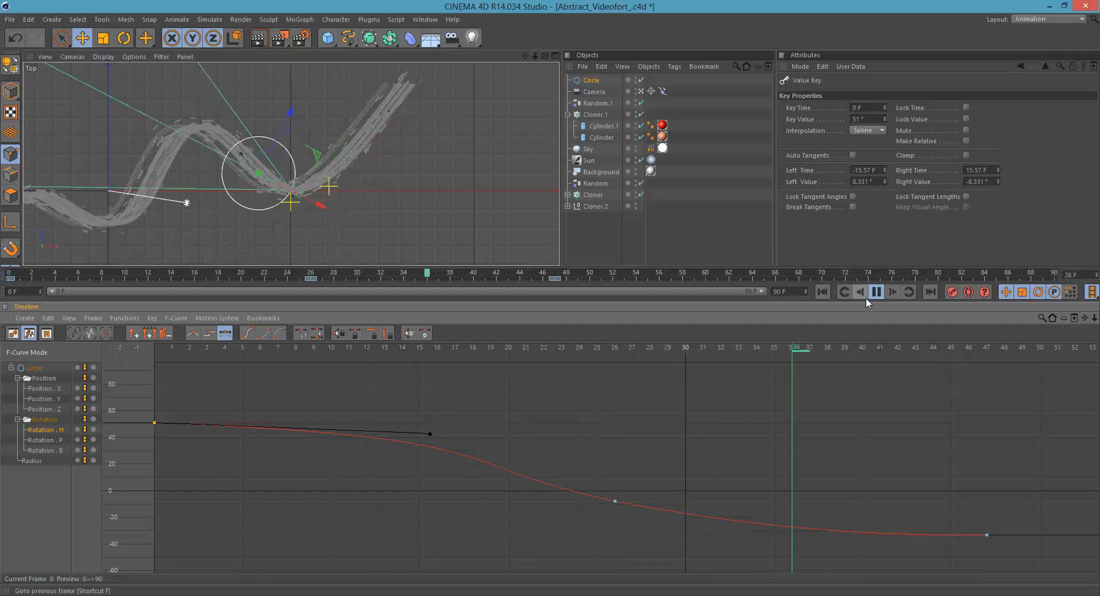
click(869, 295)
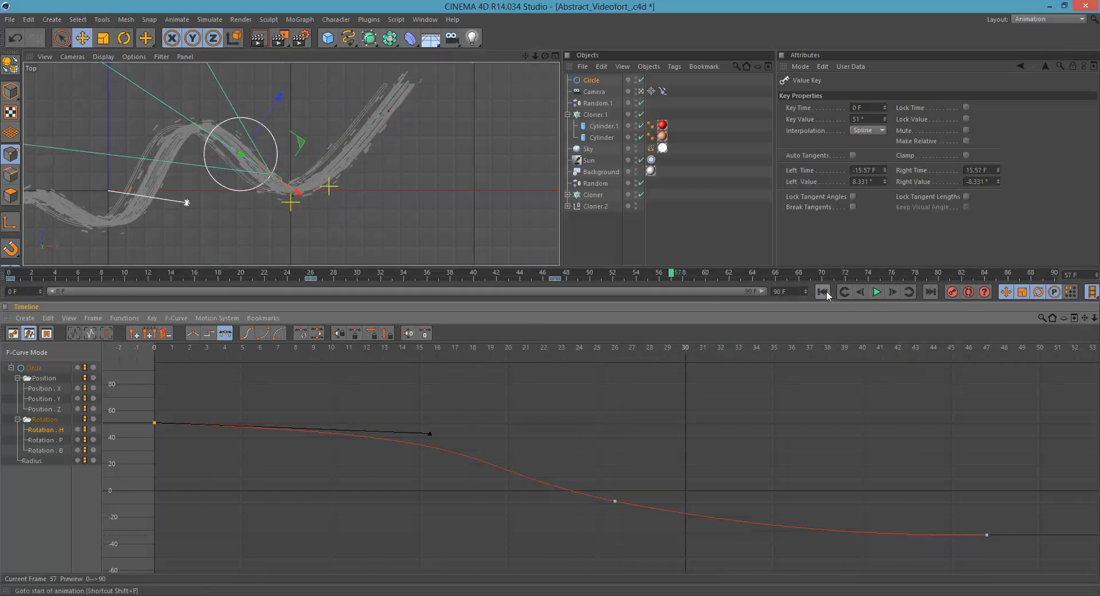
click(876, 292)
click(874, 293)
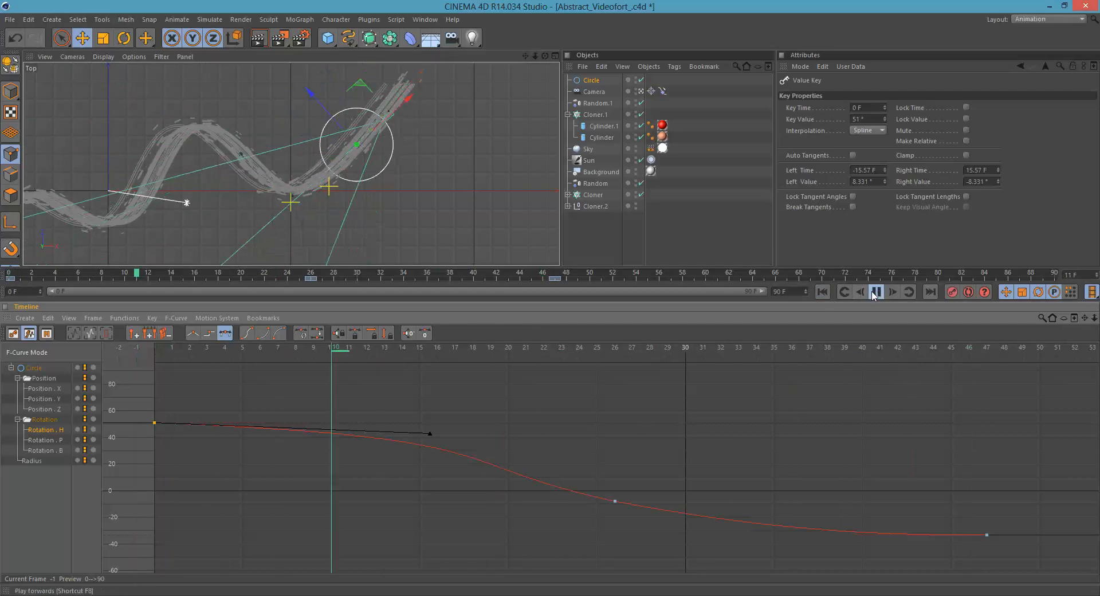
Step: Switch to the maximized perspective view and play the camera's flight through the pipes
middle_click(383, 199)
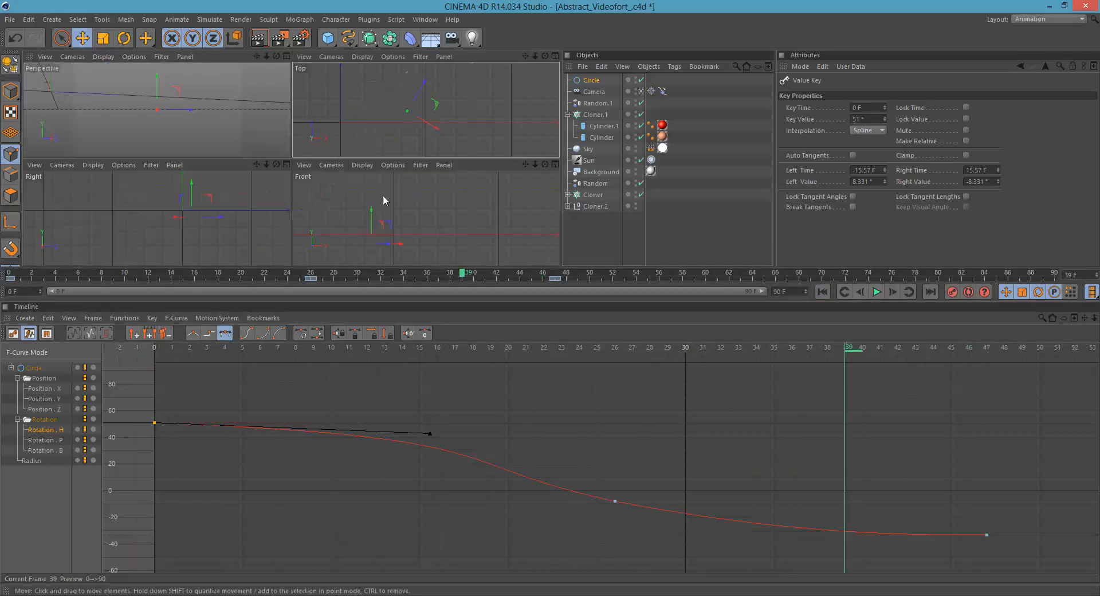
middle_click(241, 138)
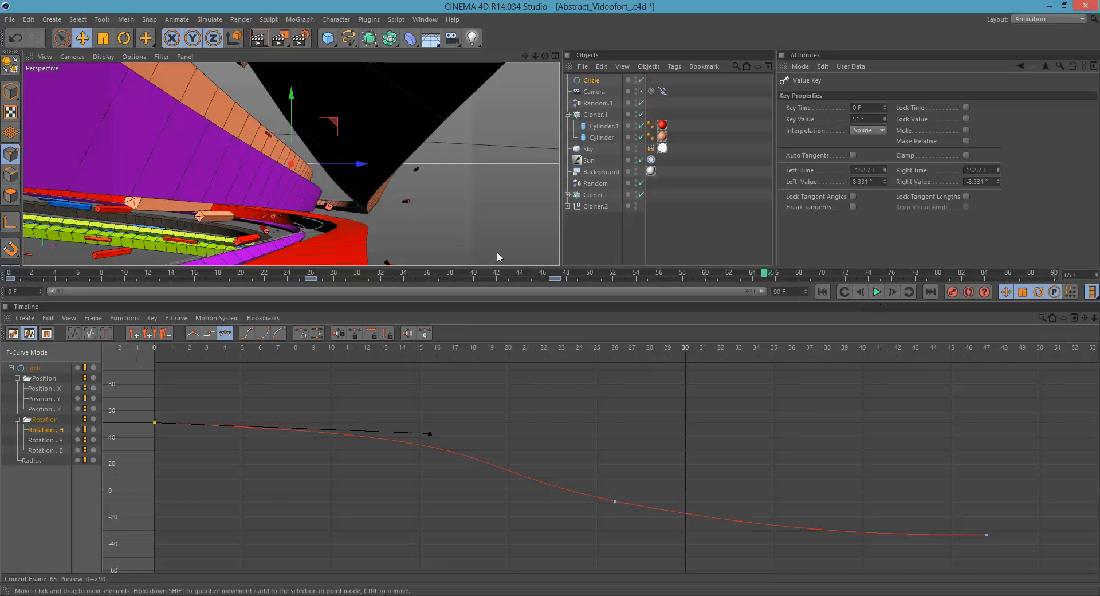
click(877, 292)
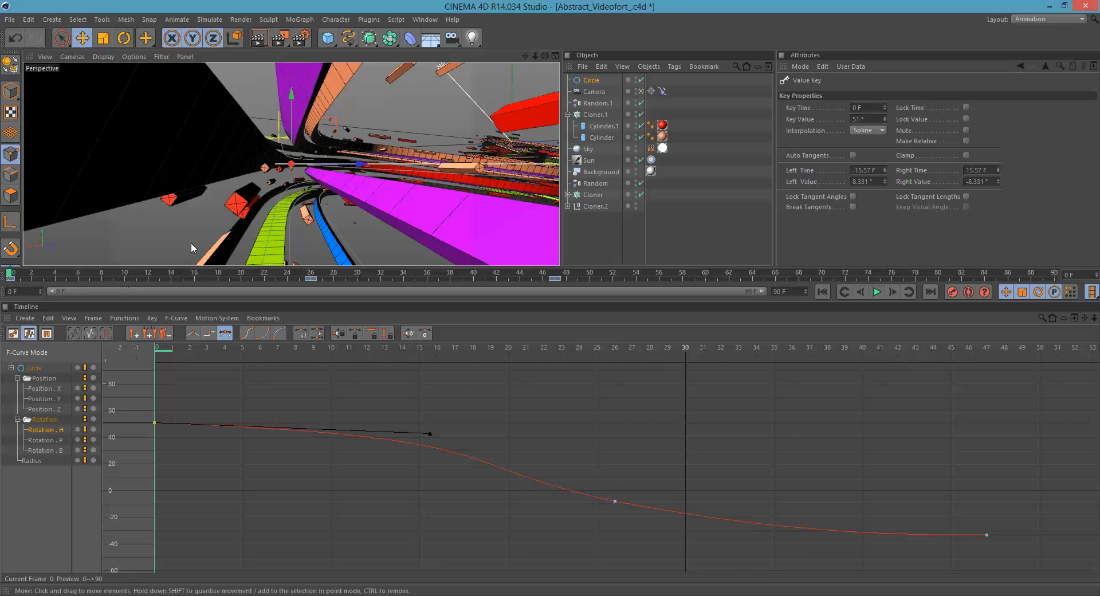
Step: Examine the circle's Position X curve from its first key onward, scrubbing the animation to frame 14
click(43, 388)
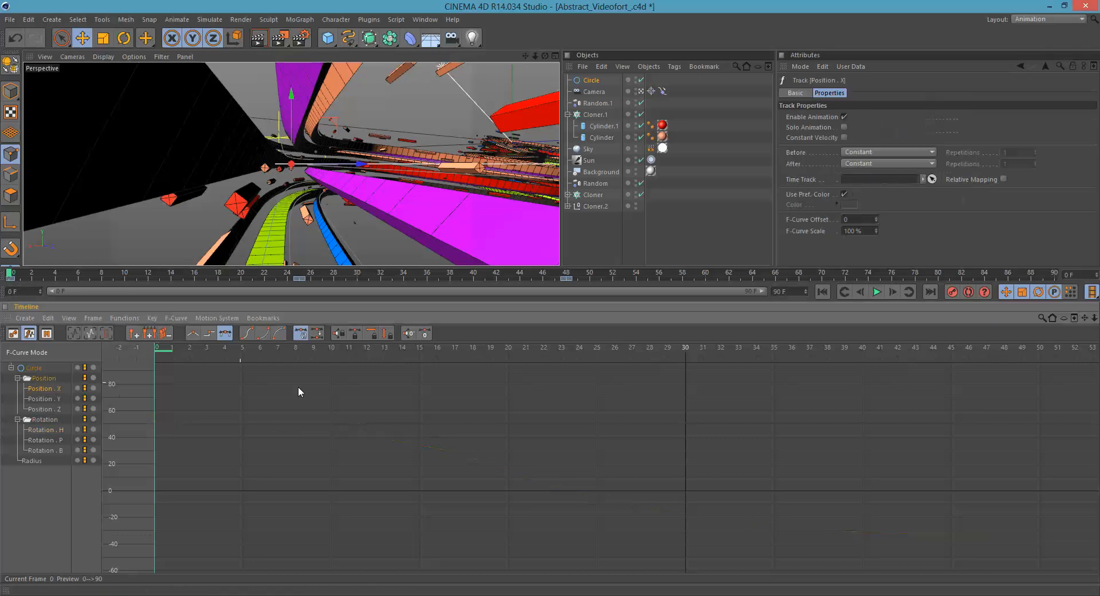
alt+right_drag(283, 438, 263, 466)
alt+middle_drag(277, 405, 265, 463)
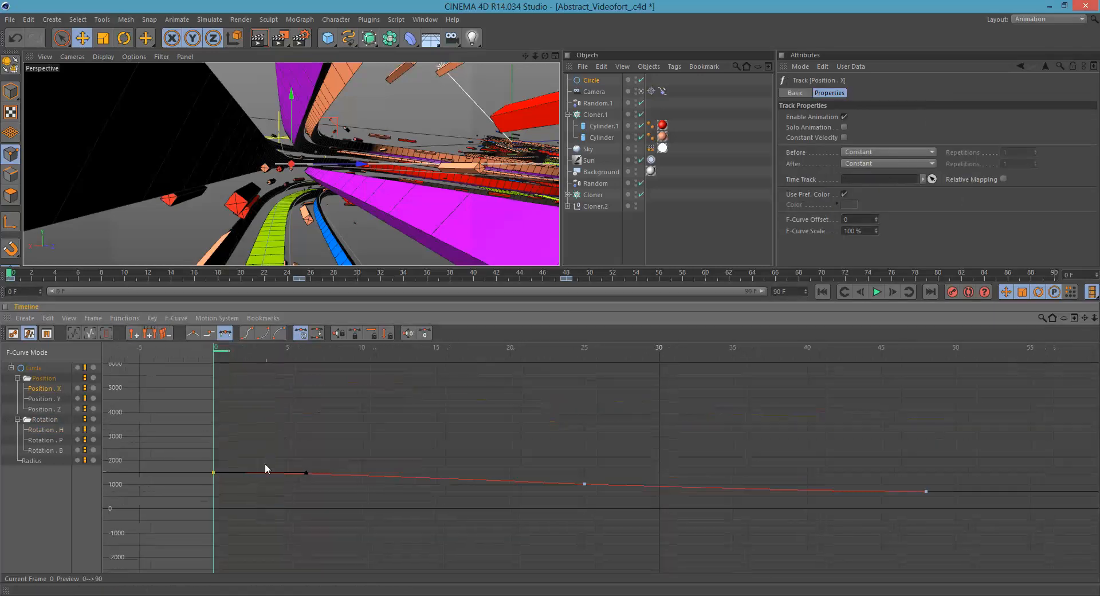
alt+right_drag(265, 462, 262, 490)
alt+middle_drag(263, 490, 300, 385)
alt+right_drag(300, 385, 302, 401)
alt+middle_drag(303, 401, 279, 436)
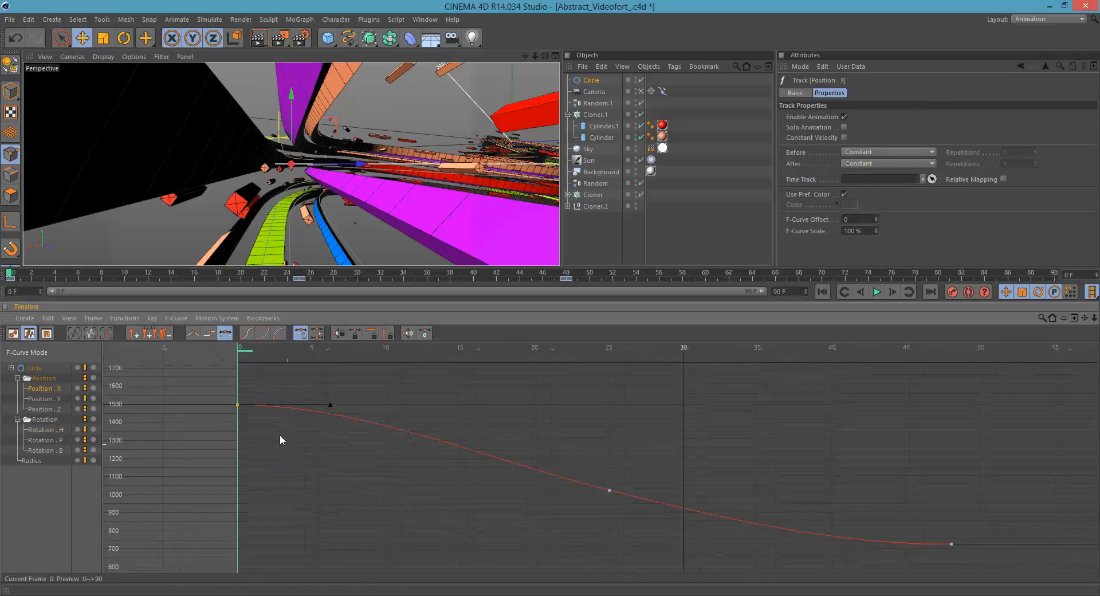
alt+right_drag(280, 436, 272, 419)
alt+middle_drag(273, 419, 271, 419)
alt+right_drag(263, 448, 260, 435)
alt+middle_drag(265, 410, 290, 432)
mouse_move(292, 429)
alt+right_down()
mouse_move(274, 457)
mouse_move(283, 448)
alt+right_up()
click(227, 416)
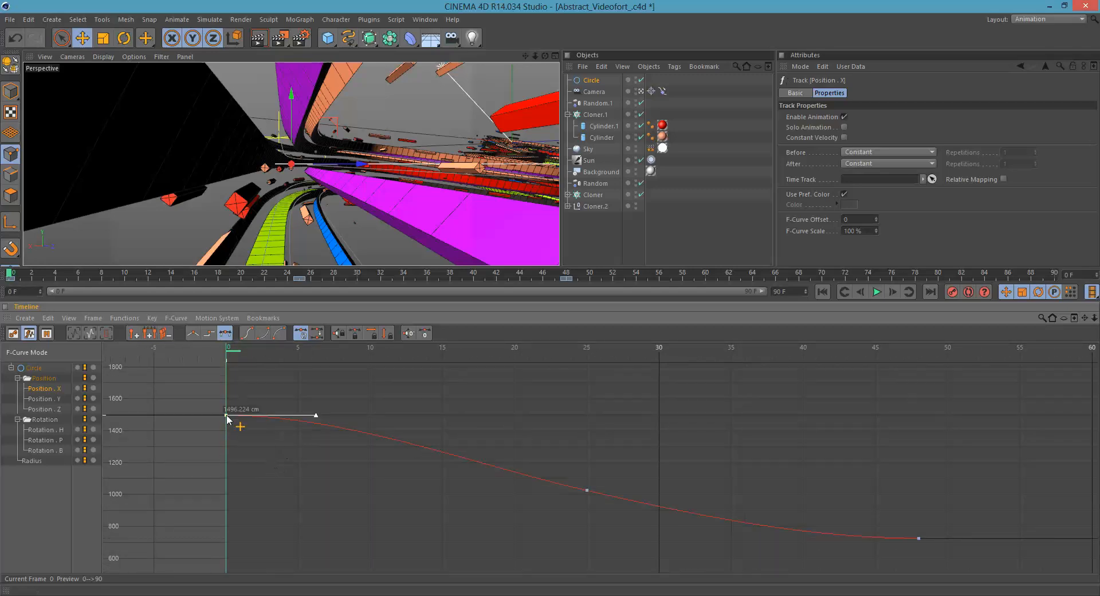
drag(229, 352, 431, 364)
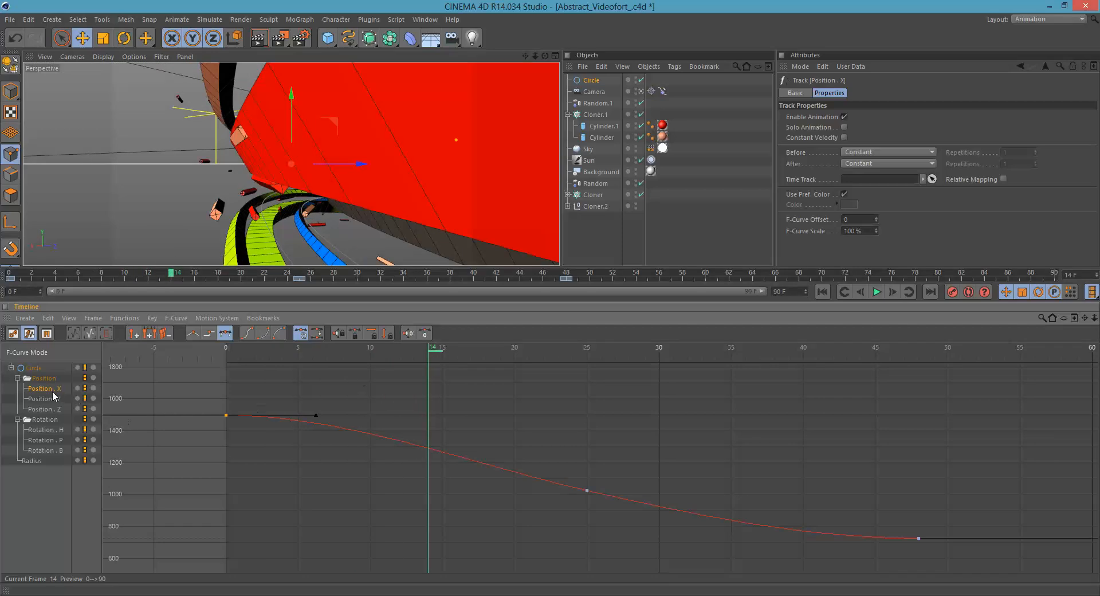
Step: Try lowering the Position X key at frame 0 to just under 1400 cm, check the motion, and undo it
drag(226, 414, 229, 436)
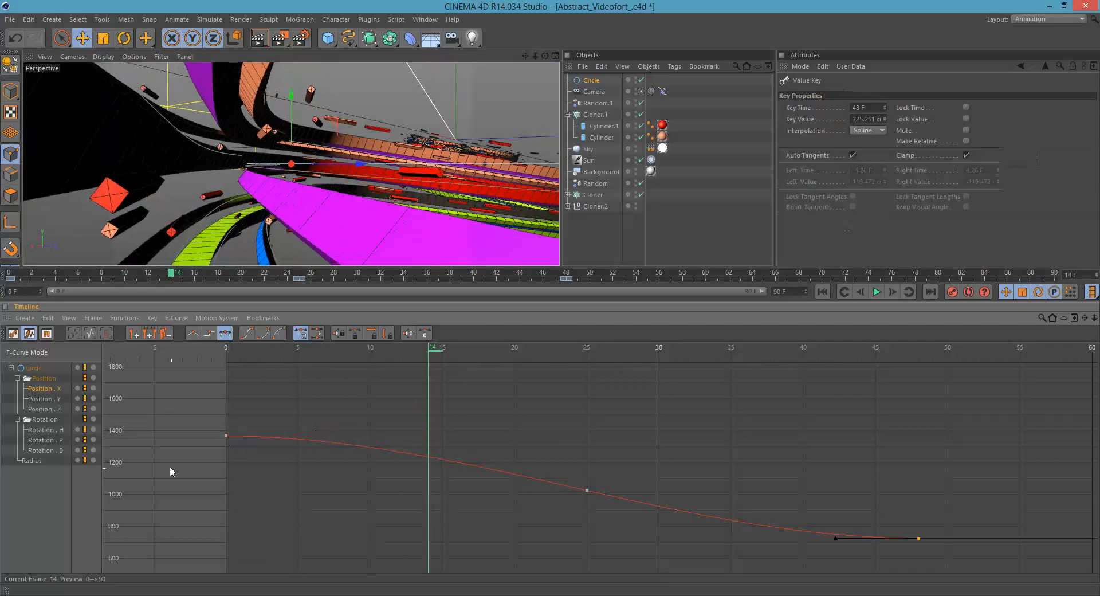
drag(224, 348, 271, 354)
key(ctrl+z)
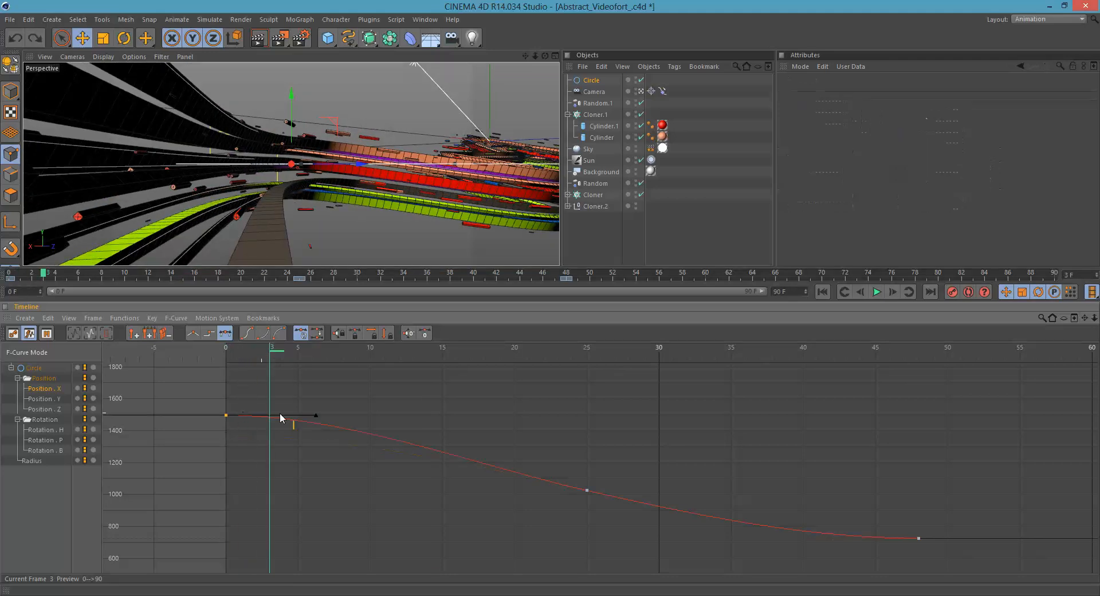
Step: Try tilting the Position X tangent at frame 0 to about 5.7 F and -93.4 cm and lowering the frame 25 key to about 870 cm
drag(317, 414, 308, 430)
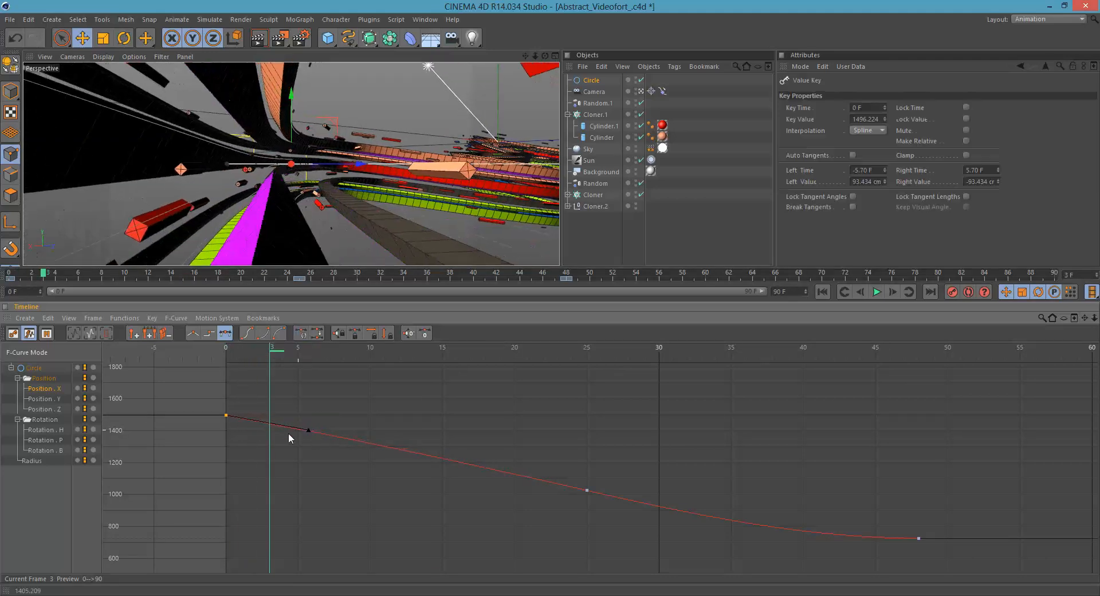
drag(226, 346, 506, 403)
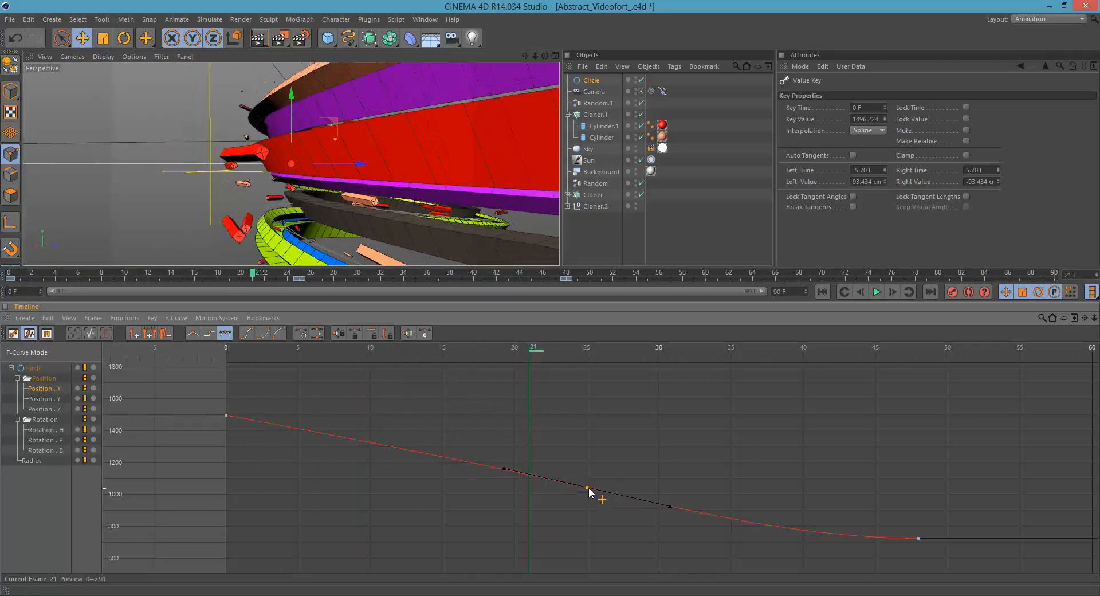
drag(582, 510, 589, 519)
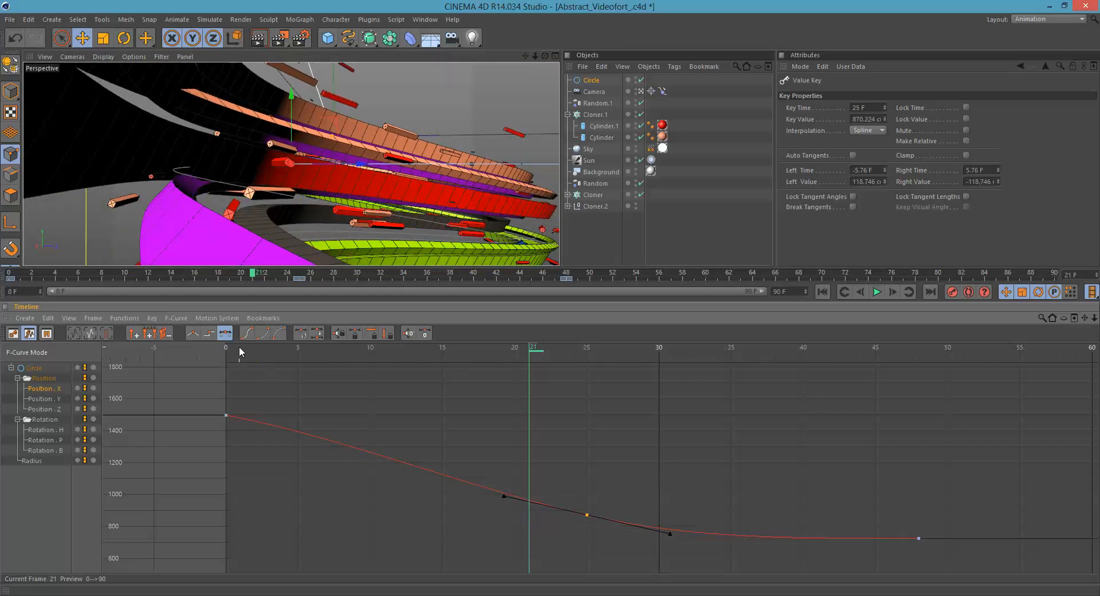
drag(239, 347, 255, 411)
Step: Check the circle's path in the top view and undo the Position X curve edits
middle_click(346, 198)
middle_click(370, 94)
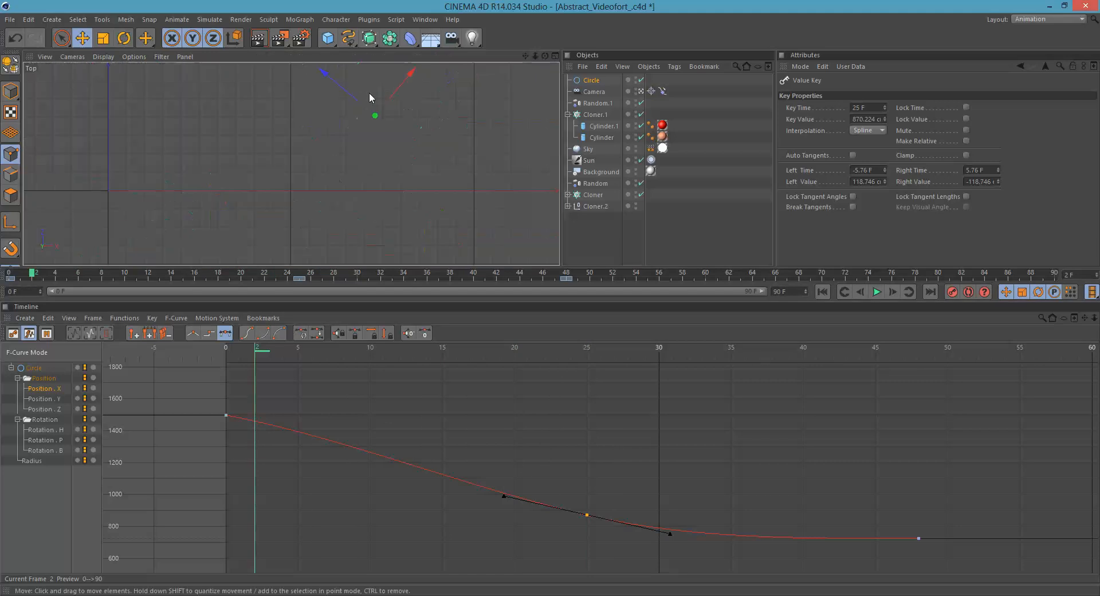
scroll(365, 173, up, 6)
scroll(345, 200, down, 4)
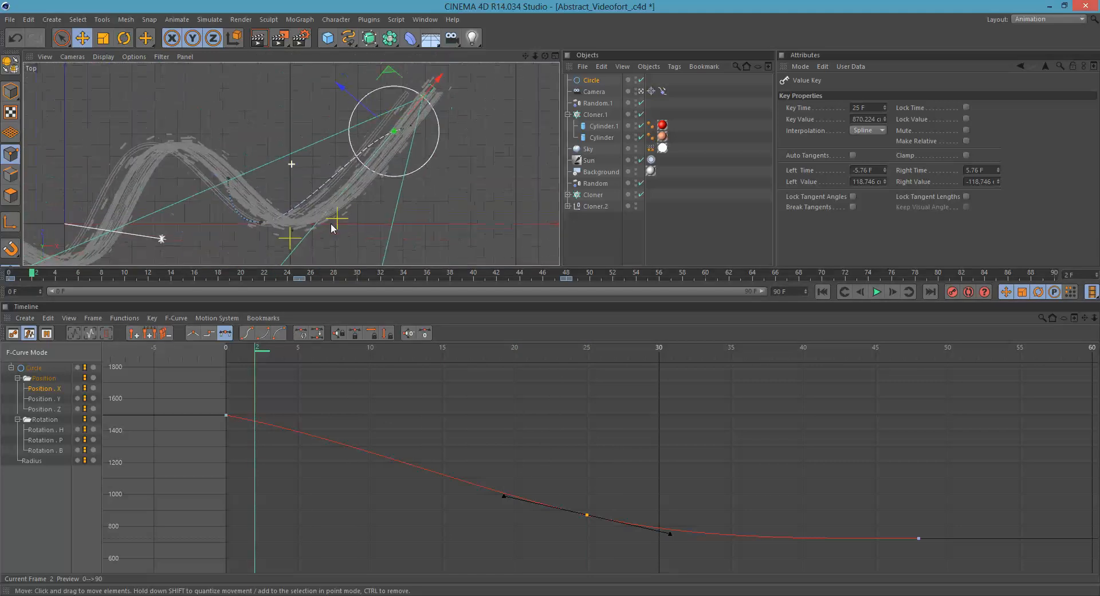
alt+middle_drag(331, 224, 333, 228)
key(ctrl+z)
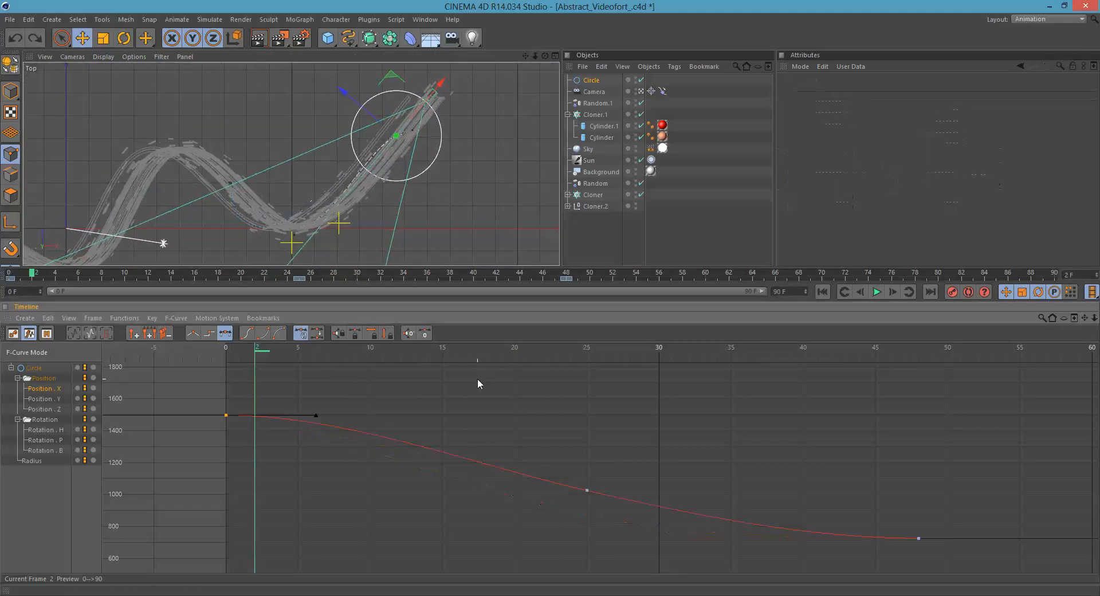
key(ctrl+z)
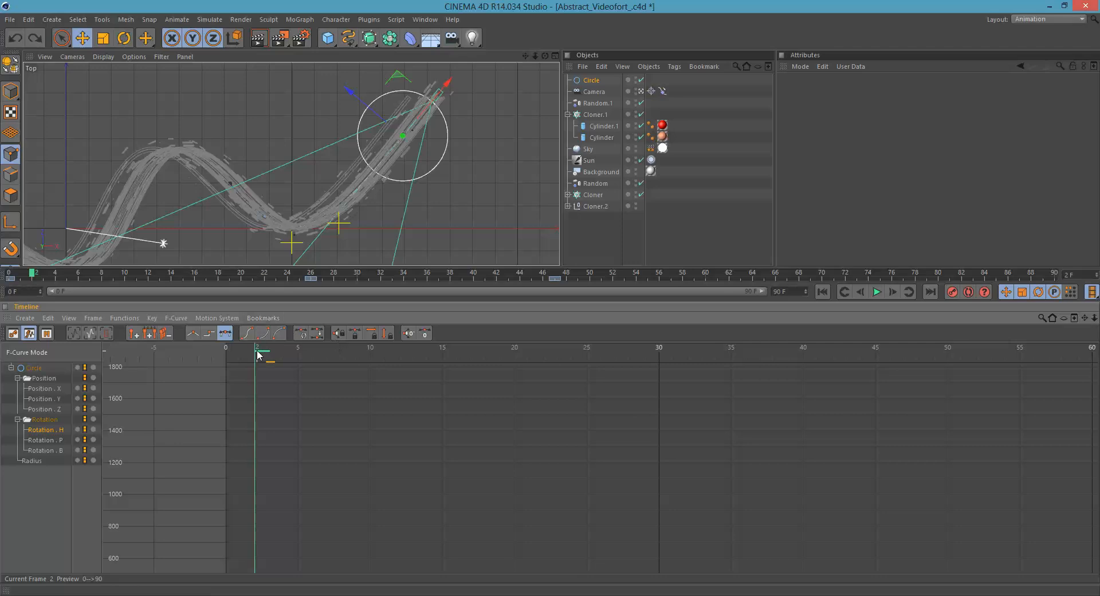
Step: Return the animation to frame 0 and maximize the camera's perspective view
mouse_move(258, 355)
mouse_down()
mouse_move(528, 364)
mouse_move(310, 360)
mouse_move(154, 383)
mouse_up()
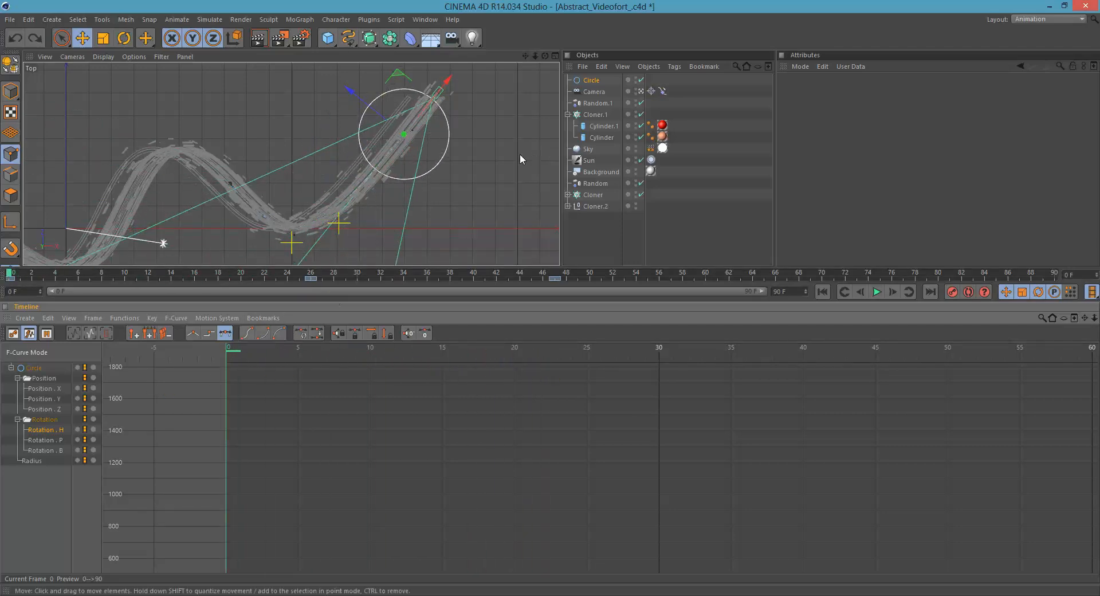
mouse_move(234, 352)
mouse_down()
mouse_move(287, 349)
mouse_move(222, 358)
mouse_up()
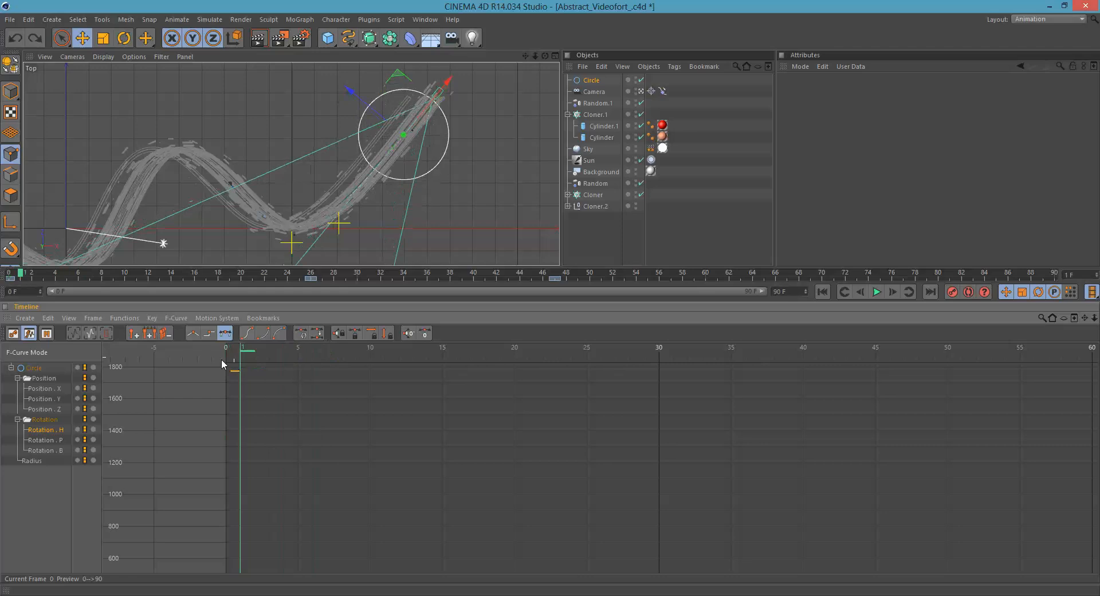
middle_click(337, 198)
middle_click(369, 123)
middle_click(314, 191)
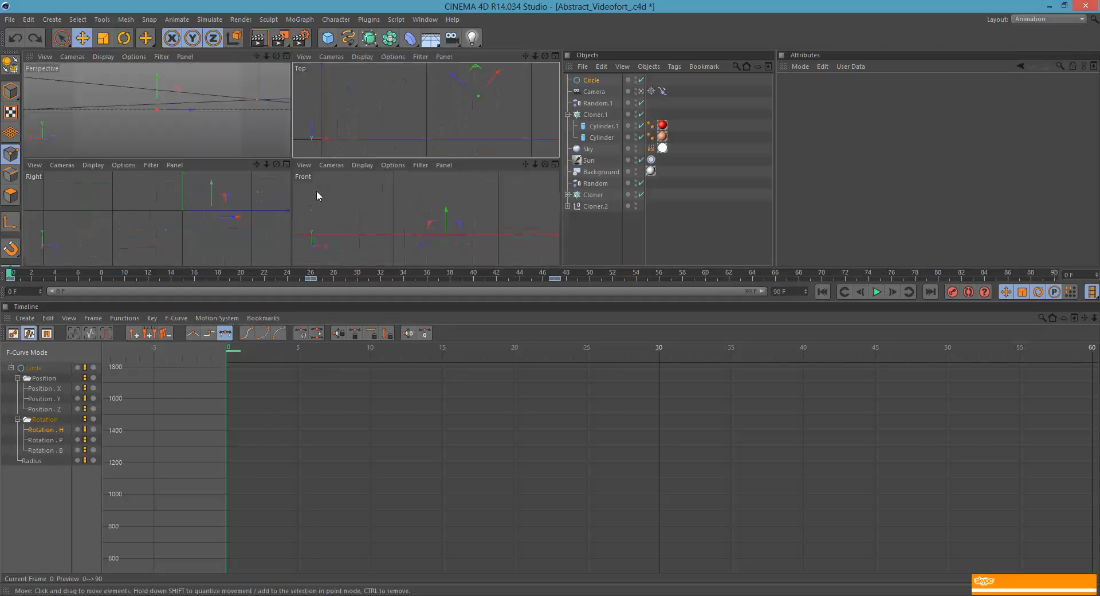
middle_click(211, 110)
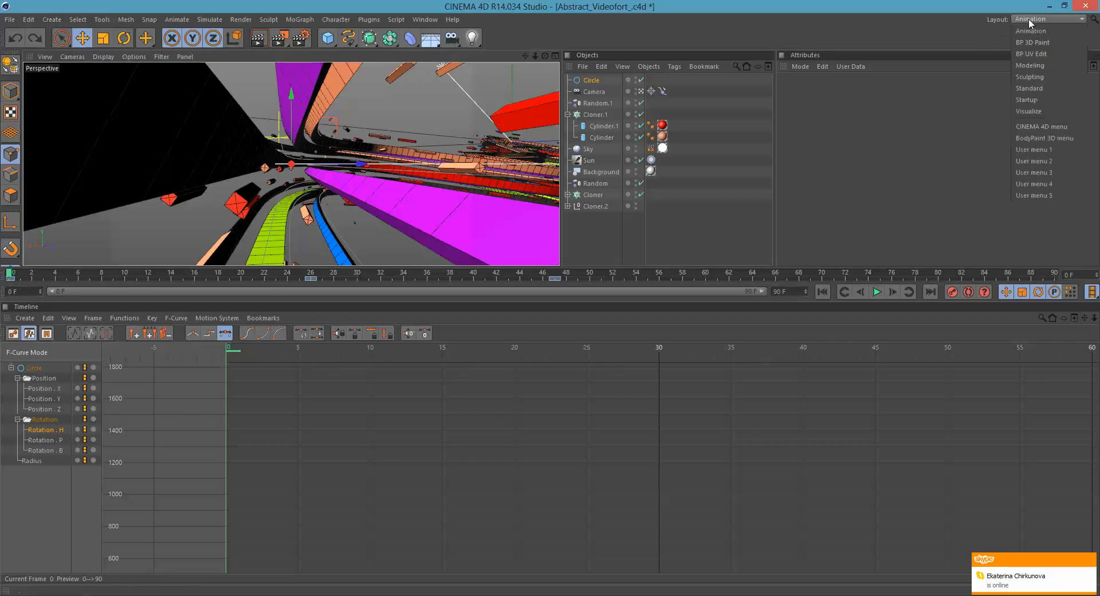
Step: Switch the interface to the Startup layout and enlarge the material area below the timeline
click(1042, 65)
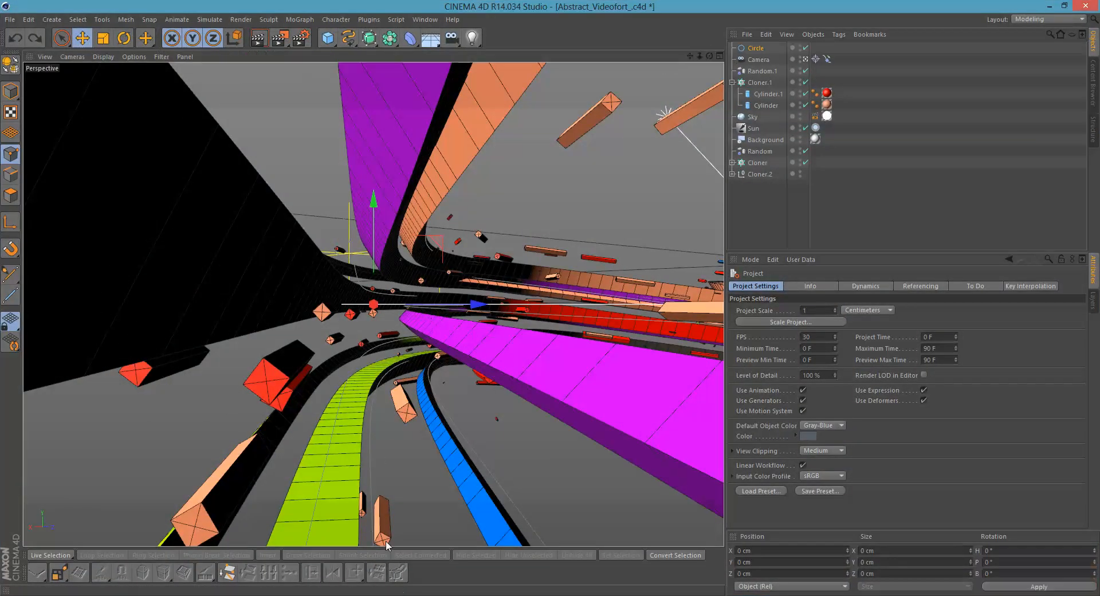
click(1033, 18)
click(1034, 103)
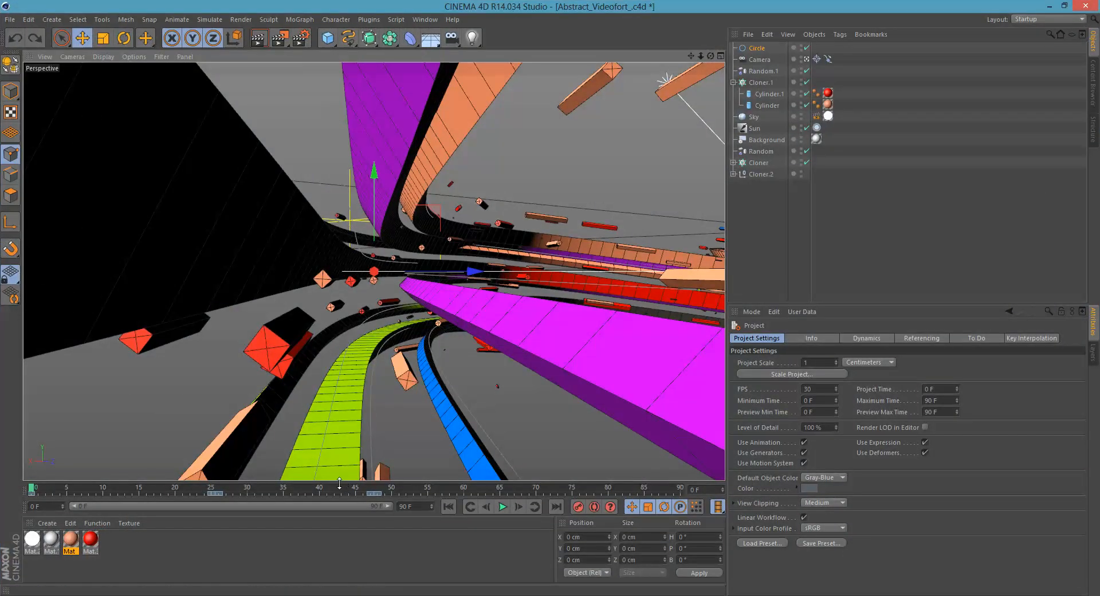
drag(338, 483, 338, 462)
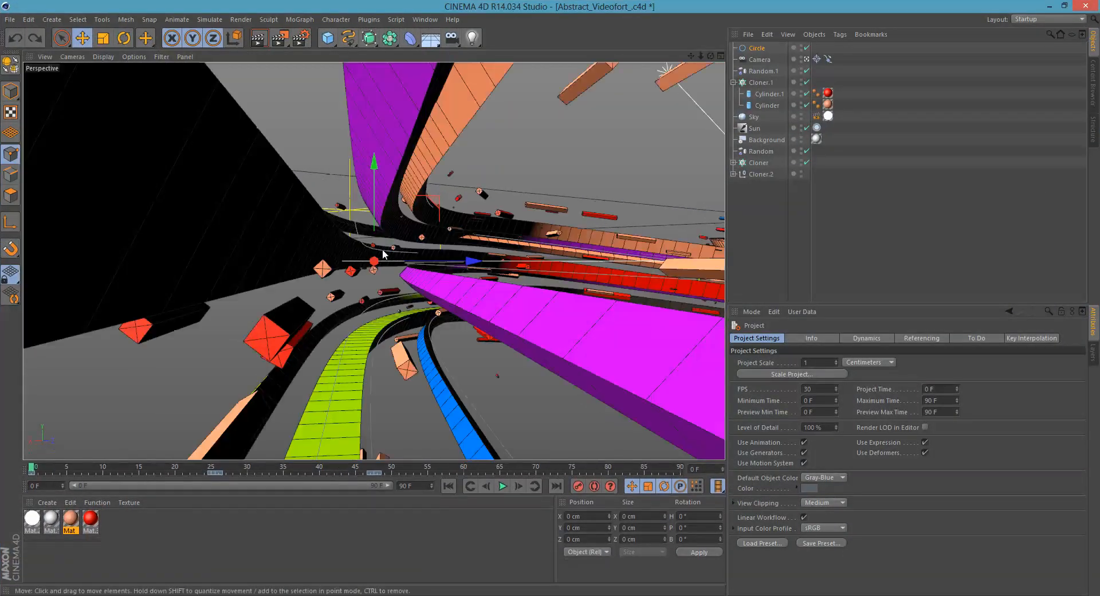
Step: Copy the Spline from Basic_pipe_.1 to the scene's top level and assign it as the path in the camera's Align to Spline tag
click(733, 174)
click(734, 174)
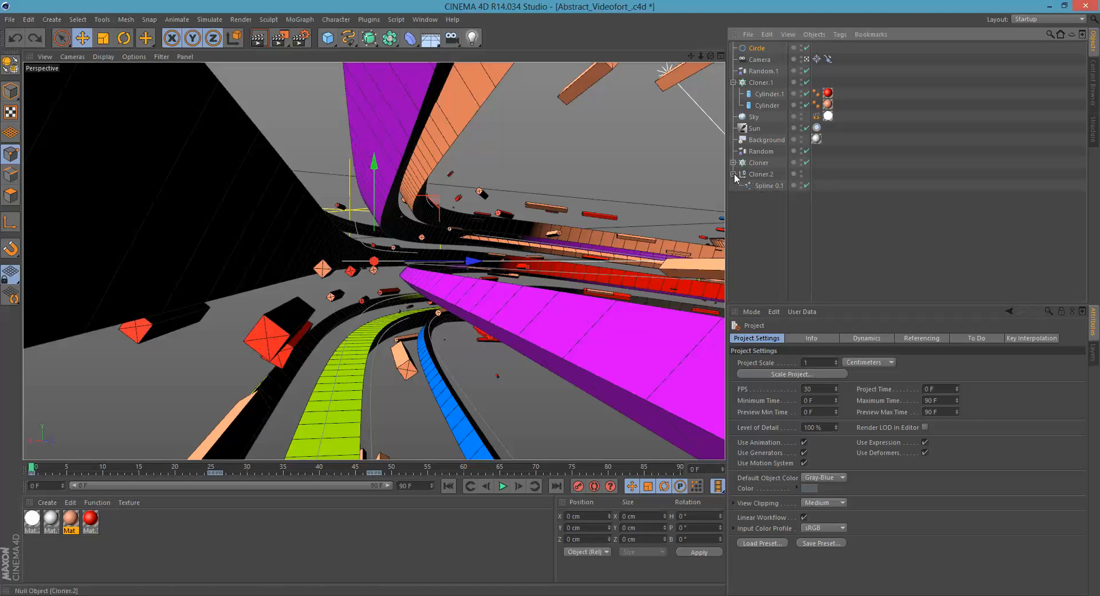
click(733, 162)
click(771, 197)
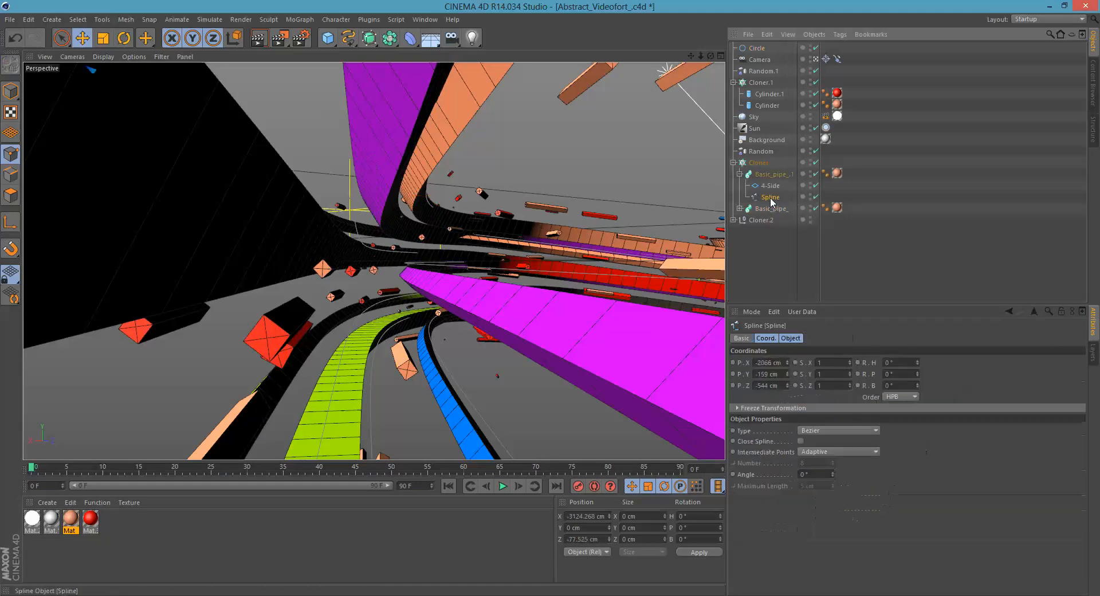
ctrl+drag(789, 205, 765, 253)
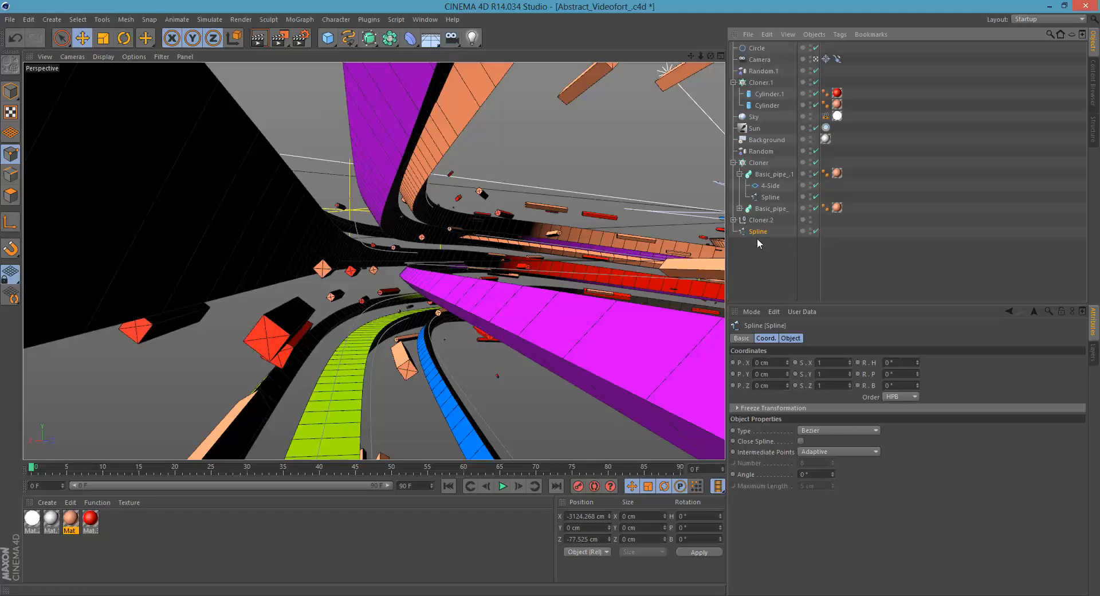
click(837, 59)
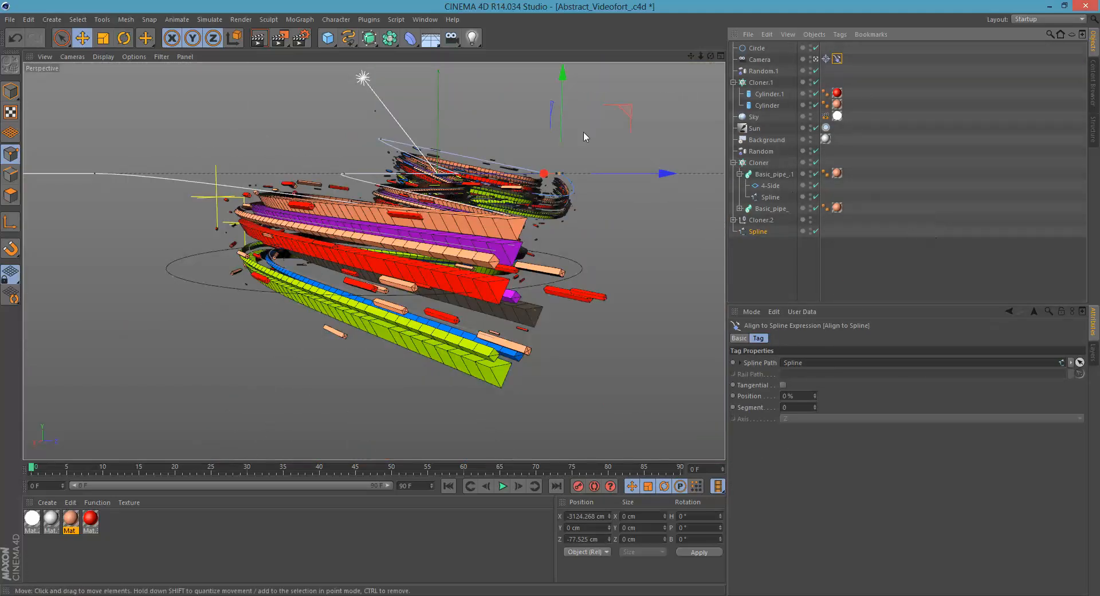
Step: Move the copied spline as a whole object in the top view so that it runs along the pipes
middle_click(585, 166)
middle_click(591, 146)
scroll(508, 171, down, 6)
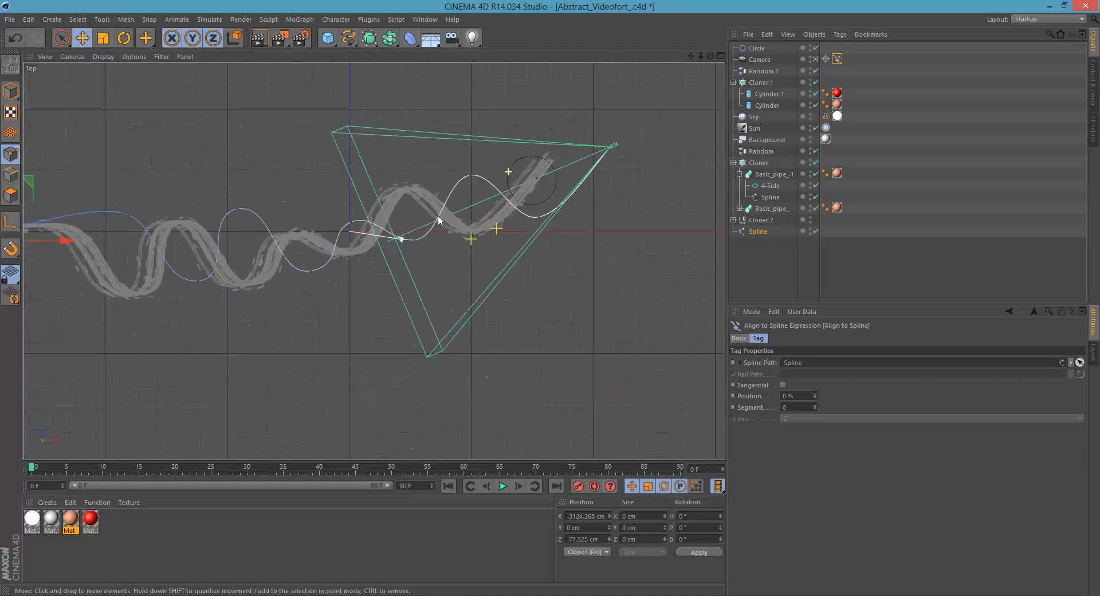
alt+middle_drag(374, 262, 387, 248)
alt+drag(387, 248, 525, 215)
scroll(515, 218, down, 4)
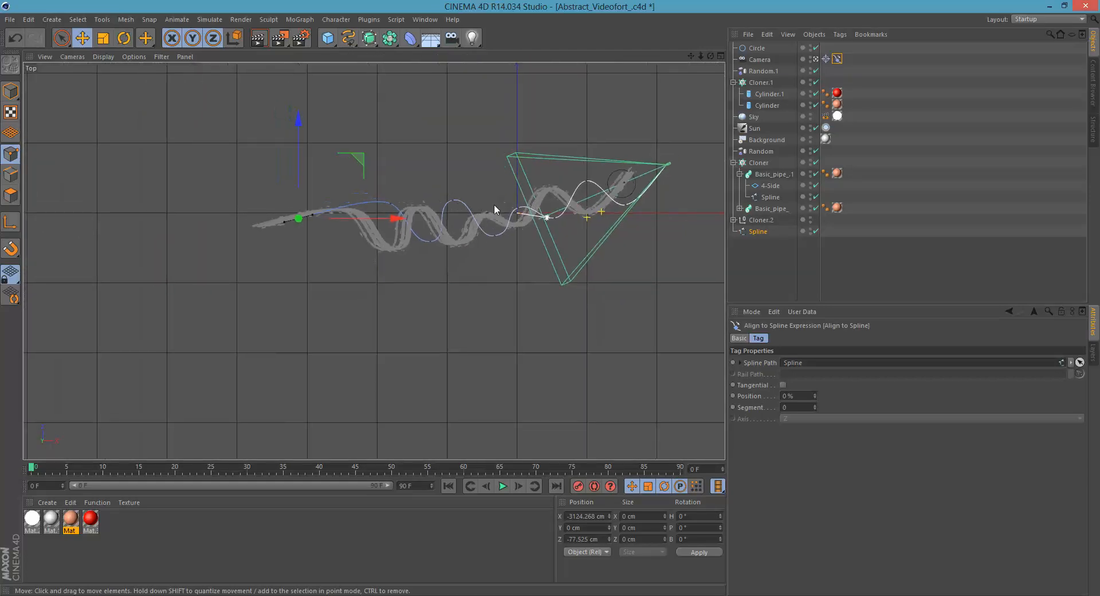
scroll(494, 204, up, 2)
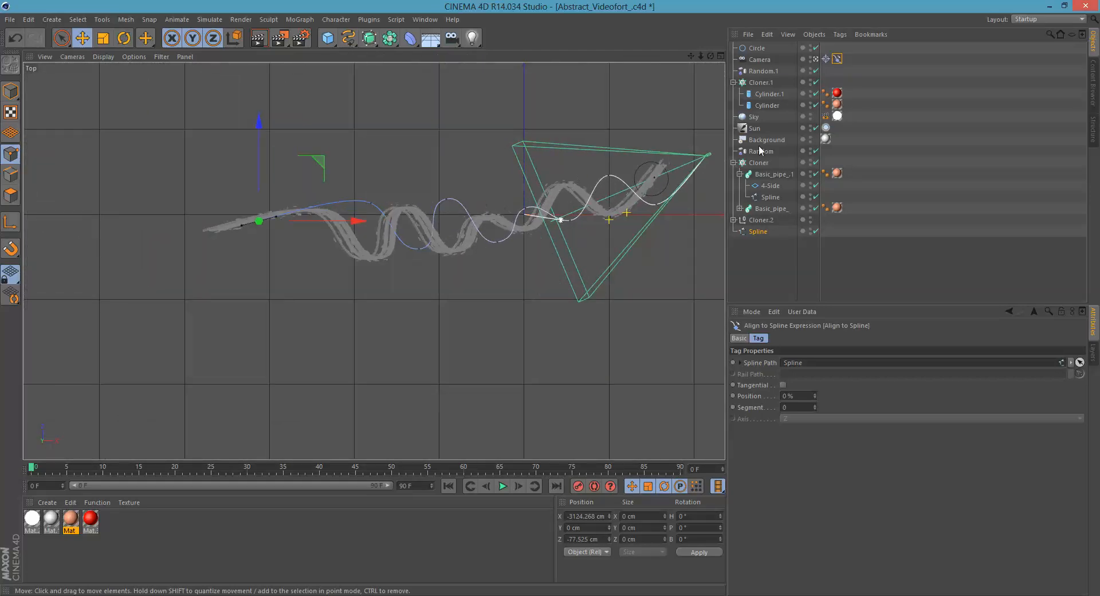
click(7, 90)
drag(588, 200, 538, 163)
Step: Lower the copied spline in the front view to about Y -91 cm, centring it in the pipes, and check it in the other views
middle_click(527, 201)
middle_click(568, 346)
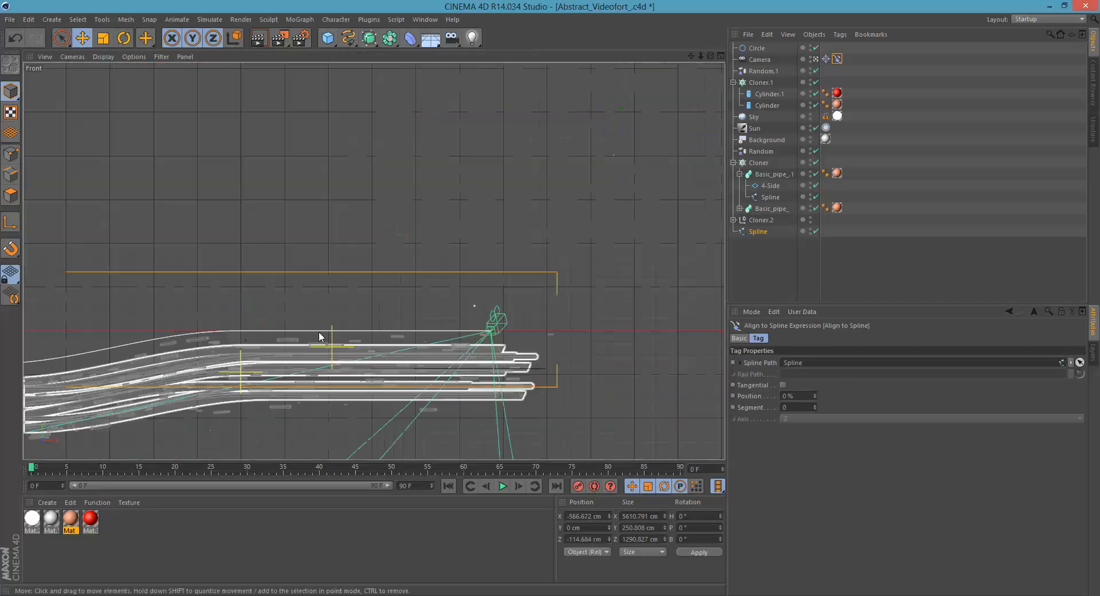
alt+middle_drag(388, 344, 564, 337)
alt+right_drag(564, 337, 313, 308)
alt+middle_drag(314, 308, 422, 300)
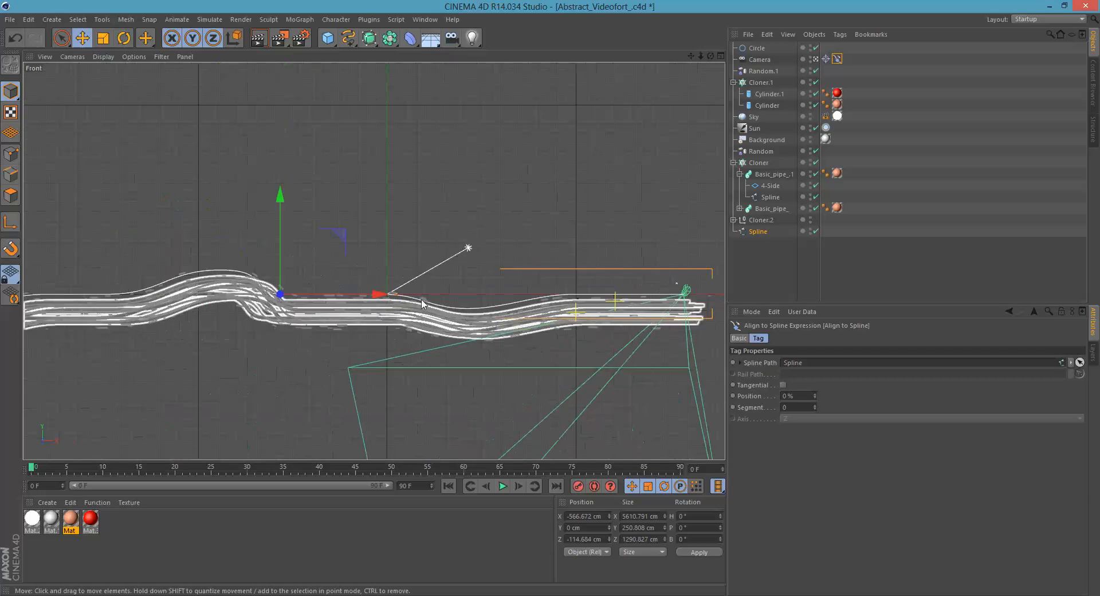
drag(280, 219, 278, 229)
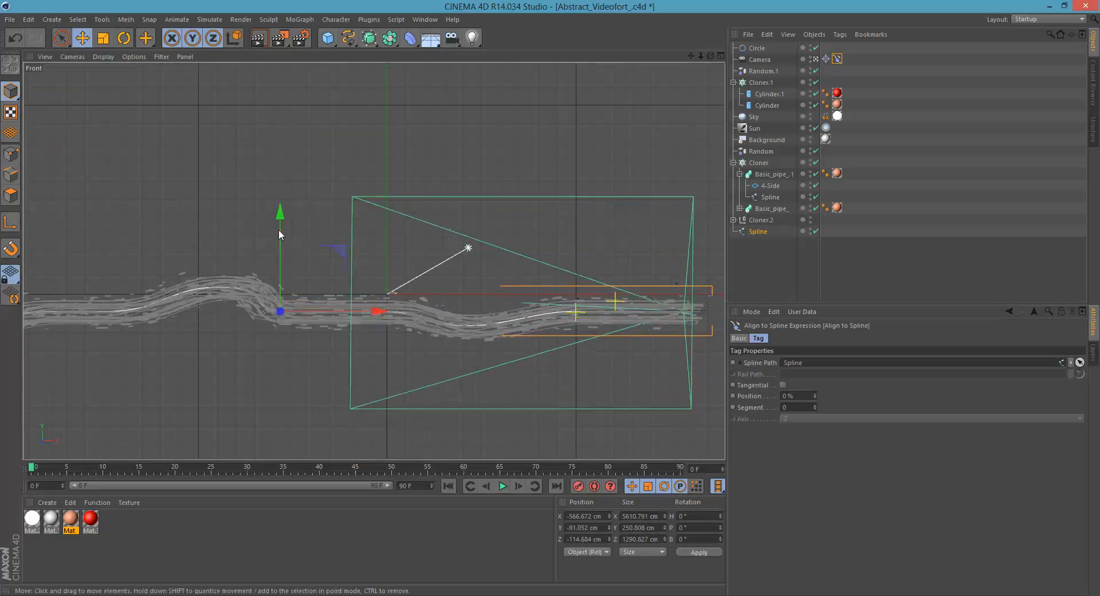
middle_click(278, 229)
middle_click(250, 296)
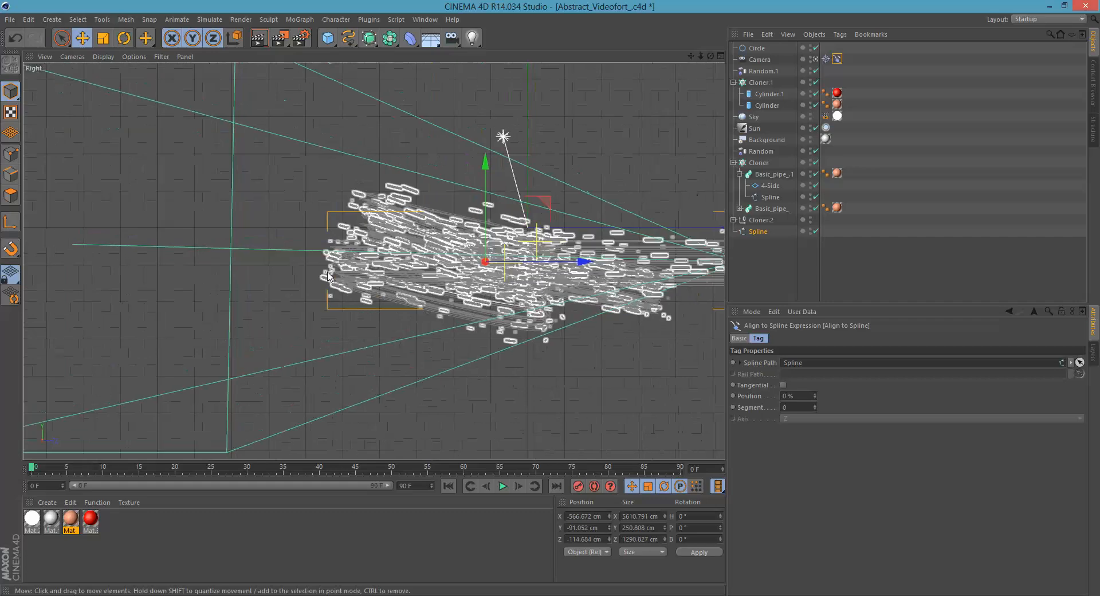
middle_click(191, 149)
middle_click(229, 197)
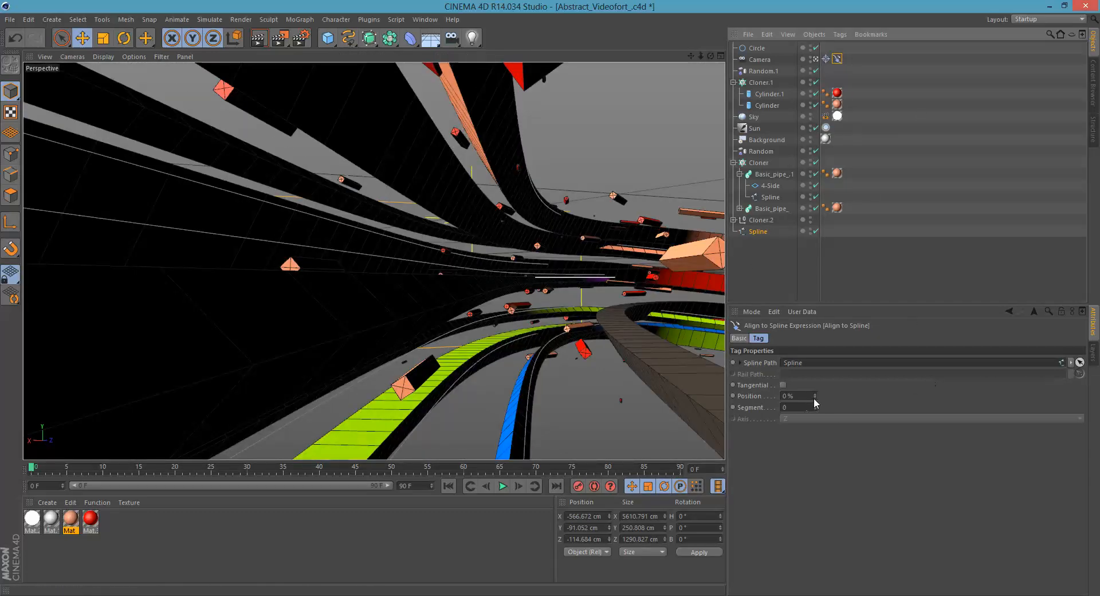
Step: Enable Tangential on the camera's Align to Spline tag, keeping Position at 0 %, and check the camera's direction in the top view
drag(815, 396, 816, 373)
click(783, 384)
key(ctrl+z)
middle_click(491, 147)
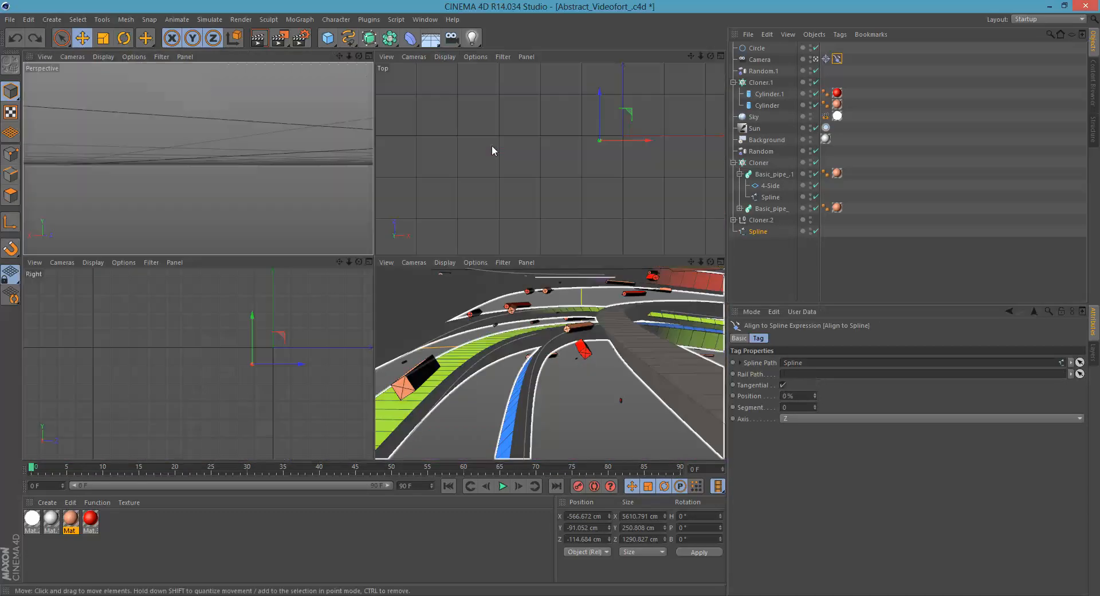
middle_click(493, 150)
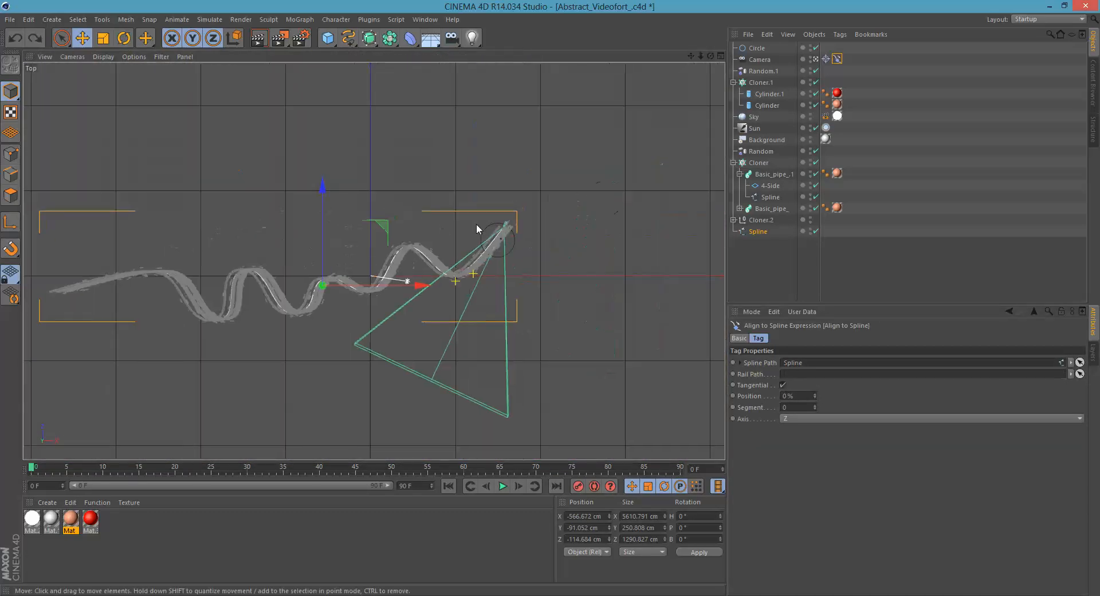
Step: Move the copied spline in the top view to about X -499 cm and Z -108 cm, centring it in the pipes, and check the other views
scroll(525, 243, up, 10)
scroll(622, 256, down, 12)
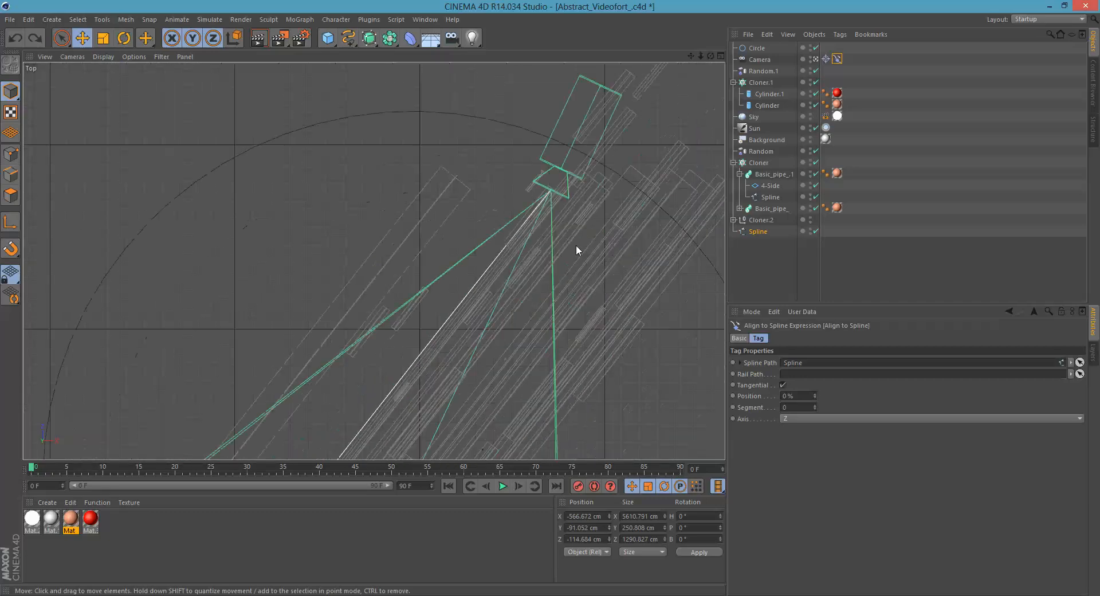
alt+right_drag(449, 281, 441, 321)
alt+middle_drag(441, 322, 482, 289)
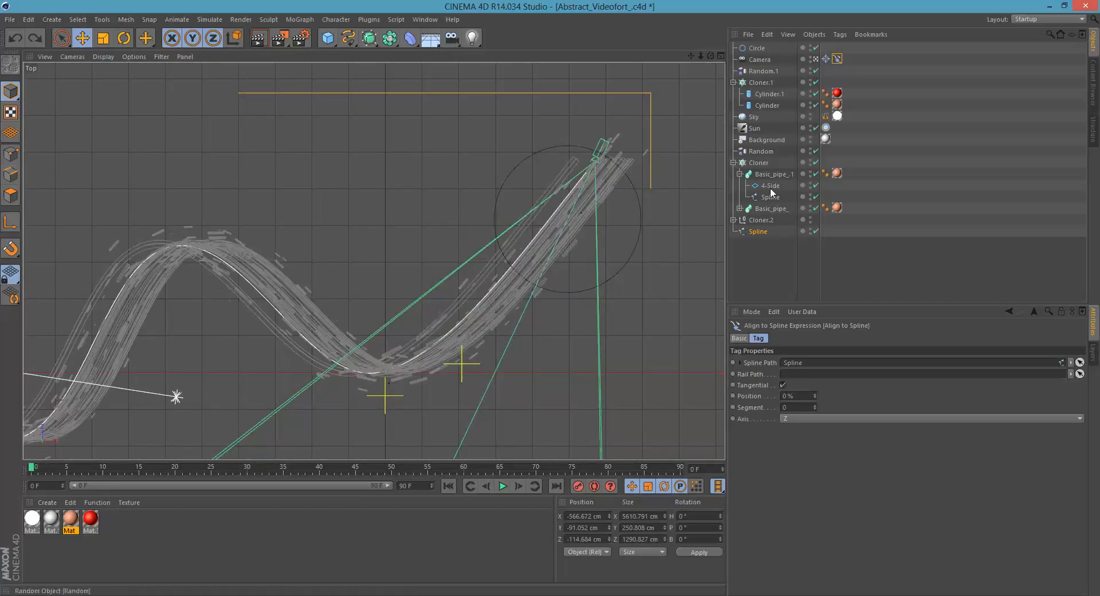
click(758, 232)
alt+right_drag(465, 261, 385, 294)
alt+middle_drag(378, 286, 400, 287)
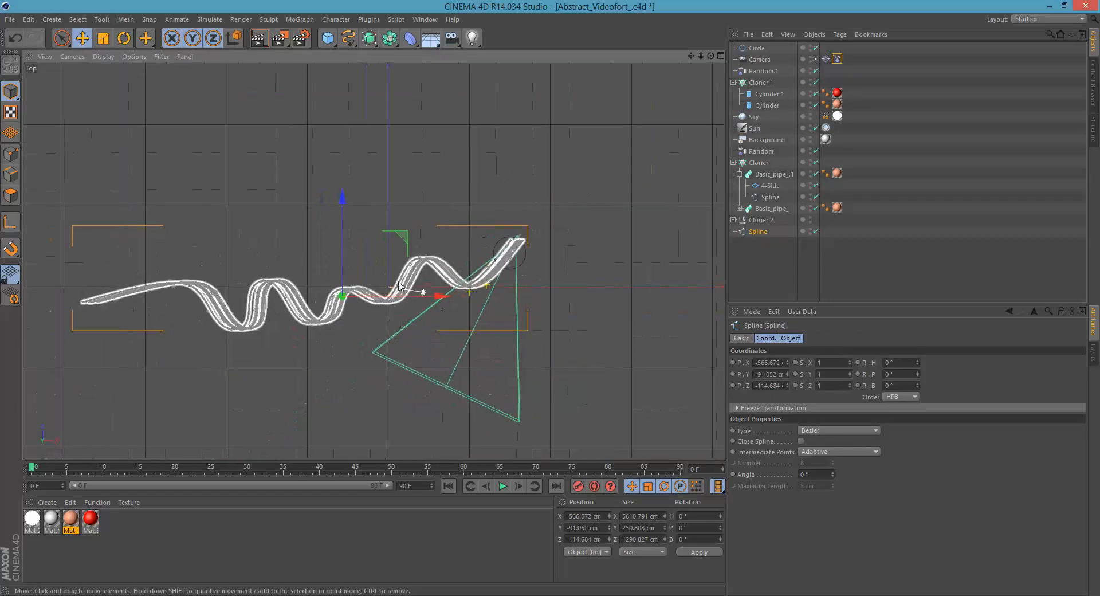
scroll(400, 287, up, 10)
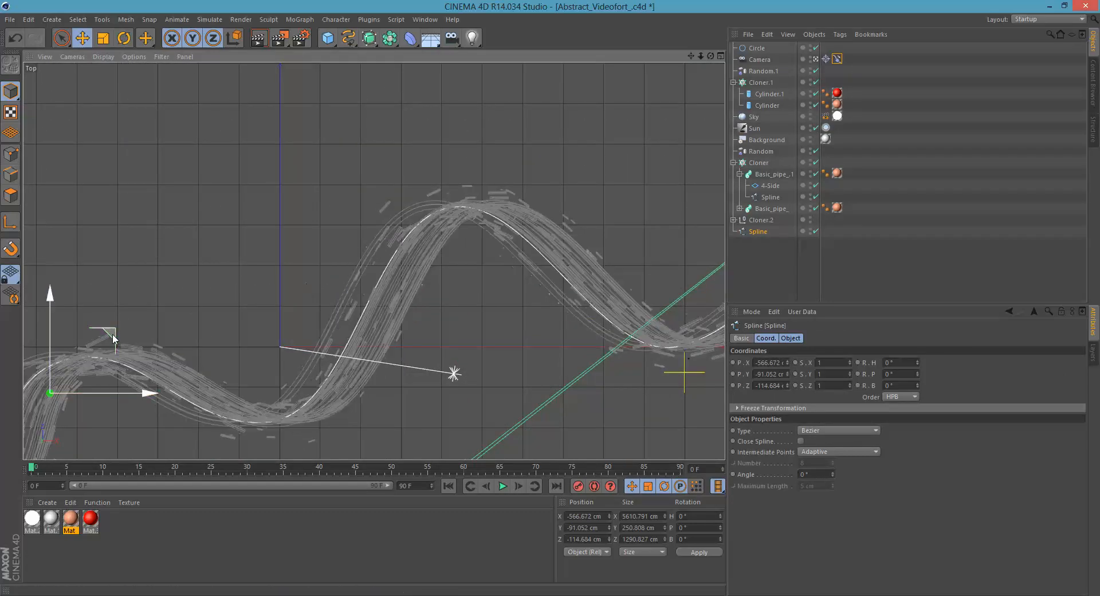
drag(113, 335, 138, 332)
middle_click(485, 276)
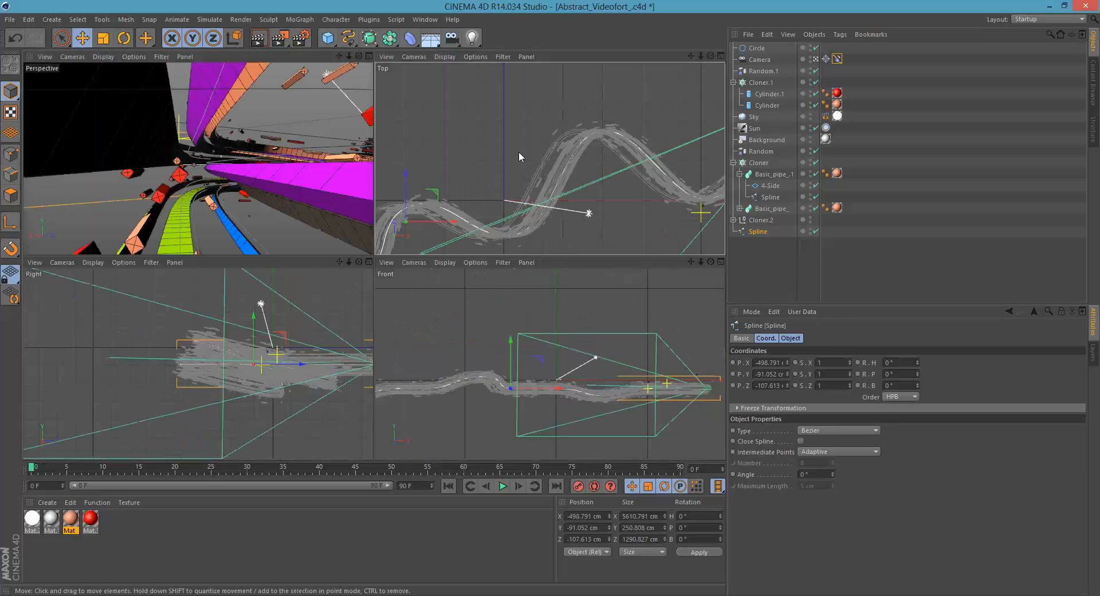
middle_click(520, 156)
middle_click(459, 246)
middle_click(370, 240)
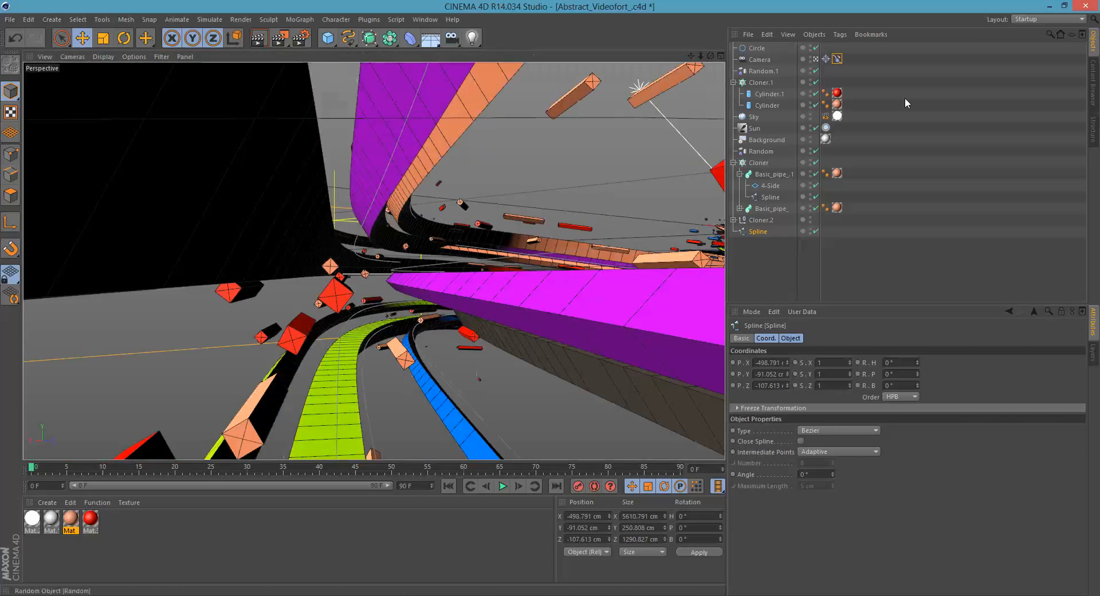
Step: Turn off Tangential on the camera's Align to Spline tag with Position at 0 %, and check the camera's direction in the top view
click(838, 60)
mouse_move(816, 394)
mouse_down()
mouse_move(815, 383)
mouse_move(816, 406)
mouse_up()
click(782, 385)
middle_click(558, 199)
middle_click(540, 188)
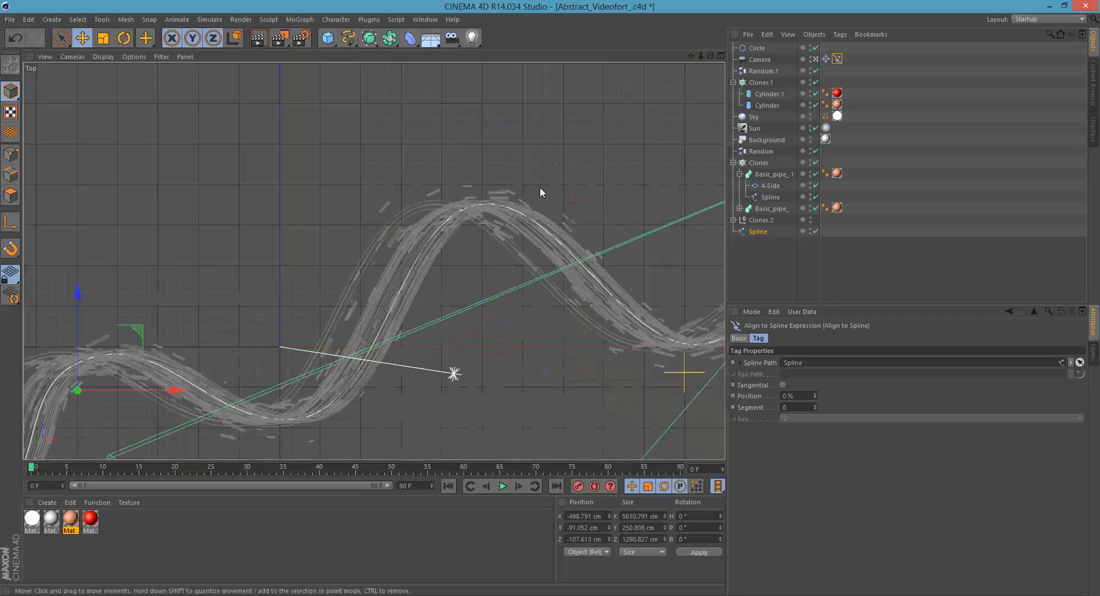
scroll(540, 187, down, 5)
alt+middle_drag(626, 213, 481, 254)
scroll(559, 263, down, 3)
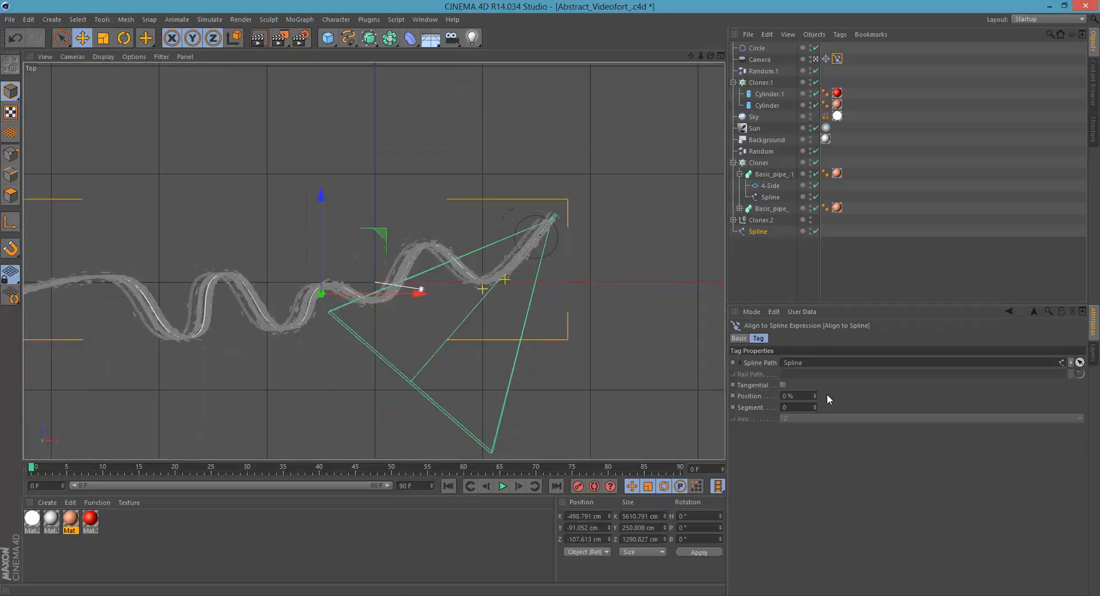
Step: Advance the Align to Spline Position to 10 % and on to 25 %, previewing the camera's travel in the perspective view
drag(816, 400, 807, 421)
middle_click(503, 259)
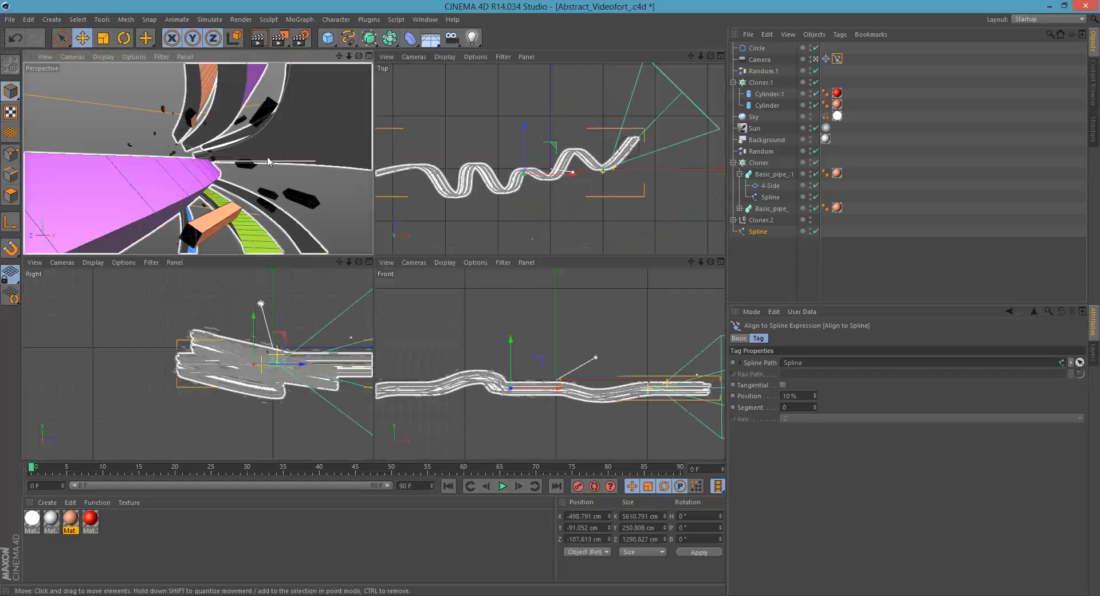
middle_click(269, 163)
drag(818, 397, 816, 386)
mouse_move(816, 384)
mouse_down()
mouse_move(814, 374)
mouse_move(810, 382)
mouse_up()
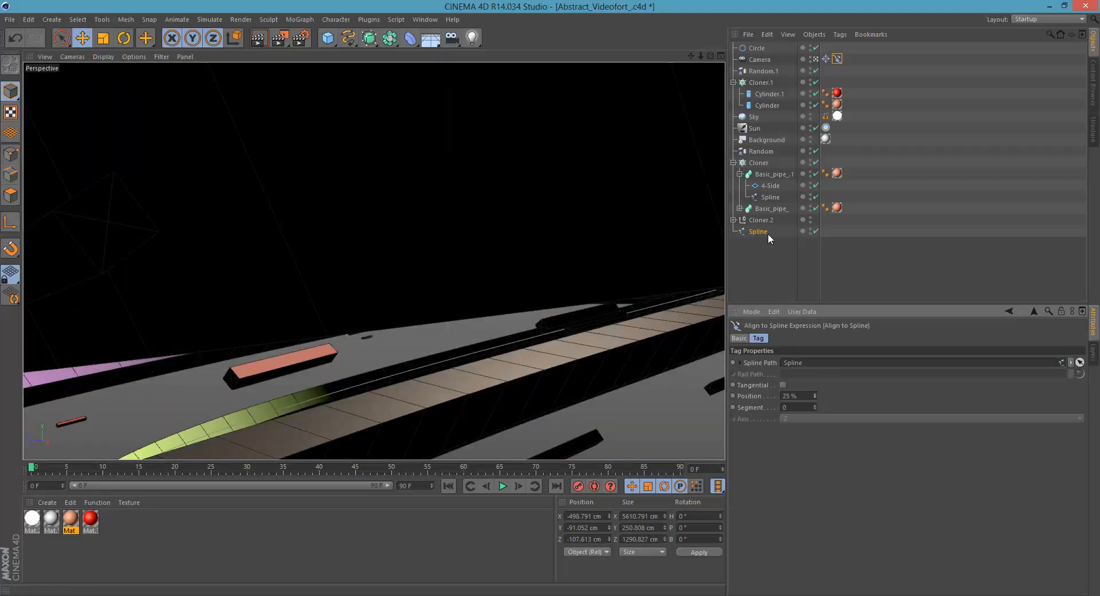
Step: Shift the copied spline's coordinates to X -451.791, Y -76.052 and Z -81.613 cm while watching the camera view
click(765, 232)
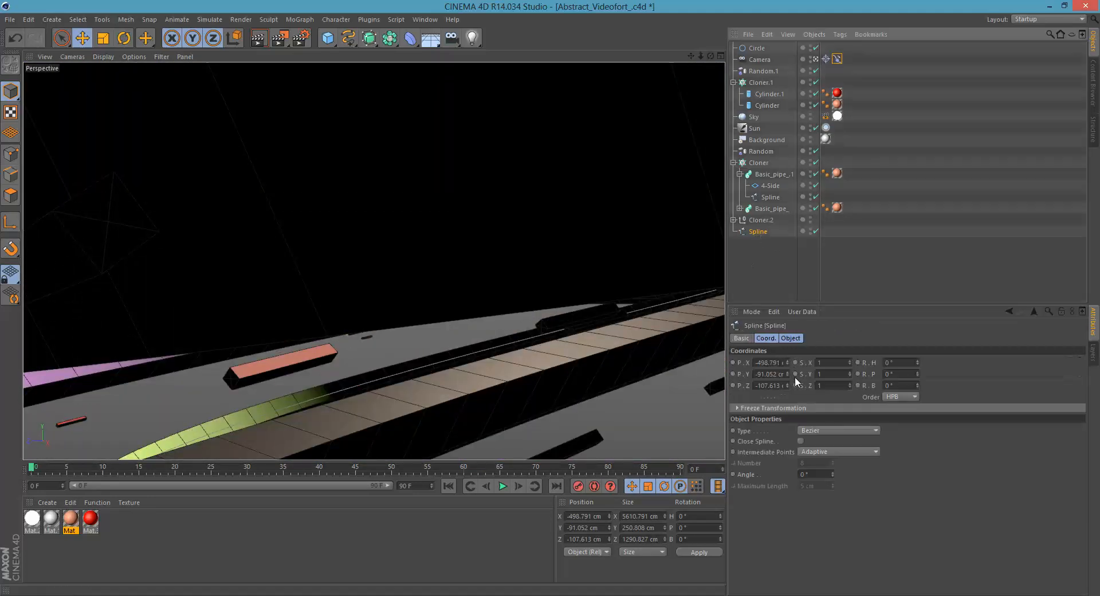
drag(788, 376, 774, 338)
mouse_move(785, 380)
mouse_down()
mouse_move(782, 359)
mouse_move(784, 369)
mouse_up()
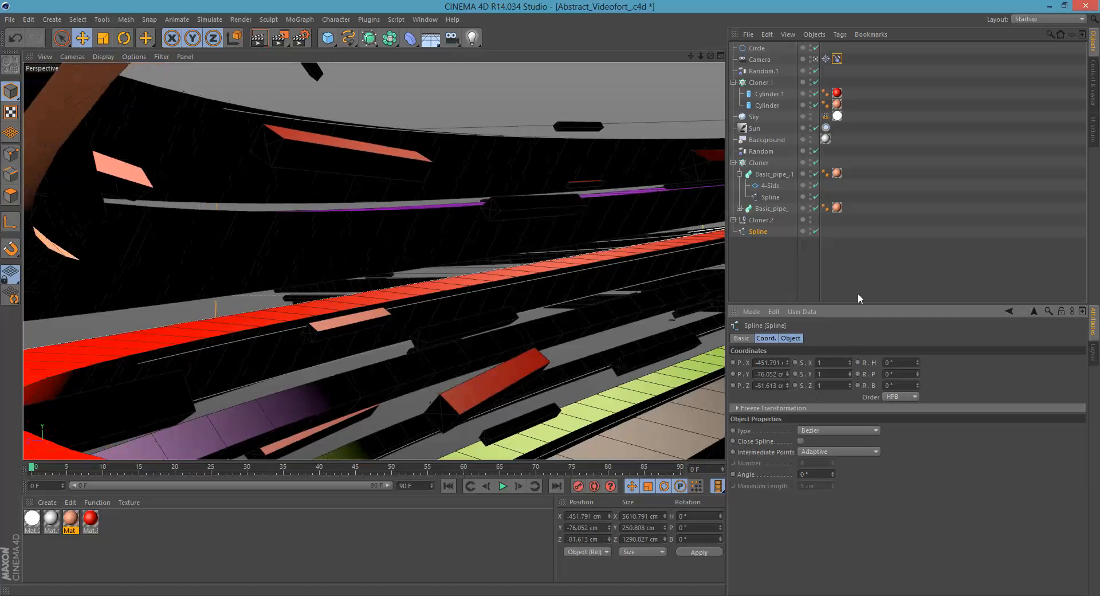
Step: Advance the camera's Align to Spline Position to 69 % and examine the camera's placement in the top view
click(837, 58)
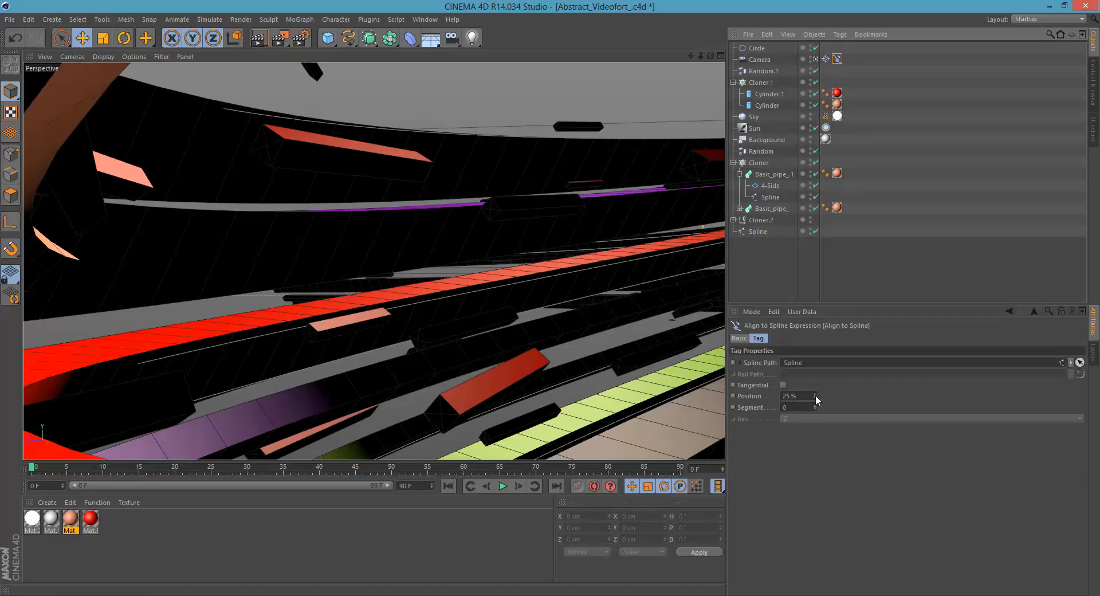
mouse_move(816, 395)
mouse_down()
mouse_move(820, 412)
mouse_move(816, 377)
mouse_up()
middle_click(493, 204)
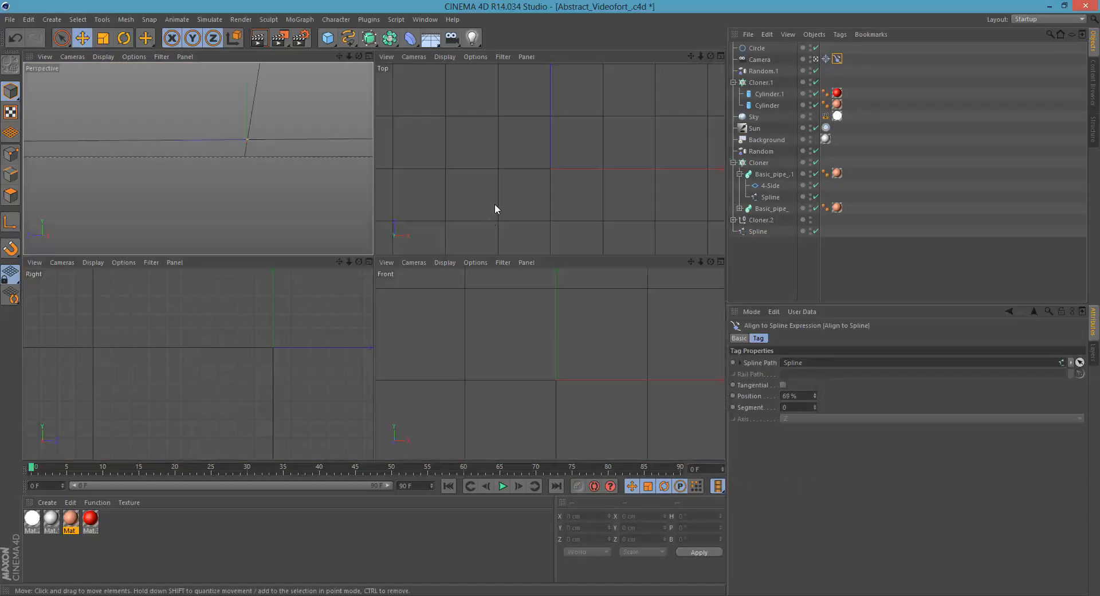
middle_click(493, 166)
scroll(439, 245, up, 5)
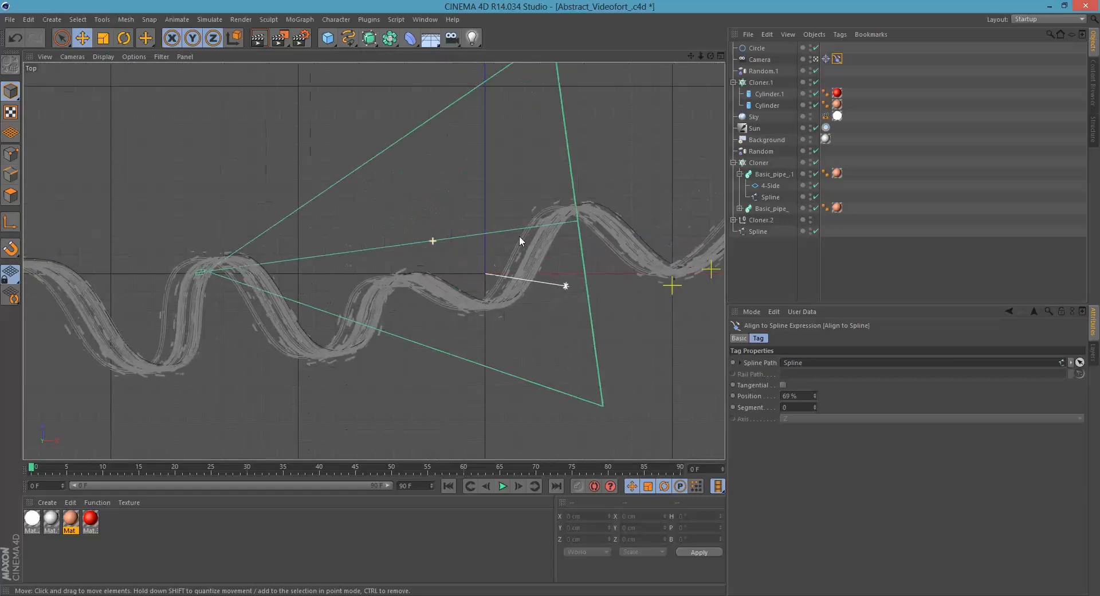
Step: Move the copied spline back into the pipes in the top view, to about X -538 cm and Z -129 cm
click(757, 231)
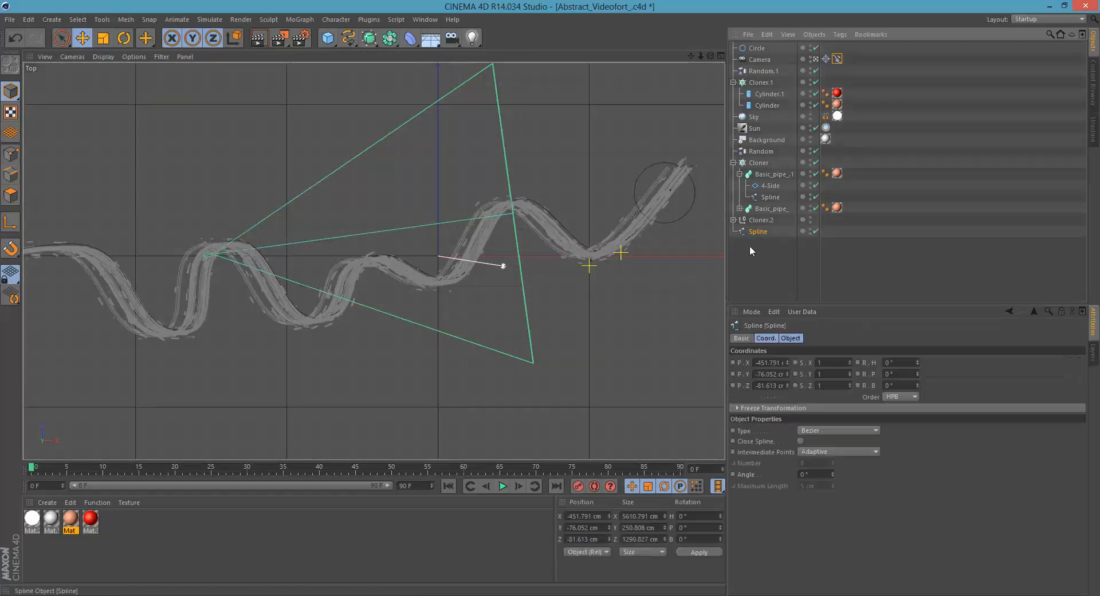
scroll(513, 227, down, 1)
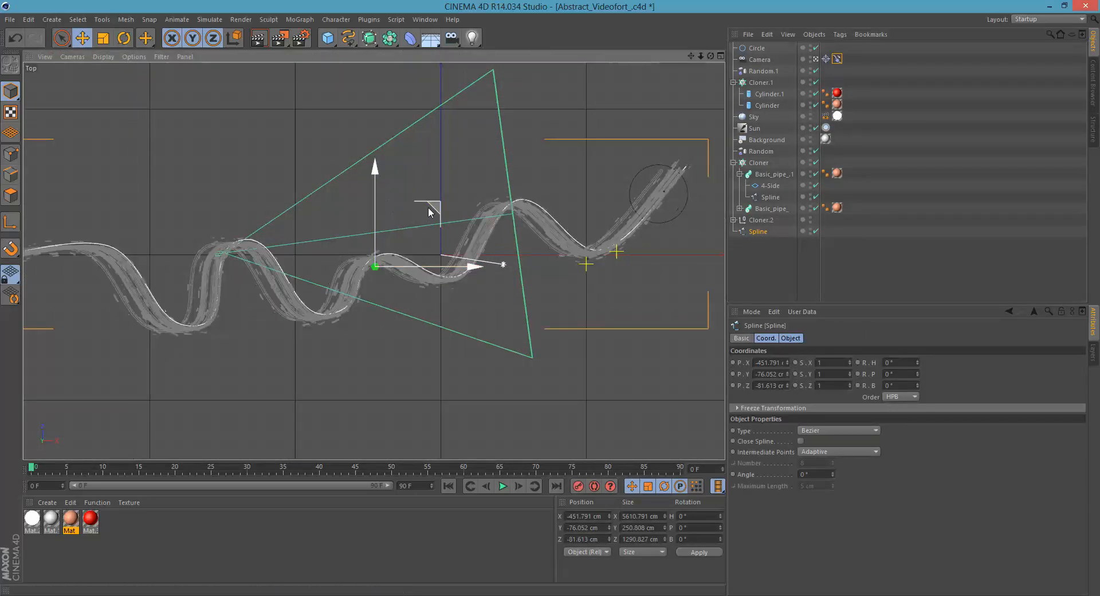
drag(430, 210, 416, 212)
middle_click(369, 297)
Step: Lower the copied spline to about Y -88 cm in the front view and check it in the right and perspective views
middle_click(482, 344)
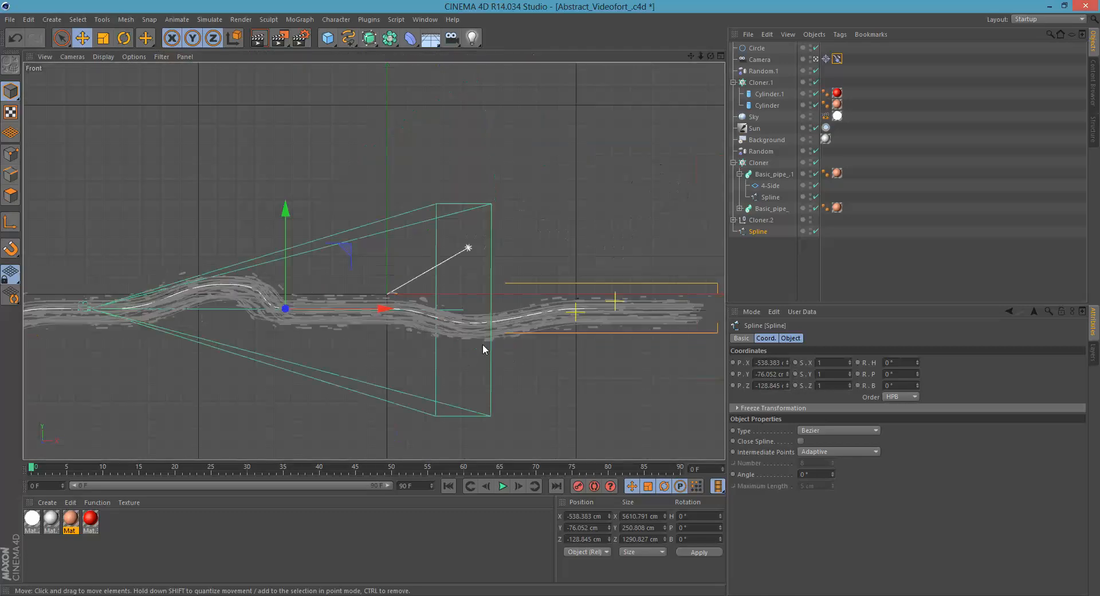
scroll(442, 328, up, 5)
drag(361, 261, 360, 269)
middle_click(351, 238)
middle_click(246, 348)
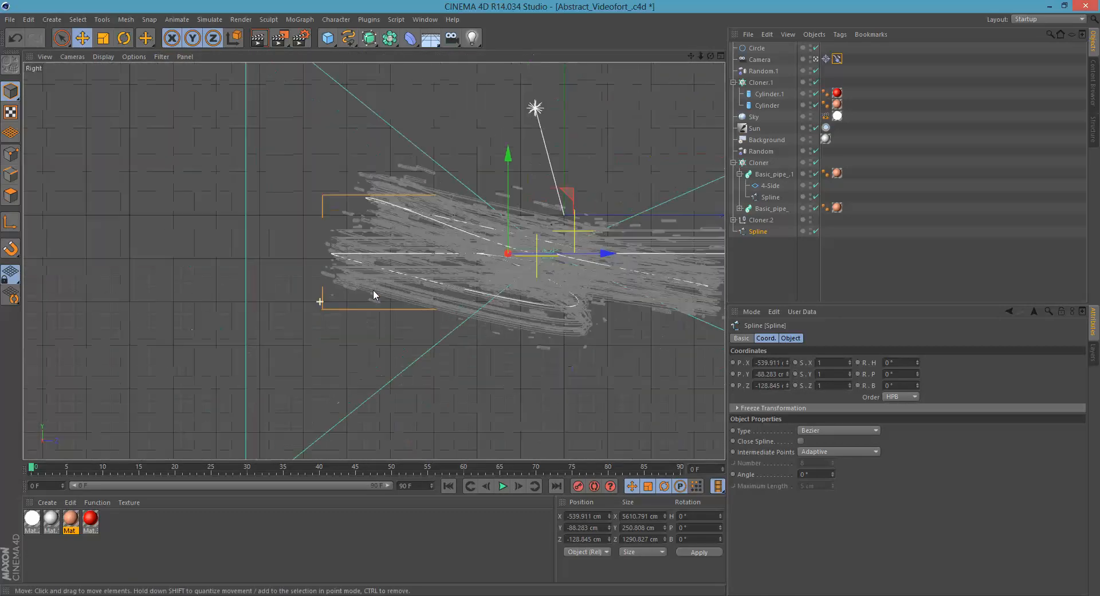
scroll(373, 289, up, 5)
scroll(219, 337, down, 3)
scroll(307, 270, down, 3)
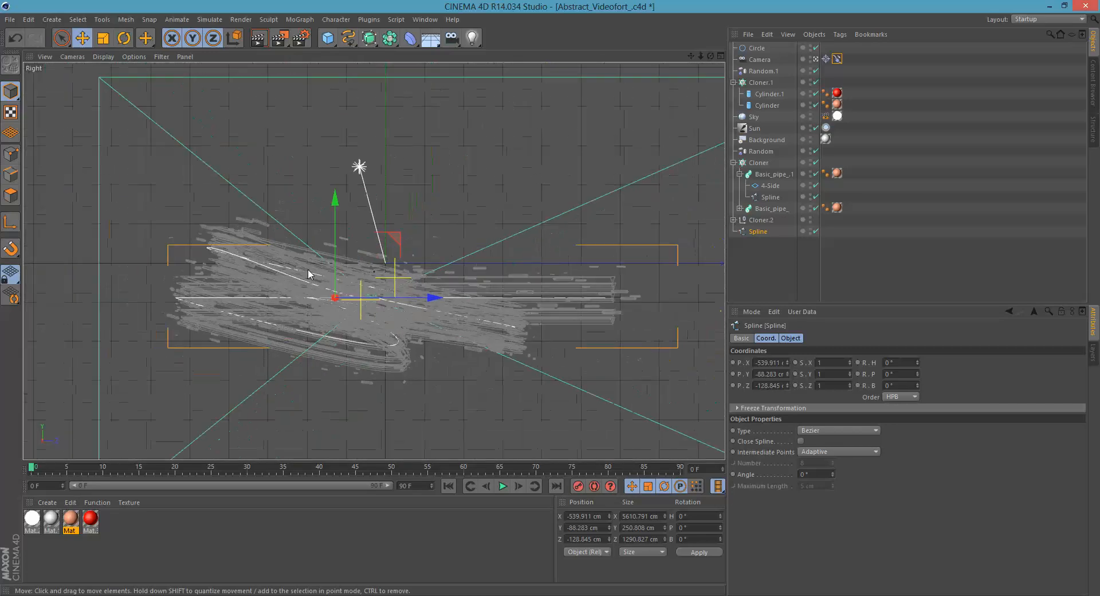
middle_click(281, 207)
middle_click(291, 238)
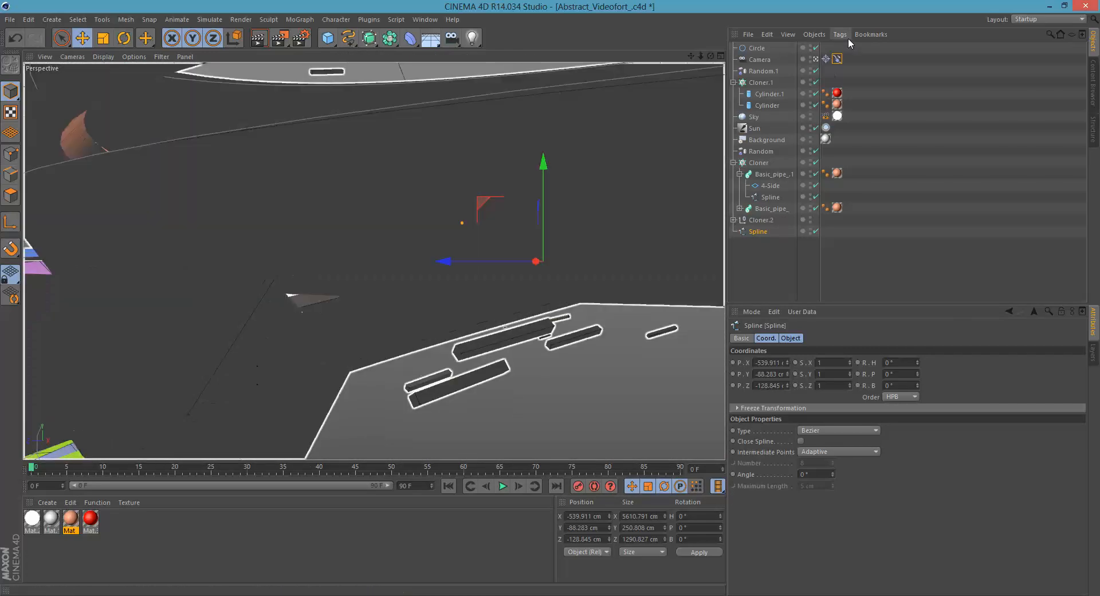
Step: Advance the camera's Align to Spline Position to 100 % and enable Tangential
click(836, 61)
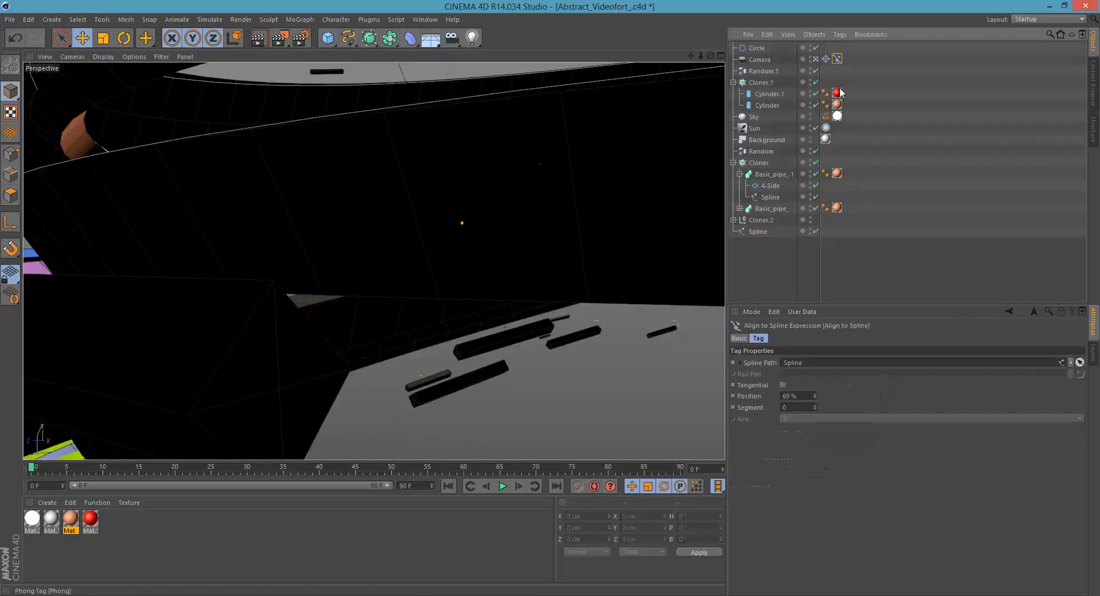
mouse_move(814, 395)
mouse_down()
mouse_move(815, 373)
mouse_move(820, 385)
mouse_move(796, 383)
mouse_move(815, 395)
mouse_move(817, 429)
mouse_move(812, 383)
mouse_up()
click(782, 384)
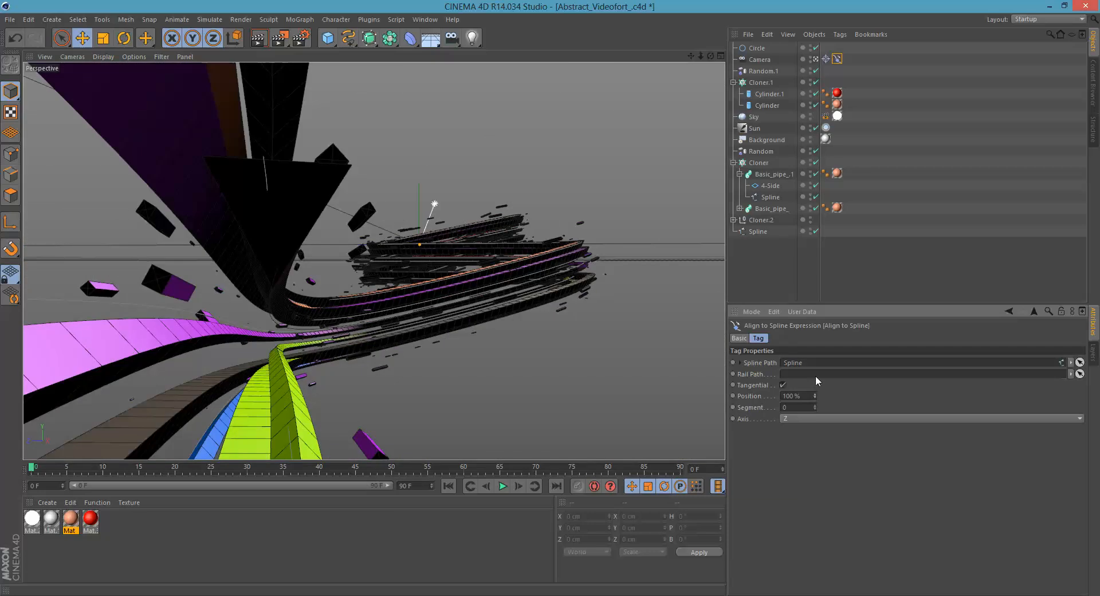
Step: Set the copied spline's Z position to -105.845 cm, centring the camera between the pipes at their far end in the top view
middle_click(468, 361)
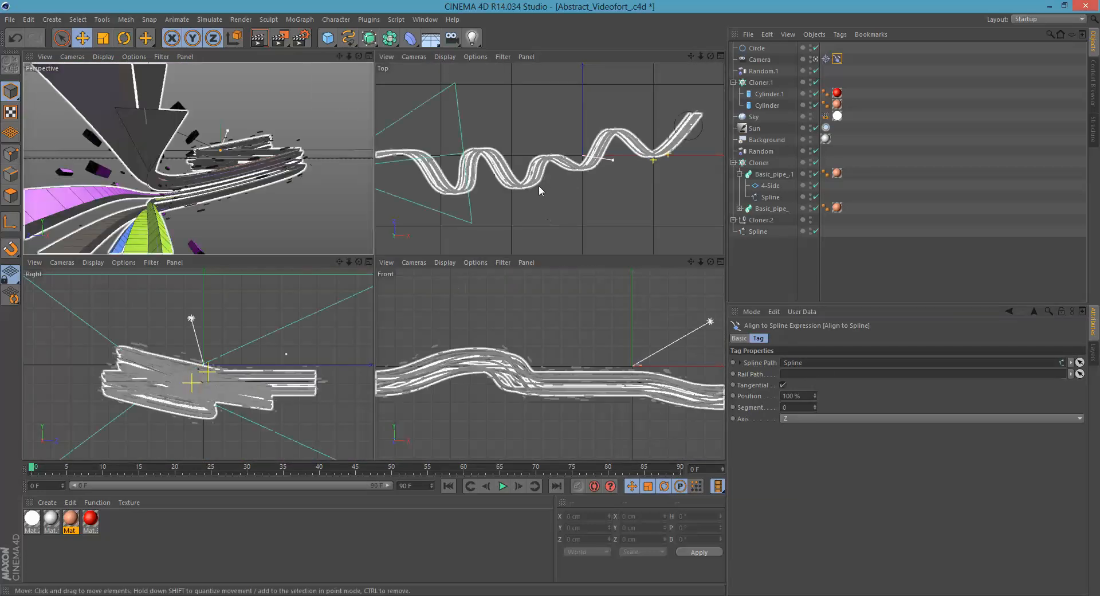
scroll(611, 121, down, 2)
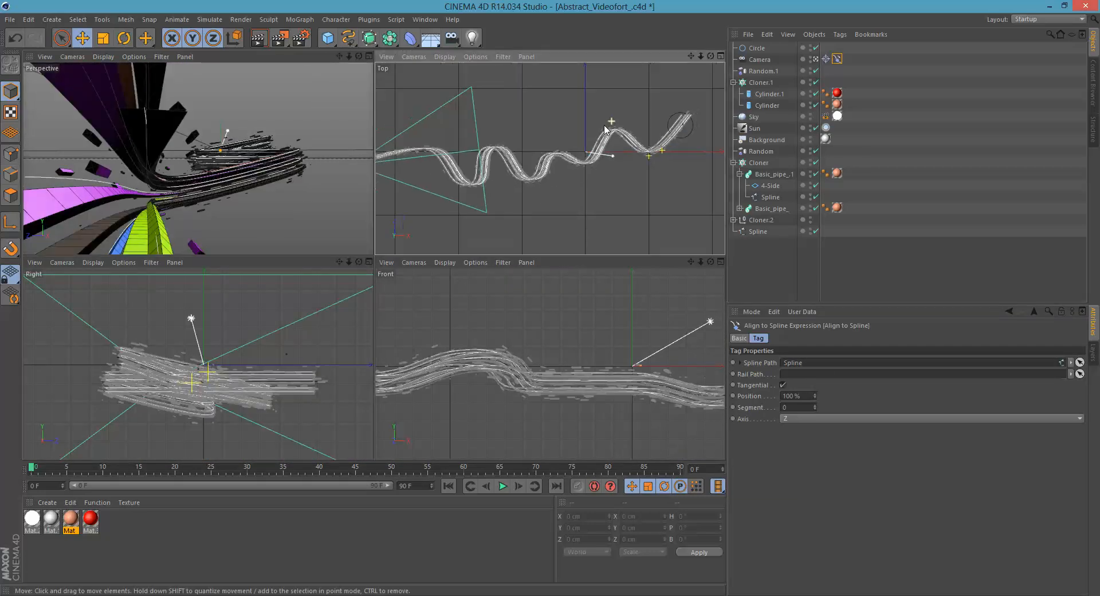
alt+middle_drag(631, 131, 601, 171)
alt+middle_drag(522, 171, 519, 211)
scroll(547, 154, up, 5)
click(757, 232)
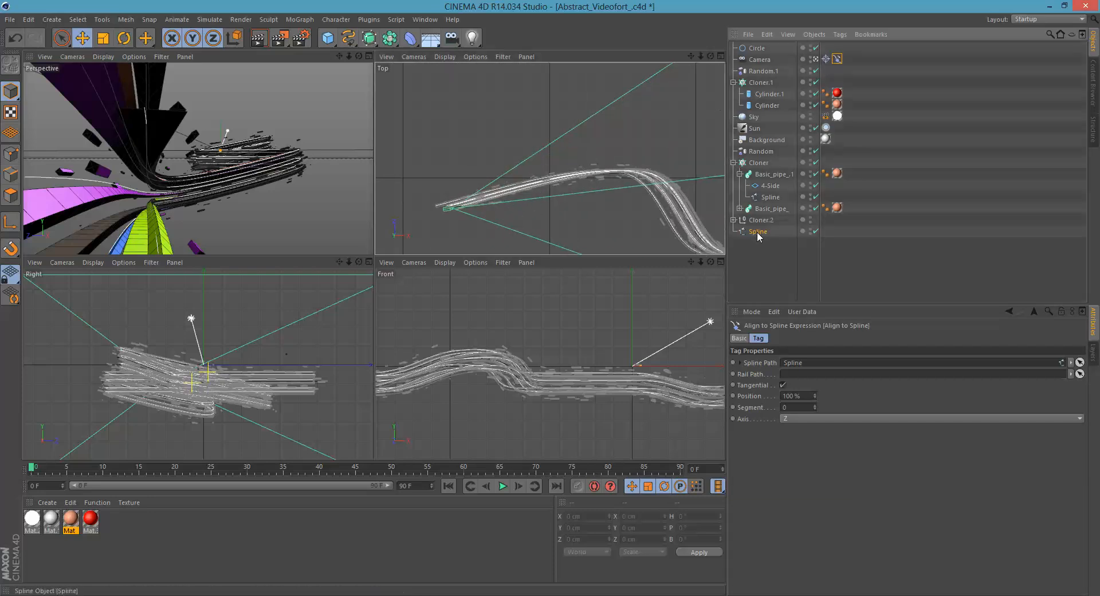
scroll(475, 201, up, 3)
alt+right_drag(494, 202, 524, 192)
mouse_move(529, 178)
alt+middle_down()
mouse_move(542, 108)
mouse_move(561, 155)
alt+middle_up()
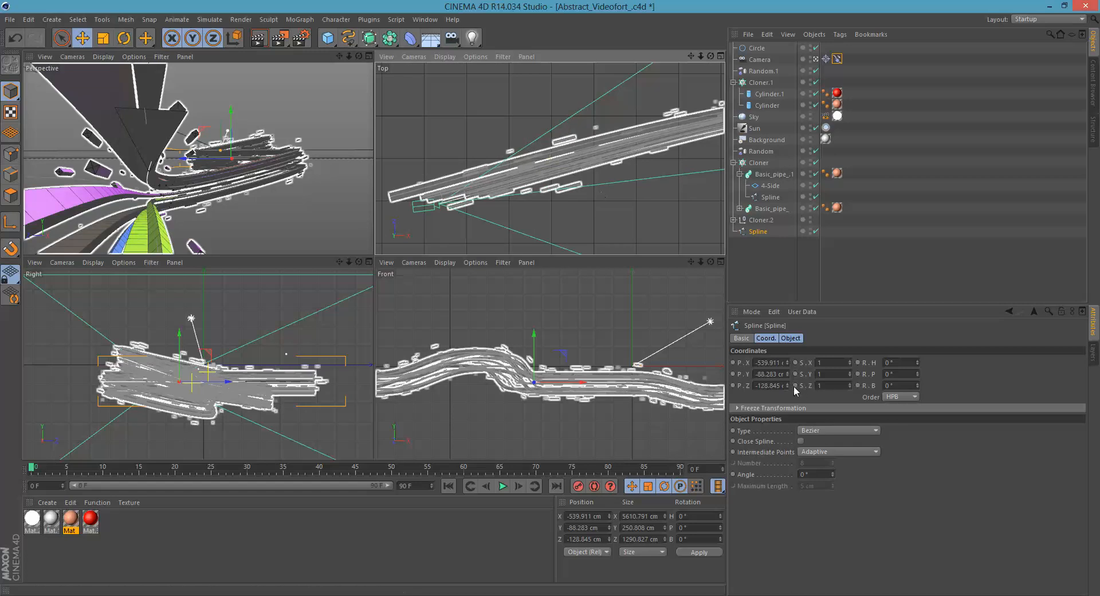
drag(789, 385, 779, 373)
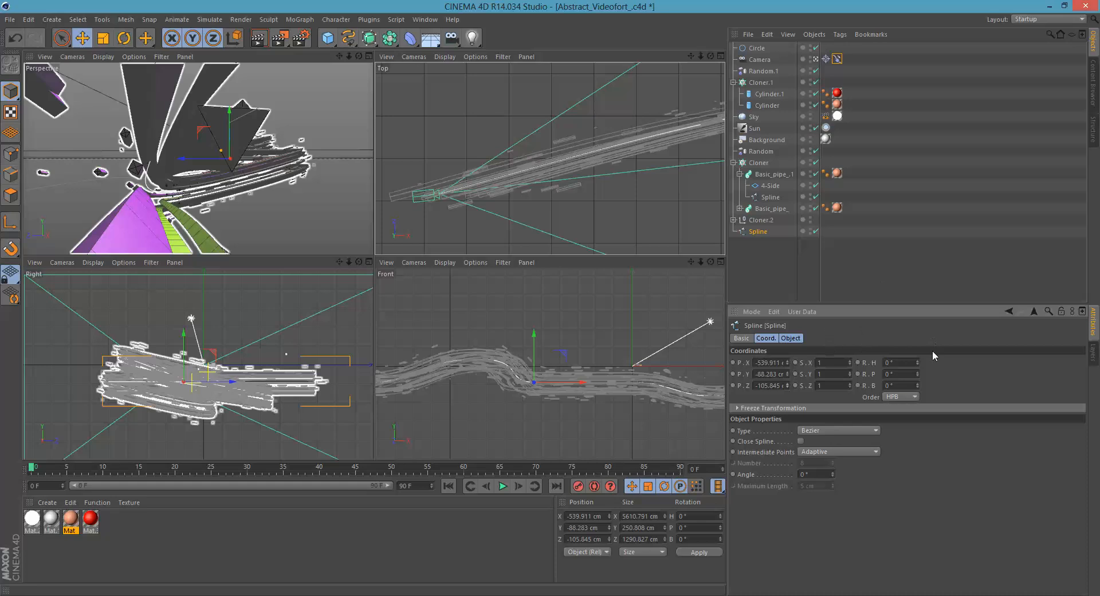
Step: Set the Align to Spline Position to 41 % and test-render the camera's perspective view
click(837, 59)
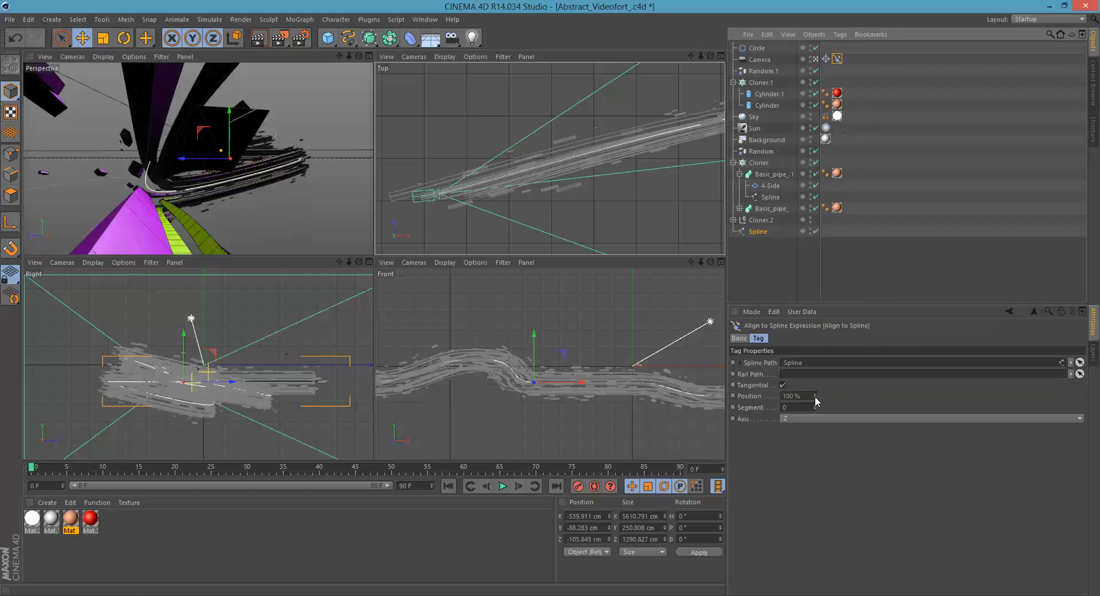
drag(813, 394, 817, 421)
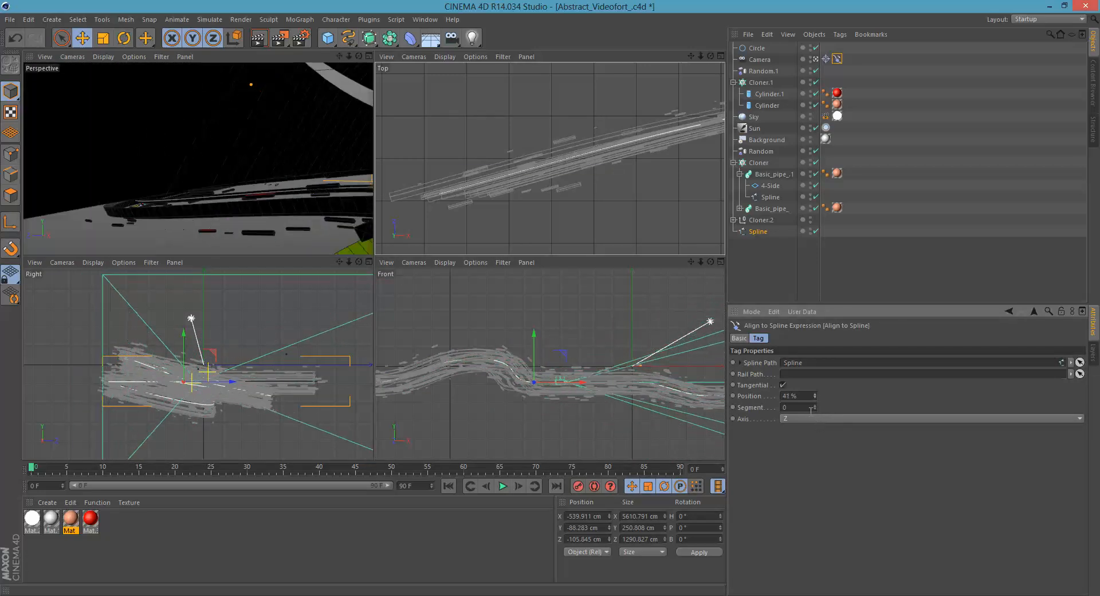
middle_click(279, 187)
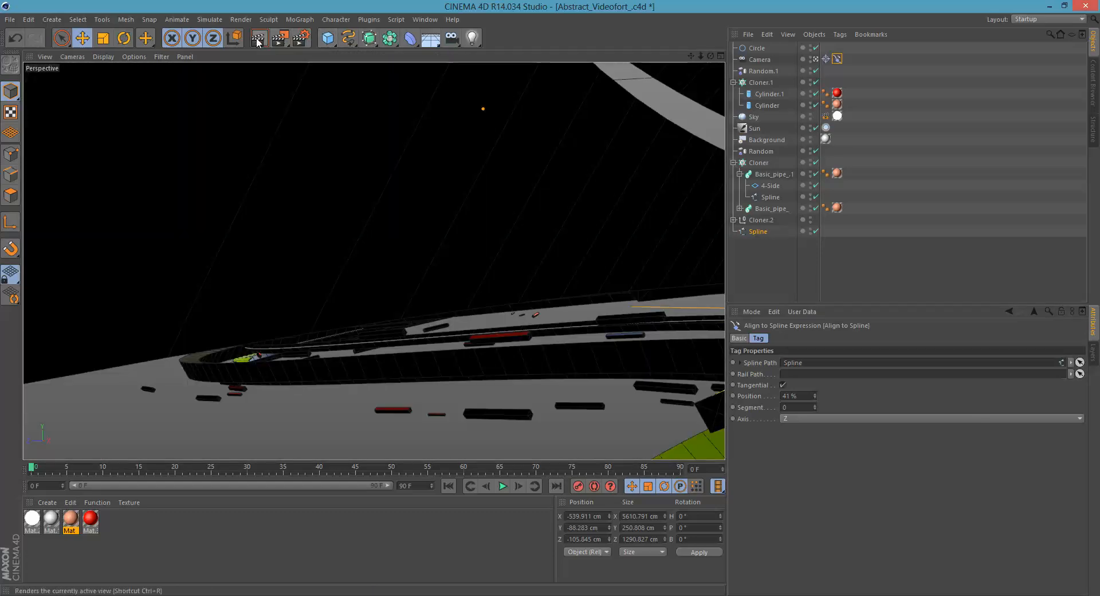
click(257, 39)
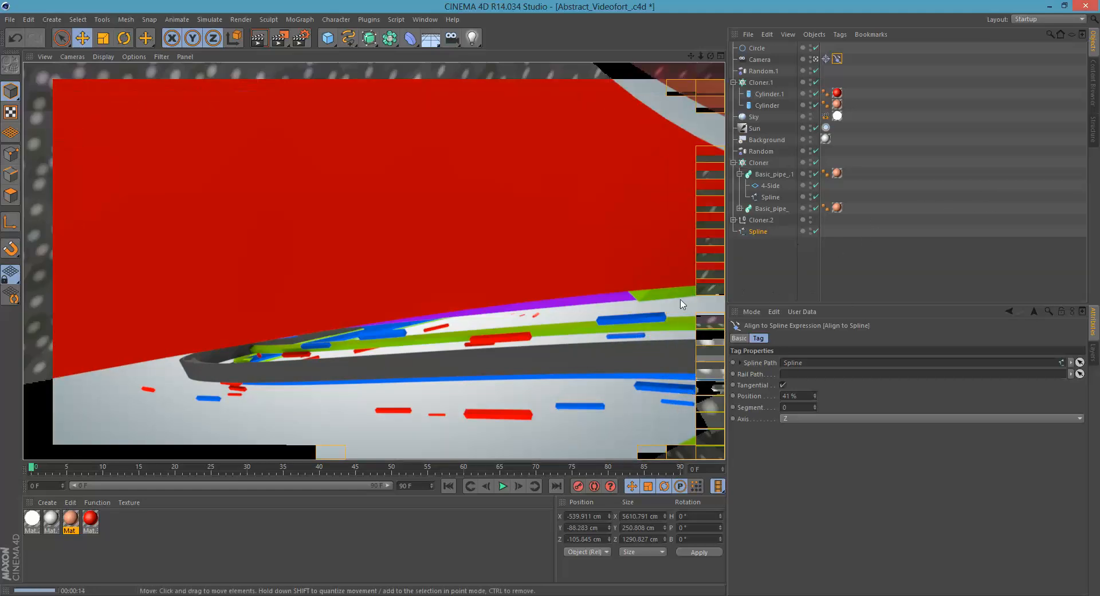
click(786, 251)
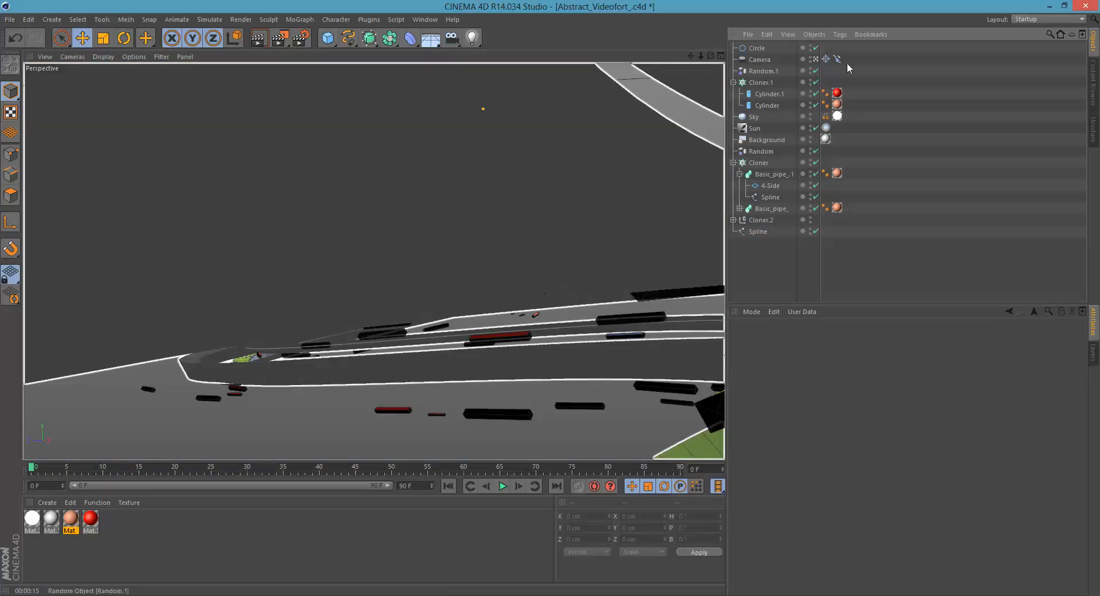
Step: Bring the camera's Align to Spline Position back to 8 % and keep the tag's properties open
click(837, 59)
drag(815, 395, 833, 307)
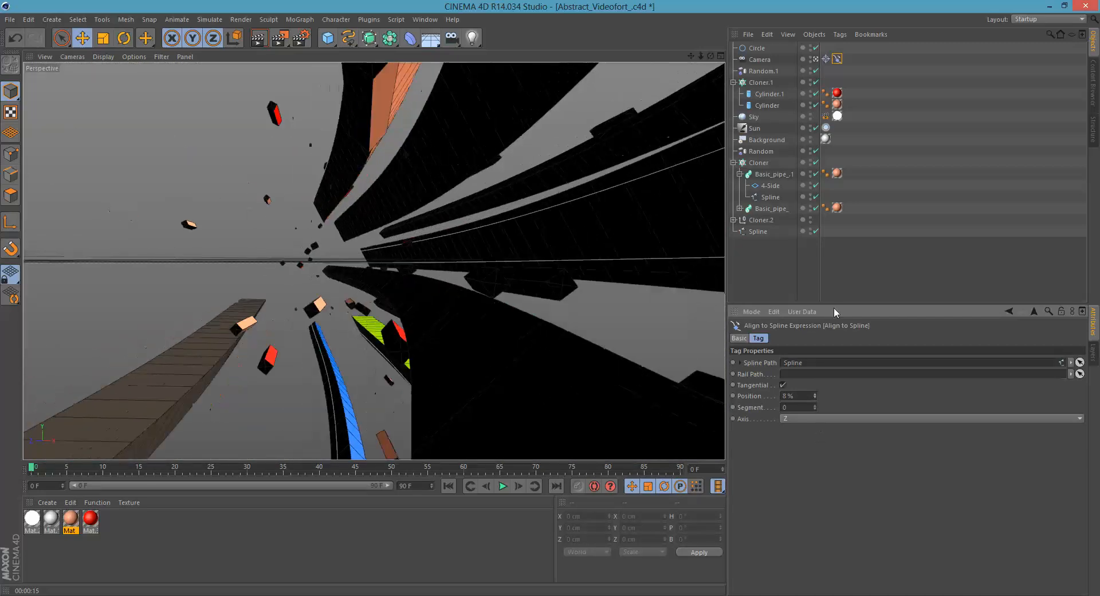
click(835, 50)
click(837, 58)
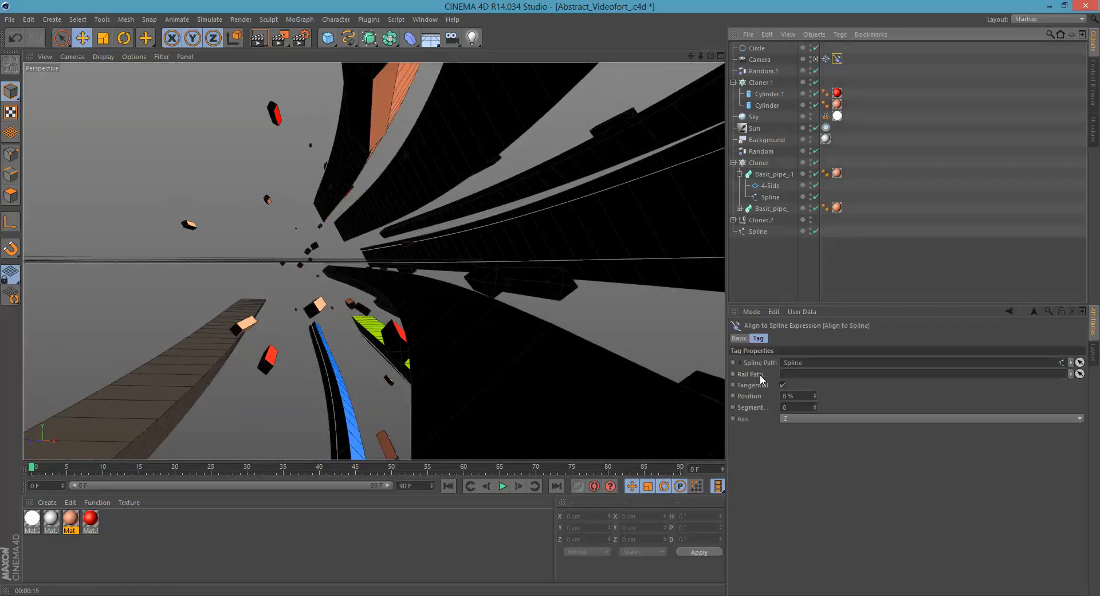
Step: Lower the camera's Align to Spline Position to 3 % and keyframe it at frame 0
drag(815, 398, 814, 402)
click(814, 398)
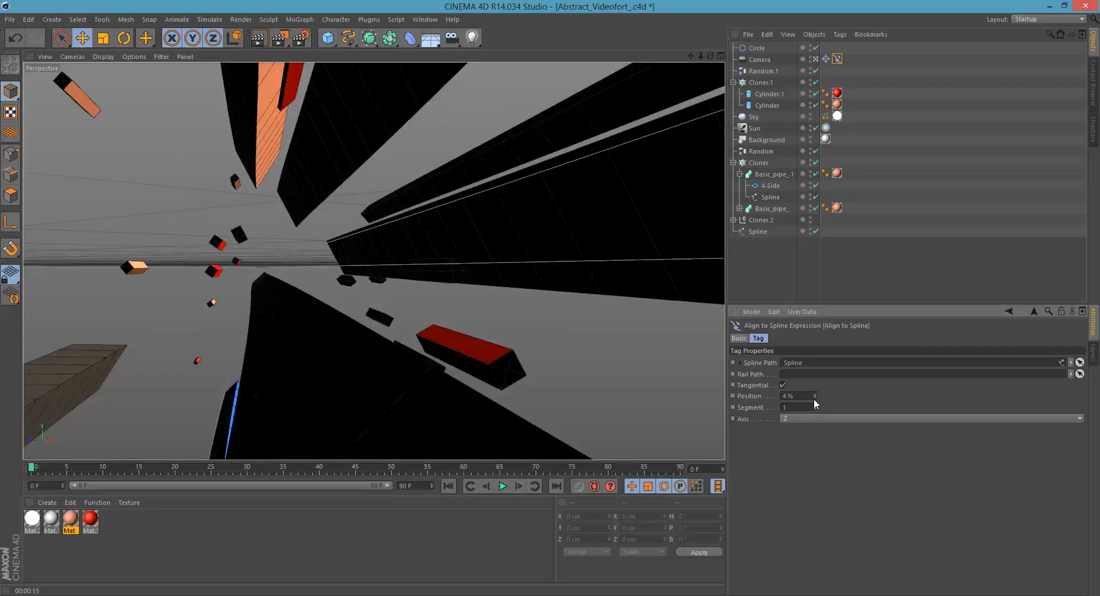
click(733, 396)
Step: At frame 40, set the Align to Spline Position to 55 % with Segment 0 and keyframe the Position
drag(32, 468, 319, 475)
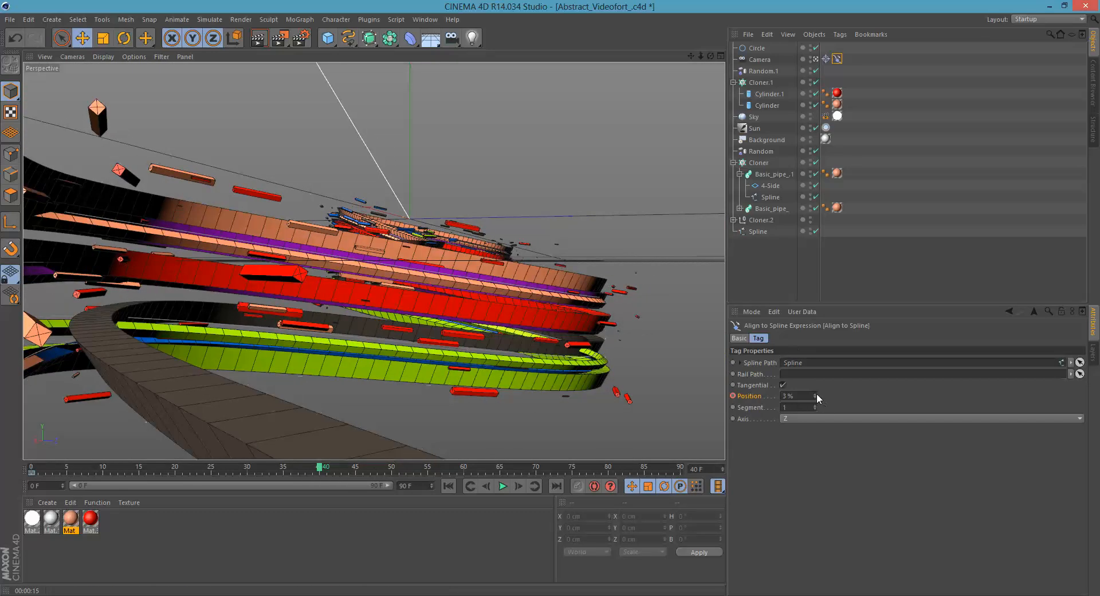
drag(817, 394, 823, 360)
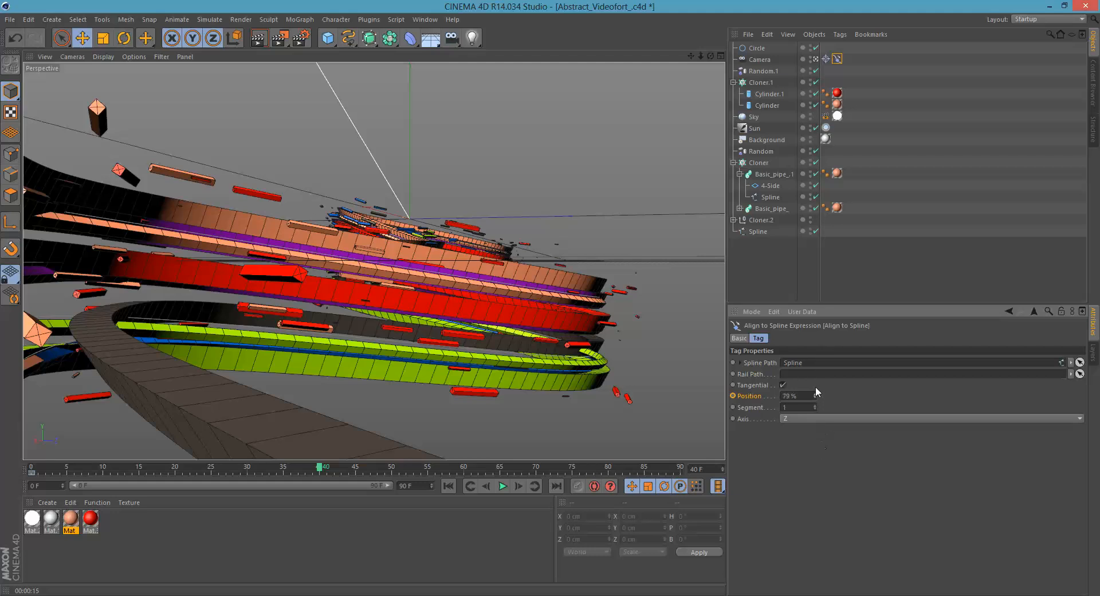
click(814, 409)
drag(815, 392, 813, 409)
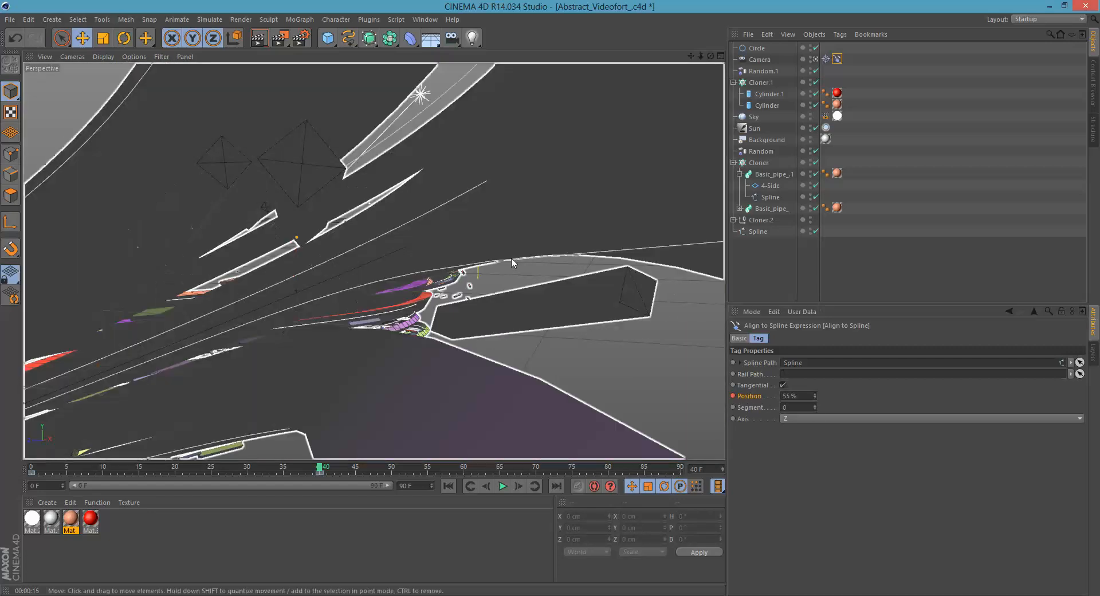
Step: Examine in the top view where the camera sits along the winding pipes at frame 40
middle_click(512, 256)
middle_click(545, 174)
mouse_move(545, 225)
alt+middle_down()
mouse_move(334, 306)
mouse_move(229, 321)
alt+middle_up()
mouse_move(641, 224)
alt+middle_down()
mouse_move(468, 254)
mouse_move(321, 252)
alt+middle_up()
mouse_move(533, 238)
alt+middle_down()
mouse_move(383, 198)
mouse_move(268, 70)
alt+middle_up()
alt+right_drag(489, 246, 422, 289)
alt+middle_drag(690, 289, 379, 298)
alt+middle_drag(631, 241, 525, 248)
alt+right_drag(525, 247, 456, 311)
alt+right_drag(391, 306, 447, 298)
alt+middle_drag(457, 315, 430, 312)
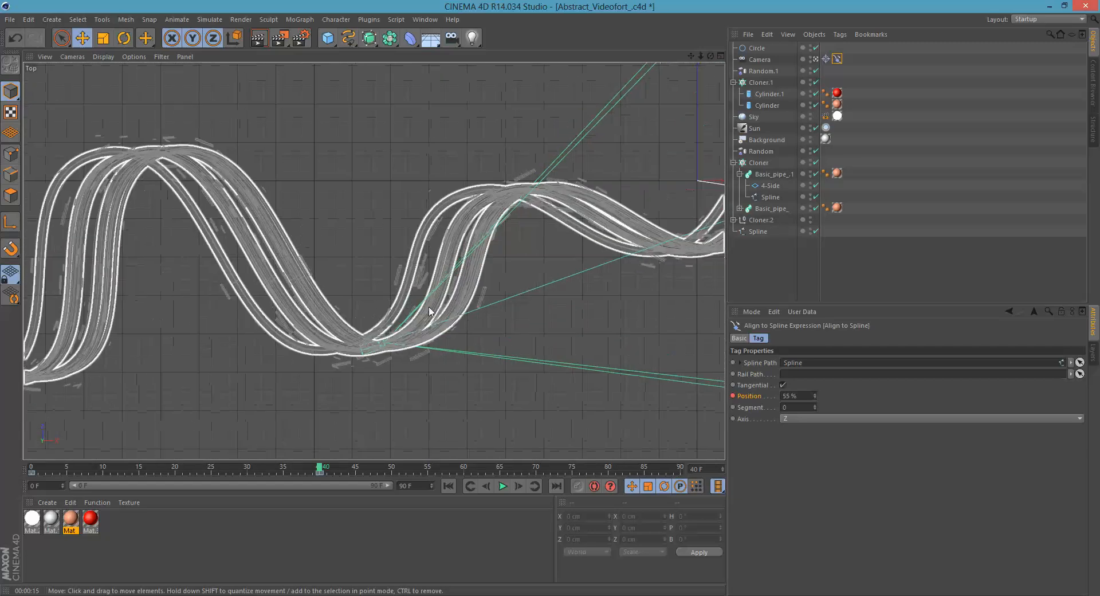
Step: Check the camera's placement relative to the pipes in the front and right views
middle_click(464, 339)
middle_click(546, 396)
alt+right_drag(526, 335, 454, 347)
alt+middle_drag(453, 346, 486, 361)
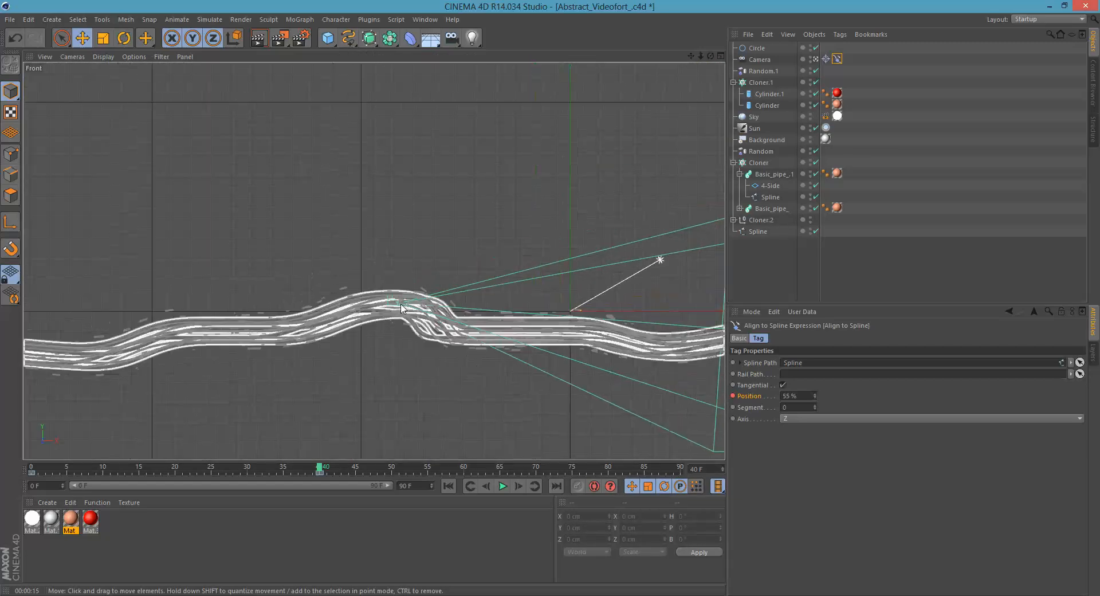
alt+middle_drag(275, 364, 422, 338)
middle_click(332, 369)
middle_click(271, 345)
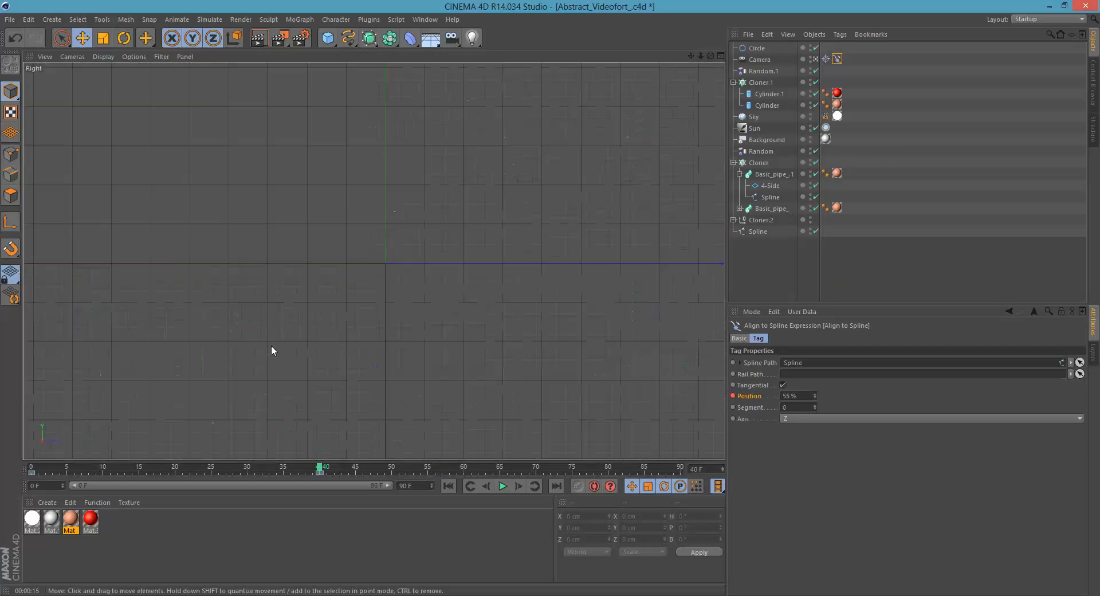
alt+right_drag(336, 317, 375, 315)
alt+middle_drag(324, 350, 401, 414)
middle_click(298, 292)
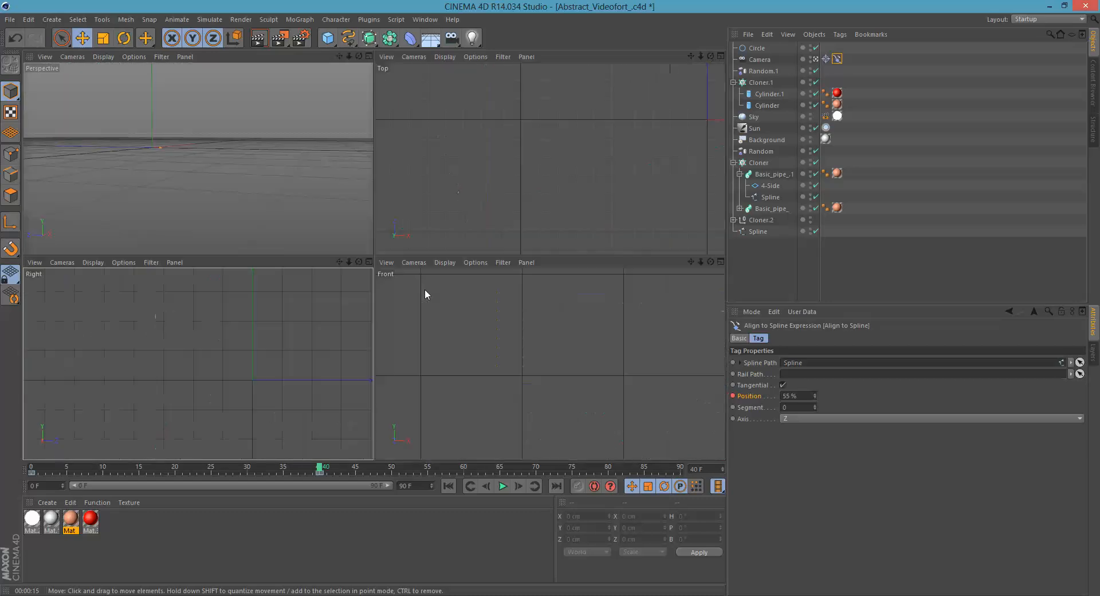
Step: Test-render the camera's perspective view at frame 40, and play the camera animation from the start
key(F1)
key(ctrl+r)
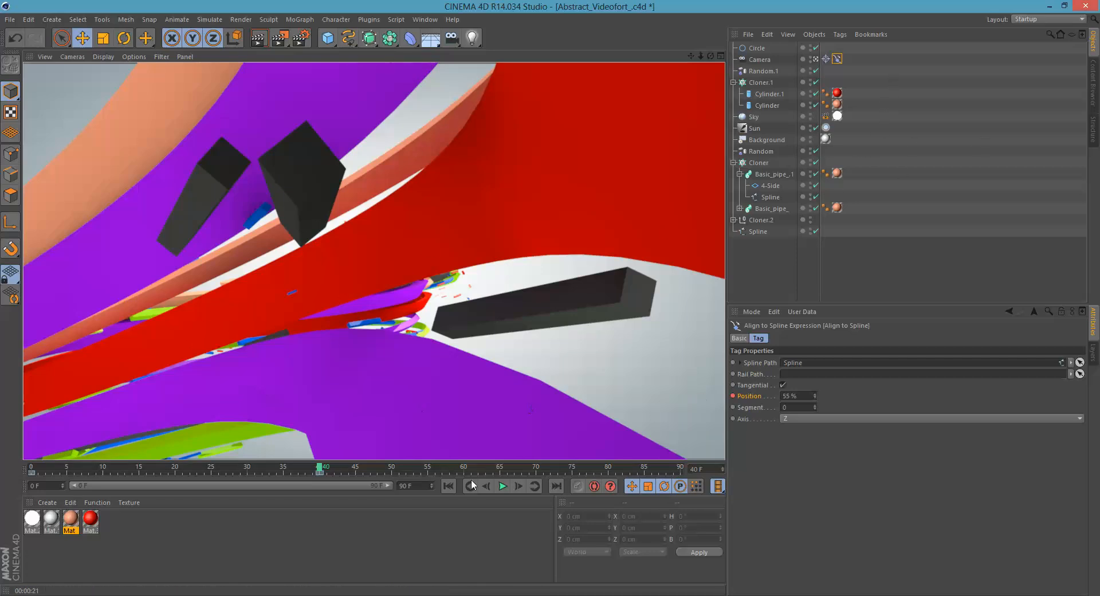
click(449, 485)
click(503, 486)
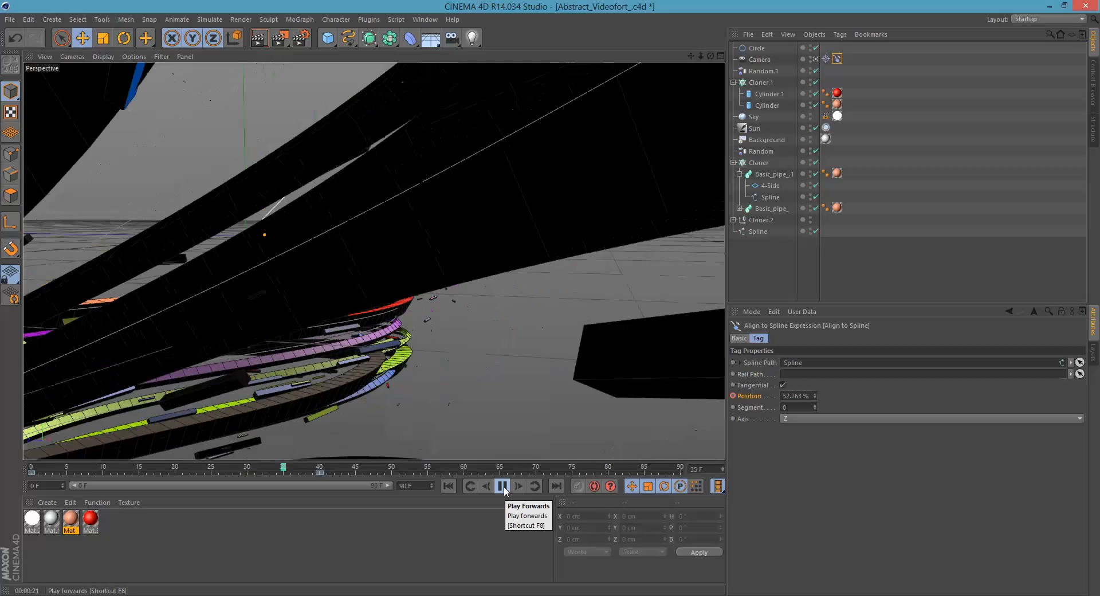
click(504, 487)
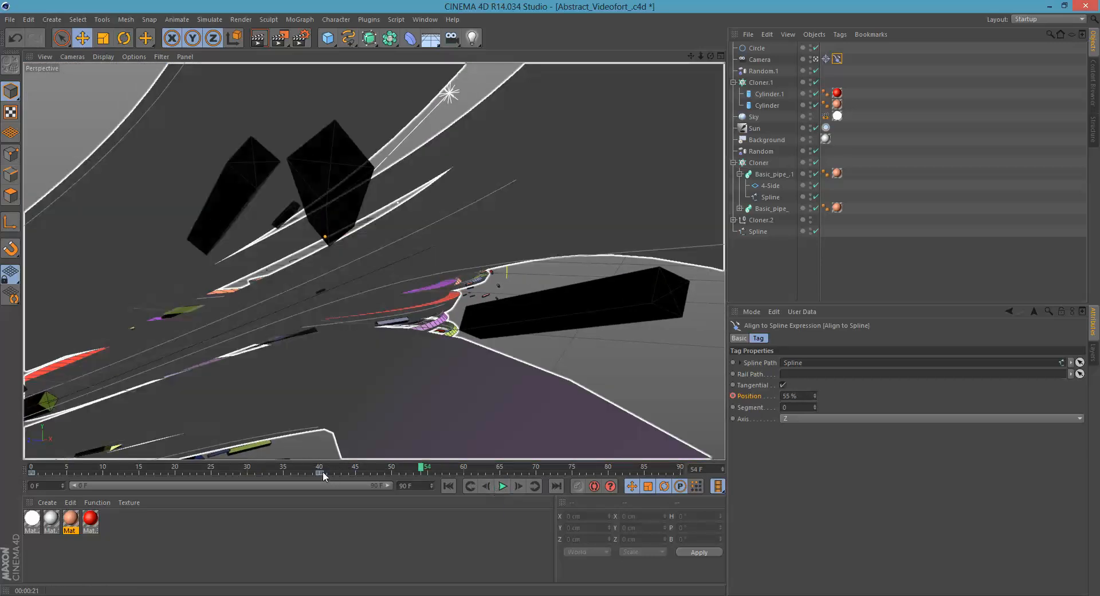
Step: Move the 55 % Position key from frame 40 to frame 90 and play back the slower camera flight
drag(320, 474, 681, 474)
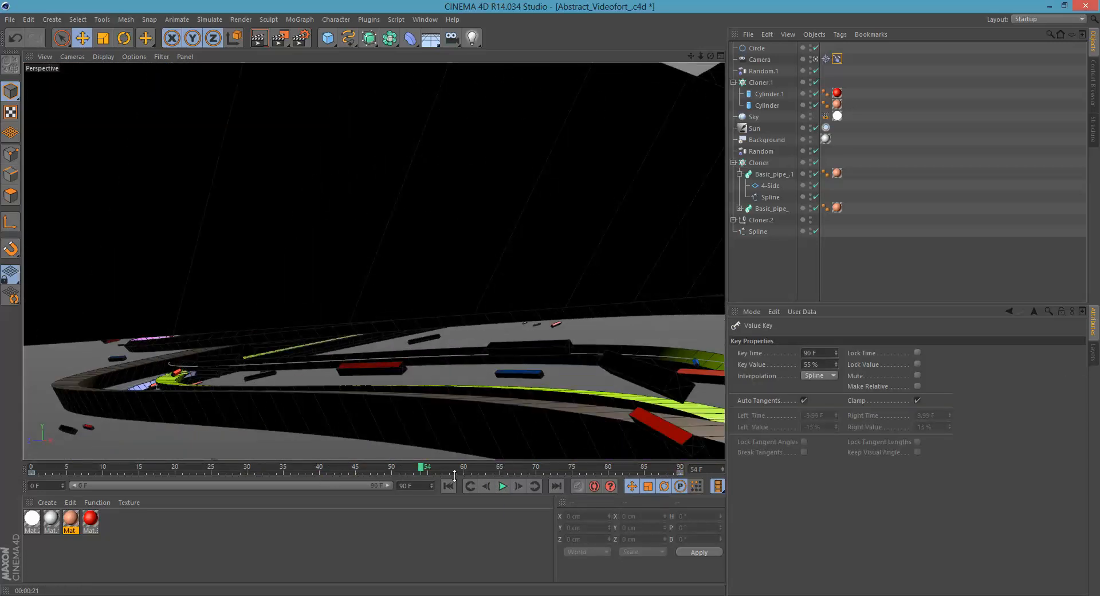
click(503, 486)
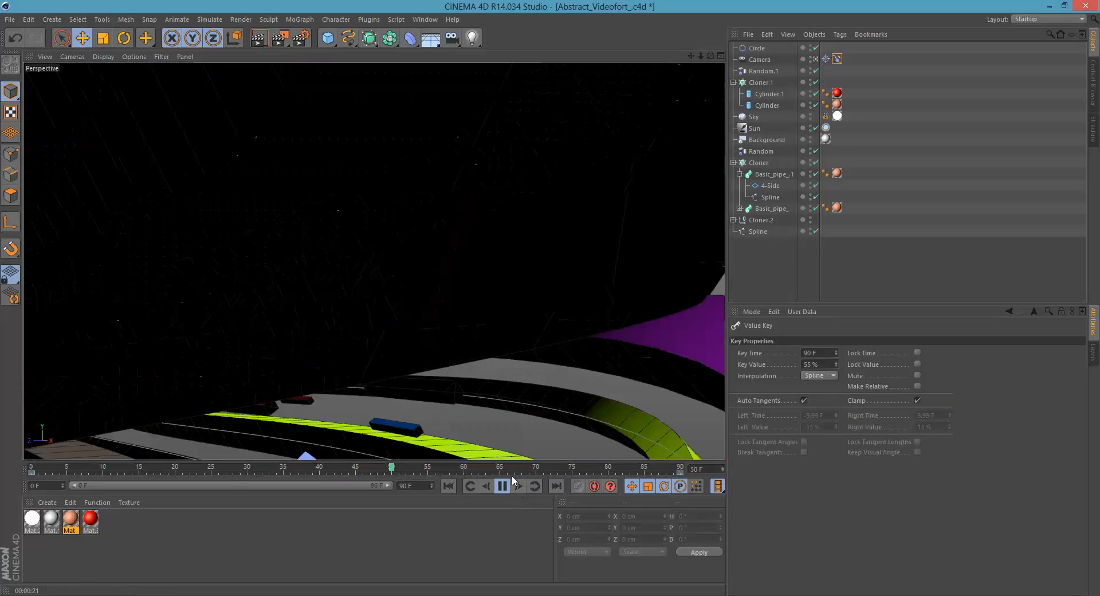
click(507, 487)
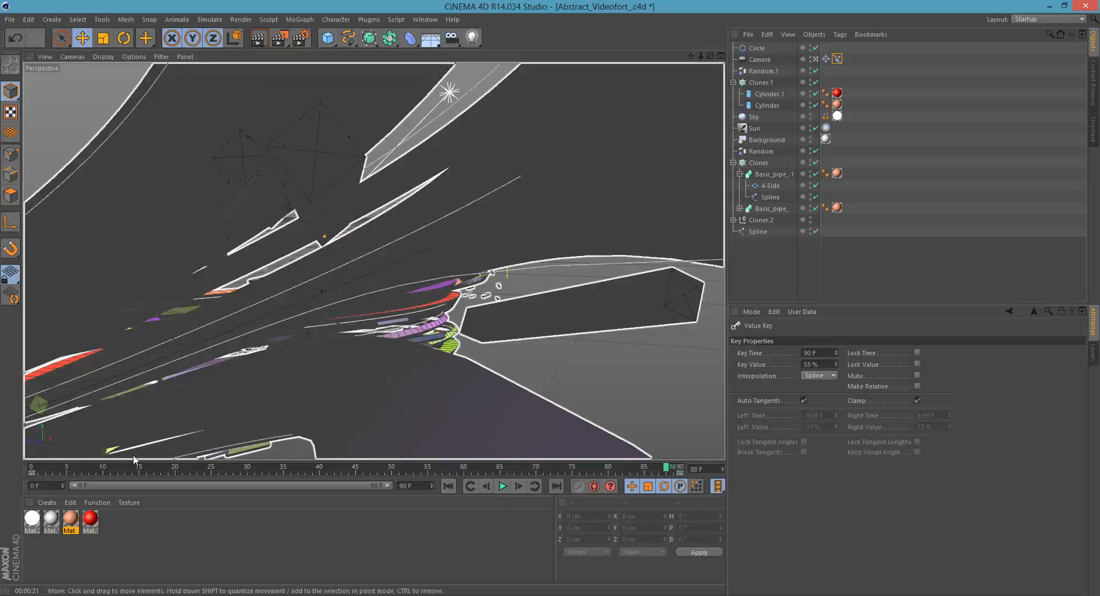
Step: Scrub the animation to frame 47 and examine the camera's location along the pipes in the top view
drag(131, 467, 366, 443)
middle_click(408, 336)
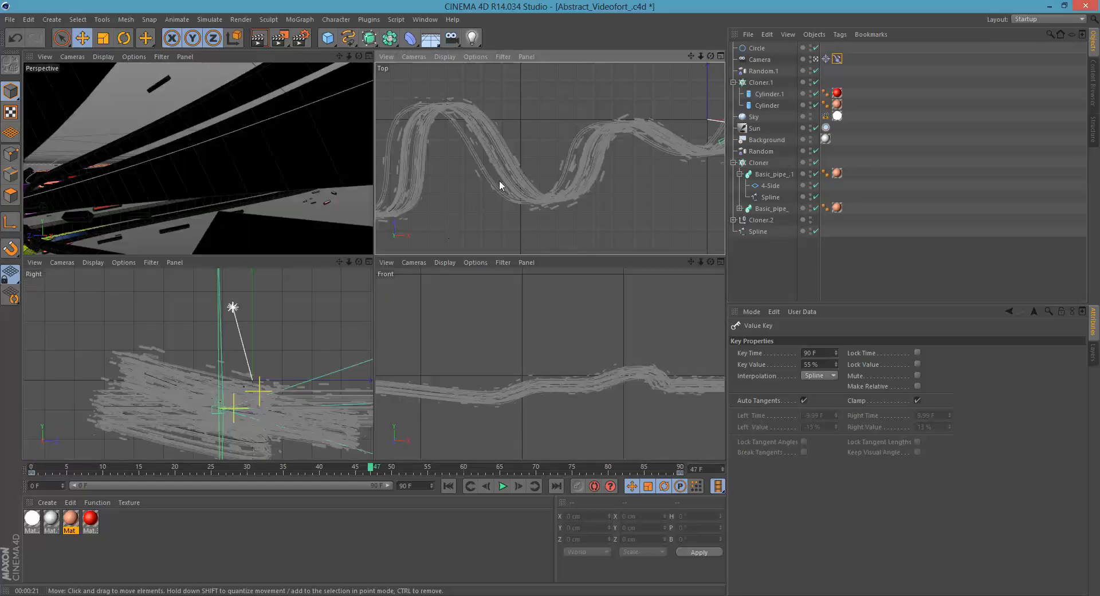
scroll(570, 176, down, 5)
scroll(551, 176, down, 1)
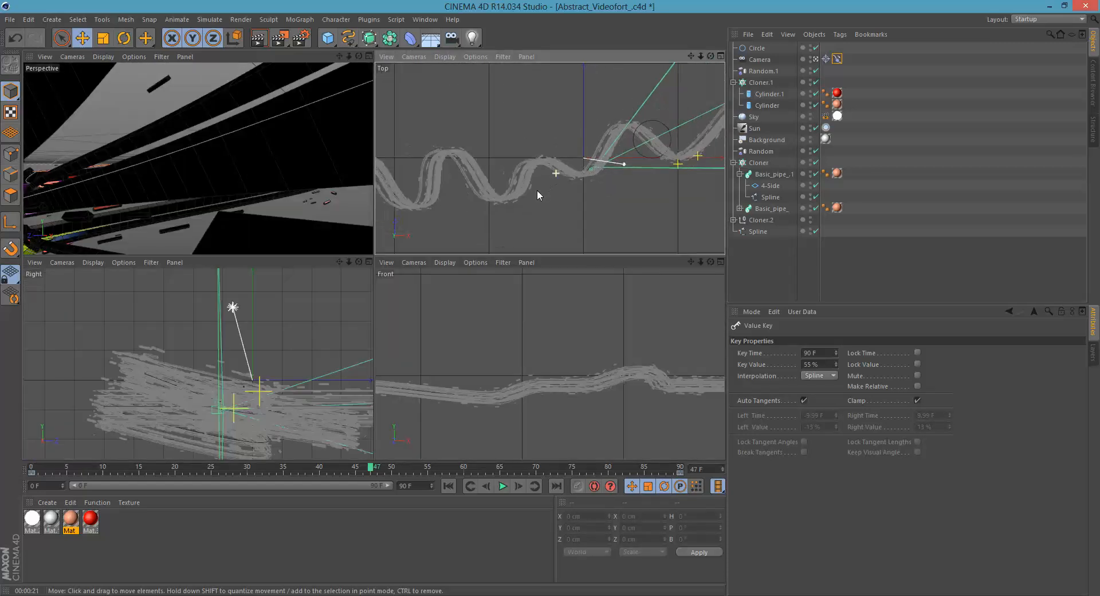
scroll(536, 188, down, 3)
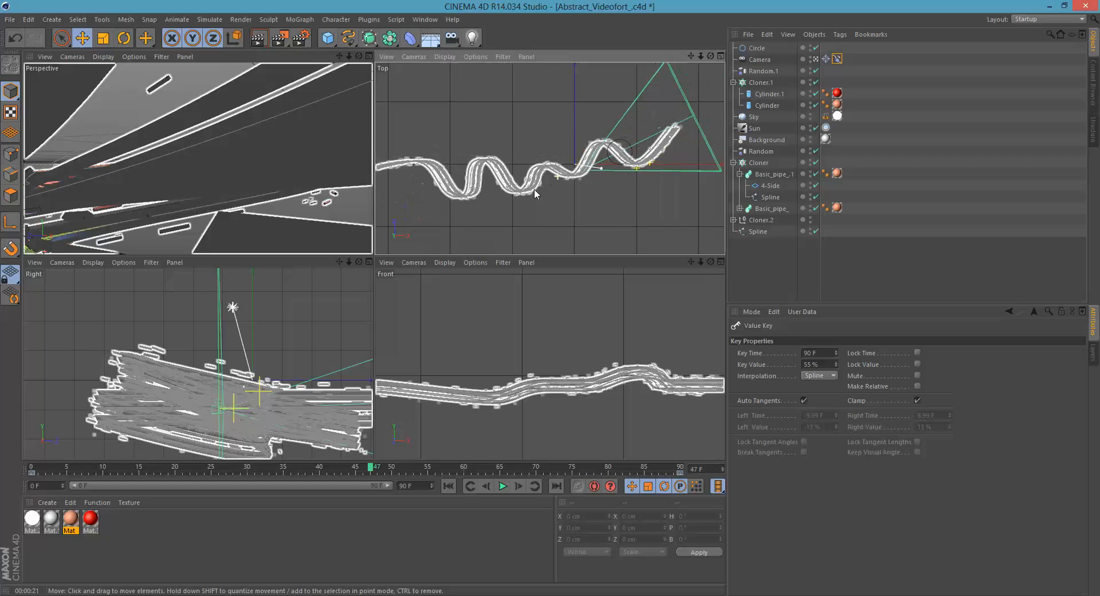
alt+middle_drag(572, 166, 550, 176)
scroll(596, 167, up, 4)
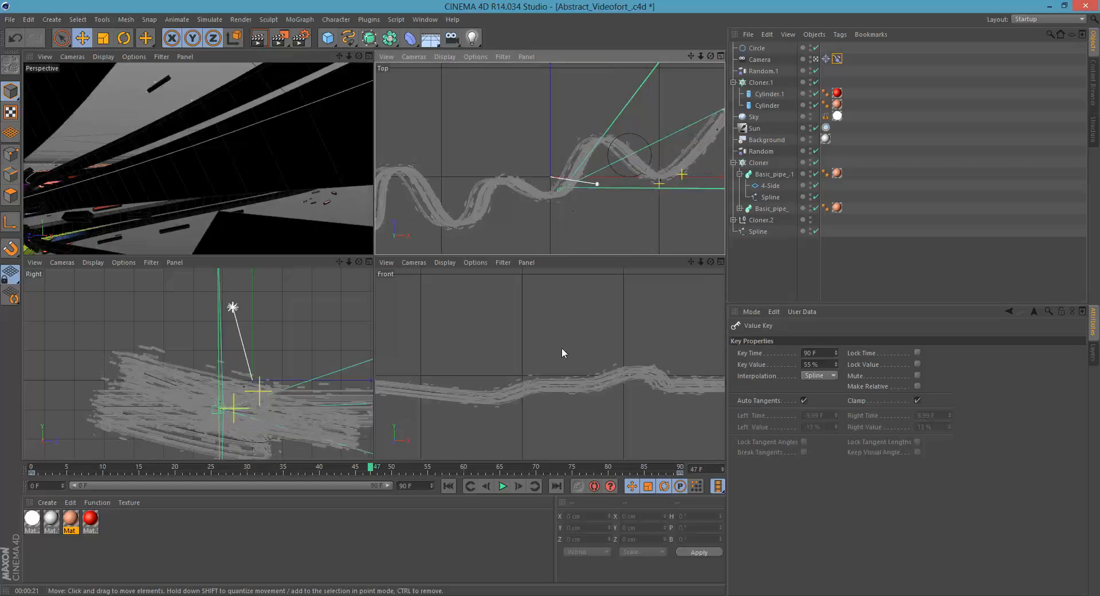
Step: Inspect the camera's height relative to the pipes and scattered cylinders in the front view at frame 47
middle_click(500, 334)
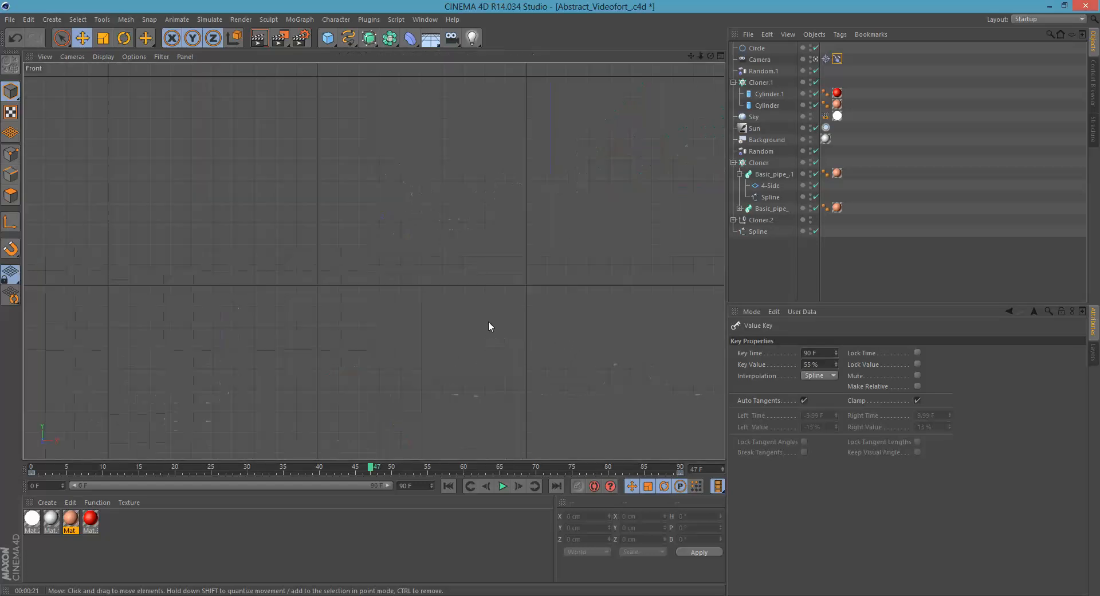
scroll(479, 316, down, 3)
alt+middle_drag(476, 320, 332, 339)
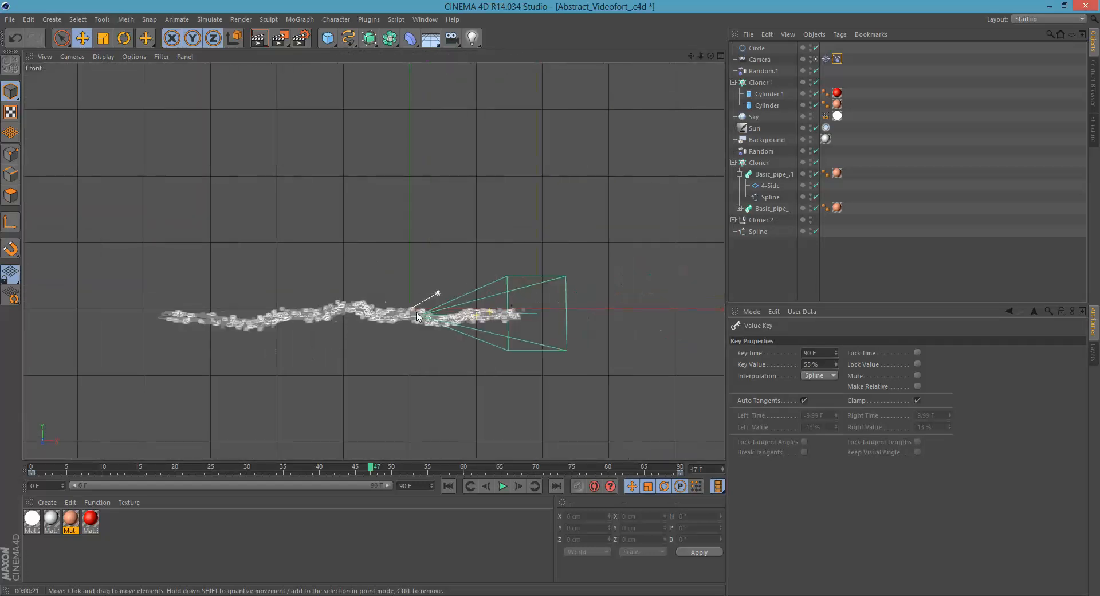
scroll(378, 309, up, 5)
alt+middle_drag(561, 296, 375, 340)
scroll(382, 339, up, 2)
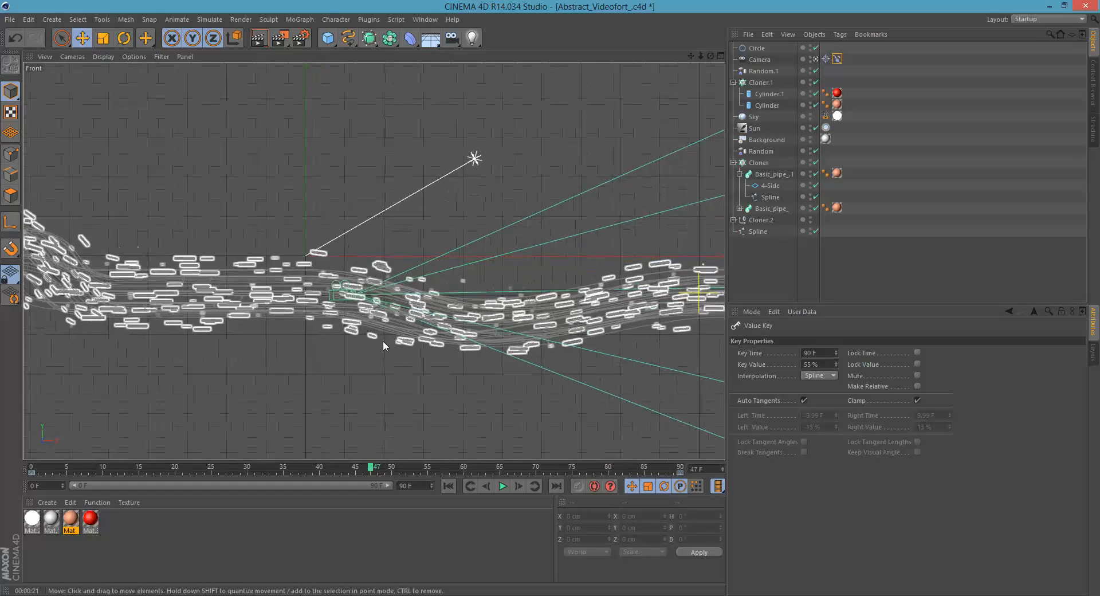
alt+middle_drag(400, 294, 393, 308)
scroll(393, 312, down, 6)
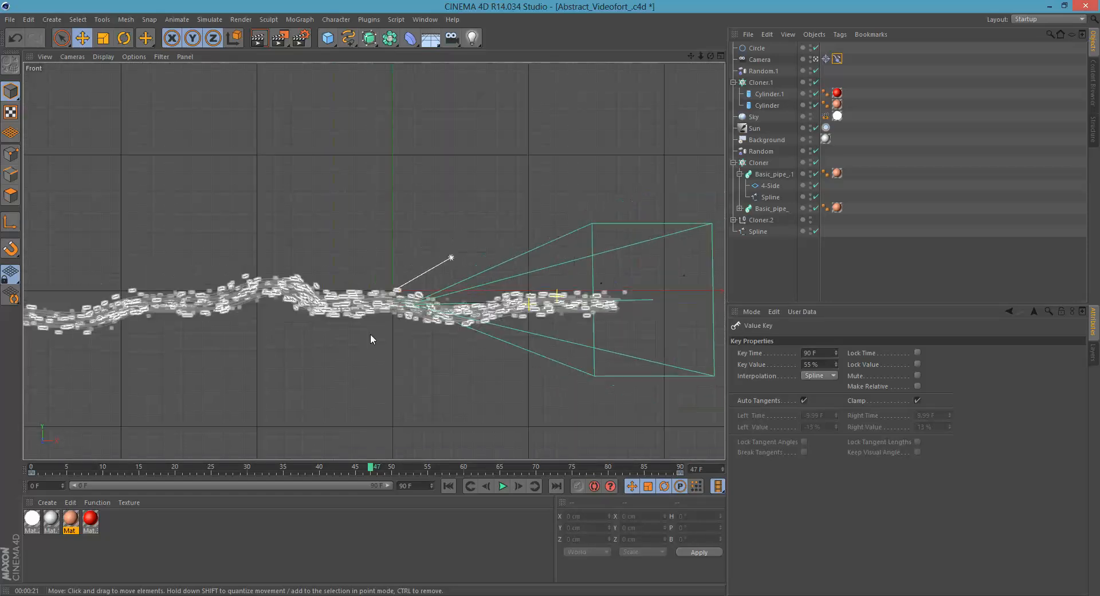
Step: Test-render the camera's perspective view at frame 47
middle_click(448, 283)
middle_click(211, 185)
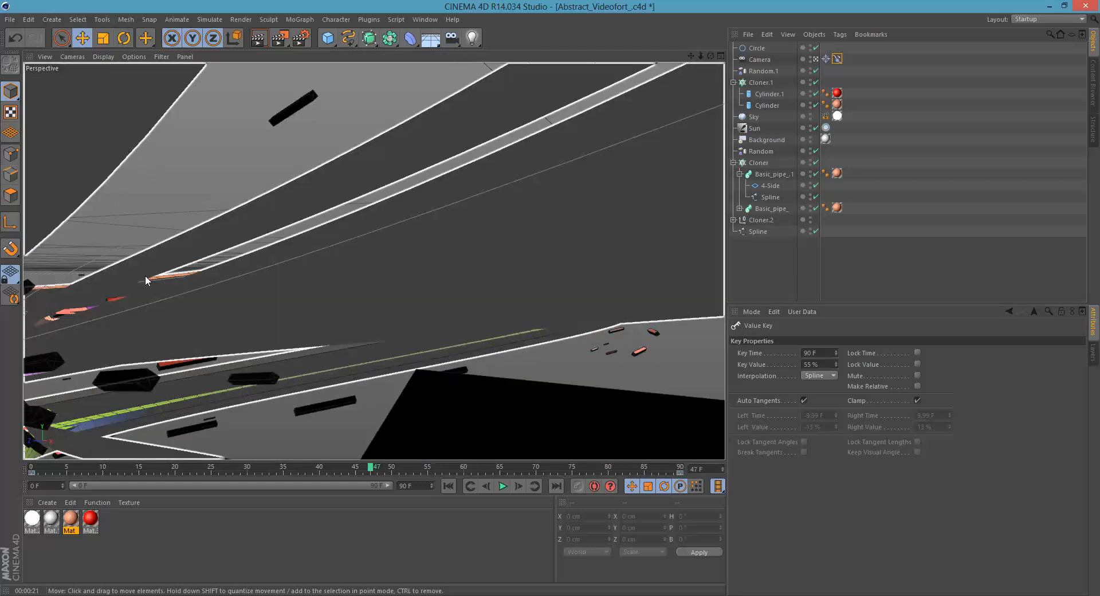
click(261, 39)
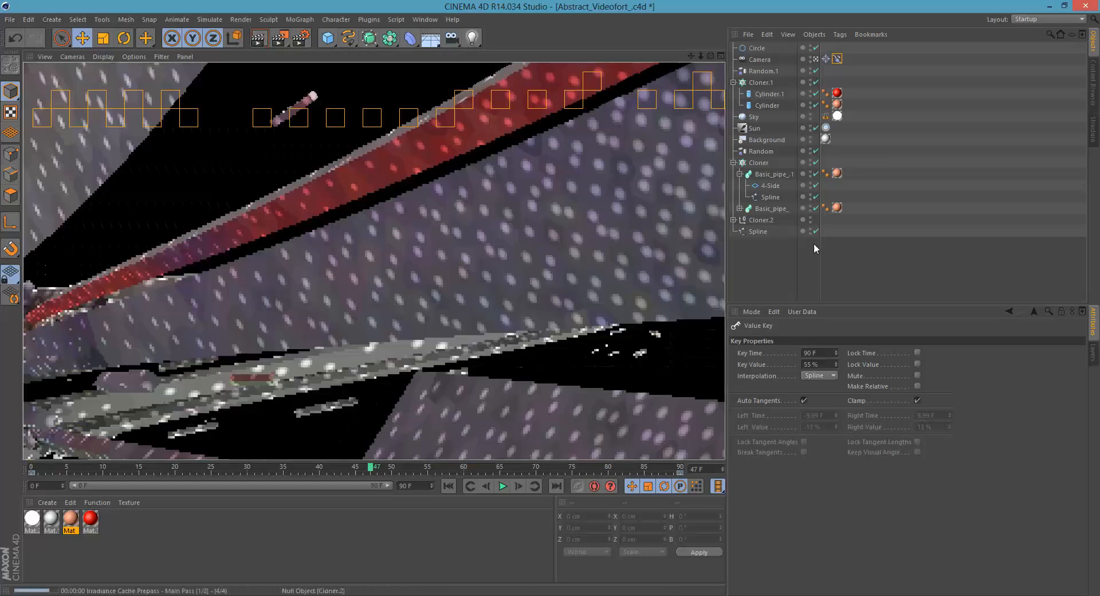